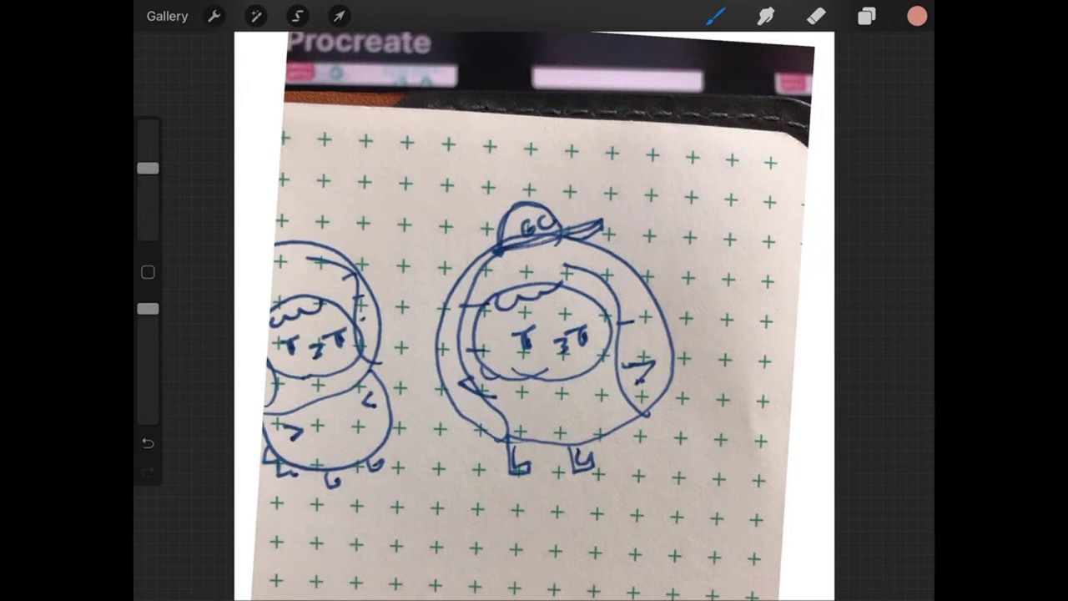
# - Fade the sketch layer (Layer 1) to about 42% opacity
pyautogui.click(867, 16)
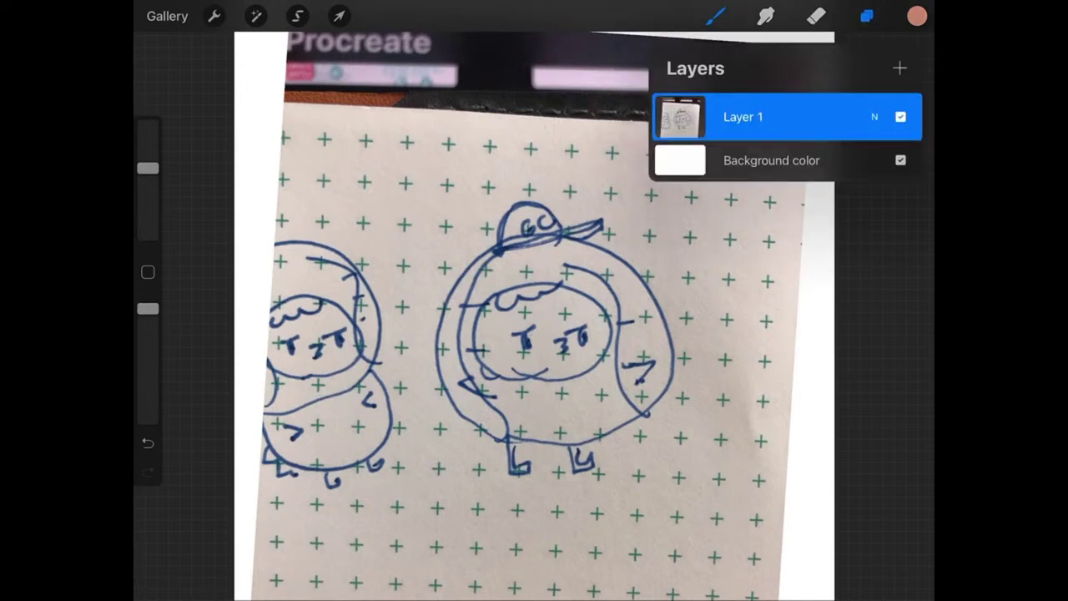
pyautogui.click(875, 117)
pyautogui.moveTo(908, 176); pyautogui.dragTo(769, 176)
pyautogui.click(875, 117)
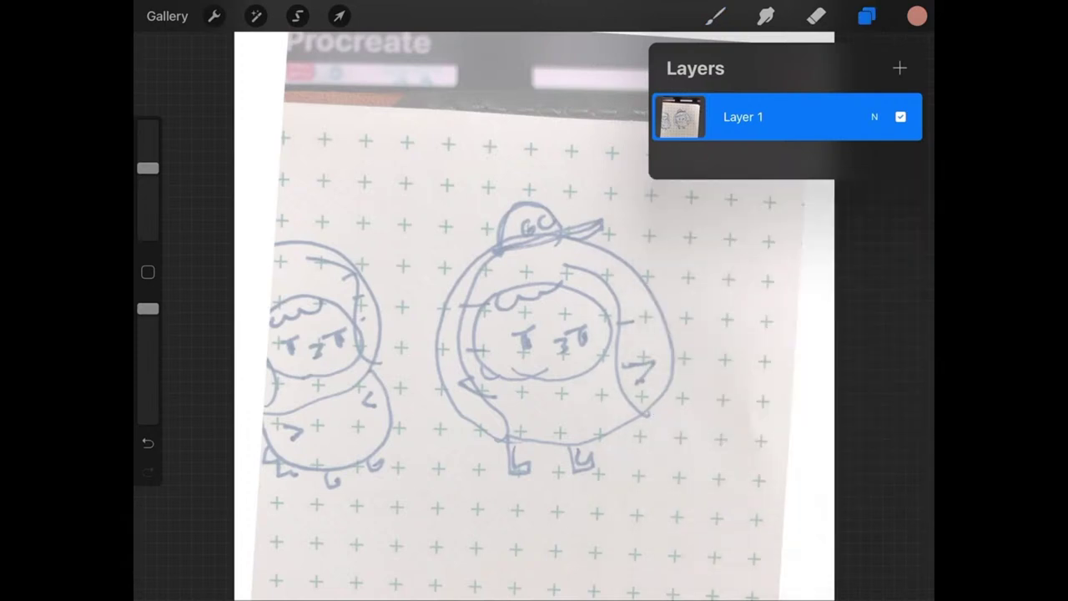
# - Set the painting colour to black and return to the brush
pyautogui.click(917, 16)
pyautogui.click(700, 509)
pyautogui.click(867, 16)
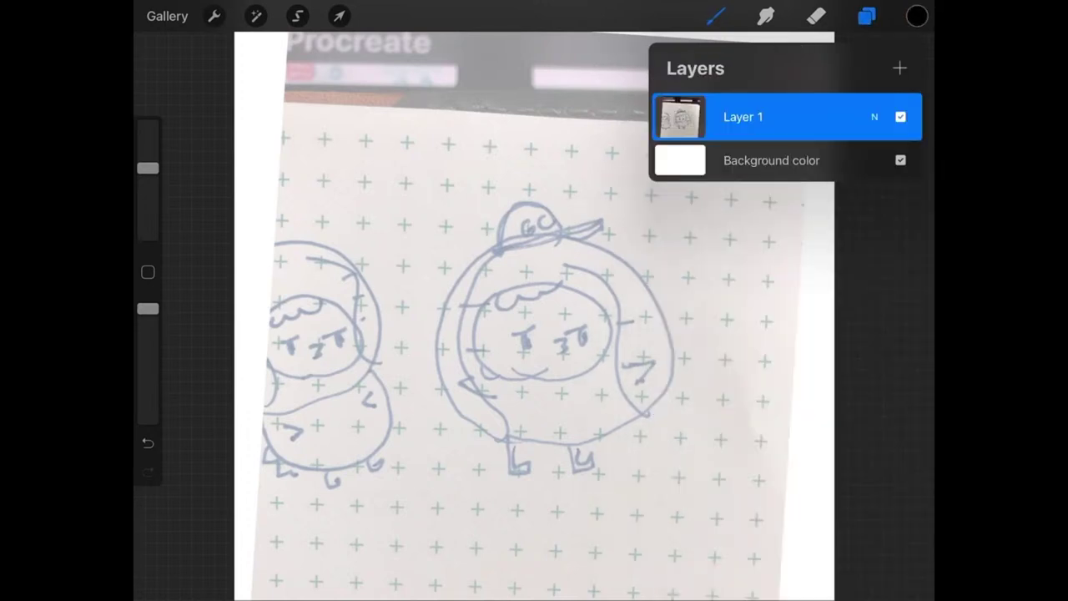
pyautogui.click(715, 16)
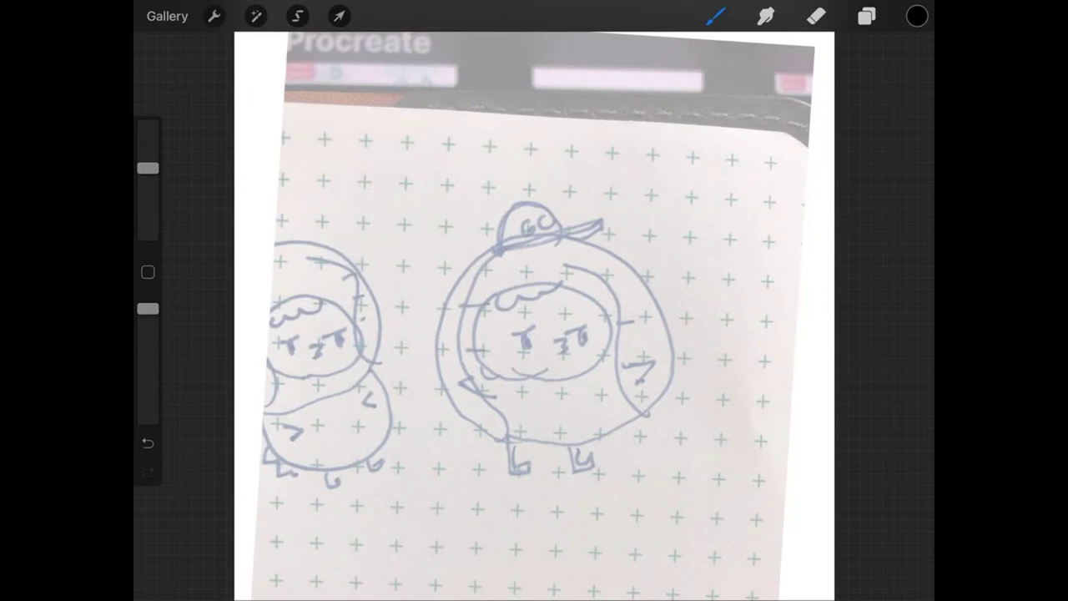
pyautogui.scroll(-5, 566, 325)
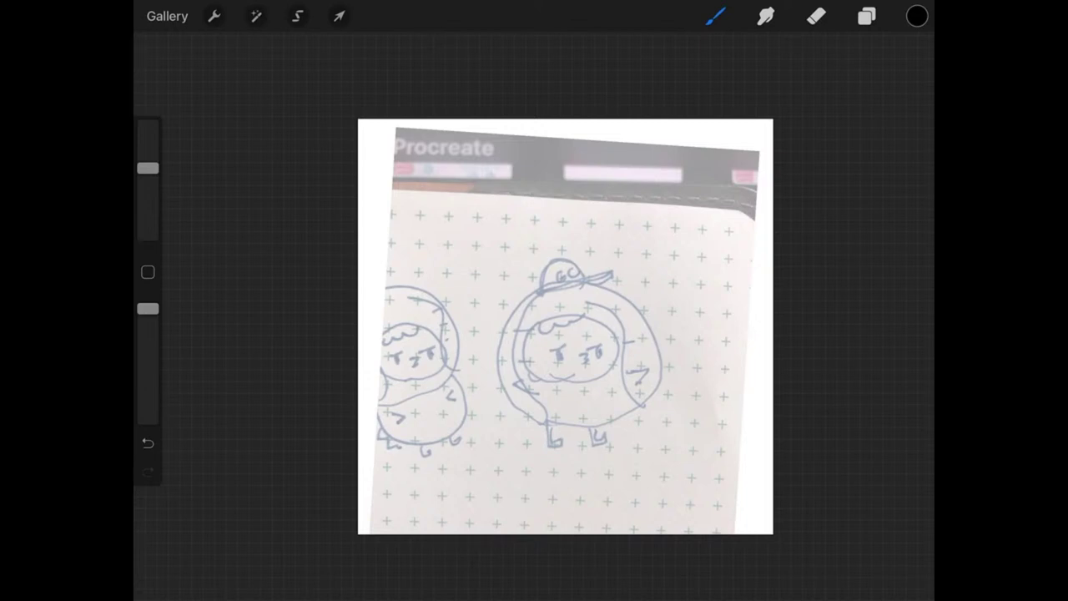
# - Add Layer 2 above the sketch and select the Art 32 Chicken Comic Smooth brush
pyautogui.scroll(5, 568, 326)
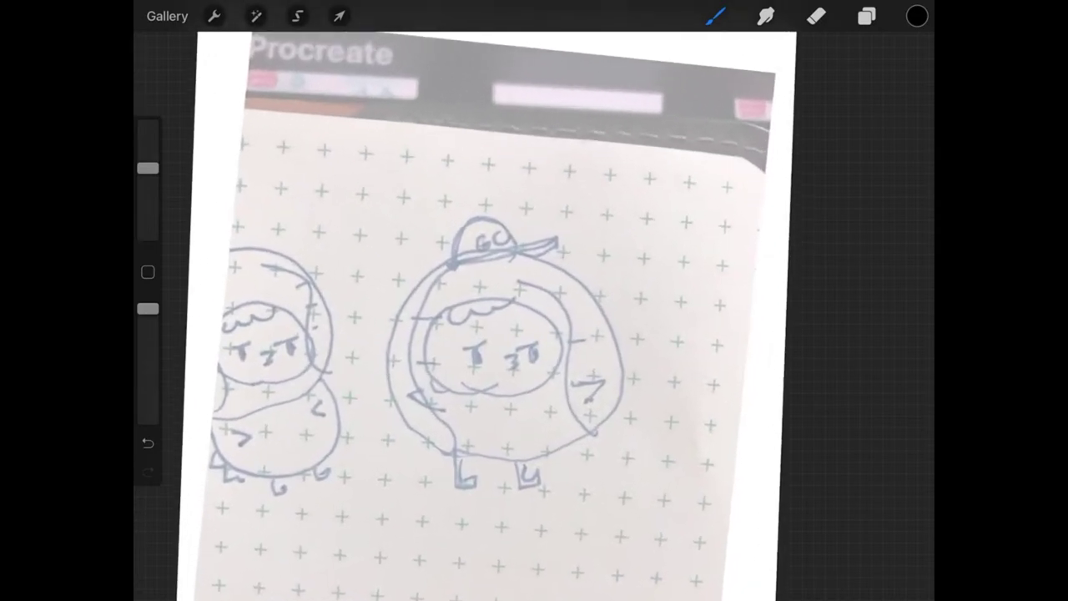
pyautogui.click(867, 16)
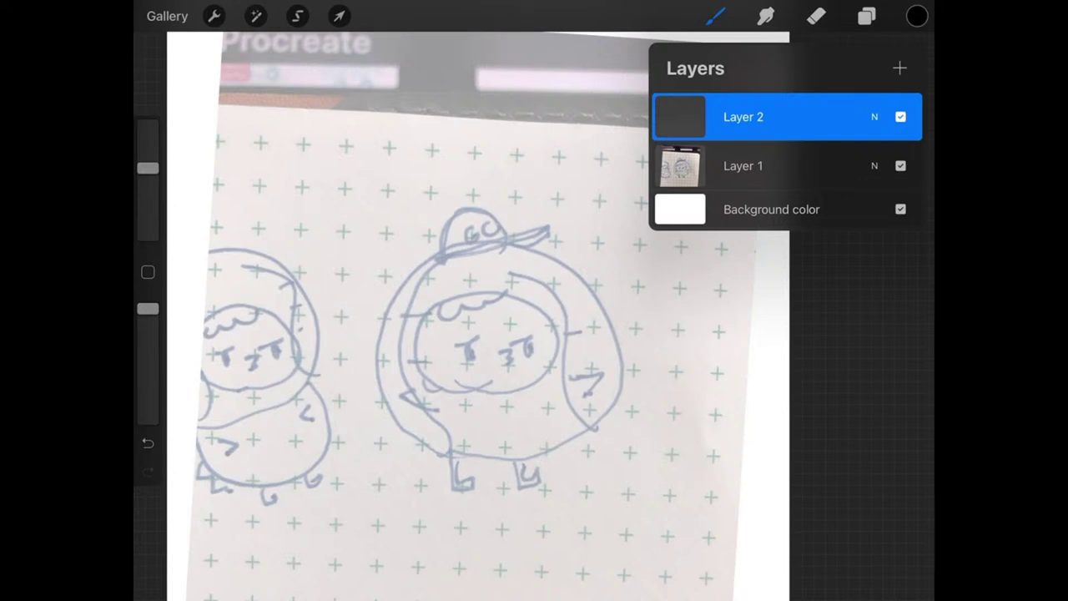
pyautogui.click(715, 16)
pyautogui.scroll(-5, 772, 334)
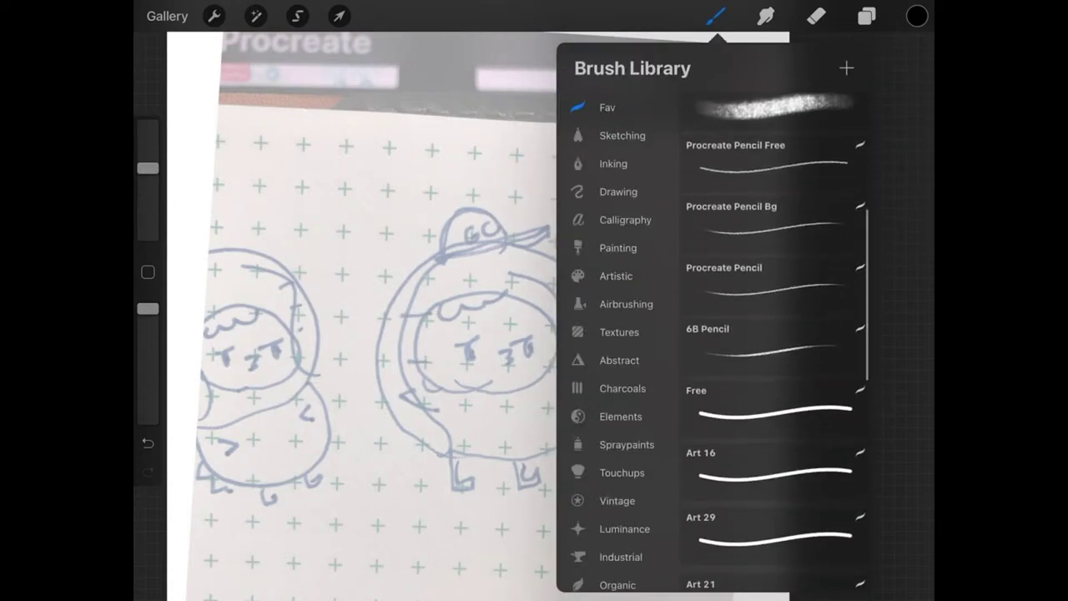
pyautogui.scroll(-1, 772, 333)
pyautogui.click(772, 438)
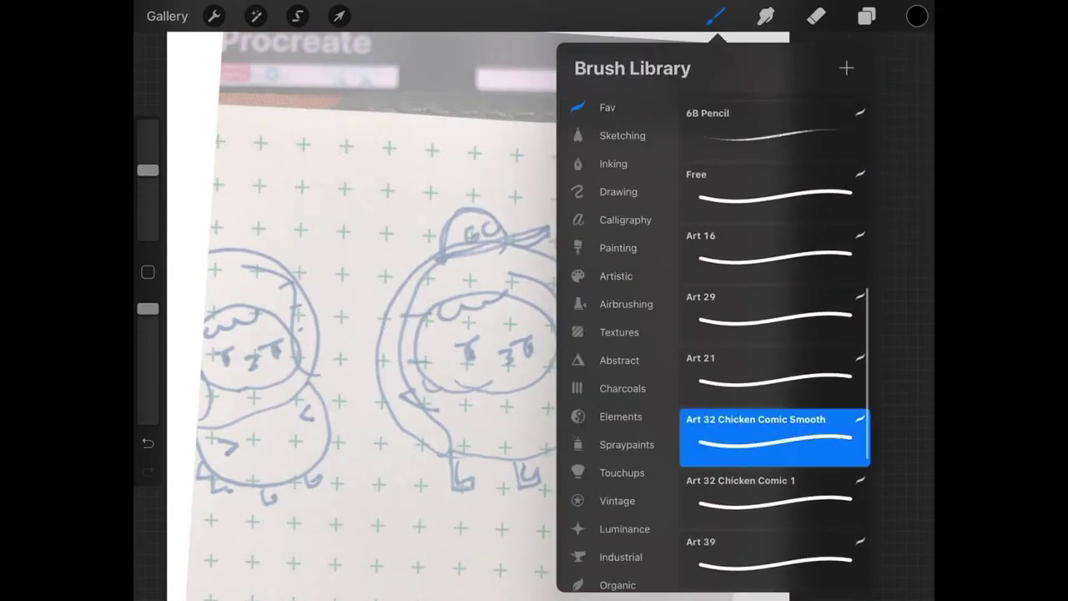
pyautogui.click(716, 16)
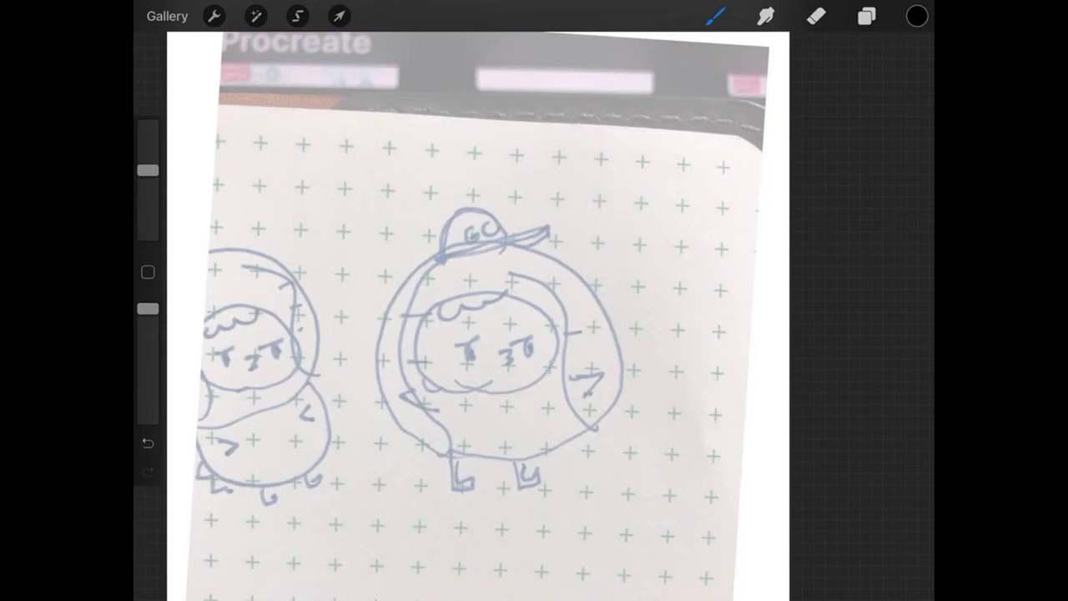
pyautogui.scroll(-2, 475, 318)
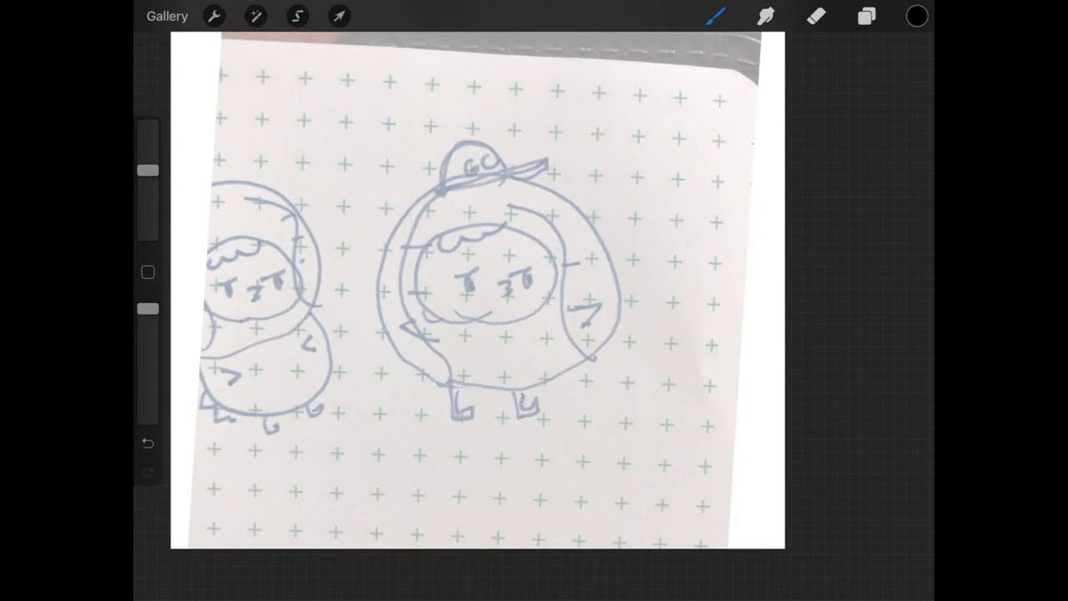
# - Loop around the middle character's body and snap it into a perfect circle with QuickShape
pyautogui.moveTo(464, 177)
pyautogui.mouseDown()
pyautogui.moveTo(442, 182)
pyautogui.moveTo(387, 269)
pyautogui.moveTo(434, 365)
pyautogui.moveTo(591, 354)
pyautogui.moveTo(551, 192)
pyautogui.moveTo(464, 177)
pyautogui.mouseUp()
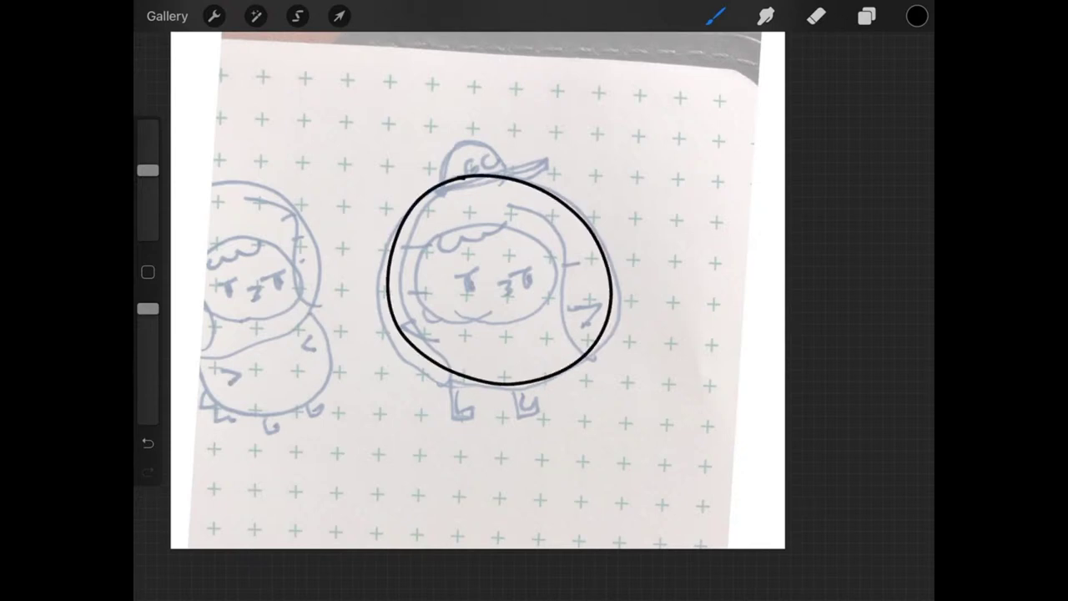
pyautogui.click(534, 41)
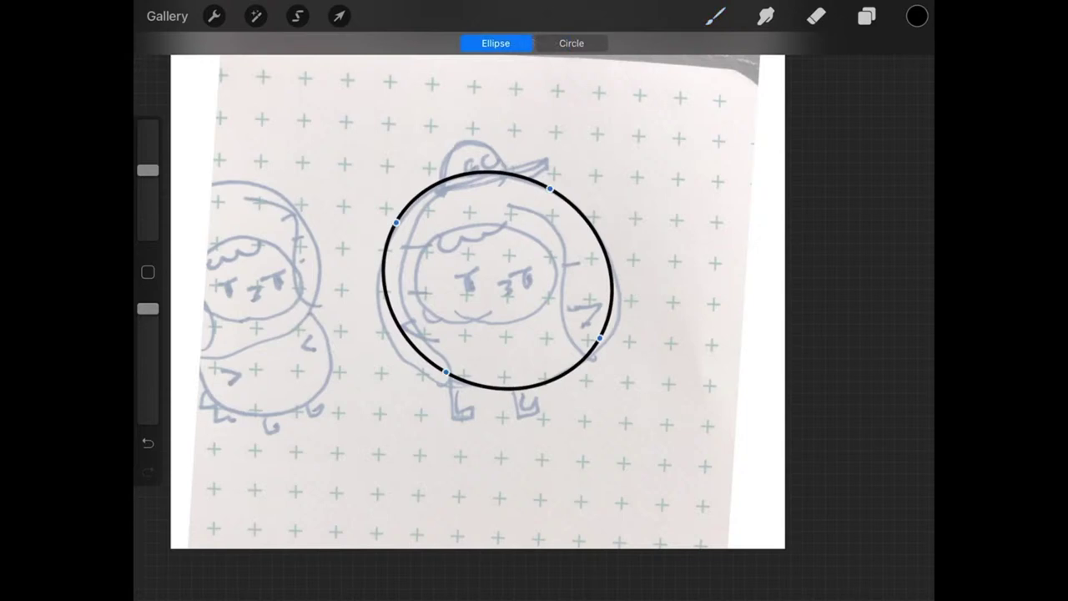
pyautogui.click(572, 42)
pyautogui.click(868, 16)
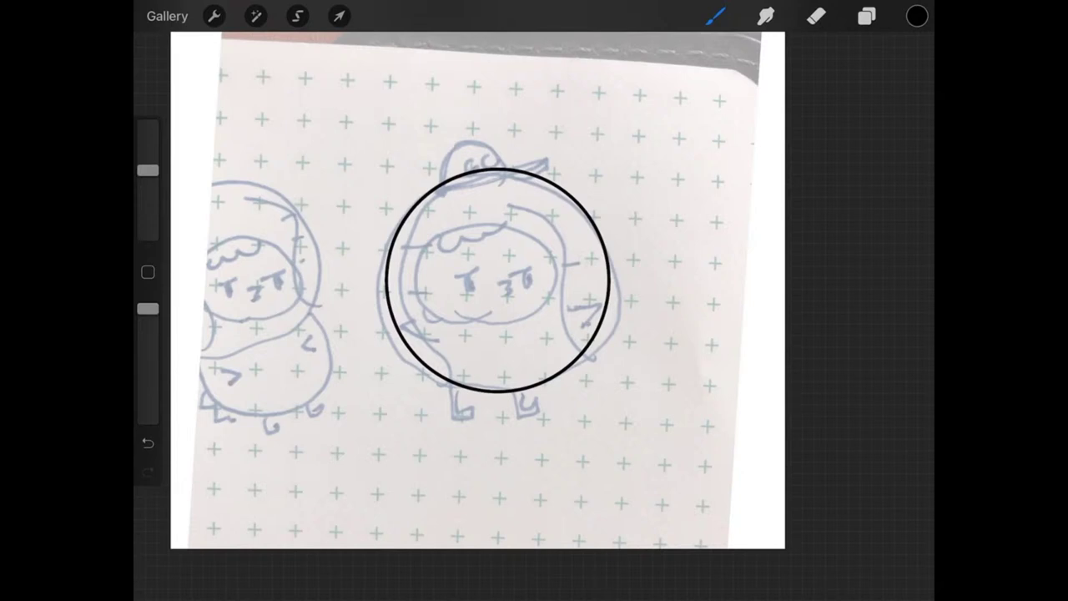
pyautogui.scroll(2, 476, 292)
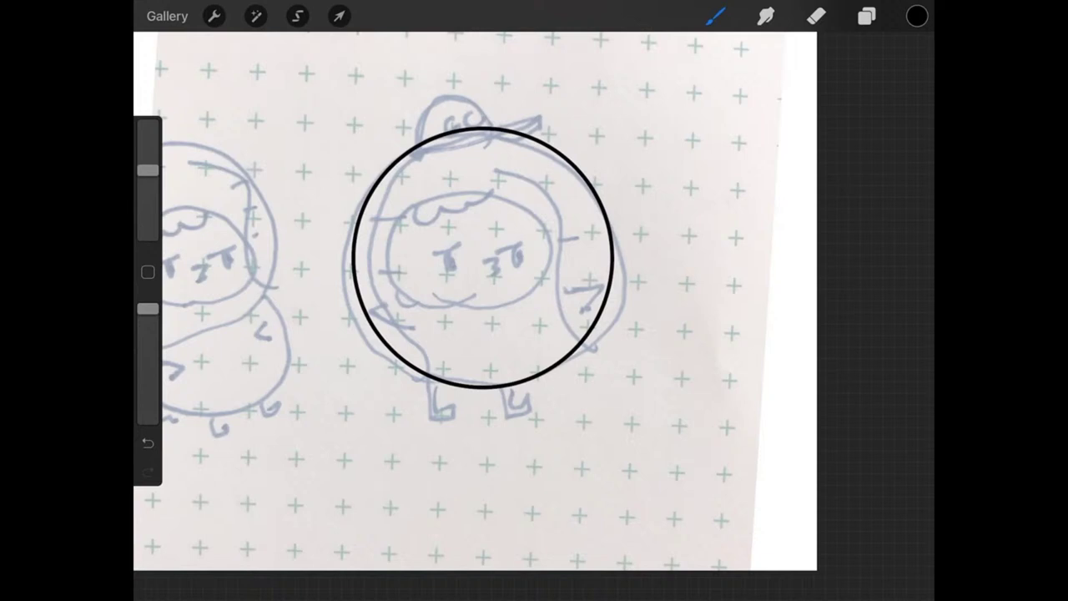
pyautogui.scroll(2, 534, 301)
# - Add Layer 3 for the cap and undo a stray stroke
pyautogui.click(867, 16)
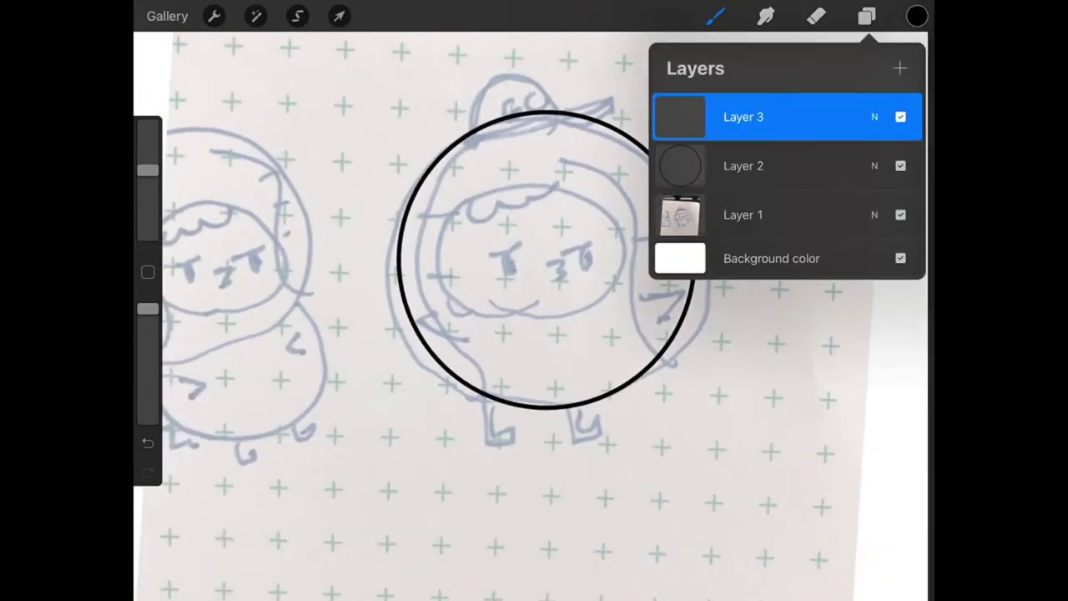
pyautogui.click(867, 16)
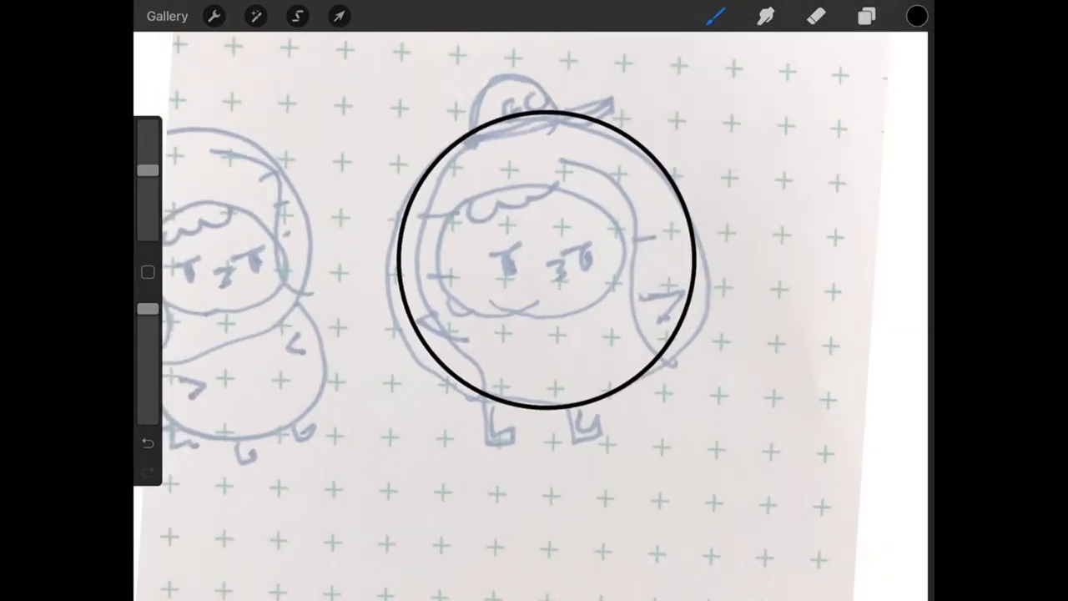
pyautogui.hotkey('ctrl', 'z')
# - Sketch the cap base line, brim loop and crown arc, then undo the last two
pyautogui.moveTo(456, 143); pyautogui.dragTo(574, 116)
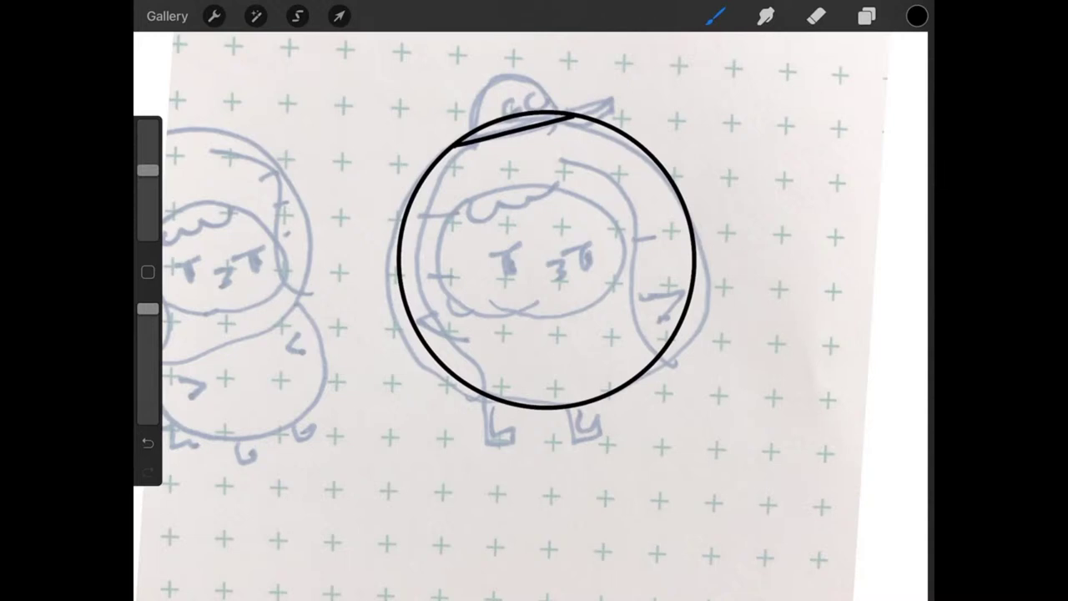
pyautogui.moveTo(485, 135)
pyautogui.mouseDown()
pyautogui.moveTo(559, 88)
pyautogui.moveTo(606, 83)
pyautogui.moveTo(580, 114)
pyautogui.mouseUp()
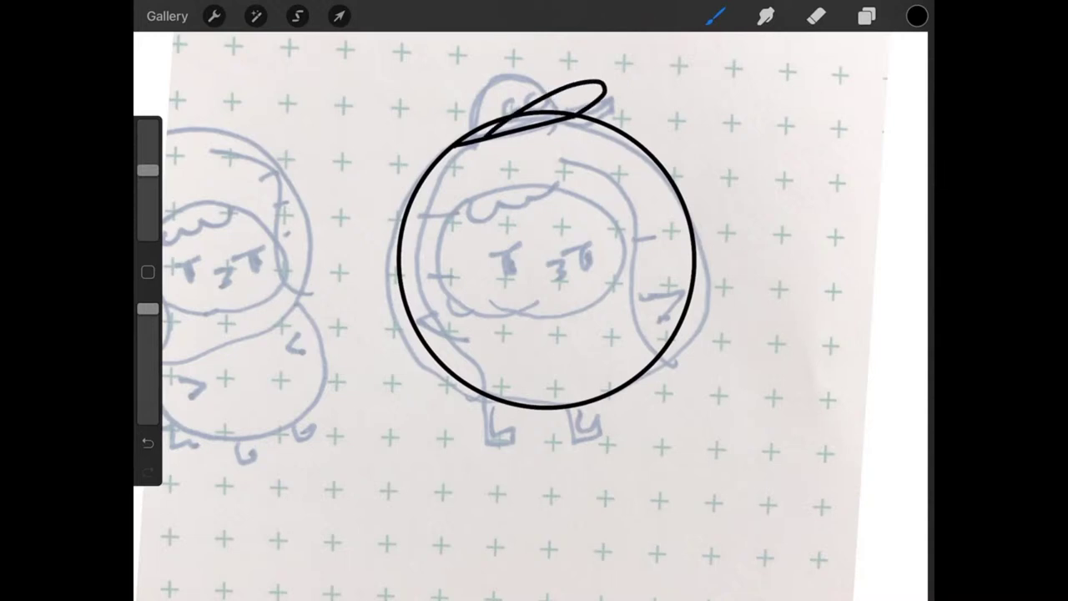
pyautogui.moveTo(454, 145)
pyautogui.mouseDown()
pyautogui.moveTo(464, 107)
pyautogui.moveTo(512, 80)
pyautogui.mouseUp()
pyautogui.hotkey('ctrl', 'z')
pyautogui.hotkey('ctrl', 'z')
# - Redraw the cap brim loop and crown arc on top of the circle
pyautogui.scroll(2, 617, 325)
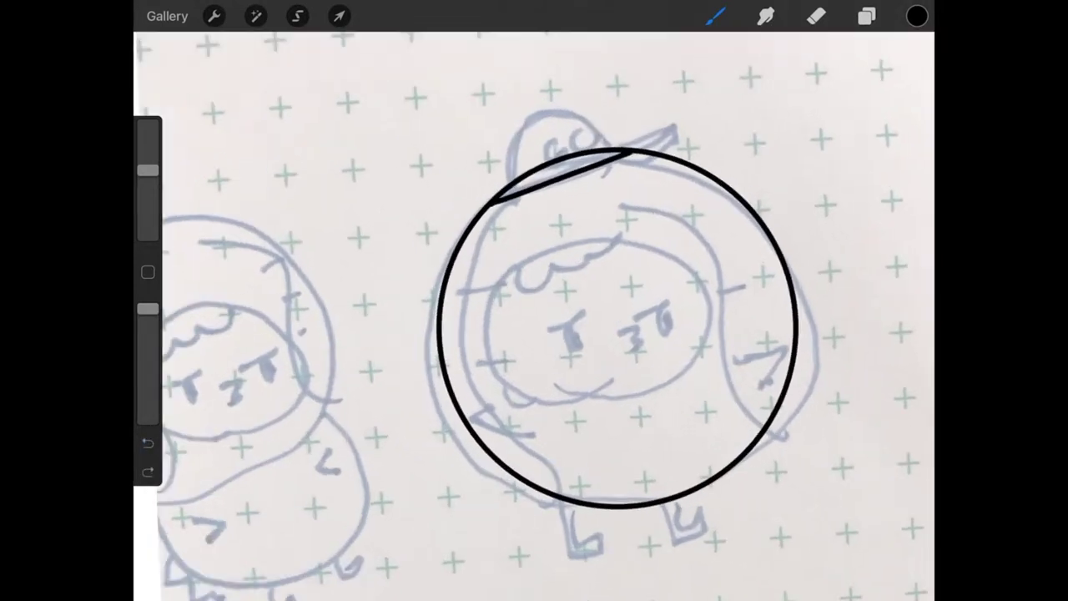
pyautogui.moveTo(548, 179)
pyautogui.mouseDown()
pyautogui.moveTo(602, 125)
pyautogui.moveTo(648, 112)
pyautogui.moveTo(636, 152)
pyautogui.mouseUp()
pyautogui.moveTo(489, 200)
pyautogui.mouseDown()
pyautogui.moveTo(507, 150)
pyautogui.moveTo(546, 123)
pyautogui.moveTo(594, 125)
pyautogui.mouseUp()
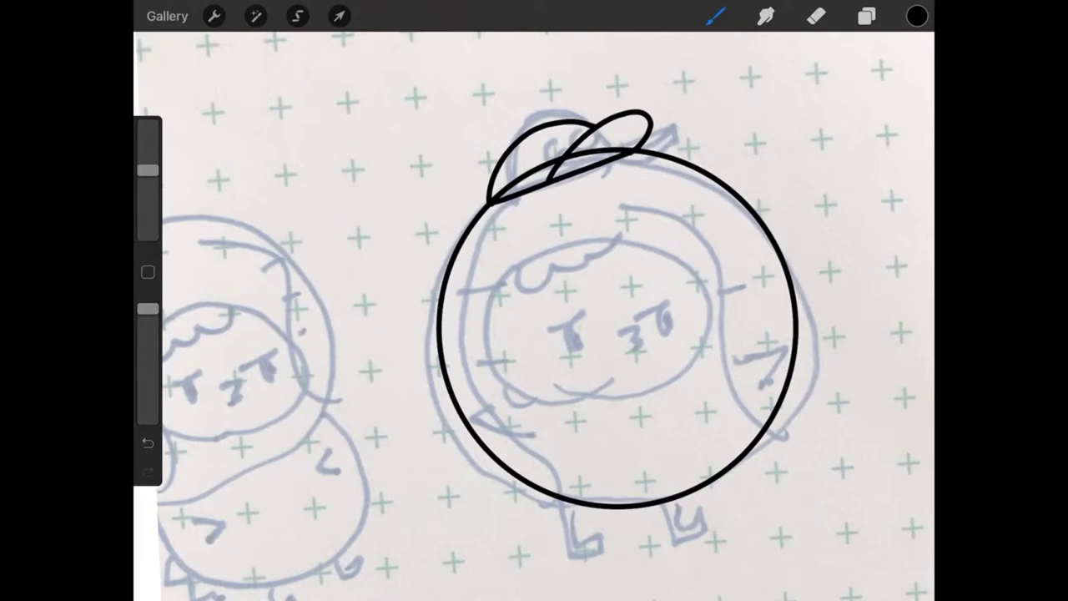
pyautogui.scroll(2, 543, 334)
pyautogui.scroll(2, 542, 334)
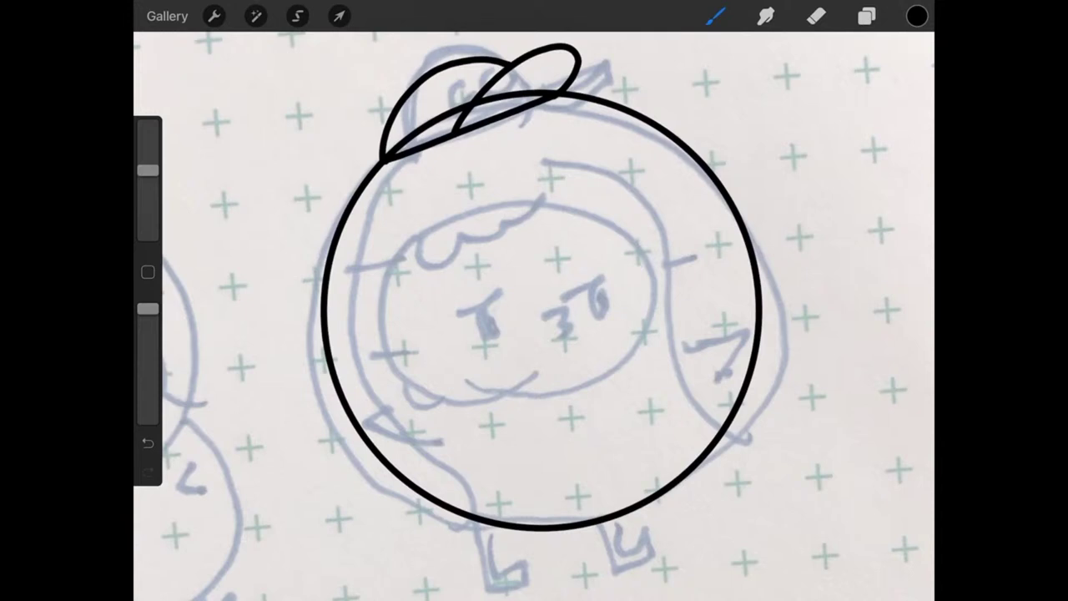
pyautogui.scroll(-2, 542, 318)
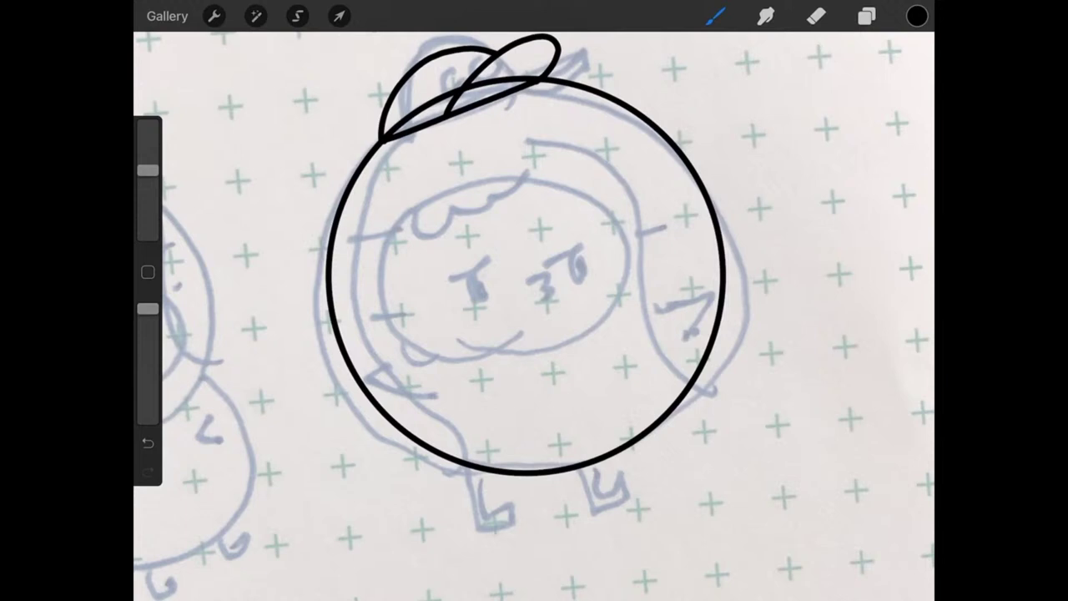
pyautogui.scroll(-3, 534, 276)
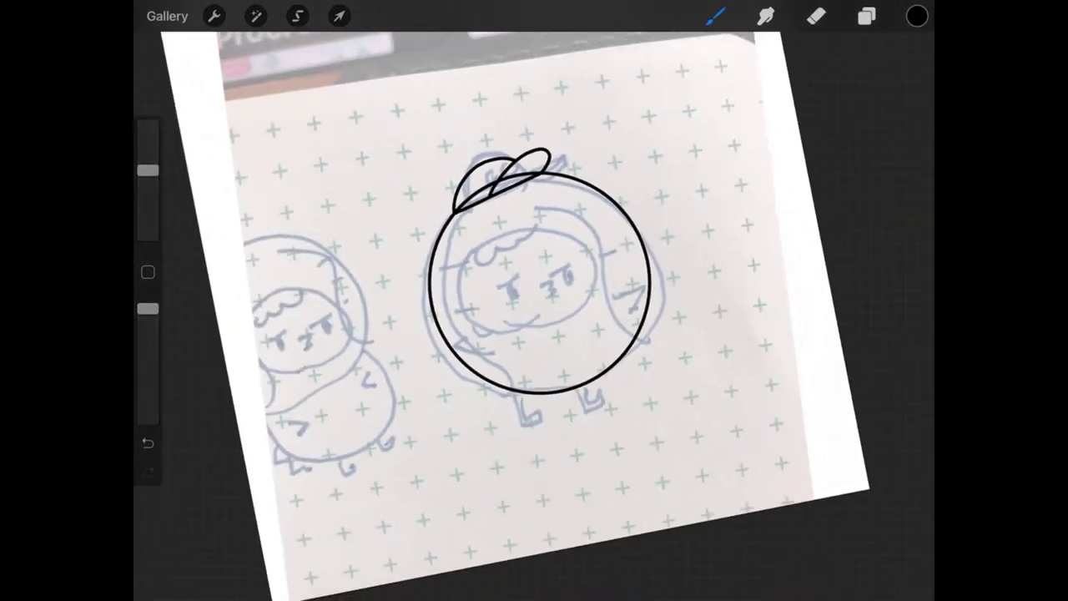
pyautogui.scroll(2, 534, 276)
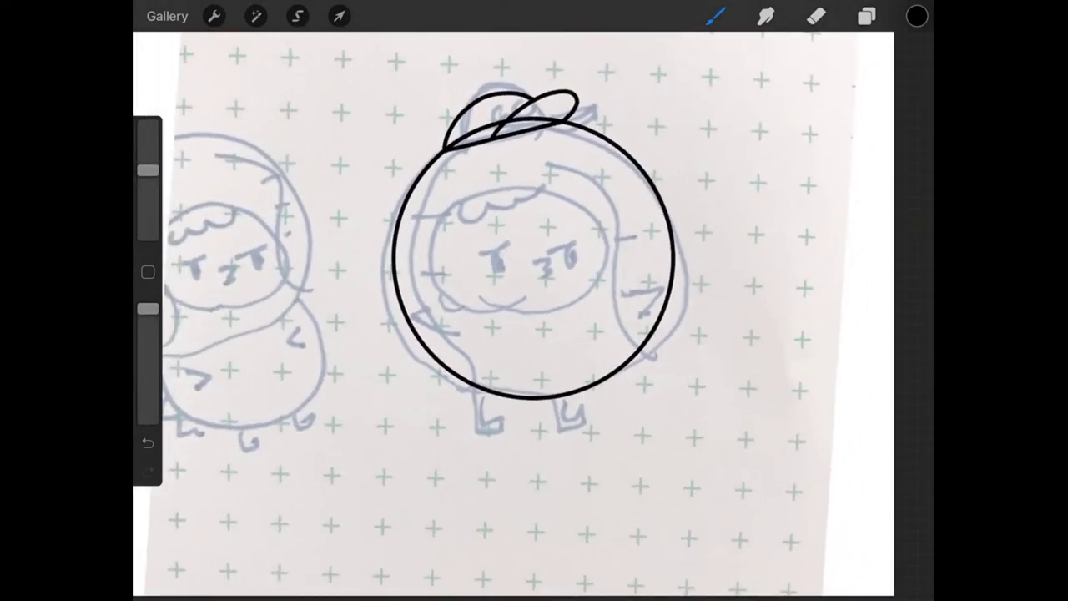
# - Draw a first face outline inside the circle
pyautogui.click(868, 16)
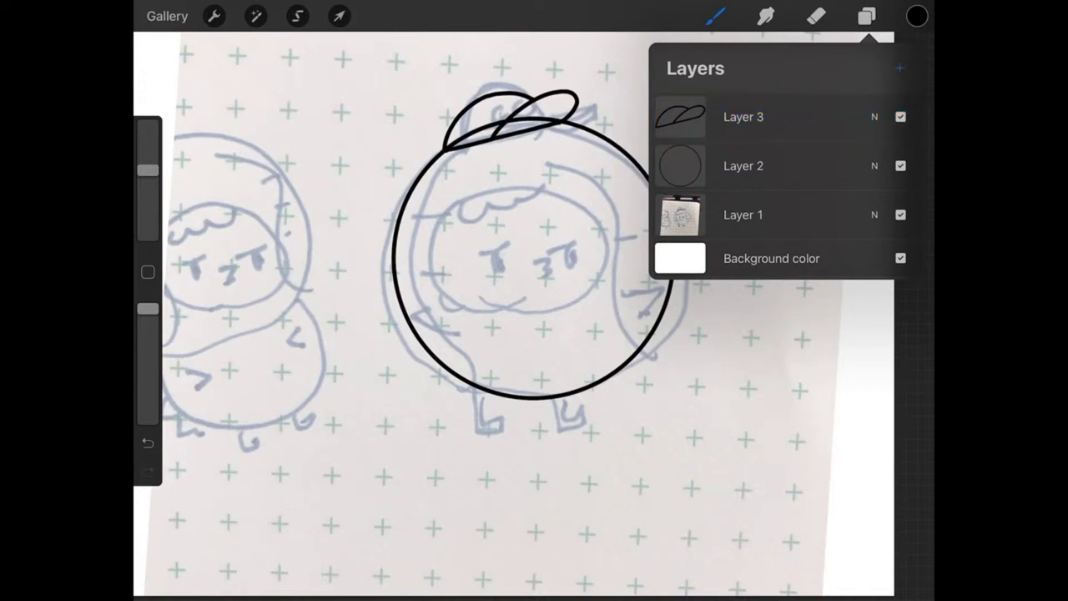
pyautogui.click(868, 16)
pyautogui.click(517, 181)
pyautogui.moveTo(518, 182)
pyautogui.mouseDown()
pyautogui.moveTo(464, 209)
pyautogui.moveTo(448, 263)
pyautogui.moveTo(505, 309)
pyautogui.moveTo(576, 302)
pyautogui.moveTo(616, 240)
pyautogui.moveTo(591, 191)
pyautogui.moveTo(517, 182)
pyautogui.mouseUp()
pyautogui.click(715, 16)
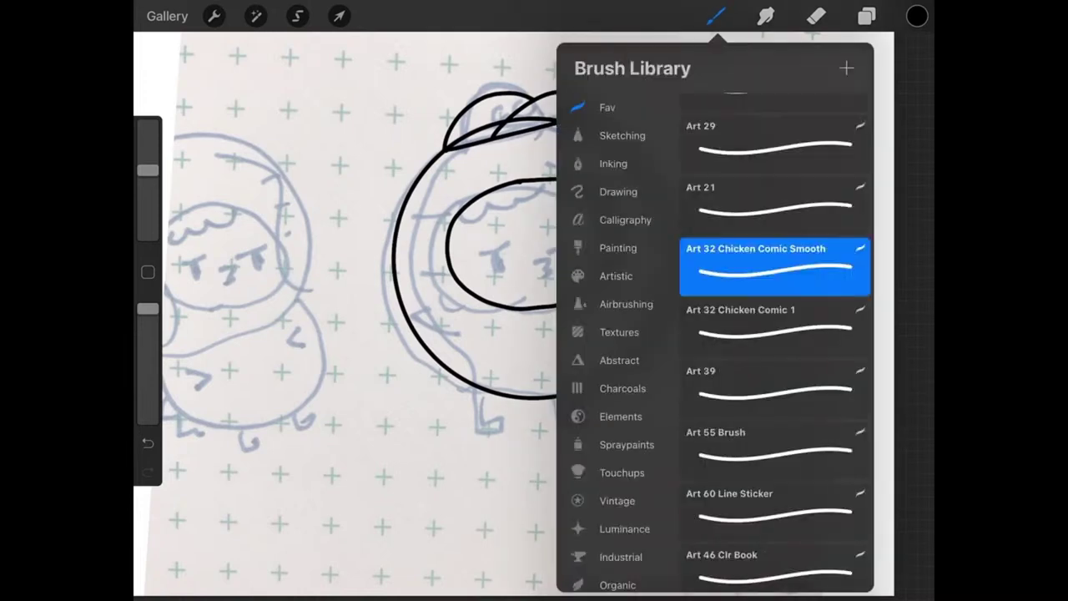
pyautogui.click(716, 15)
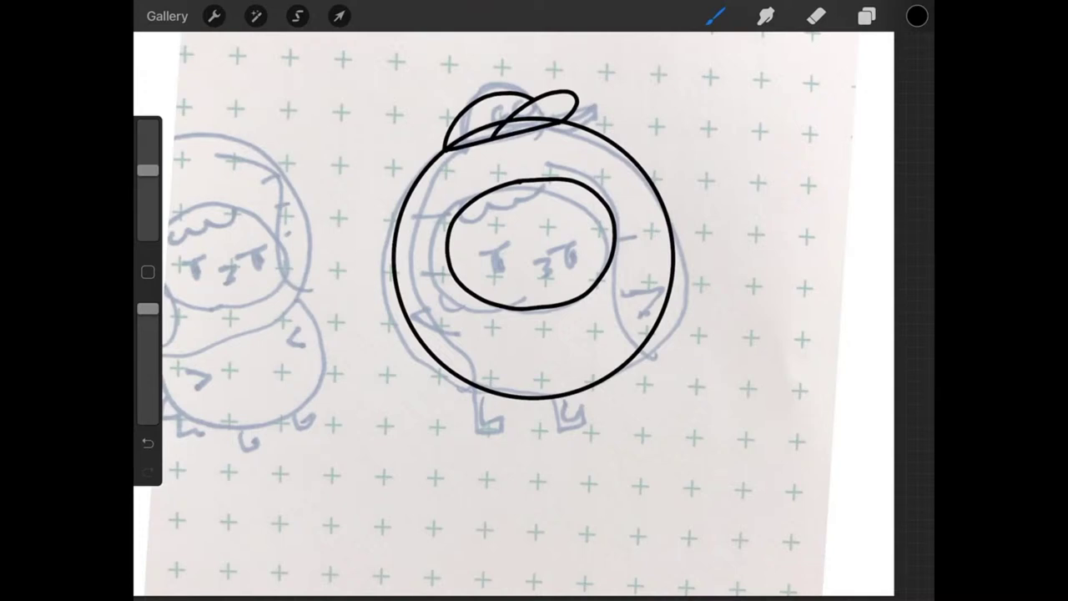
# - Replace the misplaced arcs with a face oval drawn in left and right halves
pyautogui.scroll(3, 534, 267)
pyautogui.click(148, 442)
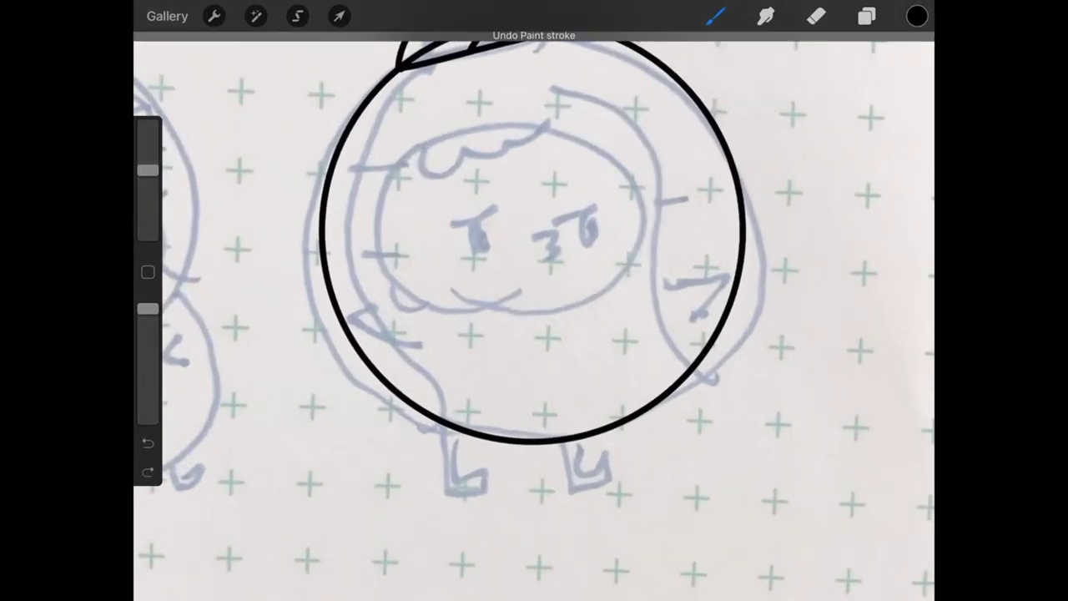
pyautogui.moveTo(514, 122)
pyautogui.mouseDown()
pyautogui.moveTo(441, 152)
pyautogui.moveTo(566, 295)
pyautogui.mouseUp()
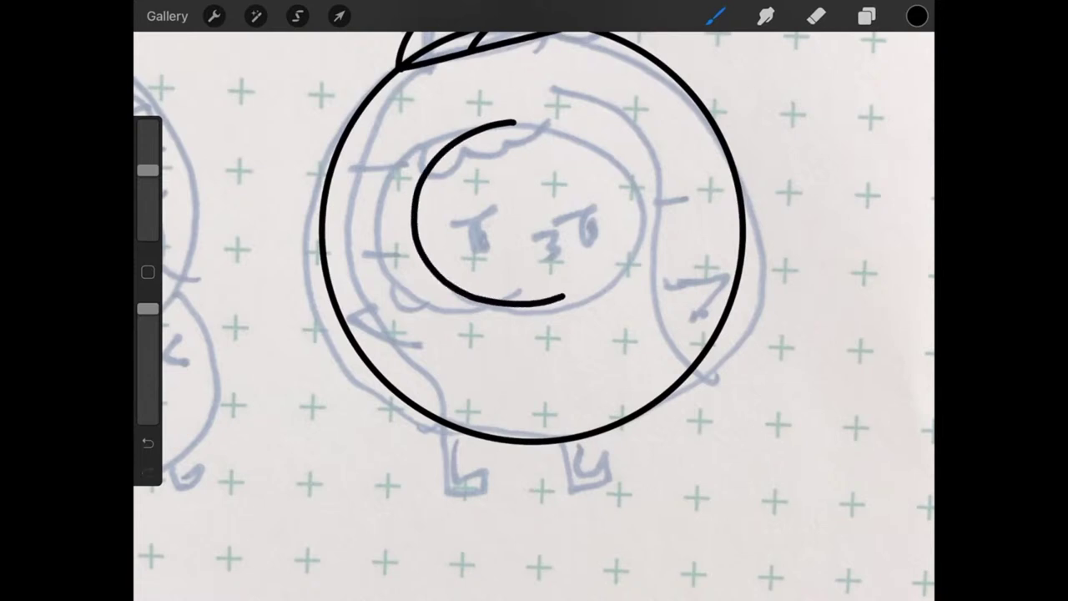
pyautogui.click(148, 442)
pyautogui.moveTo(513, 119)
pyautogui.mouseDown()
pyautogui.moveTo(404, 215)
pyautogui.moveTo(444, 287)
pyautogui.moveTo(506, 312)
pyautogui.moveTo(569, 302)
pyautogui.mouseUp()
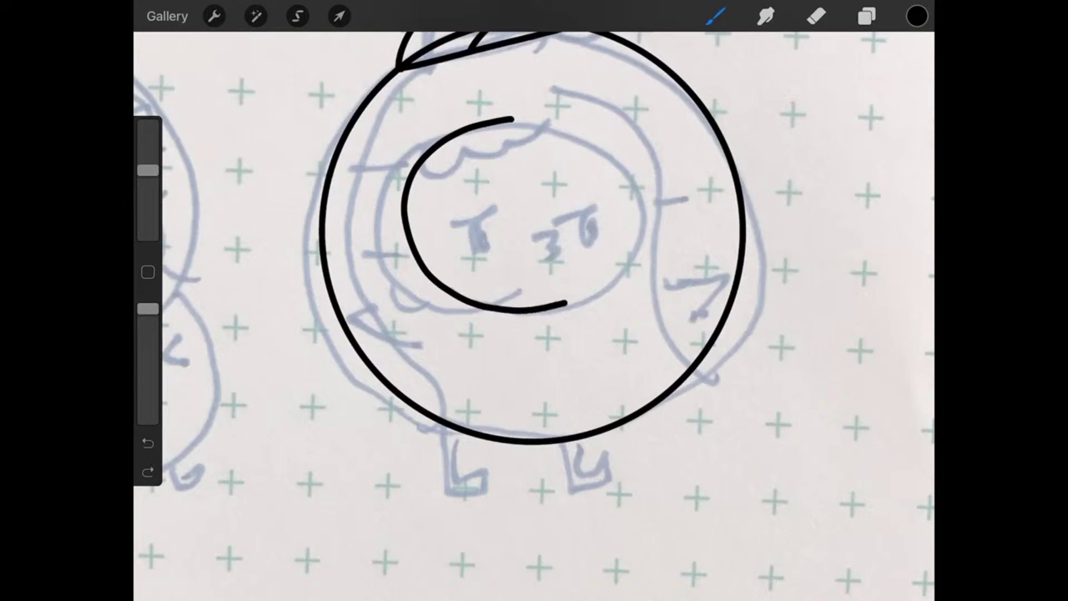
pyautogui.click(148, 442)
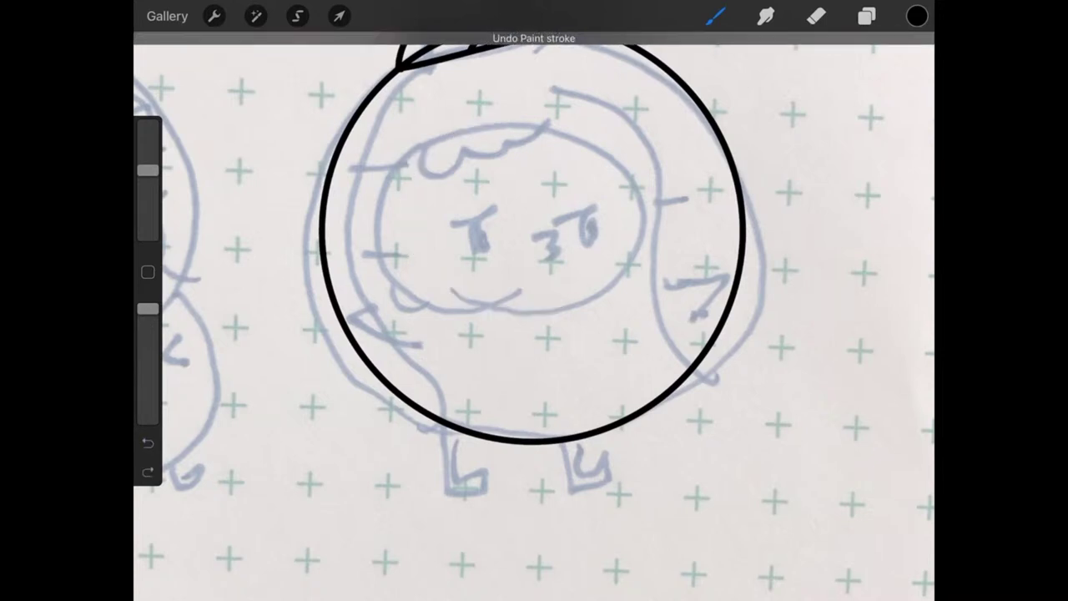
pyautogui.moveTo(512, 119)
pyautogui.mouseDown()
pyautogui.moveTo(427, 164)
pyautogui.moveTo(424, 257)
pyautogui.moveTo(487, 298)
pyautogui.moveTo(548, 296)
pyautogui.mouseUp()
pyautogui.moveTo(512, 117)
pyautogui.mouseDown()
pyautogui.moveTo(584, 115)
pyautogui.moveTo(633, 149)
pyautogui.moveTo(653, 202)
pyautogui.moveTo(636, 250)
pyautogui.moveTo(548, 296)
pyautogui.mouseUp()
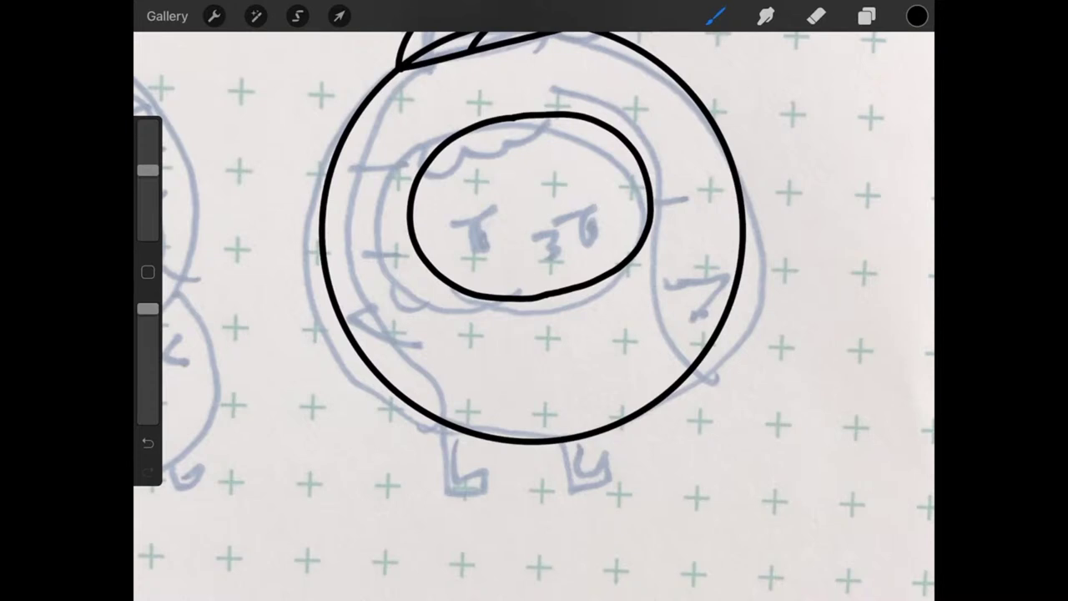
pyautogui.click(867, 16)
# - Ink both eyebrows and eyes and the wavy hairline inside the face oval
pyautogui.click(867, 15)
pyautogui.moveTo(470, 203)
pyautogui.mouseDown()
pyautogui.moveTo(516, 188)
pyautogui.moveTo(489, 218)
pyautogui.moveTo(513, 217)
pyautogui.moveTo(505, 227)
pyautogui.moveTo(500, 219)
pyautogui.mouseUp()
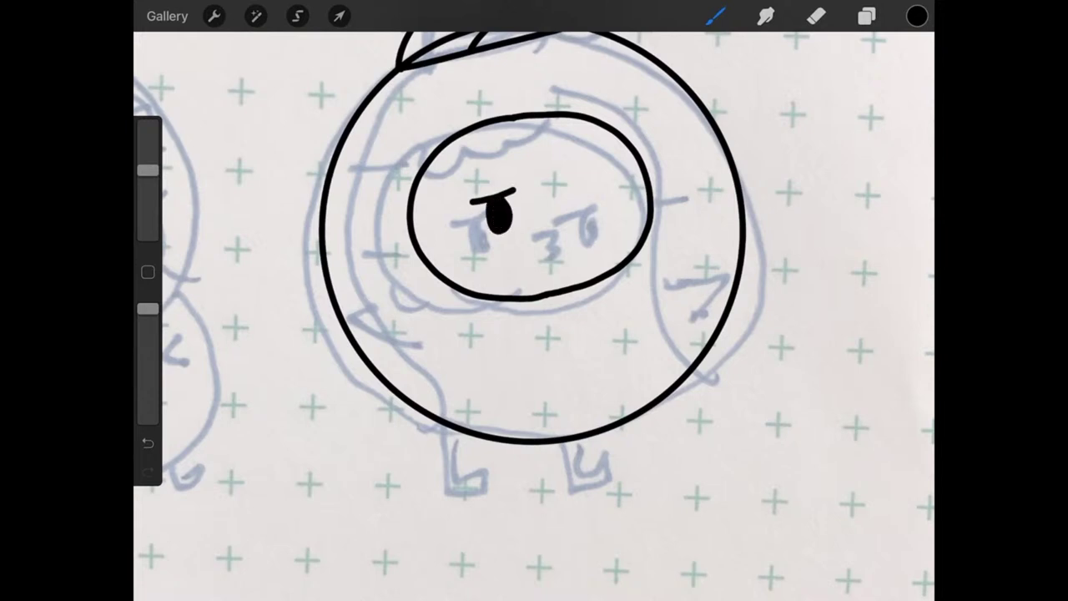
pyautogui.moveTo(555, 180)
pyautogui.mouseDown()
pyautogui.moveTo(599, 169)
pyautogui.moveTo(578, 189)
pyautogui.moveTo(594, 214)
pyautogui.moveTo(587, 204)
pyautogui.moveTo(548, 214)
pyautogui.moveTo(571, 235)
pyautogui.moveTo(550, 244)
pyautogui.mouseUp()
pyautogui.moveTo(430, 174)
pyautogui.mouseDown()
pyautogui.moveTo(476, 152)
pyautogui.moveTo(506, 153)
pyautogui.moveTo(551, 118)
pyautogui.mouseUp()
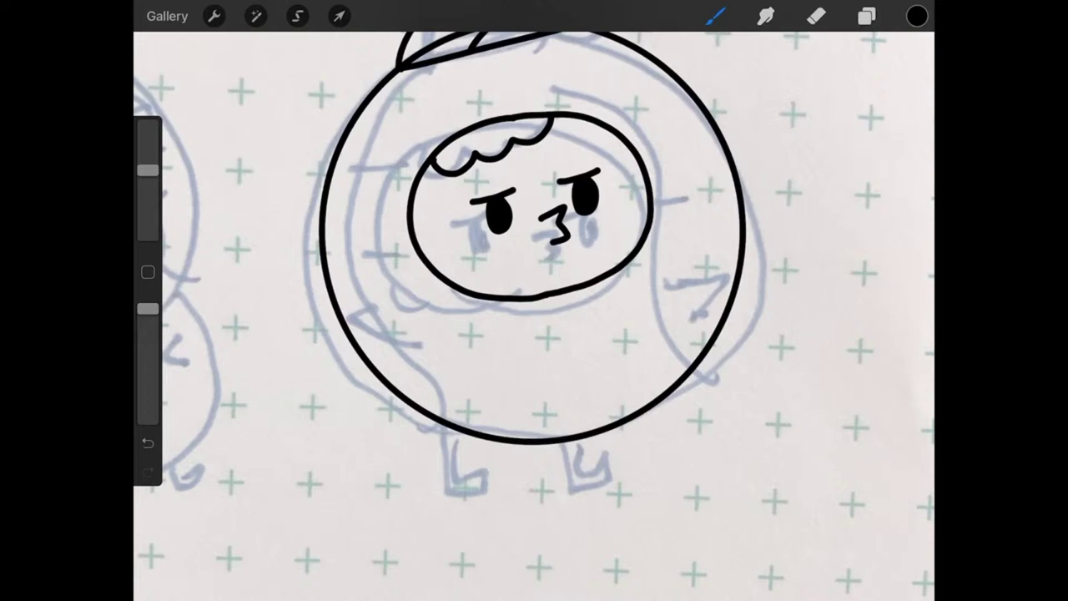
pyautogui.scroll(-2, 534, 242)
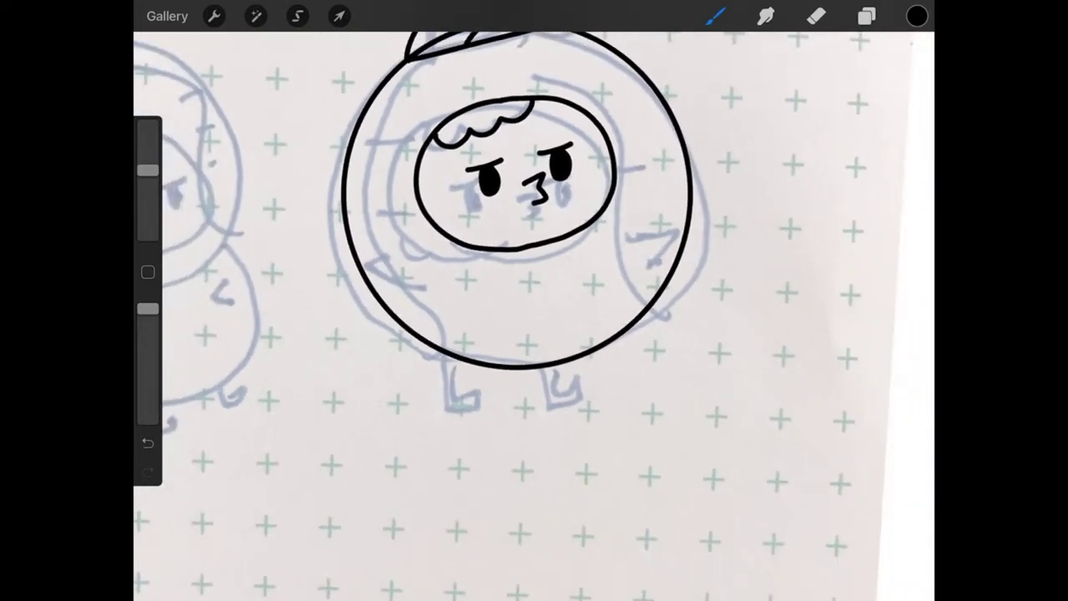
pyautogui.scroll(-1, 518, 251)
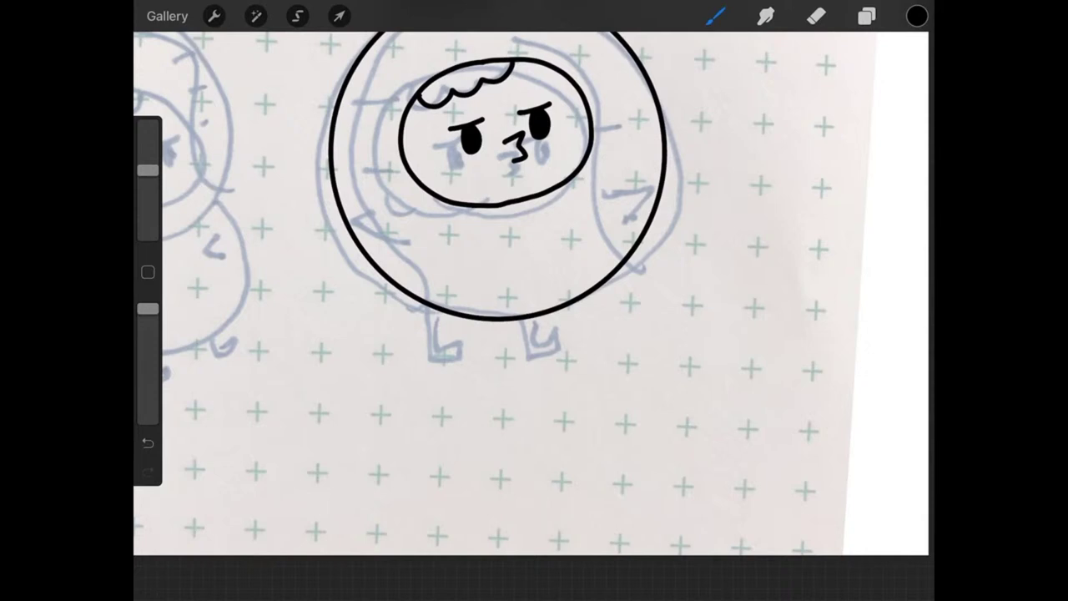
pyautogui.scroll(-1, 534, 292)
pyautogui.scroll(-1, 534, 250)
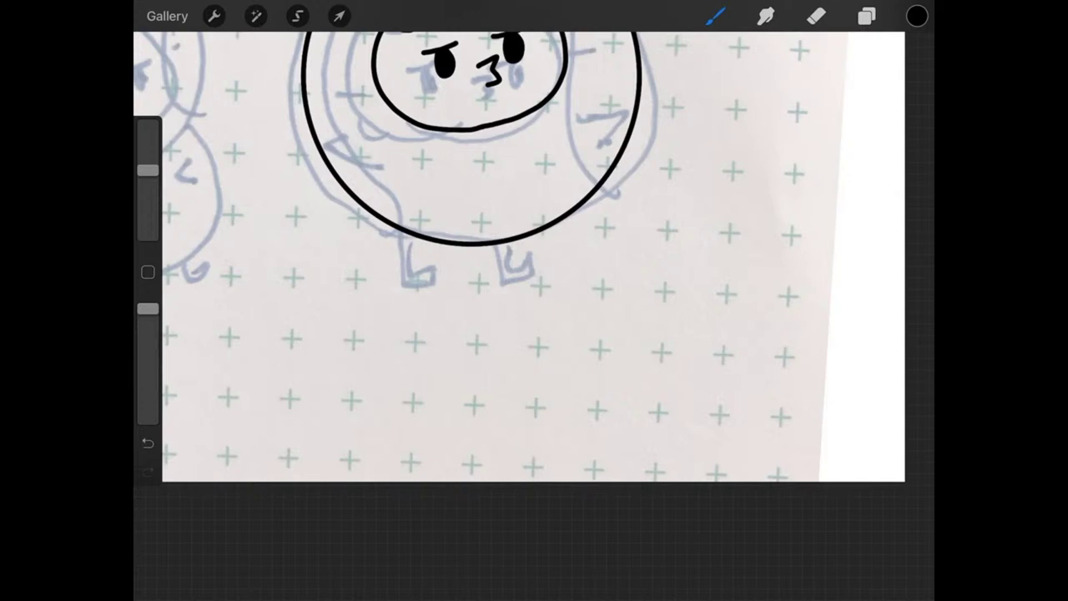
pyautogui.scroll(1, 534, 259)
pyautogui.scroll(1, 534, 259)
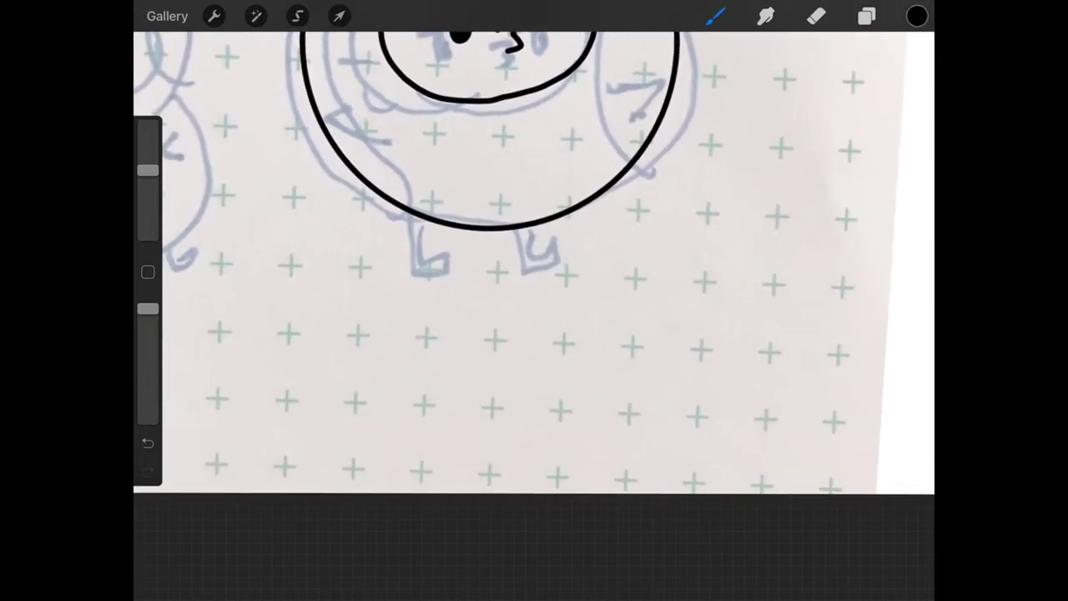
pyautogui.scroll(-1, 535, 259)
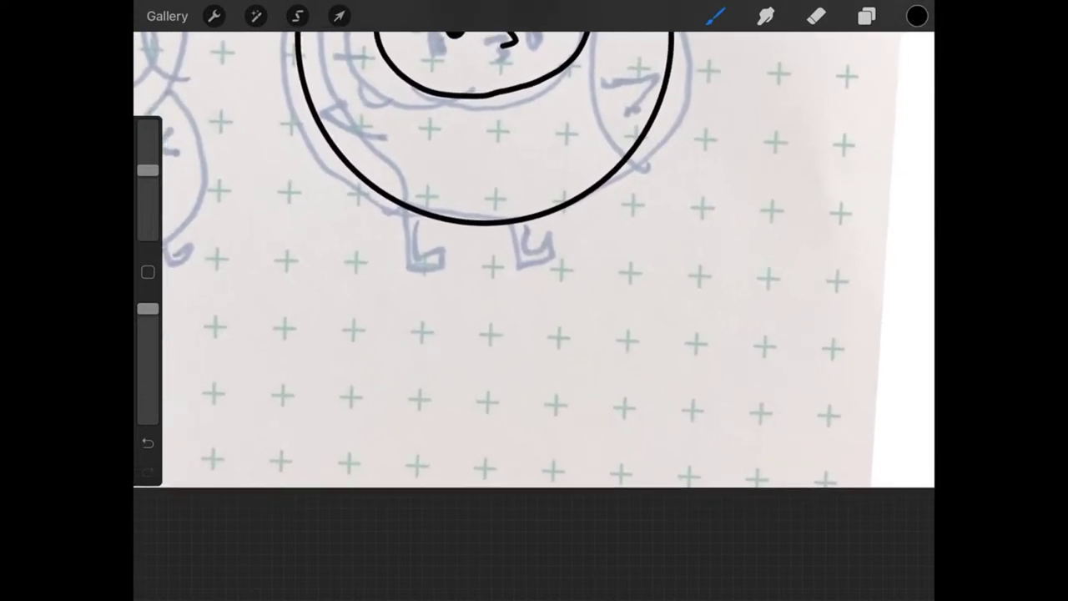
pyautogui.scroll(-1, 534, 258)
# - Draw left and right legs and a zigzag tuft below the circle
pyautogui.scroll(-1, 534, 259)
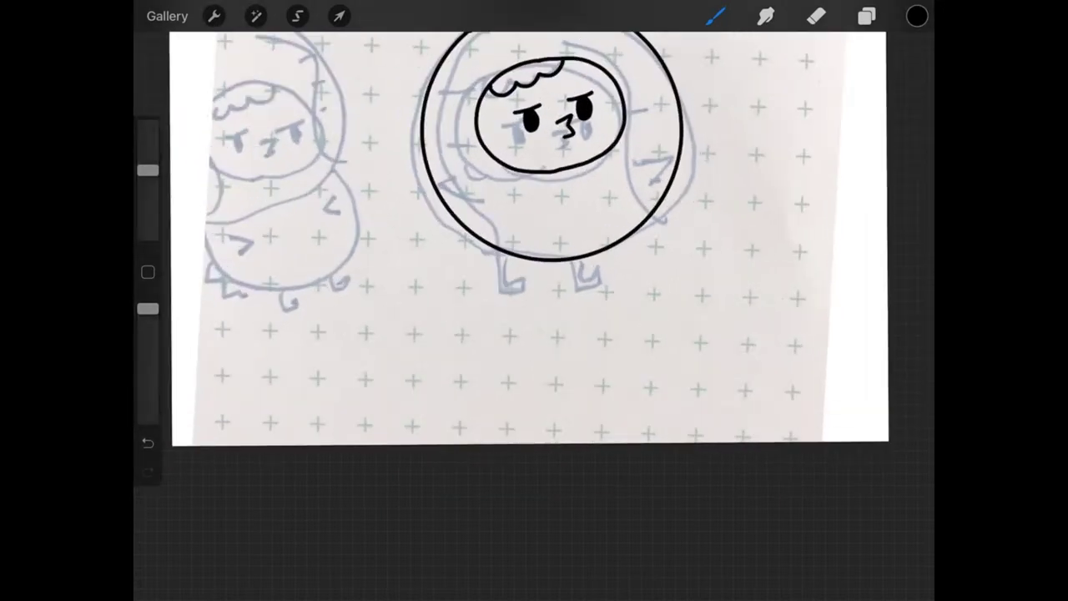
pyautogui.scroll(1, 535, 259)
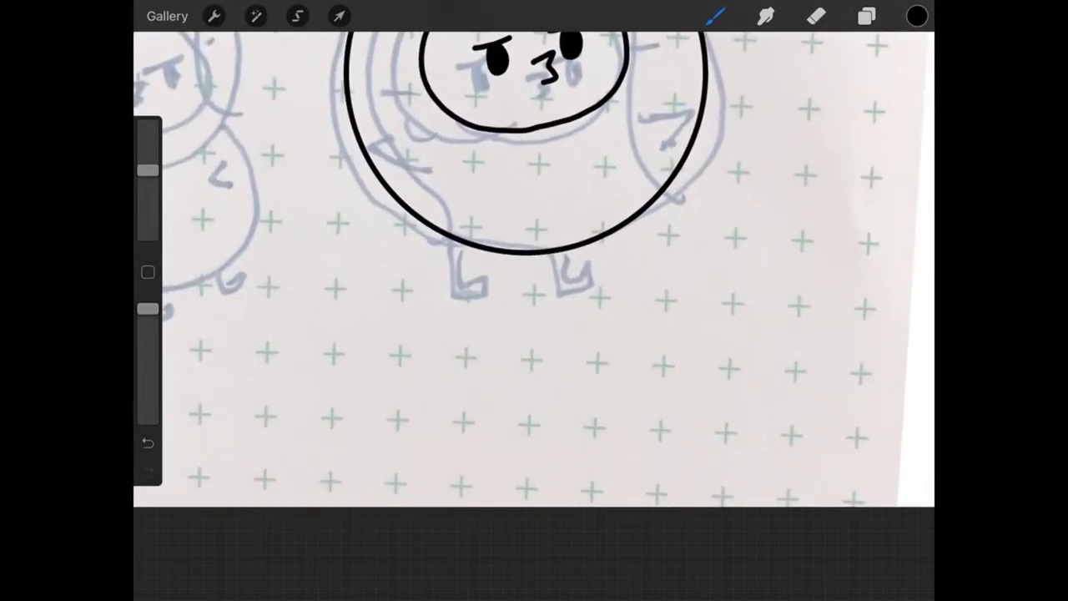
pyautogui.moveTo(475, 247)
pyautogui.mouseDown()
pyautogui.moveTo(475, 276)
pyautogui.moveTo(511, 284)
pyautogui.moveTo(490, 274)
pyautogui.moveTo(490, 250)
pyautogui.mouseUp()
pyautogui.moveTo(559, 250)
pyautogui.mouseDown()
pyautogui.moveTo(561, 284)
pyautogui.moveTo(586, 284)
pyautogui.moveTo(596, 271)
pyautogui.moveTo(572, 249)
pyautogui.mouseUp()
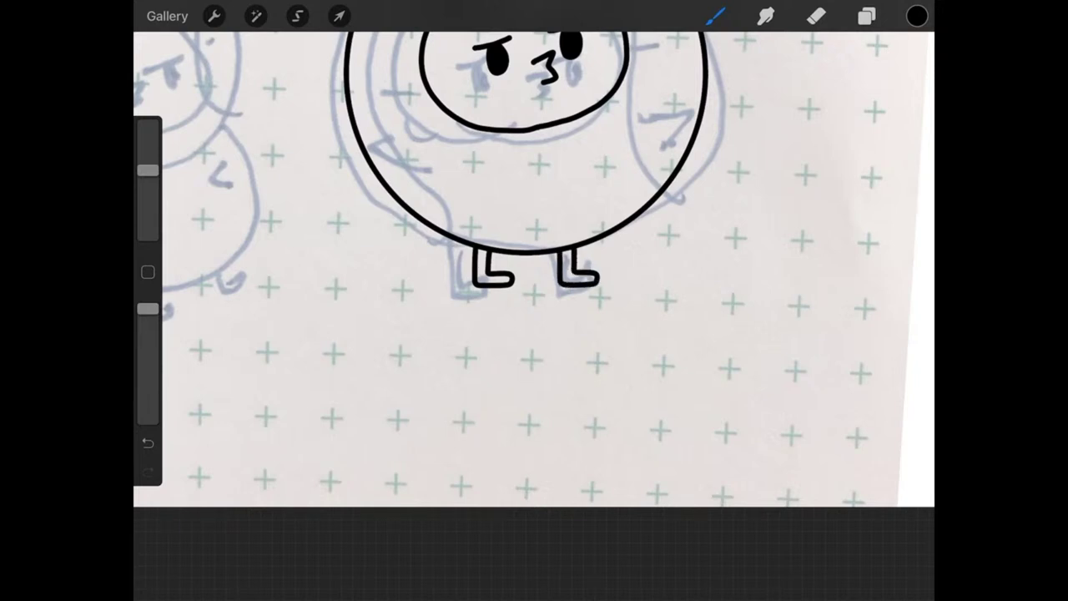
pyautogui.moveTo(424, 225)
pyautogui.mouseDown()
pyautogui.moveTo(417, 236)
pyautogui.moveTo(464, 265)
pyautogui.moveTo(473, 250)
pyautogui.mouseUp()
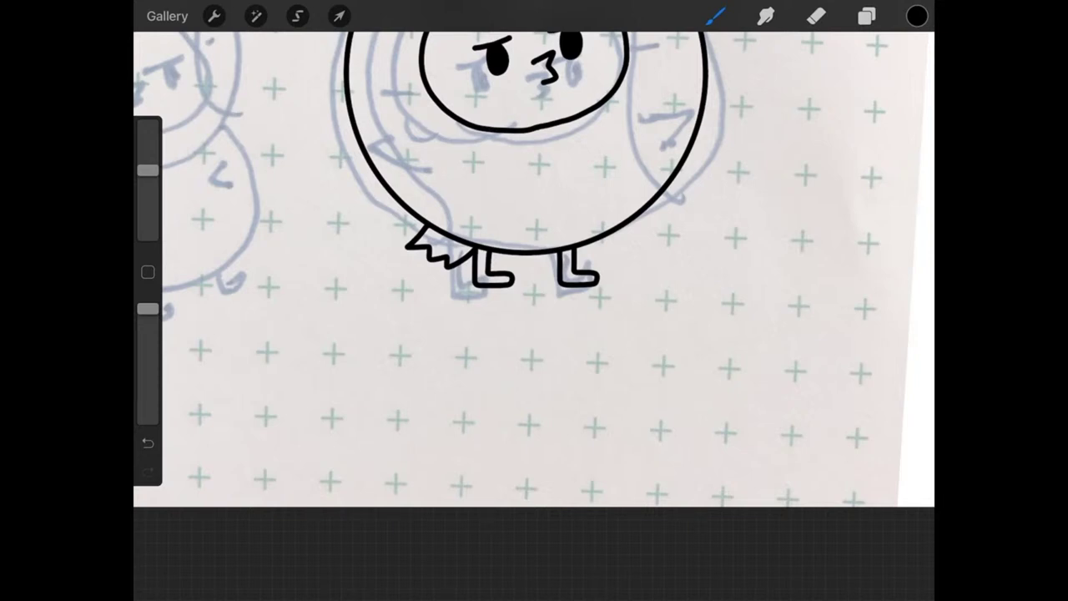
pyautogui.scroll(-3, 534, 267)
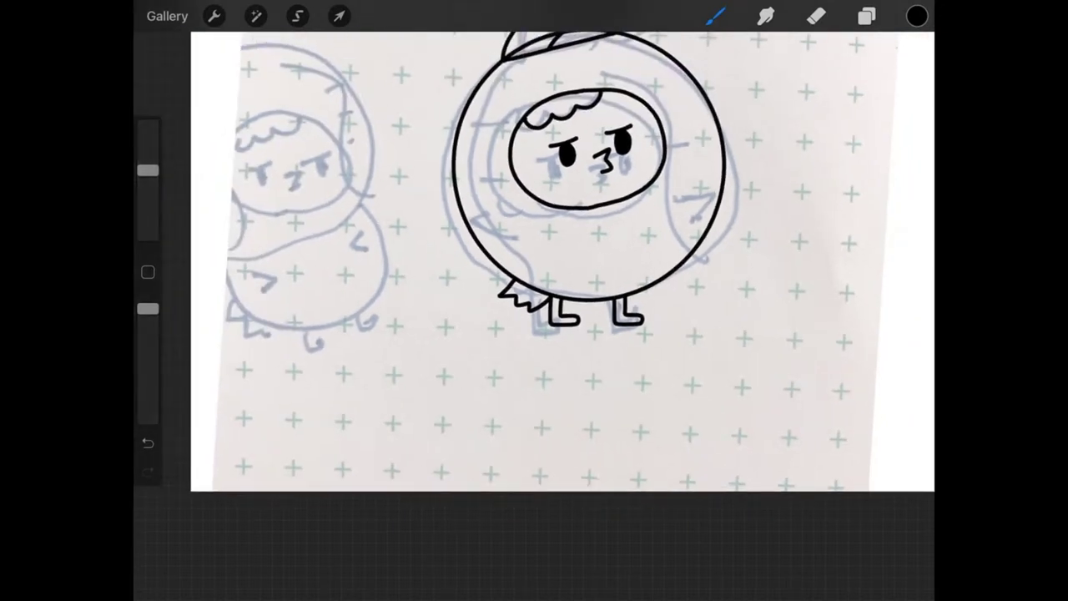
# - Add Layer 5 on top and return to the brush
pyautogui.click(867, 16)
pyautogui.click(867, 16)
pyautogui.click(715, 16)
pyautogui.scroll(2, 568, 250)
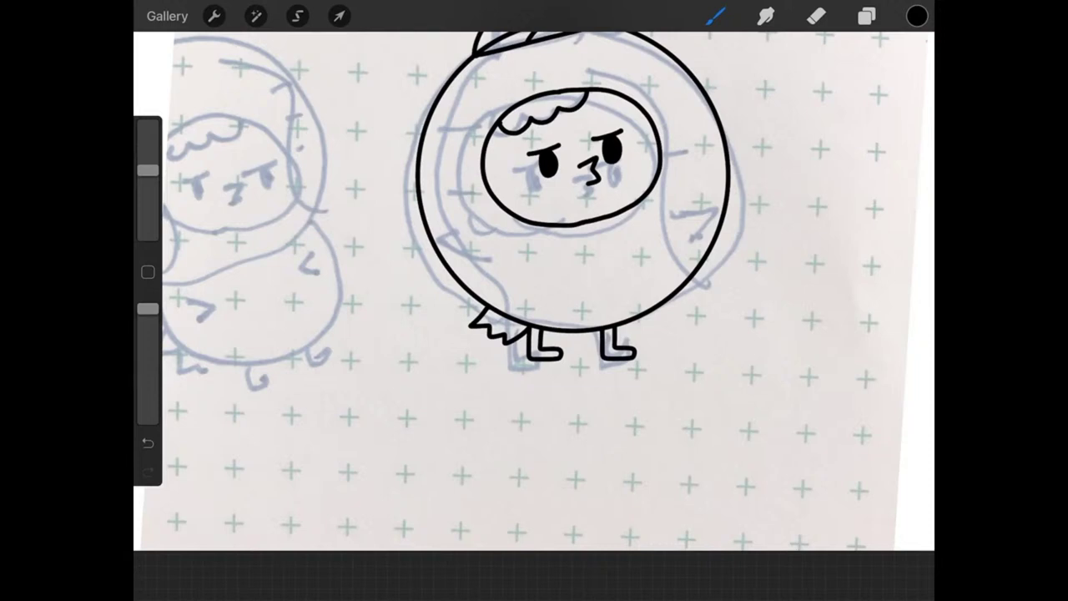
# - On Layer 5, brush curved seams down the circle's left inside edge and upper right
pyautogui.click(867, 16)
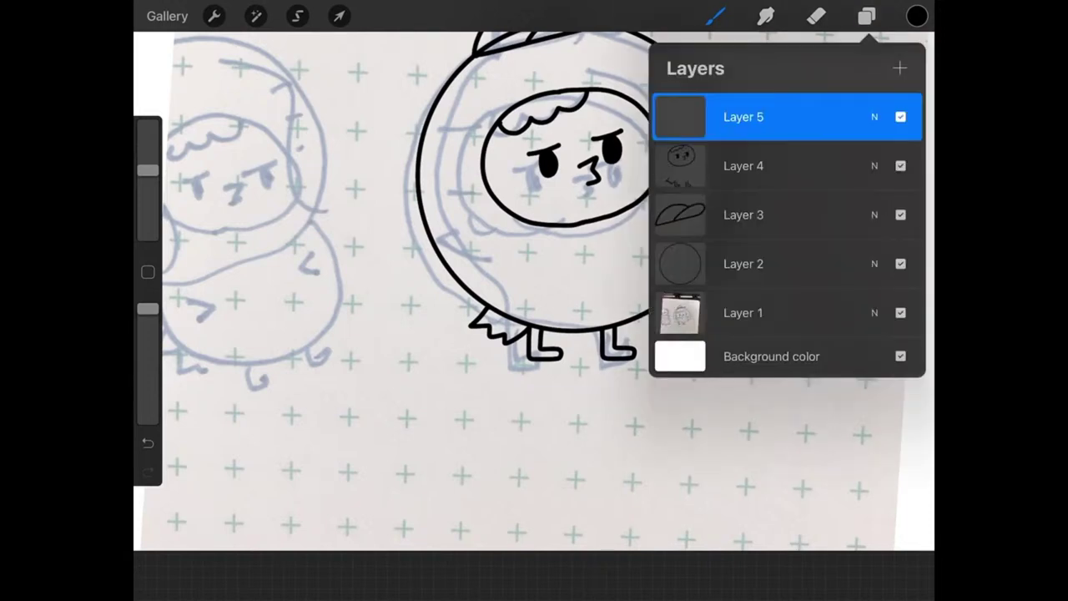
pyautogui.moveTo(493, 54)
pyautogui.mouseDown()
pyautogui.moveTo(476, 222)
pyautogui.moveTo(535, 284)
pyautogui.moveTo(538, 326)
pyautogui.mouseUp()
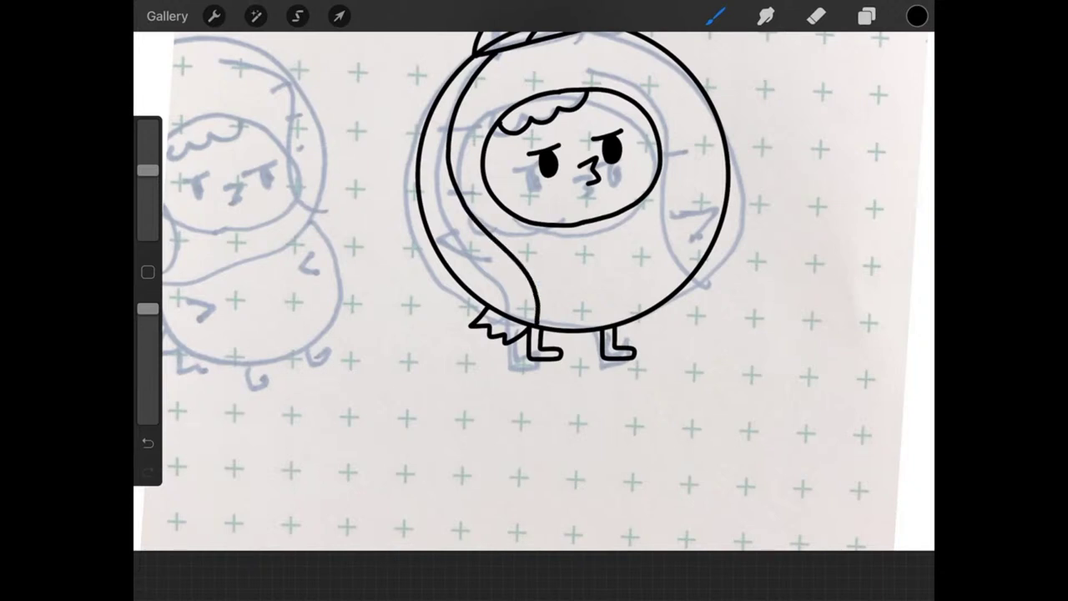
pyautogui.scroll(3, 567, 233)
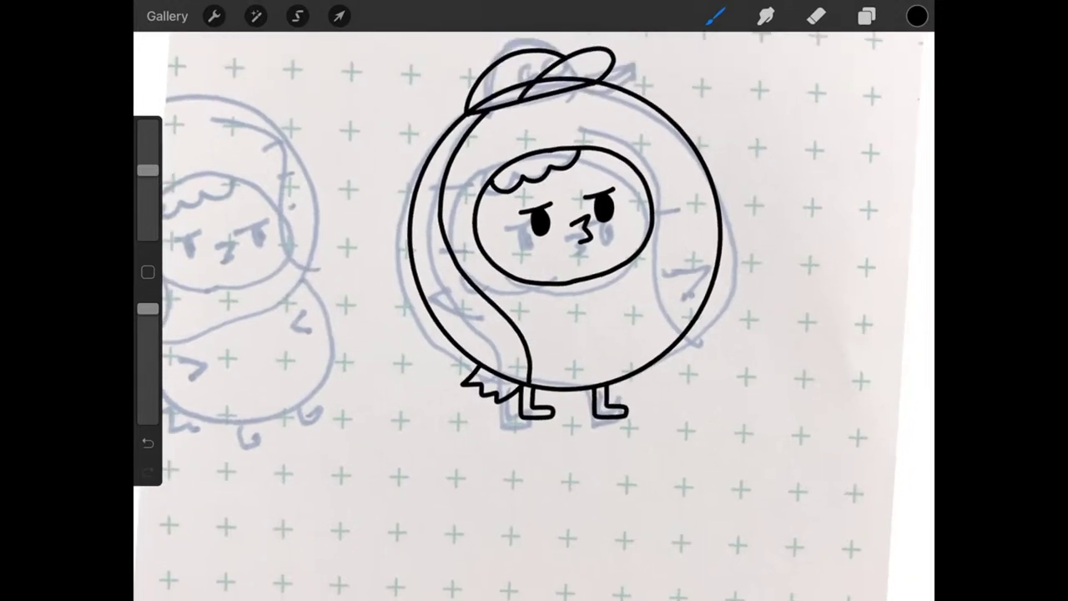
pyautogui.moveTo(579, 87)
pyautogui.mouseDown()
pyautogui.moveTo(647, 120)
pyautogui.moveTo(664, 154)
pyautogui.moveTo(662, 287)
pyautogui.moveTo(691, 321)
pyautogui.mouseUp()
# - Ink chevron stitches along the left seam from top to bottom
pyautogui.click(867, 15)
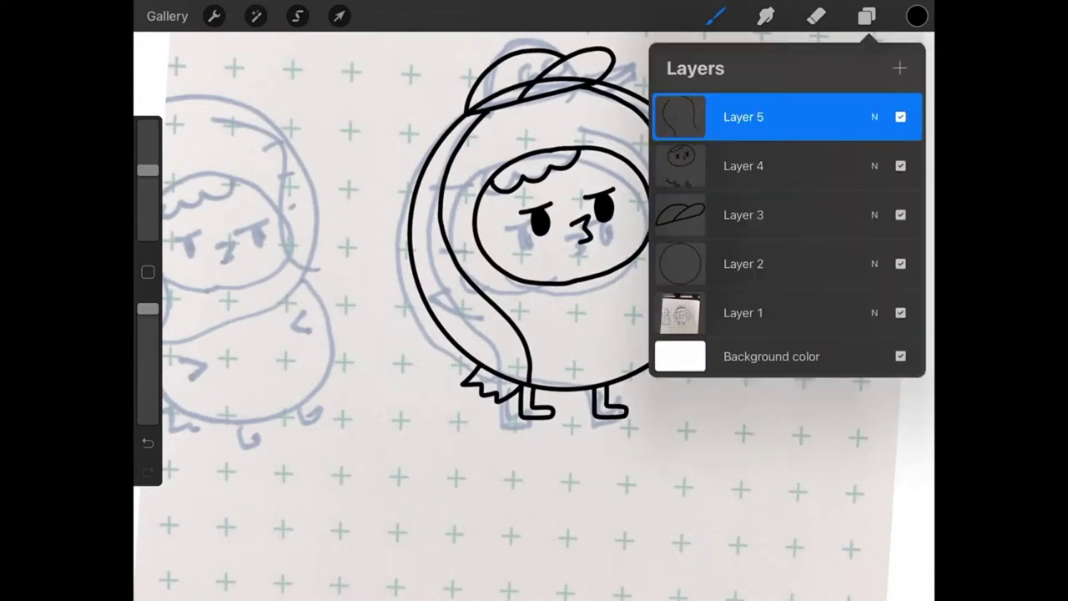
pyautogui.click(867, 15)
pyautogui.scroll(3, 567, 250)
pyautogui.scroll(1, 609, 292)
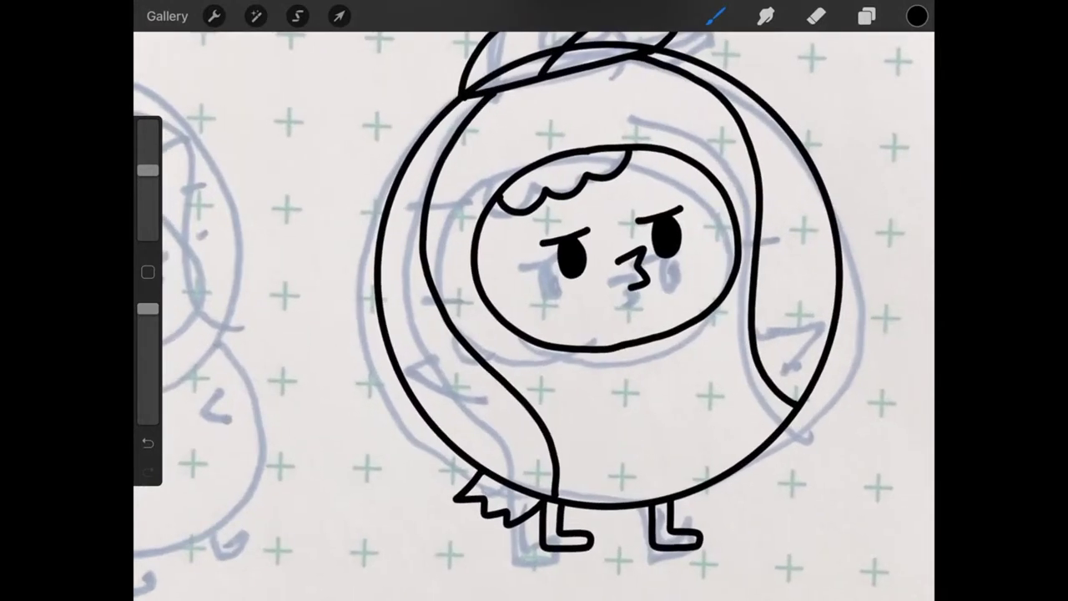
pyautogui.moveTo(441, 135)
pyautogui.mouseDown()
pyautogui.moveTo(461, 124)
pyautogui.moveTo(469, 145)
pyautogui.moveTo(456, 147)
pyautogui.moveTo(459, 160)
pyautogui.mouseUp()
pyautogui.moveTo(456, 115)
pyautogui.mouseDown()
pyautogui.moveTo(484, 109)
pyautogui.moveTo(479, 125)
pyautogui.mouseUp()
pyautogui.moveTo(421, 182)
pyautogui.mouseDown()
pyautogui.moveTo(444, 166)
pyautogui.moveTo(456, 187)
pyautogui.mouseUp()
pyautogui.moveTo(412, 214)
pyautogui.mouseDown()
pyautogui.moveTo(436, 197)
pyautogui.moveTo(444, 214)
pyautogui.moveTo(429, 226)
pyautogui.mouseUp()
pyautogui.moveTo(427, 225); pyautogui.dragTo(441, 241)
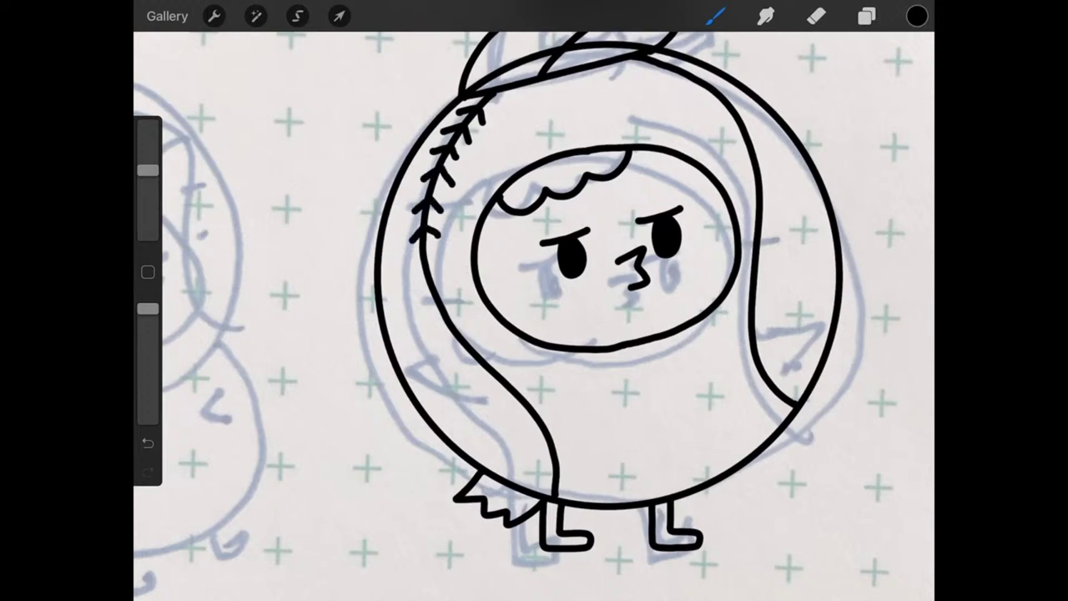
pyautogui.moveTo(413, 278); pyautogui.dragTo(426, 257)
pyautogui.moveTo(426, 255); pyautogui.dragTo(442, 266)
pyautogui.moveTo(426, 310); pyautogui.dragTo(433, 287)
pyautogui.moveTo(433, 283); pyautogui.dragTo(455, 290)
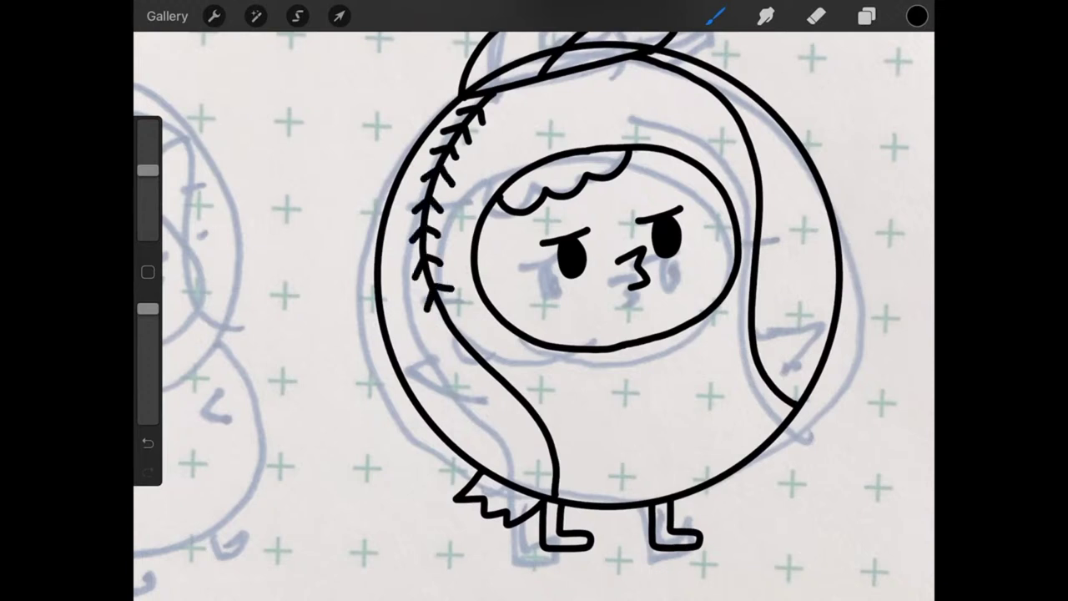
pyautogui.moveTo(442, 346)
pyautogui.mouseDown()
pyautogui.moveTo(449, 323)
pyautogui.moveTo(470, 325)
pyautogui.mouseUp()
pyautogui.moveTo(464, 370)
pyautogui.mouseDown()
pyautogui.moveTo(473, 352)
pyautogui.moveTo(491, 349)
pyautogui.mouseUp()
pyautogui.moveTo(489, 392)
pyautogui.mouseDown()
pyautogui.moveTo(499, 367)
pyautogui.moveTo(517, 374)
pyautogui.mouseUp()
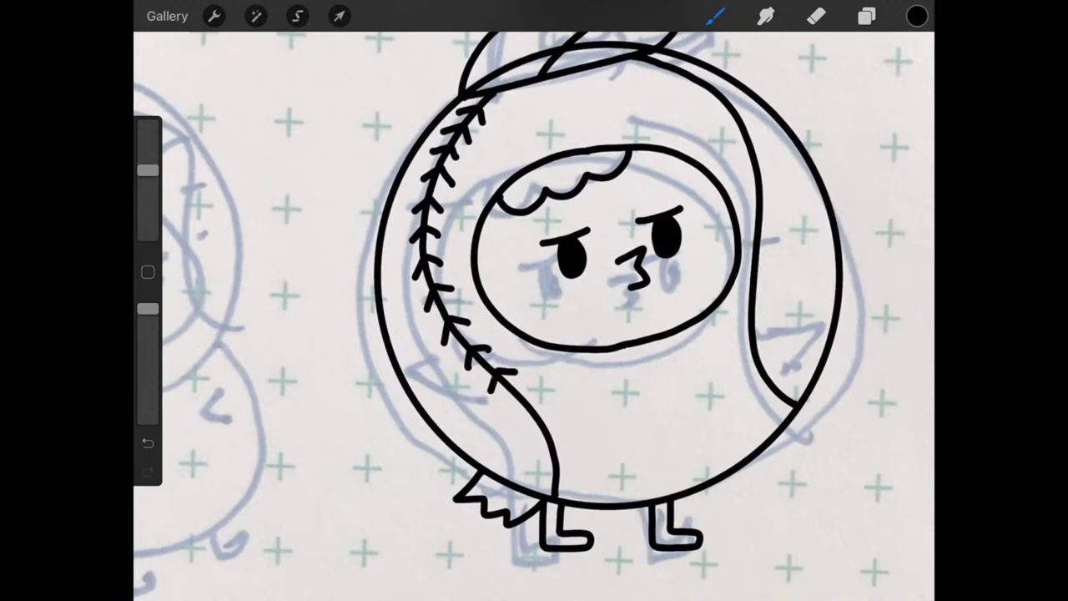
# - Undo the lower stitches and redraw the chevrons down to the left seam's bottom
pyautogui.scroll(-3, 534, 300)
pyautogui.hotkey('ctrl', 'z')
pyautogui.hotkey('ctrl', 'z')
pyautogui.moveTo(431, 248)
pyautogui.mouseDown()
pyautogui.moveTo(425, 229)
pyautogui.moveTo(460, 224)
pyautogui.mouseUp()
pyautogui.moveTo(464, 289); pyautogui.dragTo(464, 261)
pyautogui.moveTo(465, 260)
pyautogui.mouseDown()
pyautogui.moveTo(491, 258)
pyautogui.moveTo(454, 253)
pyautogui.moveTo(482, 246)
pyautogui.mouseUp()
pyautogui.hotkey('ctrl', 'z')
pyautogui.hotkey('ctrl', 'z')
pyautogui.moveTo(475, 298); pyautogui.dragTo(483, 271)
pyautogui.moveTo(484, 270); pyautogui.dragTo(505, 268)
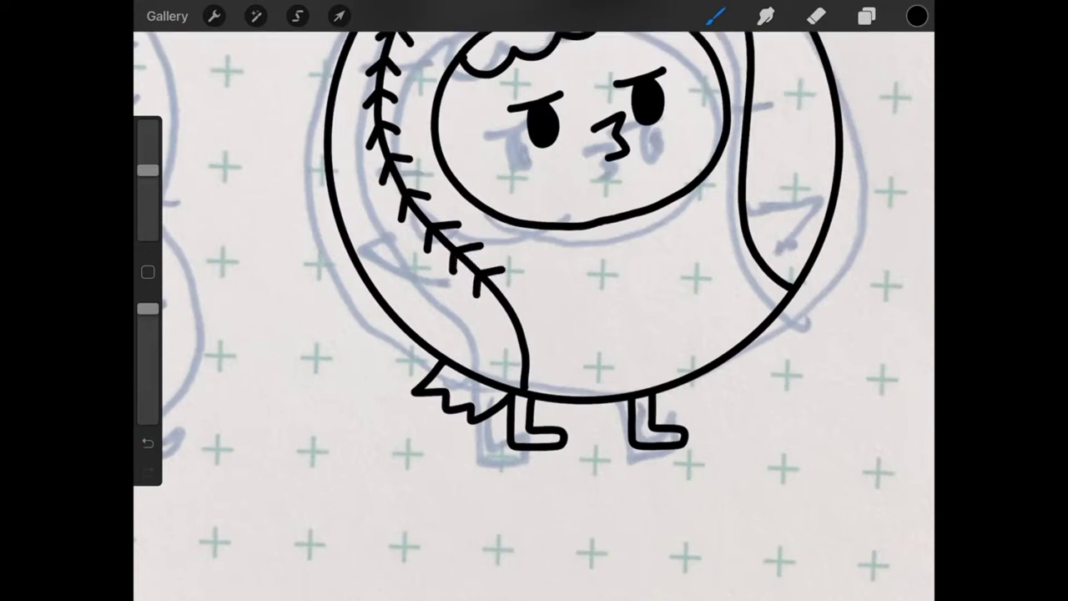
pyautogui.moveTo(493, 319); pyautogui.dragTo(502, 298)
pyautogui.moveTo(503, 297); pyautogui.dragTo(525, 296)
pyautogui.moveTo(499, 342); pyautogui.dragTo(510, 322)
pyautogui.moveTo(512, 322); pyautogui.dragTo(539, 331)
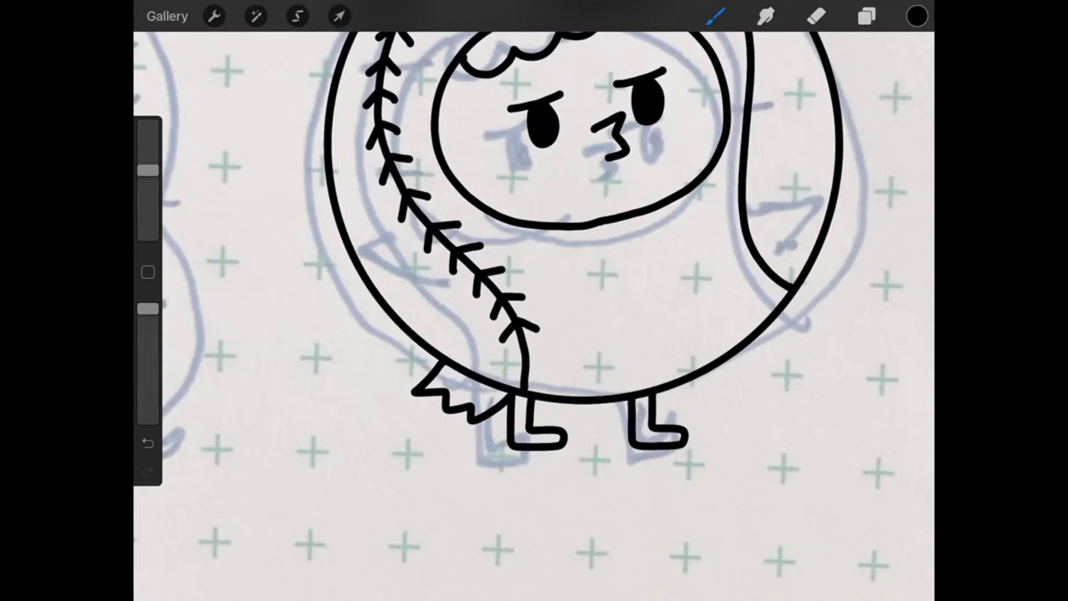
pyautogui.moveTo(504, 367); pyautogui.dragTo(513, 347)
pyautogui.moveTo(513, 346)
pyautogui.mouseDown()
pyautogui.moveTo(545, 359)
pyautogui.moveTo(520, 366)
pyautogui.moveTo(545, 380)
pyautogui.mouseUp()
pyautogui.hotkey('ctrl', 'z')
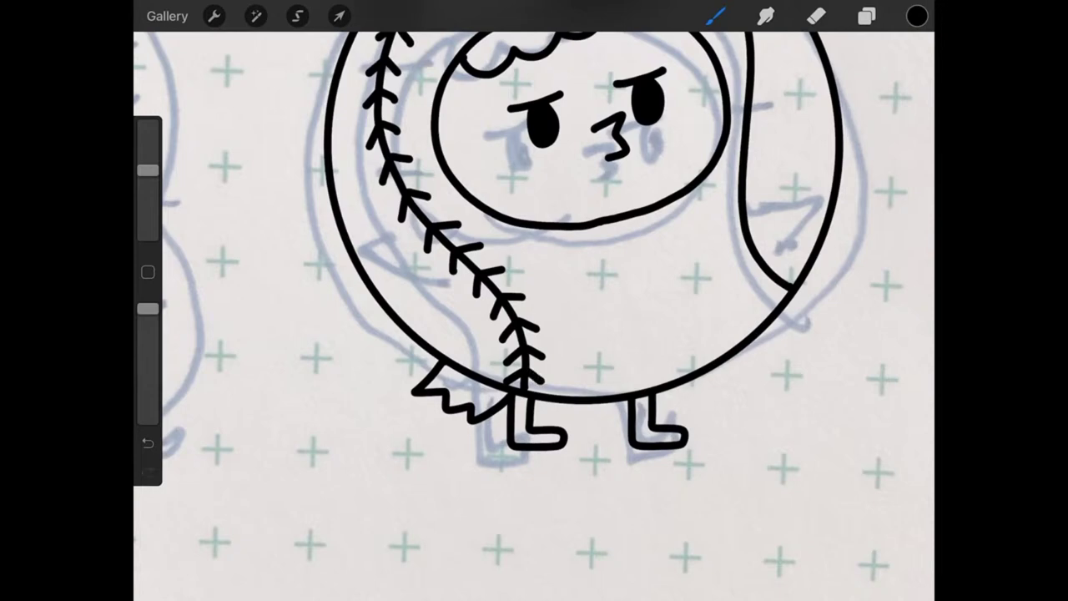
# - Begin stitches along the right seam, then undo three of those strokes
pyautogui.scroll(2, 534, 317)
pyautogui.scroll(2, 534, 318)
pyautogui.scroll(2, 534, 317)
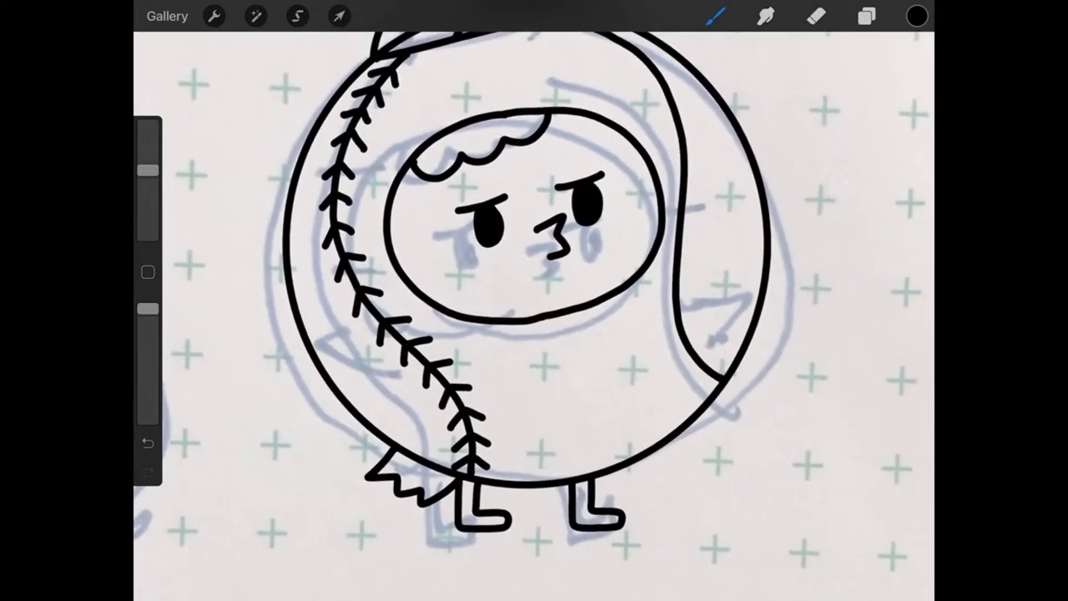
pyautogui.scroll(2, 534, 317)
pyautogui.scroll(1, 534, 317)
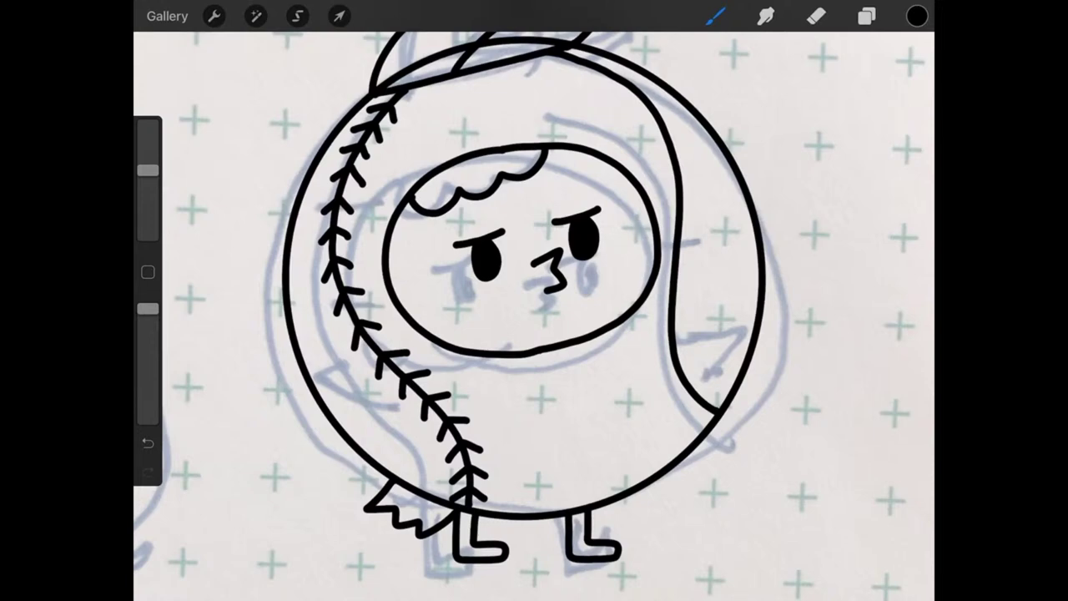
pyautogui.scroll(1, 534, 317)
pyautogui.scroll(1, 534, 318)
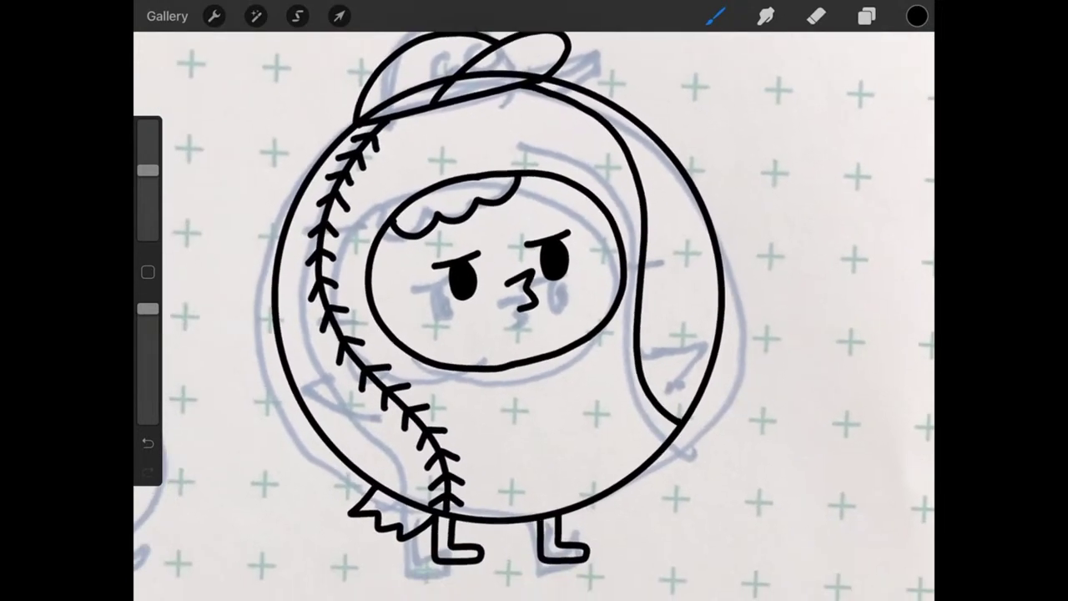
pyautogui.moveTo(541, 93)
pyautogui.mouseDown()
pyautogui.moveTo(576, 123)
pyautogui.moveTo(578, 106)
pyautogui.moveTo(604, 140)
pyautogui.moveTo(626, 128)
pyautogui.moveTo(624, 166)
pyautogui.mouseUp()
pyautogui.moveTo(646, 153); pyautogui.dragTo(630, 159)
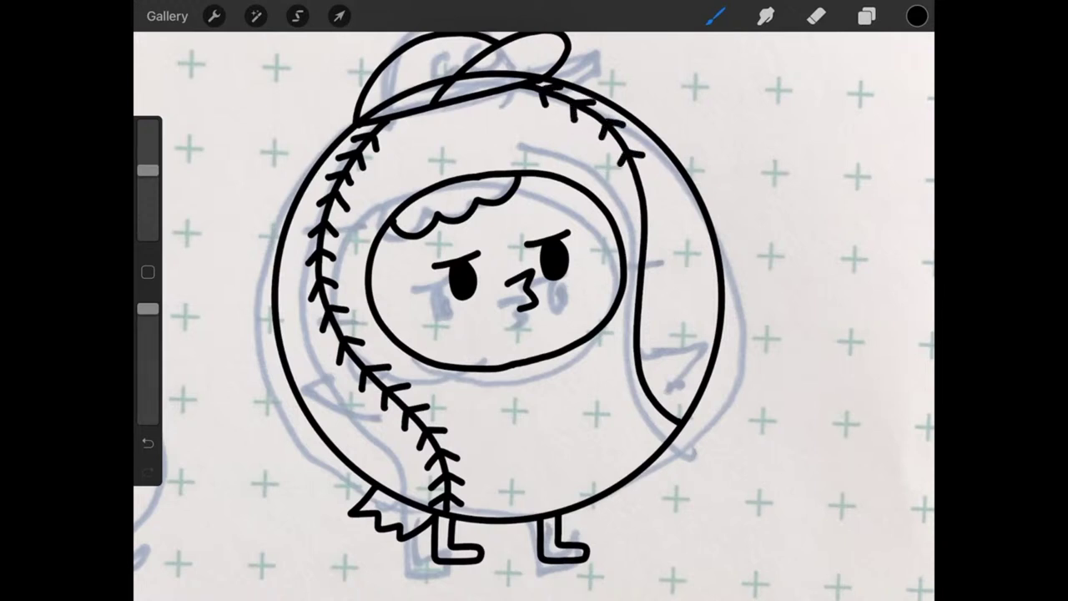
pyautogui.click(148, 444)
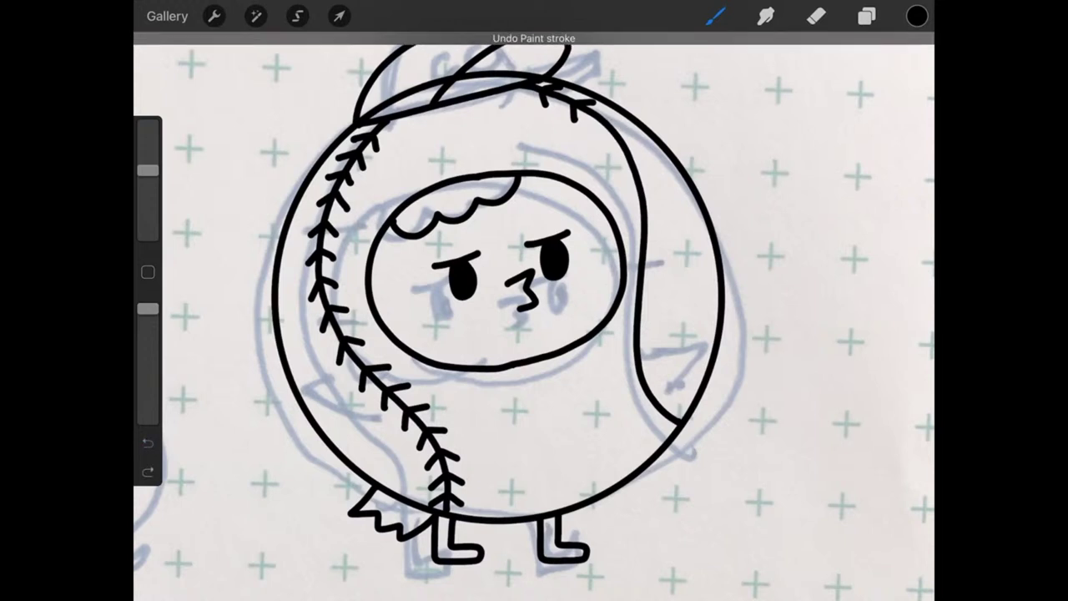
pyautogui.click(147, 443)
pyautogui.click(148, 443)
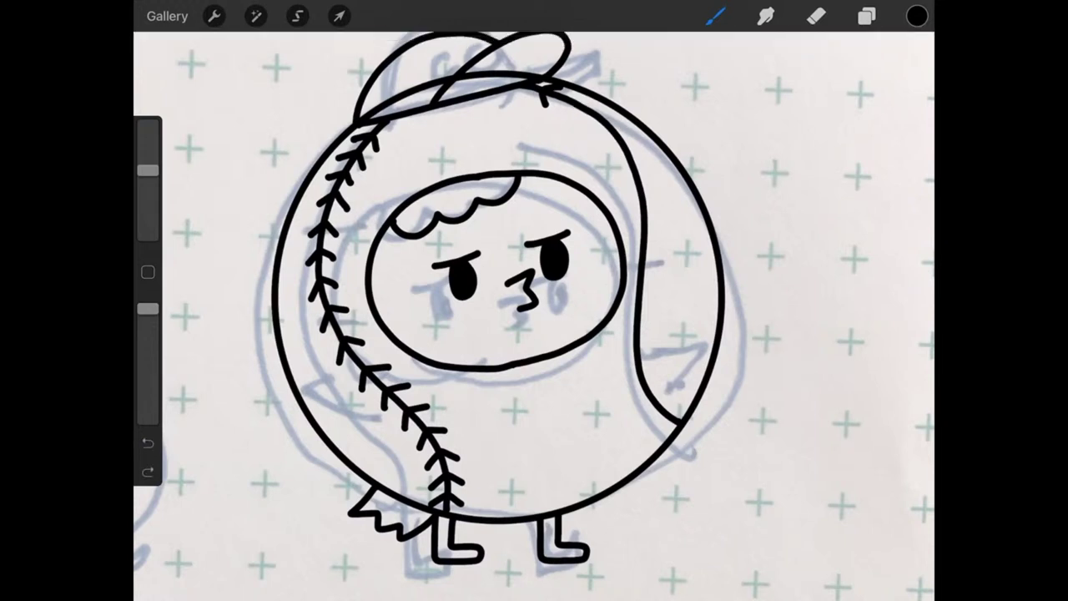
# - Stitch down the ball's right outline from the upper right to the bottom
pyautogui.moveTo(570, 101)
pyautogui.mouseDown()
pyautogui.moveTo(564, 115)
pyautogui.moveTo(585, 100)
pyautogui.moveTo(587, 127)
pyautogui.moveTo(606, 109)
pyautogui.moveTo(602, 136)
pyautogui.mouseUp()
pyautogui.moveTo(608, 116)
pyautogui.mouseDown()
pyautogui.moveTo(626, 123)
pyautogui.moveTo(616, 153)
pyautogui.moveTo(638, 140)
pyautogui.moveTo(623, 172)
pyautogui.moveTo(647, 160)
pyautogui.moveTo(629, 192)
pyautogui.mouseUp()
pyautogui.moveTo(638, 173)
pyautogui.mouseDown()
pyautogui.moveTo(653, 180)
pyautogui.moveTo(631, 208)
pyautogui.moveTo(658, 201)
pyautogui.moveTo(636, 230)
pyautogui.moveTo(661, 226)
pyautogui.moveTo(639, 251)
pyautogui.mouseUp()
pyautogui.moveTo(648, 233)
pyautogui.mouseDown()
pyautogui.moveTo(663, 246)
pyautogui.moveTo(638, 279)
pyautogui.moveTo(659, 272)
pyautogui.moveTo(636, 304)
pyautogui.moveTo(658, 298)
pyautogui.moveTo(636, 310)
pyautogui.moveTo(657, 322)
pyautogui.moveTo(635, 355)
pyautogui.mouseUp()
pyautogui.moveTo(641, 334)
pyautogui.mouseDown()
pyautogui.moveTo(657, 343)
pyautogui.moveTo(636, 380)
pyautogui.moveTo(661, 367)
pyautogui.moveTo(645, 408)
pyautogui.moveTo(668, 389)
pyautogui.moveTo(660, 424)
pyautogui.moveTo(678, 410)
pyautogui.mouseUp()
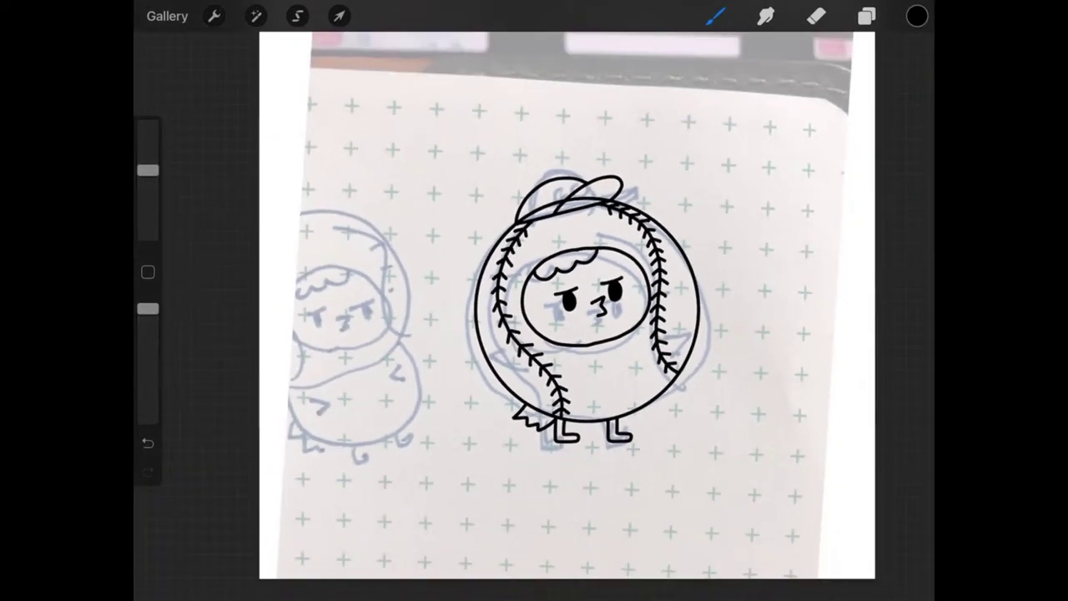
# - Delete the reference photo layer, Layer 1
pyautogui.click(867, 16)
pyautogui.moveTo(835, 361); pyautogui.dragTo(752, 361)
pyautogui.click(889, 361)
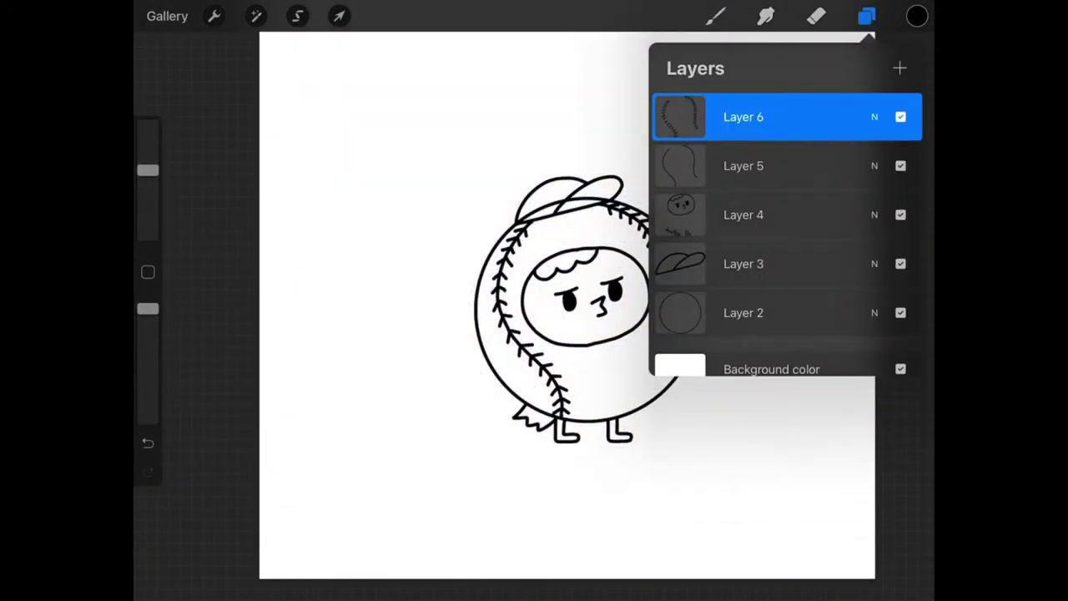
# - Erase a small stray line on Layer 2
pyautogui.click(743, 264)
pyautogui.click(743, 312)
pyautogui.click(817, 16)
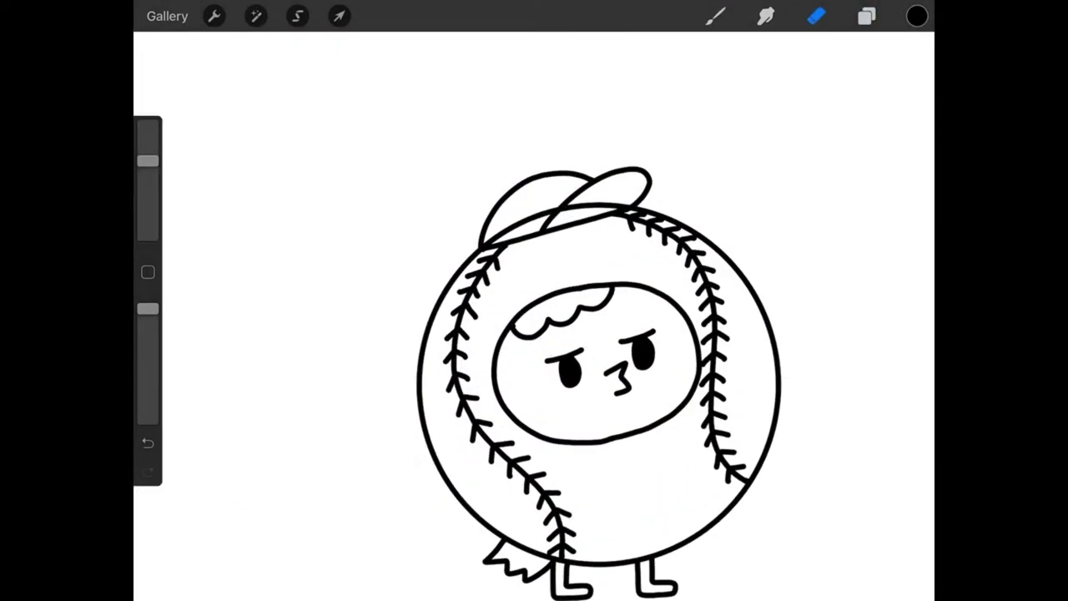
pyautogui.moveTo(496, 238)
pyautogui.mouseDown()
pyautogui.moveTo(526, 222)
pyautogui.moveTo(632, 210)
pyautogui.mouseUp()
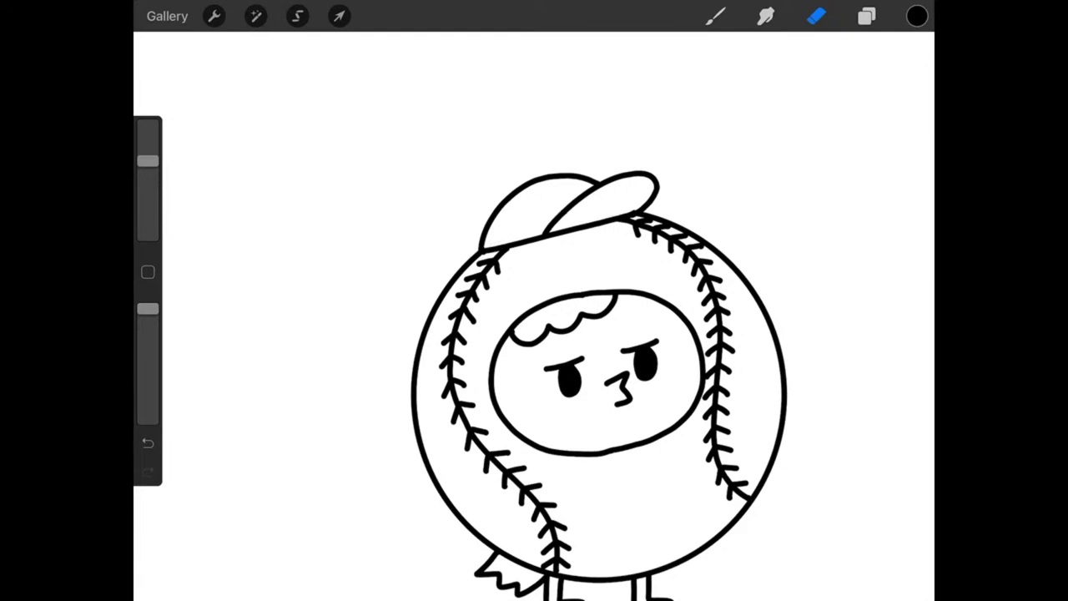
pyautogui.scroll(-5, 601, 376)
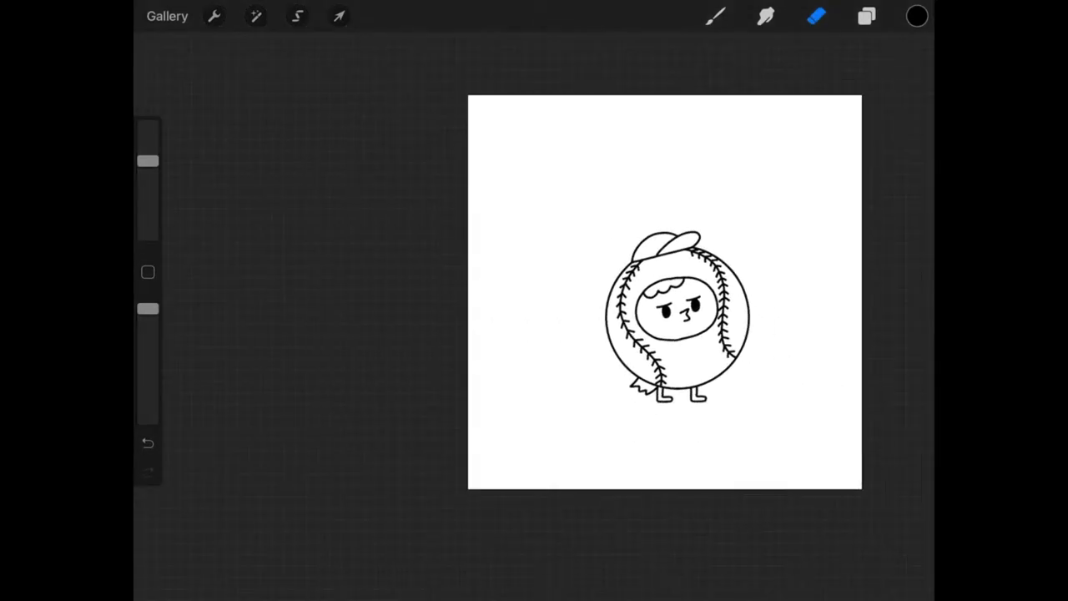
# - Group the baseball character's Layers 2 through 6 into one collapsed group
pyautogui.click(866, 16)
pyautogui.click(743, 117)
pyautogui.moveTo(726, 166); pyautogui.dragTo(802, 166)
pyautogui.moveTo(727, 215); pyautogui.dragTo(801, 215)
pyautogui.moveTo(726, 264); pyautogui.dragTo(801, 264)
pyautogui.moveTo(726, 312); pyautogui.dragTo(802, 312)
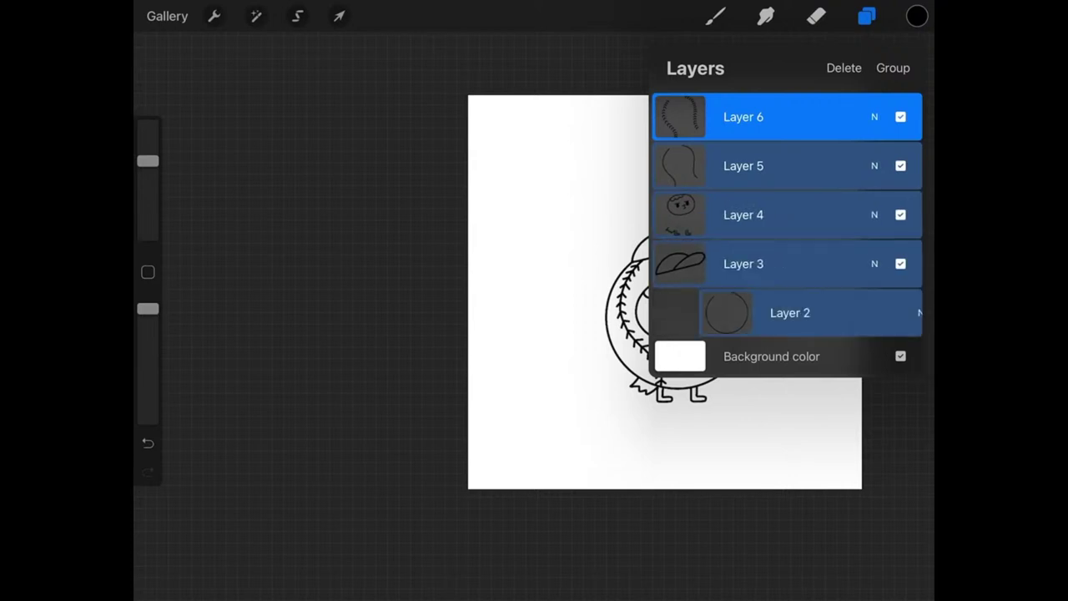
pyautogui.click(893, 67)
pyautogui.click(873, 108)
# - Shift the grouped character left and add empty Layers 7 and 8
pyautogui.click(339, 16)
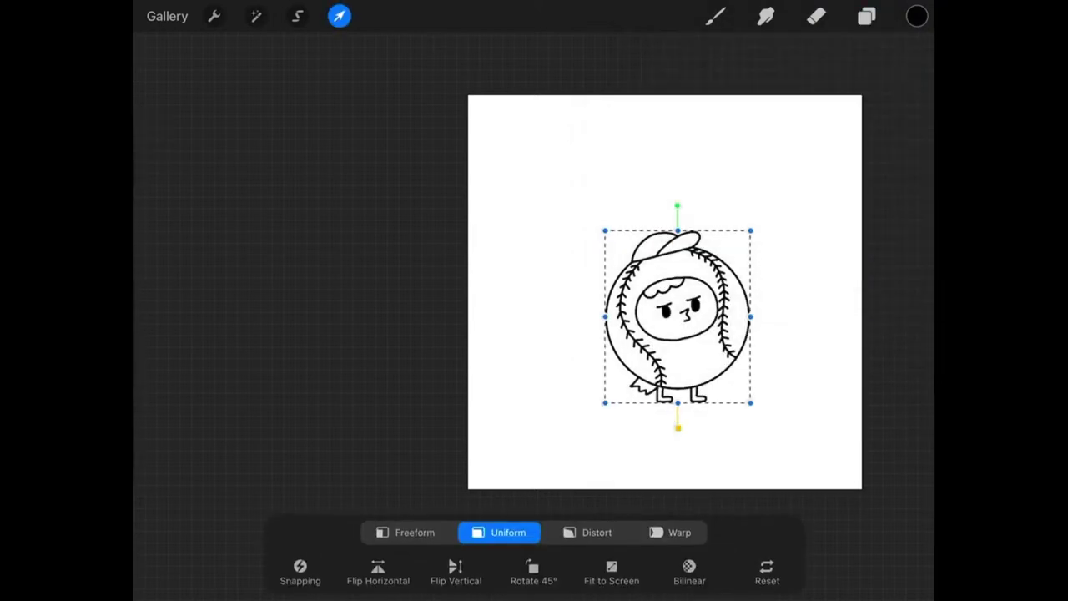
pyautogui.moveTo(677, 310); pyautogui.dragTo(593, 297)
pyautogui.click(867, 16)
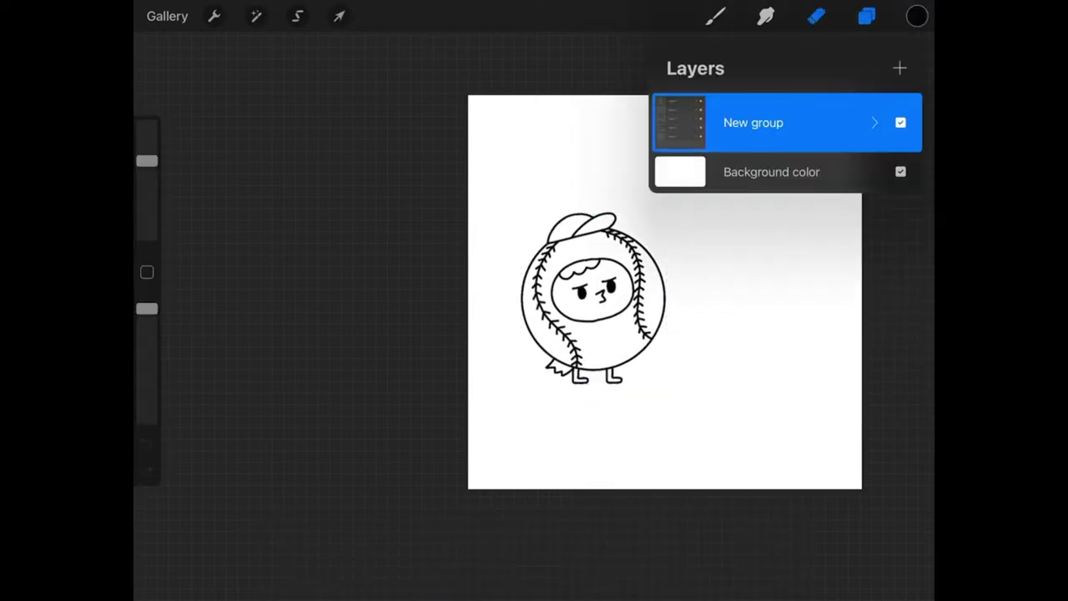
pyautogui.click(900, 67)
pyautogui.click(743, 117)
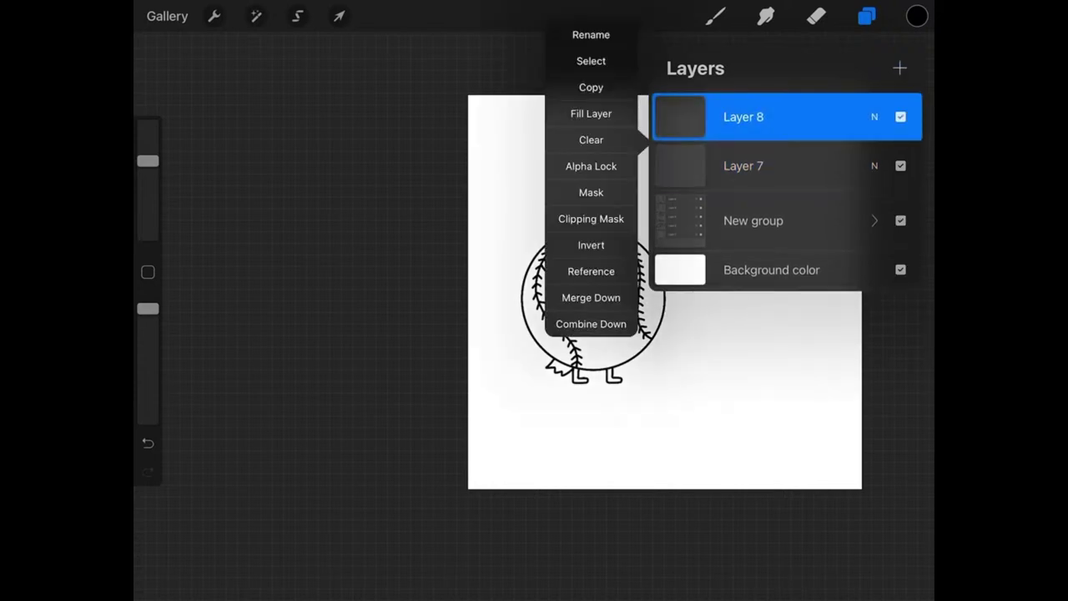
pyautogui.click(743, 117)
pyautogui.click(816, 15)
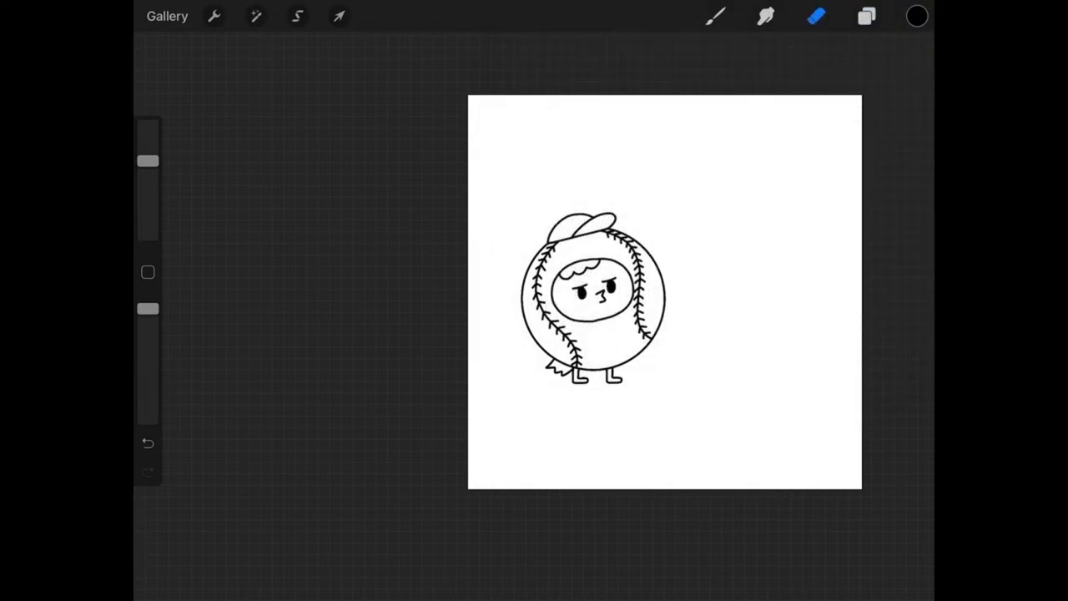
pyautogui.scroll(2, 593, 292)
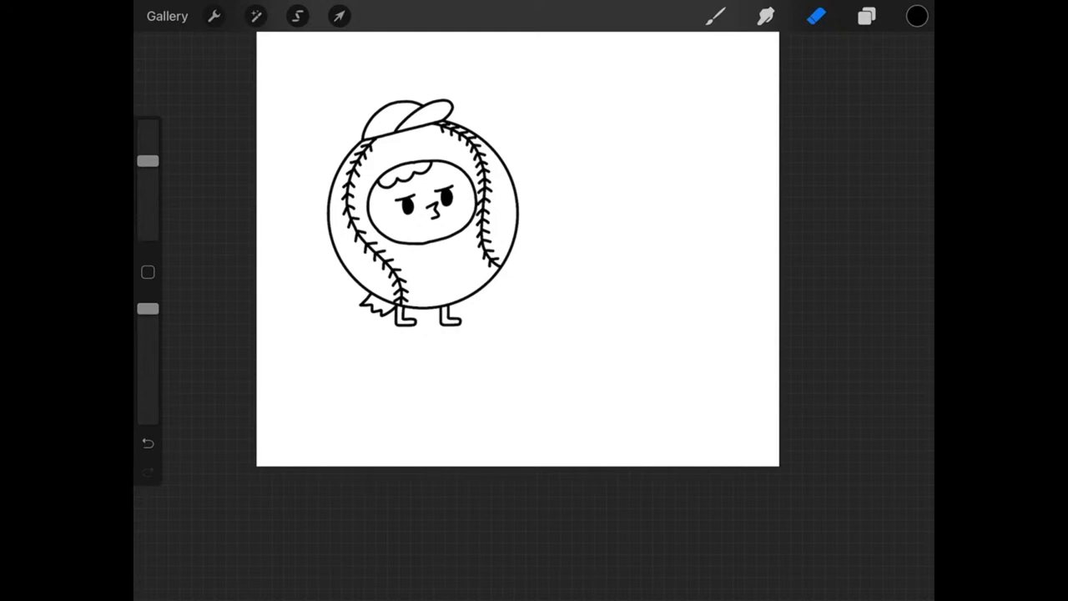
pyautogui.click(715, 16)
# - Draw the glove's thumb, fingers, right side and thumb webbing
pyautogui.moveTo(585, 281)
pyautogui.mouseDown()
pyautogui.moveTo(560, 153)
pyautogui.moveTo(577, 125)
pyautogui.moveTo(596, 122)
pyautogui.mouseUp()
pyautogui.hotkey('ctrl', 'z')
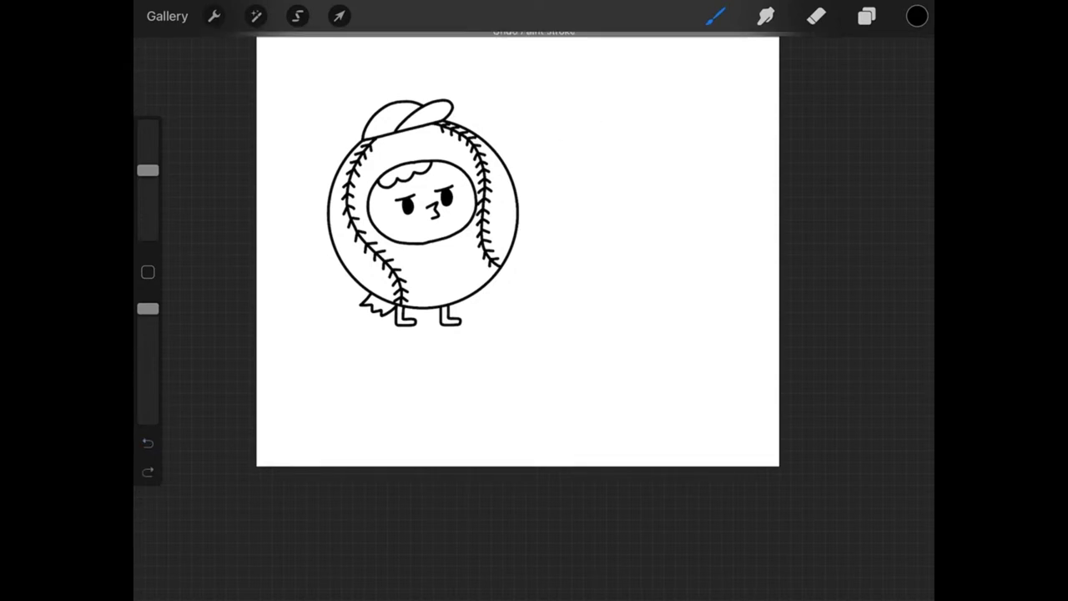
pyautogui.moveTo(599, 302)
pyautogui.mouseDown()
pyautogui.moveTo(550, 232)
pyautogui.moveTo(548, 155)
pyautogui.moveTo(567, 137)
pyautogui.moveTo(584, 147)
pyautogui.moveTo(610, 205)
pyautogui.moveTo(612, 150)
pyautogui.moveTo(631, 116)
pyautogui.moveTo(654, 127)
pyautogui.moveTo(650, 188)
pyautogui.mouseUp()
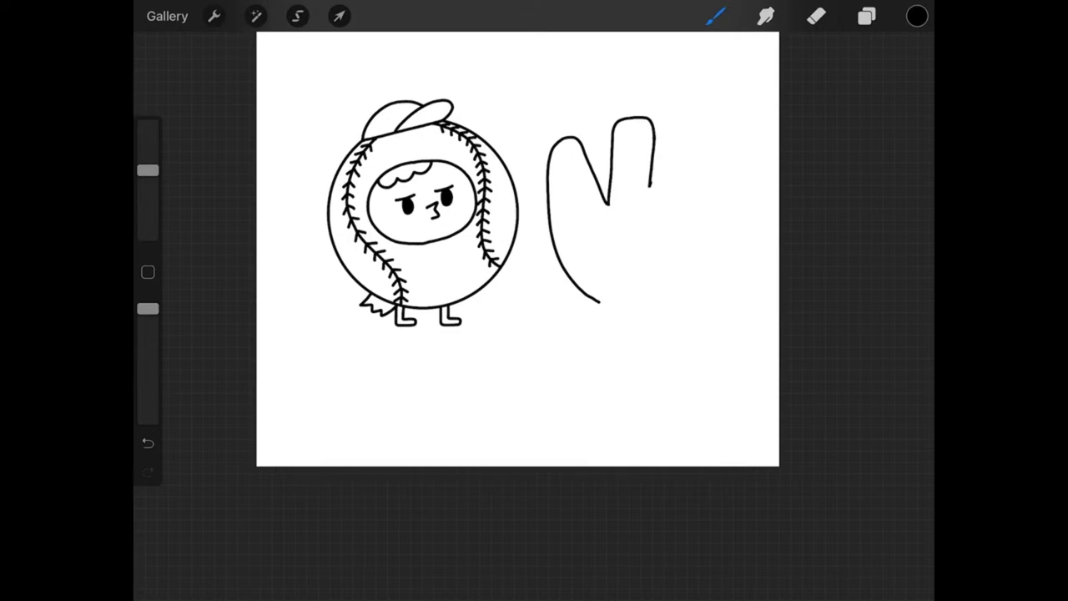
pyautogui.moveTo(653, 137)
pyautogui.mouseDown()
pyautogui.moveTo(680, 120)
pyautogui.moveTo(685, 191)
pyautogui.mouseUp()
pyautogui.moveTo(690, 142)
pyautogui.mouseDown()
pyautogui.moveTo(699, 130)
pyautogui.moveTo(718, 145)
pyautogui.moveTo(711, 197)
pyautogui.mouseUp()
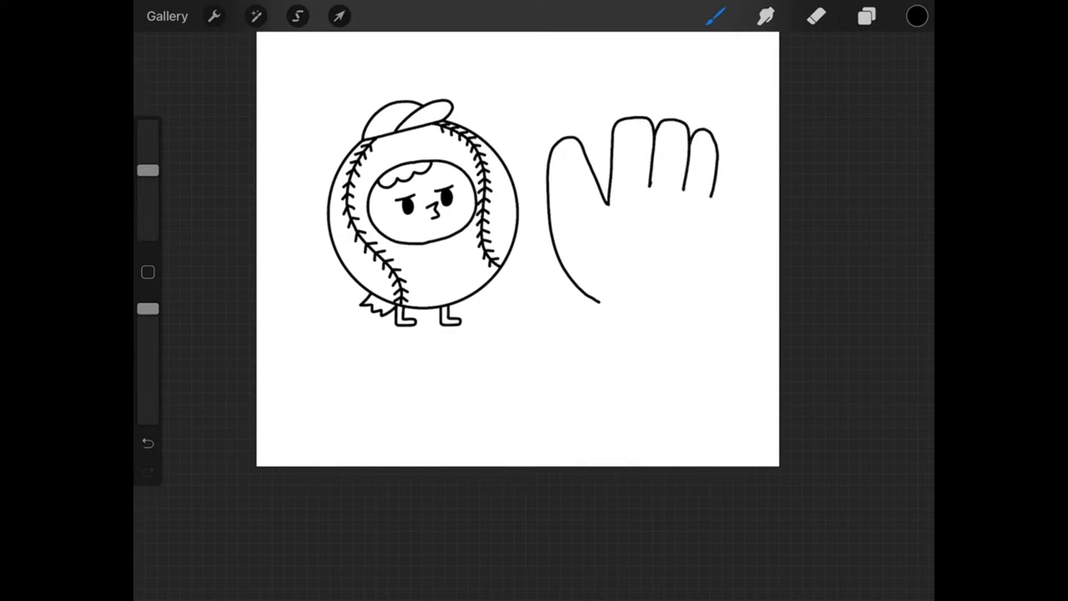
pyautogui.moveTo(692, 131)
pyautogui.mouseDown()
pyautogui.moveTo(720, 140)
pyautogui.moveTo(709, 272)
pyautogui.moveTo(661, 316)
pyautogui.moveTo(589, 301)
pyautogui.mouseUp()
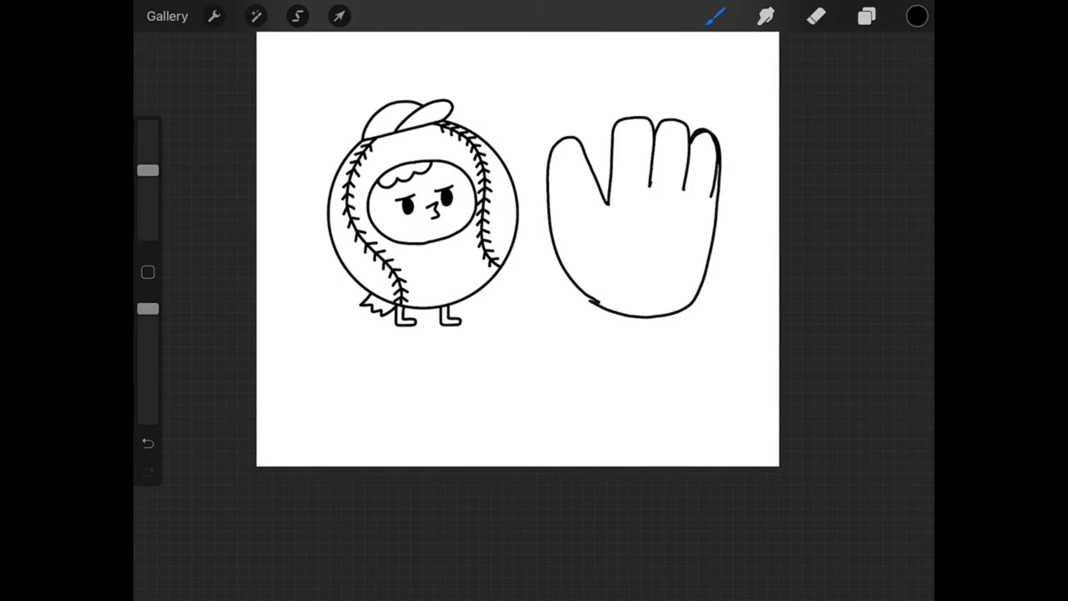
pyautogui.moveTo(573, 137)
pyautogui.mouseDown()
pyautogui.moveTo(603, 220)
pyautogui.moveTo(612, 132)
pyautogui.moveTo(611, 167)
pyautogui.mouseUp()
pyautogui.moveTo(590, 193); pyautogui.dragTo(617, 182)
# - Enlarge and raise the glove, then draw an oval face in its palm
pyautogui.click(339, 15)
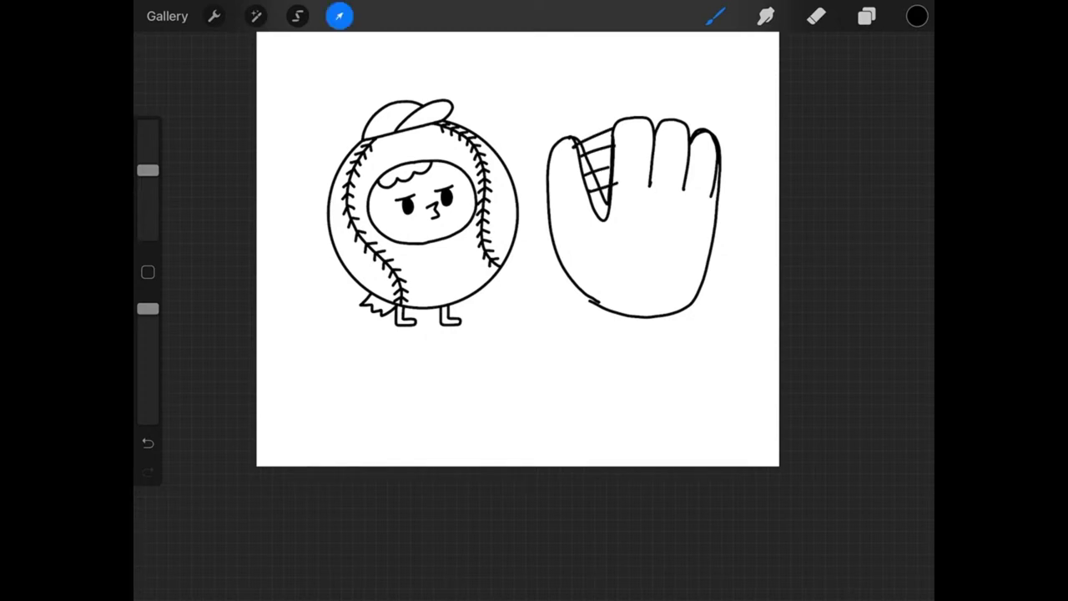
pyautogui.moveTo(715, 111); pyautogui.dragTo(739, 57)
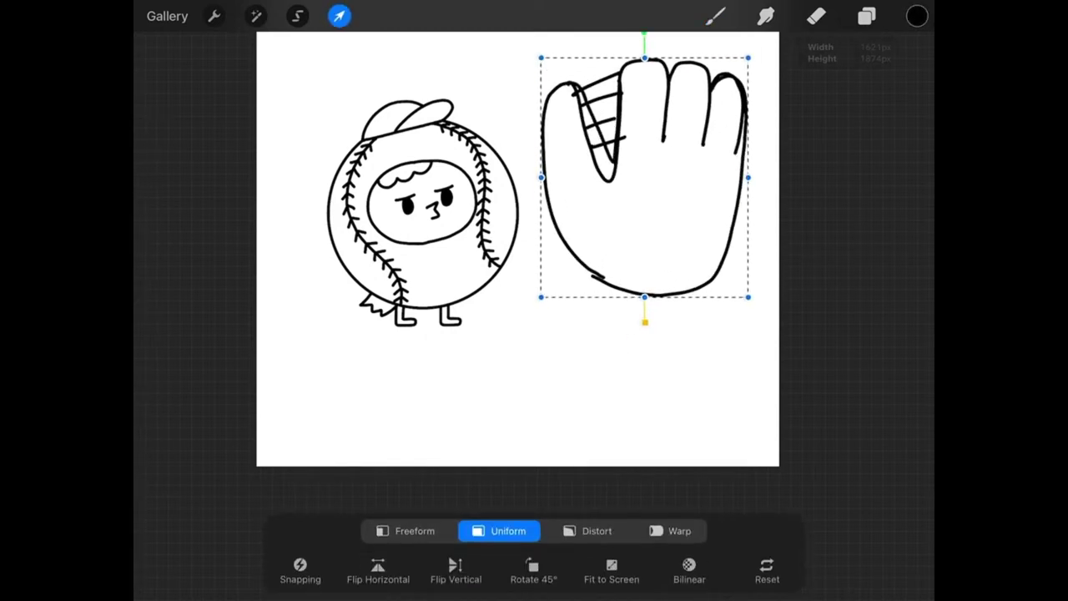
pyautogui.moveTo(651, 184); pyautogui.dragTo(651, 201)
pyautogui.moveTo(740, 76); pyautogui.dragTo(772, 40)
pyautogui.moveTo(652, 178); pyautogui.dragTo(638, 176)
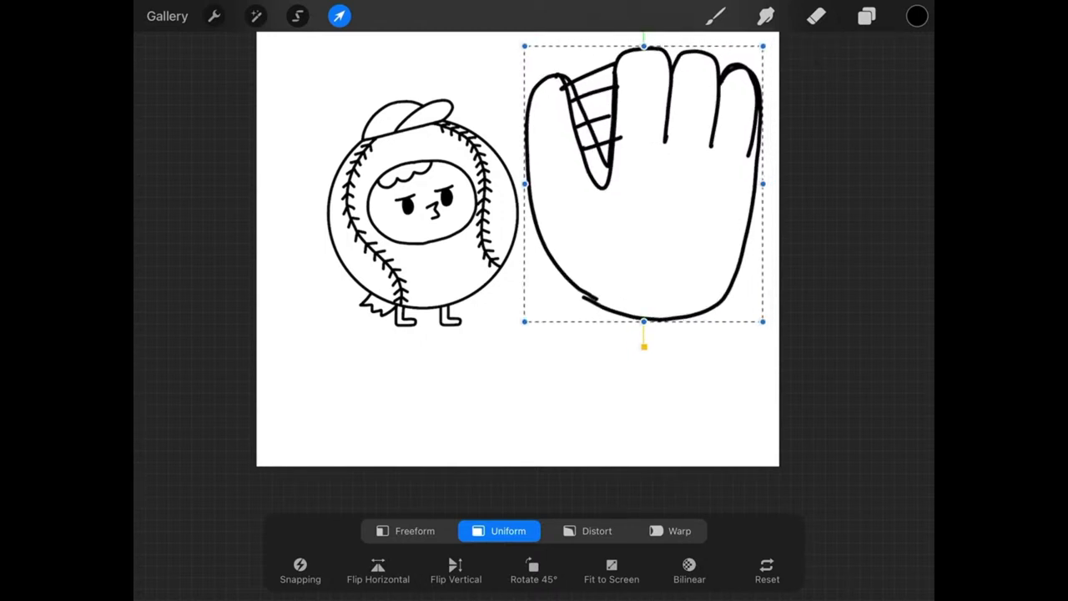
pyautogui.click(867, 16)
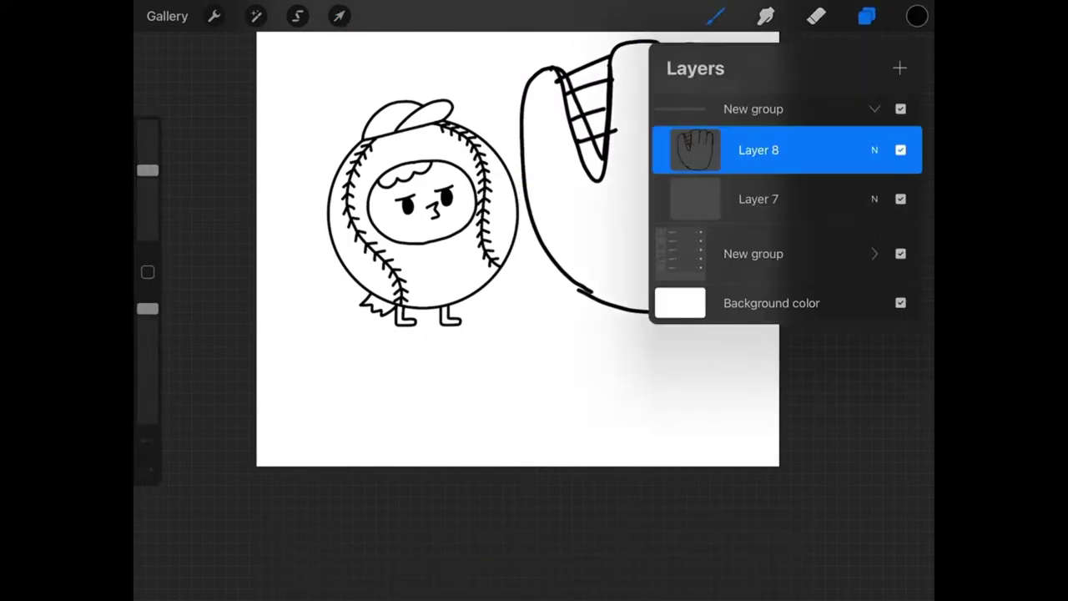
pyautogui.click(716, 16)
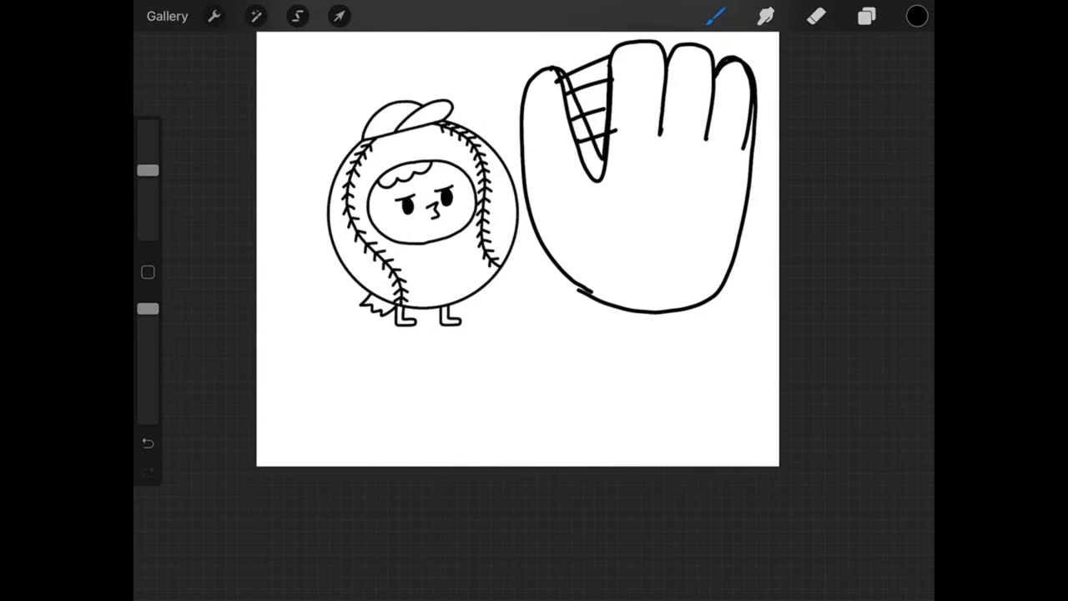
pyautogui.moveTo(646, 253)
pyautogui.mouseDown()
pyautogui.moveTo(606, 229)
pyautogui.moveTo(621, 177)
pyautogui.moveTo(688, 169)
pyautogui.moveTo(715, 212)
pyautogui.moveTo(706, 242)
pyautogui.moveTo(646, 252)
pyautogui.mouseUp()
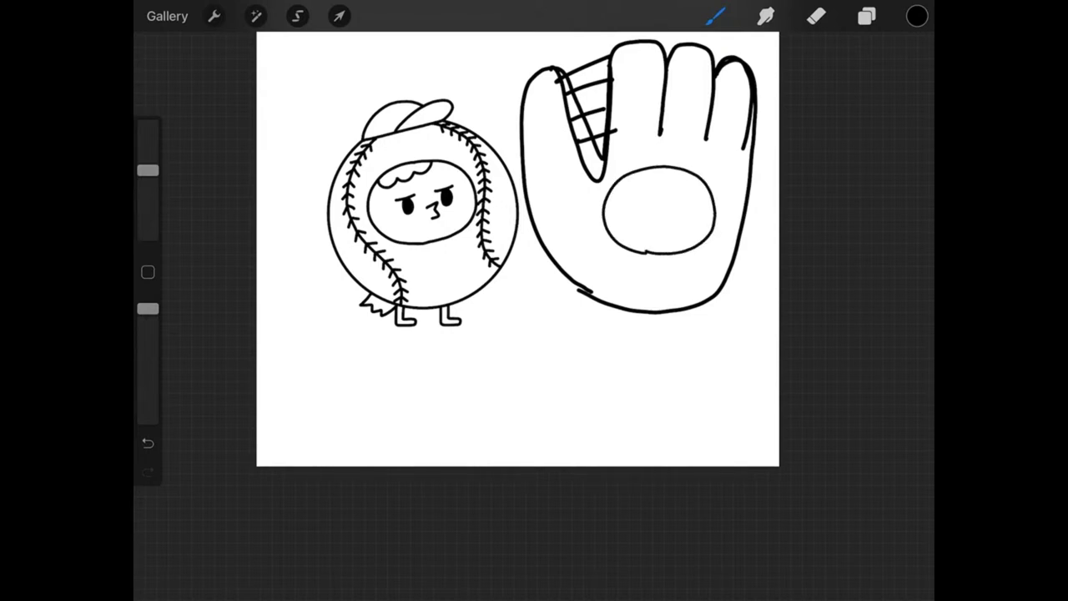
# - Draw a closed eye on the glove's face and shift the glove slightly left
pyautogui.moveTo(614, 209)
pyautogui.mouseDown()
pyautogui.moveTo(687, 208)
pyautogui.moveTo(641, 226)
pyautogui.moveTo(655, 223)
pyautogui.mouseUp()
pyautogui.click(339, 16)
pyautogui.moveTo(640, 172)
pyautogui.mouseDown()
pyautogui.moveTo(402, 165)
pyautogui.moveTo(633, 168)
pyautogui.mouseUp()
pyautogui.click(716, 16)
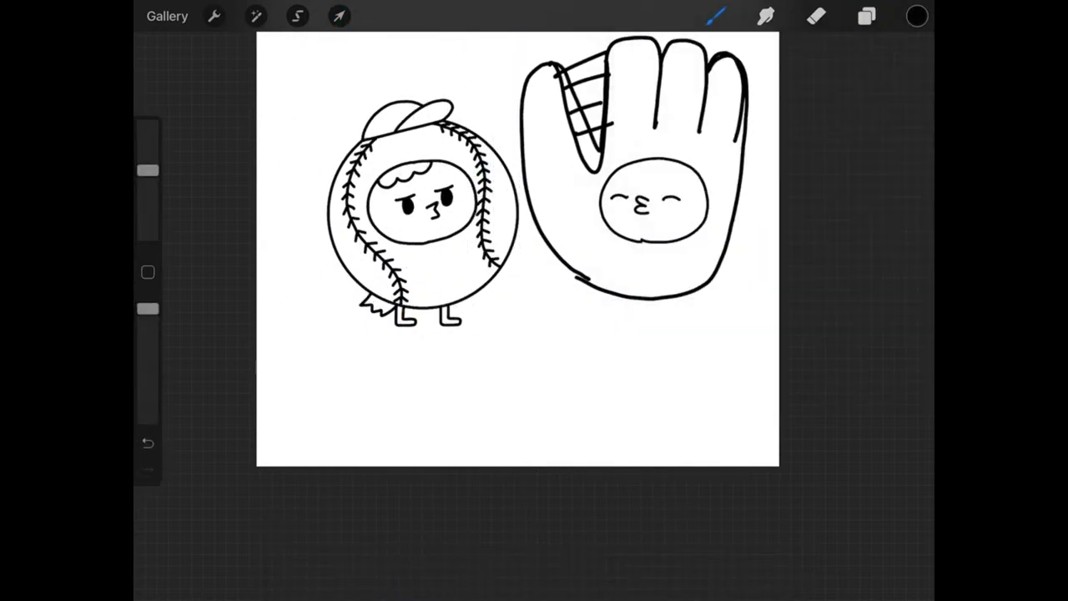
# - Lasso the glove's face and nudge it slightly higher
pyautogui.click(297, 16)
pyautogui.moveTo(622, 151)
pyautogui.mouseDown()
pyautogui.moveTo(589, 204)
pyautogui.moveTo(726, 182)
pyautogui.moveTo(622, 152)
pyautogui.mouseUp()
pyautogui.click(339, 16)
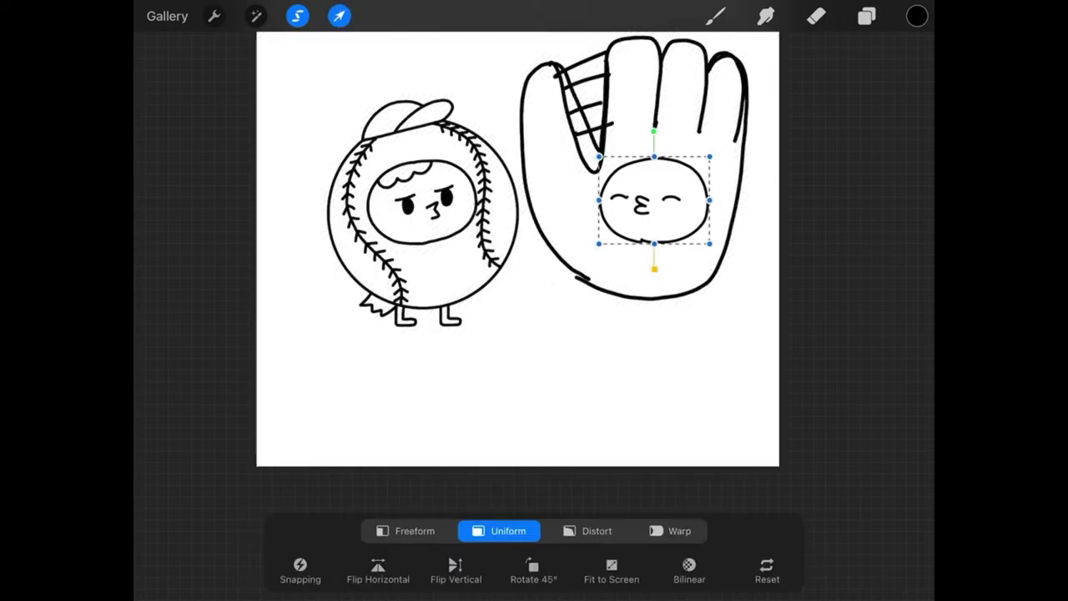
pyautogui.moveTo(647, 205); pyautogui.dragTo(646, 204)
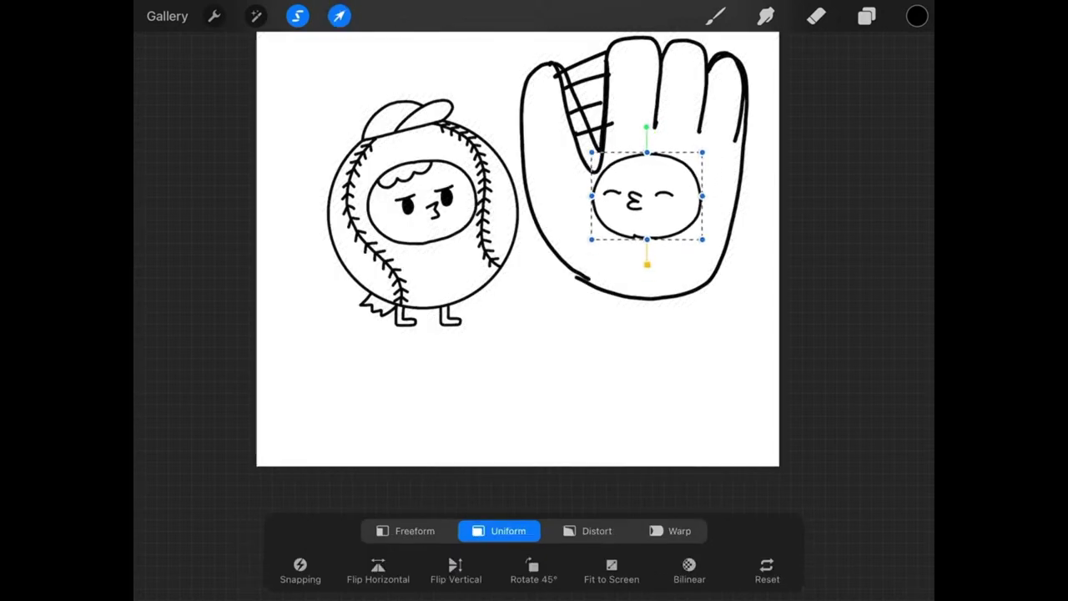
pyautogui.click(868, 16)
pyautogui.click(867, 16)
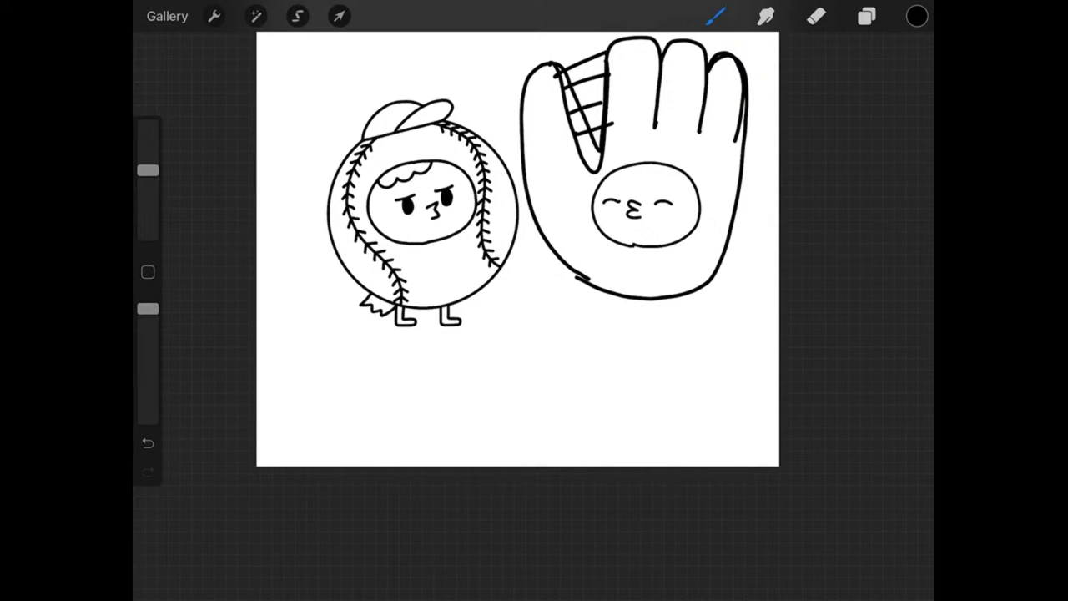
# - Draw two short legs and a small zigzag tuft under the glove
pyautogui.scroll(2, 534, 250)
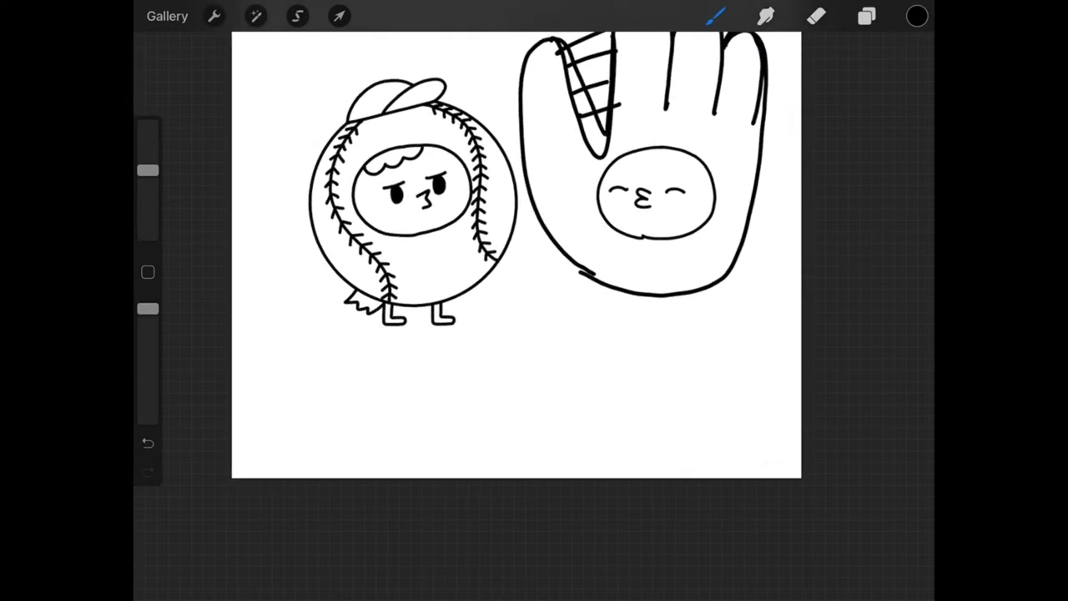
pyautogui.moveTo(619, 290)
pyautogui.mouseDown()
pyautogui.moveTo(608, 306)
pyautogui.moveTo(623, 309)
pyautogui.moveTo(627, 292)
pyautogui.mouseUp()
pyautogui.hotkey('ctrl', 'z')
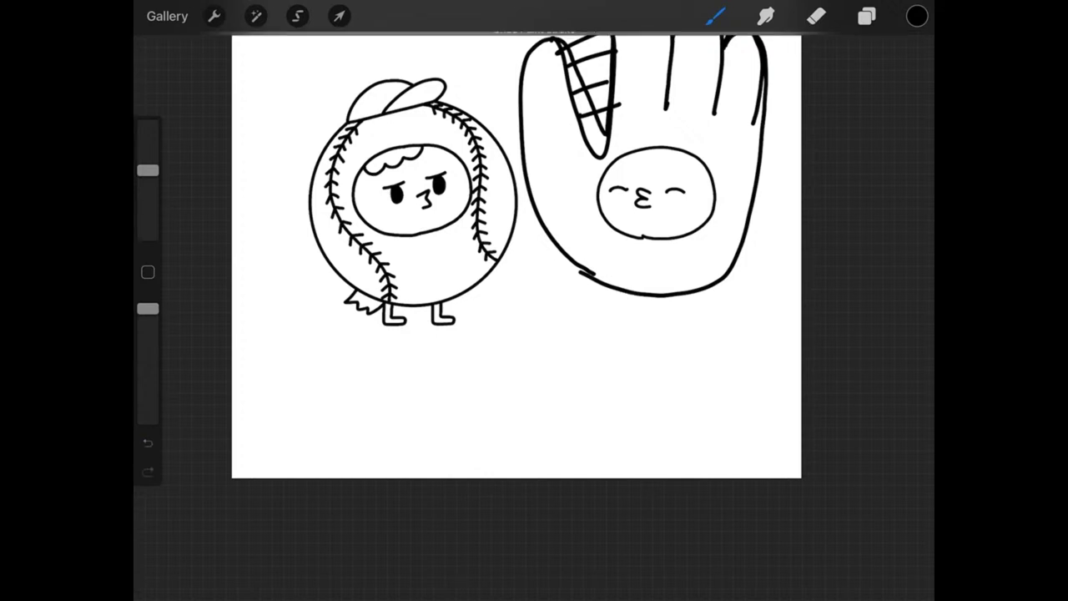
pyautogui.scroll(3, 518, 250)
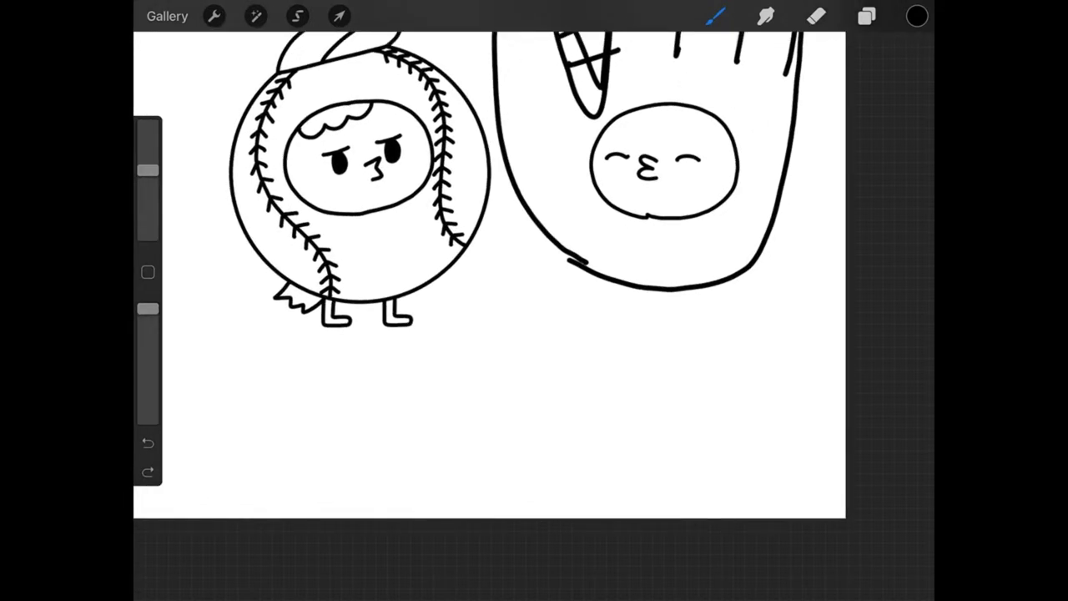
pyautogui.moveTo(617, 284)
pyautogui.mouseDown()
pyautogui.moveTo(593, 308)
pyautogui.moveTo(618, 312)
pyautogui.moveTo(626, 287)
pyautogui.moveTo(673, 301)
pyautogui.moveTo(666, 314)
pyautogui.moveTo(685, 317)
pyautogui.moveTo(694, 290)
pyautogui.mouseUp()
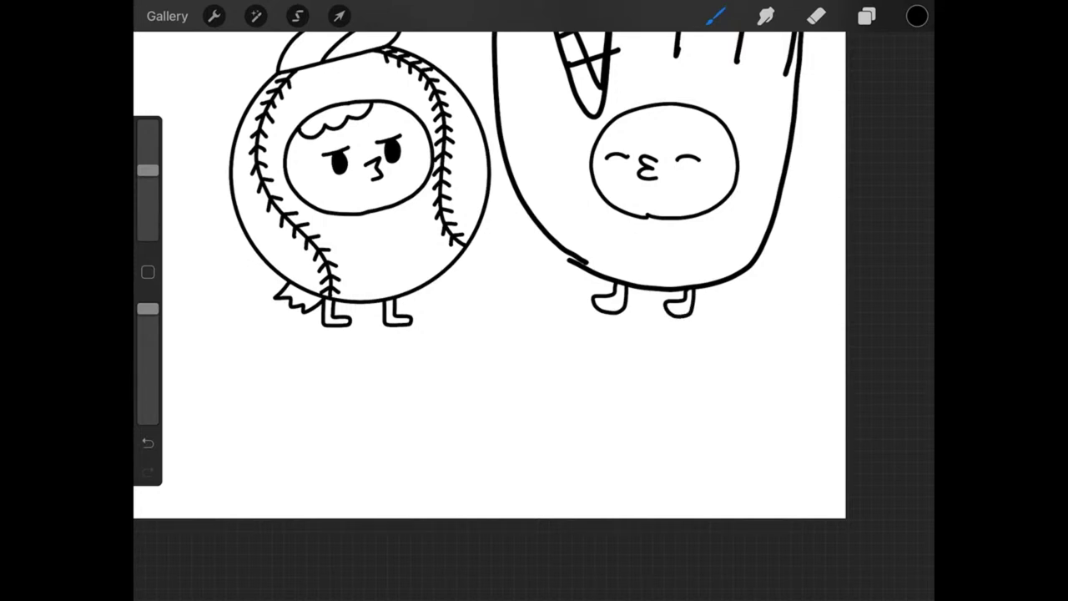
pyautogui.moveTo(698, 311)
pyautogui.mouseDown()
pyautogui.moveTo(729, 295)
pyautogui.moveTo(718, 285)
pyautogui.mouseUp()
# - Move the glove sketch left against the baseball character
pyautogui.scroll(-3, 531, 275)
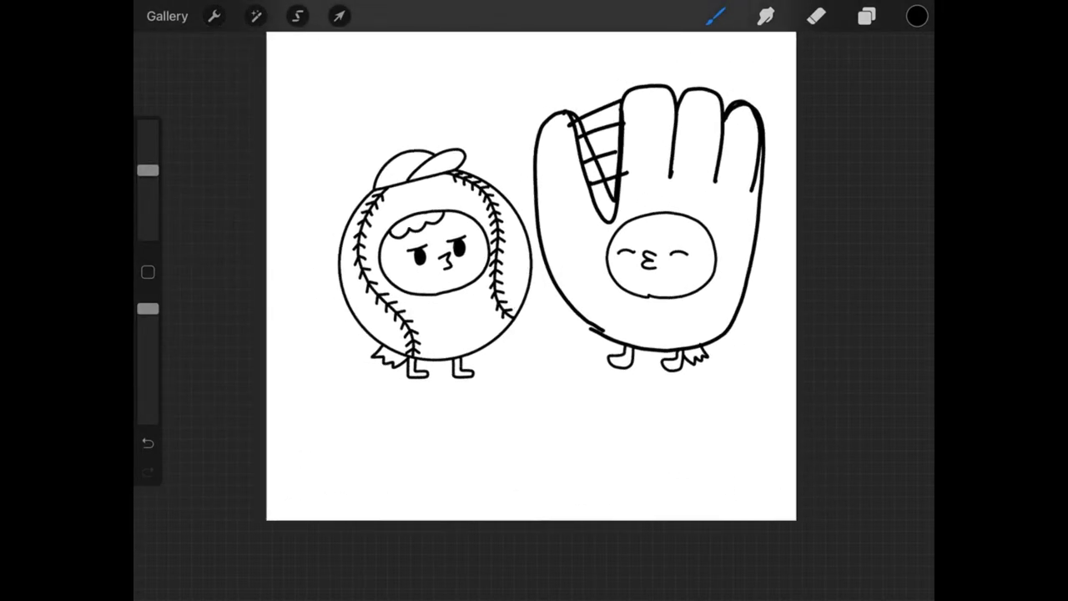
pyautogui.click(339, 16)
pyautogui.moveTo(651, 226)
pyautogui.mouseDown()
pyautogui.moveTo(507, 238)
pyautogui.moveTo(639, 251)
pyautogui.moveTo(624, 236)
pyautogui.mouseUp()
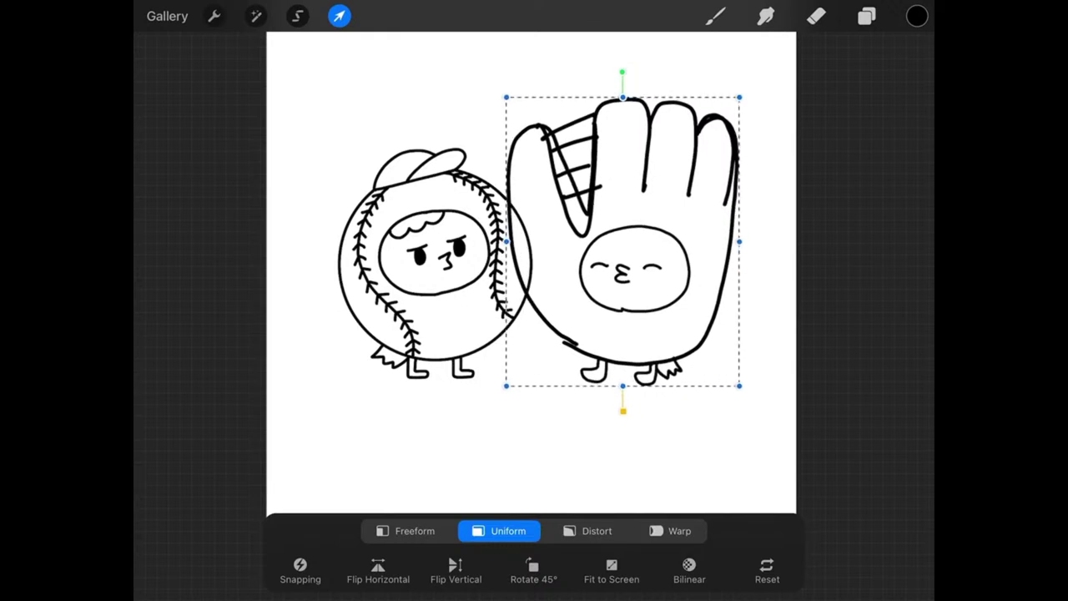
# - Lower the glove layer's opacity to pale grey and add Layer 10 above it
pyautogui.click(715, 15)
pyautogui.click(868, 16)
pyautogui.click(874, 150)
pyautogui.moveTo(901, 208); pyautogui.dragTo(726, 208)
pyautogui.click(875, 150)
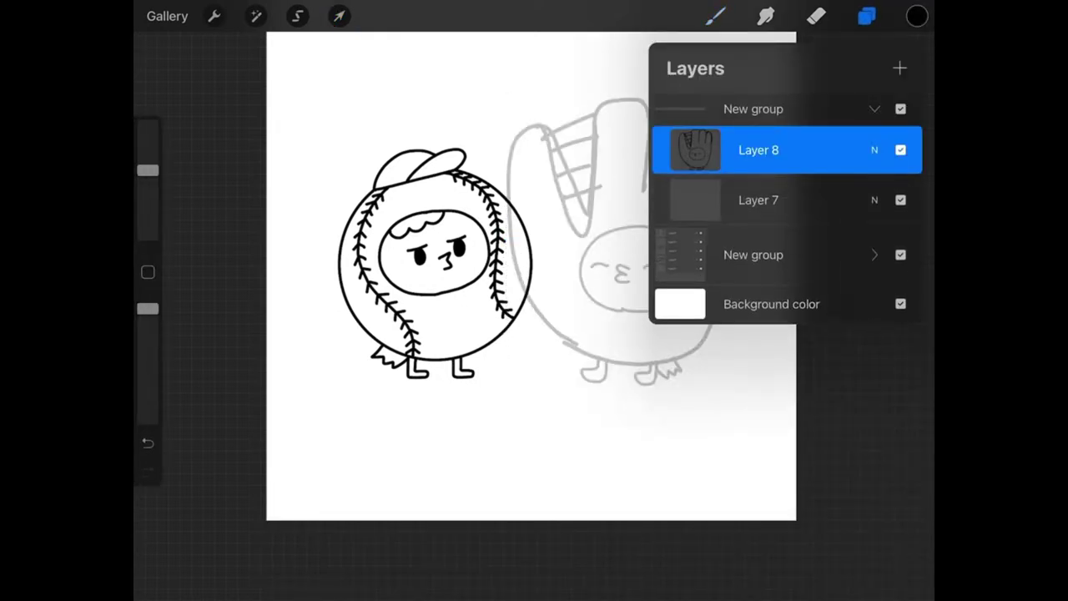
pyautogui.click(900, 67)
pyautogui.click(868, 16)
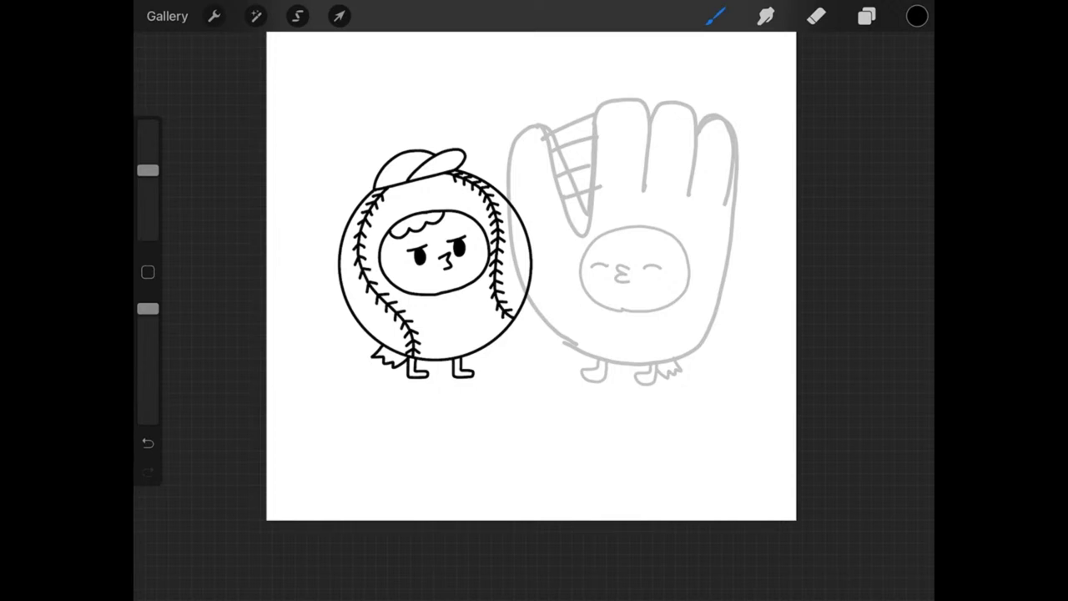
# - Ink the glove's thumb, index, middle and little finger outlines in black
pyautogui.scroll(5, 531, 275)
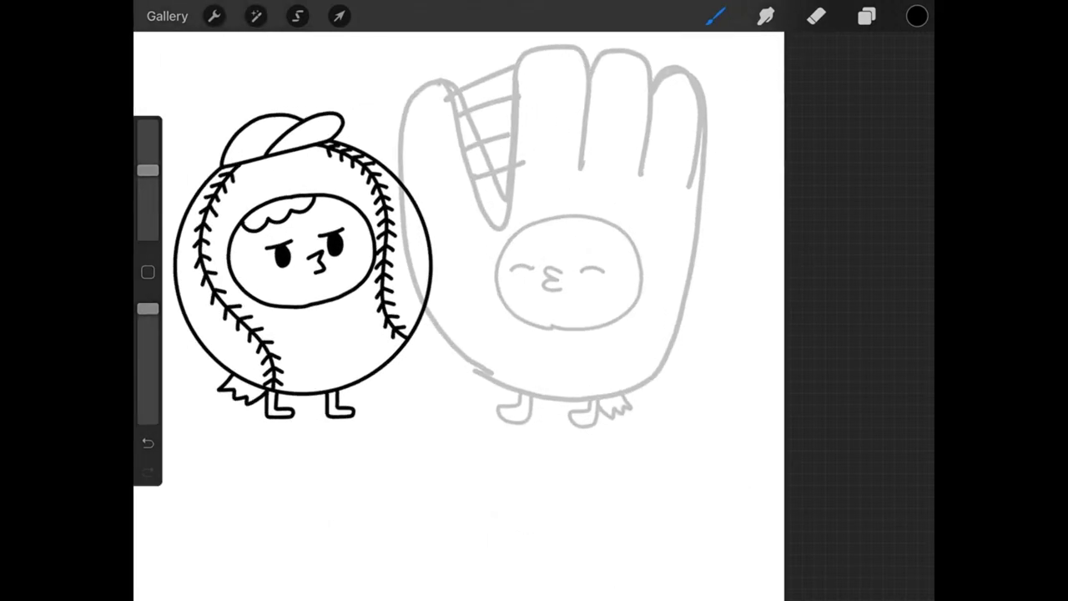
pyautogui.click(867, 16)
pyautogui.click(866, 16)
pyautogui.scroll(3, 534, 275)
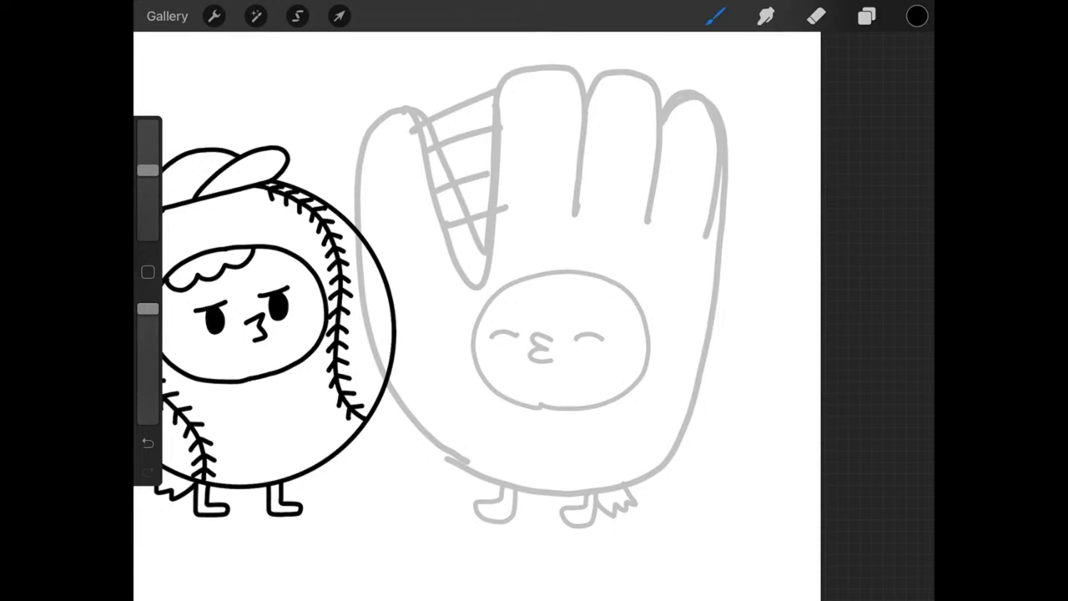
pyautogui.moveTo(359, 232)
pyautogui.mouseDown()
pyautogui.moveTo(396, 115)
pyautogui.moveTo(410, 112)
pyautogui.moveTo(467, 276)
pyautogui.moveTo(486, 276)
pyautogui.mouseUp()
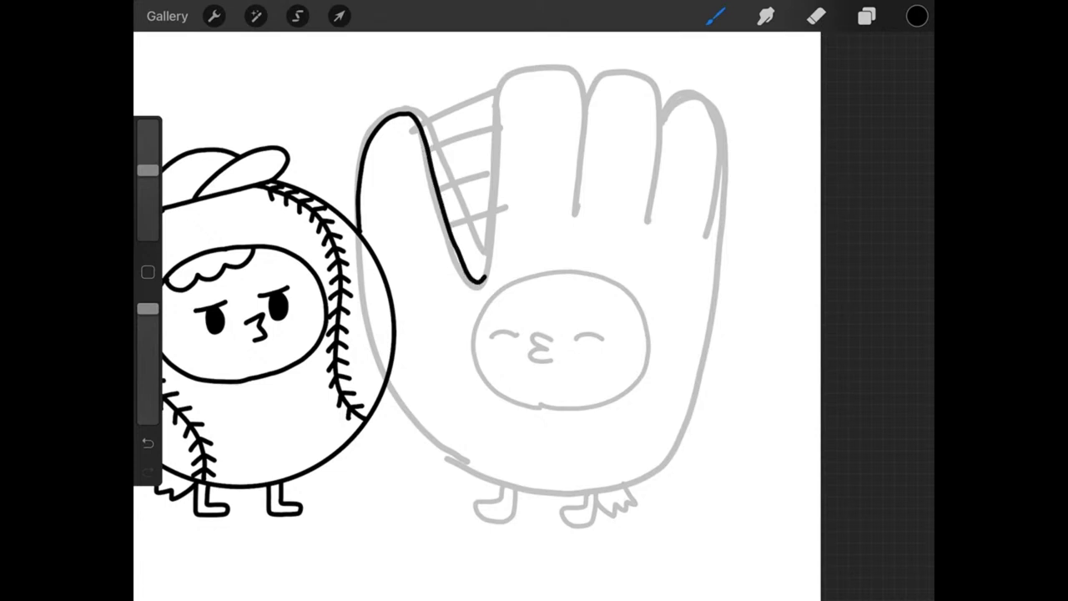
pyautogui.click(148, 444)
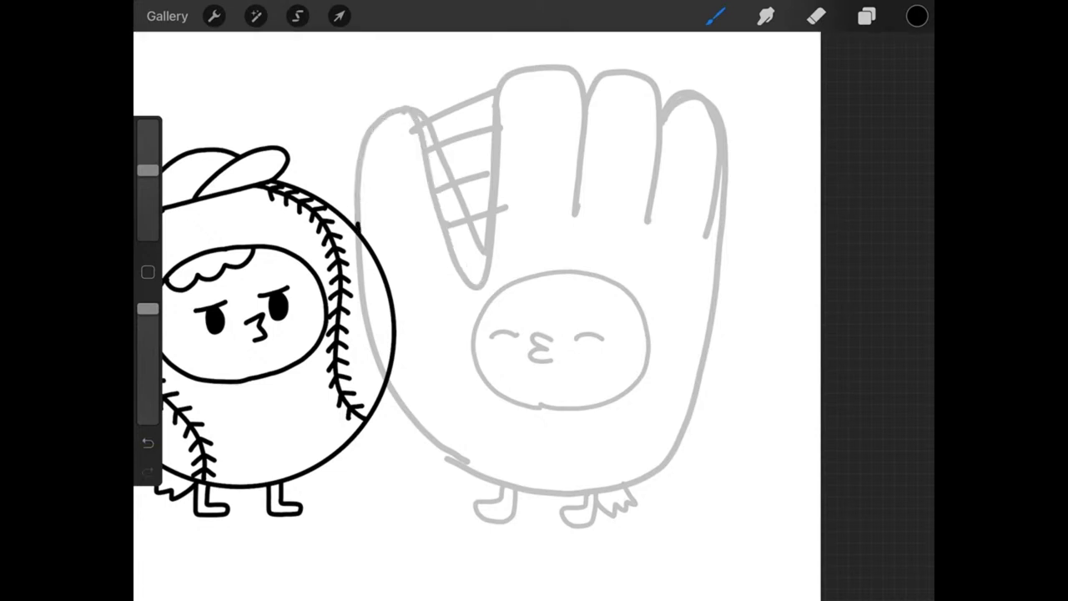
pyautogui.click(716, 16)
pyautogui.click(717, 16)
pyautogui.click(147, 444)
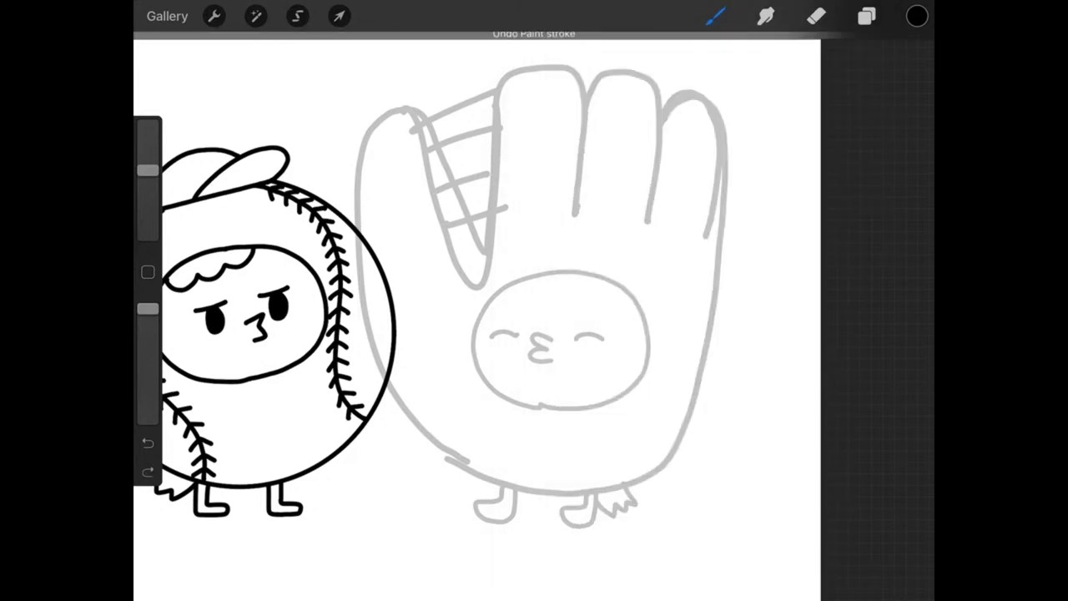
pyautogui.moveTo(372, 134); pyautogui.dragTo(487, 267)
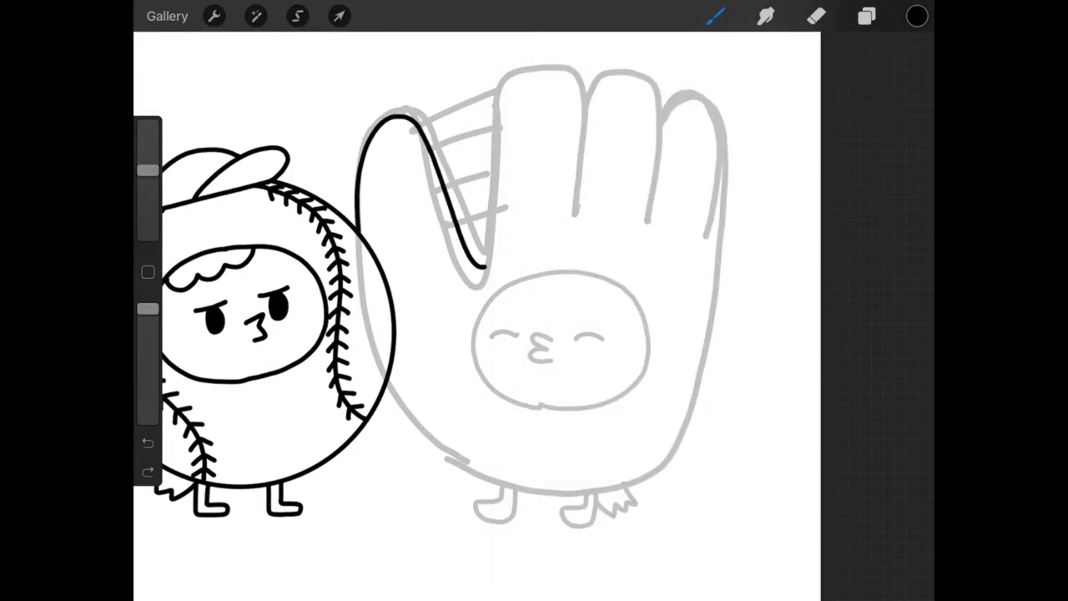
pyautogui.moveTo(508, 77); pyautogui.dragTo(487, 263)
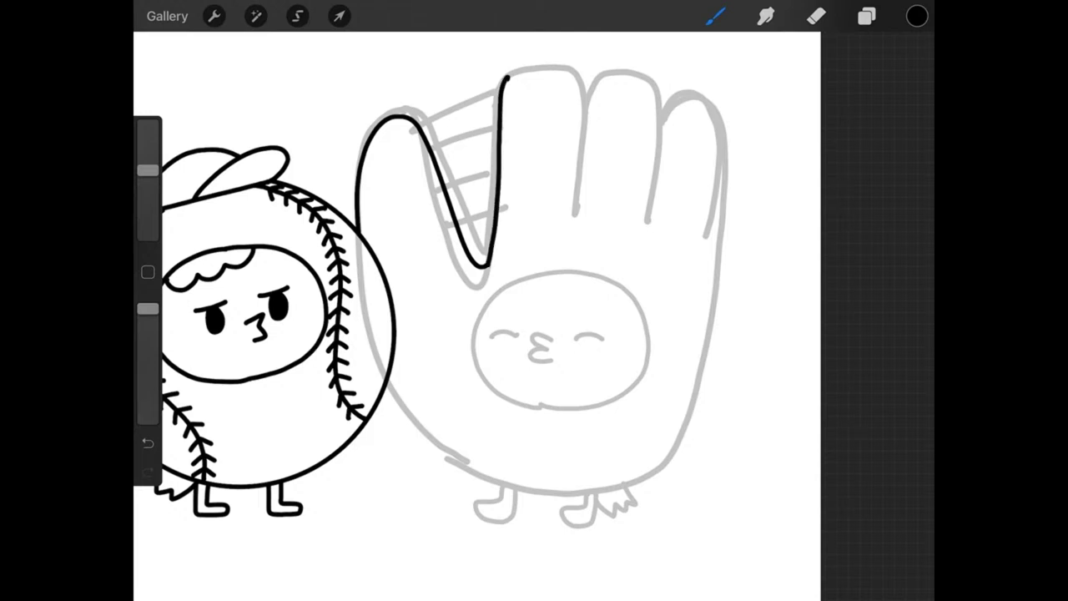
pyautogui.moveTo(505, 80)
pyautogui.mouseDown()
pyautogui.moveTo(567, 70)
pyautogui.moveTo(582, 122)
pyautogui.moveTo(574, 214)
pyautogui.mouseUp()
pyautogui.hotkey('ctrl', 'z')
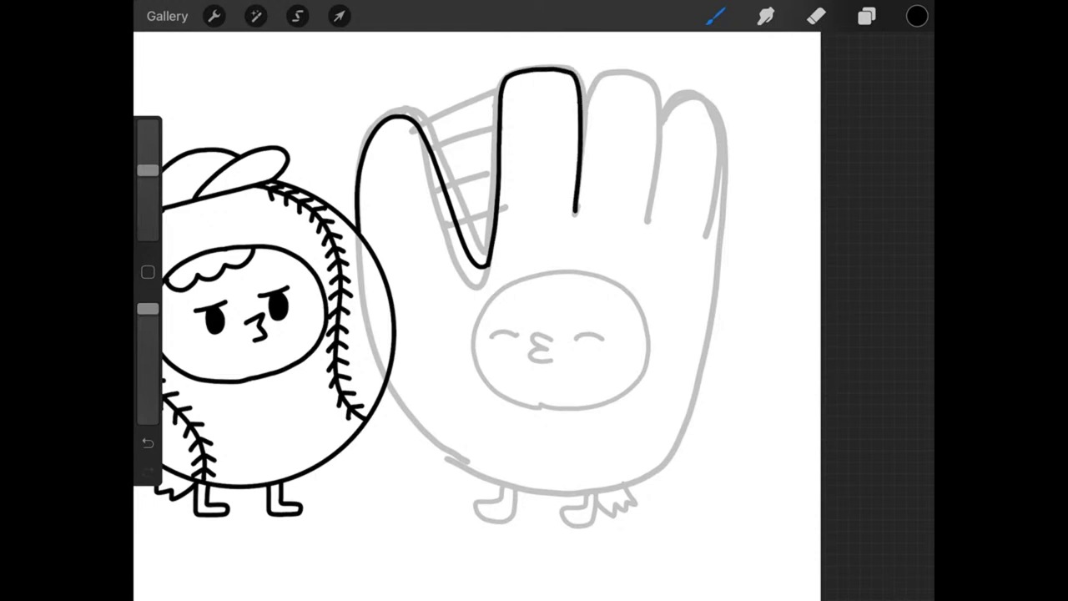
pyautogui.moveTo(582, 132)
pyautogui.mouseDown()
pyautogui.moveTo(594, 84)
pyautogui.moveTo(622, 72)
pyautogui.moveTo(651, 78)
pyautogui.moveTo(669, 137)
pyautogui.moveTo(654, 221)
pyautogui.mouseUp()
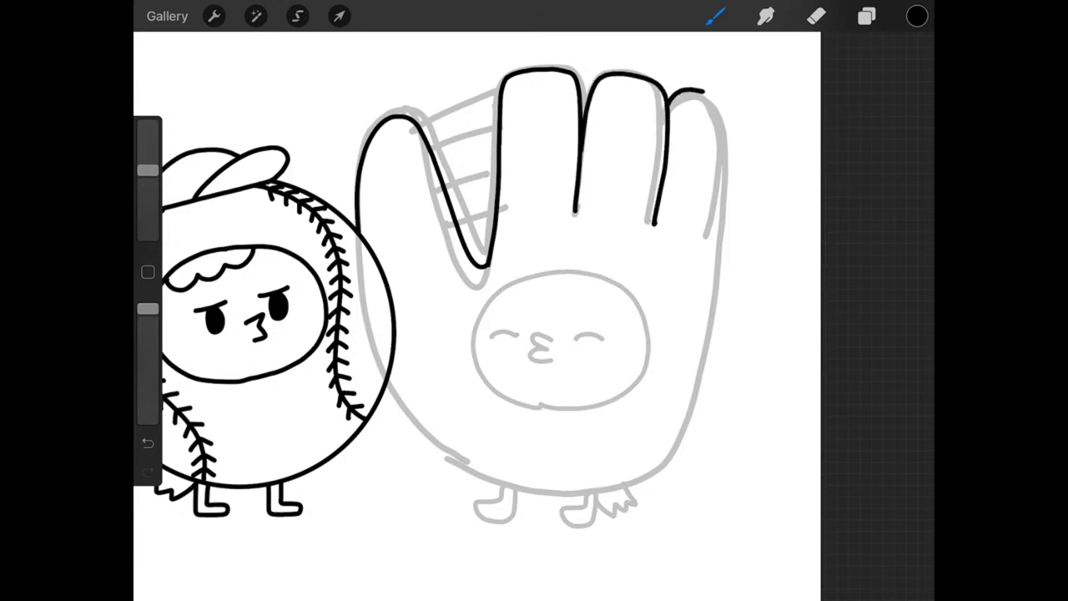
pyautogui.moveTo(726, 100)
pyautogui.mouseDown()
pyautogui.moveTo(738, 130)
pyautogui.moveTo(738, 222)
pyautogui.moveTo(706, 403)
pyautogui.moveTo(664, 469)
pyautogui.moveTo(632, 488)
pyautogui.moveTo(589, 499)
pyautogui.moveTo(511, 496)
pyautogui.mouseUp()
# - Ink the glove's left side and bottom edge in black
pyautogui.moveTo(475, 317)
pyautogui.mouseDown()
pyautogui.moveTo(501, 276)
pyautogui.moveTo(584, 334)
pyautogui.mouseUp()
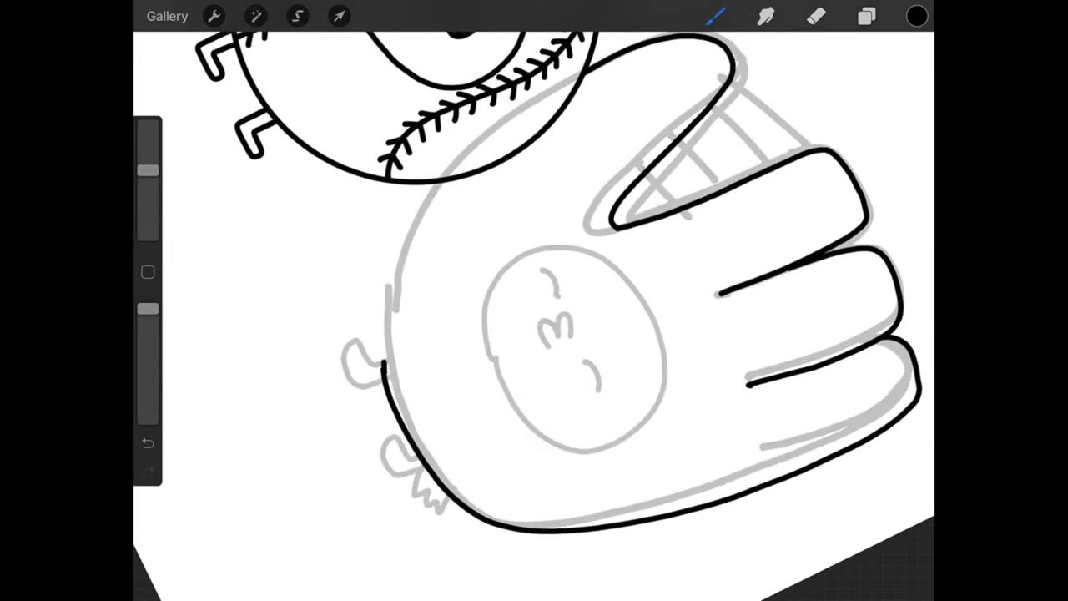
pyautogui.moveTo(383, 362)
pyautogui.mouseDown()
pyautogui.moveTo(388, 295)
pyautogui.moveTo(442, 183)
pyautogui.mouseUp()
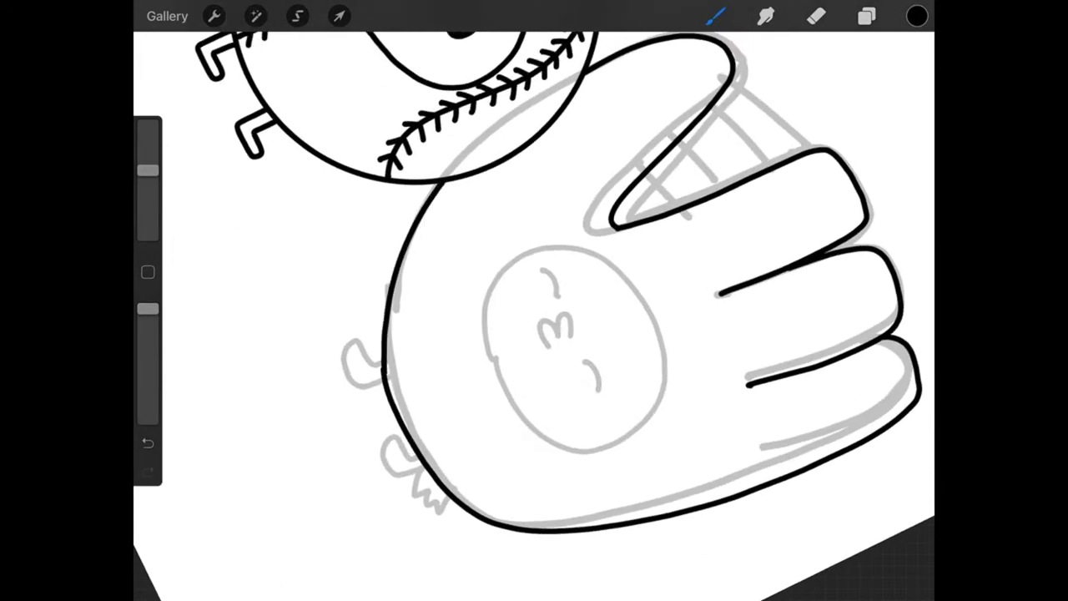
pyautogui.moveTo(534, 301)
pyautogui.mouseDown()
pyautogui.moveTo(500, 317)
pyautogui.moveTo(484, 309)
pyautogui.moveTo(468, 275)
pyautogui.moveTo(501, 250)
pyautogui.mouseUp()
pyautogui.hotkey('ctrl', 'z')
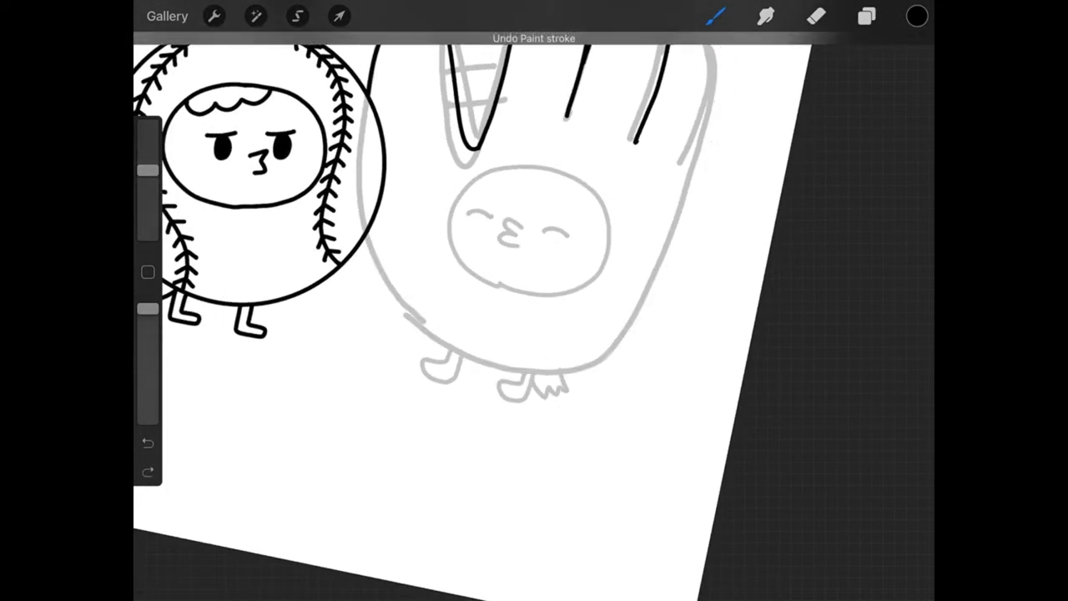
pyautogui.moveTo(534, 301); pyautogui.dragTo(476, 317)
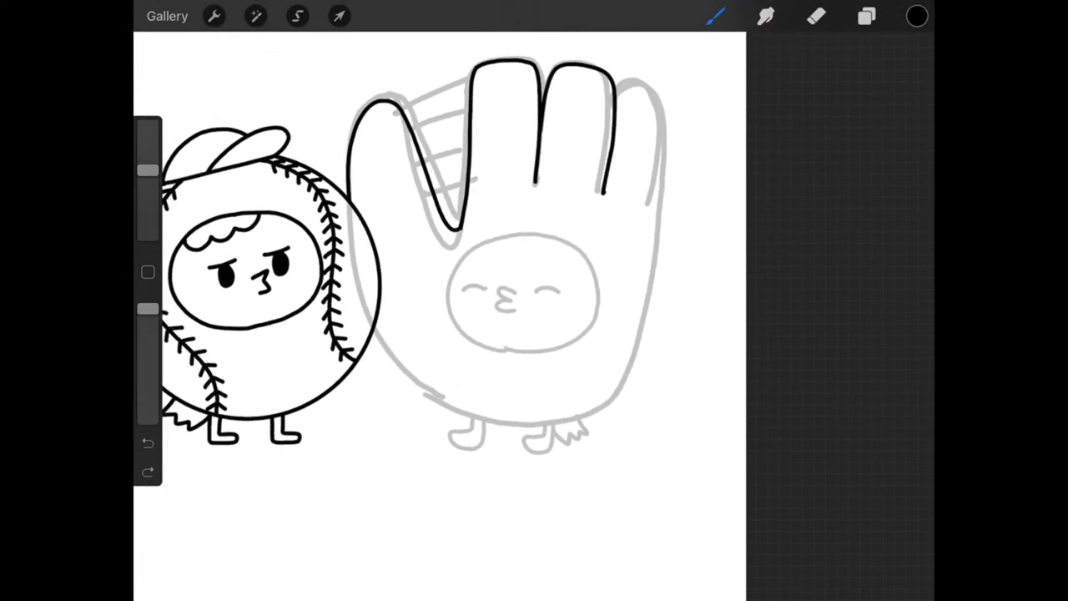
pyautogui.moveTo(534, 300)
pyautogui.mouseDown()
pyautogui.moveTo(500, 334)
pyautogui.moveTo(534, 308)
pyautogui.mouseUp()
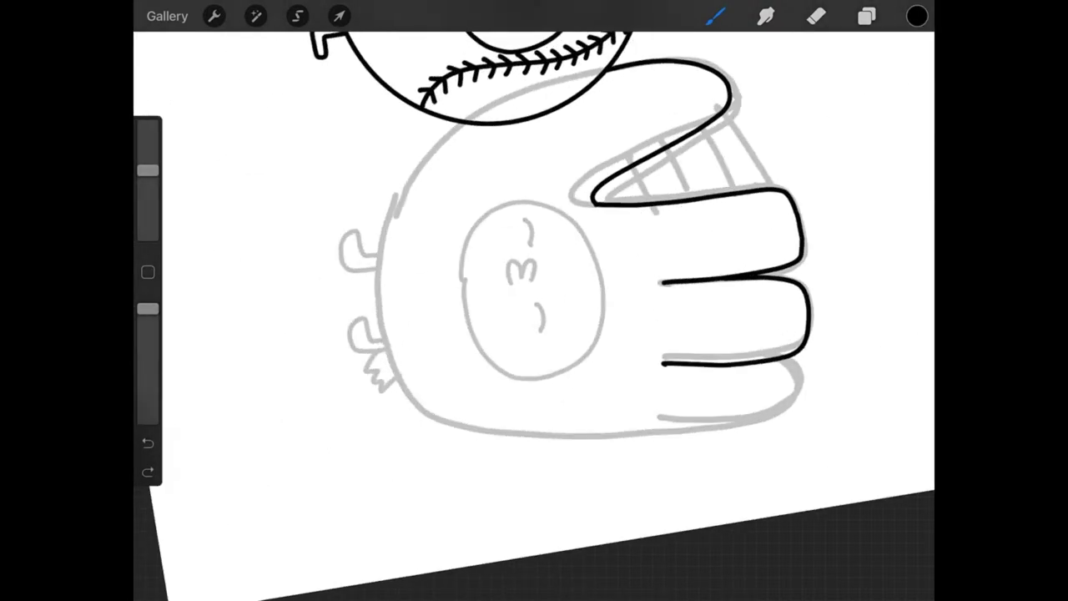
pyautogui.moveTo(461, 122)
pyautogui.mouseDown()
pyautogui.moveTo(396, 192)
pyautogui.moveTo(382, 255)
pyautogui.moveTo(396, 363)
pyautogui.moveTo(440, 418)
pyautogui.mouseUp()
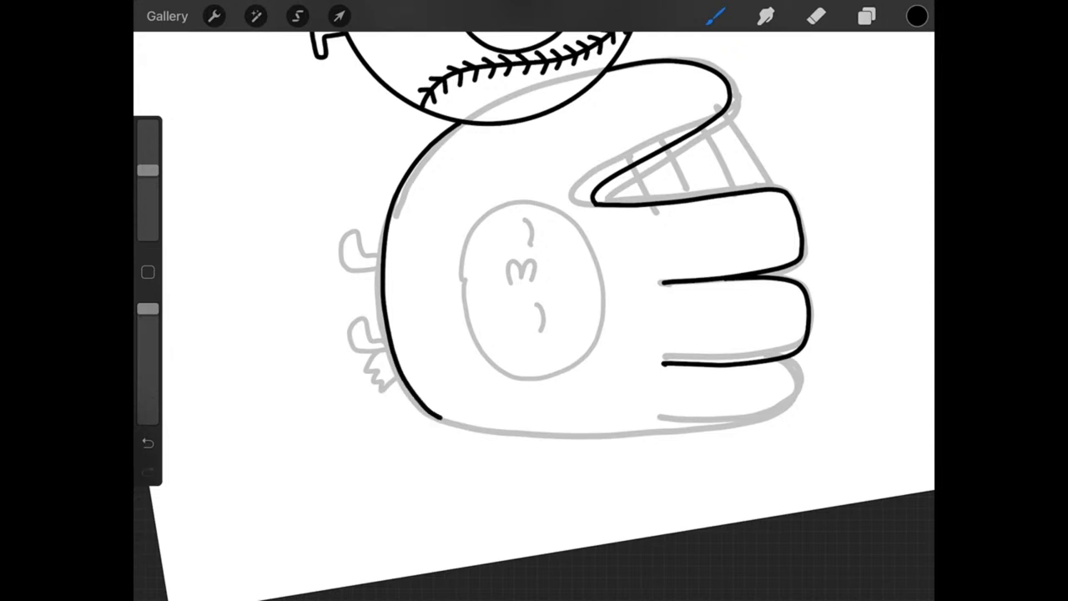
pyautogui.moveTo(535, 301)
pyautogui.mouseDown()
pyautogui.moveTo(501, 317)
pyautogui.moveTo(535, 300)
pyautogui.mouseUp()
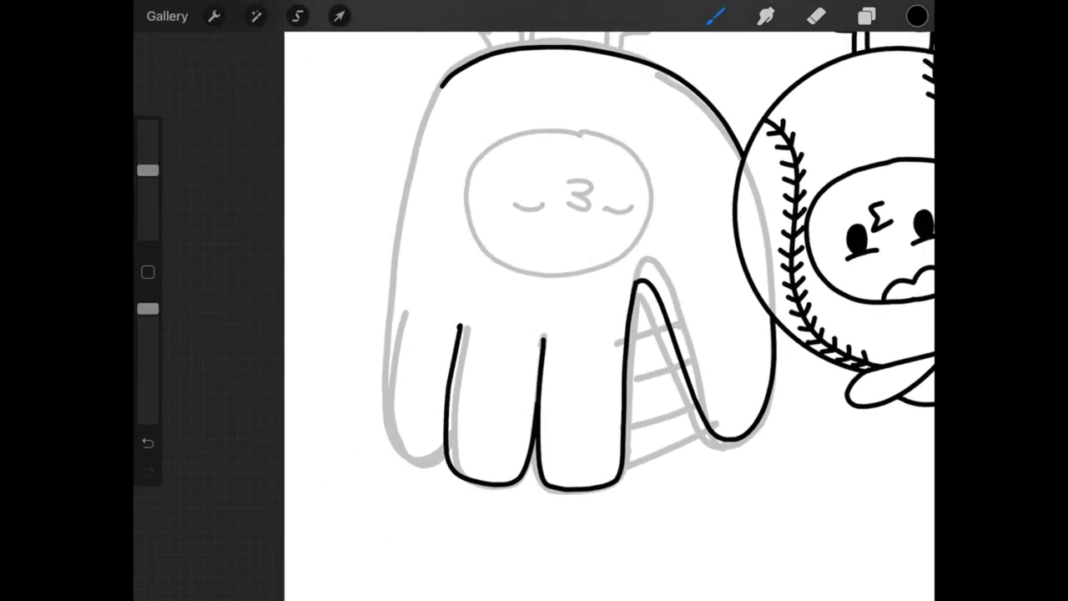
pyautogui.moveTo(442, 84)
pyautogui.mouseDown()
pyautogui.moveTo(402, 213)
pyautogui.moveTo(386, 422)
pyautogui.moveTo(399, 455)
pyautogui.moveTo(426, 461)
pyautogui.mouseUp()
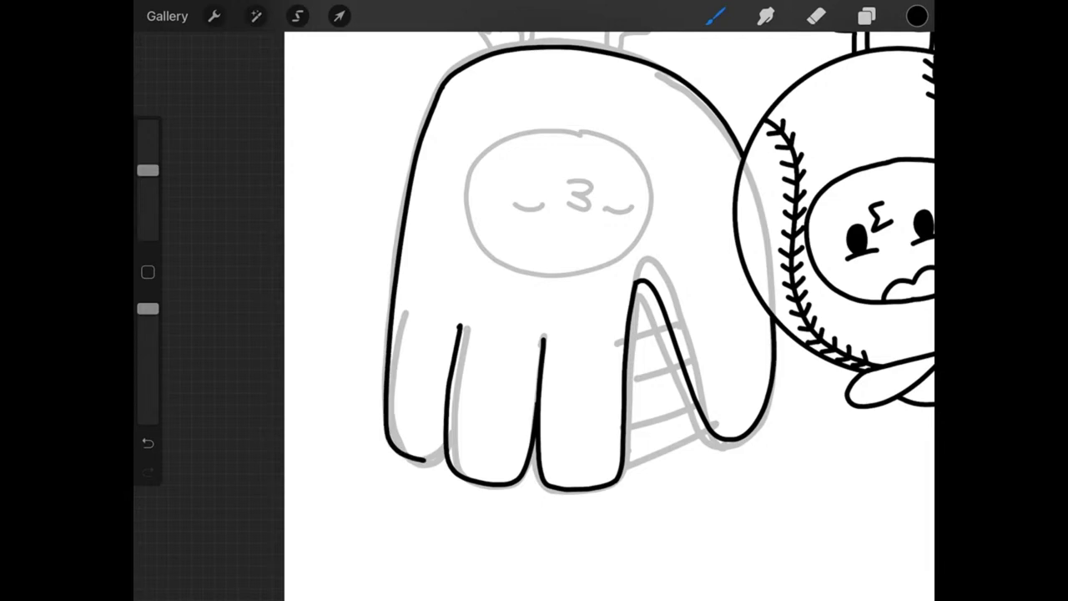
pyautogui.moveTo(535, 300)
pyautogui.mouseDown()
pyautogui.moveTo(518, 317)
pyautogui.moveTo(501, 309)
pyautogui.moveTo(518, 293)
pyautogui.moveTo(534, 301)
pyautogui.mouseUp()
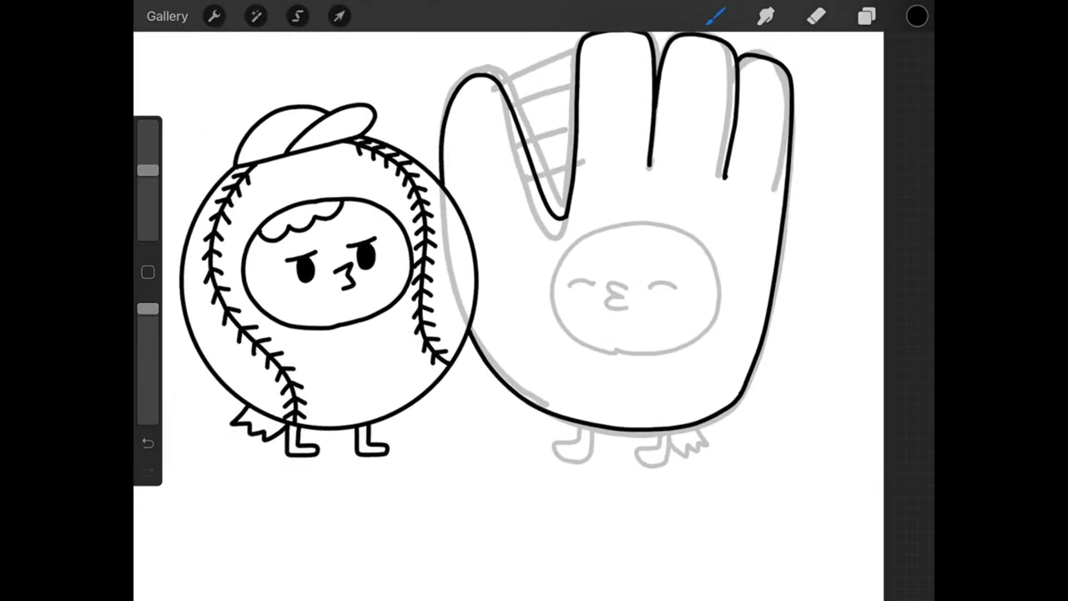
# - On the sketch layer, lasso the glove's face sketch and move it slightly higher
pyautogui.click(867, 16)
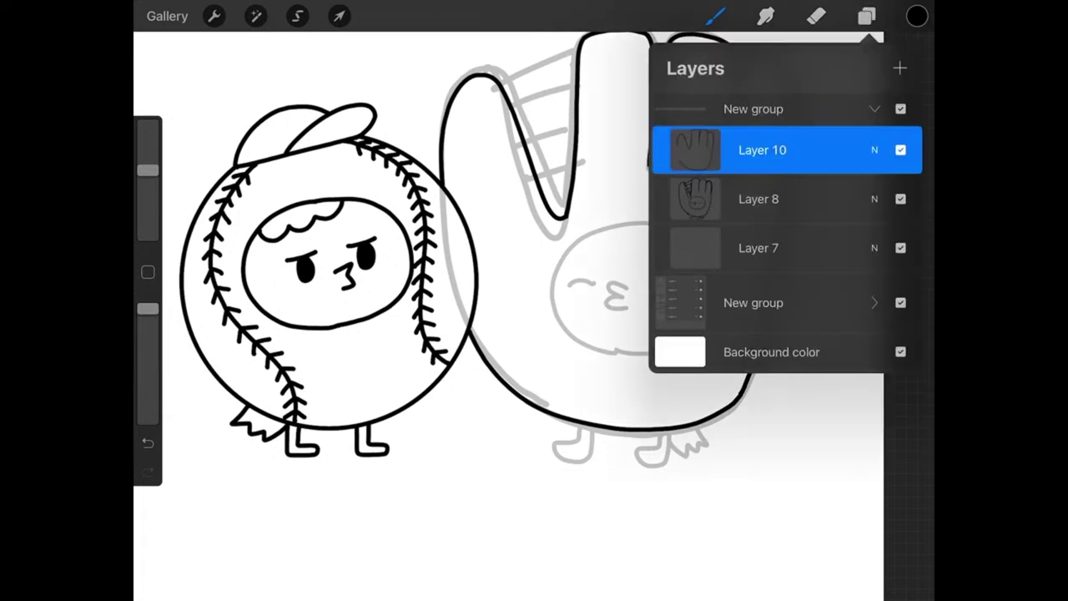
pyautogui.click(751, 198)
pyautogui.click(297, 15)
pyautogui.moveTo(584, 220)
pyautogui.mouseDown()
pyautogui.moveTo(555, 359)
pyautogui.moveTo(697, 367)
pyautogui.moveTo(718, 213)
pyautogui.mouseUp()
pyautogui.click(584, 221)
pyautogui.click(340, 16)
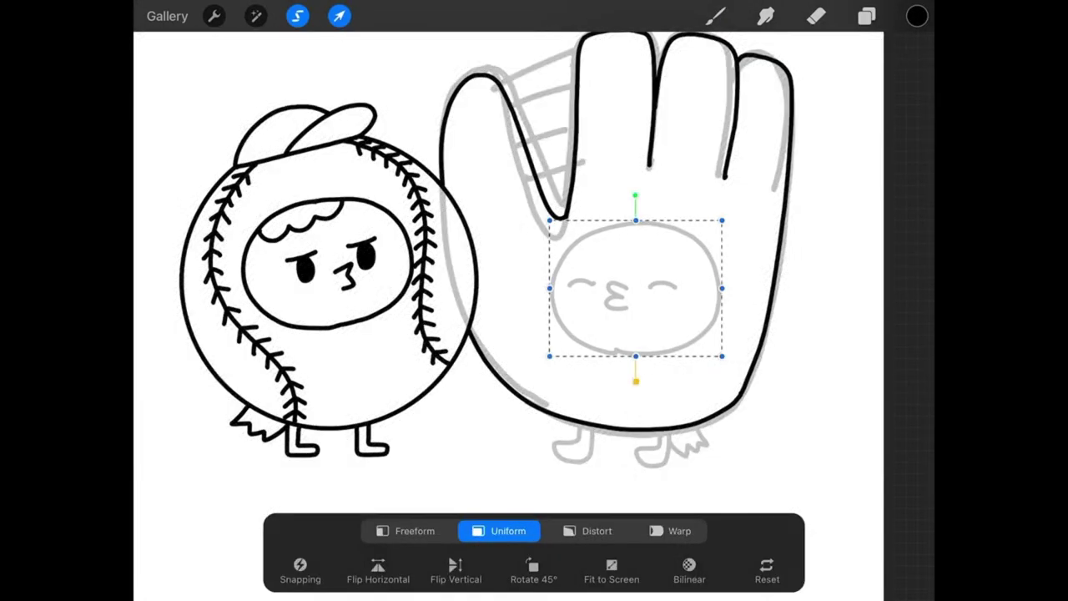
pyautogui.moveTo(639, 292)
pyautogui.mouseDown()
pyautogui.moveTo(442, 250)
pyautogui.moveTo(665, 261)
pyautogui.moveTo(642, 260)
pyautogui.moveTo(640, 270)
pyautogui.mouseUp()
pyautogui.click(868, 16)
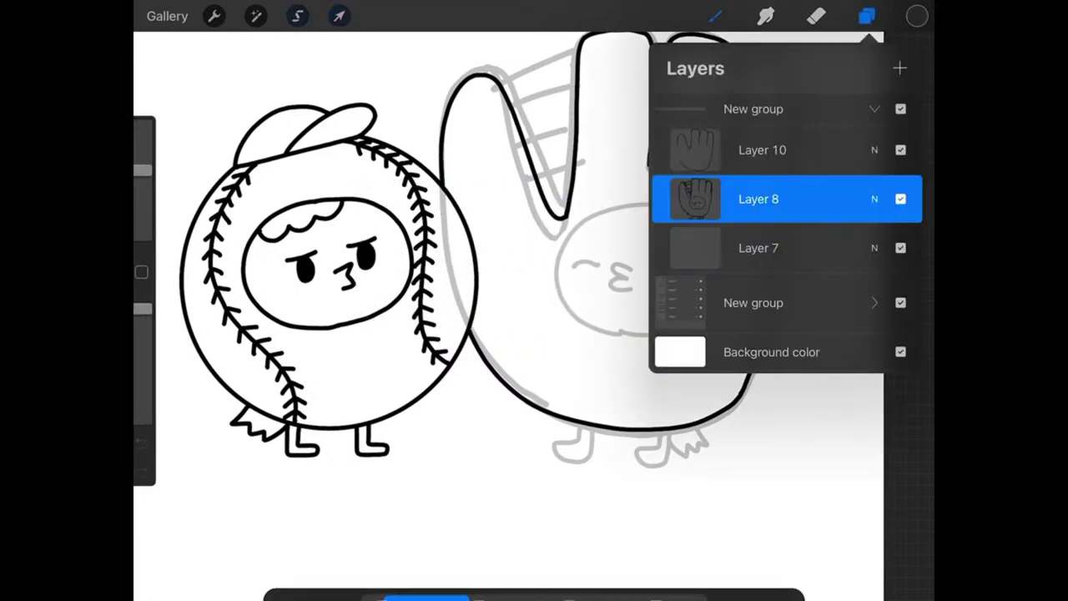
pyautogui.click(716, 16)
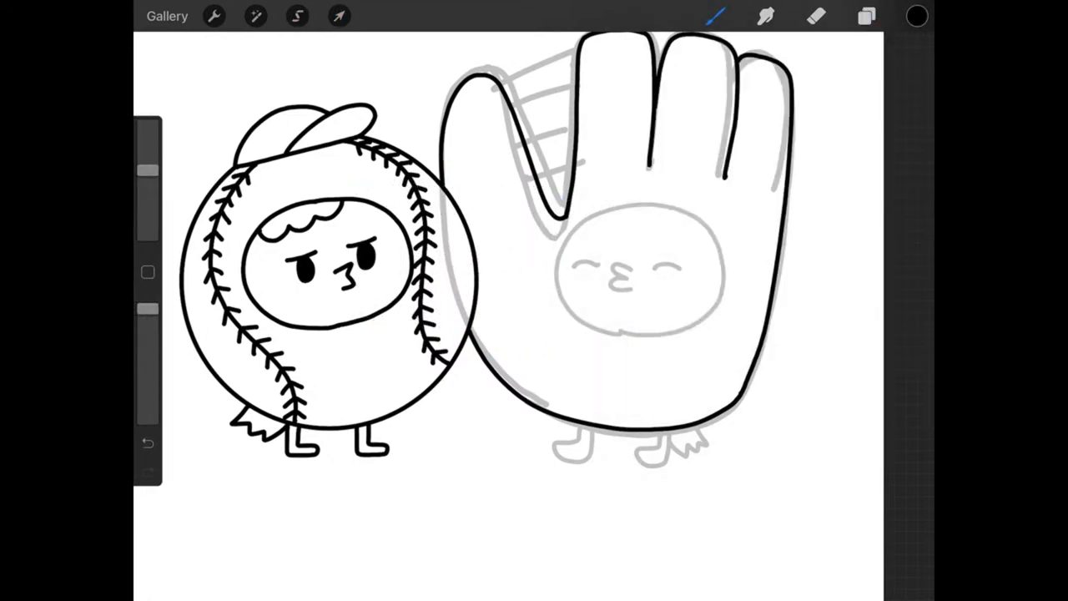
# - Ink the upper arc of the face oval on the ink layer
pyautogui.click(867, 16)
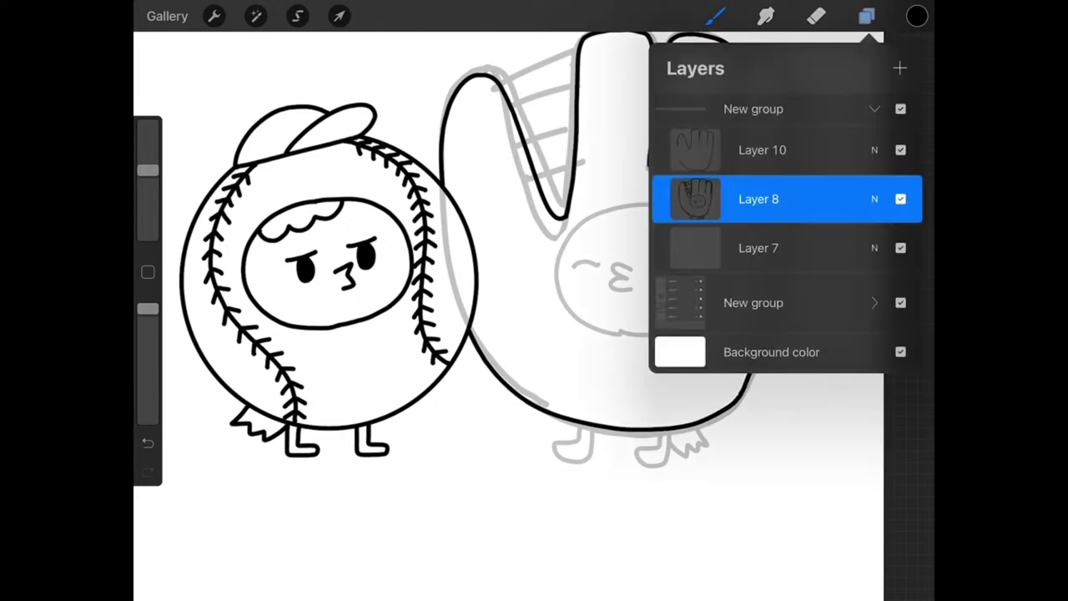
pyautogui.click(758, 148)
pyautogui.click(716, 15)
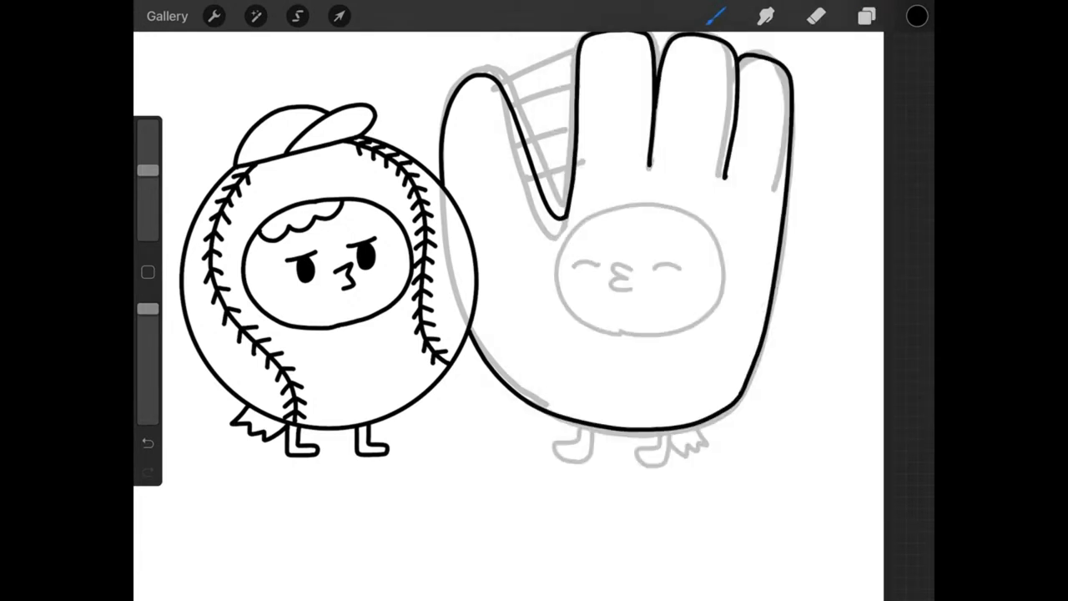
pyautogui.scroll(2, 534, 301)
pyautogui.scroll(1, 534, 301)
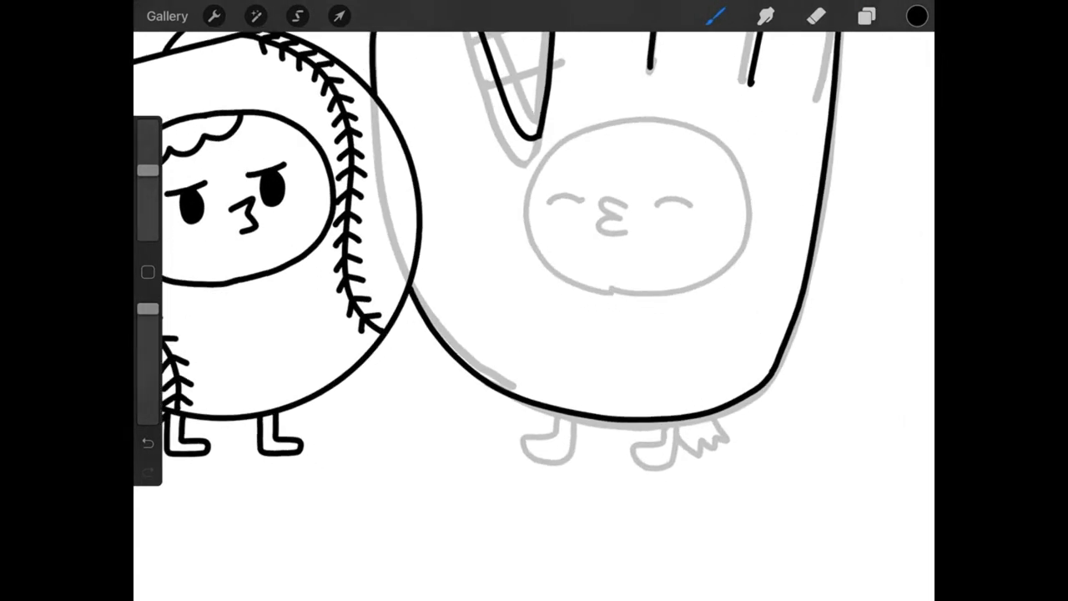
pyautogui.moveTo(604, 123)
pyautogui.mouseDown()
pyautogui.moveTo(541, 164)
pyautogui.moveTo(532, 205)
pyautogui.moveTo(541, 163)
pyautogui.moveTo(587, 132)
pyautogui.moveTo(641, 123)
pyautogui.moveTo(681, 133)
pyautogui.moveTo(730, 197)
pyautogui.moveTo(735, 235)
pyautogui.moveTo(720, 265)
pyautogui.moveTo(693, 279)
pyautogui.mouseUp()
pyautogui.hotkey('ctrl', 'z')
pyautogui.hotkey('ctrl', 'z')
pyautogui.moveTo(531, 209)
pyautogui.mouseDown()
pyautogui.moveTo(561, 149)
pyautogui.moveTo(638, 123)
pyautogui.moveTo(689, 137)
pyautogui.moveTo(721, 172)
pyautogui.moveTo(729, 213)
pyautogui.moveTo(722, 253)
pyautogui.moveTo(693, 279)
pyautogui.moveTo(612, 298)
pyautogui.moveTo(566, 282)
pyautogui.moveTo(528, 217)
pyautogui.mouseUp()
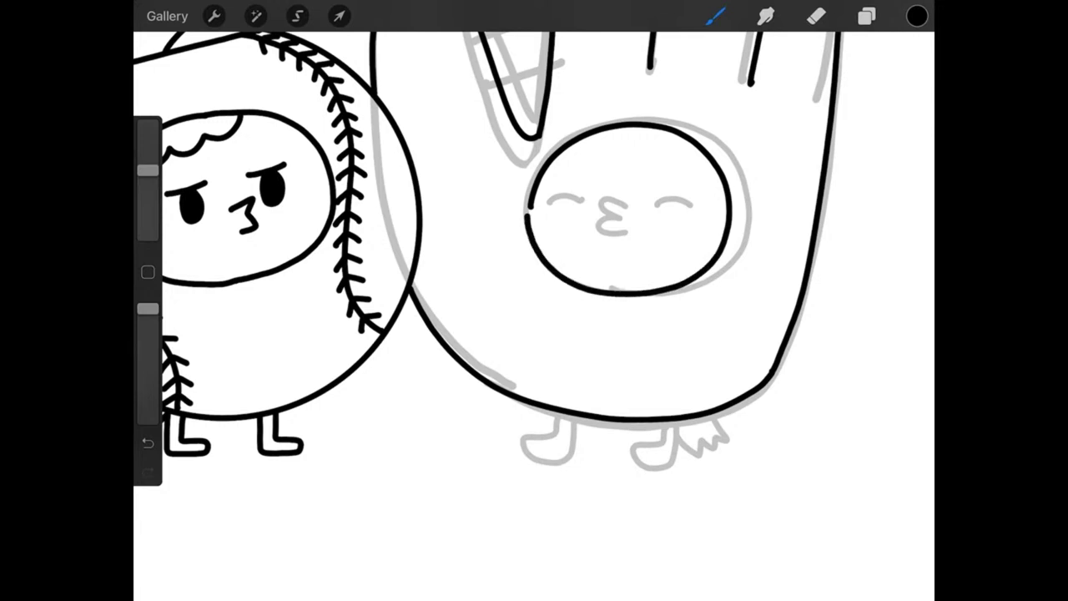
pyautogui.hotkey('ctrl', 'z')
pyautogui.moveTo(527, 214)
pyautogui.mouseDown()
pyautogui.moveTo(567, 138)
pyautogui.moveTo(631, 119)
pyautogui.moveTo(693, 129)
pyautogui.moveTo(729, 157)
pyautogui.moveTo(750, 195)
pyautogui.moveTo(745, 244)
pyautogui.moveTo(722, 276)
pyautogui.moveTo(639, 292)
pyautogui.mouseUp()
# - Ink the face oval's left side and extend its top arc leftward
pyautogui.scroll(3, 534, 300)
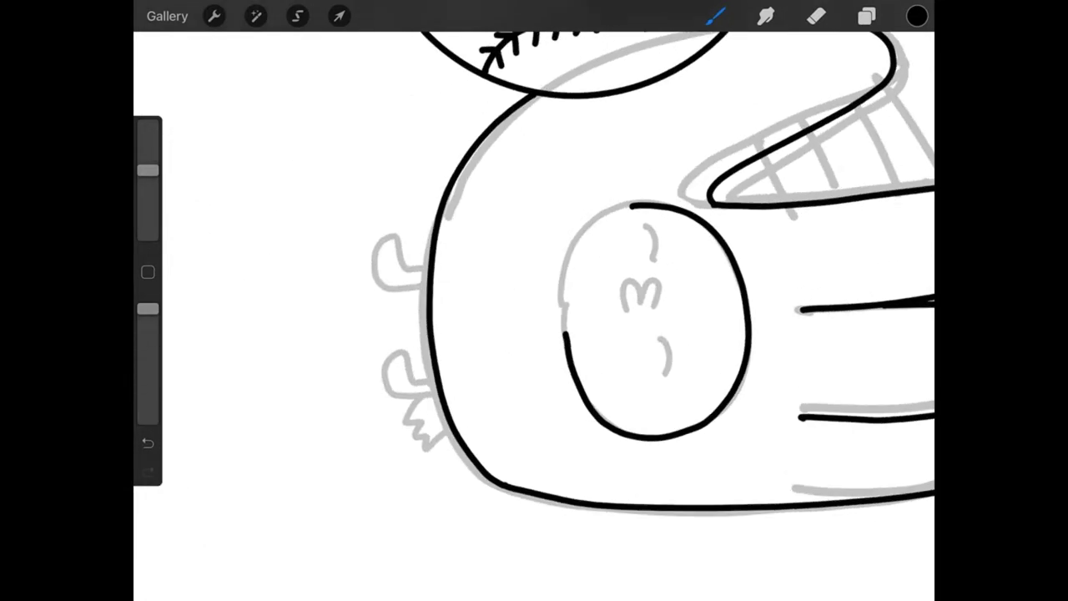
pyautogui.moveTo(469, 386)
pyautogui.mouseDown()
pyautogui.moveTo(483, 282)
pyautogui.moveTo(553, 235)
pyautogui.mouseUp()
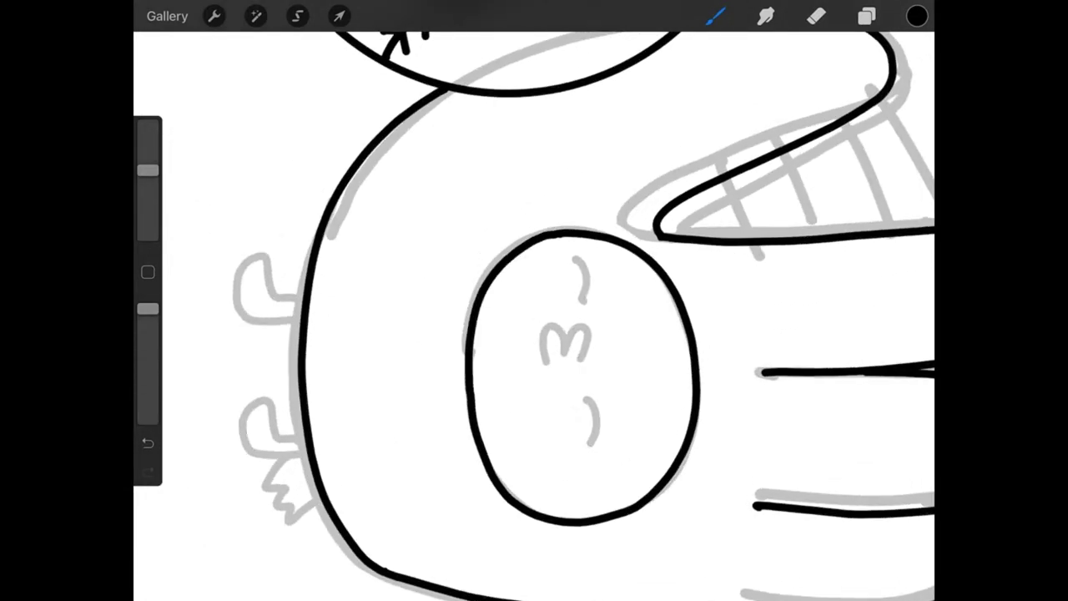
pyautogui.hotkey('ctrl', 'z')
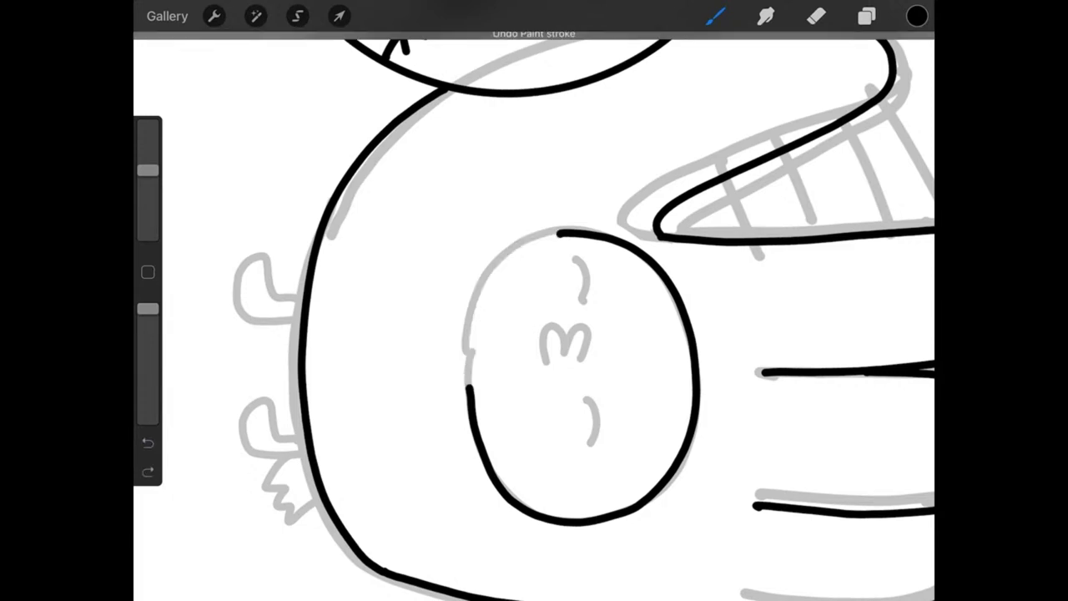
pyautogui.moveTo(559, 234)
pyautogui.mouseDown()
pyautogui.moveTo(520, 249)
pyautogui.moveTo(492, 286)
pyautogui.moveTo(466, 379)
pyautogui.mouseUp()
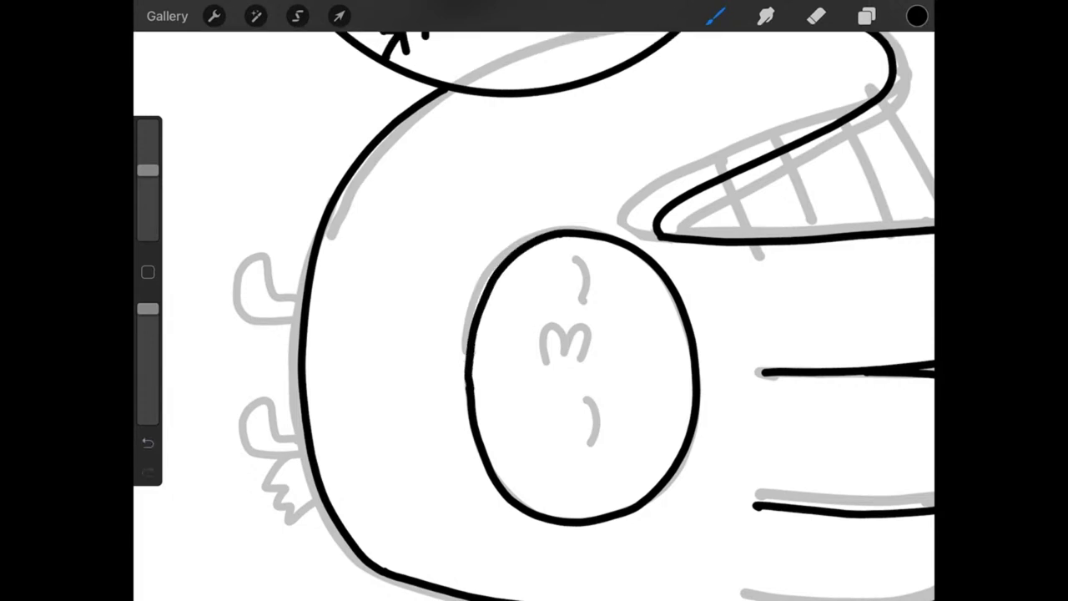
pyautogui.scroll(-5, 535, 317)
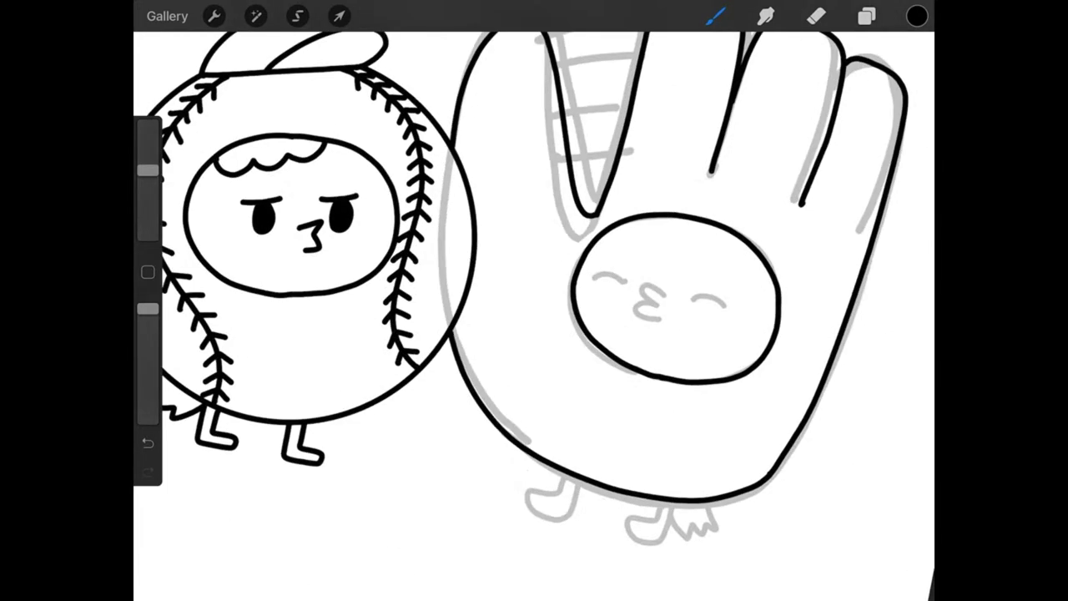
pyautogui.scroll(5, 535, 317)
# - Erase a stray mark and close the gap in the oval's left outline
pyautogui.click(816, 16)
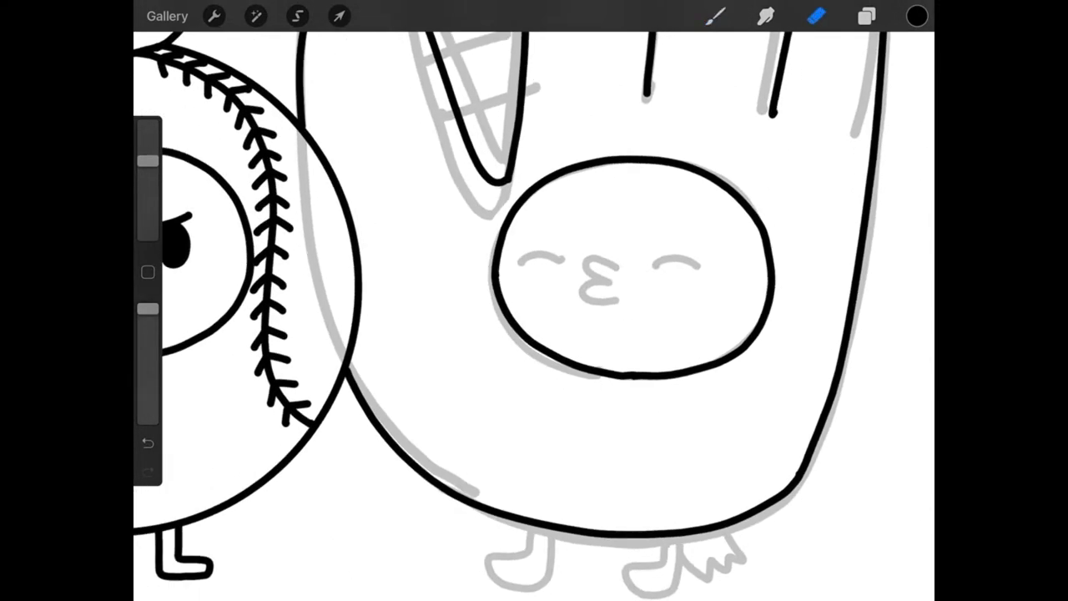
pyautogui.moveTo(636, 375); pyautogui.dragTo(622, 375)
pyautogui.click(715, 16)
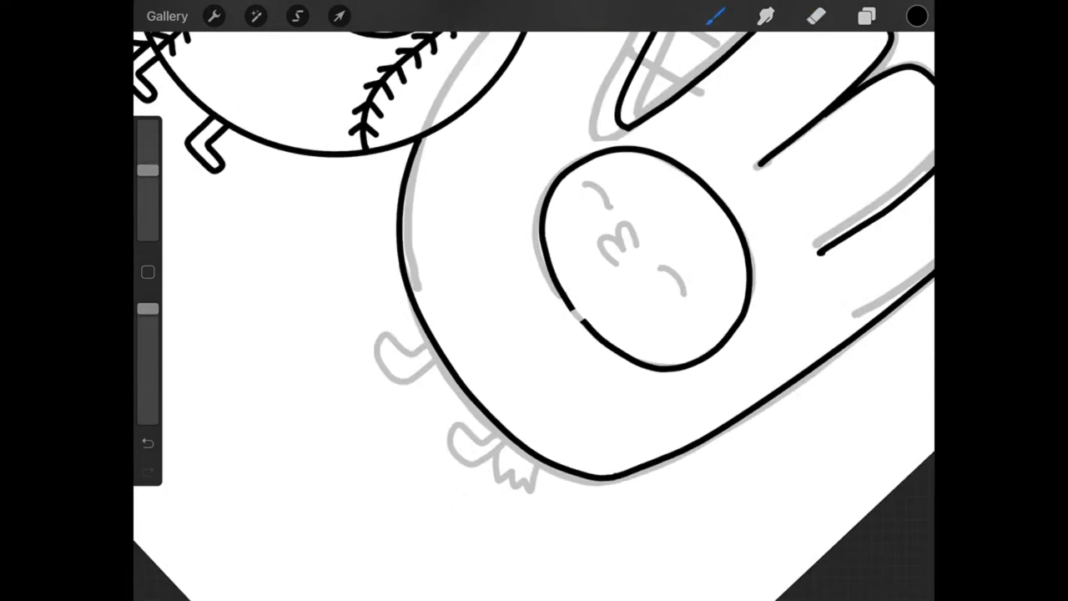
pyautogui.scroll(5, 676, 193)
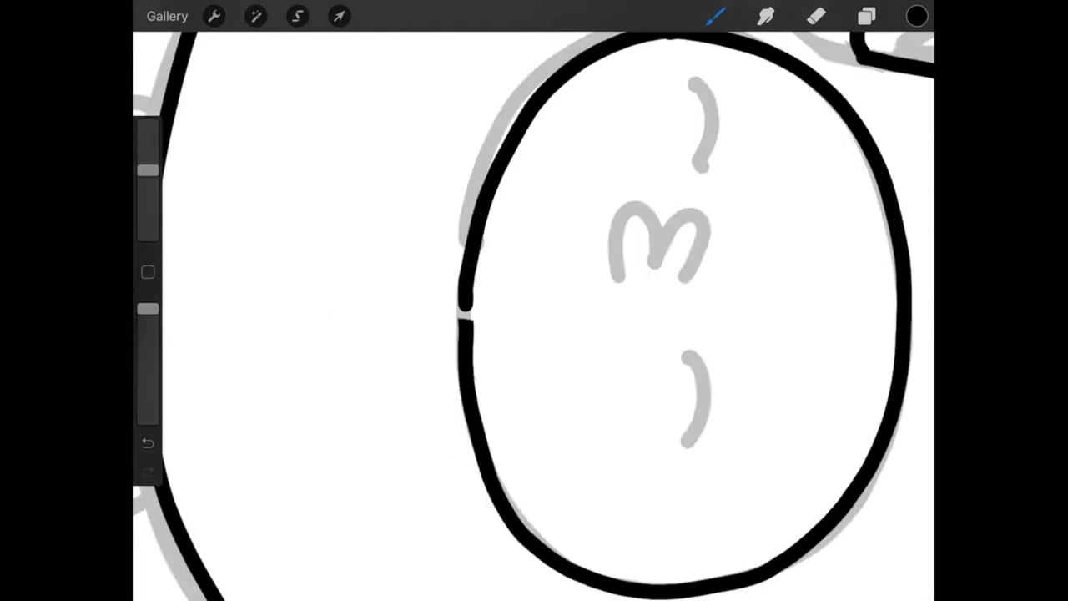
pyautogui.moveTo(465, 302); pyautogui.dragTo(465, 320)
pyautogui.scroll(-3, 535, 300)
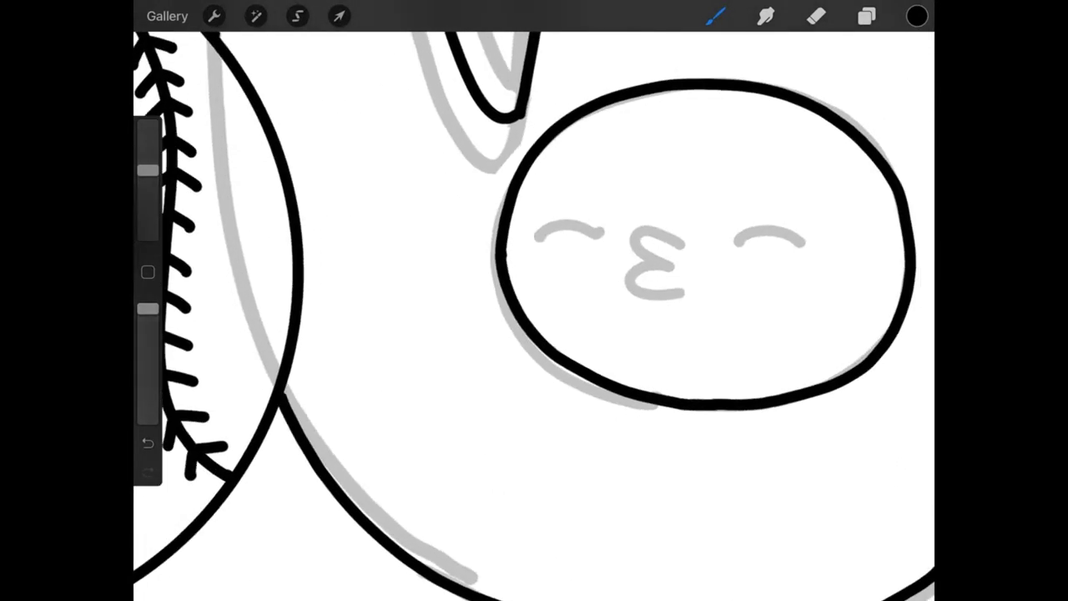
# - Ink the left and right closed-eye arcs and the ε-shaped mouth in black
pyautogui.moveTo(537, 244)
pyautogui.mouseDown()
pyautogui.moveTo(579, 225)
pyautogui.moveTo(600, 234)
pyautogui.mouseUp()
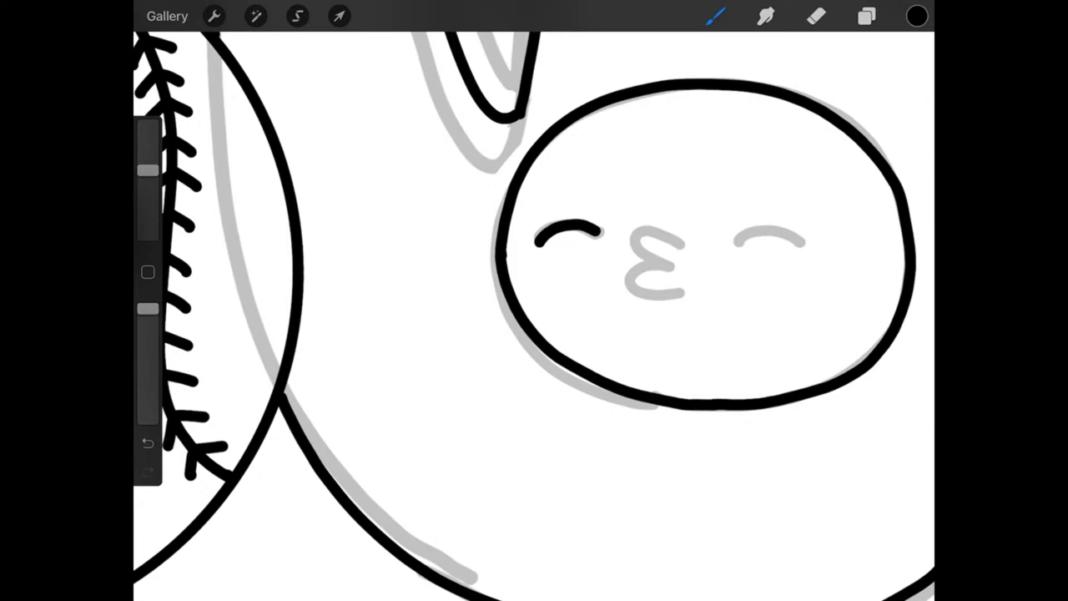
pyautogui.moveTo(727, 233)
pyautogui.mouseDown()
pyautogui.moveTo(755, 210)
pyautogui.moveTo(798, 227)
pyautogui.mouseUp()
pyautogui.click(679, 242)
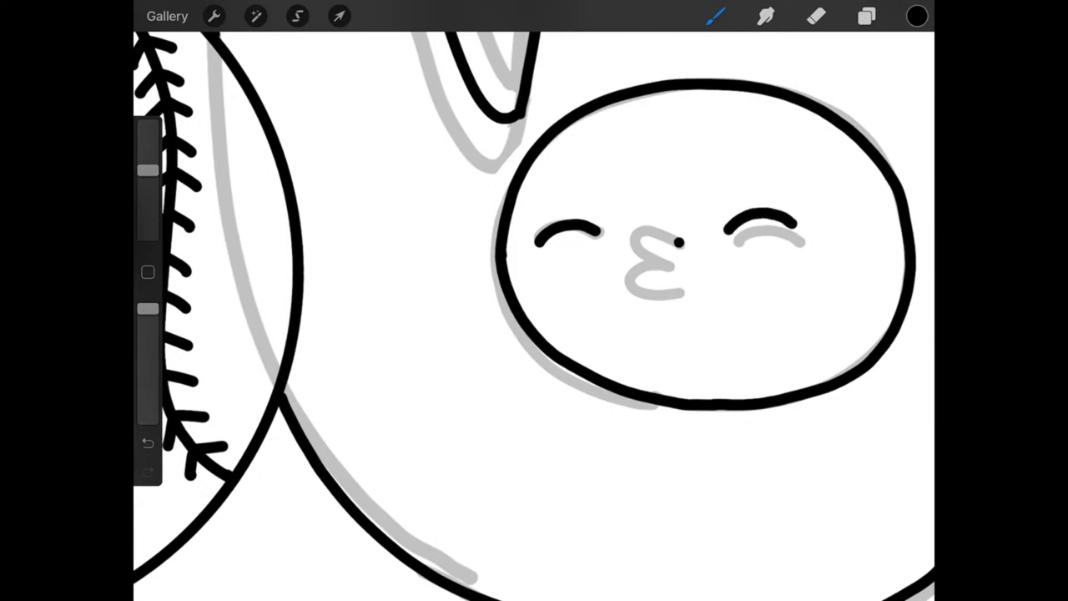
pyautogui.moveTo(678, 242)
pyautogui.mouseDown()
pyautogui.moveTo(640, 232)
pyautogui.moveTo(638, 250)
pyautogui.moveTo(668, 264)
pyautogui.moveTo(641, 269)
pyautogui.moveTo(638, 294)
pyautogui.moveTo(683, 292)
pyautogui.mouseUp()
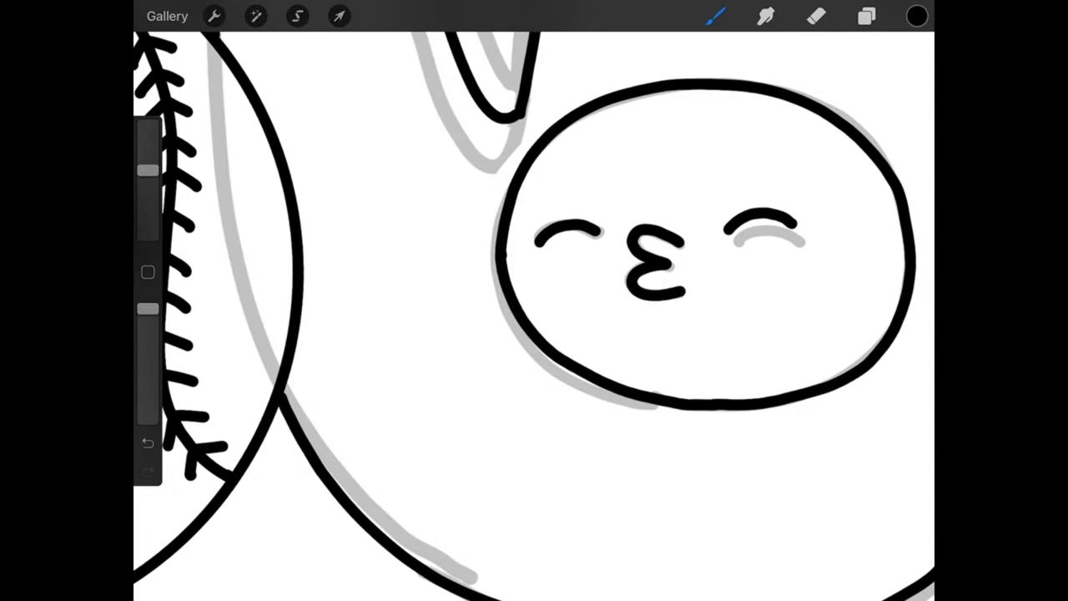
pyautogui.scroll(-5, 635, 275)
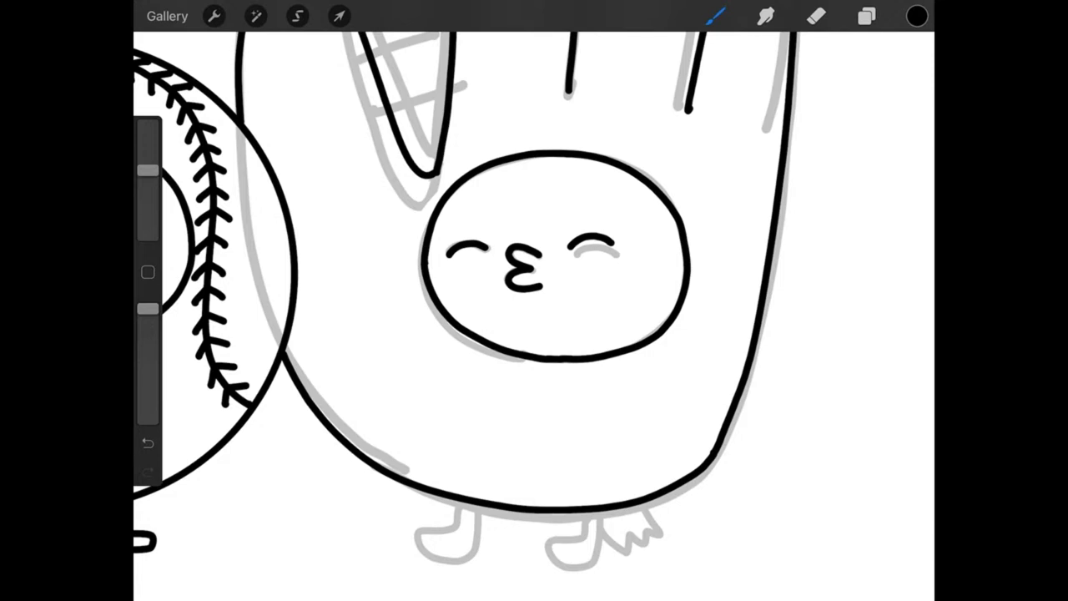
pyautogui.scroll(-5, 534, 300)
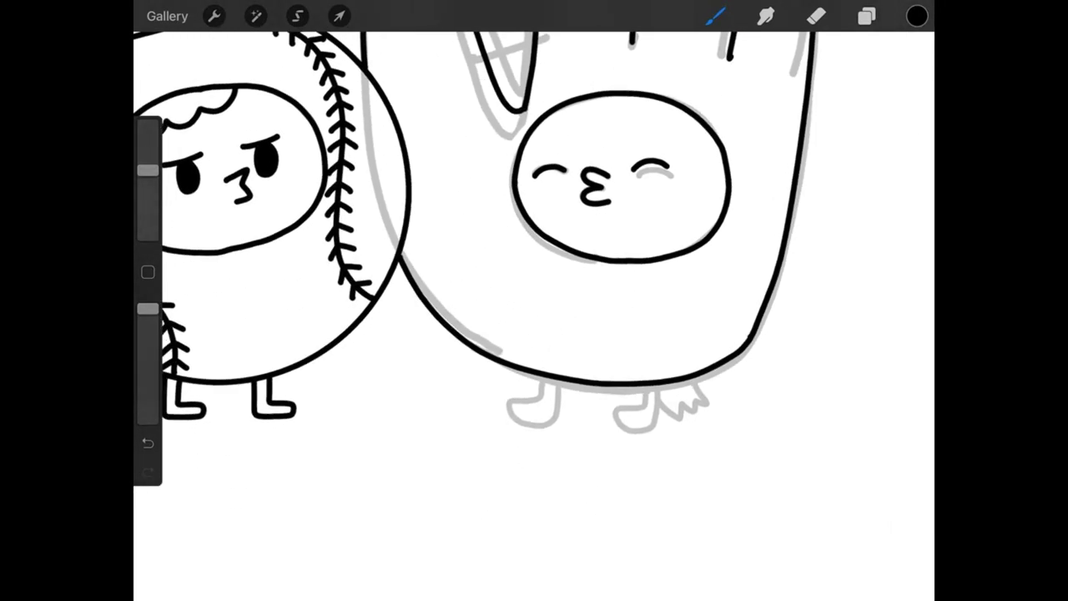
pyautogui.click(867, 16)
# - On a new Layer 11 above Layer 10, ink the glove's left foot outline
pyautogui.click(900, 67)
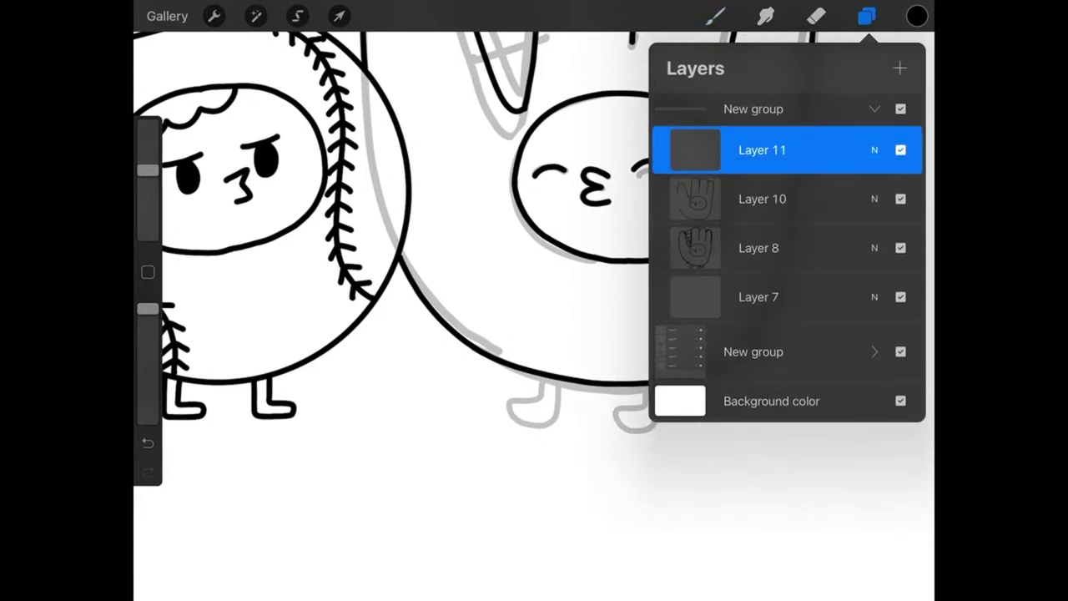
pyautogui.click(868, 16)
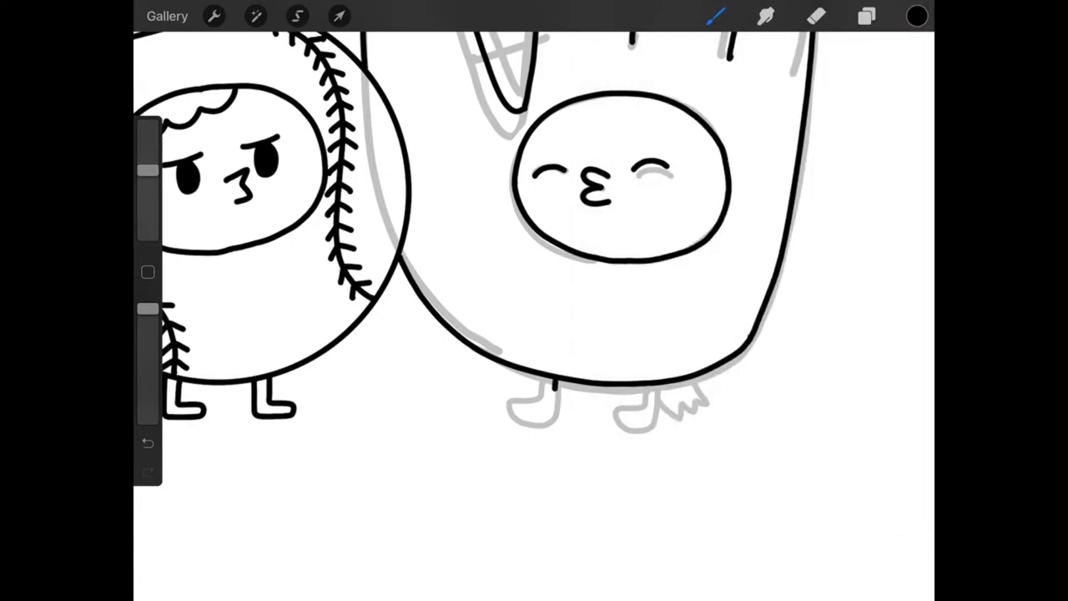
pyautogui.moveTo(538, 398); pyautogui.dragTo(571, 382)
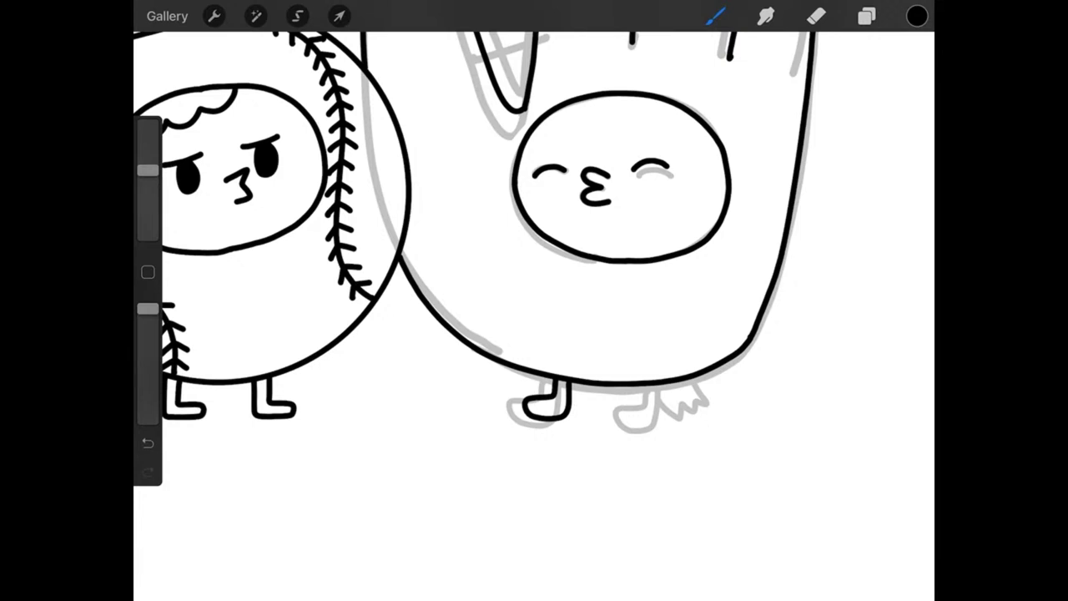
pyautogui.hotkey('ctrl', 'z')
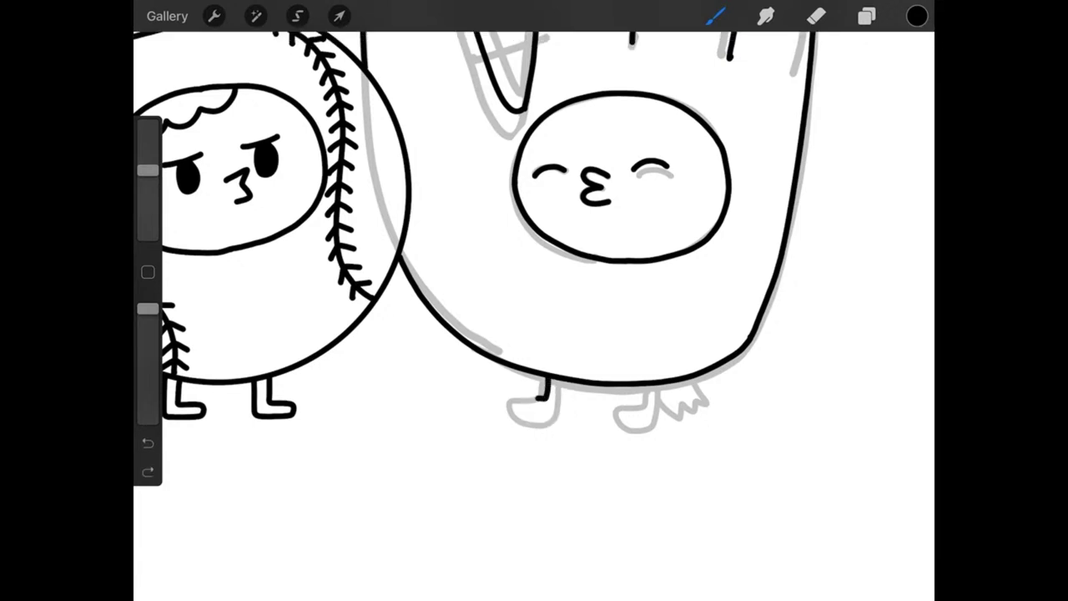
pyautogui.moveTo(511, 396)
pyautogui.mouseDown()
pyautogui.moveTo(516, 417)
pyautogui.moveTo(543, 423)
pyautogui.moveTo(561, 380)
pyautogui.mouseUp()
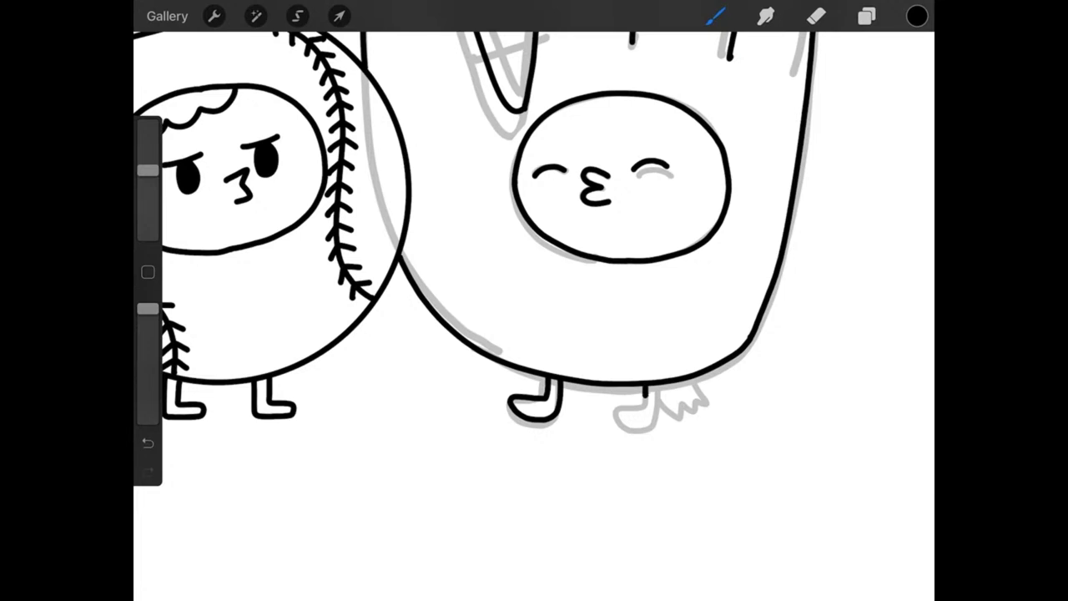
# - Ink the right foot and the left foot's short leg line, then lasso the left foot
pyautogui.moveTo(614, 403)
pyautogui.mouseDown()
pyautogui.moveTo(631, 421)
pyautogui.moveTo(653, 414)
pyautogui.moveTo(658, 388)
pyautogui.mouseUp()
pyautogui.hotkey('ctrl', 'z')
pyautogui.moveTo(618, 402)
pyautogui.mouseDown()
pyautogui.moveTo(622, 423)
pyautogui.moveTo(653, 424)
pyautogui.mouseUp()
pyautogui.hotkey('ctrl', 'z')
pyautogui.hotkey('ctrl', 'z')
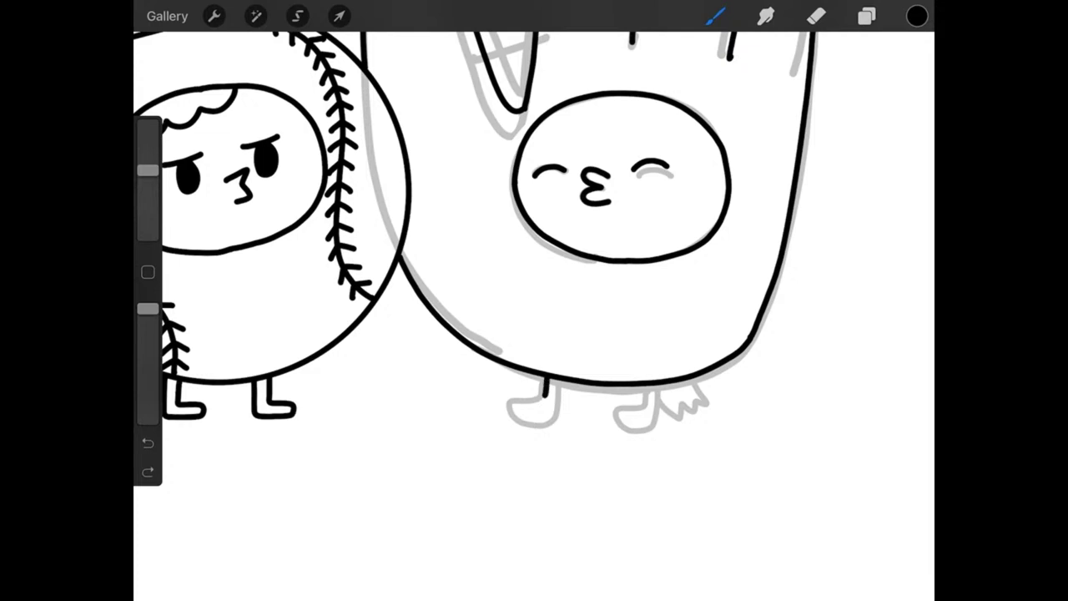
pyautogui.moveTo(510, 400)
pyautogui.mouseDown()
pyautogui.moveTo(528, 420)
pyautogui.moveTo(552, 415)
pyautogui.mouseUp()
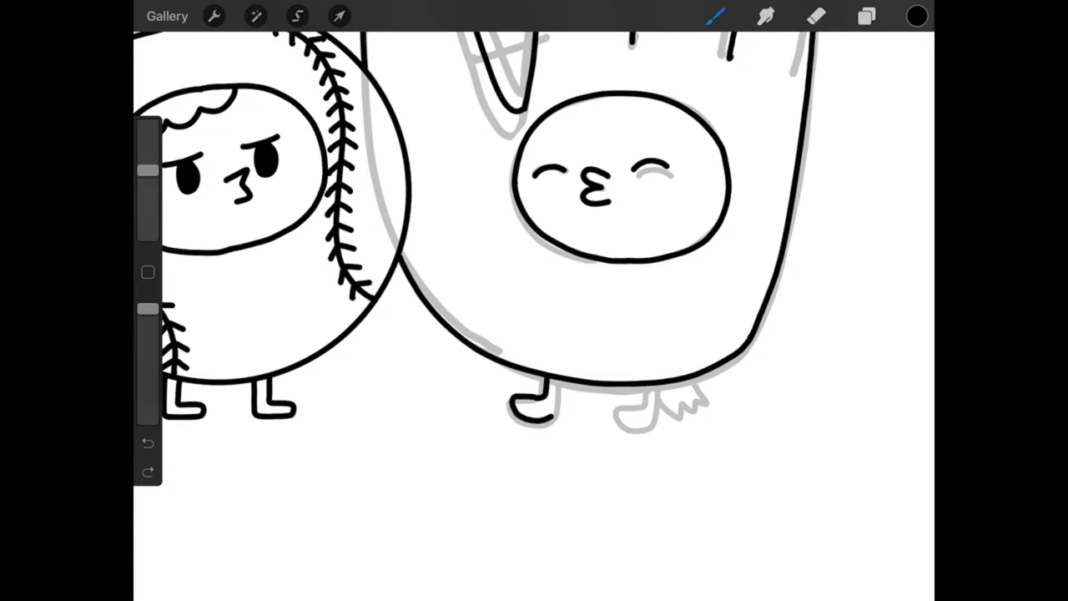
pyautogui.hotkey('ctrl', 'z')
pyautogui.moveTo(546, 378)
pyautogui.mouseDown()
pyautogui.moveTo(549, 421)
pyautogui.moveTo(559, 391)
pyautogui.mouseUp()
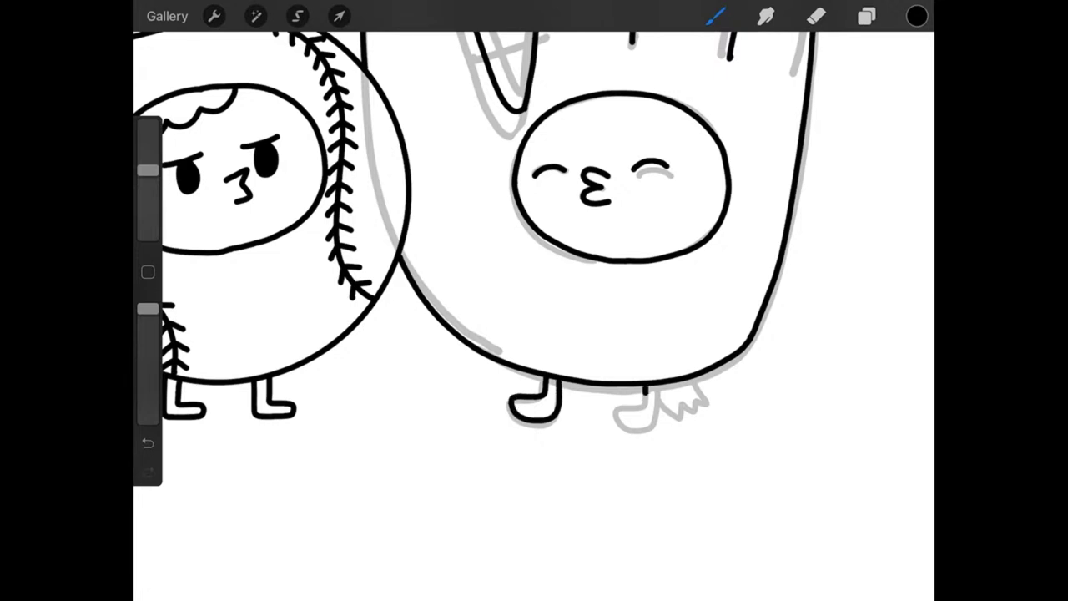
pyautogui.moveTo(617, 419)
pyautogui.mouseDown()
pyautogui.moveTo(641, 427)
pyautogui.moveTo(659, 386)
pyautogui.moveTo(692, 410)
pyautogui.moveTo(721, 394)
pyautogui.moveTo(706, 375)
pyautogui.mouseUp()
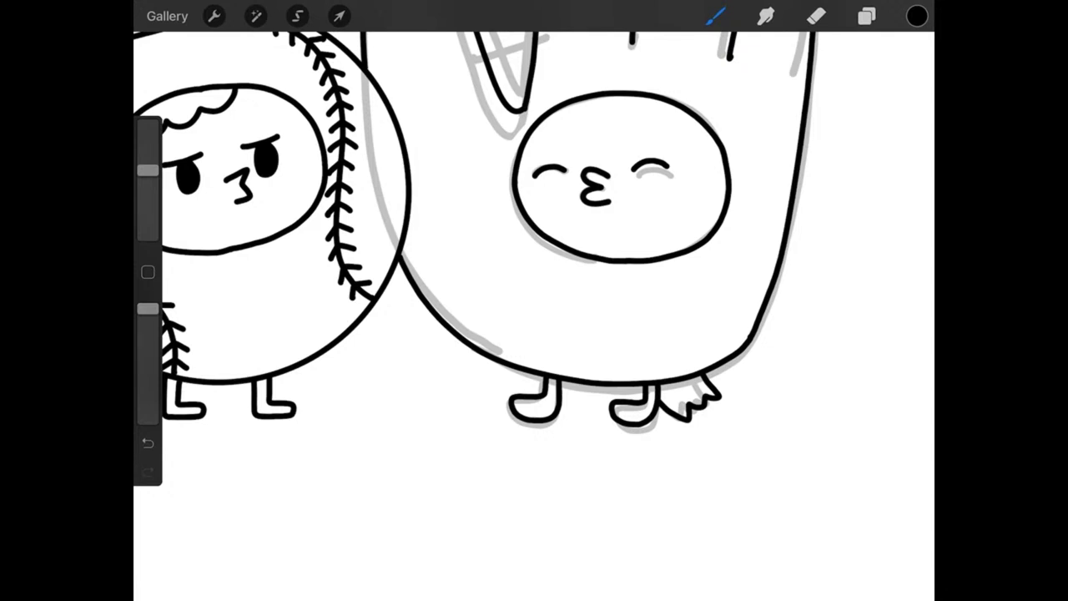
pyautogui.click(297, 15)
pyautogui.moveTo(494, 386)
pyautogui.mouseDown()
pyautogui.moveTo(539, 461)
pyautogui.moveTo(501, 368)
pyautogui.mouseUp()
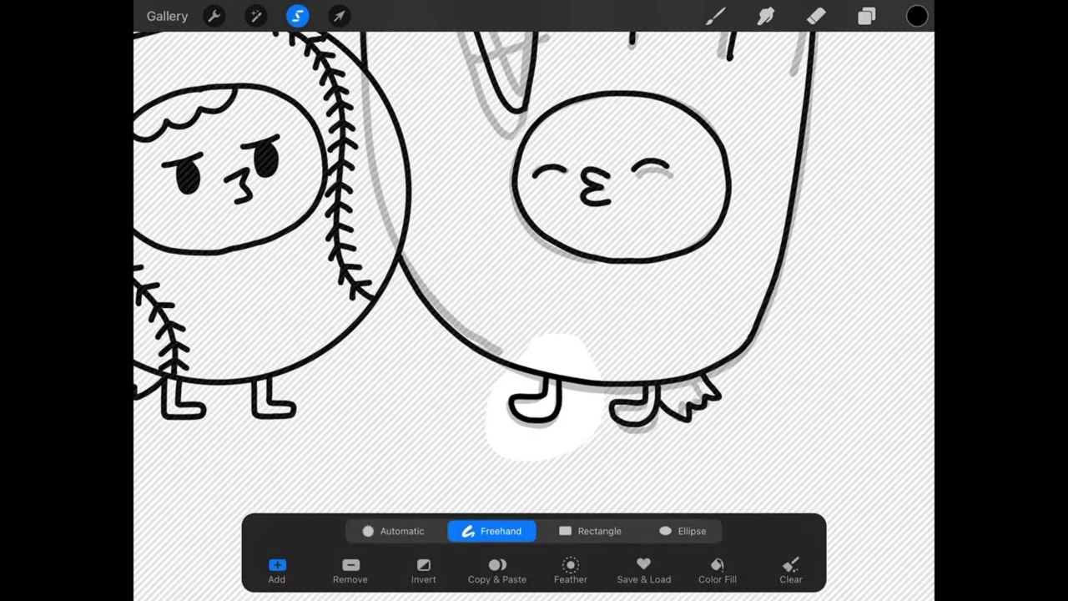
# - Transform the lassoed left foot, sliding it slightly right under the glove body
pyautogui.click(339, 15)
pyautogui.moveTo(539, 400); pyautogui.dragTo(559, 405)
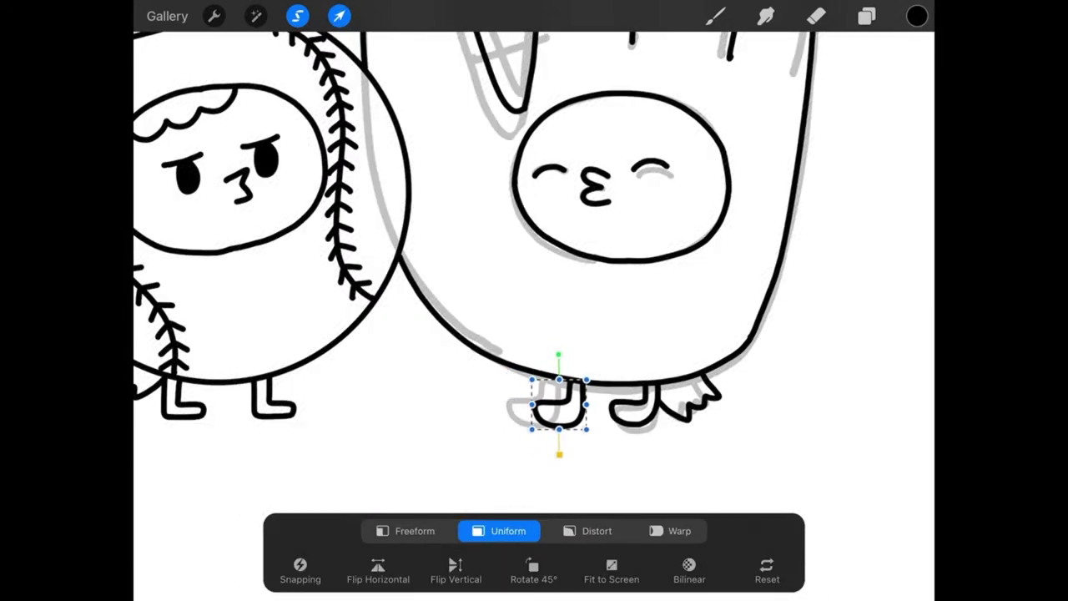
pyautogui.click(867, 15)
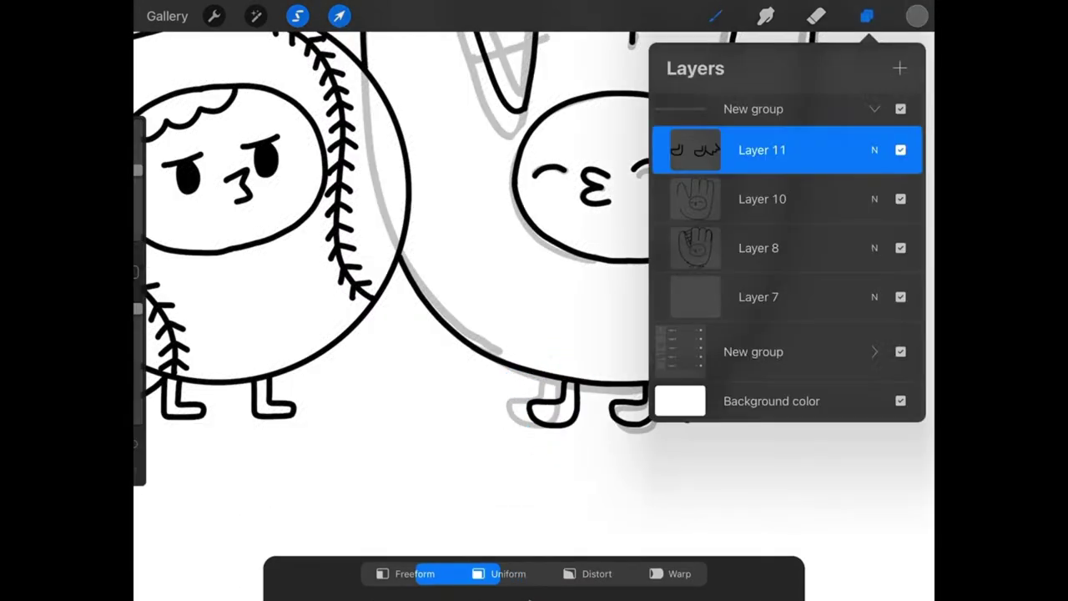
pyautogui.click(339, 15)
pyautogui.scroll(-3, 418, 292)
pyautogui.scroll(2, 417, 333)
pyautogui.click(866, 15)
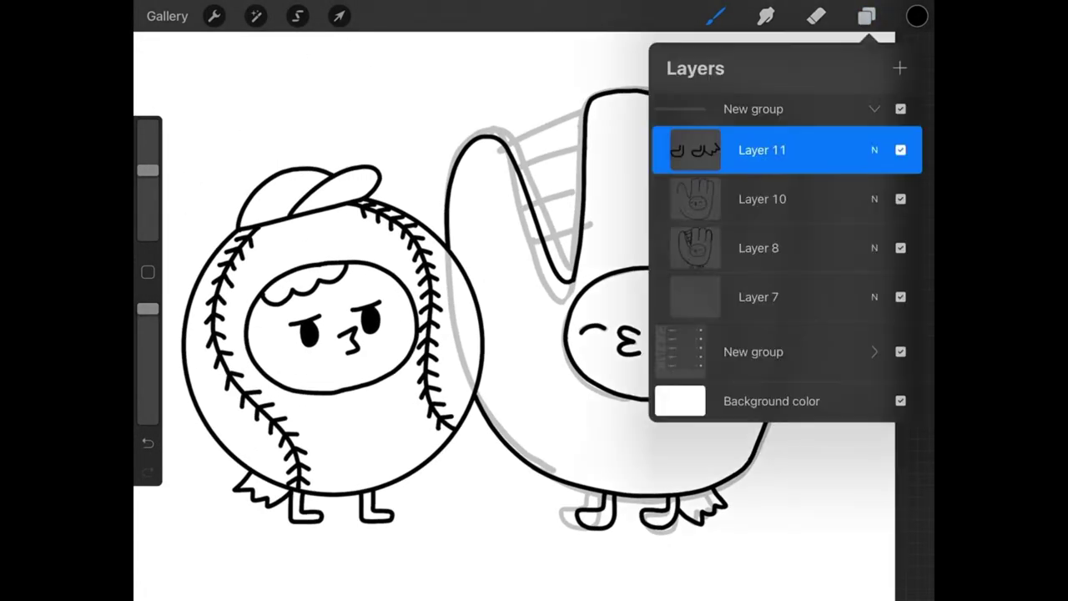
pyautogui.click(867, 15)
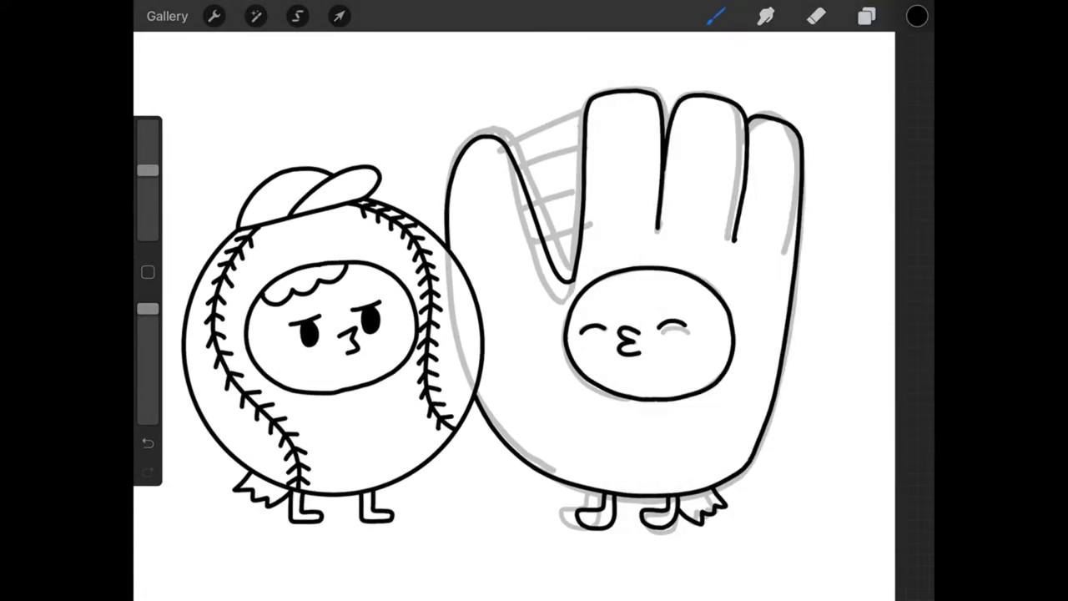
pyautogui.scroll(2, 534, 334)
pyautogui.scroll(1, 535, 334)
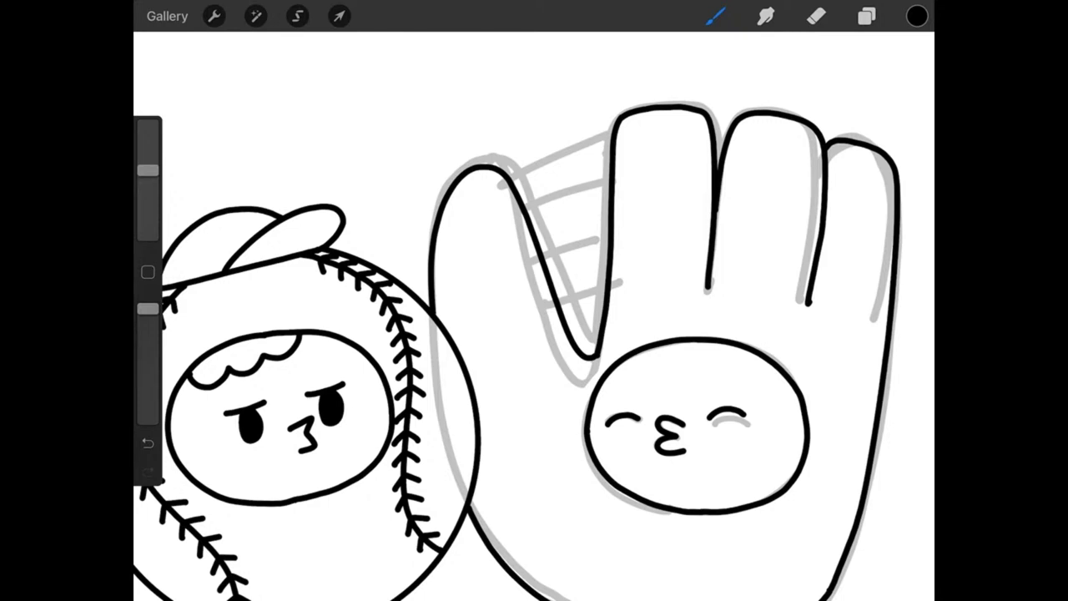
# - Ink the glove's top edge and three webbing straps, then add a layer above Layer 12
pyautogui.scroll(1, 534, 334)
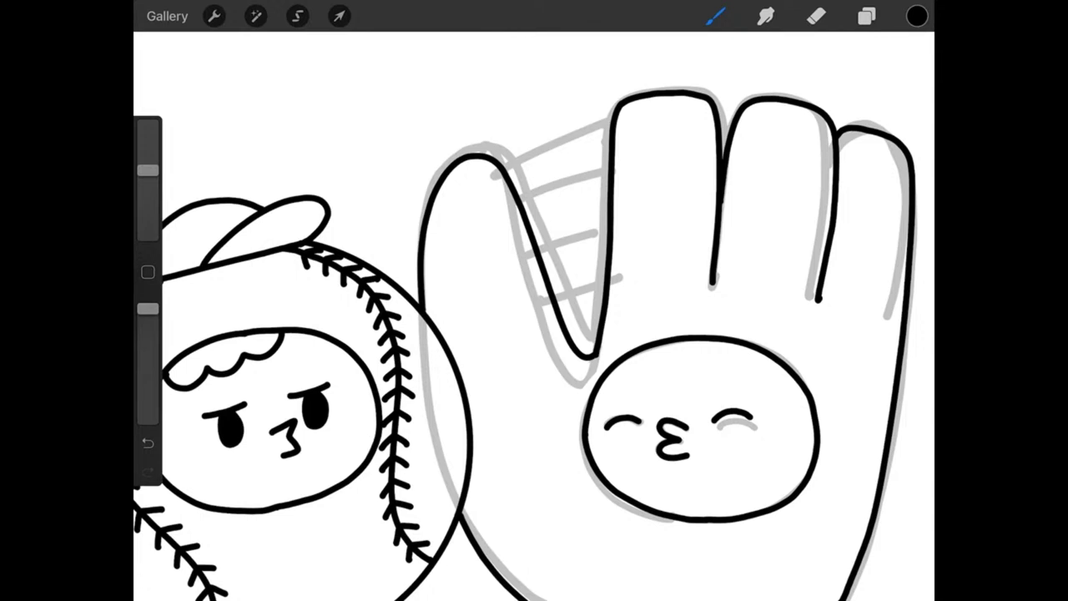
pyautogui.moveTo(501, 165); pyautogui.dragTo(612, 113)
pyautogui.moveTo(522, 207); pyautogui.dragTo(610, 171)
pyautogui.moveTo(539, 246); pyautogui.dragTo(613, 222)
pyautogui.click(147, 442)
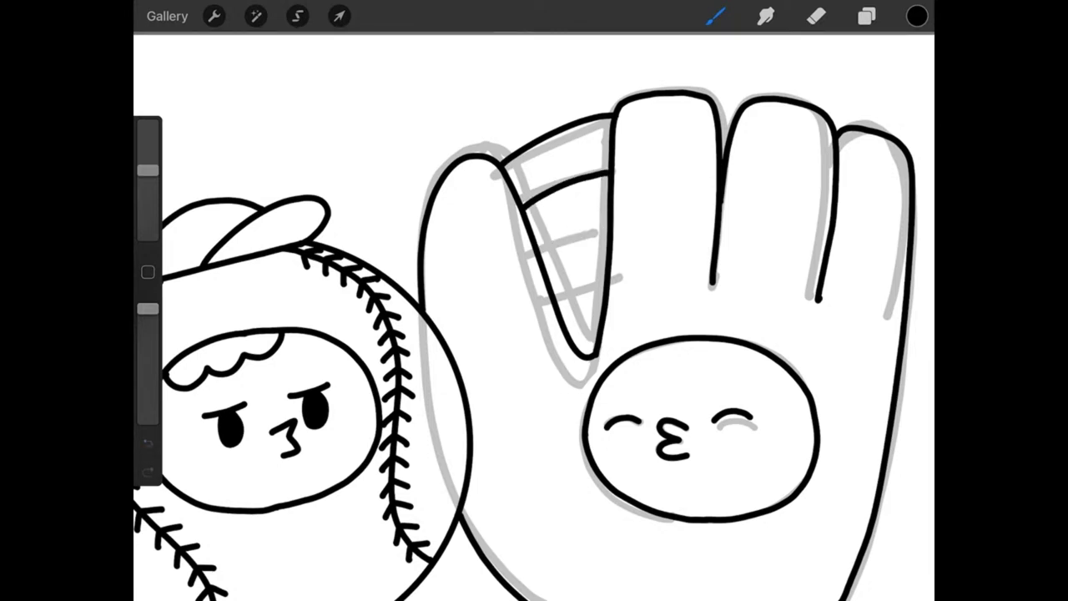
pyautogui.moveTo(543, 251); pyautogui.dragTo(608, 236)
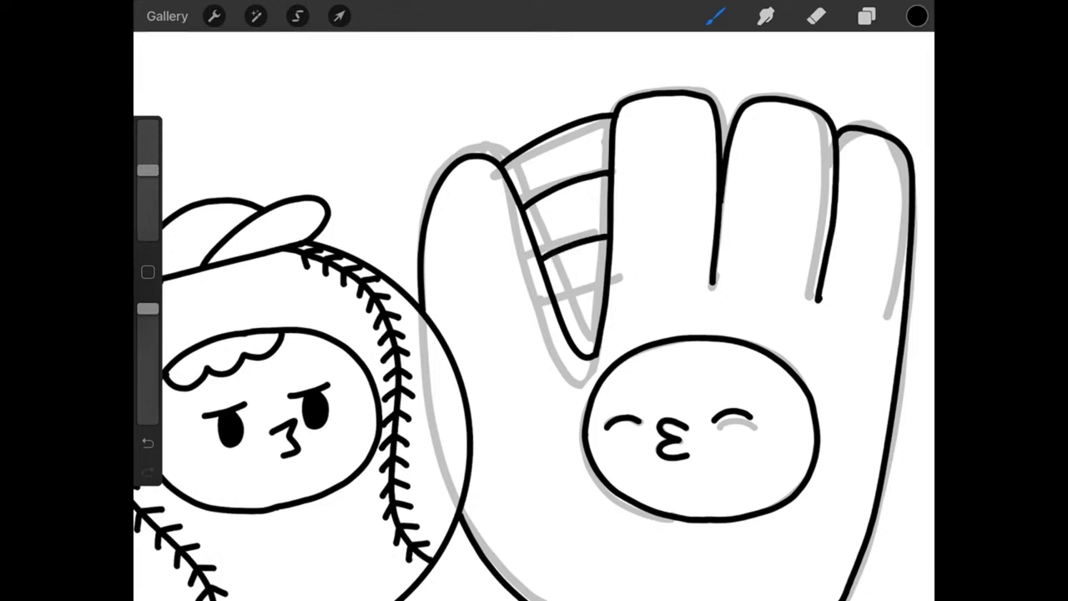
pyautogui.moveTo(555, 294); pyautogui.dragTo(607, 275)
pyautogui.click(867, 16)
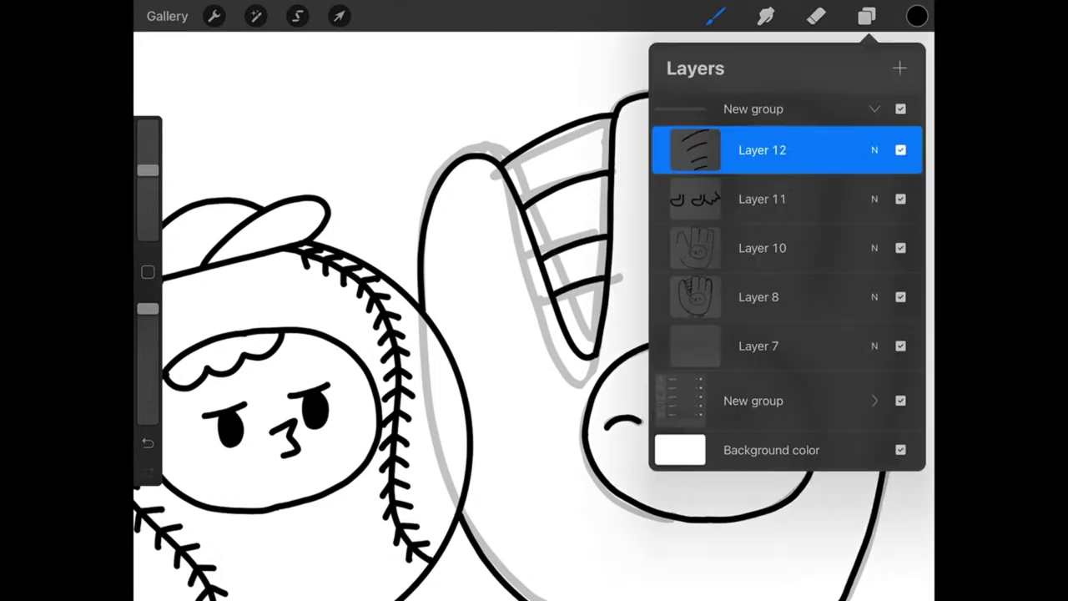
pyautogui.click(868, 16)
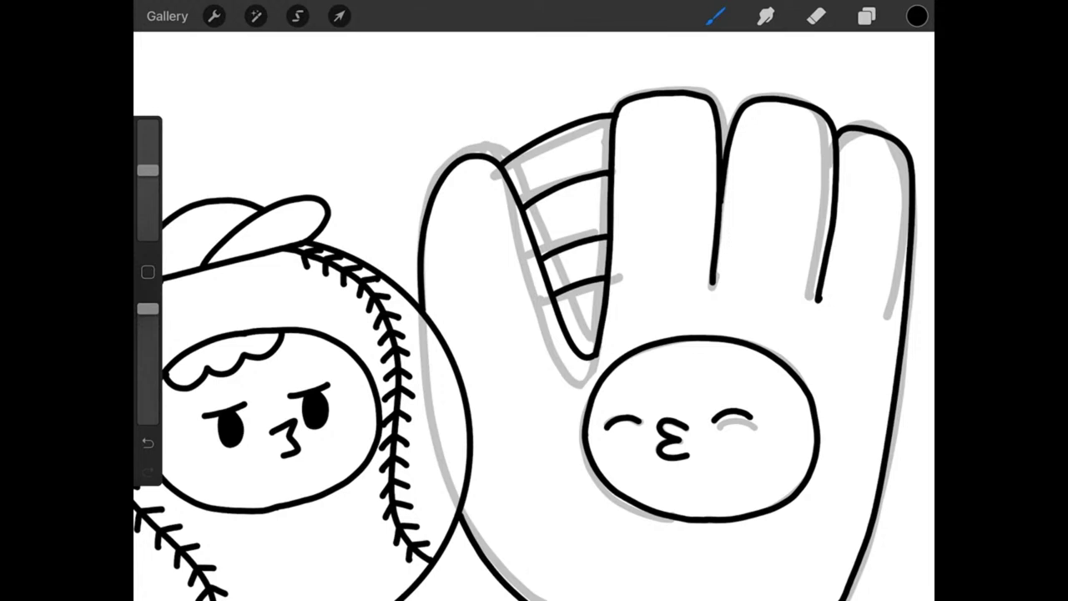
# - Draw criss-cross lace knots with loops and a tail at the glove's finger gaps
pyautogui.moveTo(745, 123)
pyautogui.mouseDown()
pyautogui.moveTo(700, 172)
pyautogui.moveTo(735, 155)
pyautogui.moveTo(753, 127)
pyautogui.mouseUp()
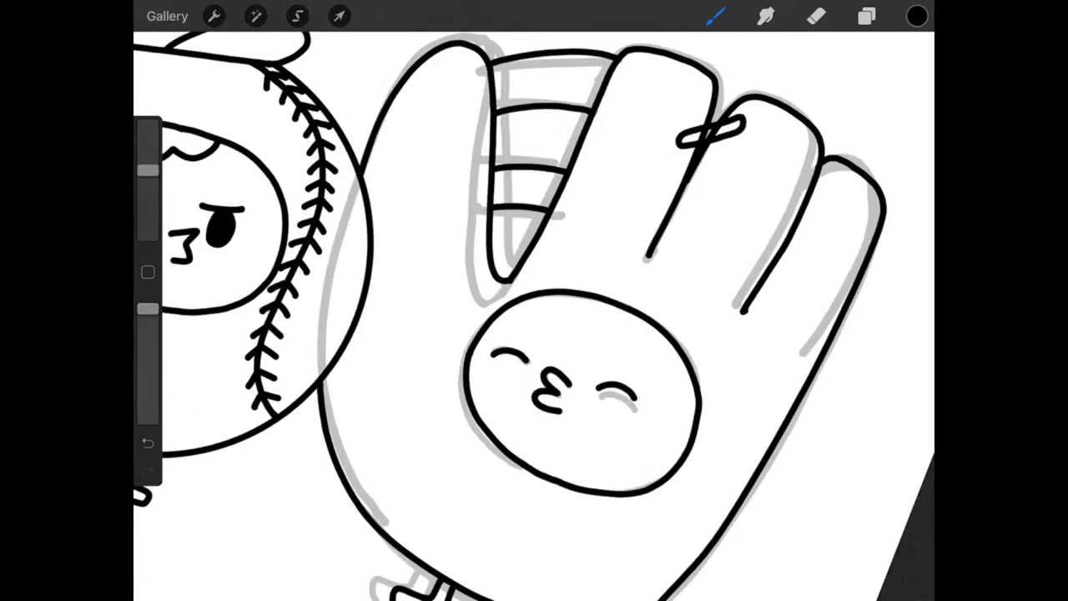
pyautogui.scroll(5, 534, 334)
pyautogui.moveTo(627, 149)
pyautogui.mouseDown()
pyautogui.moveTo(625, 122)
pyautogui.moveTo(645, 125)
pyautogui.moveTo(631, 201)
pyautogui.moveTo(645, 177)
pyautogui.mouseUp()
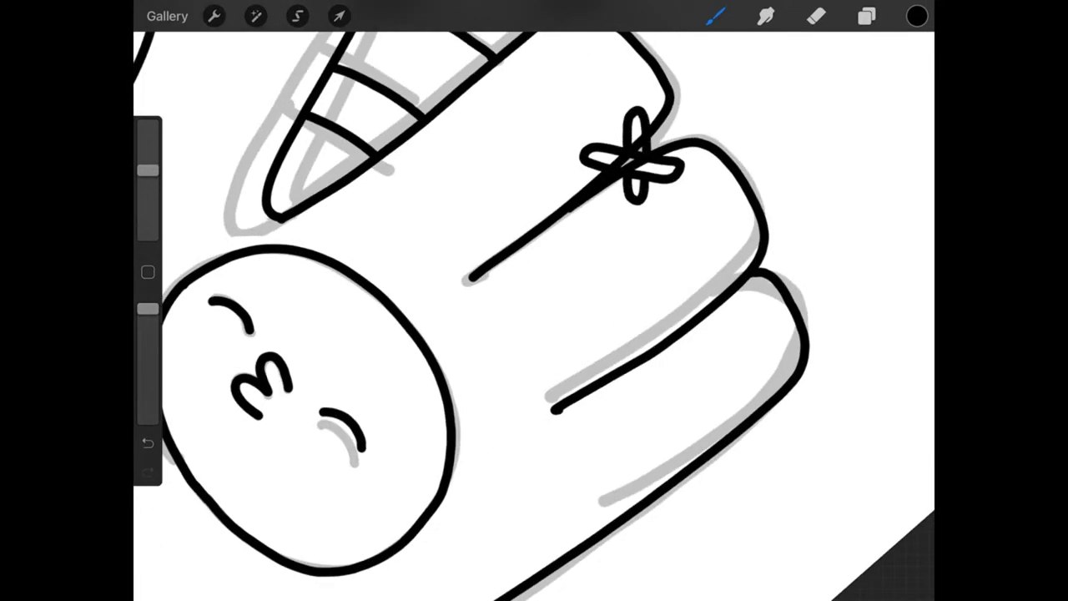
pyautogui.scroll(-5, 535, 334)
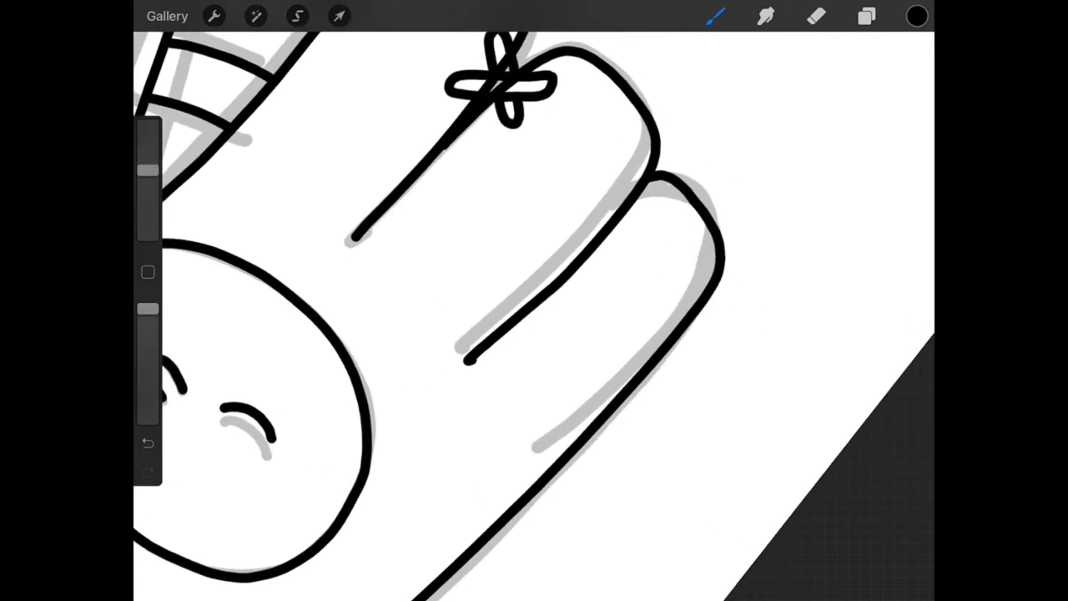
pyautogui.scroll(3, 534, 333)
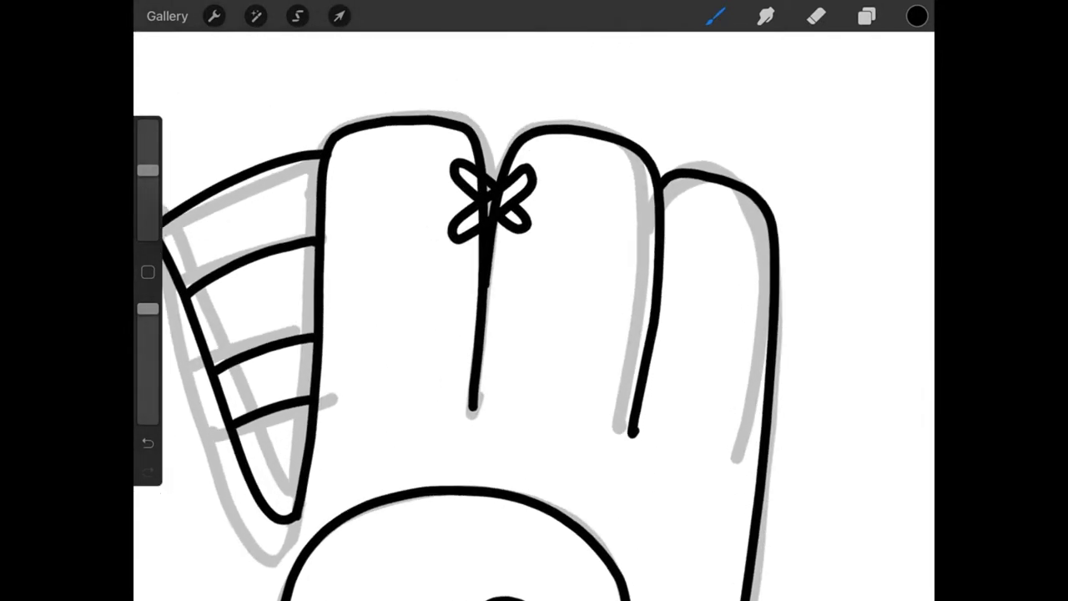
pyautogui.moveTo(629, 227)
pyautogui.mouseDown()
pyautogui.moveTo(650, 240)
pyautogui.moveTo(624, 231)
pyautogui.mouseUp()
pyautogui.scroll(3, 534, 334)
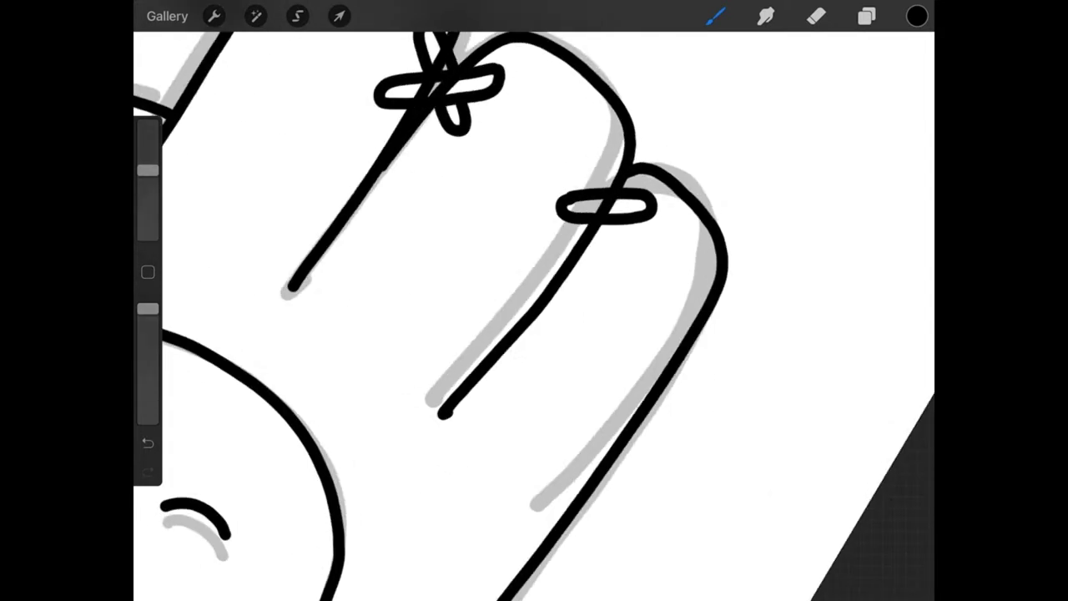
pyautogui.moveTo(594, 170)
pyautogui.mouseDown()
pyautogui.moveTo(608, 244)
pyautogui.moveTo(621, 207)
pyautogui.moveTo(594, 163)
pyautogui.moveTo(613, 157)
pyautogui.moveTo(614, 179)
pyautogui.mouseUp()
pyautogui.hotkey('ctrl', 'z')
pyautogui.moveTo(600, 222); pyautogui.dragTo(624, 242)
pyautogui.scroll(-5, 535, 301)
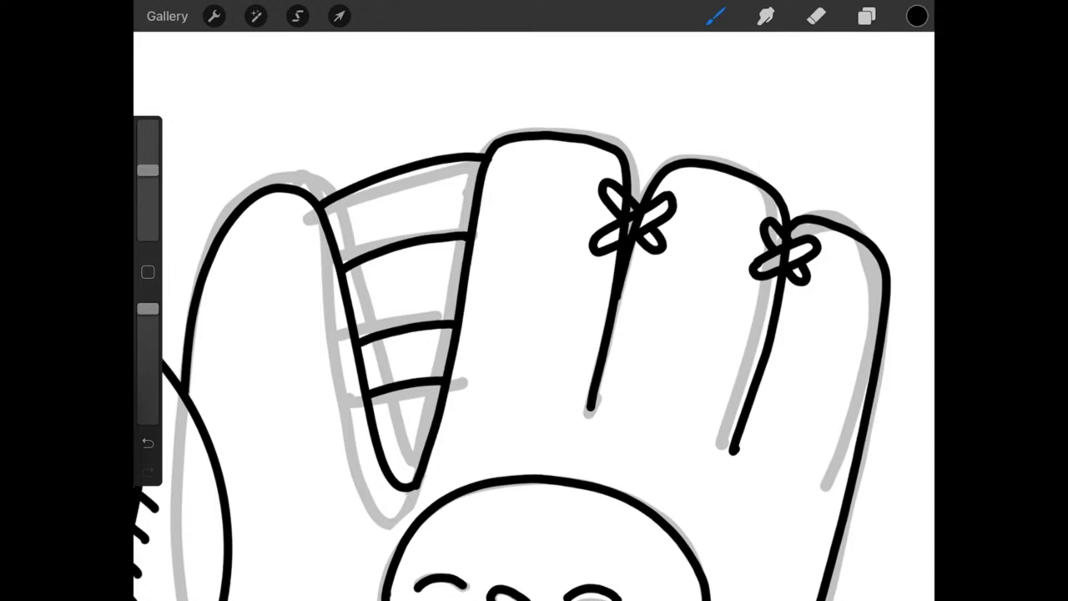
# - Add a lace loop where two fingers meet and small lace ovals beside the striped webbing
pyautogui.moveTo(534, 334)
pyautogui.mouseDown()
pyautogui.moveTo(551, 295)
pyautogui.moveTo(592, 267)
pyautogui.mouseUp()
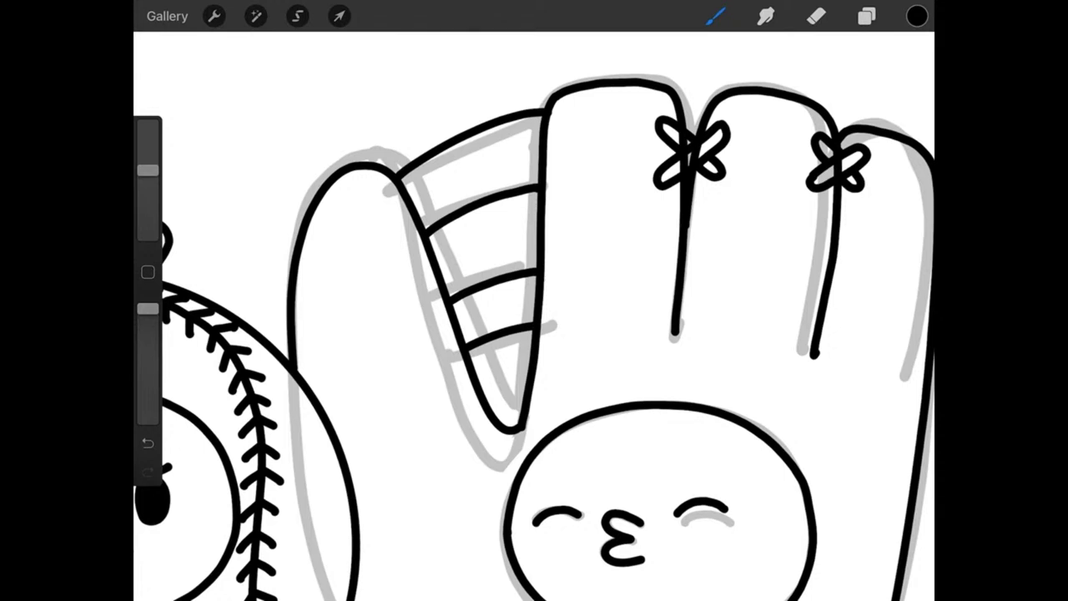
pyautogui.moveTo(534, 333)
pyautogui.mouseDown()
pyautogui.moveTo(367, 275)
pyautogui.moveTo(275, 284)
pyautogui.mouseUp()
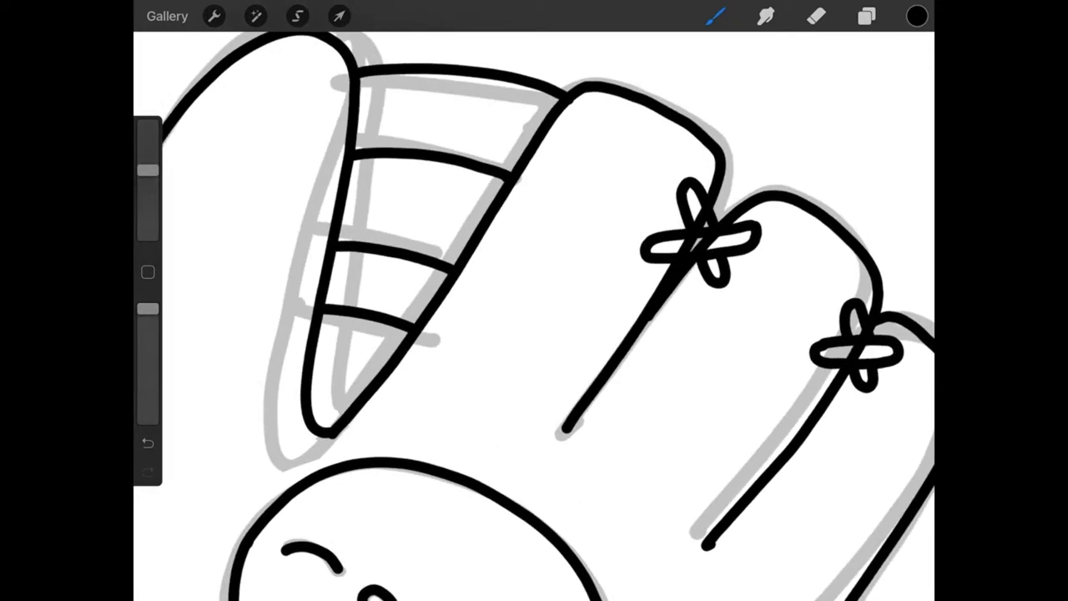
pyautogui.moveTo(525, 109)
pyautogui.mouseDown()
pyautogui.moveTo(540, 142)
pyautogui.moveTo(564, 140)
pyautogui.moveTo(536, 107)
pyautogui.moveTo(528, 117)
pyautogui.mouseUp()
pyautogui.moveTo(534, 334)
pyautogui.mouseDown()
pyautogui.moveTo(501, 317)
pyautogui.moveTo(535, 351)
pyautogui.mouseUp()
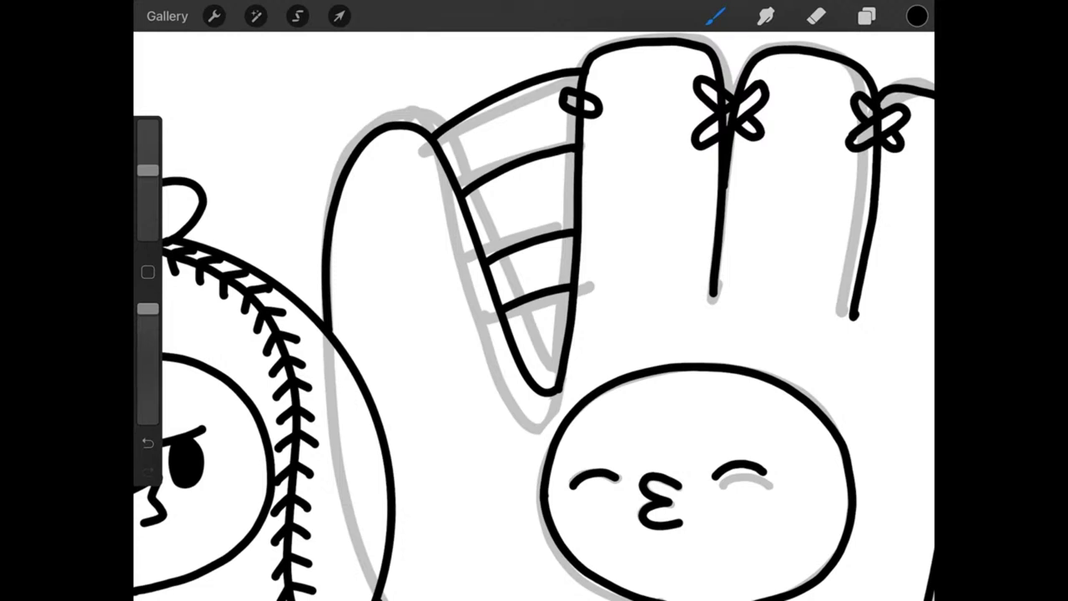
pyautogui.moveTo(596, 222)
pyautogui.mouseDown()
pyautogui.moveTo(592, 263)
pyautogui.moveTo(610, 259)
pyautogui.moveTo(608, 219)
pyautogui.moveTo(596, 222)
pyautogui.mouseUp()
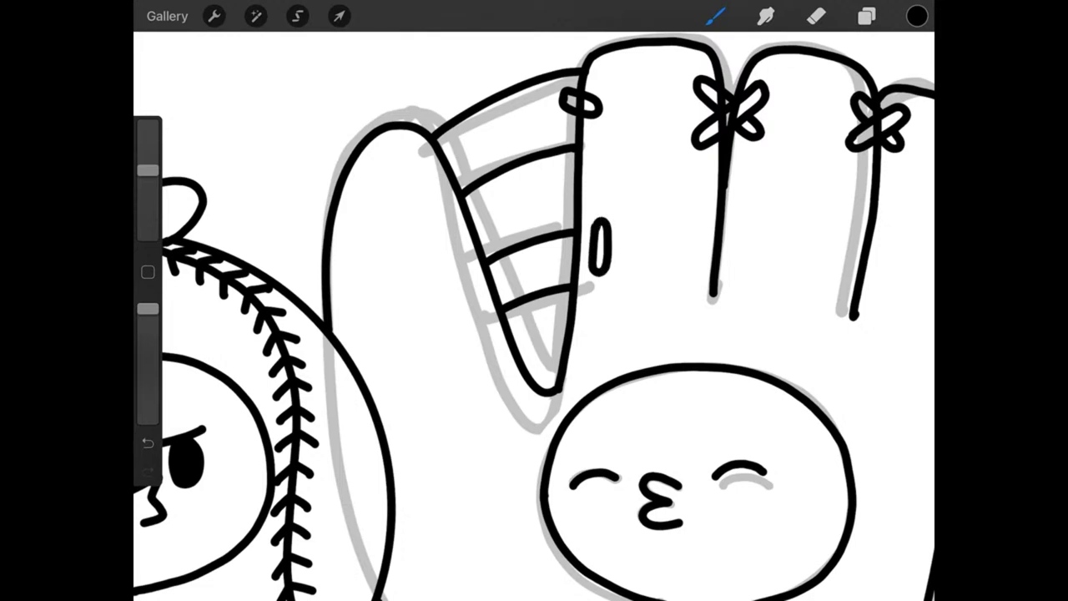
pyautogui.moveTo(534, 334); pyautogui.dragTo(551, 359)
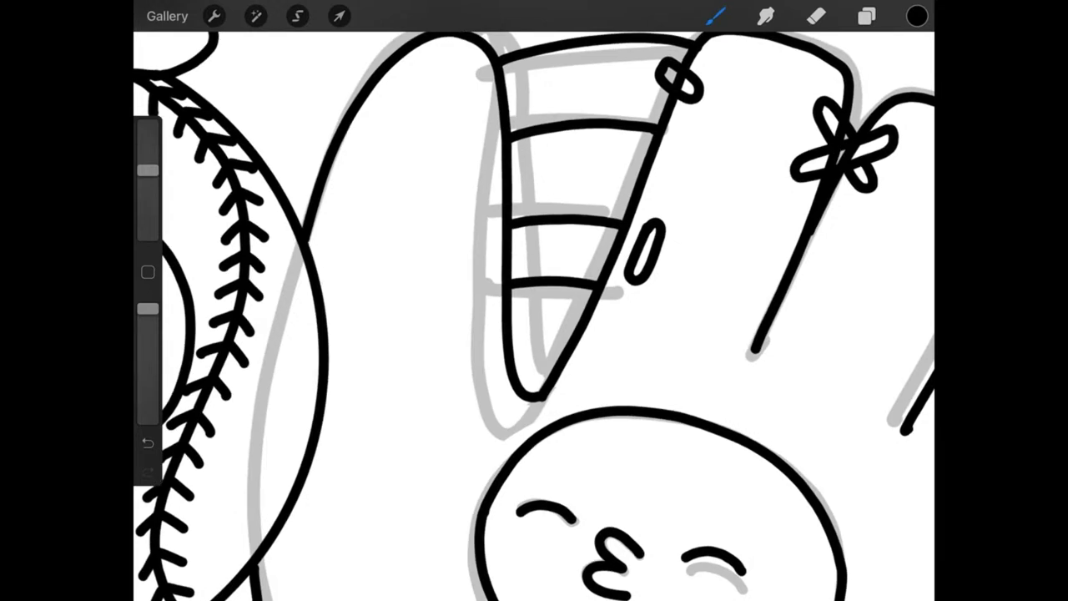
pyautogui.moveTo(481, 106)
pyautogui.mouseDown()
pyautogui.moveTo(514, 77)
pyautogui.moveTo(496, 117)
pyautogui.moveTo(478, 109)
pyautogui.mouseUp()
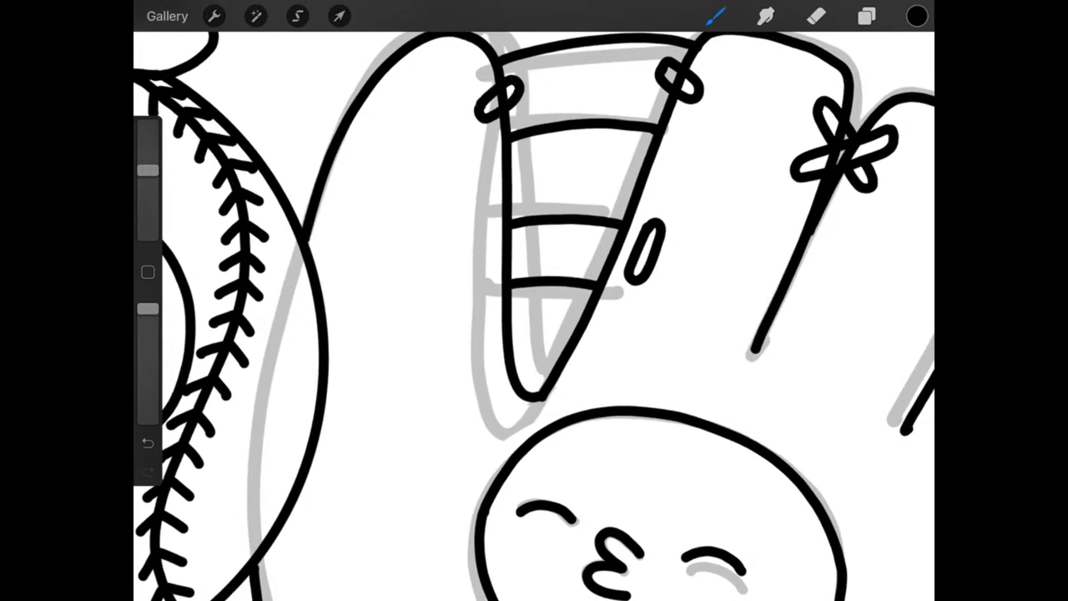
pyautogui.moveTo(479, 233)
pyautogui.mouseDown()
pyautogui.moveTo(474, 266)
pyautogui.moveTo(494, 258)
pyautogui.moveTo(481, 230)
pyautogui.mouseUp()
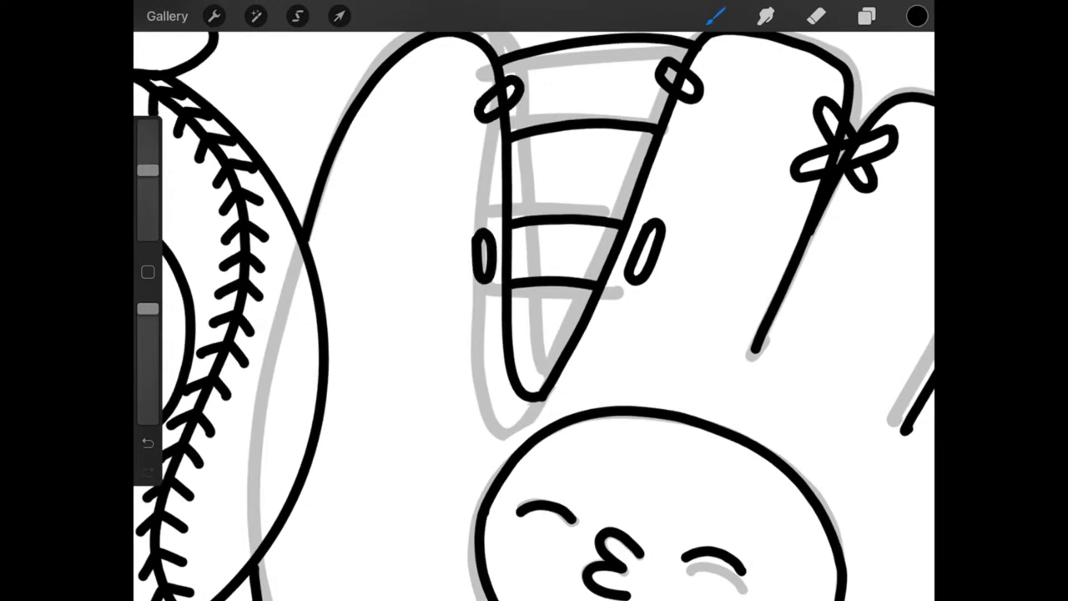
pyautogui.moveTo(535, 334); pyautogui.dragTo(501, 317)
# - On Layer 10, erase the glove lines running through the three lace loops
pyautogui.click(868, 16)
pyautogui.click(763, 199)
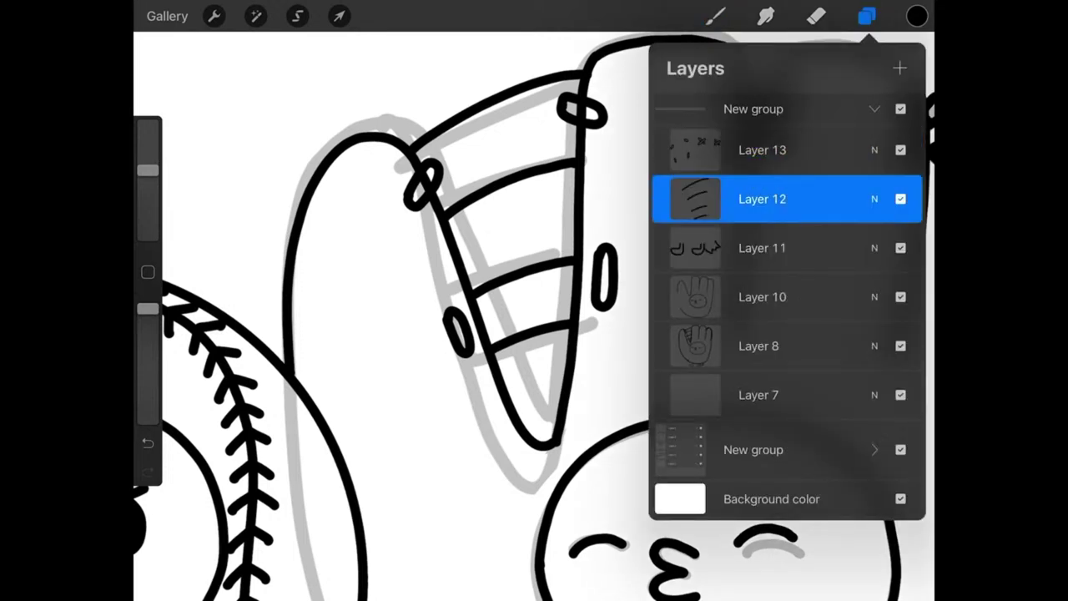
pyautogui.click(762, 297)
pyautogui.click(816, 16)
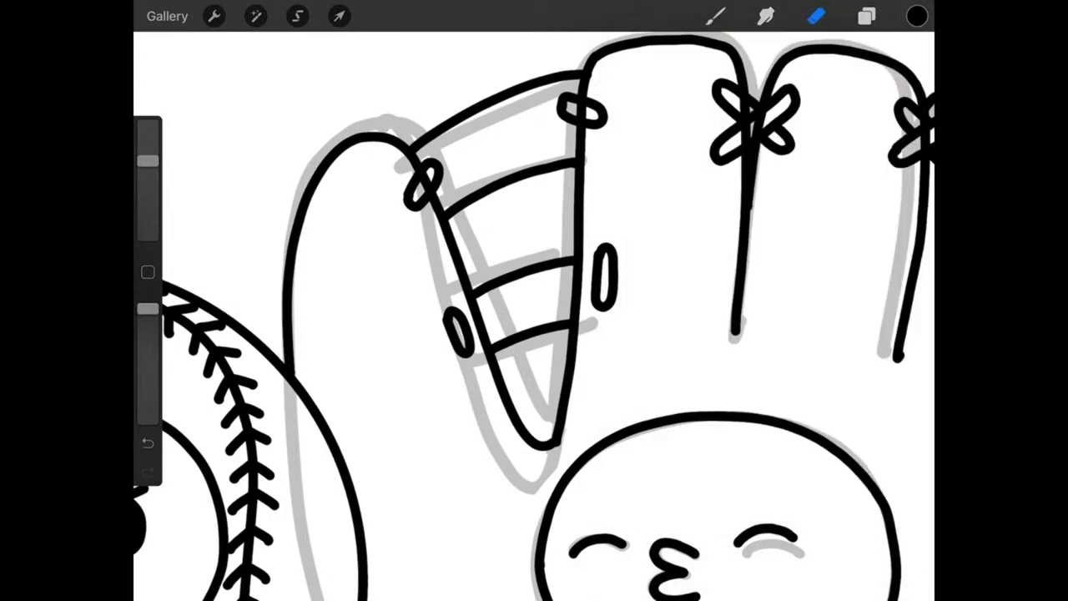
pyautogui.moveTo(425, 175); pyautogui.dragTo(429, 190)
pyautogui.moveTo(581, 103)
pyautogui.mouseDown()
pyautogui.moveTo(582, 118)
pyautogui.moveTo(606, 134)
pyautogui.moveTo(604, 150)
pyautogui.mouseUp()
pyautogui.hscroll(5, 534, 318)
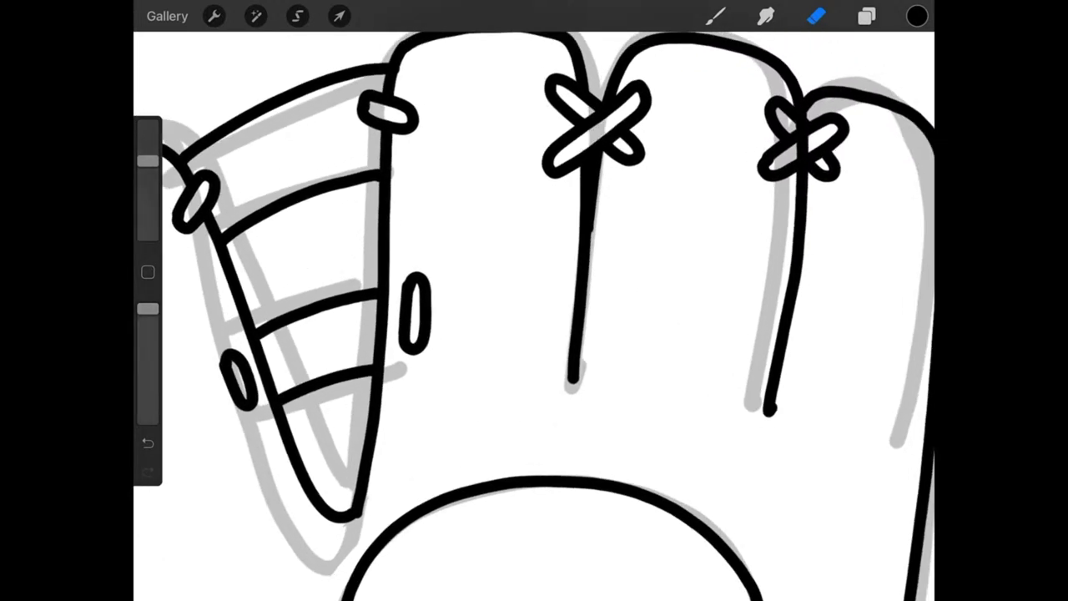
pyautogui.hscroll(10, 534, 317)
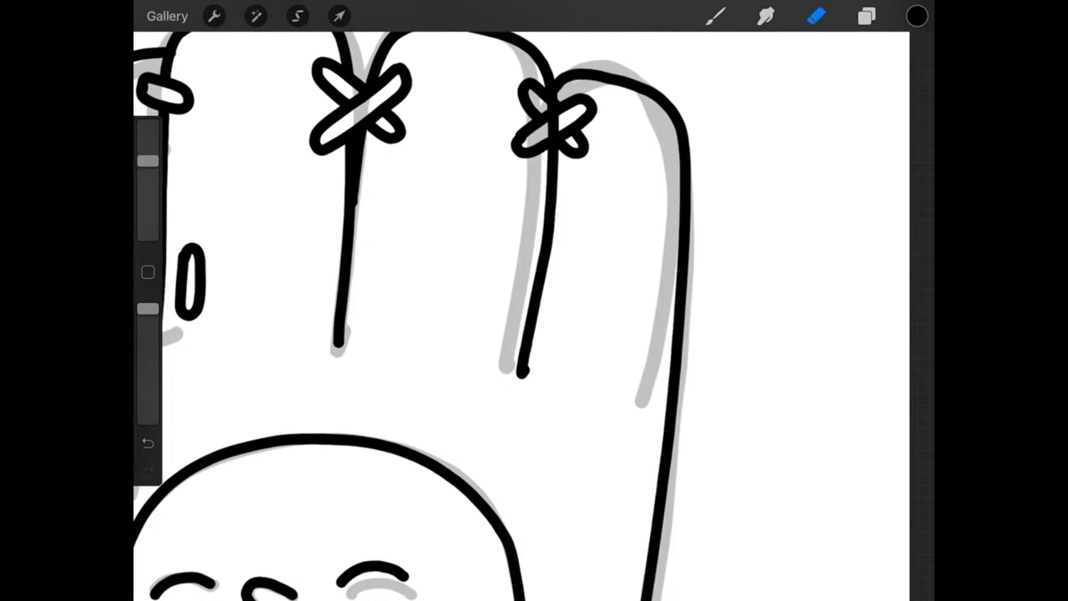
pyautogui.moveTo(550, 116); pyautogui.dragTo(558, 137)
pyautogui.scroll(-5, 467, 317)
pyautogui.scroll(-5, 467, 317)
pyautogui.scroll(-2, 467, 318)
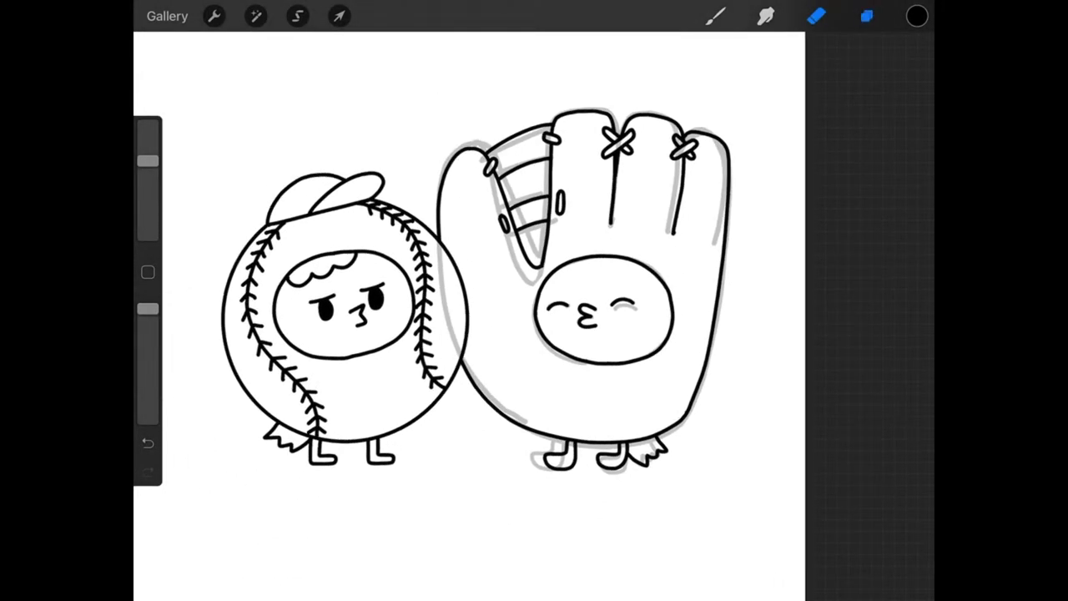
# - Hide the grey sketch on Layer 8, then select Layer 11 with the brush
pyautogui.click(868, 16)
pyautogui.click(901, 345)
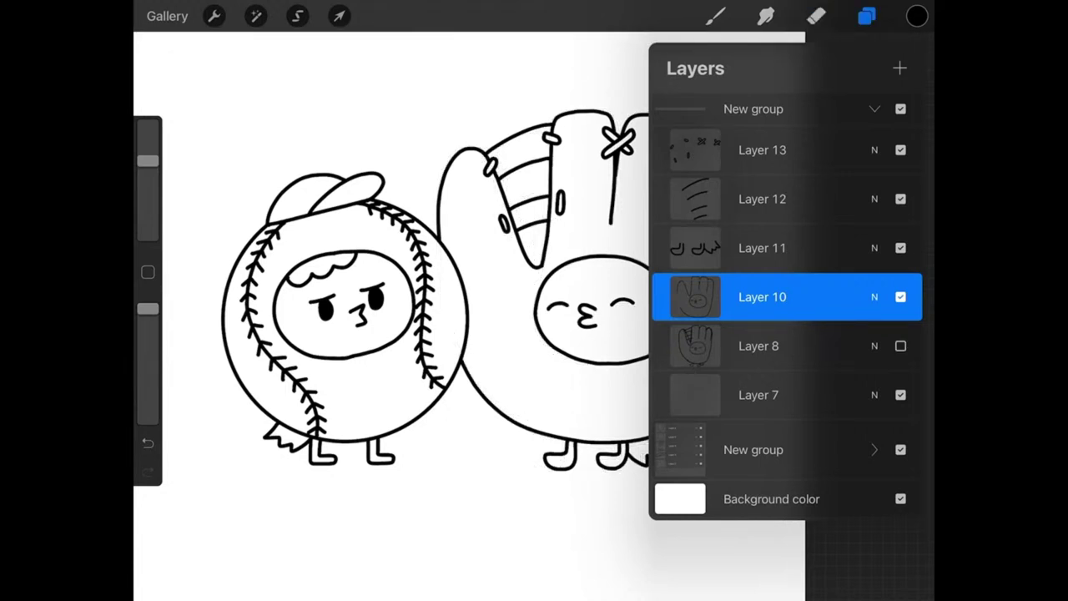
pyautogui.click(816, 16)
pyautogui.scroll(-2, 501, 317)
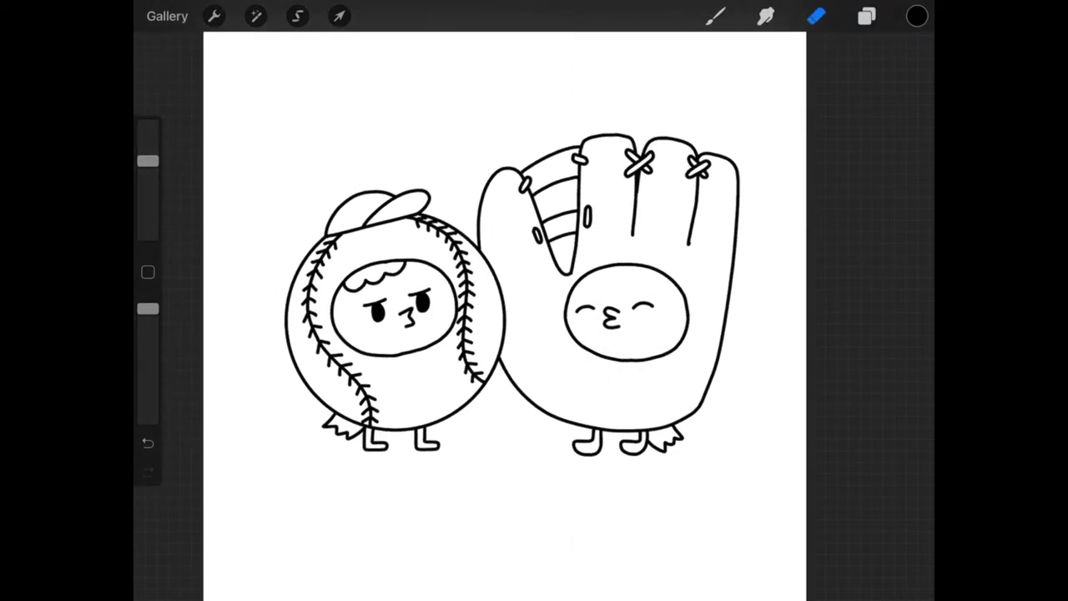
pyautogui.scroll(5, 610, 292)
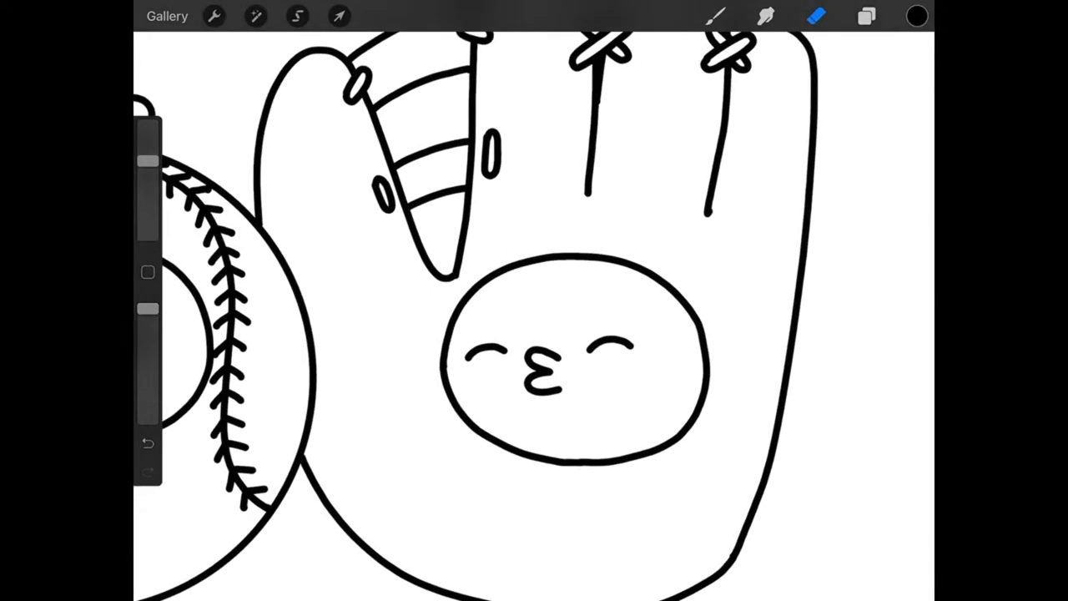
pyautogui.click(868, 16)
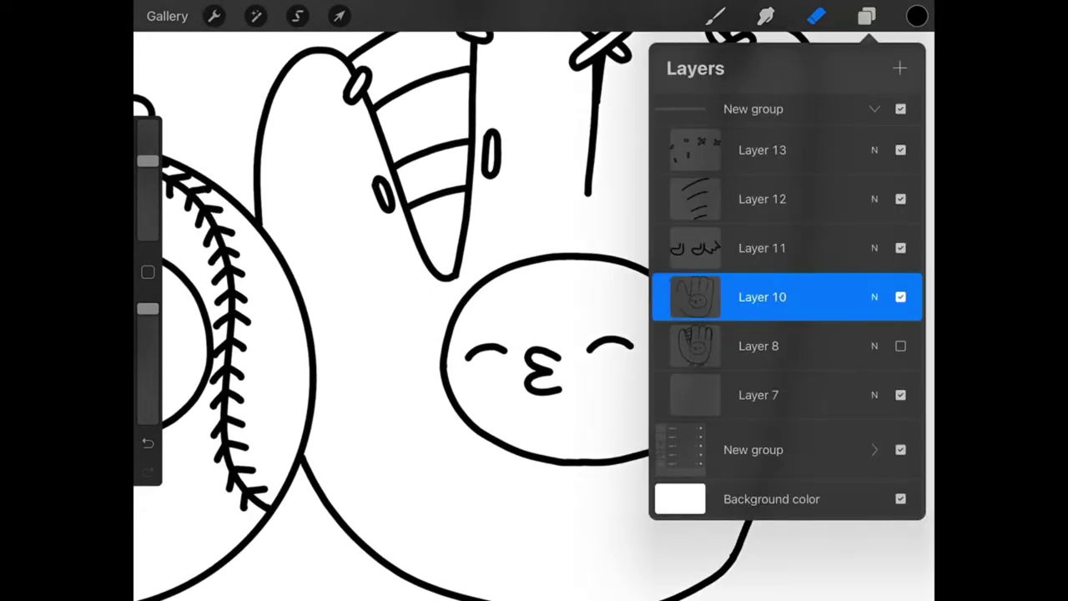
pyautogui.click(763, 248)
pyautogui.click(716, 16)
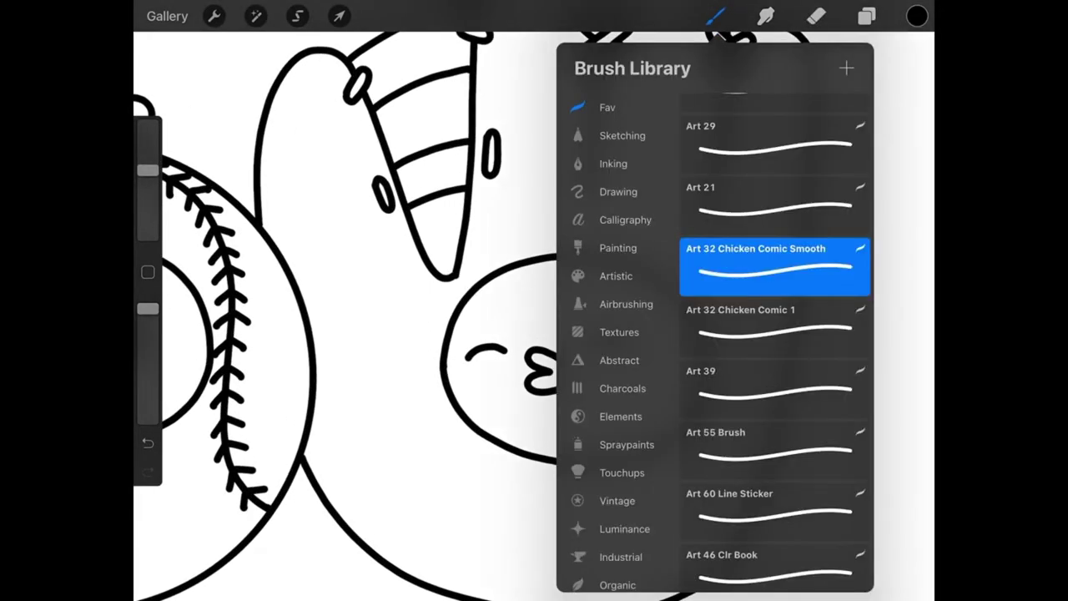
# - Draw a small leaf sprout with a stem atop the glove's round face
pyautogui.click(716, 16)
pyautogui.moveTo(551, 253)
pyautogui.mouseDown()
pyautogui.moveTo(528, 194)
pyautogui.moveTo(552, 252)
pyautogui.moveTo(577, 217)
pyautogui.moveTo(584, 240)
pyautogui.moveTo(556, 250)
pyautogui.mouseUp()
pyautogui.scroll(-5, 535, 317)
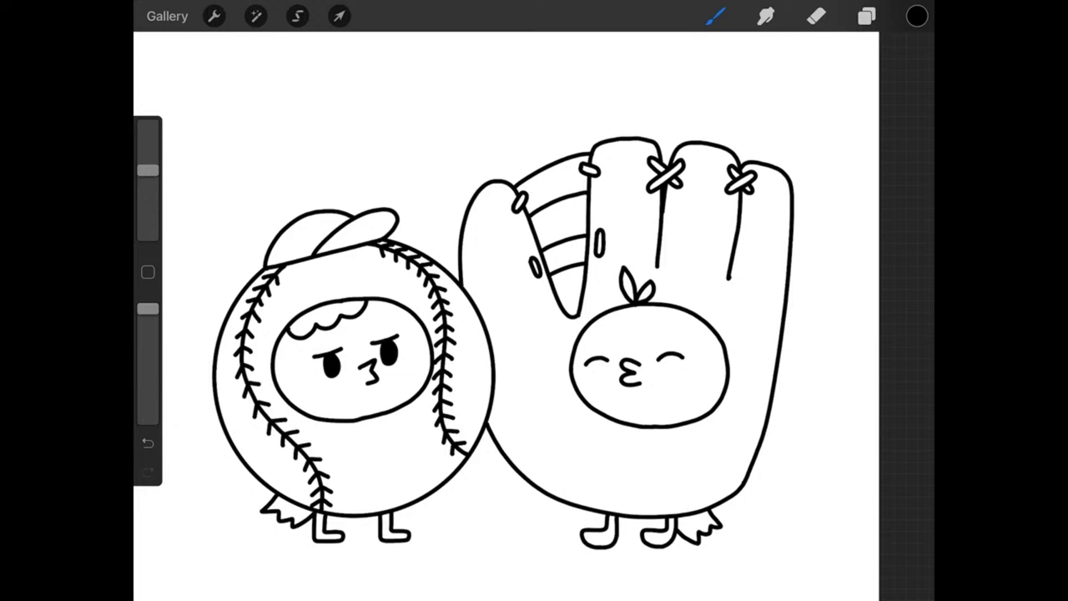
pyautogui.scroll(-3, 501, 301)
pyautogui.scroll(-2, 501, 301)
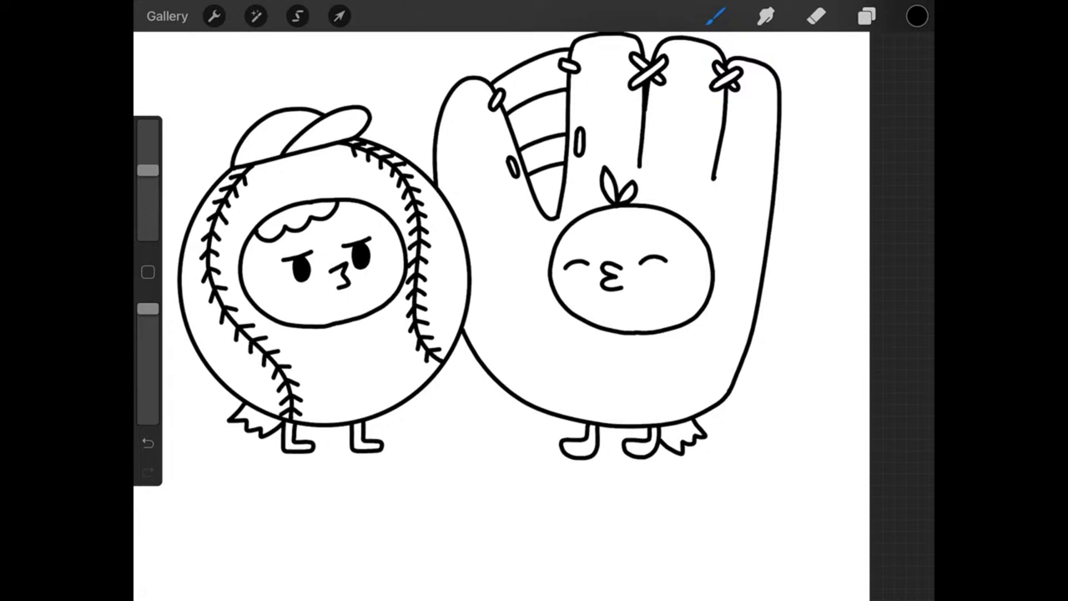
pyautogui.scroll(2, 501, 300)
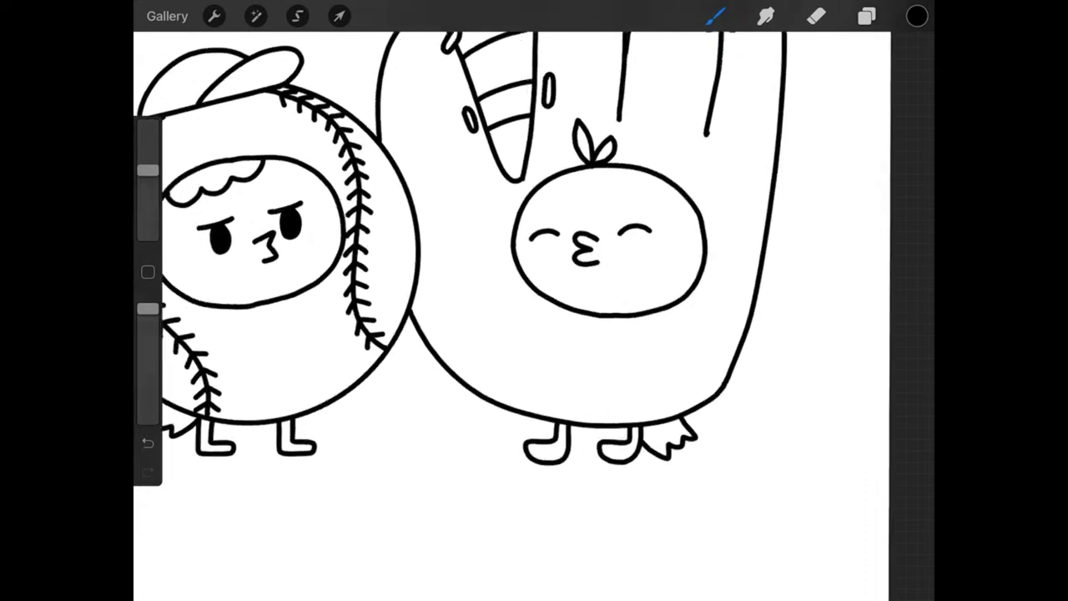
pyautogui.scroll(1, 501, 300)
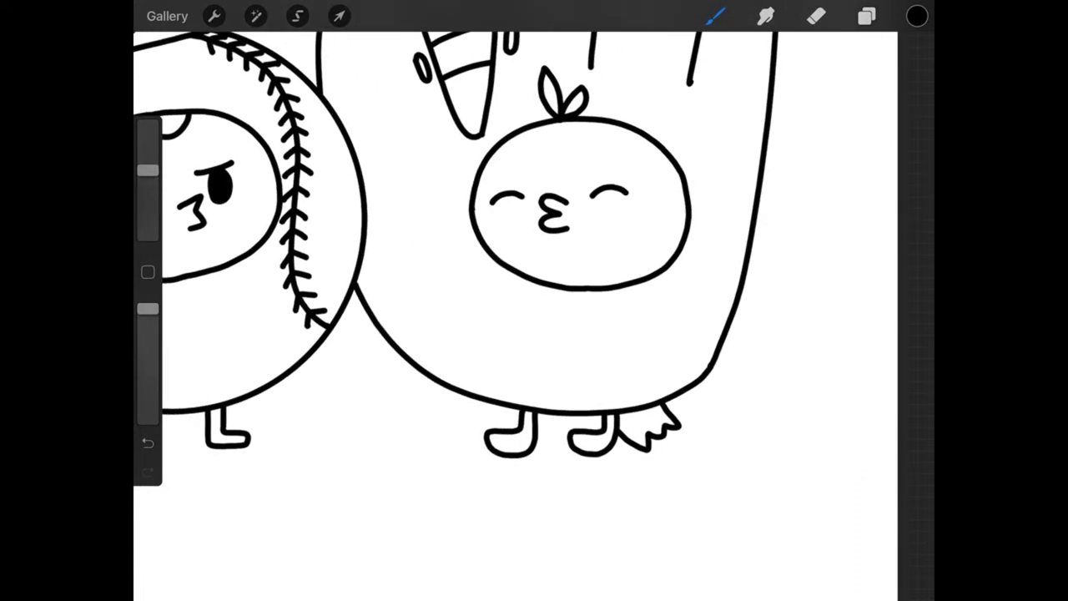
pyautogui.click(715, 16)
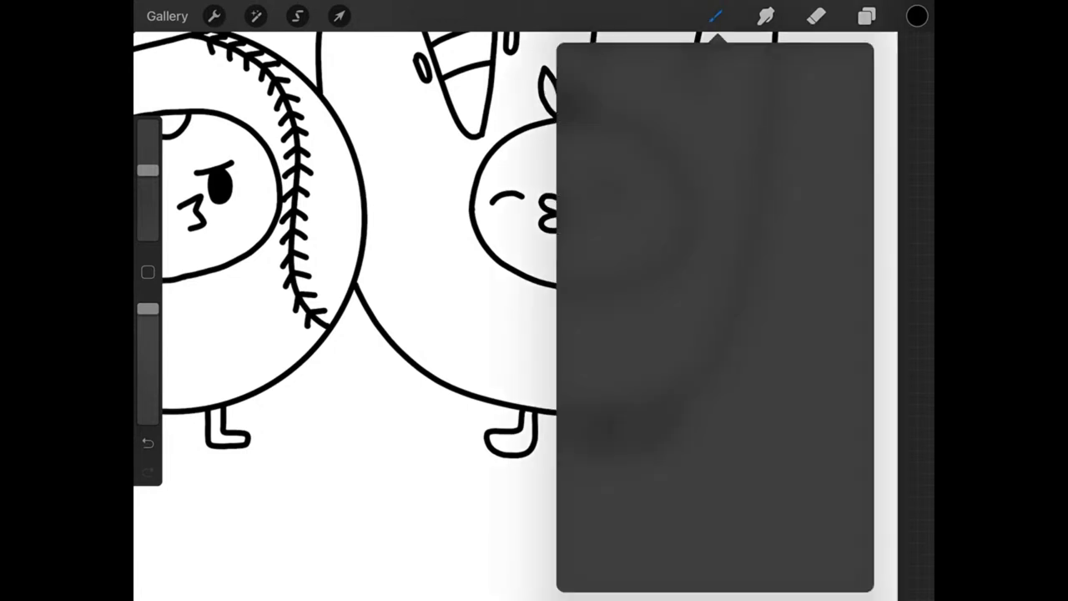
pyautogui.click(868, 16)
pyautogui.click(900, 68)
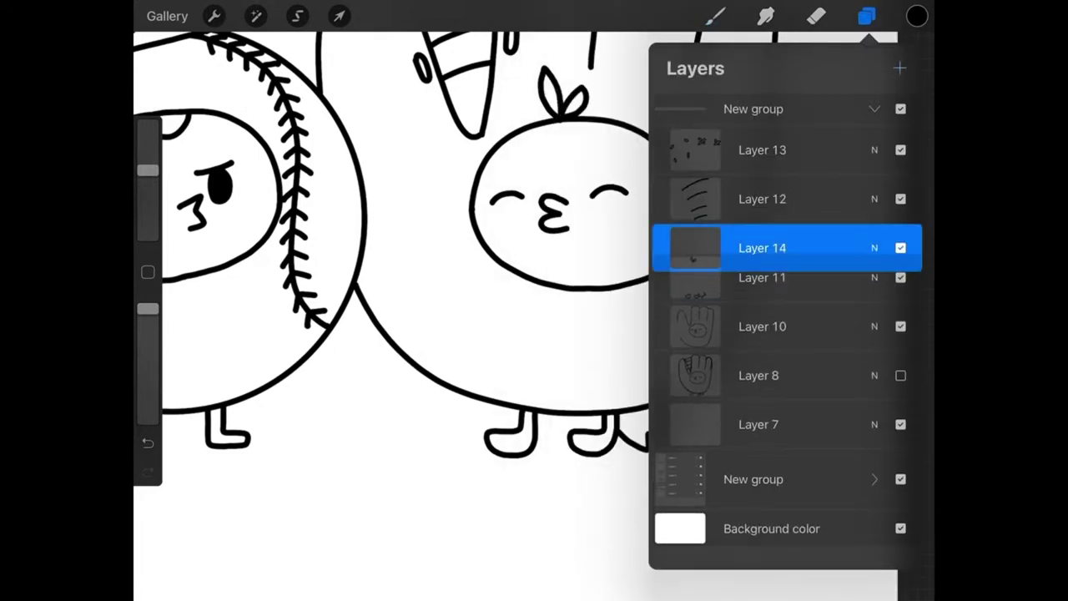
pyautogui.click(716, 16)
pyautogui.click(775, 200)
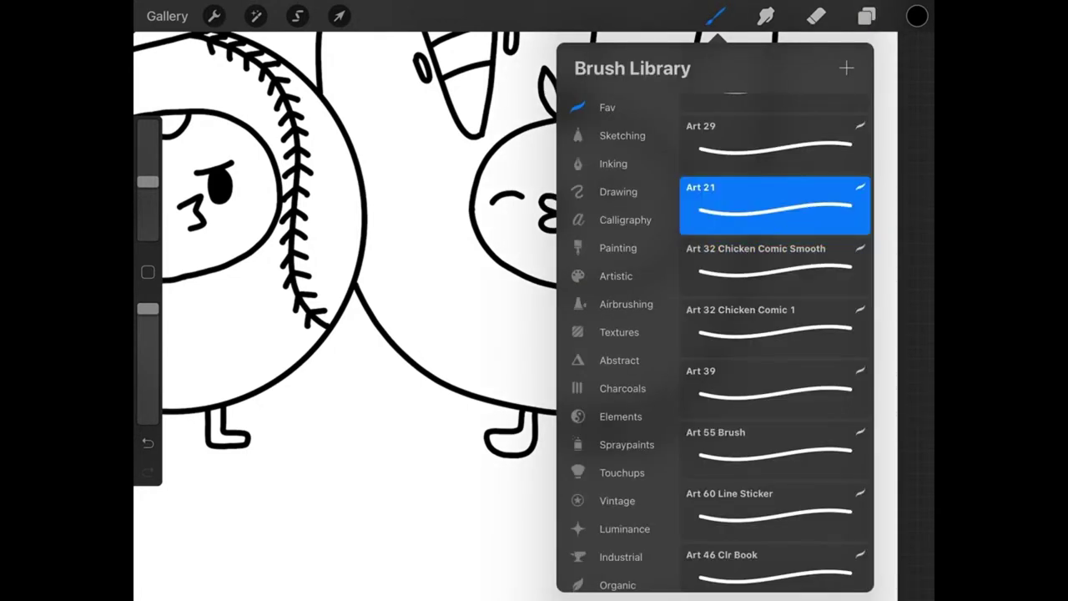
pyautogui.click(715, 15)
pyautogui.scroll(2, 534, 301)
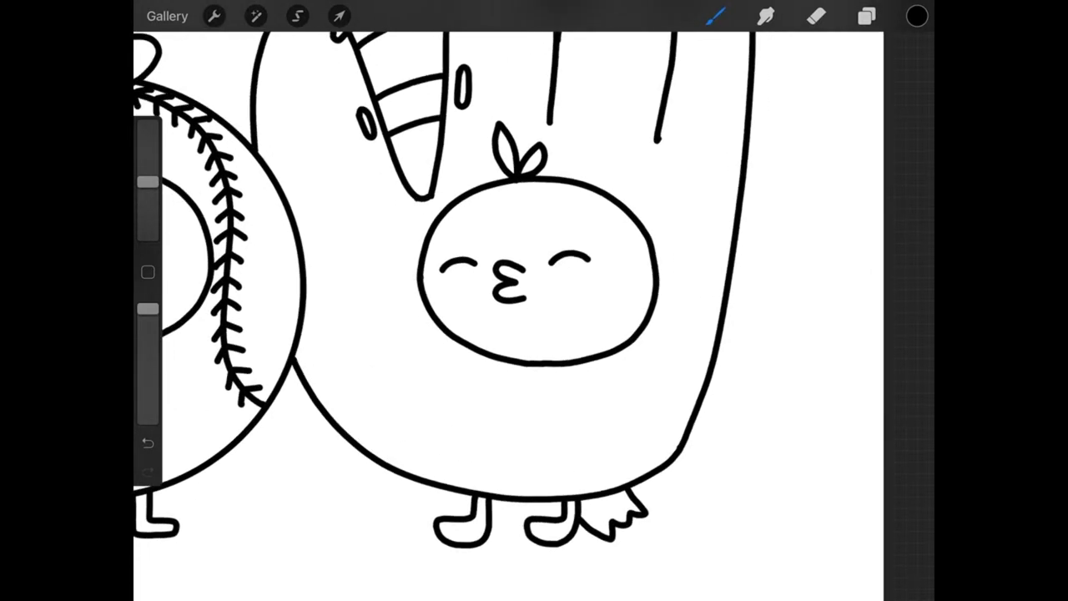
pyautogui.moveTo(418, 202); pyautogui.dragTo(429, 229)
pyautogui.moveTo(609, 354)
pyautogui.mouseDown()
pyautogui.moveTo(643, 356)
pyautogui.moveTo(676, 384)
pyautogui.moveTo(688, 426)
pyautogui.mouseUp()
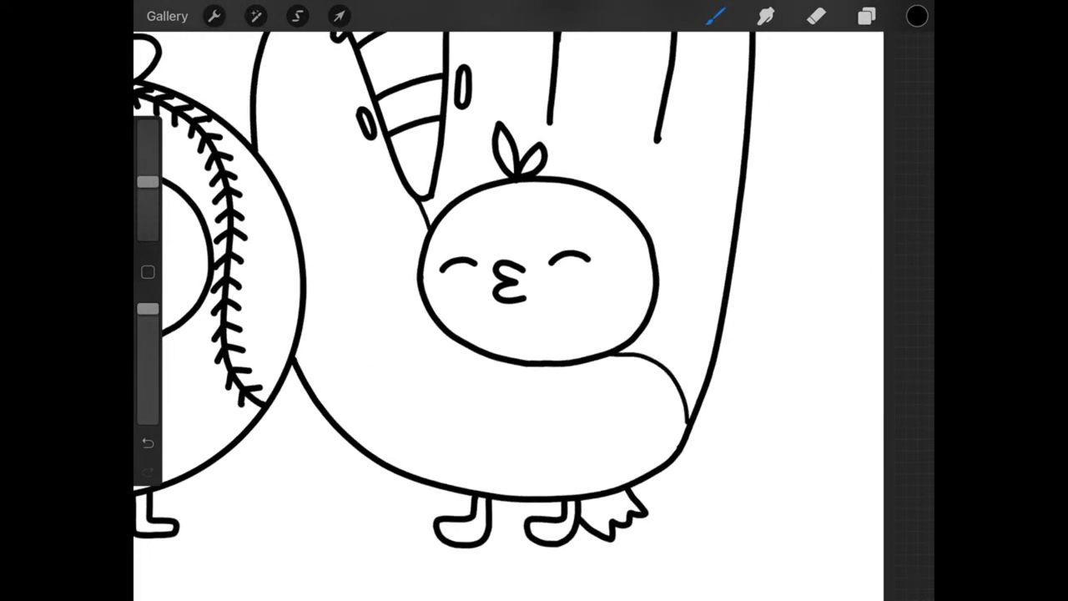
pyautogui.scroll(3, 534, 301)
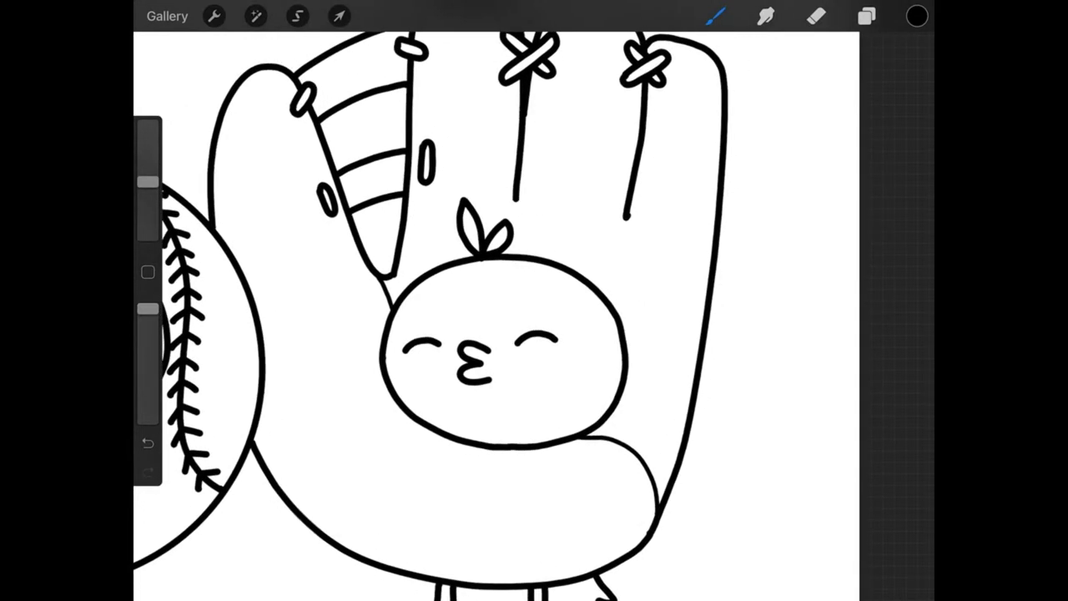
pyautogui.moveTo(626, 219)
pyautogui.mouseDown()
pyautogui.moveTo(626, 265)
pyautogui.moveTo(659, 317)
pyautogui.moveTo(702, 322)
pyautogui.mouseUp()
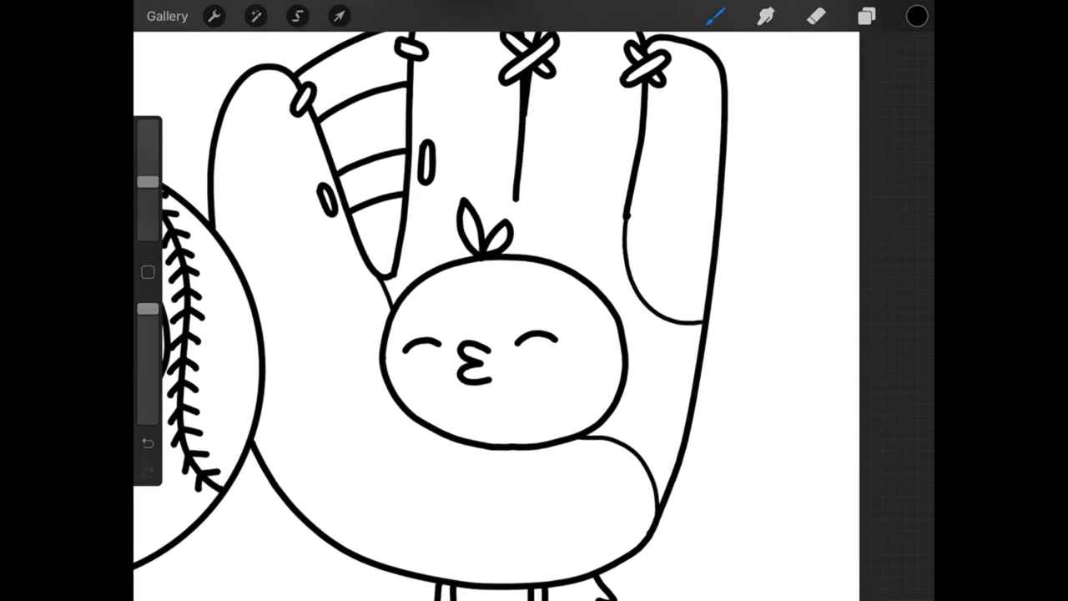
pyautogui.scroll(-2, 430, 315)
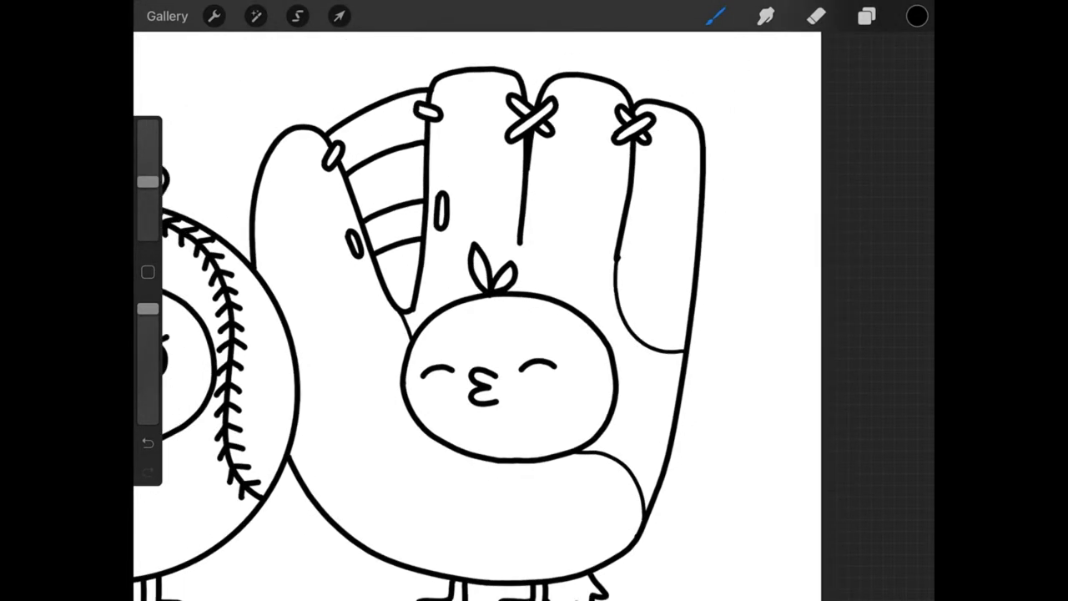
pyautogui.scroll(-3, 451, 317)
pyautogui.click(867, 16)
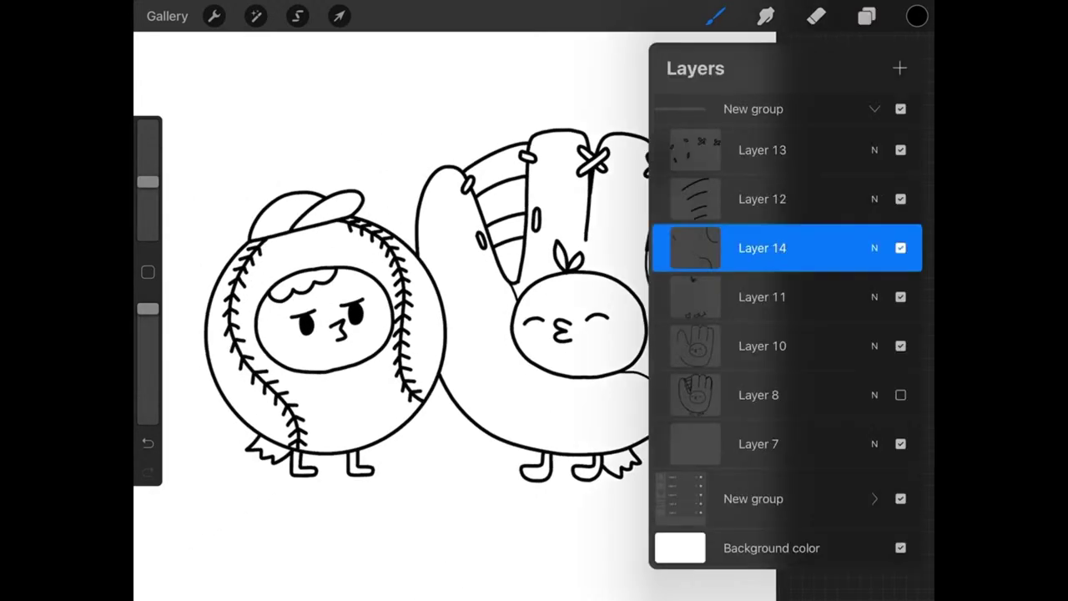
pyautogui.moveTo(835, 246); pyautogui.dragTo(718, 245)
pyautogui.click(893, 246)
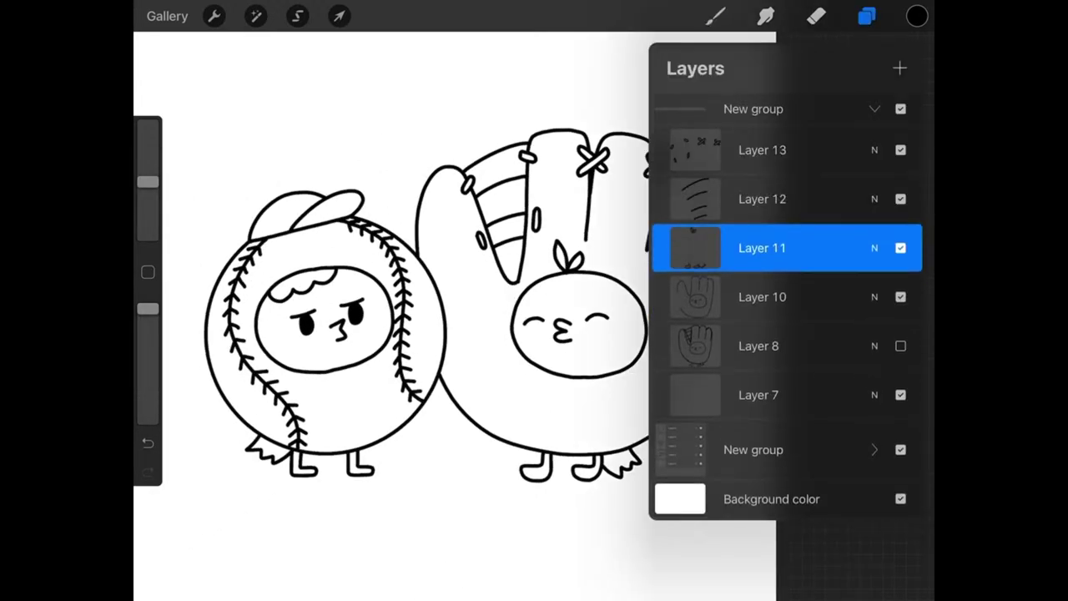
pyautogui.click(868, 16)
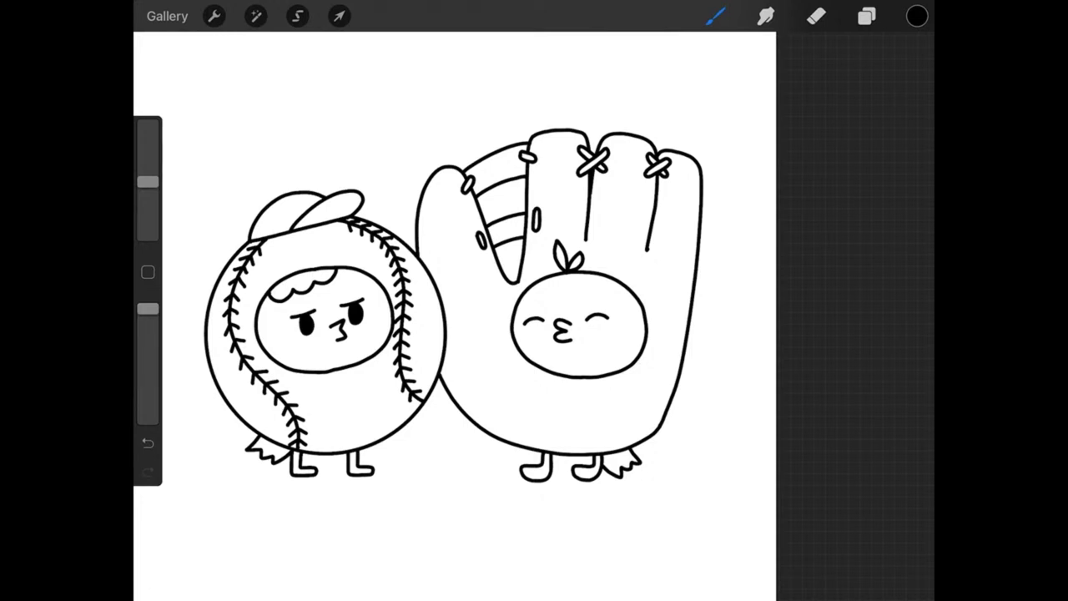
pyautogui.click(717, 16)
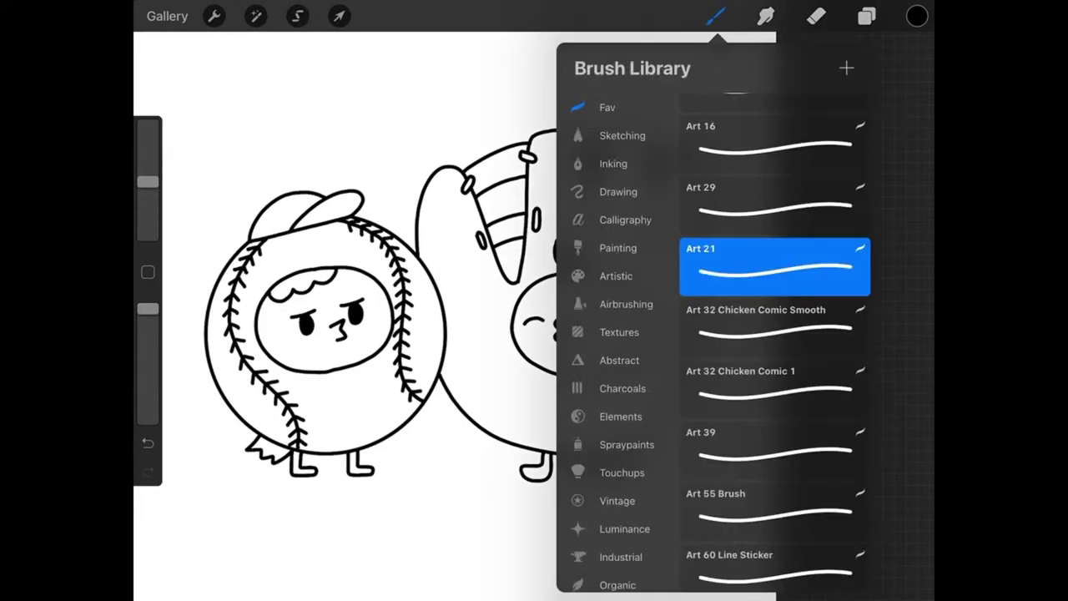
pyautogui.click(775, 389)
pyautogui.click(775, 328)
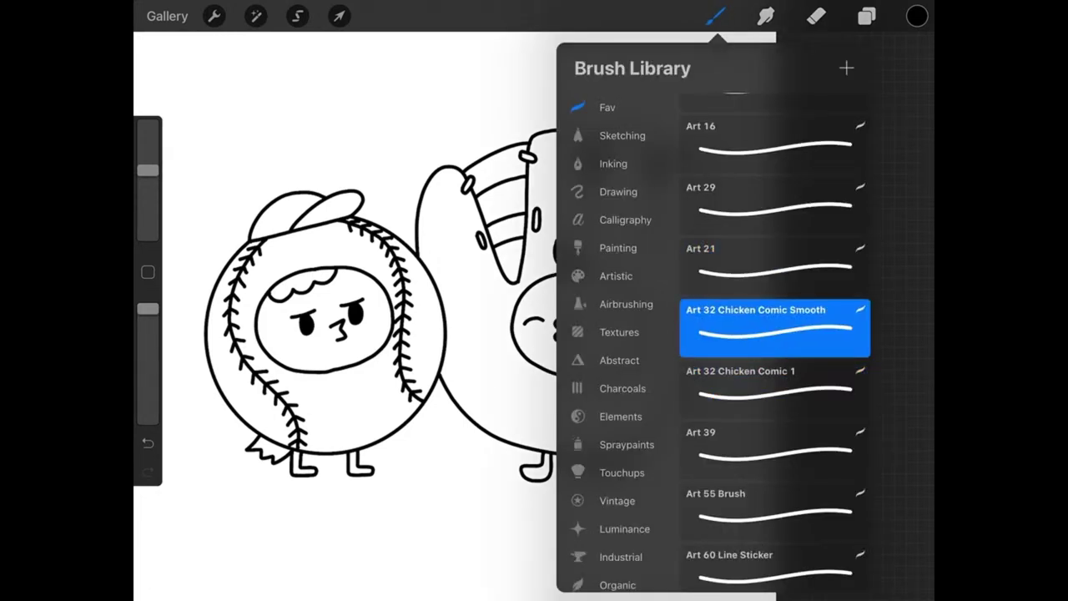
pyautogui.click(868, 16)
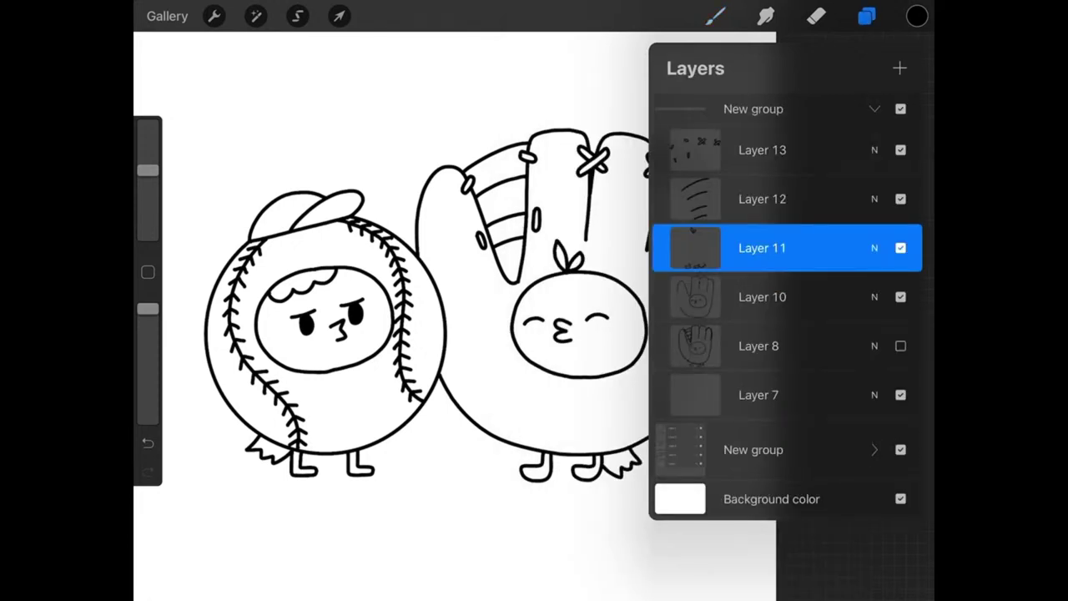
pyautogui.click(762, 150)
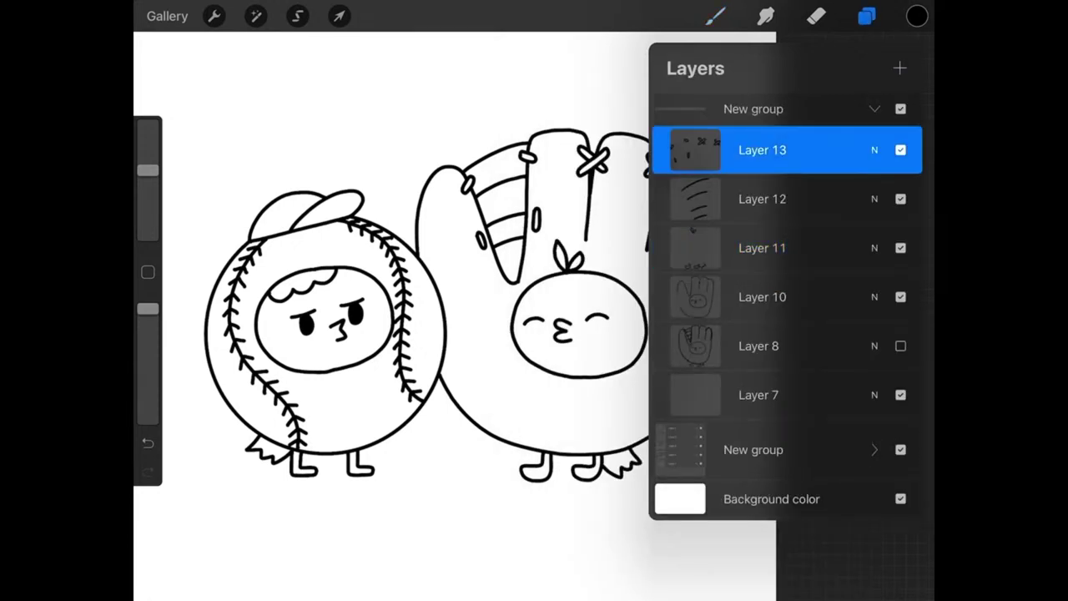
pyautogui.click(867, 16)
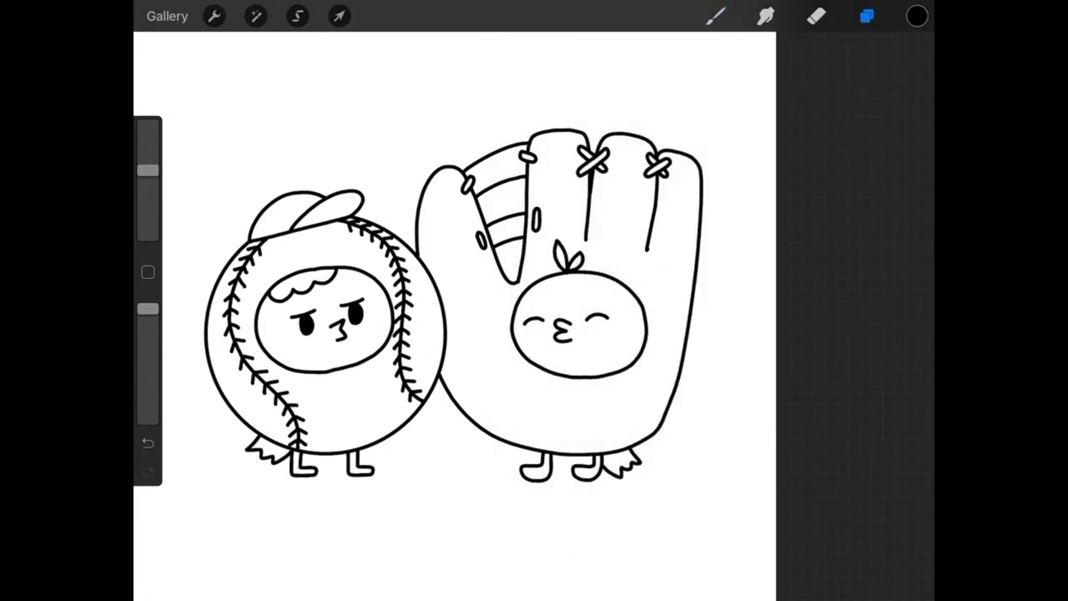
pyautogui.click(715, 16)
pyautogui.scroll(5, 451, 93)
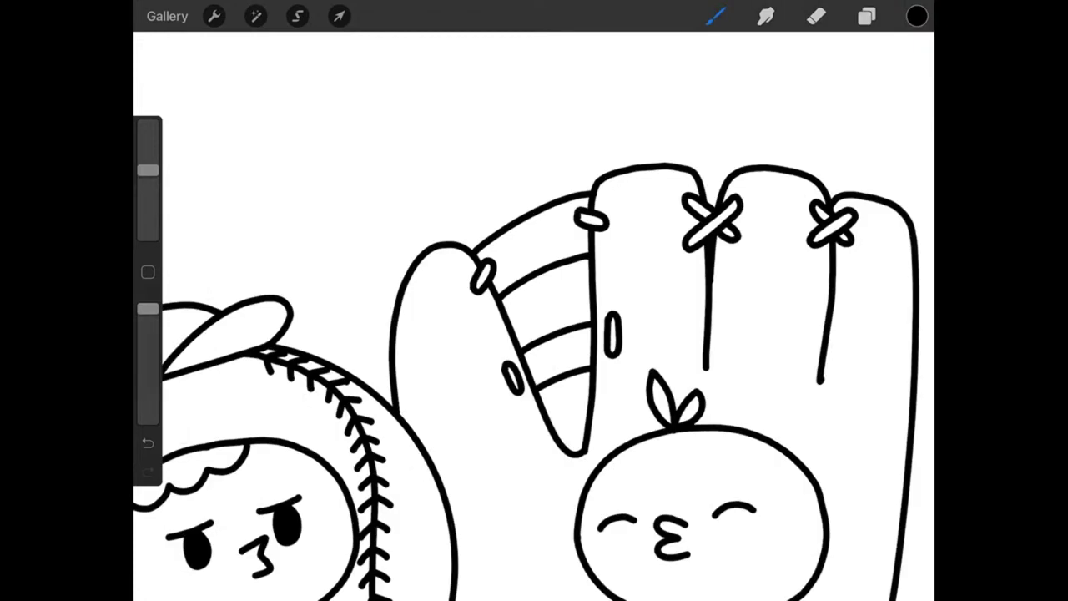
# - Draw the cap's brim across the glove's top finger and its rounded crown
pyautogui.scroll(2, 534, 373)
pyautogui.moveTo(653, 175); pyautogui.dragTo(766, 169)
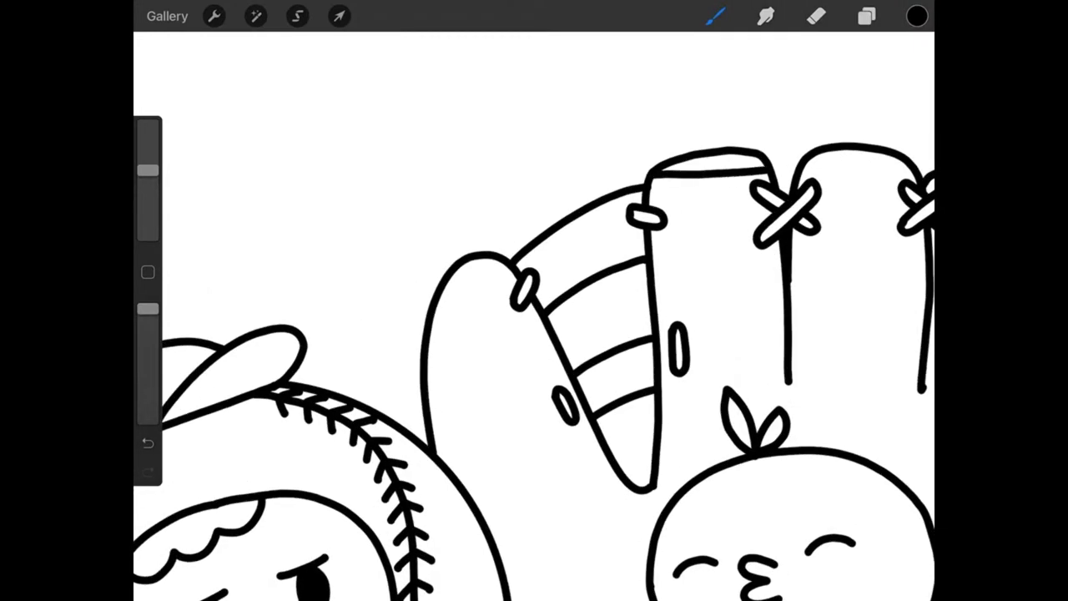
pyautogui.moveTo(649, 175)
pyautogui.mouseDown()
pyautogui.moveTo(611, 156)
pyautogui.moveTo(618, 133)
pyautogui.moveTo(668, 145)
pyautogui.mouseUp()
pyautogui.click(147, 442)
pyautogui.scroll(2, 535, 318)
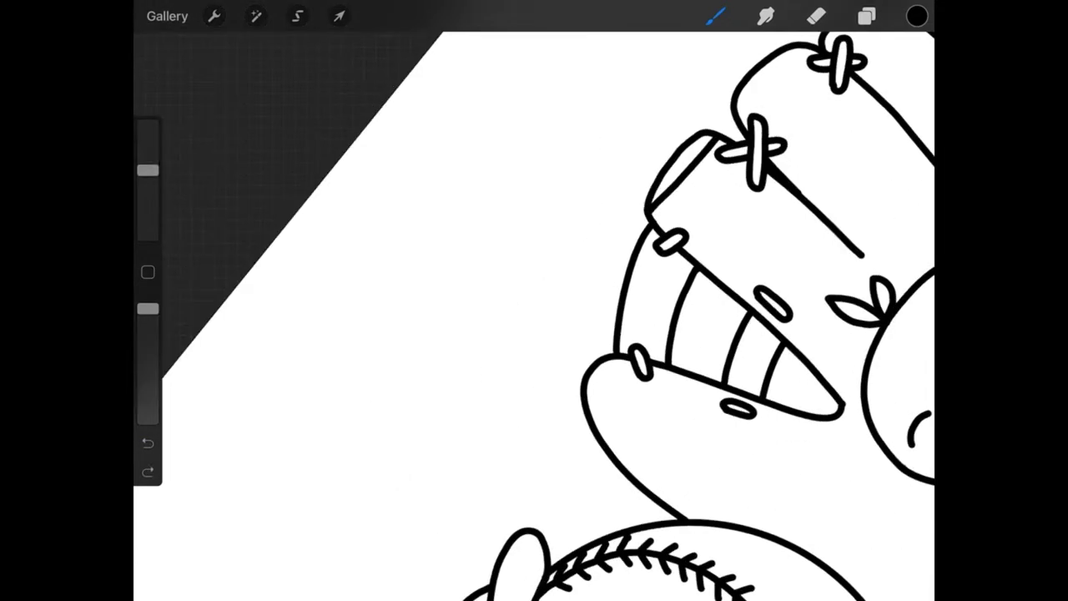
pyautogui.moveTo(645, 211)
pyautogui.mouseDown()
pyautogui.moveTo(609, 187)
pyautogui.moveTo(696, 156)
pyautogui.moveTo(613, 127)
pyautogui.moveTo(569, 155)
pyautogui.mouseUp()
pyautogui.scroll(2, 534, 317)
pyautogui.scroll(2, 535, 317)
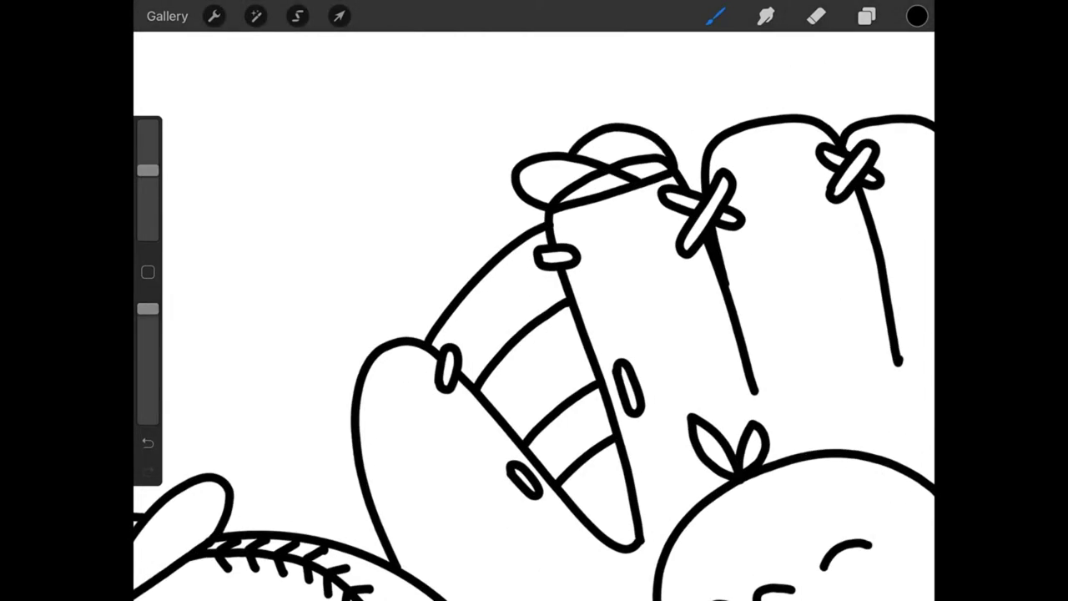
# - Add a Layer Mask to Layer 10 and erase the glove lines under the cap
pyautogui.click(867, 16)
pyautogui.click(762, 395)
pyautogui.click(762, 346)
pyautogui.click(695, 346)
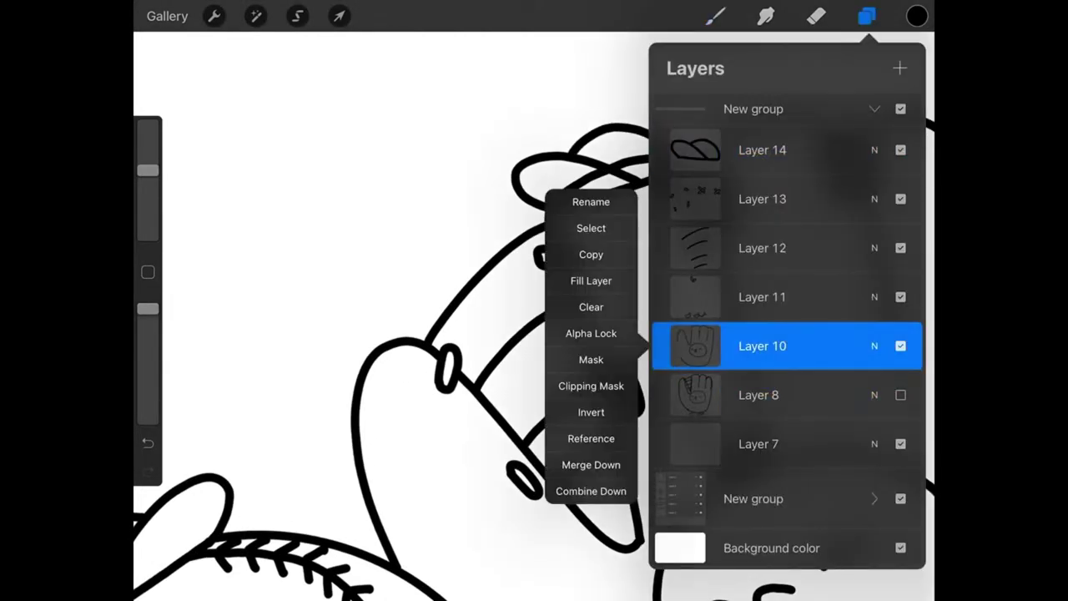
pyautogui.click(591, 359)
pyautogui.click(816, 16)
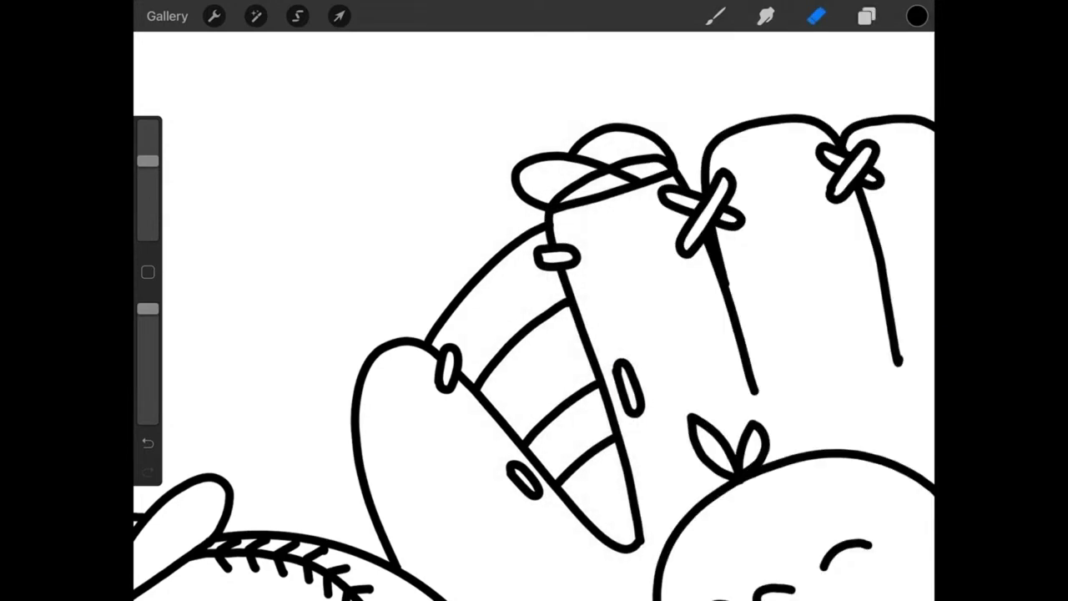
pyautogui.moveTo(567, 185)
pyautogui.mouseDown()
pyautogui.moveTo(638, 159)
pyautogui.moveTo(622, 165)
pyautogui.moveTo(670, 160)
pyautogui.mouseUp()
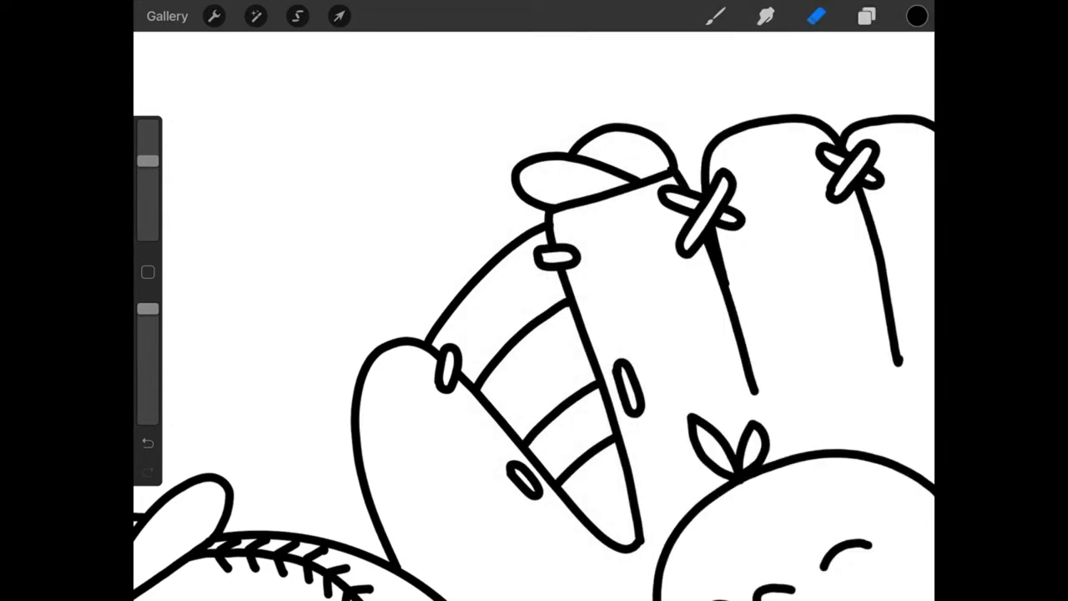
pyautogui.scroll(-5, 534, 334)
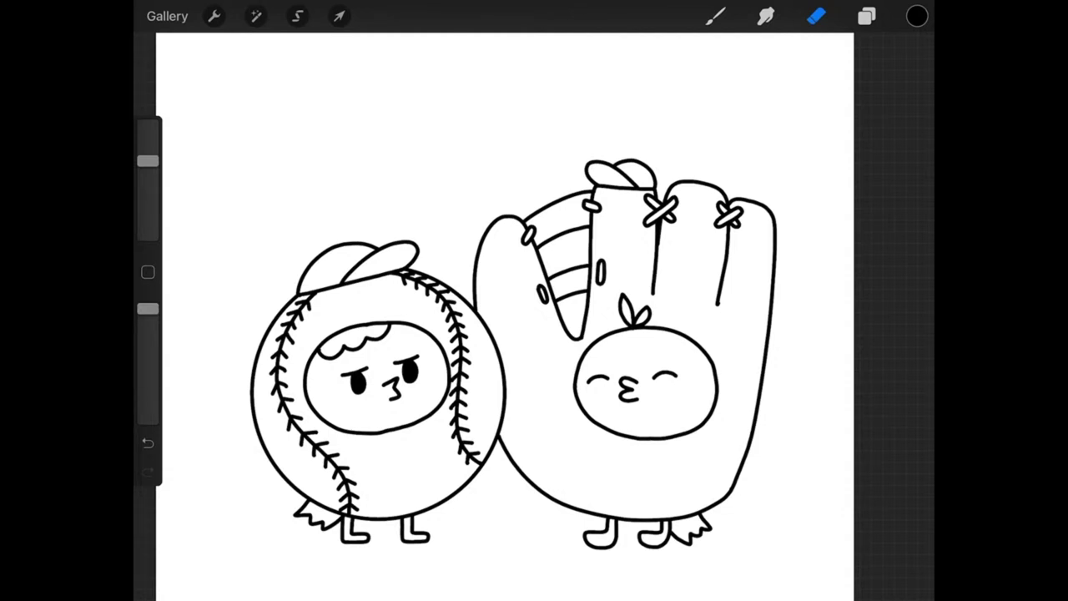
pyautogui.scroll(-3, 505, 317)
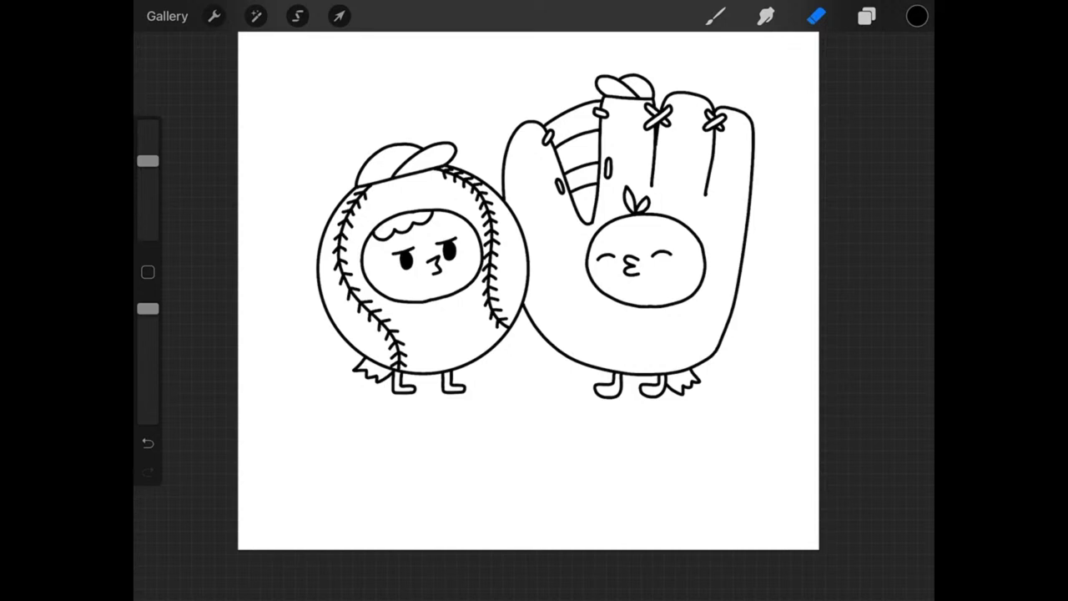
# - Delete Layers 8 and 7 from the layer list
pyautogui.click(867, 16)
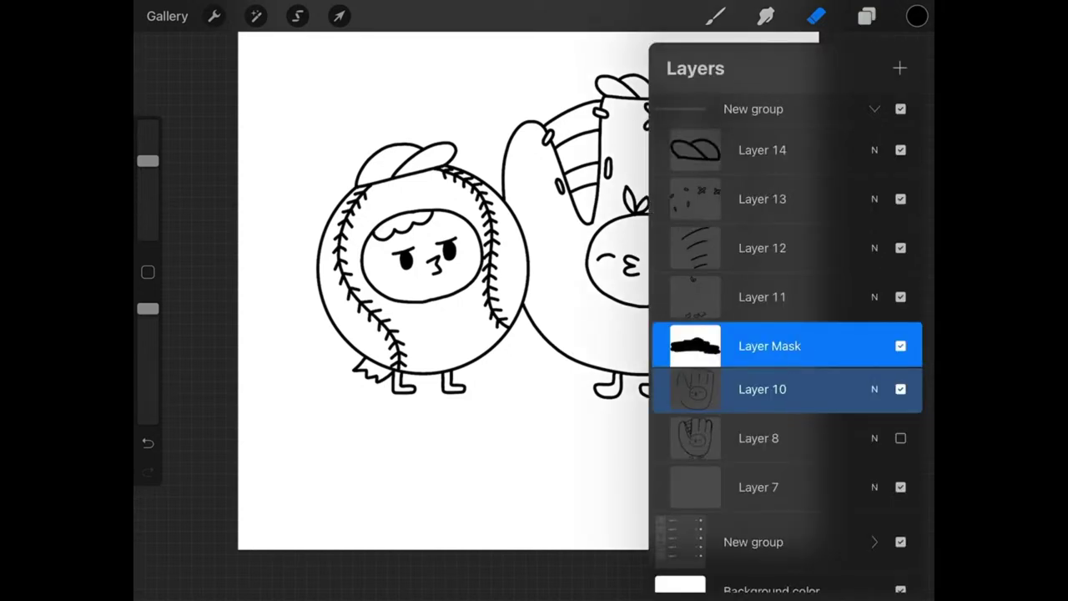
pyautogui.moveTo(835, 438); pyautogui.dragTo(727, 438)
pyautogui.click(898, 438)
pyautogui.moveTo(834, 438); pyautogui.dragTo(734, 438)
pyautogui.click(897, 438)
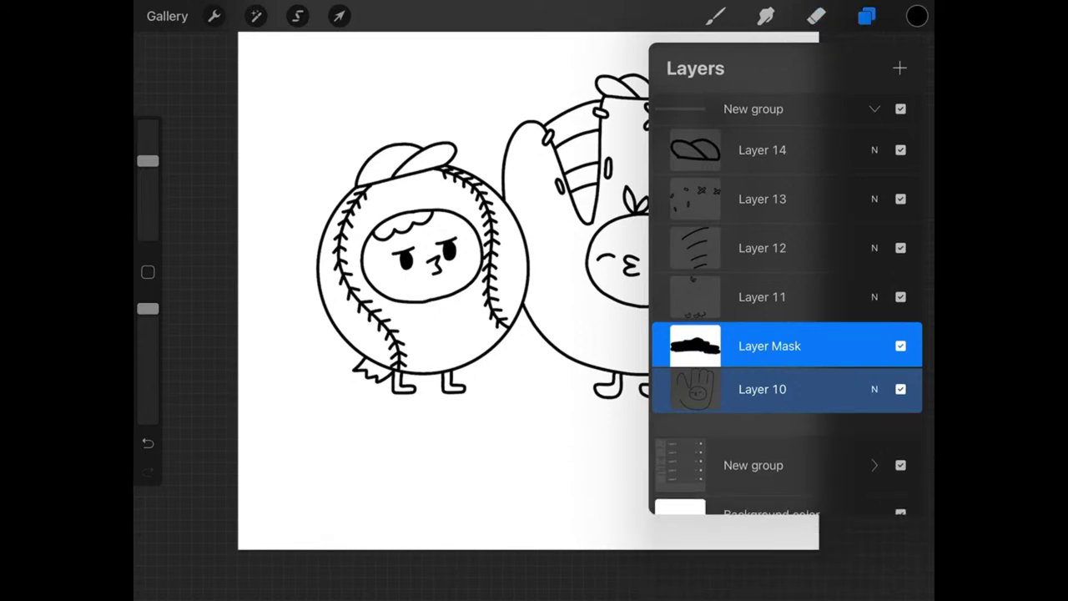
# - Select both layer groups and nudge the whole drawing slightly left and down
pyautogui.click(875, 109)
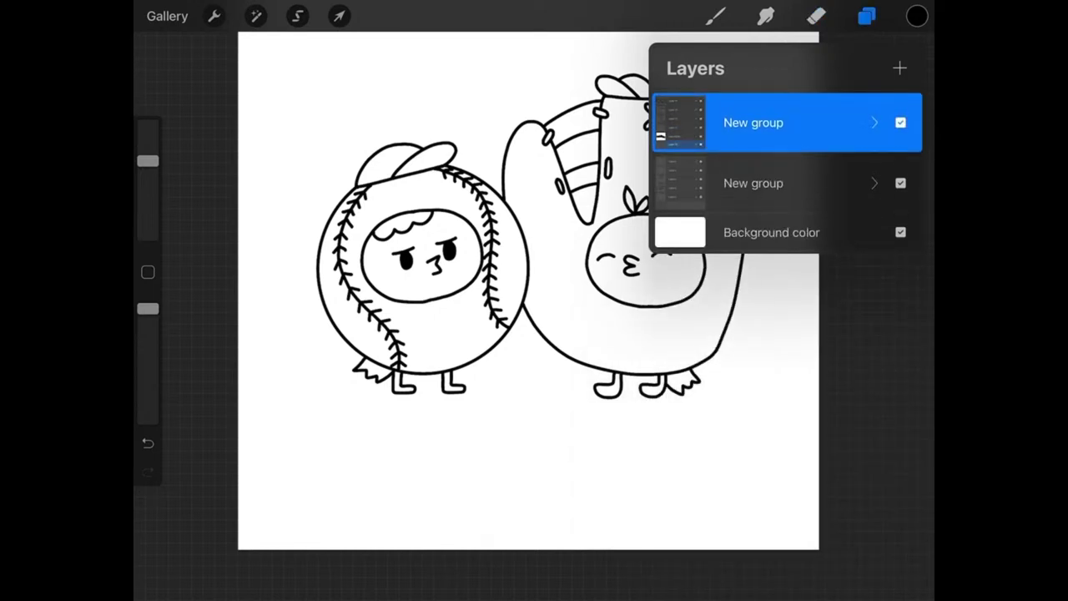
pyautogui.moveTo(727, 183); pyautogui.dragTo(835, 182)
pyautogui.click(817, 16)
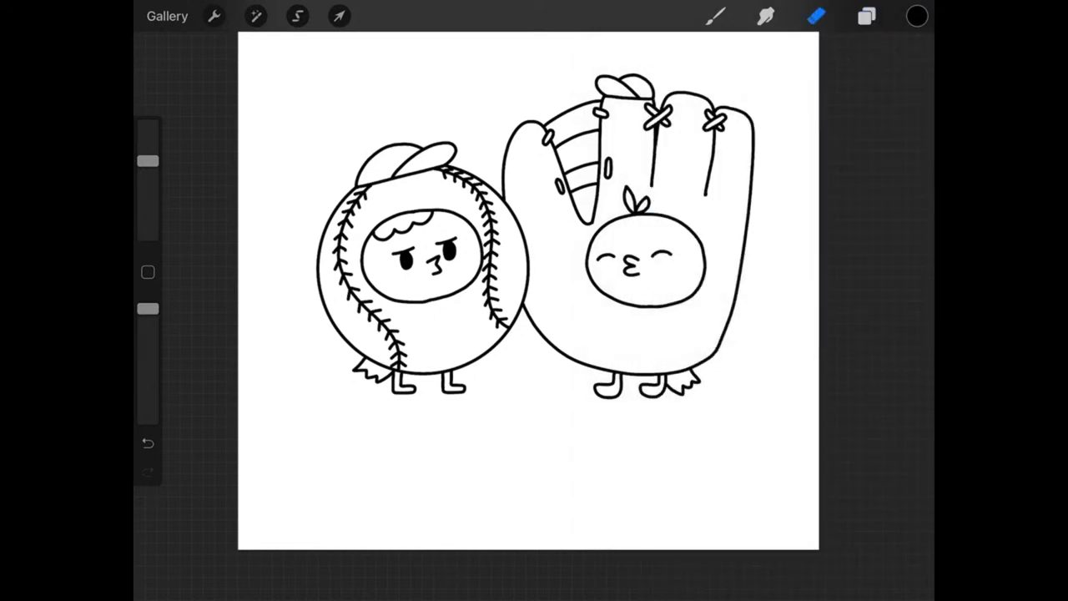
pyautogui.scroll(-2, 534, 293)
pyautogui.click(338, 15)
pyautogui.moveTo(568, 276); pyautogui.dragTo(551, 292)
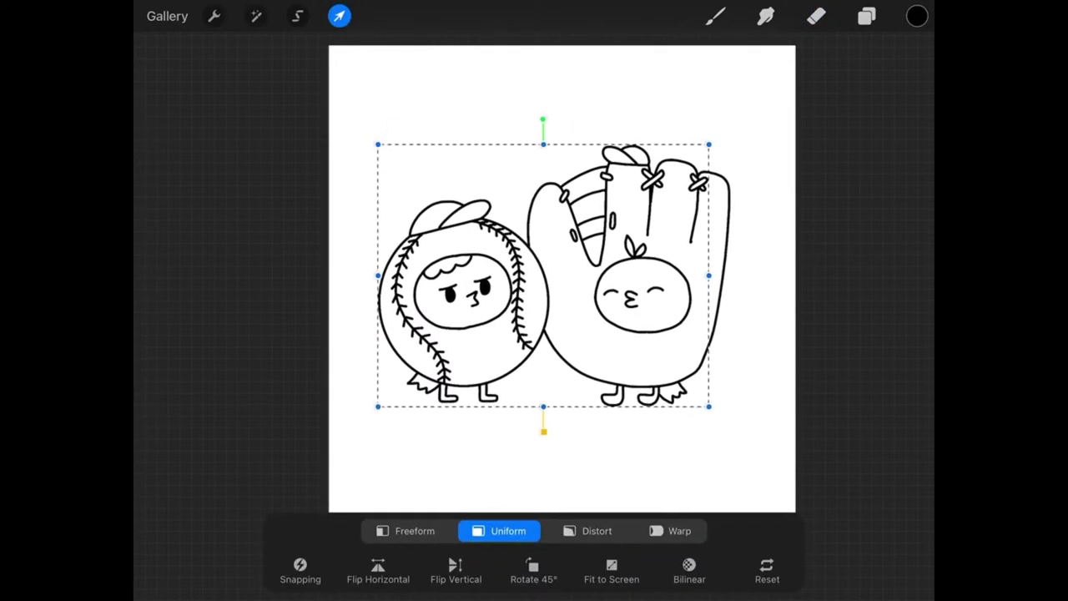
pyautogui.click(868, 16)
pyautogui.click(817, 16)
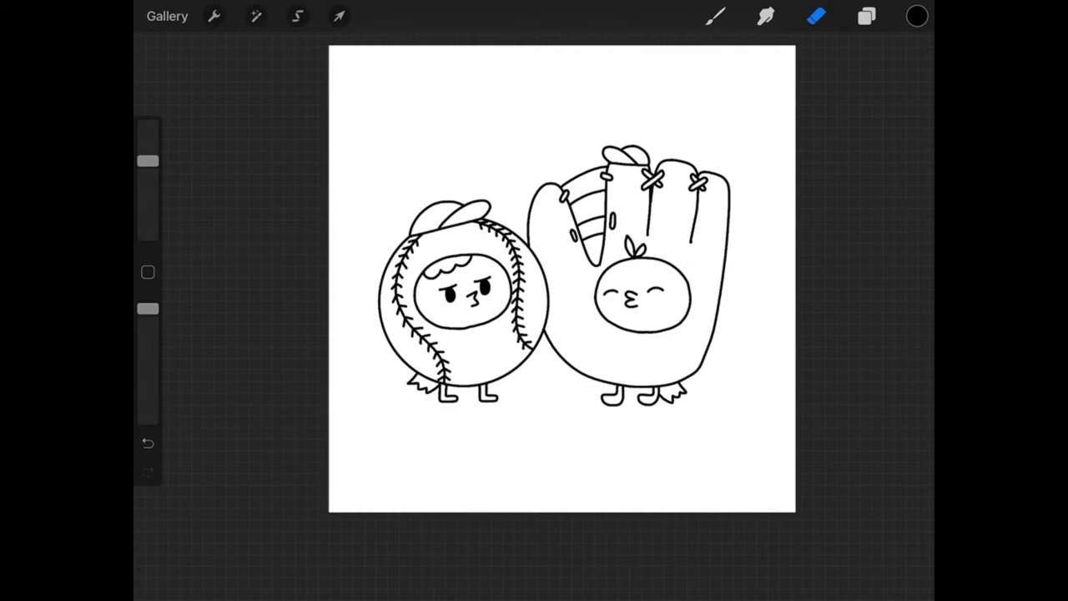
# - Clear the group selection and add two empty layers, Layers 14 and 15
pyautogui.click(868, 16)
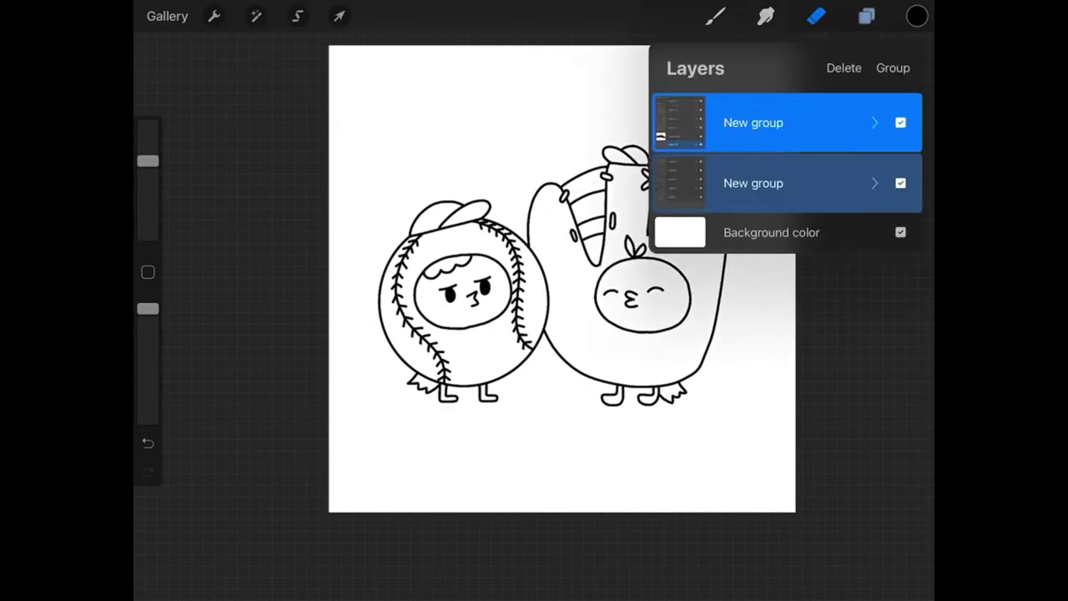
pyautogui.click(753, 122)
pyautogui.click(900, 68)
pyautogui.click(900, 68)
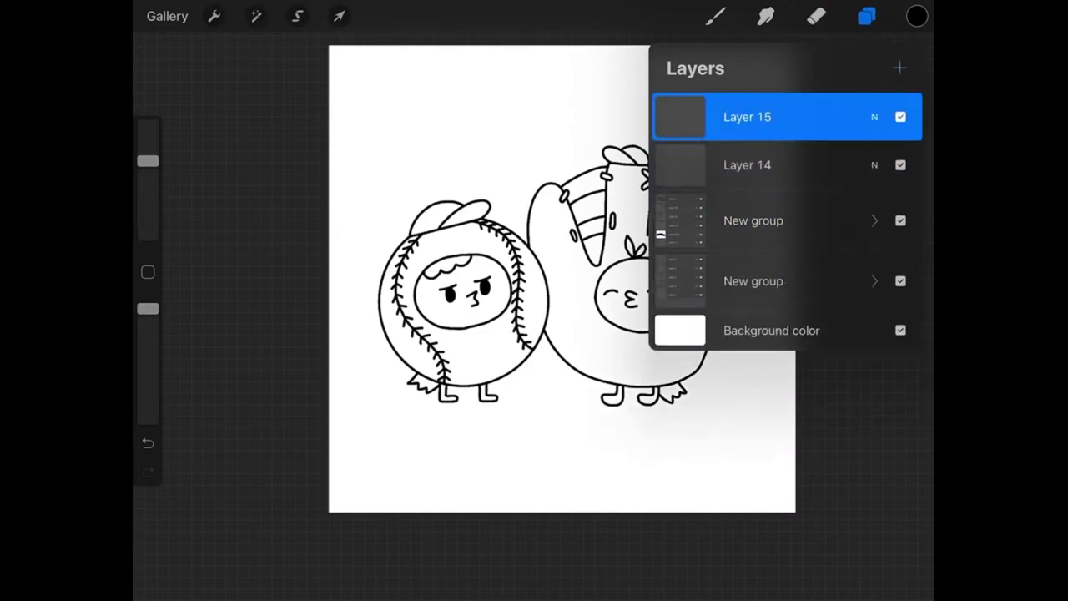
pyautogui.click(680, 117)
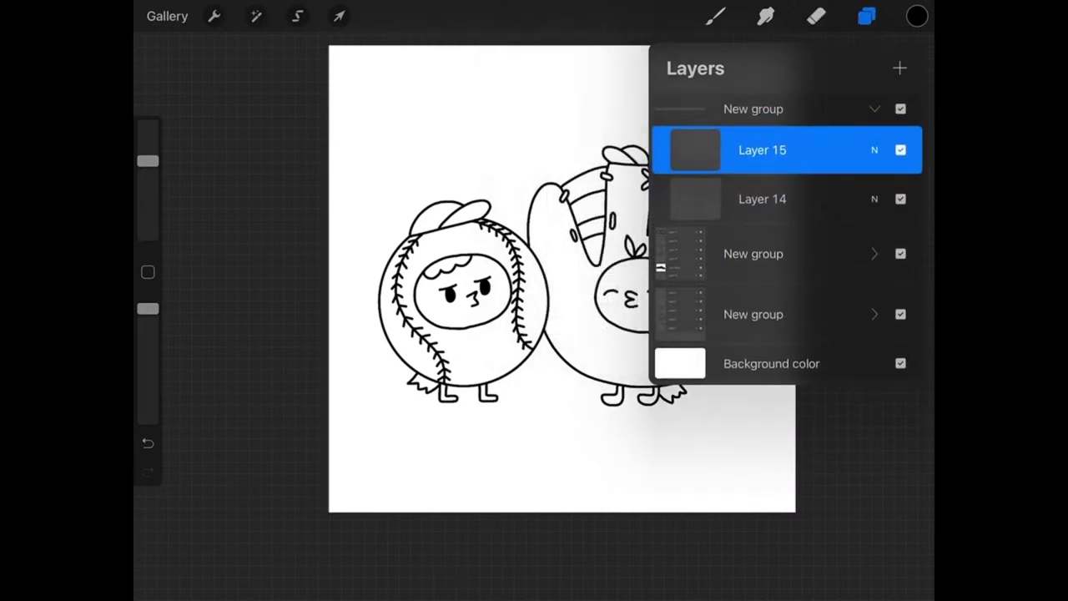
pyautogui.click(816, 15)
pyautogui.scroll(3, 418, 234)
pyautogui.scroll(2, 401, 233)
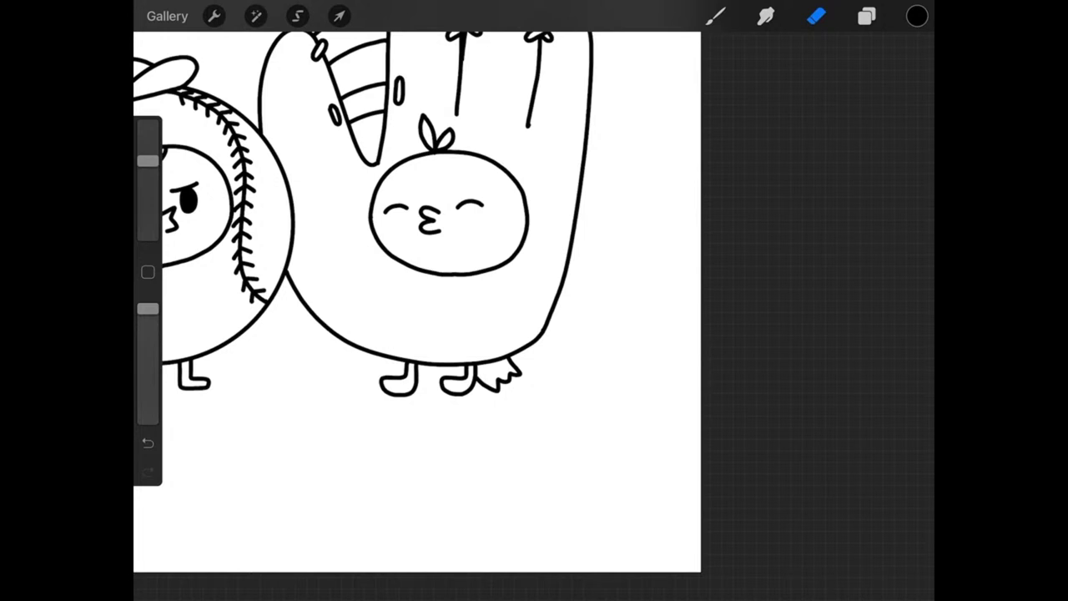
pyautogui.scroll(2, 417, 234)
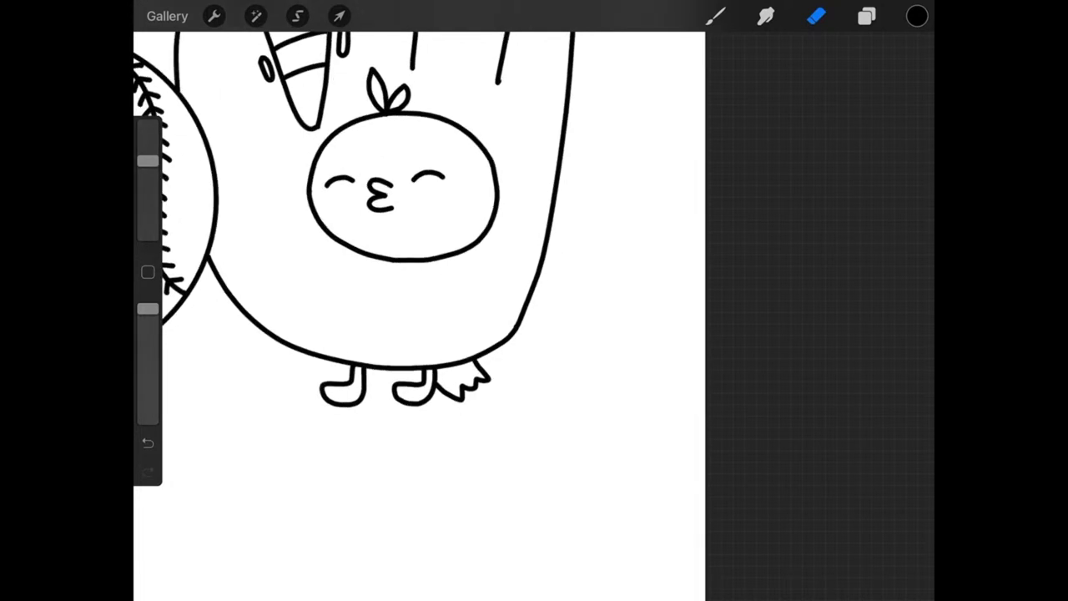
# - Draw the bunny's round head and two tall ears beside the glove
pyautogui.click(716, 16)
pyautogui.moveTo(564, 242)
pyautogui.mouseDown()
pyautogui.moveTo(586, 182)
pyautogui.moveTo(599, 216)
pyautogui.moveTo(593, 242)
pyautogui.moveTo(624, 246)
pyautogui.moveTo(641, 194)
pyautogui.moveTo(660, 220)
pyautogui.moveTo(652, 250)
pyautogui.mouseUp()
pyautogui.moveTo(564, 240)
pyautogui.mouseDown()
pyautogui.moveTo(513, 268)
pyautogui.moveTo(526, 325)
pyautogui.moveTo(544, 334)
pyautogui.mouseUp()
pyautogui.moveTo(651, 251)
pyautogui.mouseDown()
pyautogui.moveTo(676, 321)
pyautogui.moveTo(636, 348)
pyautogui.mouseUp()
pyautogui.scroll(-2, 418, 250)
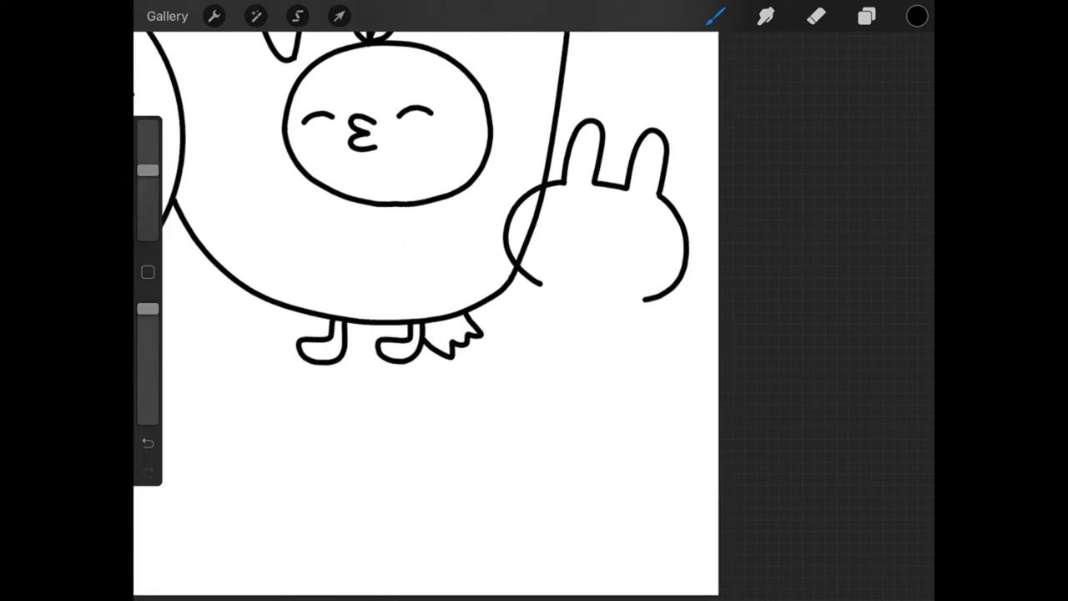
# - Add the bunny's body with raised arm, round tail, belly paw, dot eyes and open mouth
pyautogui.moveTo(543, 283)
pyautogui.mouseDown()
pyautogui.moveTo(524, 300)
pyautogui.moveTo(536, 343)
pyautogui.moveTo(554, 361)
pyautogui.moveTo(616, 357)
pyautogui.moveTo(616, 371)
pyautogui.moveTo(643, 342)
pyautogui.moveTo(644, 299)
pyautogui.mouseUp()
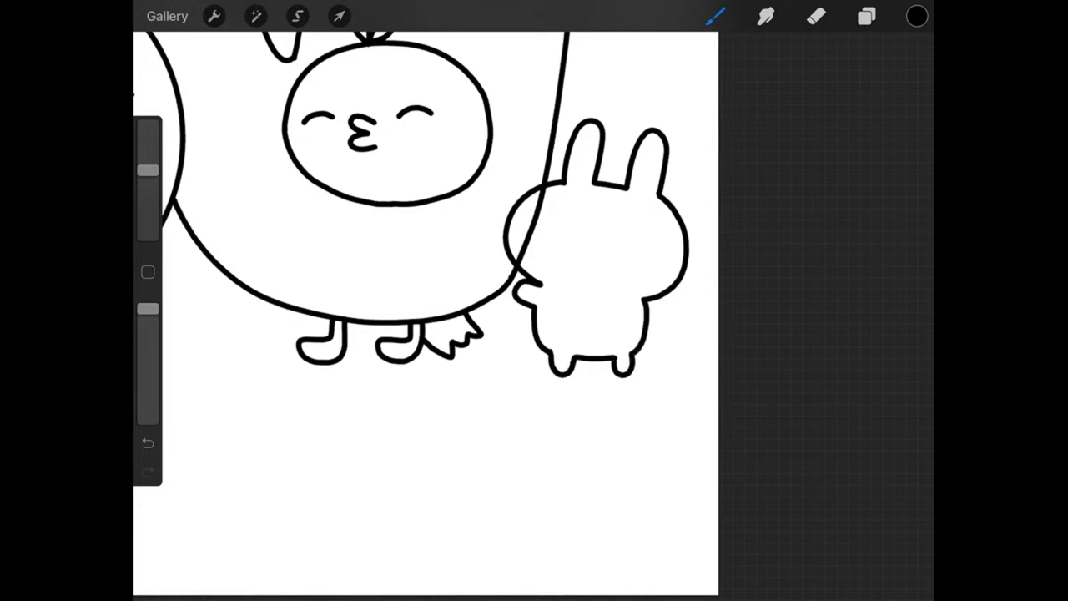
pyautogui.moveTo(639, 357)
pyautogui.mouseDown()
pyautogui.moveTo(665, 347)
pyautogui.moveTo(648, 334)
pyautogui.mouseUp()
pyautogui.moveTo(621, 299)
pyautogui.mouseDown()
pyautogui.moveTo(598, 312)
pyautogui.moveTo(621, 318)
pyautogui.mouseUp()
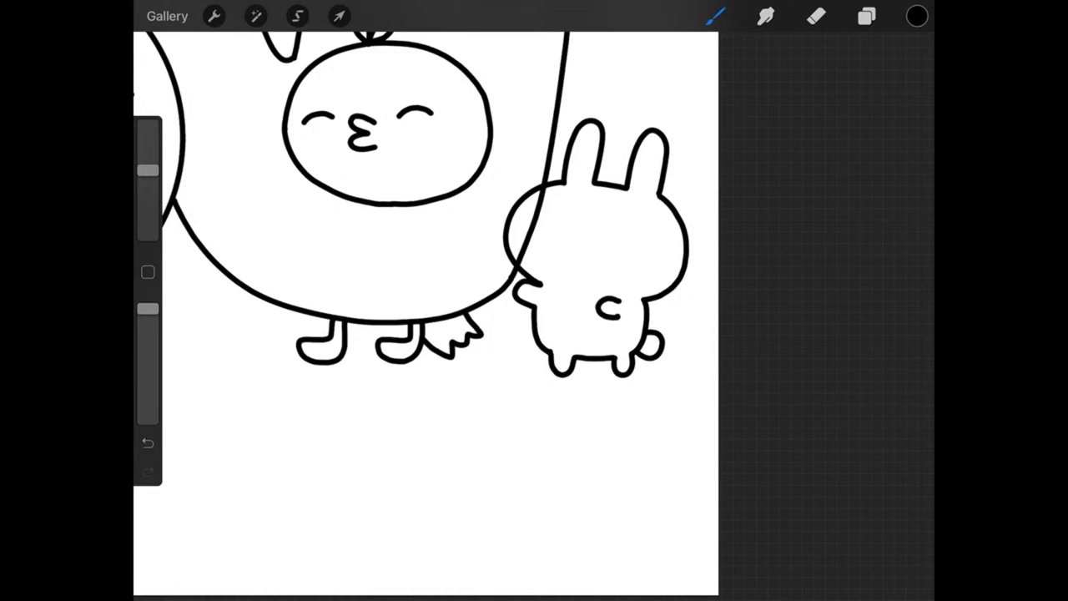
pyautogui.moveTo(543, 231); pyautogui.dragTo(614, 244)
pyautogui.moveTo(556, 245)
pyautogui.mouseDown()
pyautogui.moveTo(579, 245)
pyautogui.moveTo(568, 264)
pyautogui.moveTo(558, 249)
pyautogui.mouseUp()
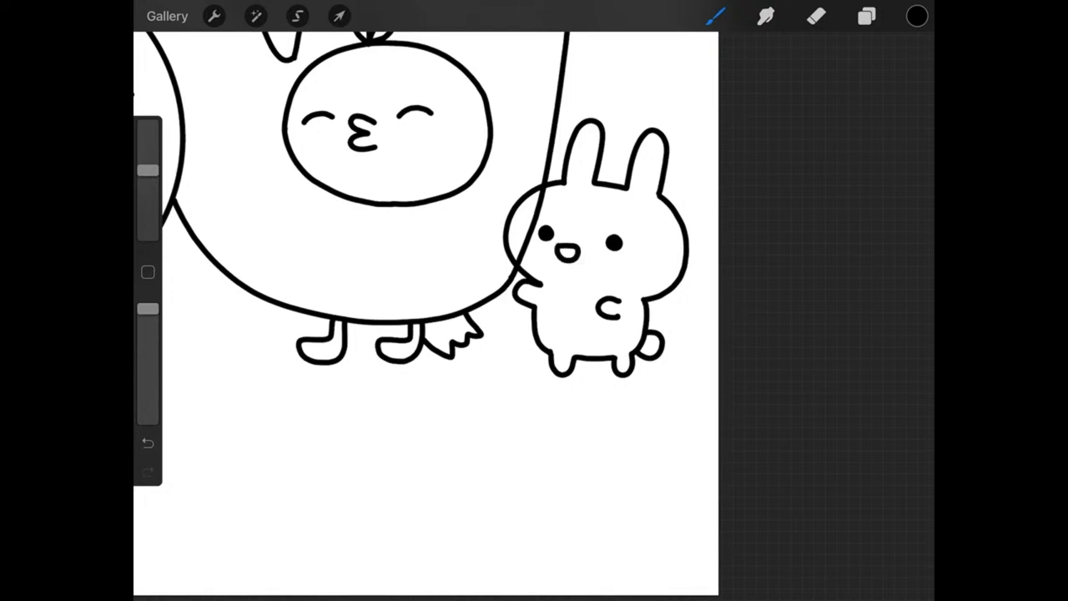
pyautogui.scroll(2, 501, 293)
# - On a new Layer 17, sketch a tiny cap on the bunny's right ear, undoing messy strokes
pyautogui.click(868, 16)
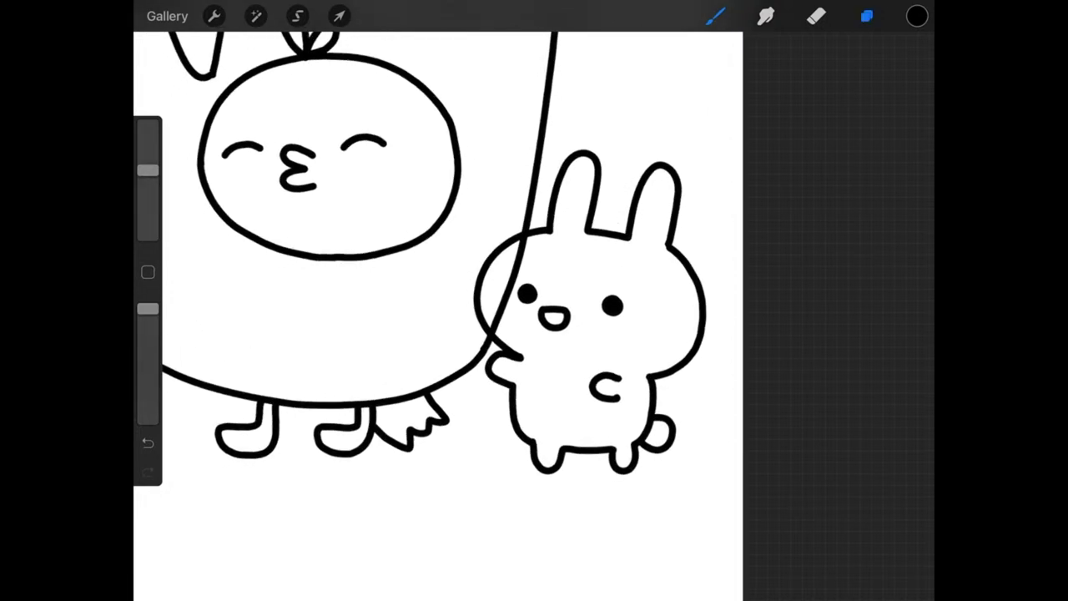
pyautogui.click(900, 68)
pyautogui.click(867, 15)
pyautogui.scroll(1, 501, 292)
pyautogui.hscroll(1, 501, 292)
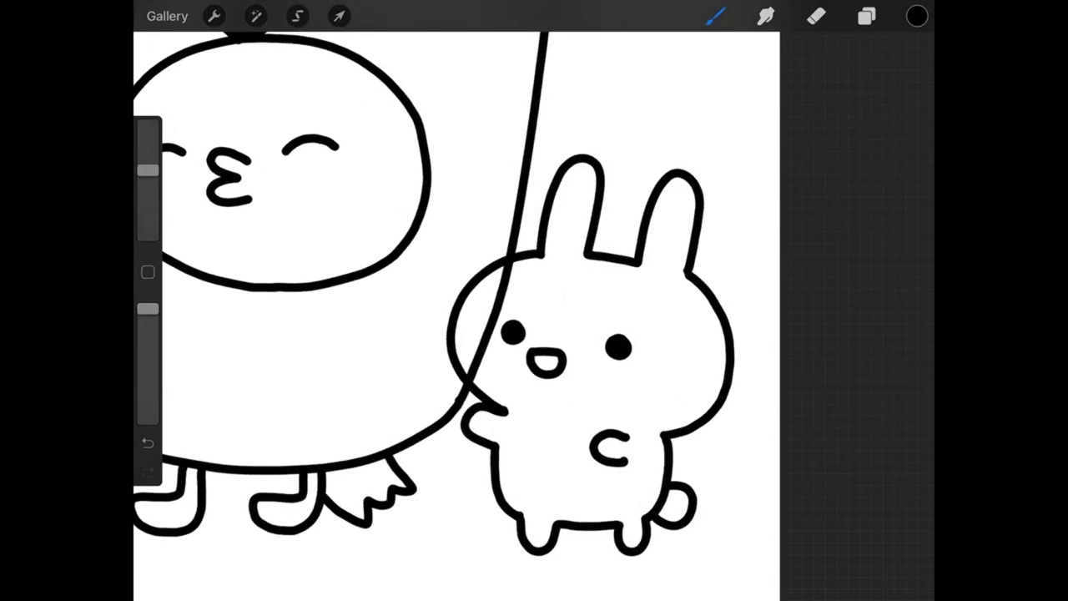
pyautogui.moveTo(665, 186); pyautogui.dragTo(696, 195)
pyautogui.hotkey('ctrl', 'z')
pyautogui.moveTo(633, 179)
pyautogui.mouseDown()
pyautogui.moveTo(693, 199)
pyautogui.moveTo(691, 159)
pyautogui.moveTo(661, 182)
pyautogui.moveTo(696, 210)
pyautogui.moveTo(628, 177)
pyautogui.moveTo(661, 173)
pyautogui.moveTo(678, 199)
pyautogui.moveTo(667, 167)
pyautogui.moveTo(696, 172)
pyautogui.moveTo(706, 210)
pyautogui.mouseUp()
pyautogui.hotkey('ctrl', 'z')
pyautogui.hotkey('ctrl', 'z')
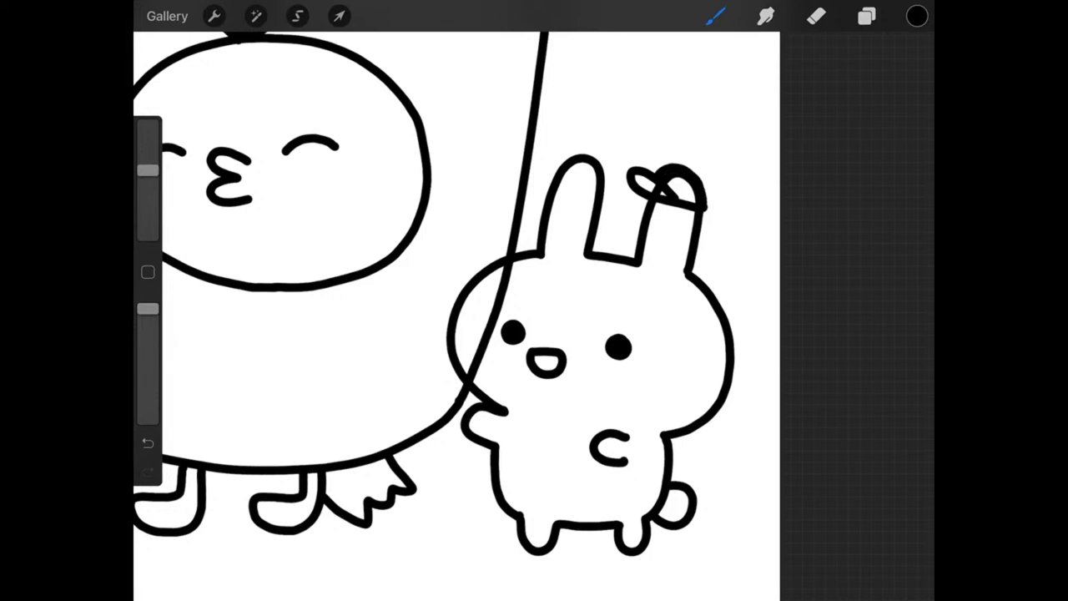
# - Erase the ear line hidden under the cap on the bunny's body layer
pyautogui.click(868, 16)
pyautogui.click(763, 198)
pyautogui.click(817, 16)
pyautogui.moveTo(666, 175)
pyautogui.mouseDown()
pyautogui.moveTo(693, 182)
pyautogui.moveTo(663, 193)
pyautogui.moveTo(696, 196)
pyautogui.mouseUp()
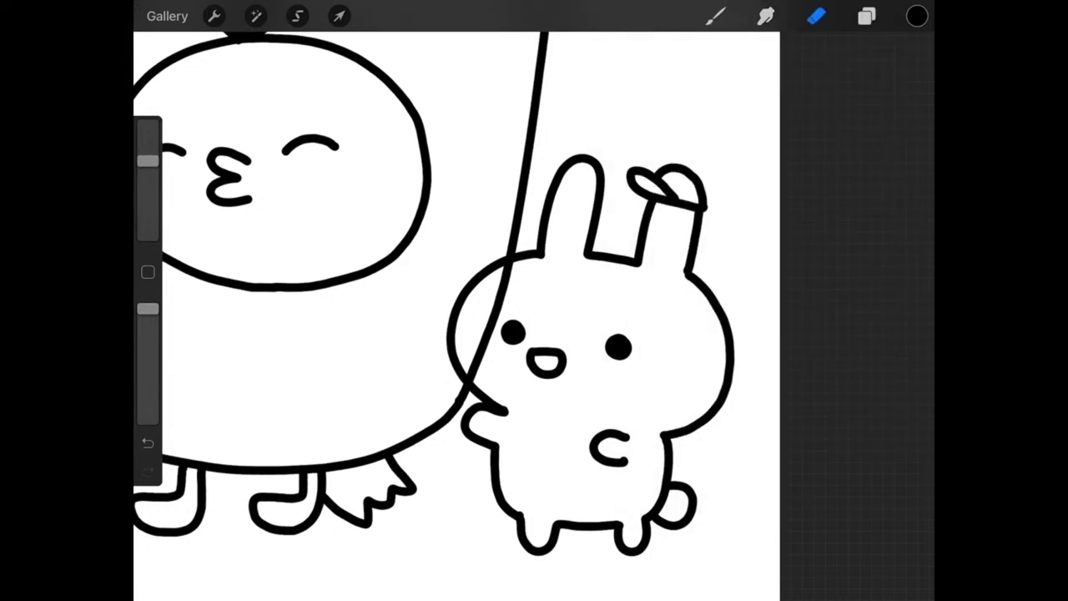
# - Reshape the bunny's belly curve into a gripping paw
pyautogui.click(715, 16)
pyautogui.click(867, 16)
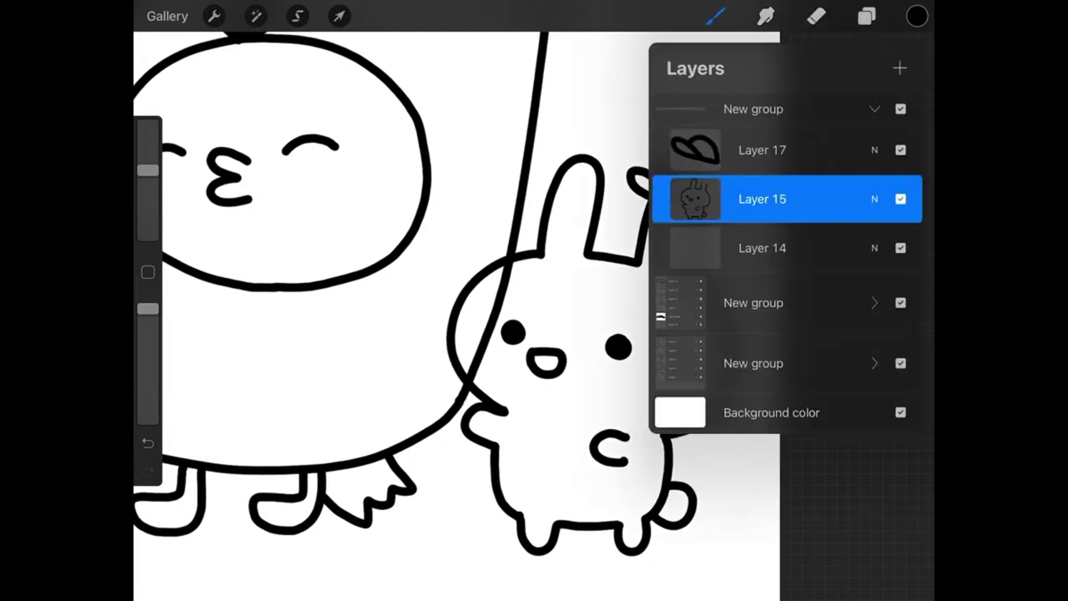
pyautogui.click(867, 16)
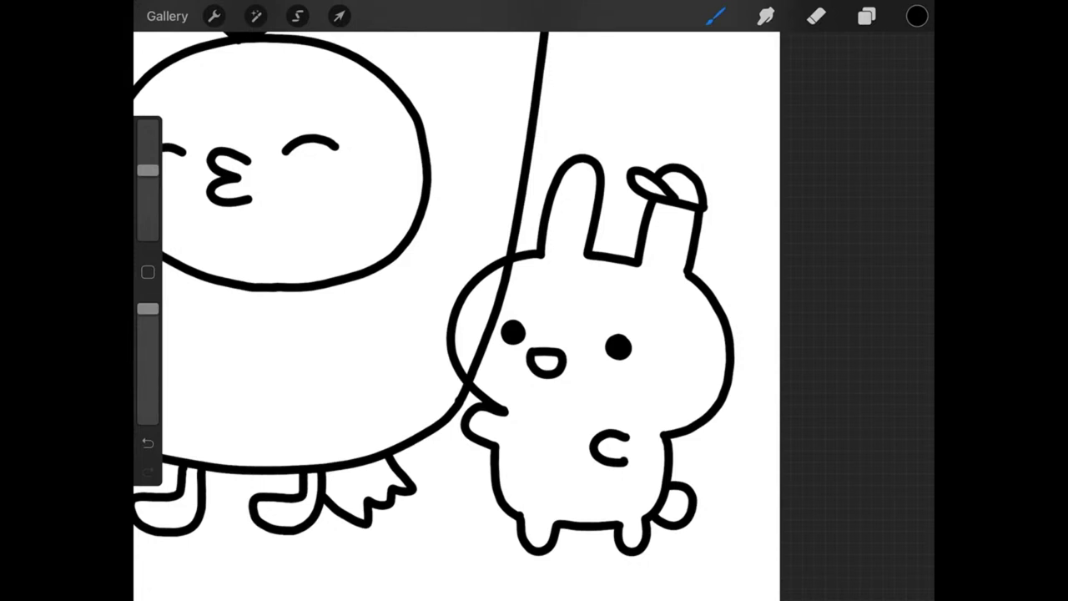
pyautogui.scroll(-2, 534, 334)
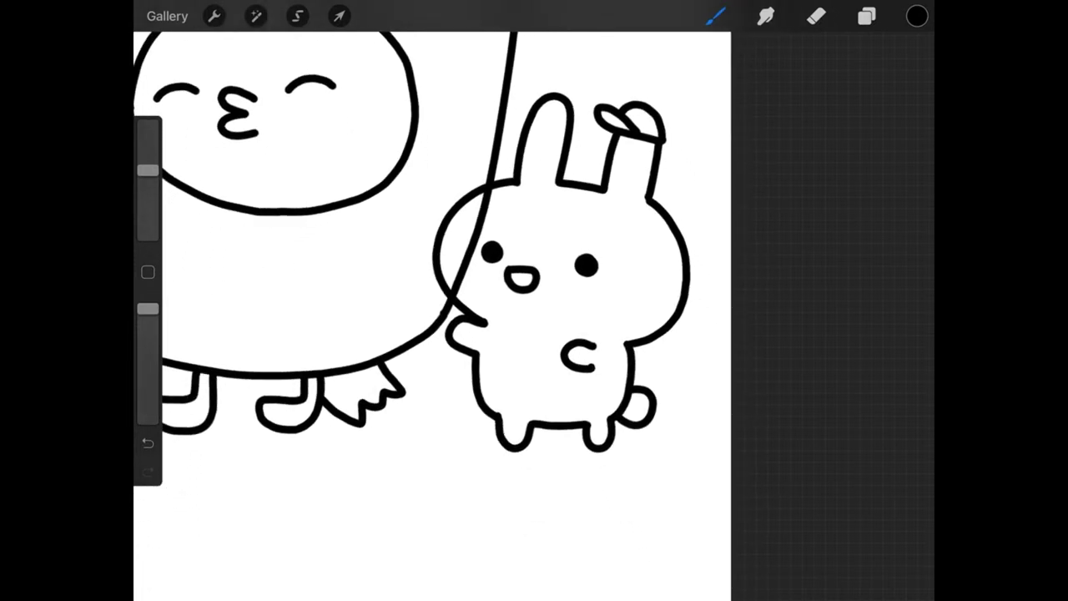
pyautogui.scroll(2, 534, 251)
pyautogui.scroll(1, 534, 251)
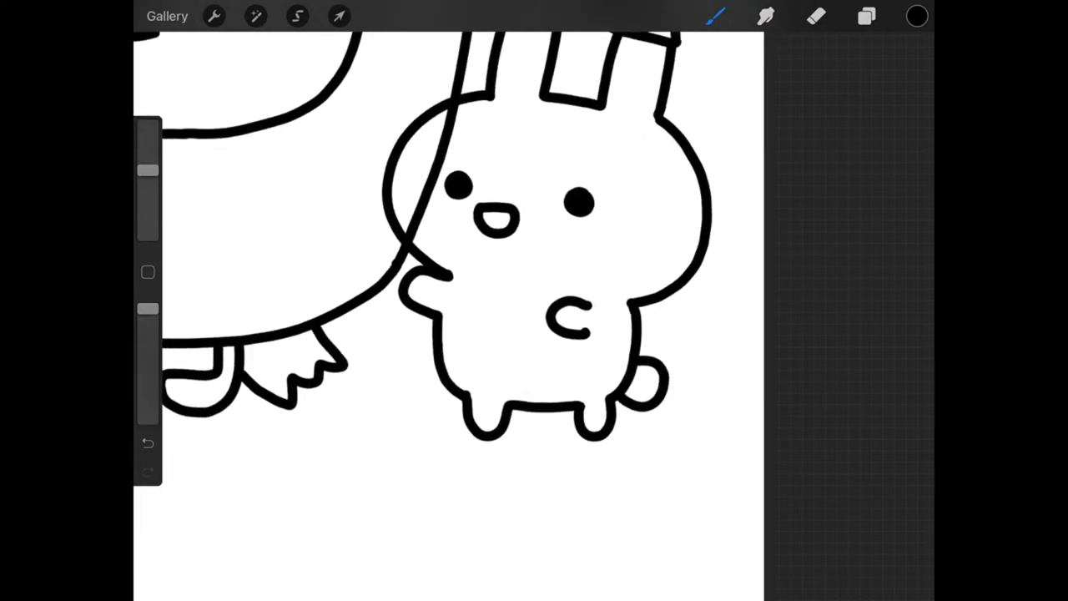
pyautogui.moveTo(566, 335)
pyautogui.mouseDown()
pyautogui.moveTo(547, 360)
pyautogui.moveTo(526, 338)
pyautogui.moveTo(551, 325)
pyautogui.moveTo(595, 258)
pyautogui.mouseUp()
# - Draw a diagonal baseball bat from the paw past the head, with a highlight near its tip
pyautogui.moveTo(583, 302)
pyautogui.mouseDown()
pyautogui.moveTo(611, 270)
pyautogui.moveTo(598, 238)
pyautogui.mouseUp()
pyautogui.hotkey('ctrl', 'z')
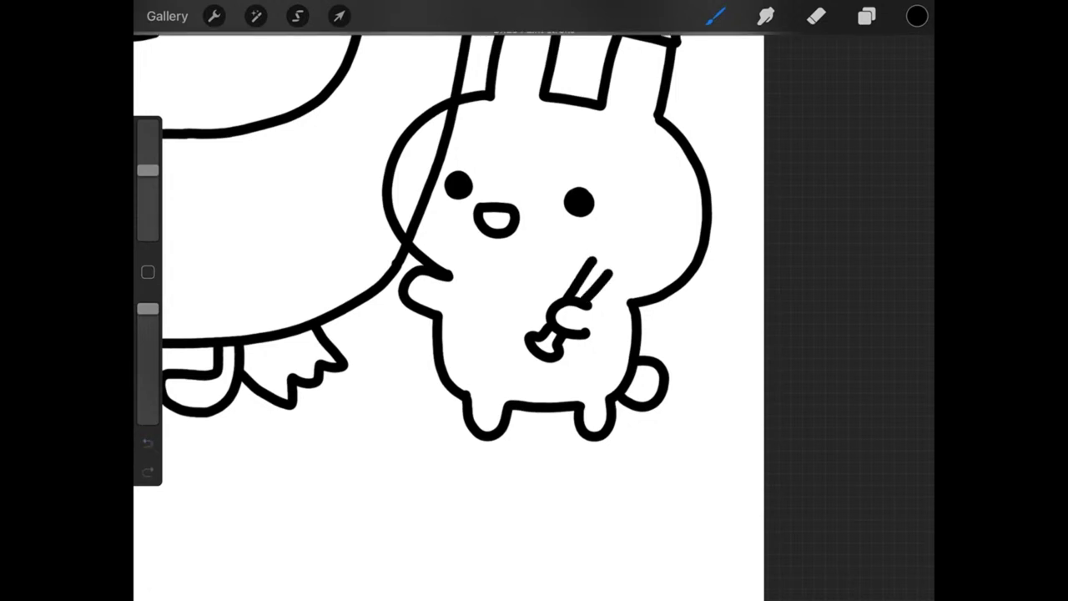
pyautogui.hotkey('ctrl', 'z')
pyautogui.hotkey('ctrl', 'z')
pyautogui.moveTo(564, 297)
pyautogui.mouseDown()
pyautogui.moveTo(680, 117)
pyautogui.moveTo(706, 132)
pyautogui.moveTo(710, 152)
pyautogui.moveTo(618, 275)
pyautogui.moveTo(584, 303)
pyautogui.moveTo(591, 311)
pyautogui.mouseUp()
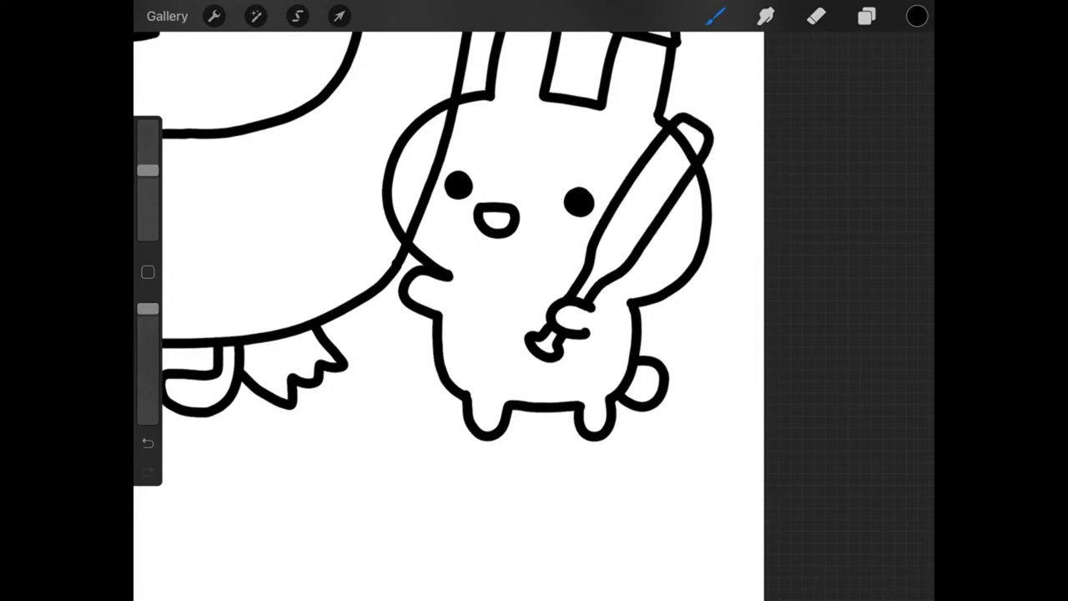
pyautogui.moveTo(640, 177)
pyautogui.mouseDown()
pyautogui.moveTo(661, 177)
pyautogui.moveTo(672, 143)
pyautogui.mouseUp()
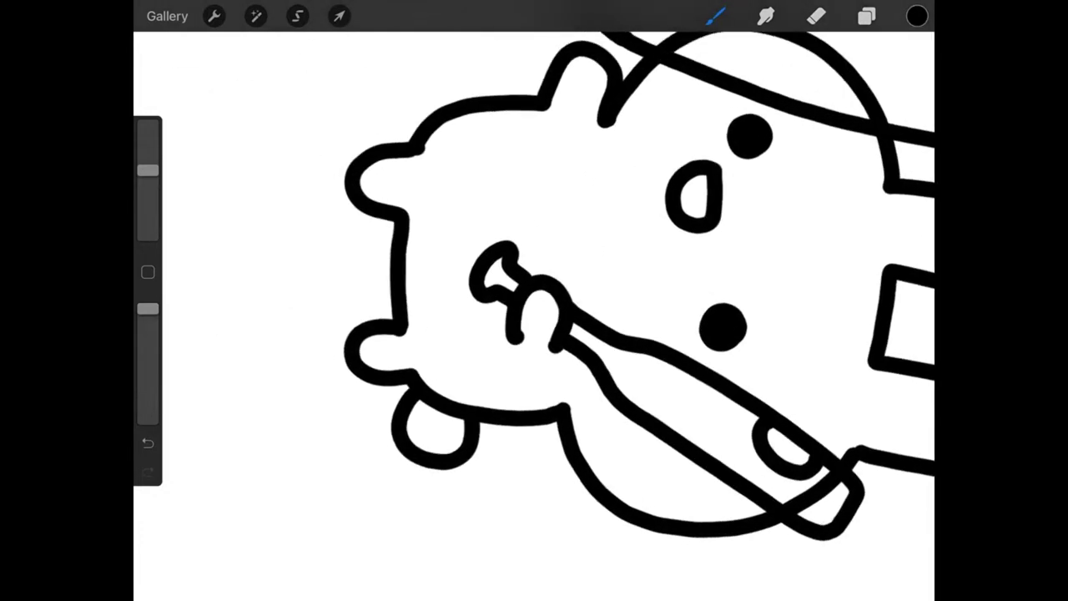
# - With a smaller eraser on bunny body Layer 15, erase the line overlapping the bat
pyautogui.click(816, 16)
pyautogui.moveTo(147, 160); pyautogui.dragTo(147, 191)
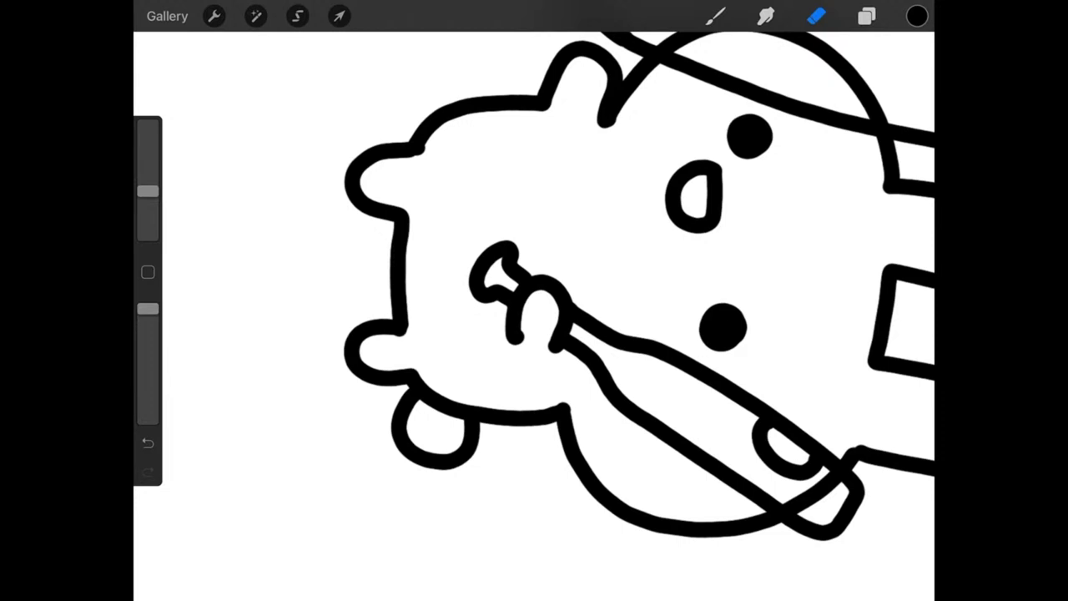
pyautogui.click(867, 16)
pyautogui.click(763, 246)
pyautogui.click(867, 15)
pyautogui.moveTo(524, 332); pyautogui.dragTo(523, 342)
# - Move the whole bunny group slightly left and up toward the glove with Transform (Uniform)
pyautogui.scroll(-5, 534, 318)
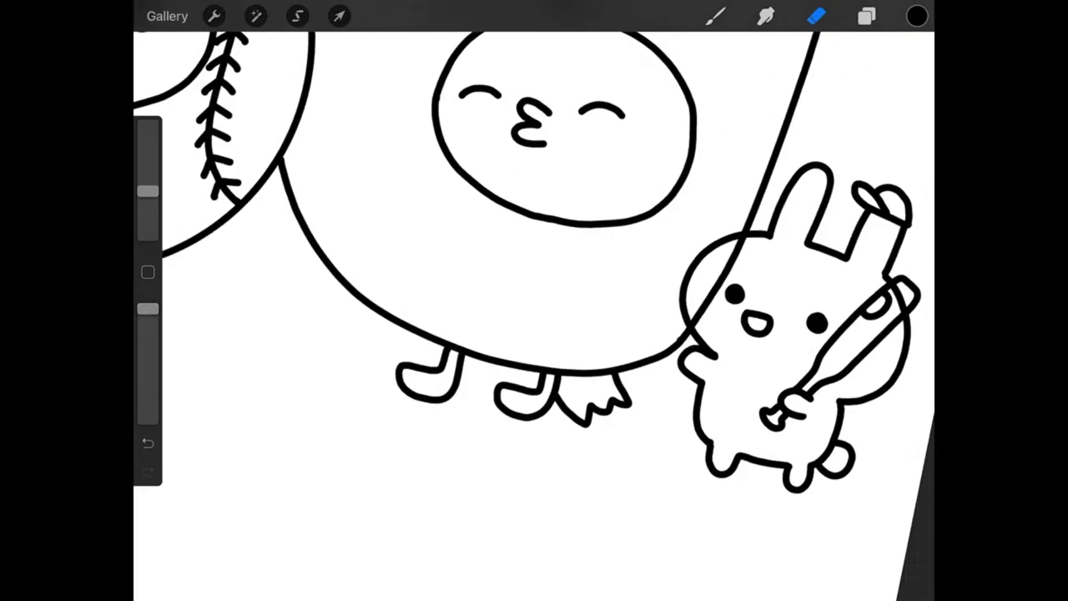
pyautogui.click(867, 16)
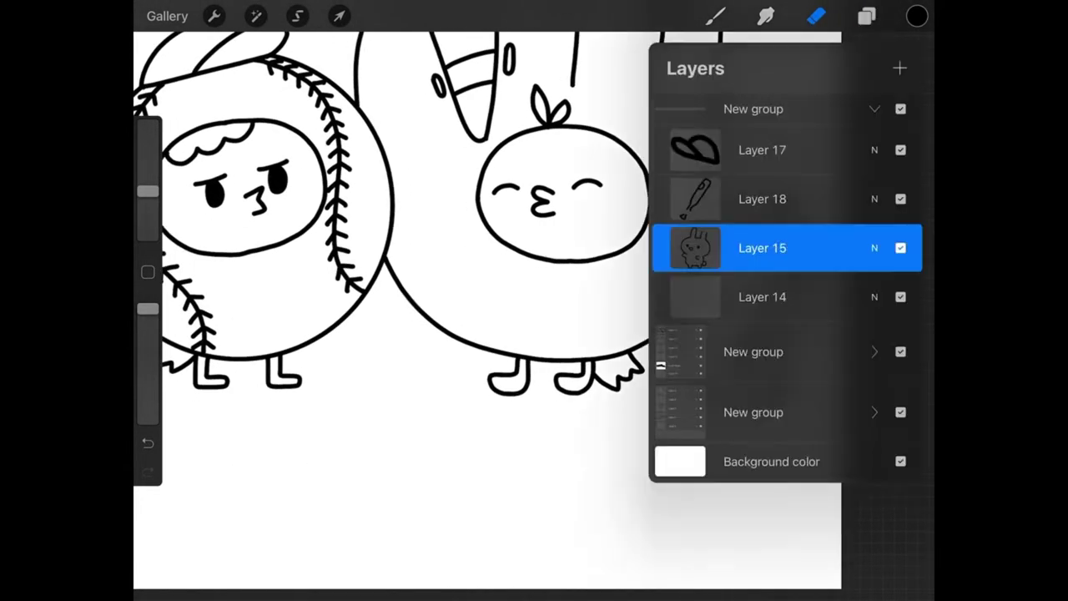
pyautogui.click(754, 108)
pyautogui.click(339, 15)
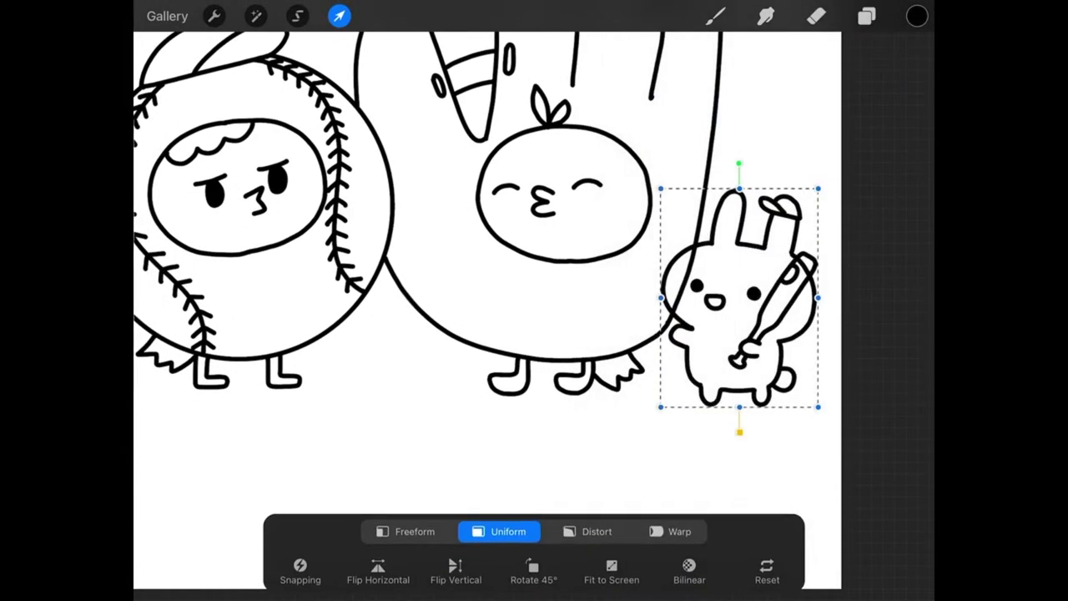
pyautogui.moveTo(738, 297); pyautogui.dragTo(726, 285)
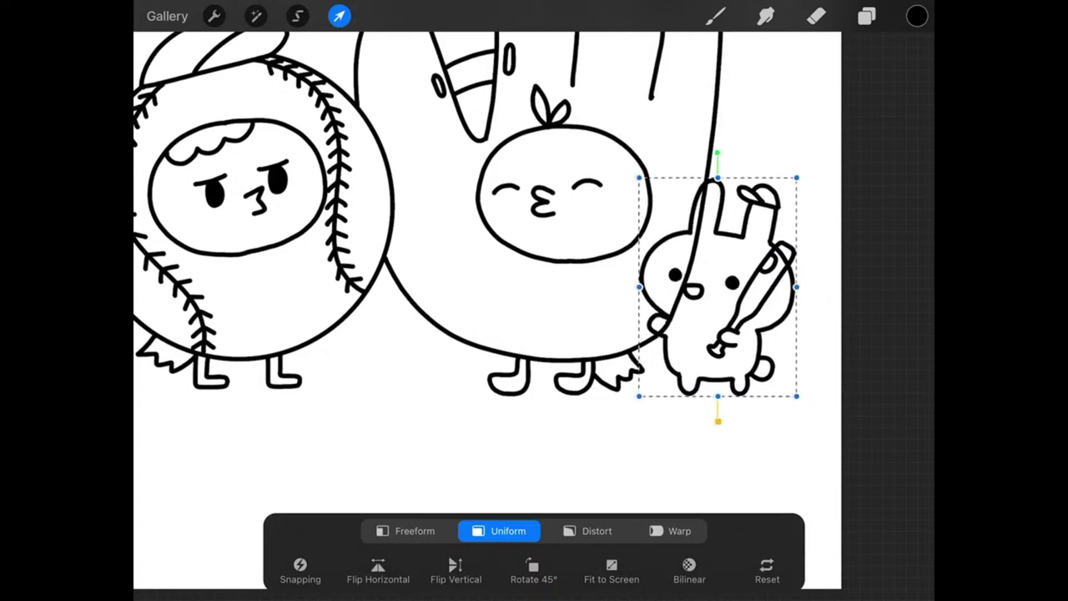
pyautogui.moveTo(730, 284); pyautogui.dragTo(721, 284)
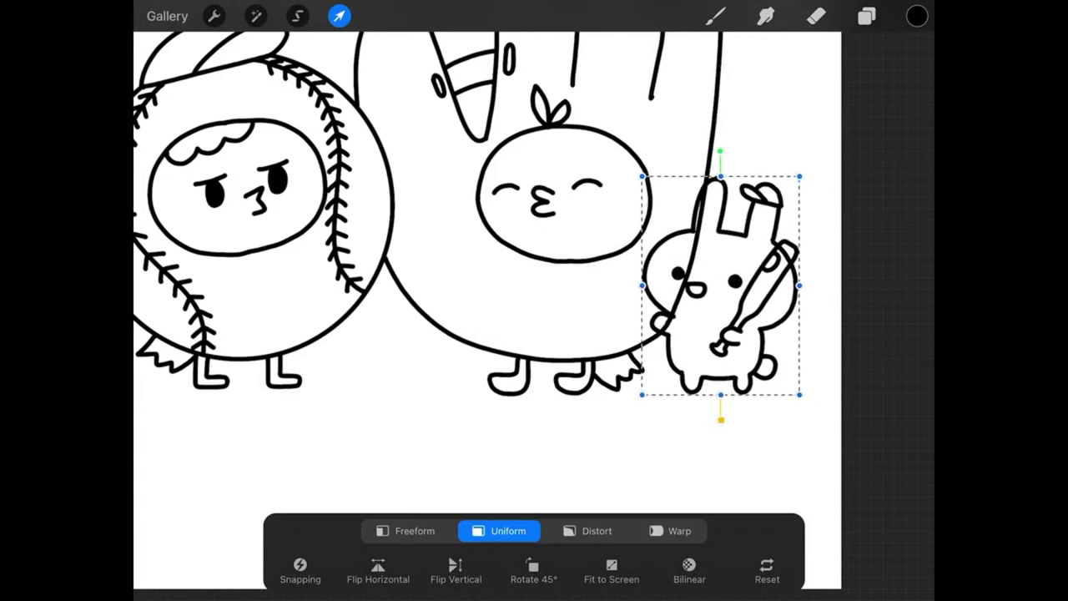
pyautogui.click(868, 16)
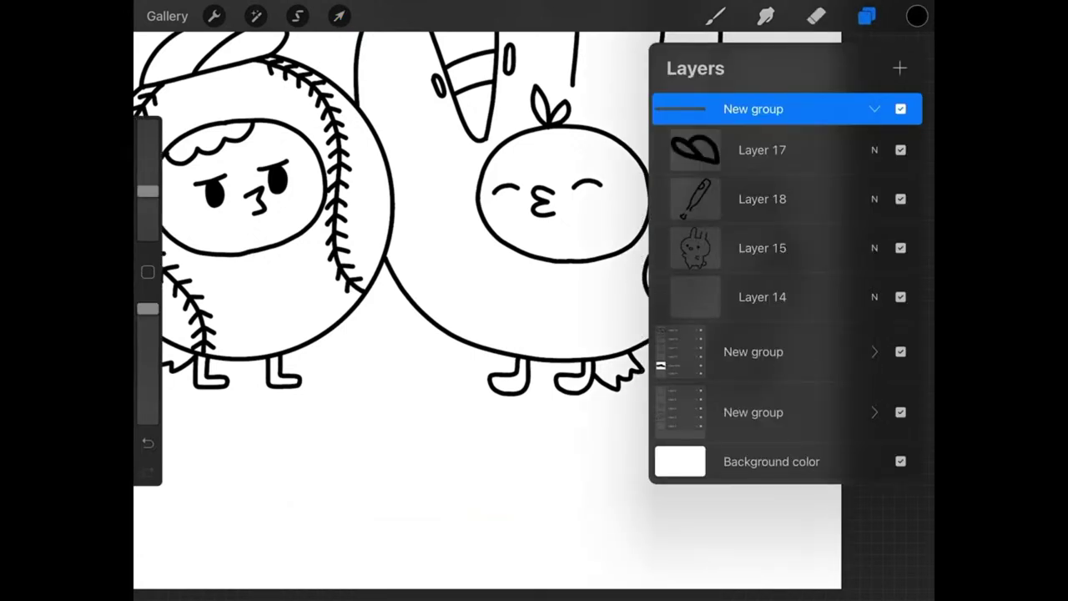
# - On the glove group's layer mask, erase the glove lines crossing the bunny's face and ear
pyautogui.click(875, 351)
pyautogui.scroll(-2, 785, 334)
pyautogui.click(769, 473)
pyautogui.click(816, 16)
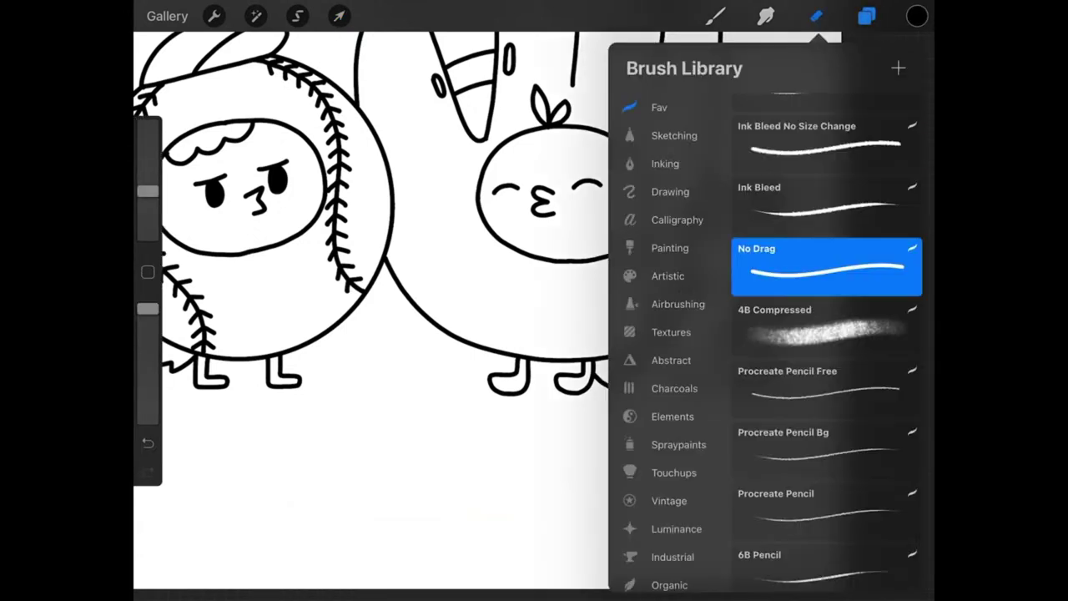
pyautogui.moveTo(701, 200)
pyautogui.mouseDown()
pyautogui.moveTo(698, 248)
pyautogui.moveTo(697, 236)
pyautogui.mouseUp()
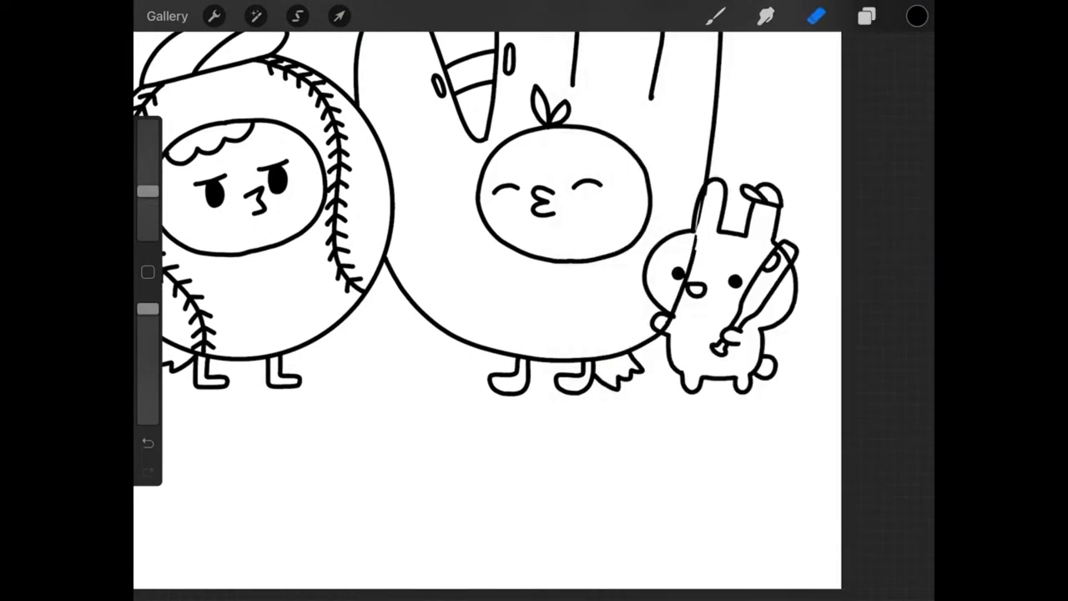
pyautogui.moveTo(148, 191); pyautogui.dragTo(147, 161)
pyautogui.moveTo(705, 191)
pyautogui.mouseDown()
pyautogui.moveTo(691, 272)
pyautogui.moveTo(663, 331)
pyautogui.mouseUp()
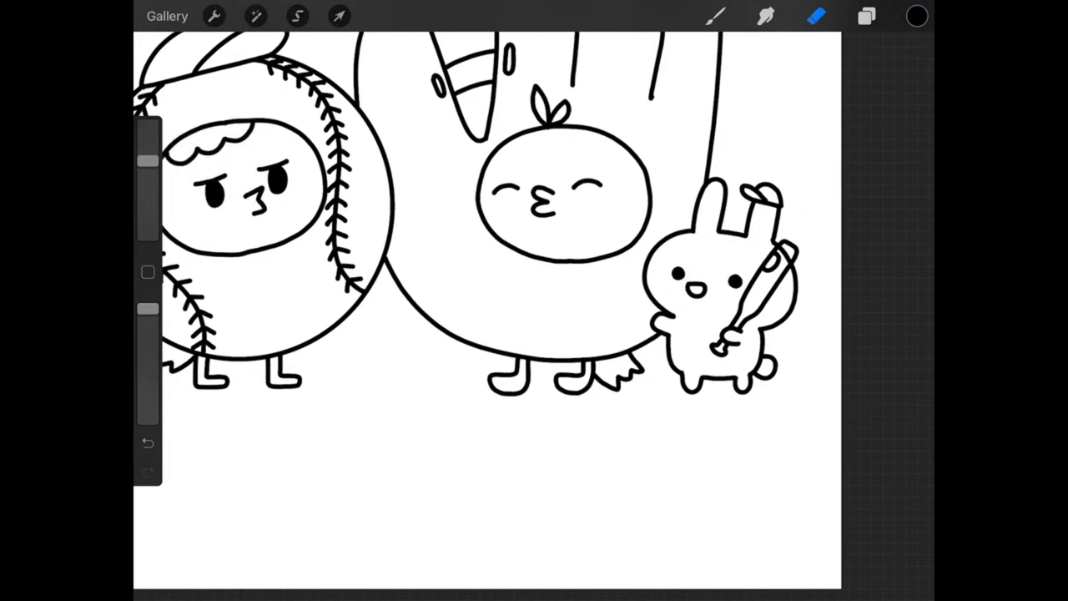
# - Erase stray line bits crossing the bat on the bunny's body layer
pyautogui.click(867, 15)
pyautogui.click(763, 150)
pyautogui.click(867, 16)
pyautogui.moveTo(782, 252); pyautogui.dragTo(792, 263)
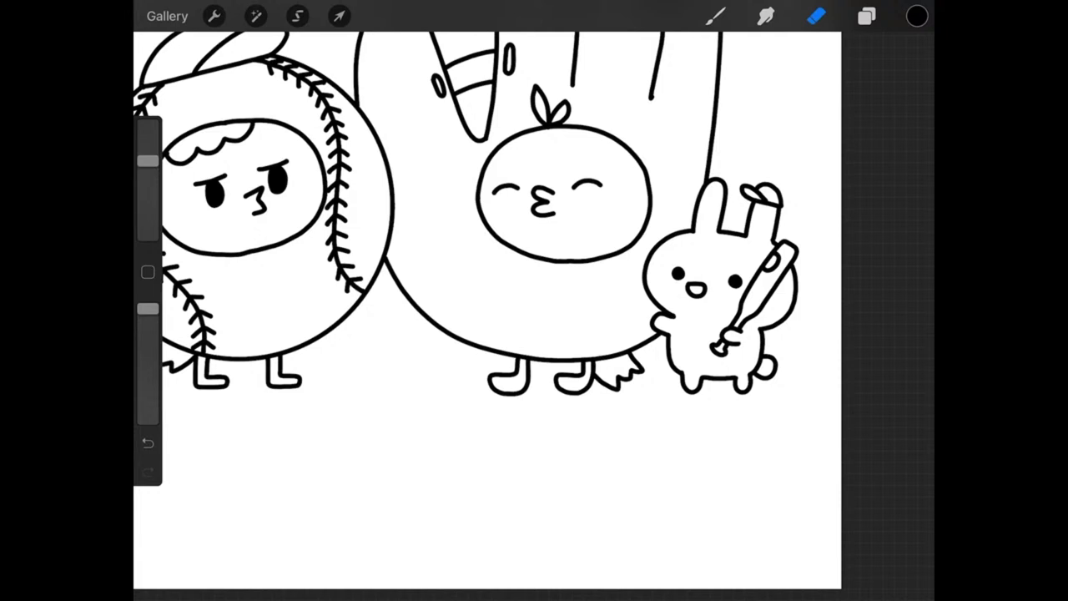
# - Delete the empty Layer 14 from the top layer group
pyautogui.scroll(-5, 534, 300)
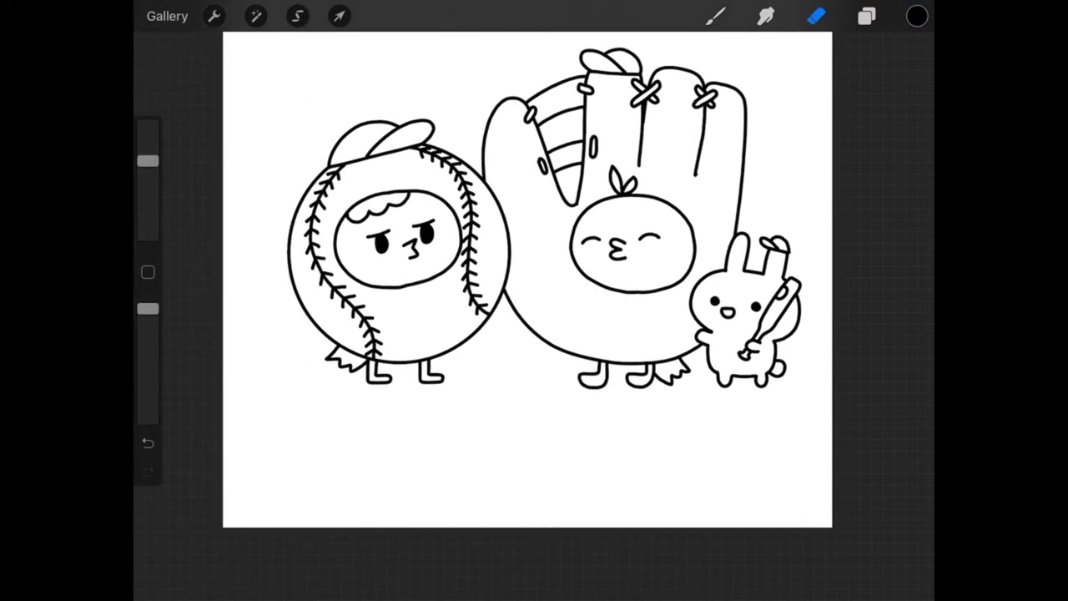
pyautogui.click(867, 16)
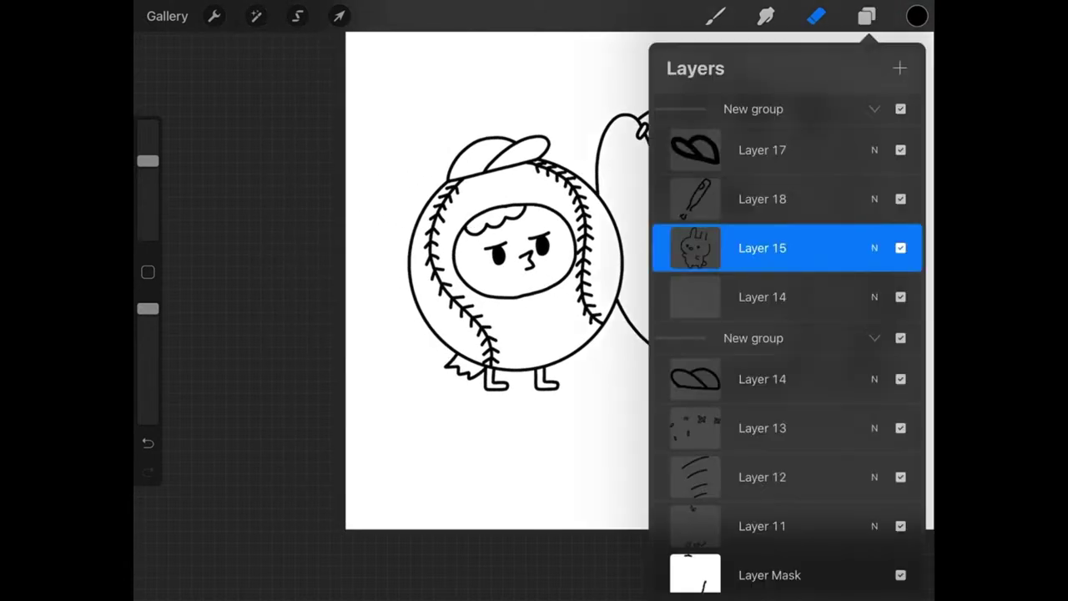
pyautogui.click(754, 109)
pyautogui.click(875, 109)
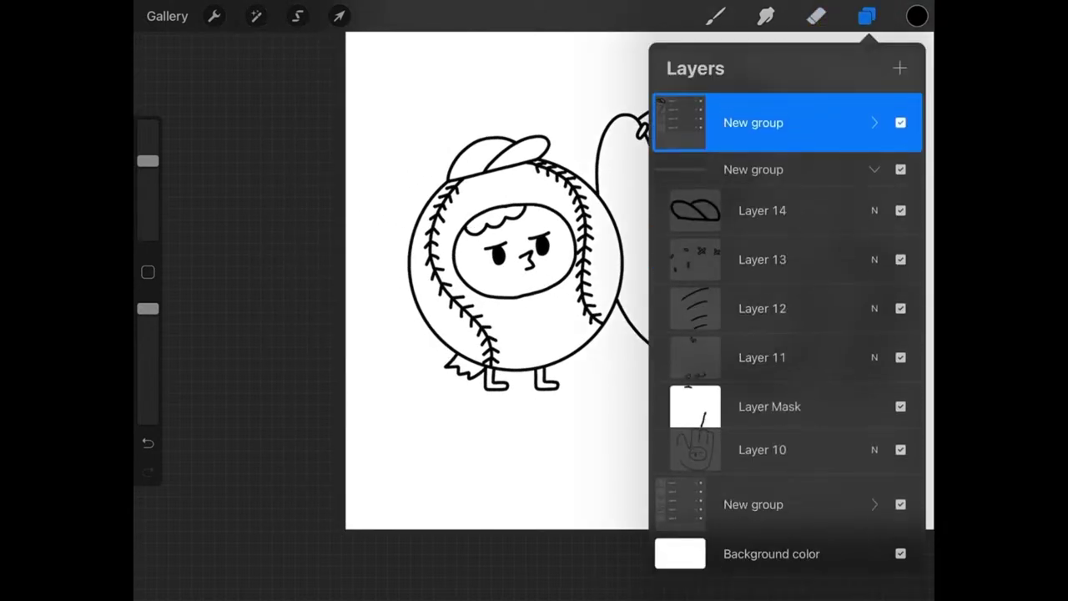
pyautogui.click(875, 109)
pyautogui.moveTo(834, 296); pyautogui.dragTo(710, 297)
pyautogui.click(892, 296)
# - Add two new blank layers, Layer 18 and Layer 19, above the groups
pyautogui.click(900, 67)
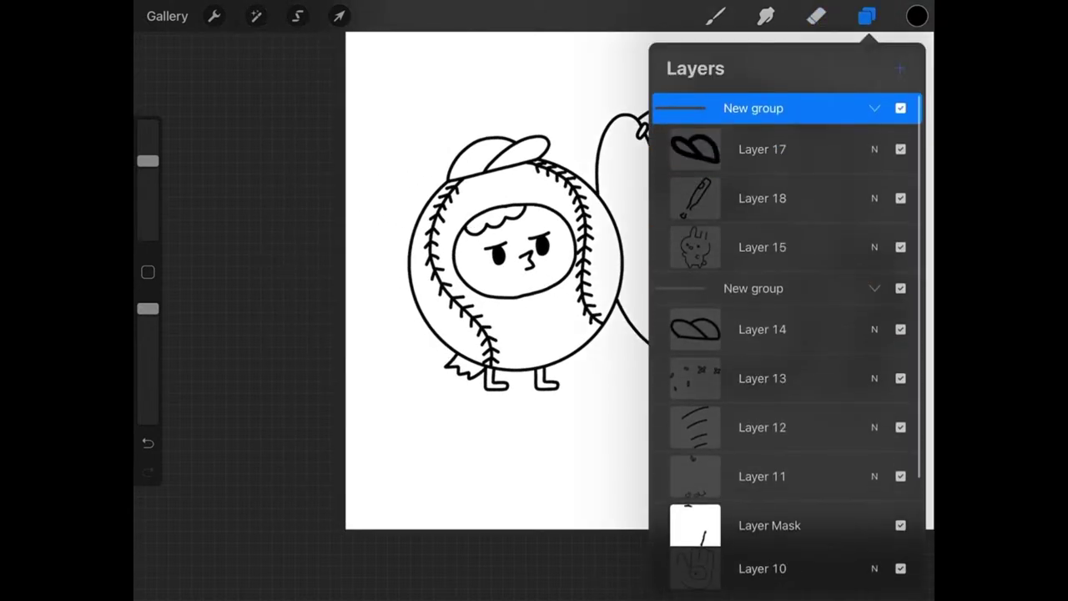
pyautogui.click(816, 16)
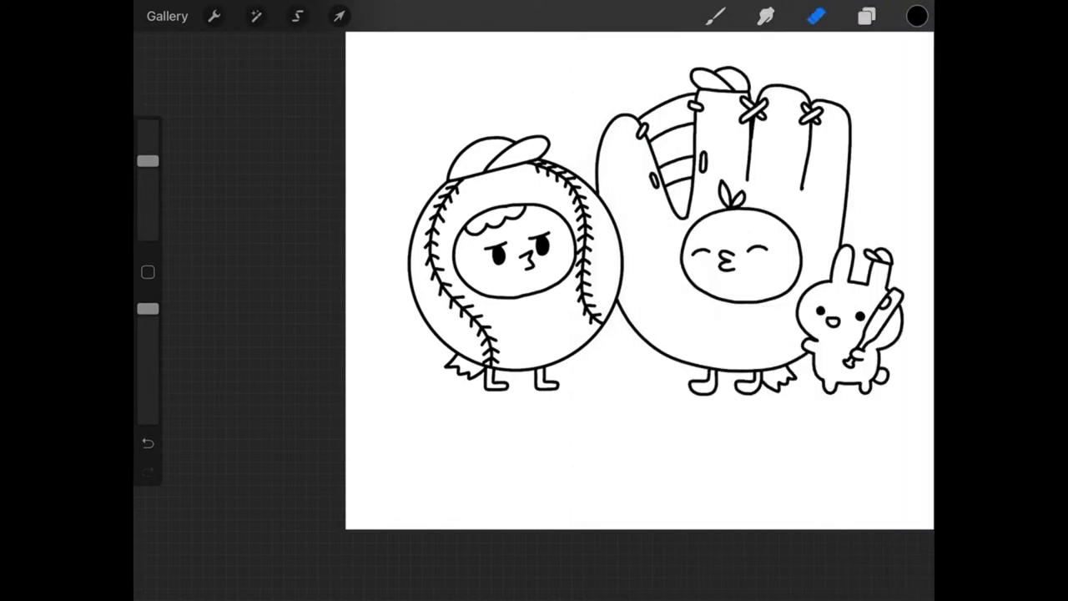
pyautogui.click(867, 15)
pyautogui.click(900, 68)
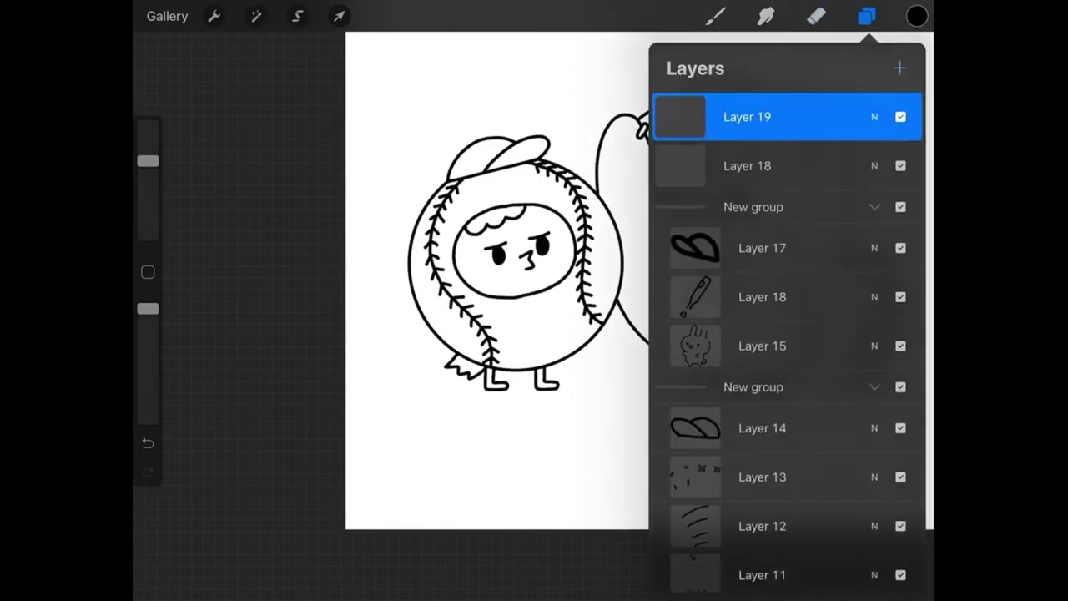
pyautogui.click(715, 16)
# - Sketch a first bat outline left of the baseball character, then undo it
pyautogui.scroll(2, 641, 284)
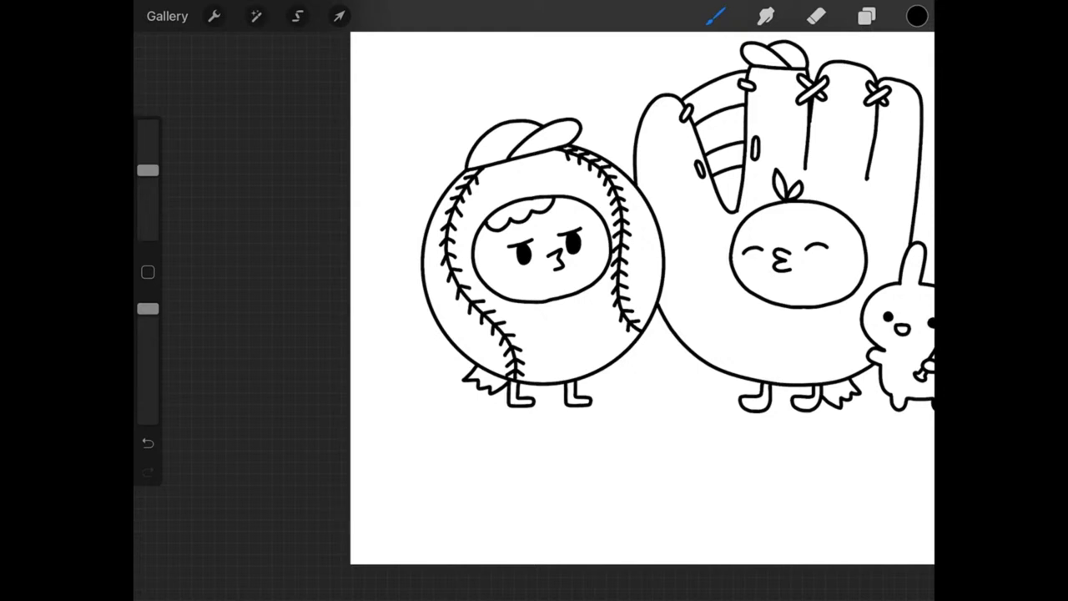
pyautogui.scroll(-3, 643, 298)
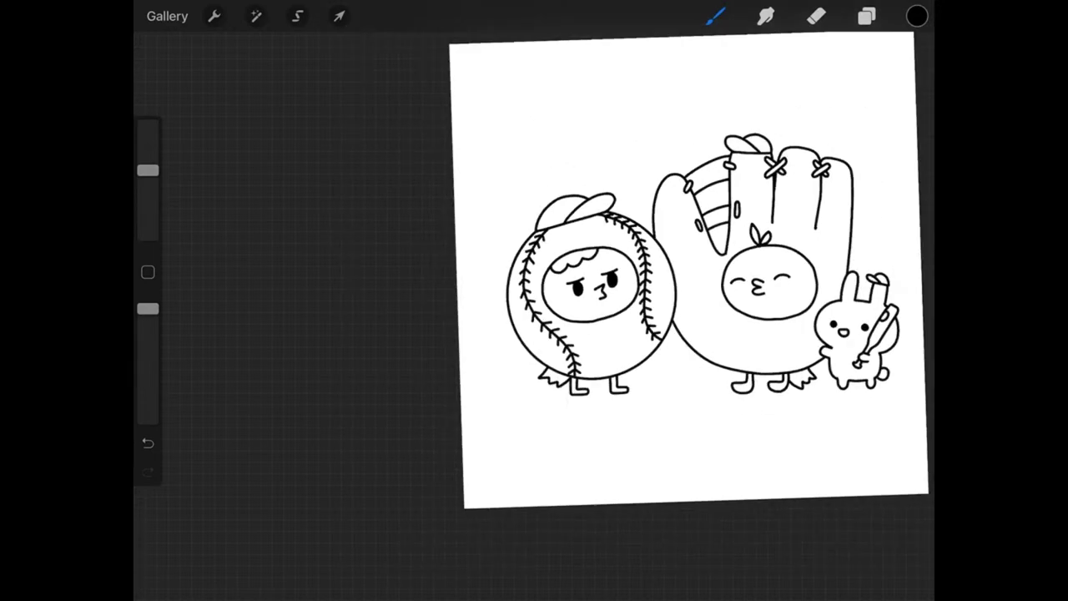
pyautogui.scroll(2, 642, 298)
pyautogui.scroll(-1, 659, 267)
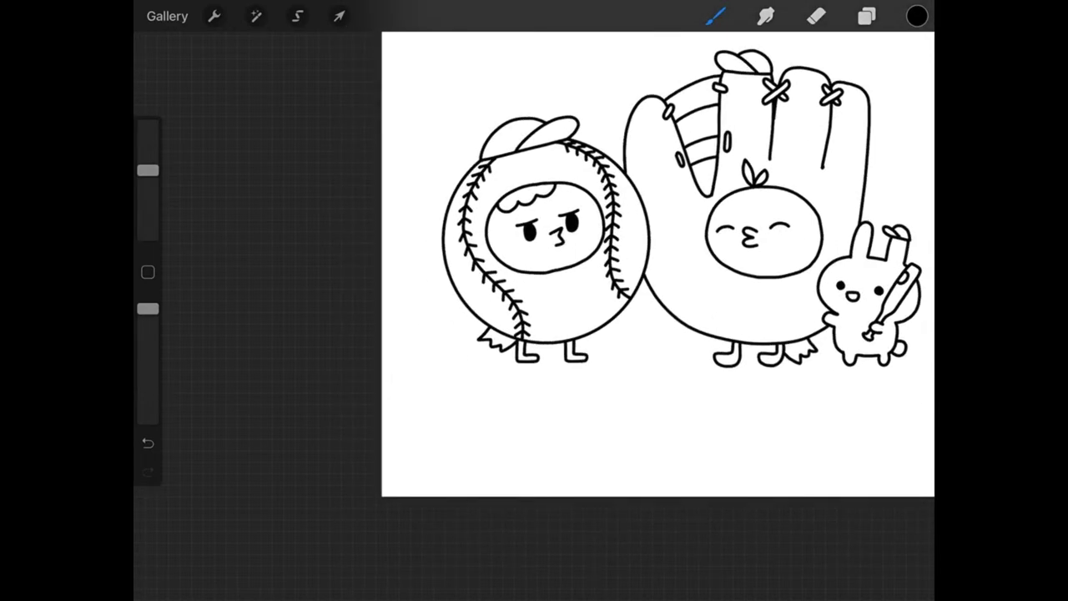
pyautogui.scroll(2, 635, 276)
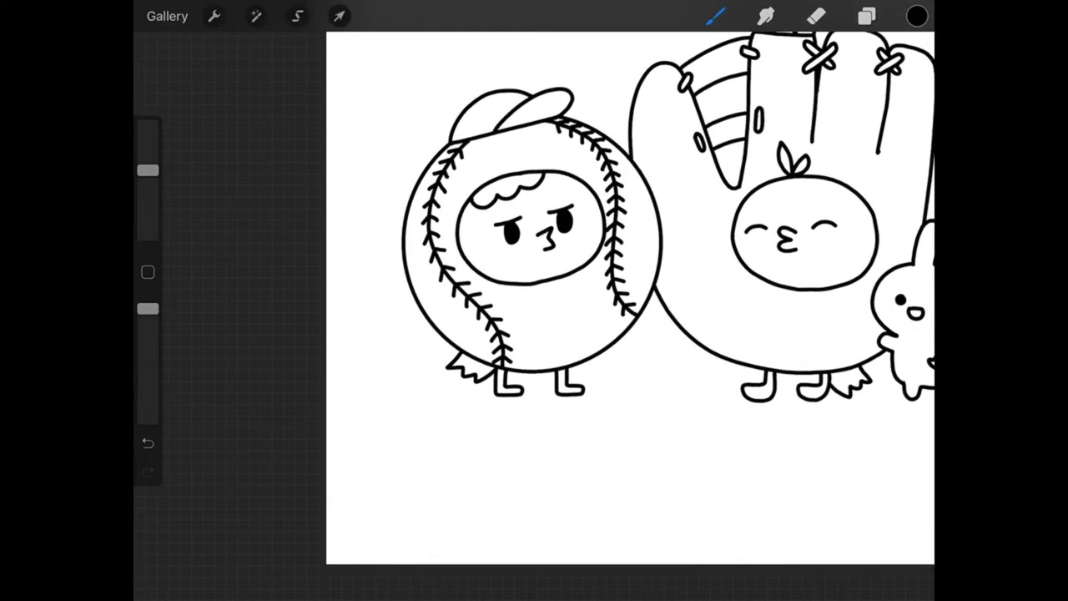
pyautogui.click(868, 16)
pyautogui.moveTo(358, 131)
pyautogui.mouseDown()
pyautogui.moveTo(381, 292)
pyautogui.moveTo(419, 424)
pyautogui.mouseUp()
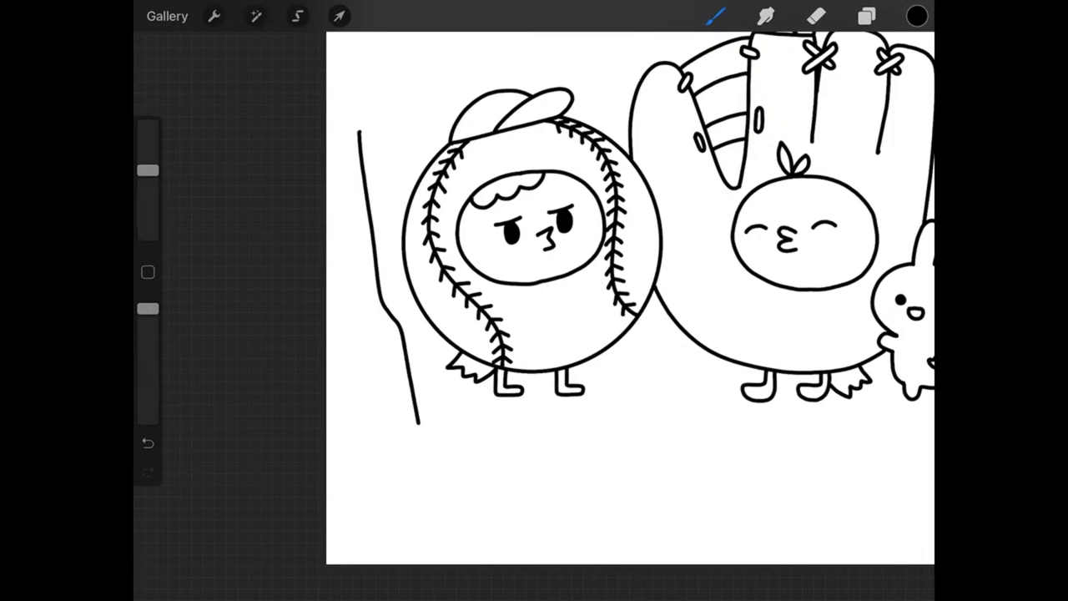
pyautogui.moveTo(359, 132)
pyautogui.mouseDown()
pyautogui.moveTo(414, 119)
pyautogui.moveTo(429, 163)
pyautogui.mouseUp()
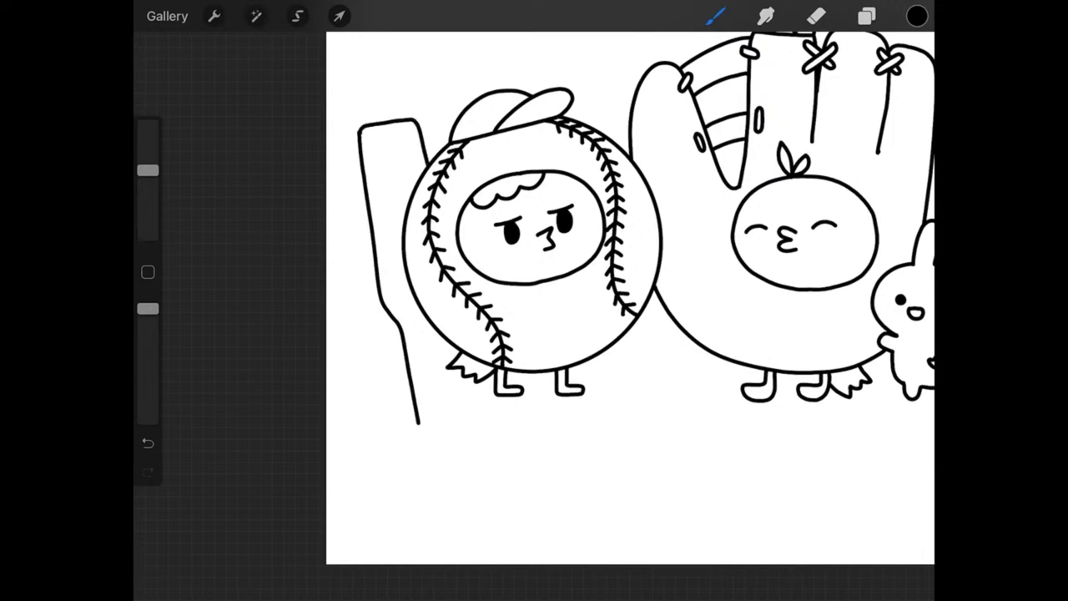
pyautogui.hotkey('ctrl', 'z')
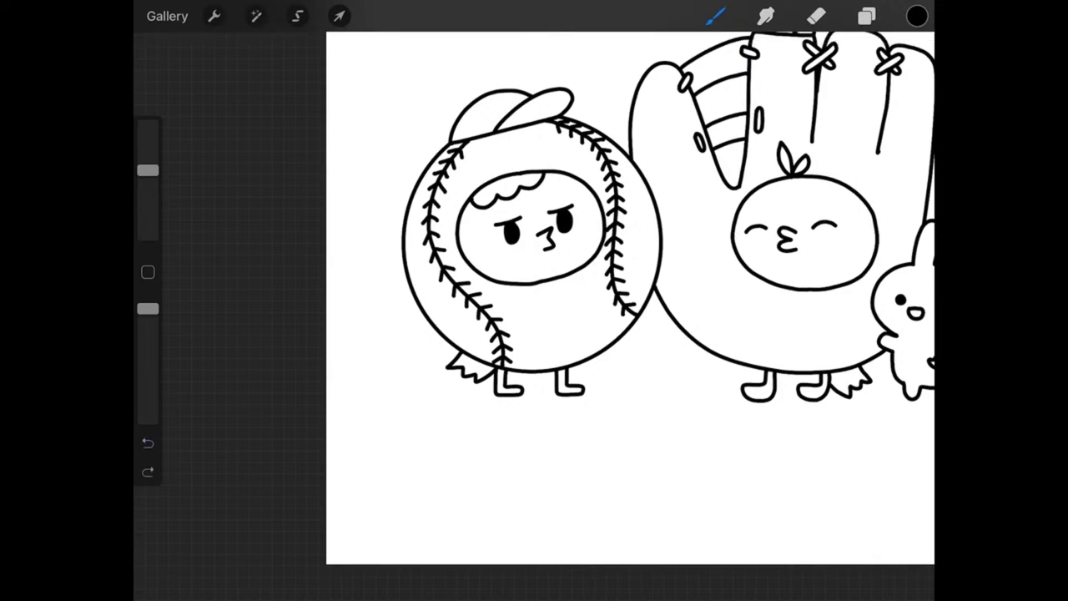
# - Redraw the tall bat outline with a rounded top and its right edge down to the knob
pyautogui.moveTo(346, 116)
pyautogui.mouseDown()
pyautogui.moveTo(399, 410)
pyautogui.moveTo(418, 416)
pyautogui.moveTo(433, 404)
pyautogui.moveTo(425, 397)
pyautogui.mouseUp()
pyautogui.moveTo(347, 116)
pyautogui.mouseDown()
pyautogui.moveTo(367, 102)
pyautogui.moveTo(394, 112)
pyautogui.moveTo(408, 206)
pyautogui.mouseUp()
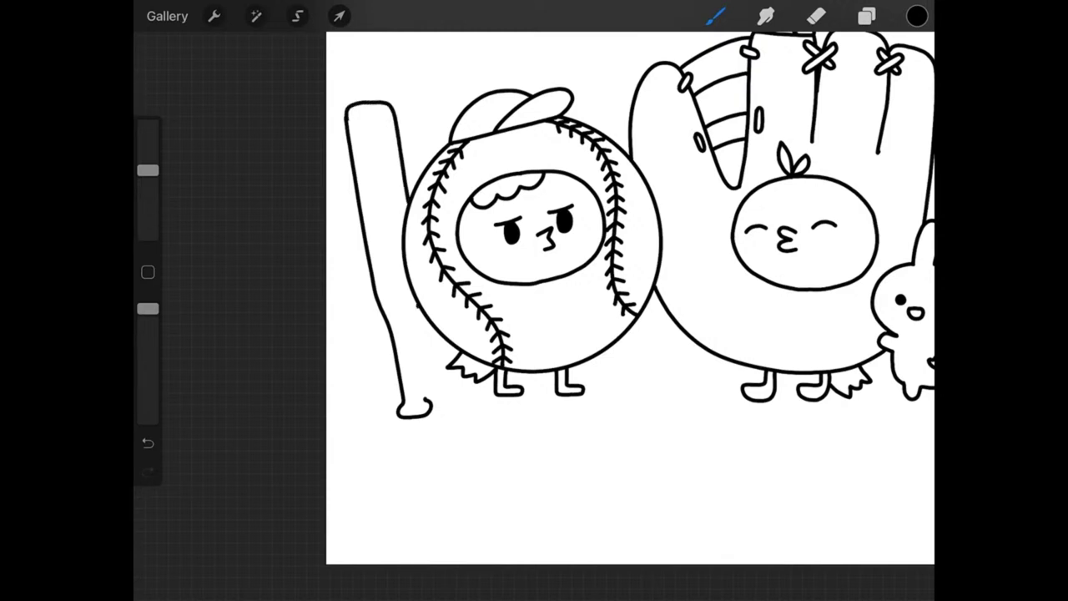
pyautogui.moveTo(416, 307); pyautogui.dragTo(427, 399)
pyautogui.scroll(-5, 630, 298)
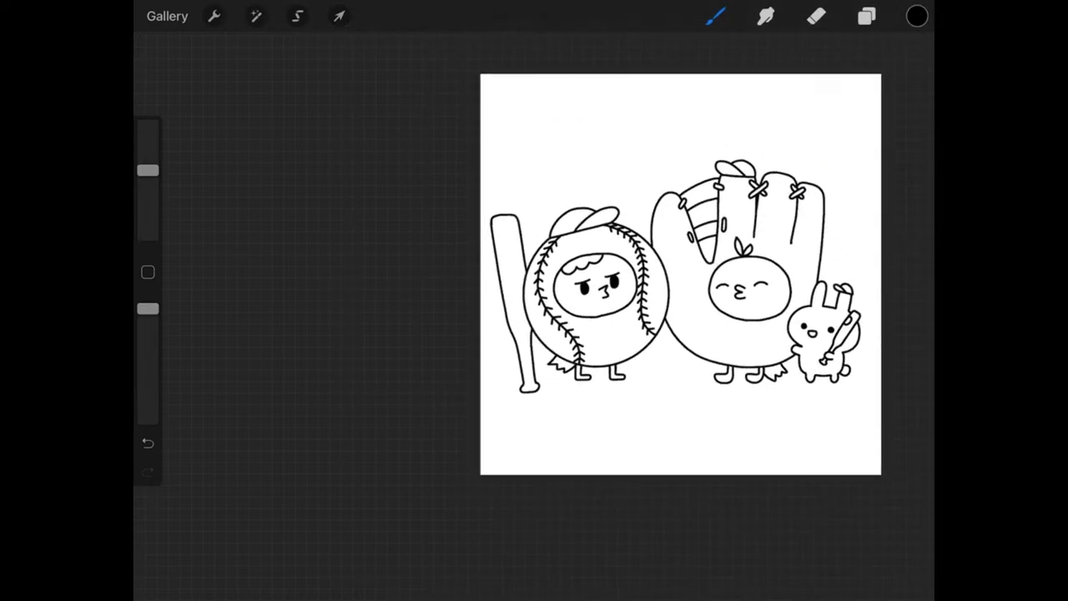
# - On Layer 18, draw a small cap with brim and rounded crown on the bat's top
pyautogui.scroll(5, 534, 301)
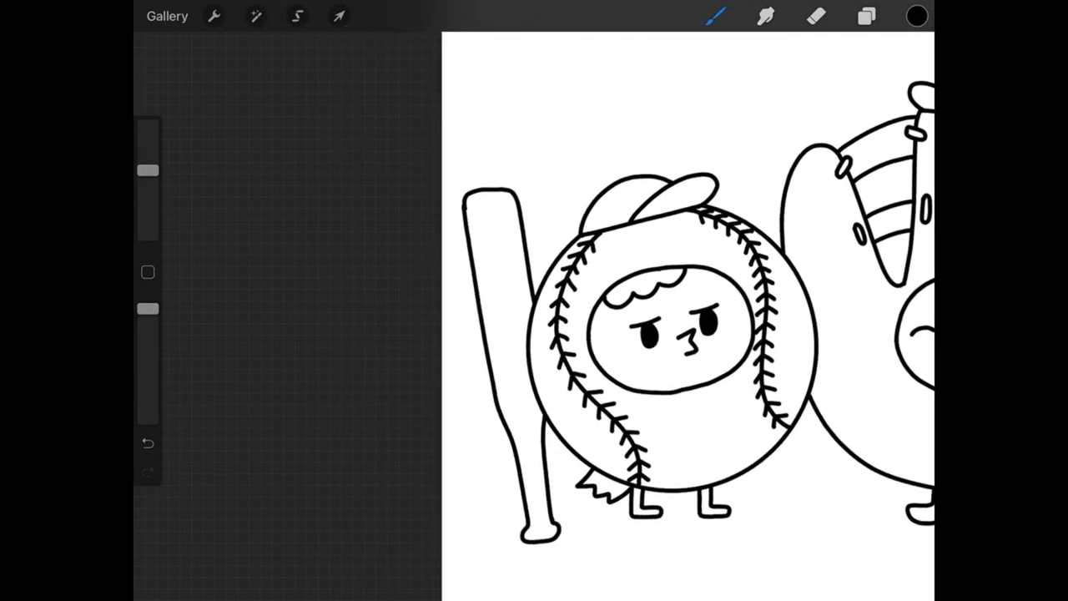
pyautogui.click(867, 16)
pyautogui.click(747, 165)
pyautogui.click(868, 16)
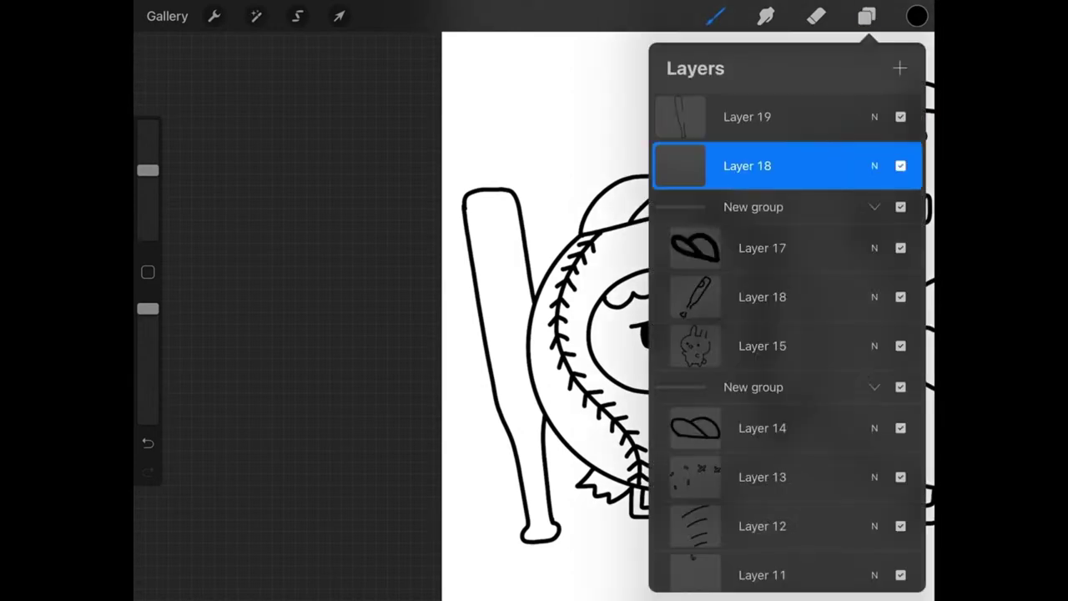
pyautogui.click(716, 16)
pyautogui.scroll(3, 672, 317)
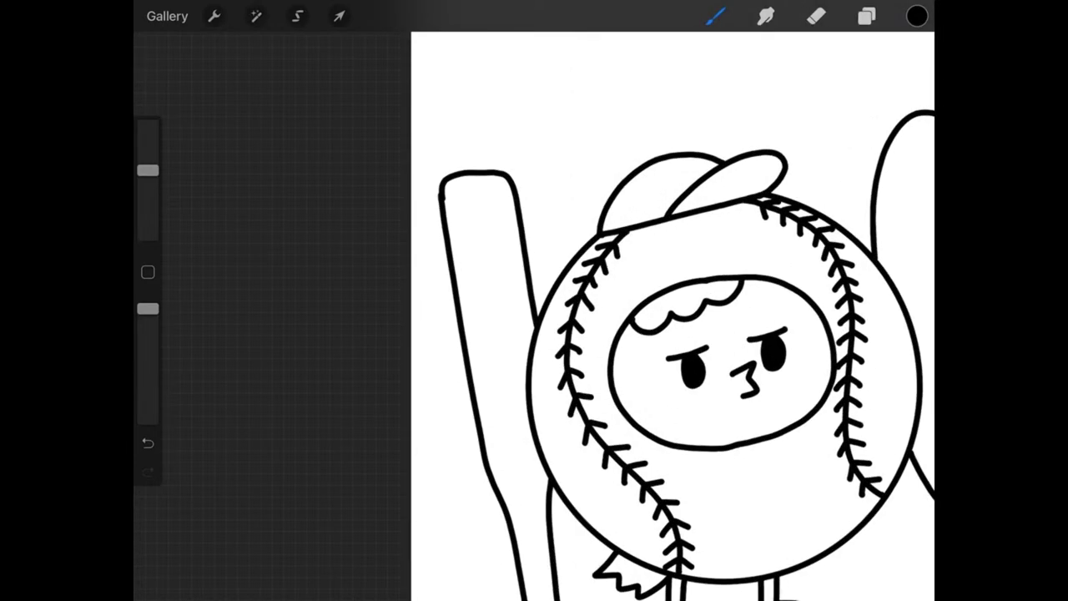
pyautogui.moveTo(444, 209)
pyautogui.mouseDown()
pyautogui.moveTo(514, 201)
pyautogui.moveTo(516, 172)
pyautogui.moveTo(542, 186)
pyautogui.moveTo(521, 204)
pyautogui.mouseUp()
pyautogui.moveTo(439, 216)
pyautogui.mouseDown()
pyautogui.moveTo(432, 194)
pyautogui.moveTo(455, 154)
pyautogui.moveTo(505, 160)
pyautogui.moveTo(514, 173)
pyautogui.moveTo(442, 203)
pyautogui.mouseUp()
# - On Layer 19, erase the bat line poking into the cap
pyautogui.click(868, 16)
pyautogui.click(751, 115)
pyautogui.click(816, 16)
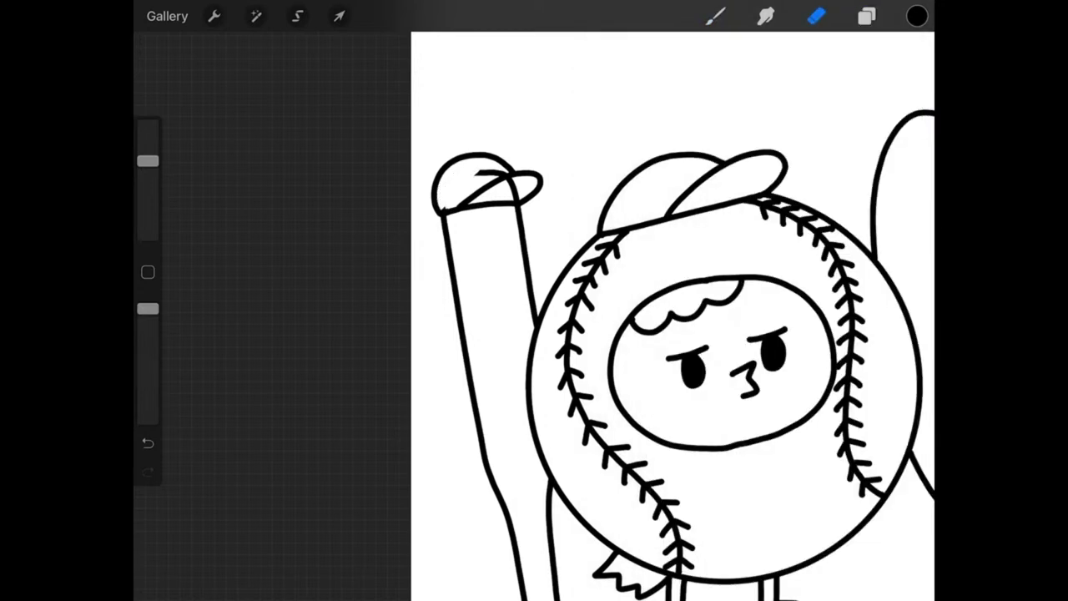
pyautogui.moveTo(519, 191)
pyautogui.mouseDown()
pyautogui.moveTo(513, 199)
pyautogui.moveTo(508, 179)
pyautogui.moveTo(476, 174)
pyautogui.mouseUp()
# - Add a new blank Layer 20 for the face details and return to the Brush
pyautogui.click(867, 15)
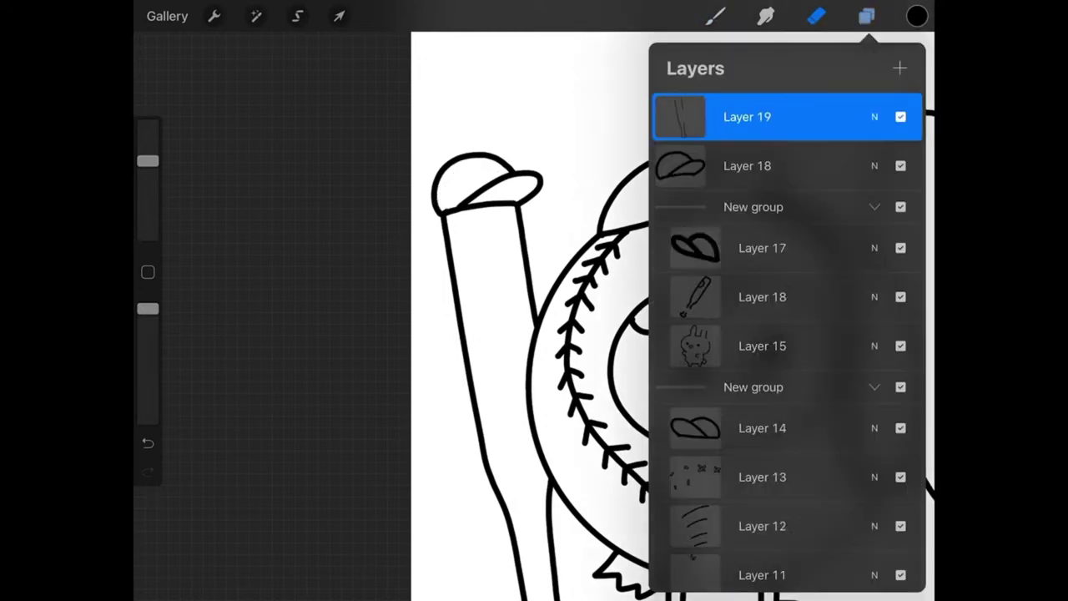
pyautogui.click(899, 68)
pyautogui.click(716, 16)
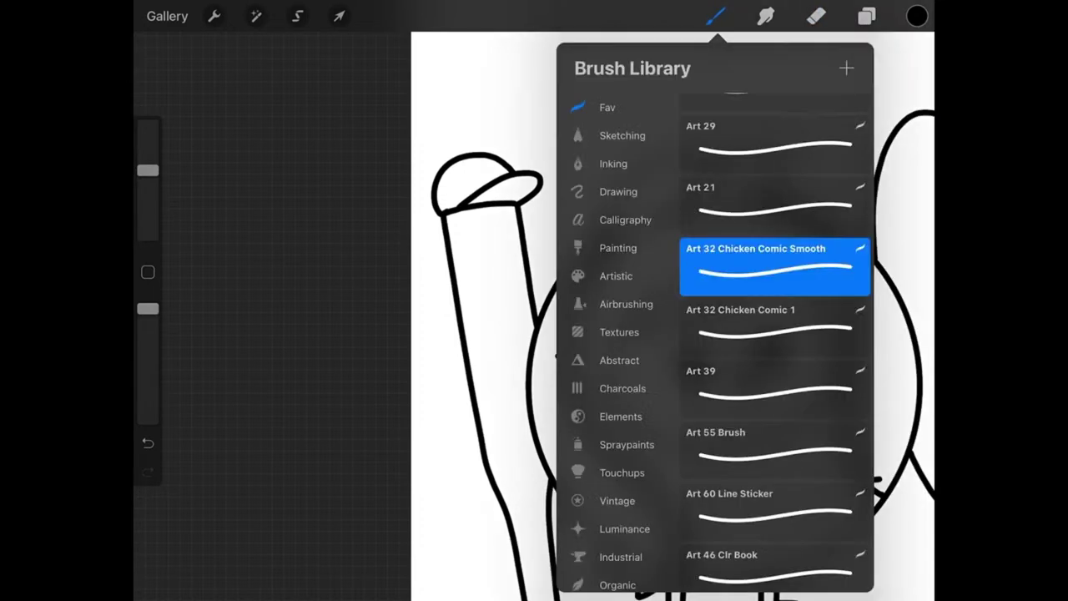
# - Draw the bat's eye under the cap, replacing the first dot with a small circle
pyautogui.click(716, 16)
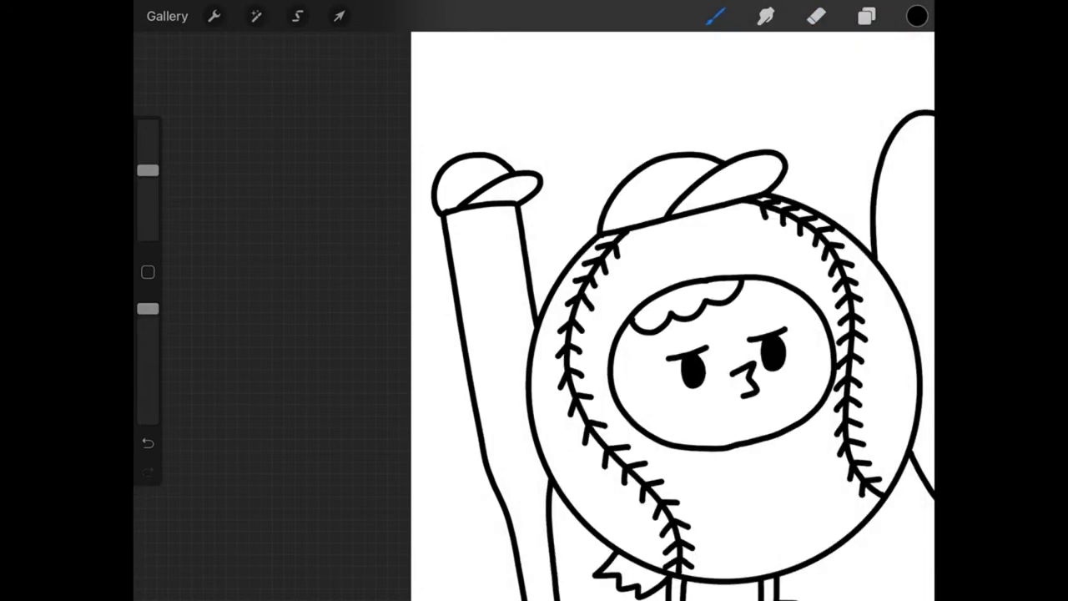
pyautogui.click(474, 246)
pyautogui.hotkey('ctrl', 'z')
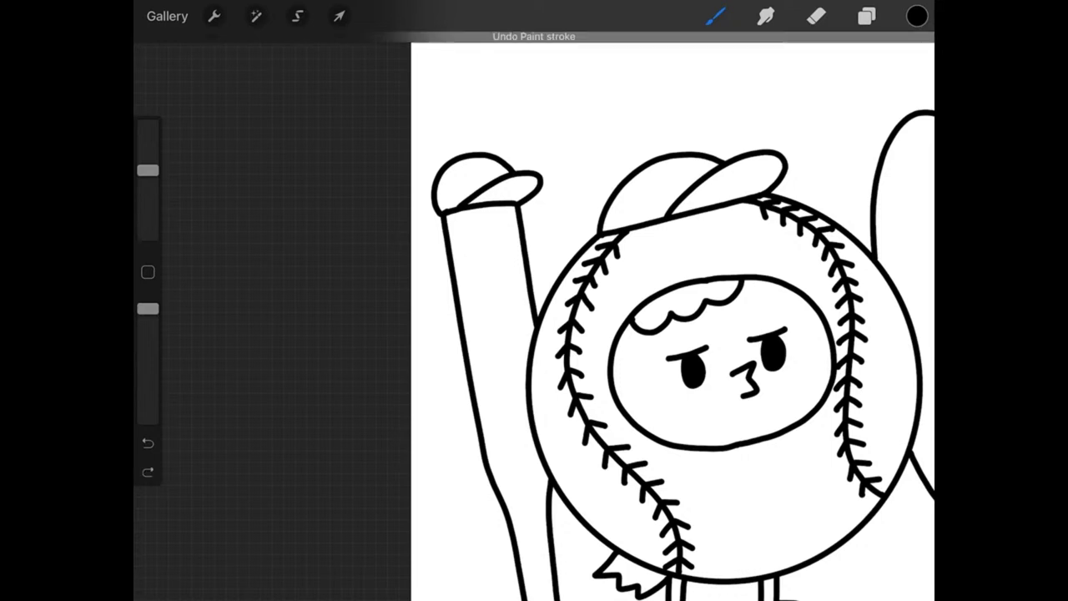
pyautogui.hotkey('ctrl', 'shift', 'z')
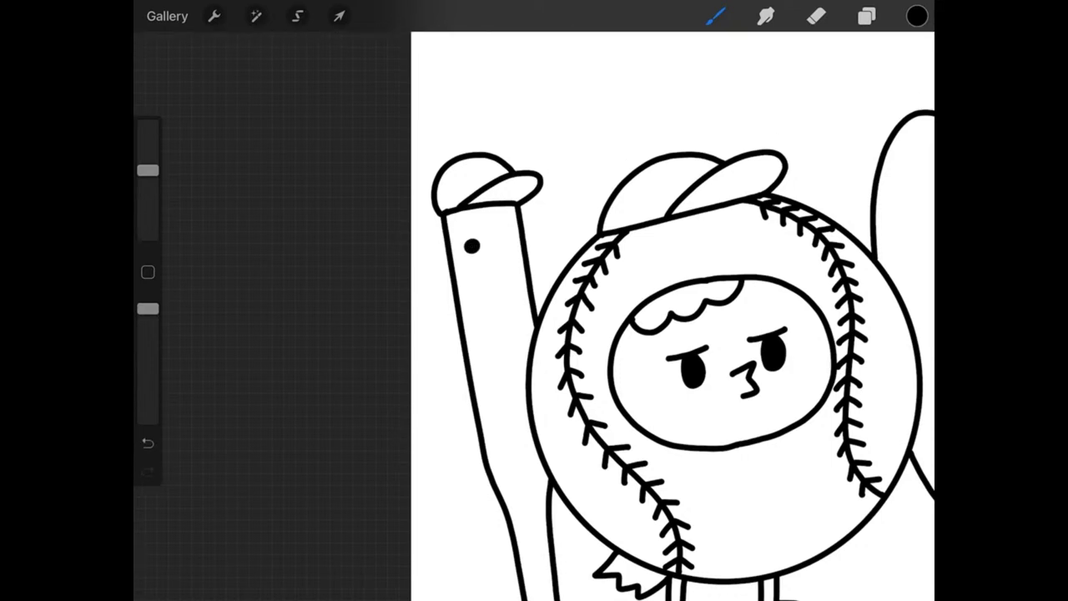
pyautogui.hotkey('ctrl', 'z')
pyautogui.hotkey('ctrl', 'z')
pyautogui.moveTo(472, 237)
pyautogui.mouseDown()
pyautogui.moveTo(516, 238)
pyautogui.moveTo(493, 249)
pyautogui.moveTo(503, 243)
pyautogui.mouseUp()
pyautogui.scroll(-3, 693, 317)
pyautogui.scroll(-2, 692, 317)
pyautogui.scroll(-1, 693, 317)
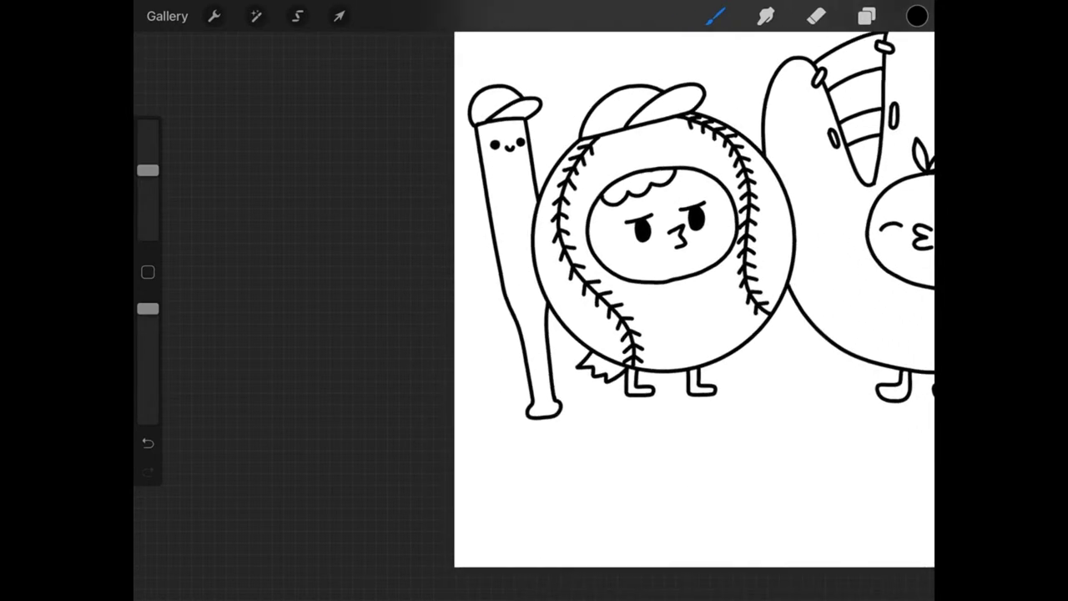
pyautogui.scroll(-2, 692, 301)
pyautogui.scroll(-2, 693, 300)
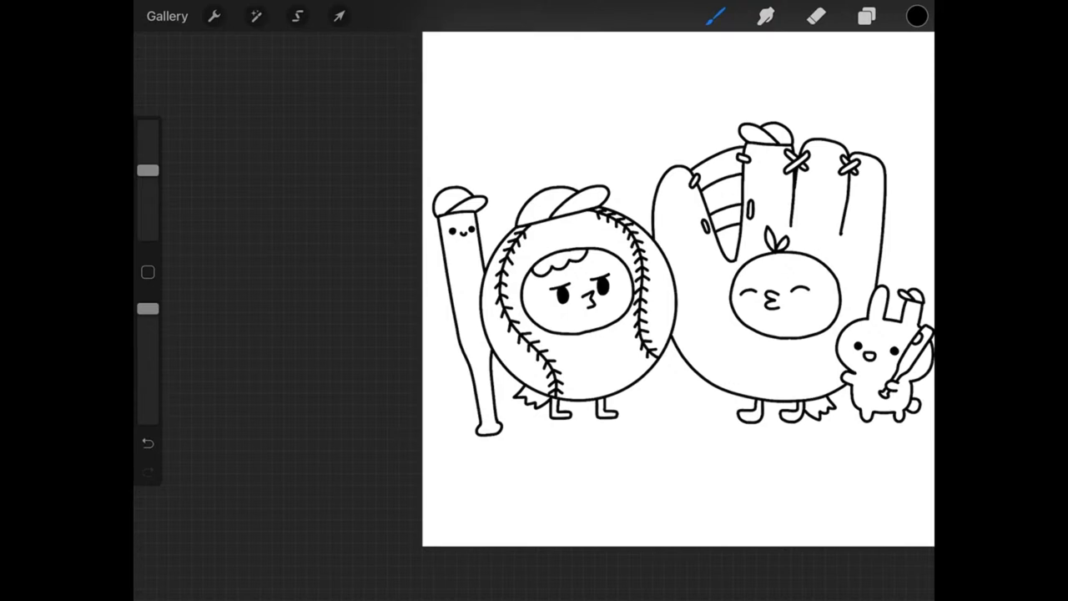
pyautogui.scroll(2, 568, 376)
# - Round off the bat's knob into an ellipse and add a cheek curve on its left side
pyautogui.scroll(4, 568, 376)
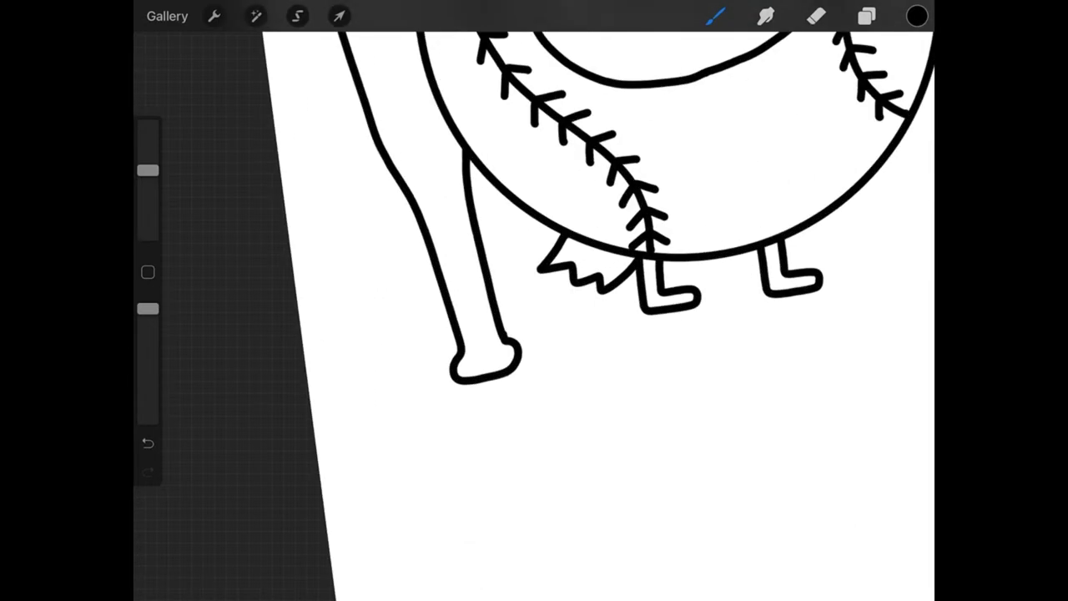
pyautogui.moveTo(457, 357); pyautogui.dragTo(503, 338)
pyautogui.scroll(-5, 634, 300)
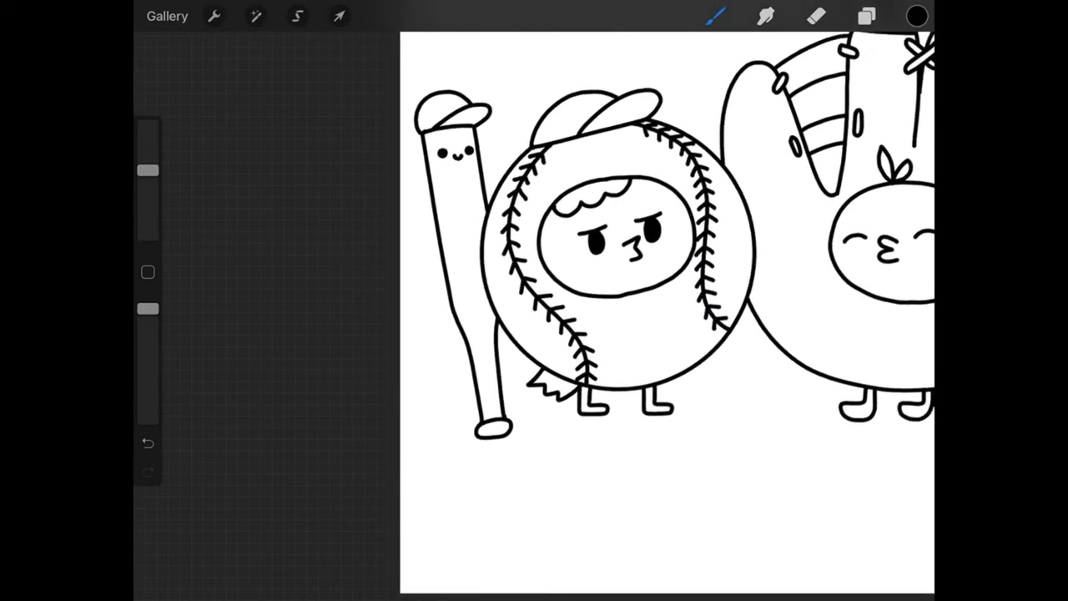
pyautogui.scroll(1, 656, 318)
pyautogui.scroll(2, 635, 275)
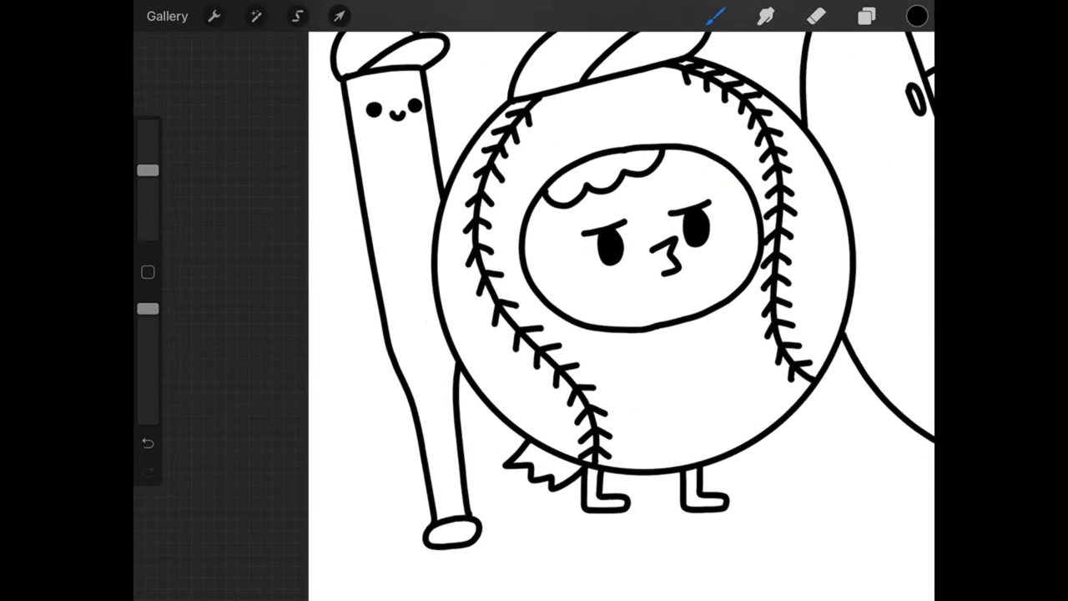
pyautogui.moveTo(354, 127)
pyautogui.mouseDown()
pyautogui.moveTo(378, 140)
pyautogui.moveTo(385, 171)
pyautogui.moveTo(363, 189)
pyautogui.mouseUp()
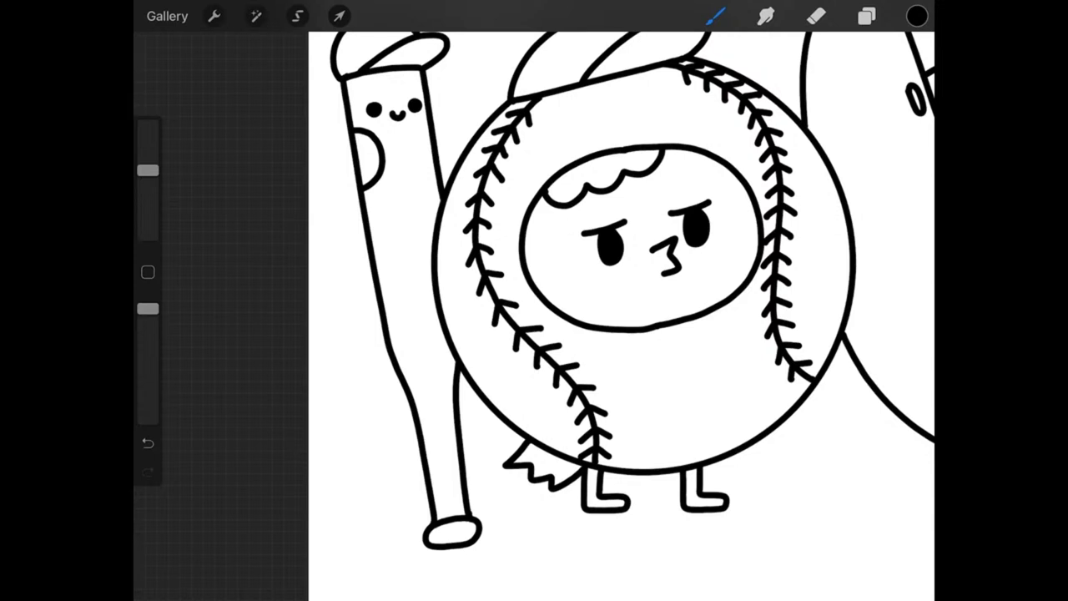
pyautogui.scroll(-3, 622, 318)
# - Draw a grip band on the lower bat with four diagonal stripes and crossing hatch strokes
pyautogui.moveTo(420, 265); pyautogui.dragTo(463, 256)
pyautogui.moveTo(429, 298); pyautogui.dragTo(459, 260)
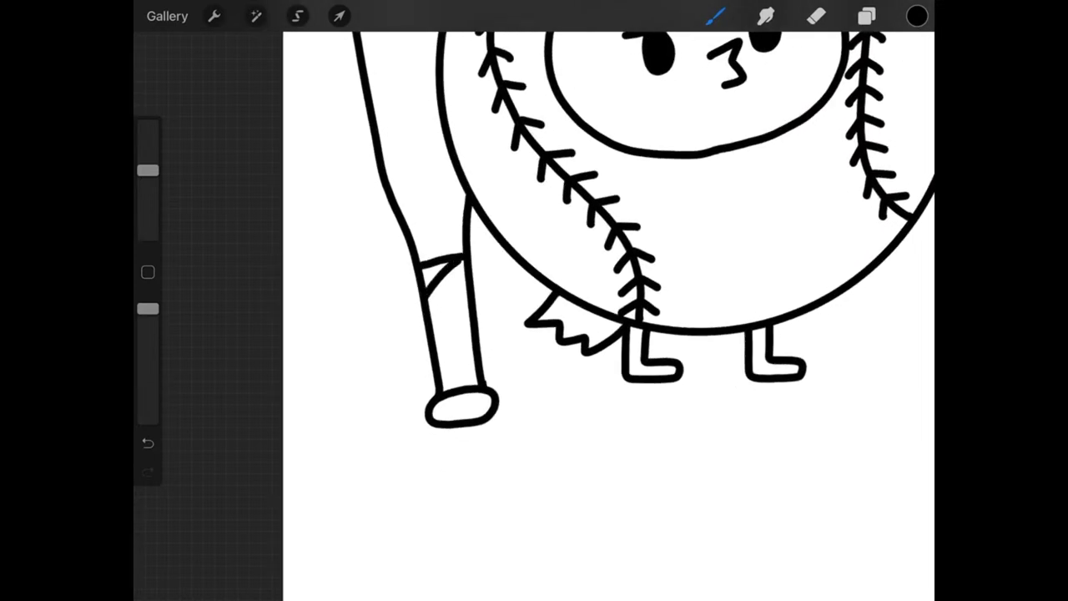
pyautogui.moveTo(432, 320); pyautogui.dragTo(464, 279)
pyautogui.moveTo(436, 350); pyautogui.dragTo(468, 309)
pyautogui.moveTo(444, 384); pyautogui.dragTo(472, 341)
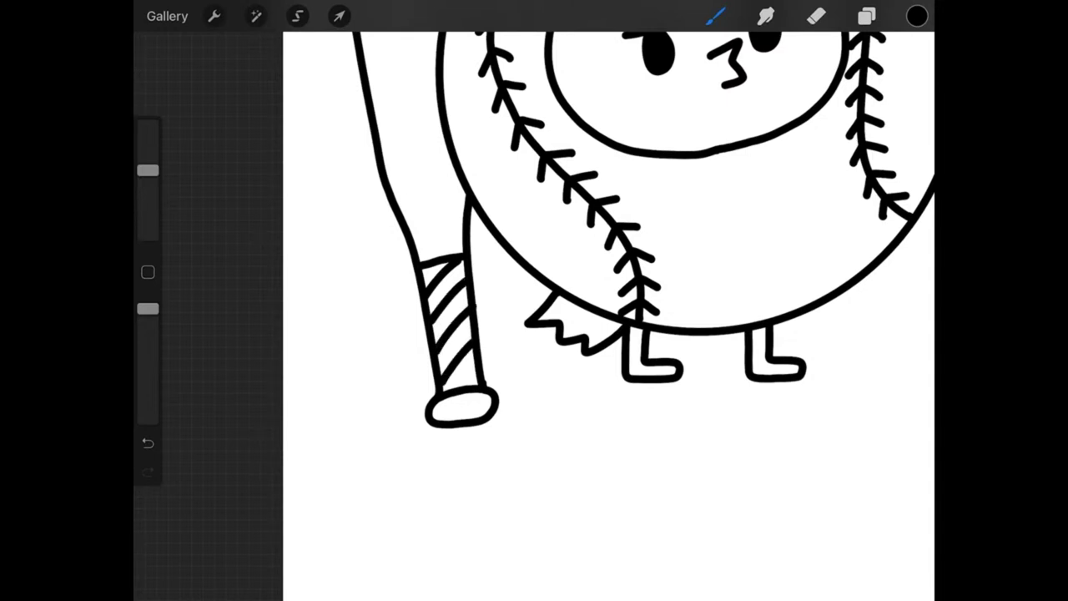
pyautogui.scroll(3, 614, 316)
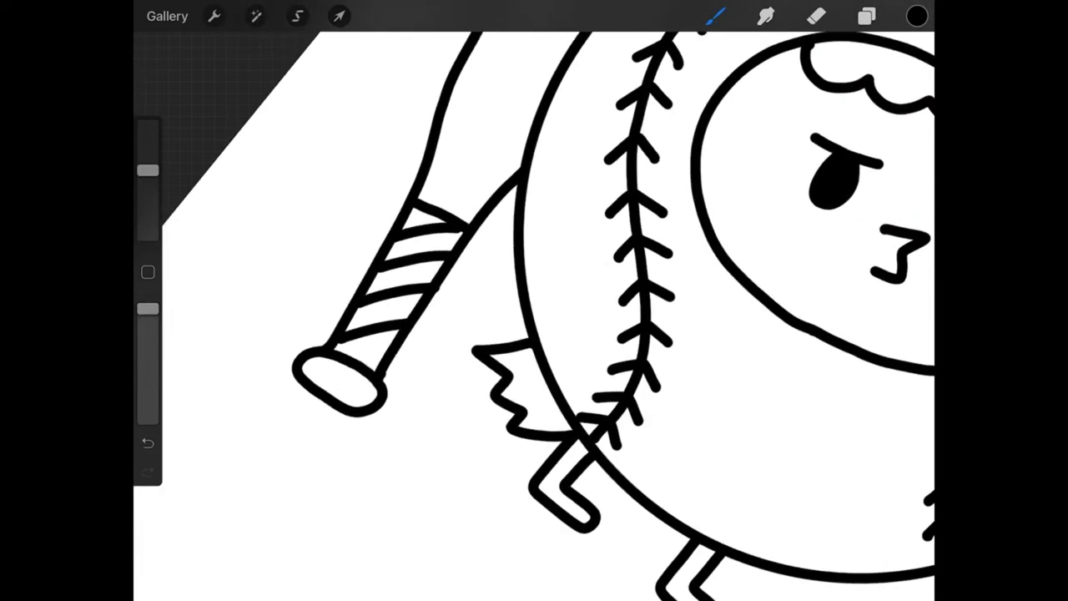
pyautogui.moveTo(388, 268); pyautogui.dragTo(402, 288)
pyautogui.moveTo(410, 209)
pyautogui.mouseDown()
pyautogui.moveTo(434, 283)
pyautogui.moveTo(379, 293)
pyautogui.mouseUp()
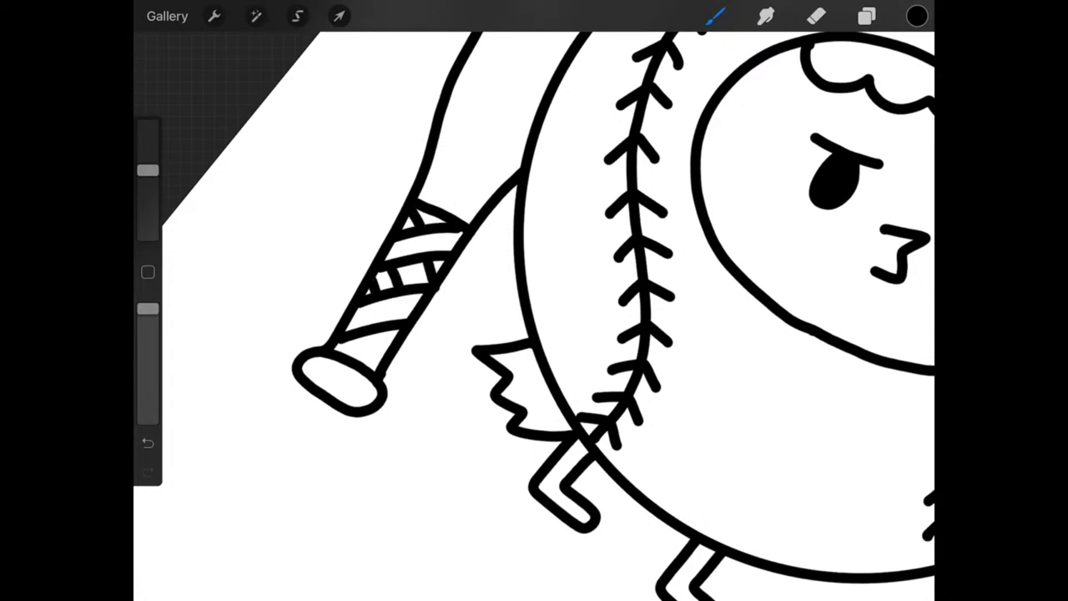
pyautogui.moveTo(381, 332)
pyautogui.mouseDown()
pyautogui.moveTo(389, 352)
pyautogui.moveTo(364, 364)
pyautogui.mouseUp()
# - Look over the whole character lineup, then make Layer 10 the active layer
pyautogui.scroll(-5, 534, 301)
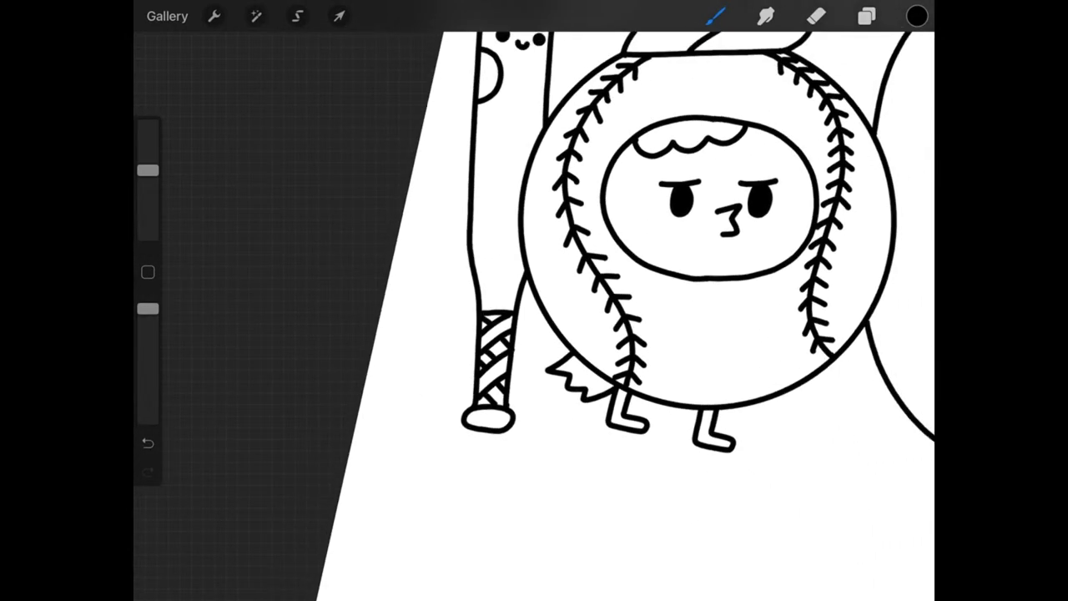
pyautogui.scroll(-1, 651, 301)
pyautogui.hscroll(2, 634, 300)
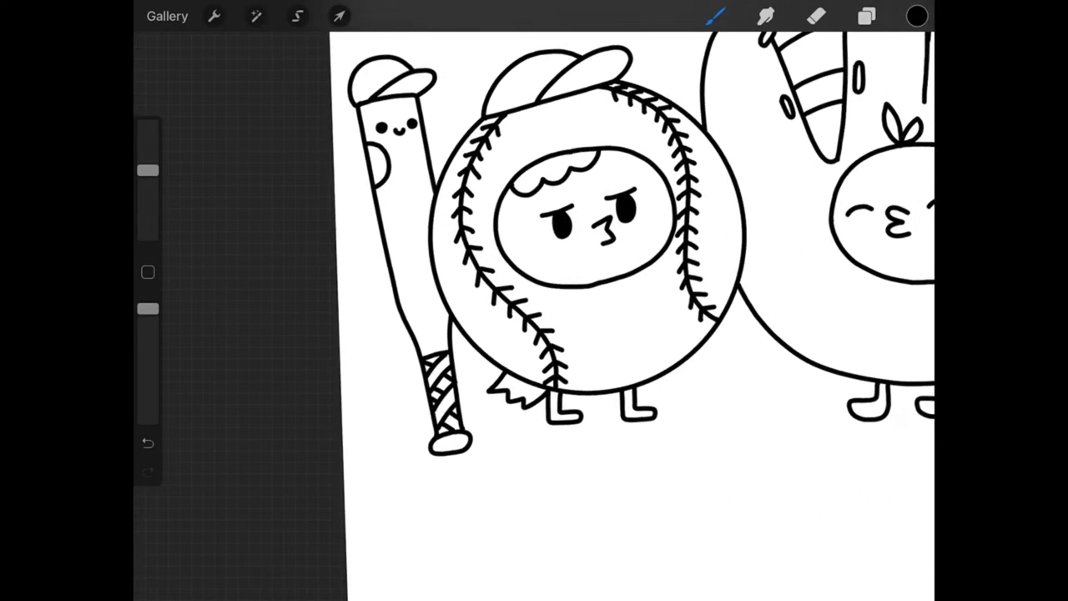
pyautogui.scroll(-3, 635, 300)
pyautogui.scroll(-2, 634, 301)
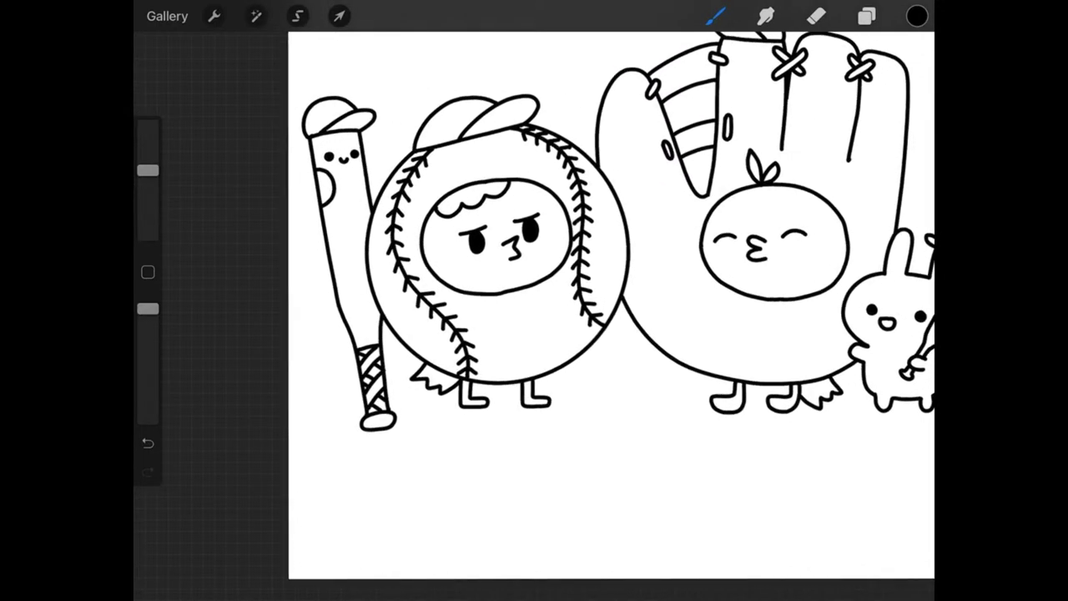
pyautogui.hscroll(1, 601, 301)
pyautogui.hscroll(1, 601, 301)
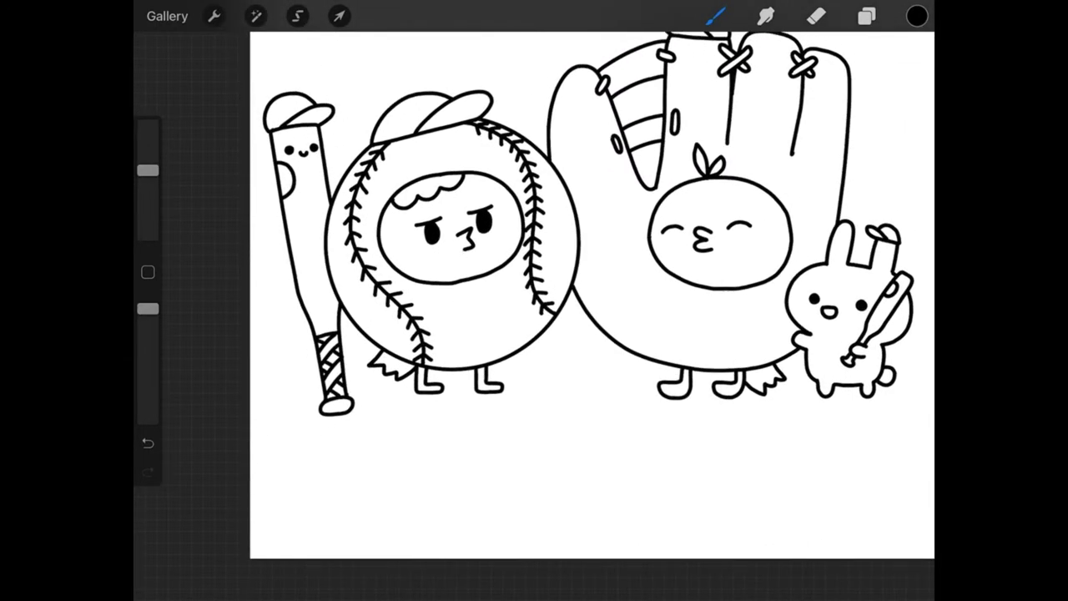
pyautogui.scroll(-1, 593, 300)
pyautogui.scroll(2, 593, 300)
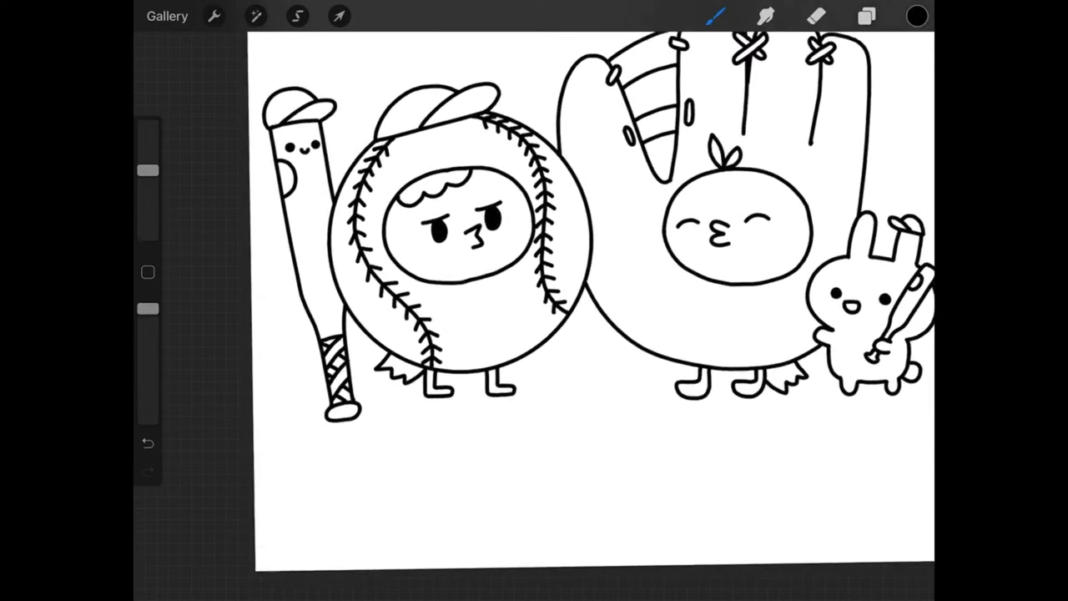
pyautogui.scroll(2, 592, 301)
pyautogui.scroll(1, 593, 300)
pyautogui.scroll(1, 593, 300)
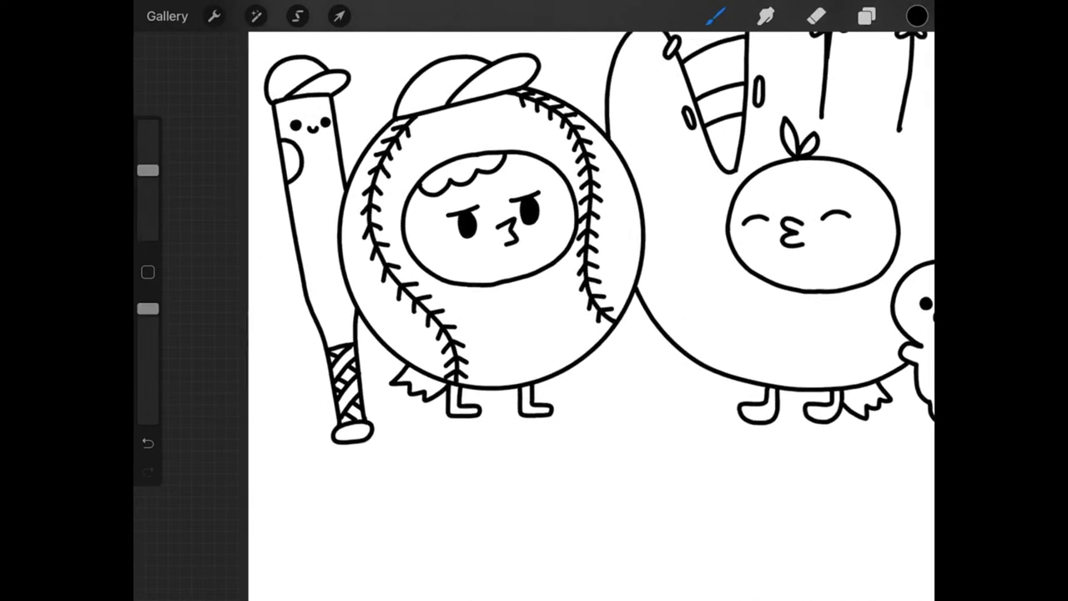
pyautogui.scroll(1, 592, 301)
pyautogui.scroll(-2, 592, 300)
pyautogui.scroll(2, 593, 301)
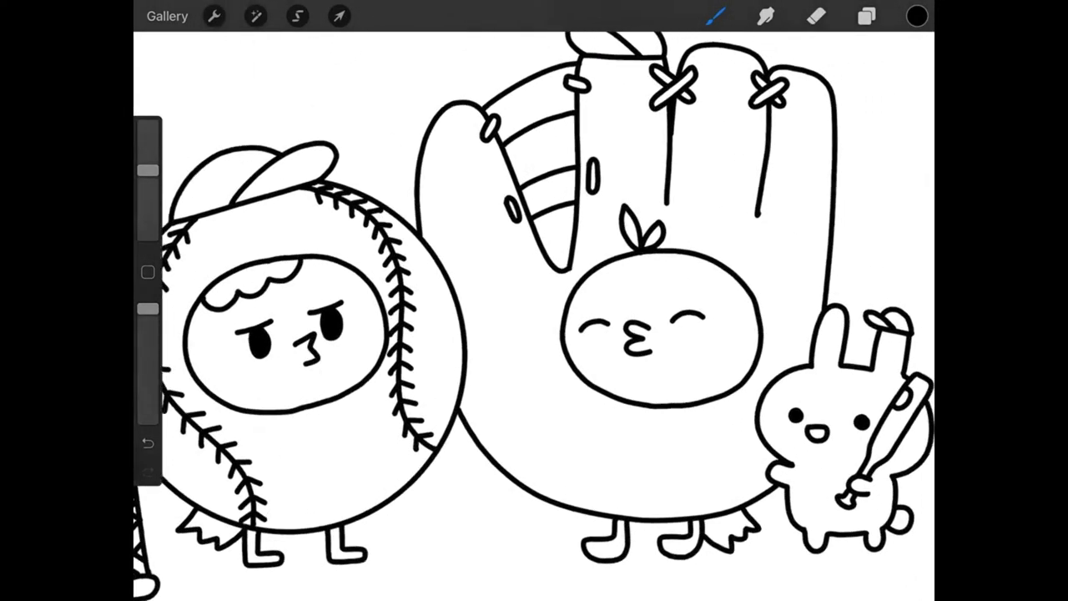
pyautogui.scroll(1, 592, 300)
pyautogui.click(867, 16)
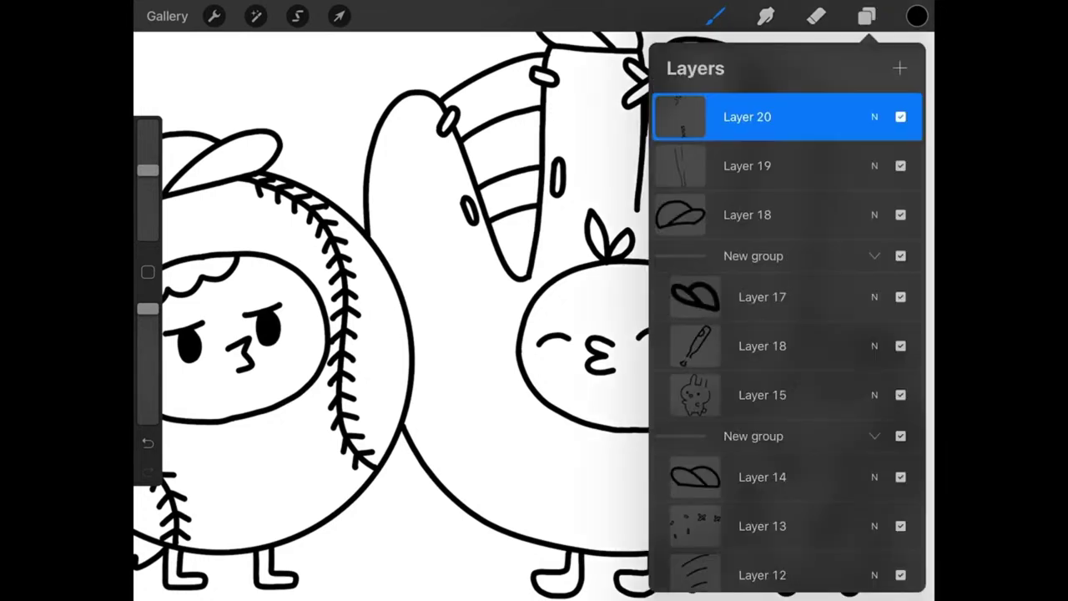
pyautogui.scroll(-5, 787, 342)
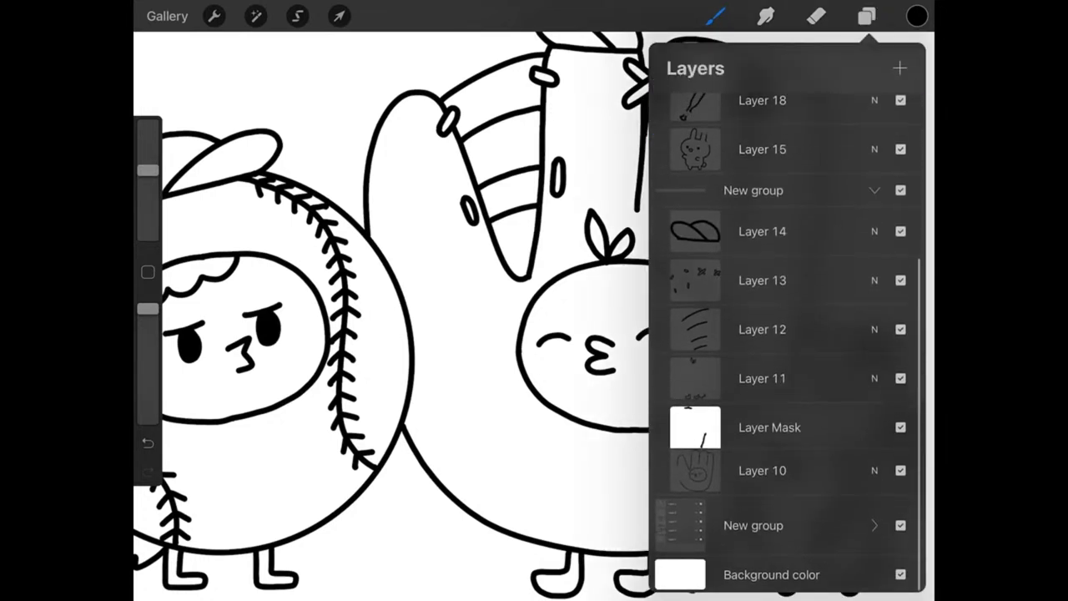
pyautogui.click(762, 471)
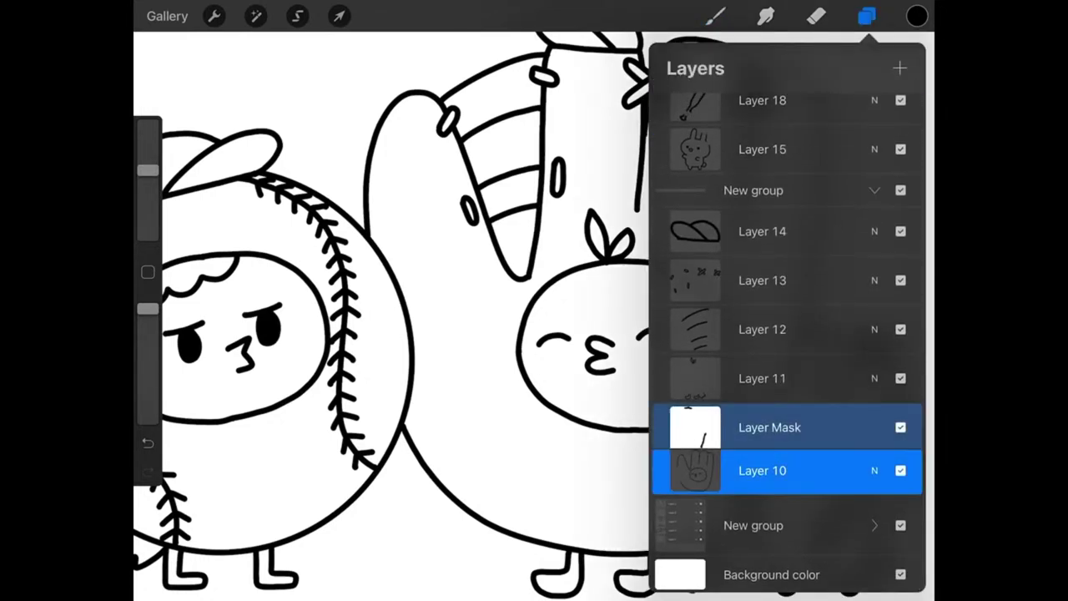
# - Shrink the eraser and remove a tiny stray spot on the glove, redoing the erase once
pyautogui.click(816, 16)
pyautogui.scroll(3, 534, 334)
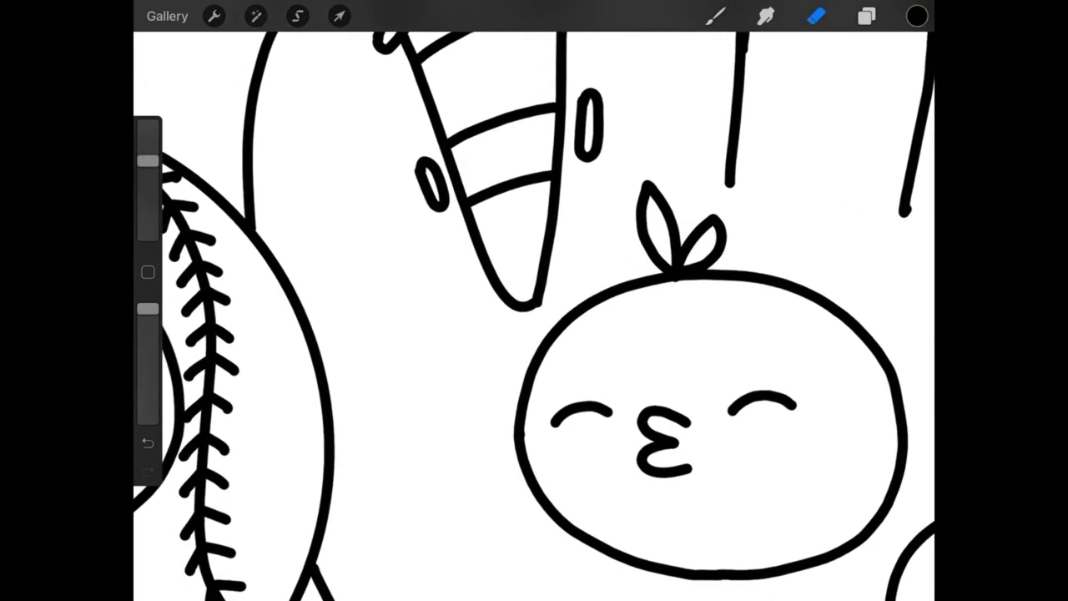
pyautogui.moveTo(147, 161); pyautogui.dragTo(148, 175)
pyautogui.click(539, 304)
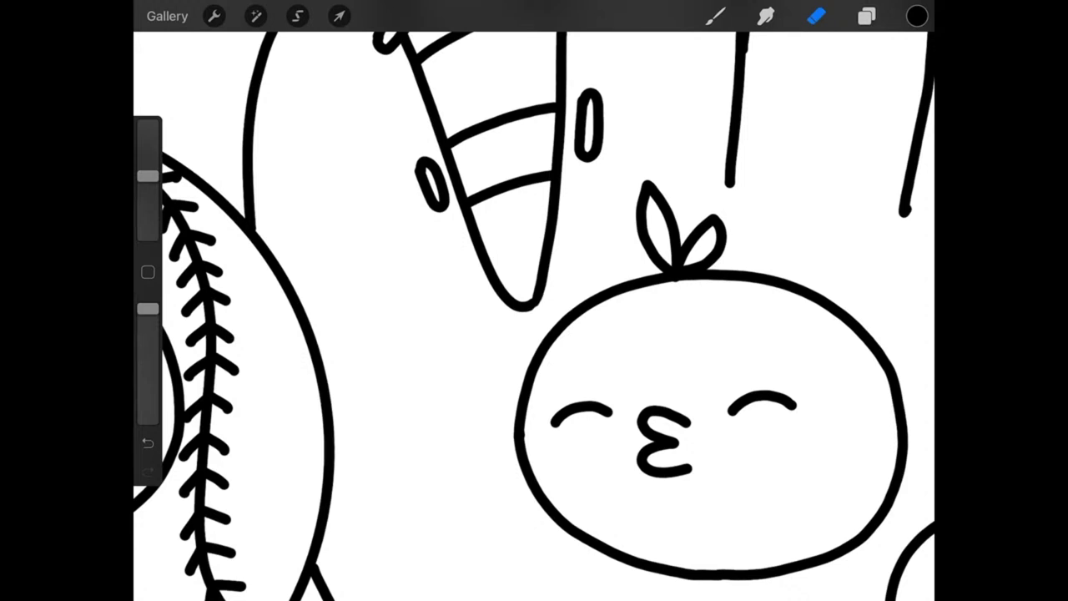
pyautogui.click(148, 443)
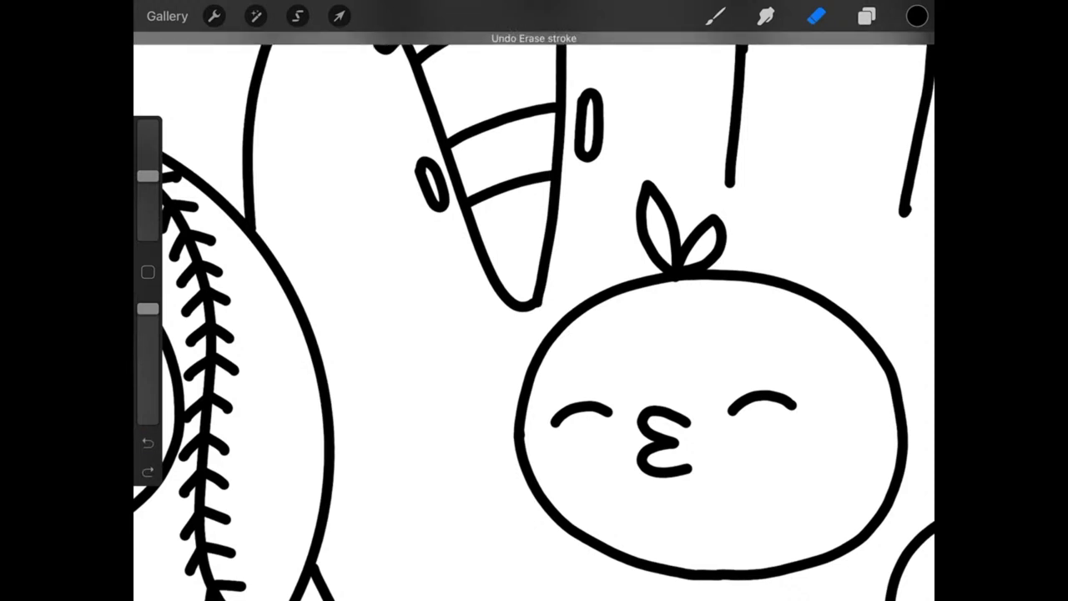
pyautogui.click(539, 305)
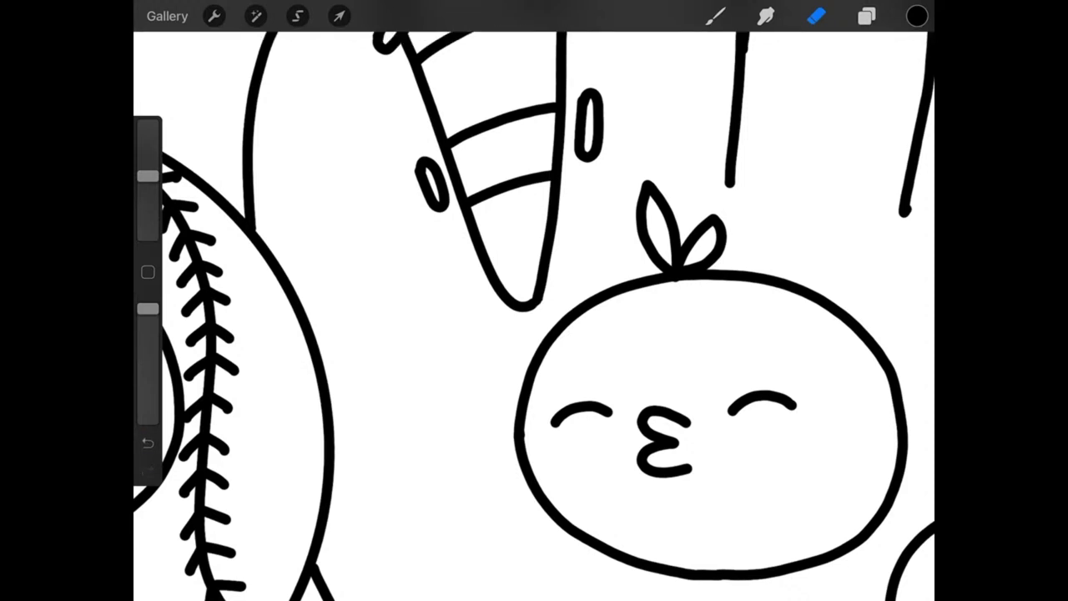
pyautogui.scroll(-5, 534, 300)
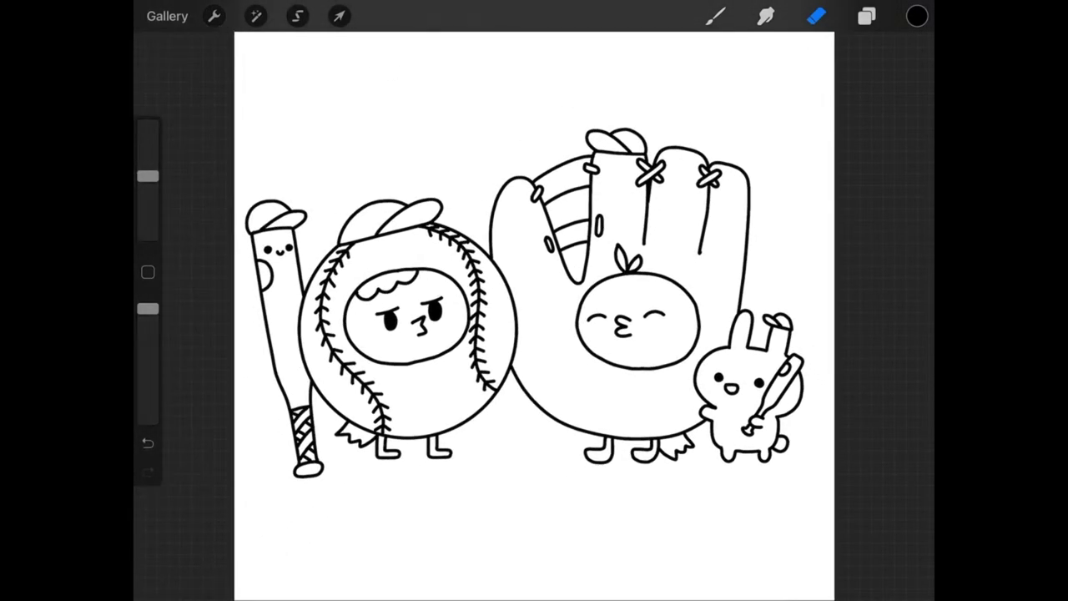
pyautogui.scroll(-1, 534, 301)
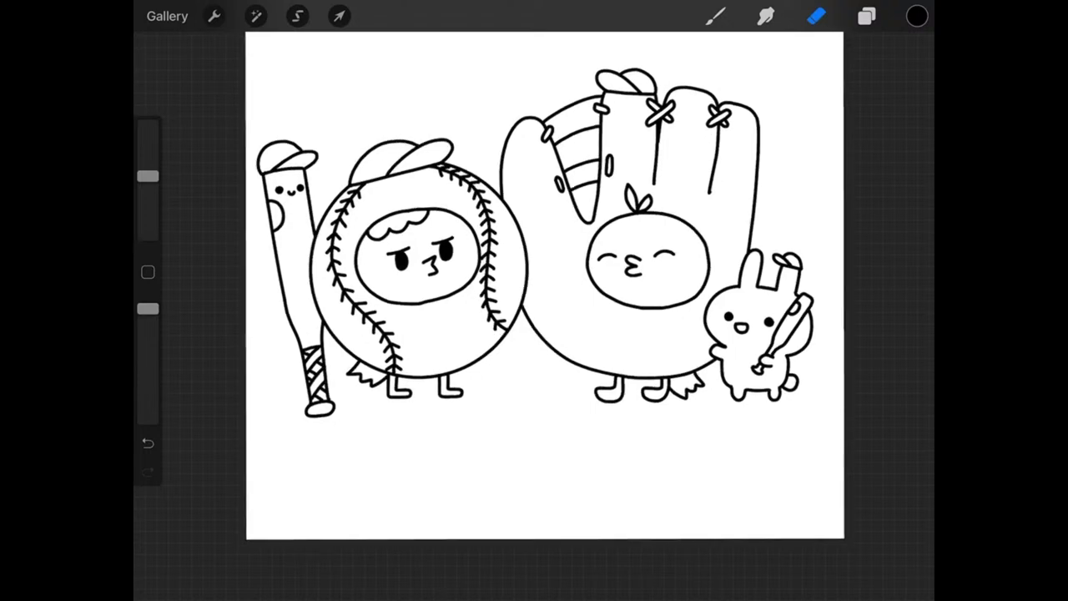
pyautogui.scroll(3, 459, 367)
pyautogui.scroll(-3, 534, 301)
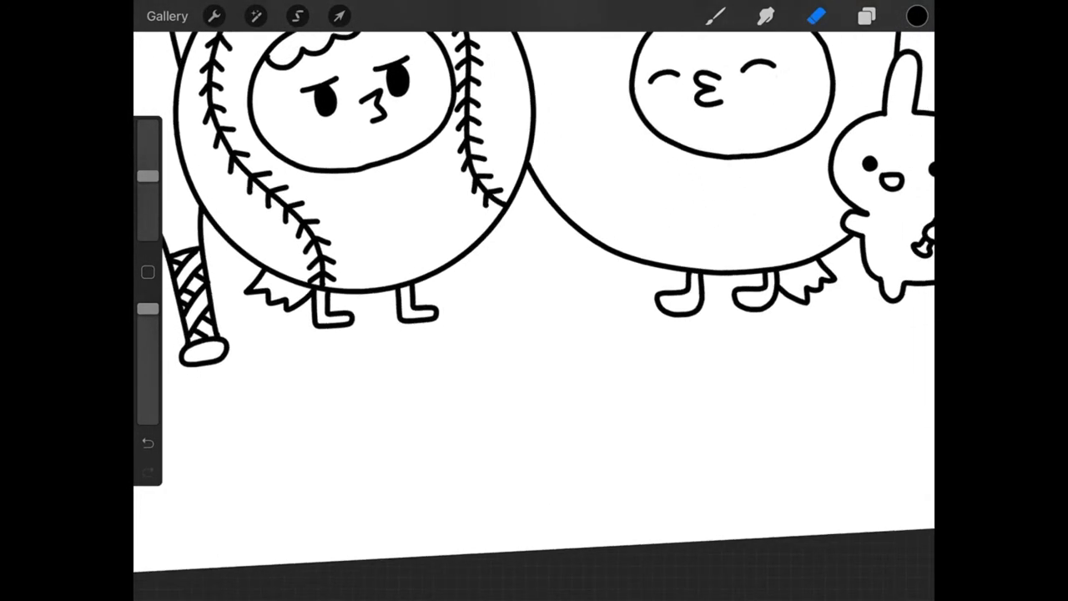
# - Merge Layer 20 and Layer 19 down into Layer 18
pyautogui.click(867, 16)
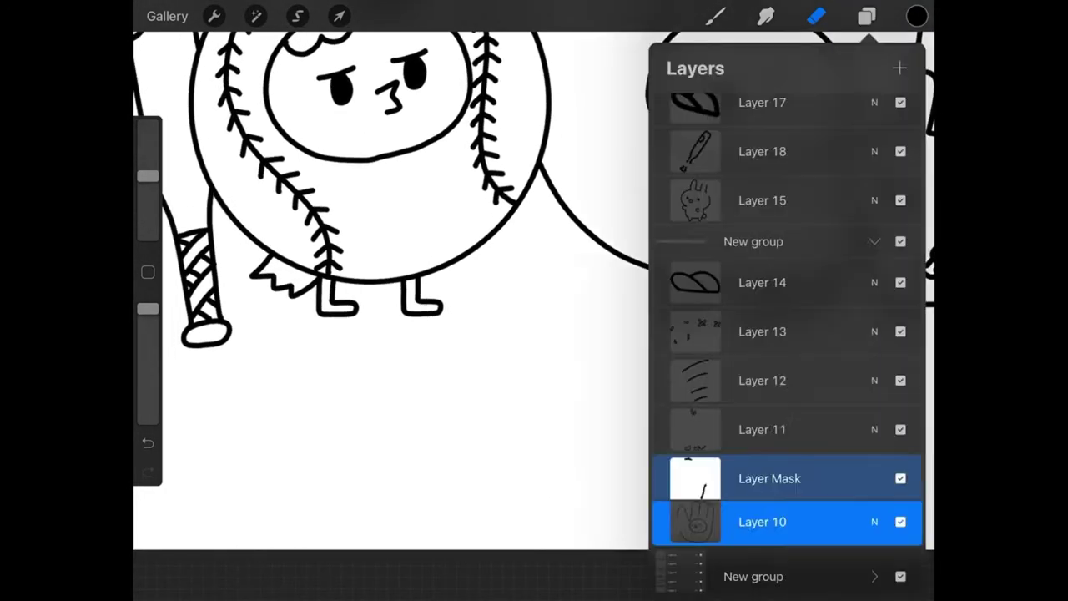
pyautogui.scroll(3, 785, 334)
pyautogui.click(747, 116)
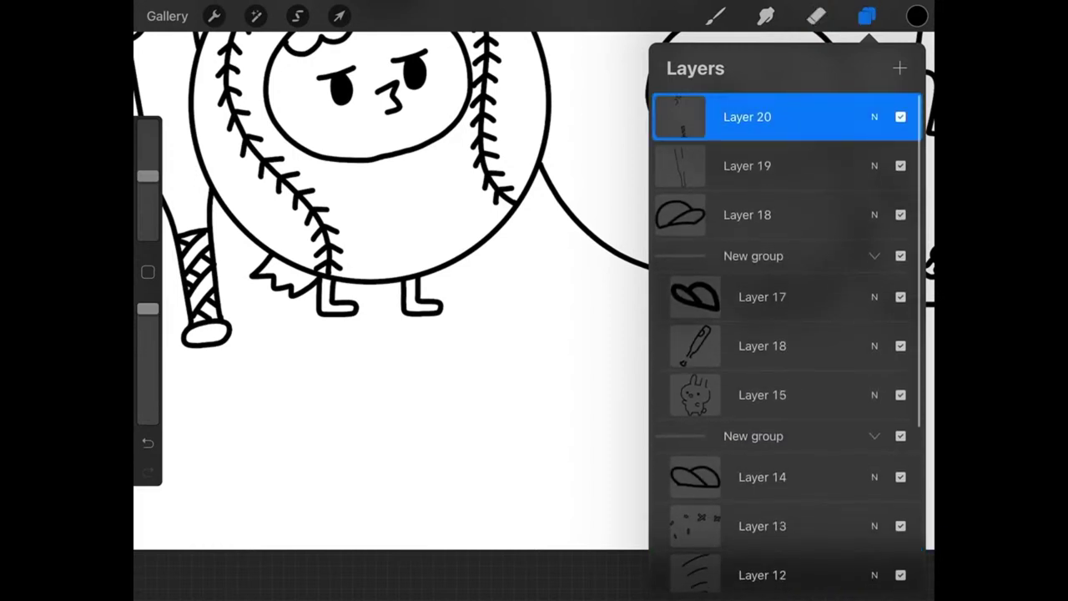
pyautogui.click(591, 298)
pyautogui.click(748, 117)
pyautogui.click(591, 298)
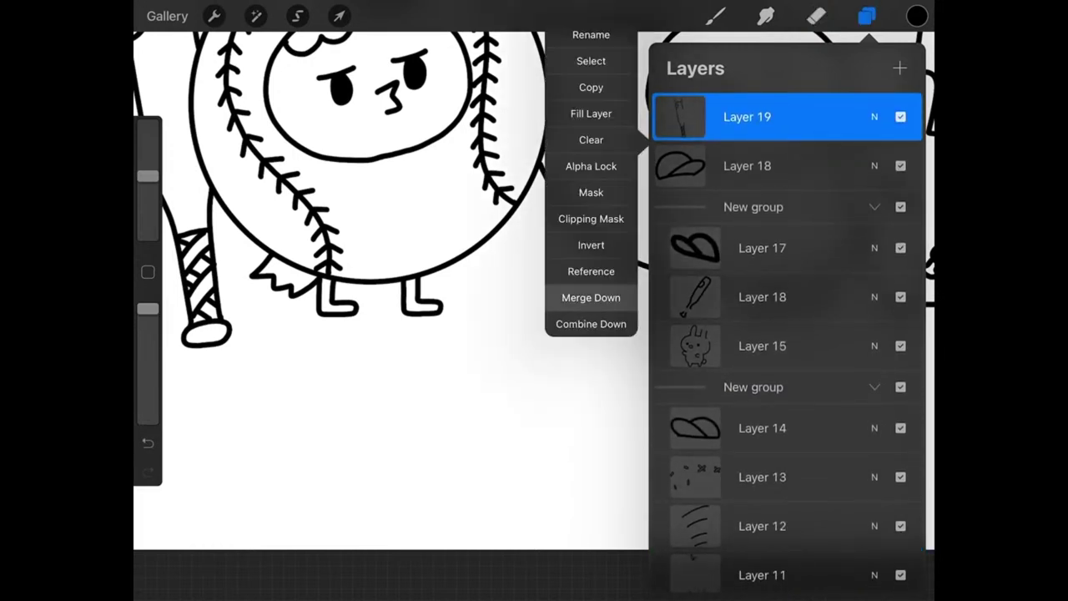
pyautogui.click(817, 16)
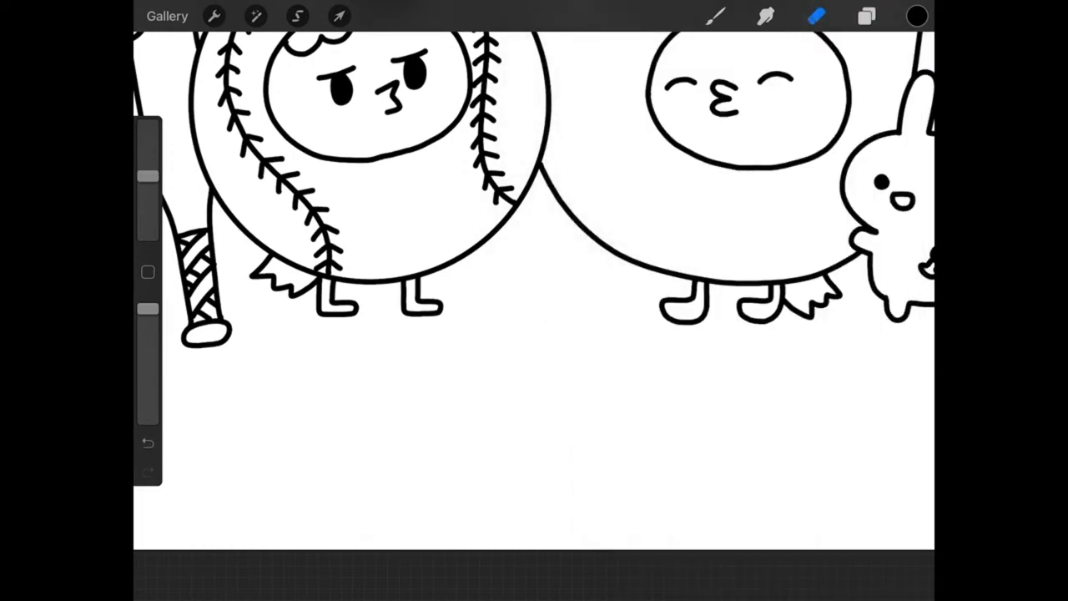
# - Go back to the gallery and open the baseball field artwork
pyautogui.click(167, 16)
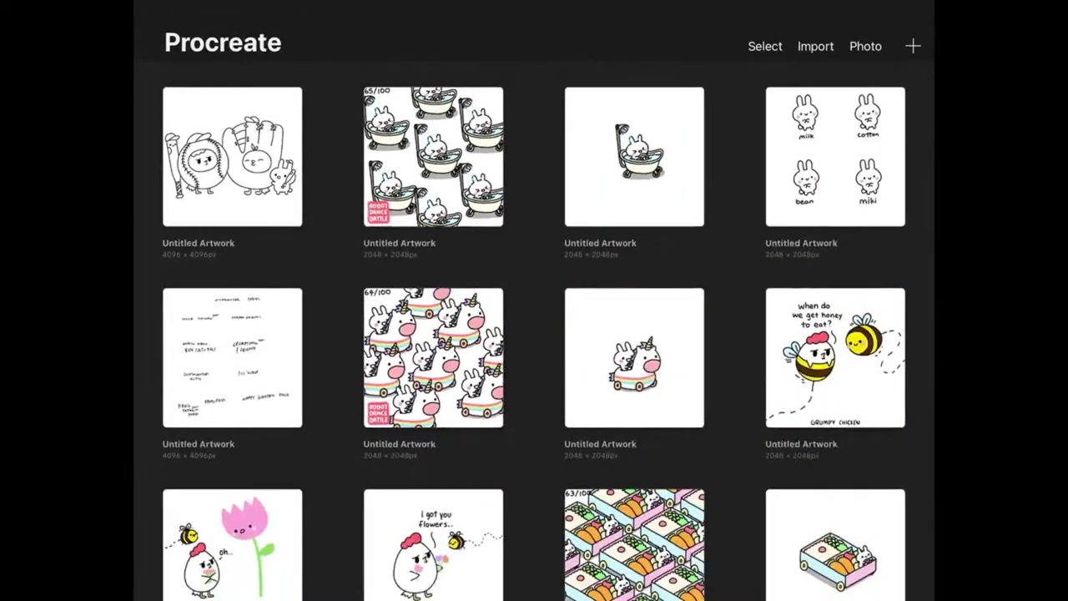
pyautogui.scroll(-5, 534, 334)
pyautogui.scroll(-5, 535, 334)
pyautogui.scroll(-5, 535, 334)
pyautogui.scroll(-5, 534, 334)
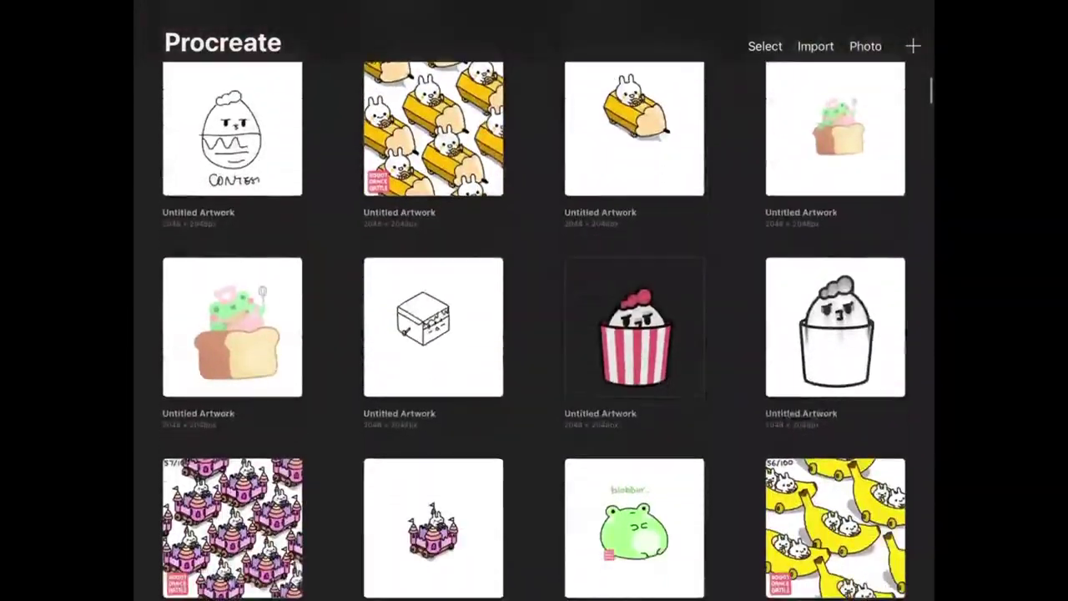
pyautogui.scroll(-5, 534, 334)
pyautogui.scroll(-5, 535, 334)
pyautogui.scroll(-2, 534, 334)
pyautogui.scroll(3, 534, 334)
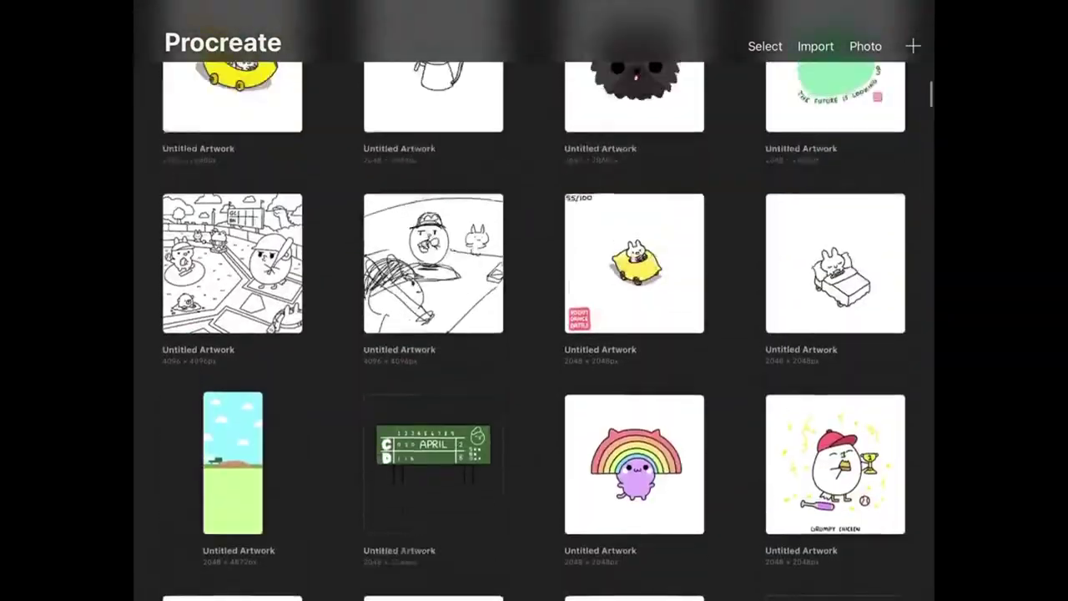
pyautogui.scroll(2, 534, 334)
pyautogui.click(232, 349)
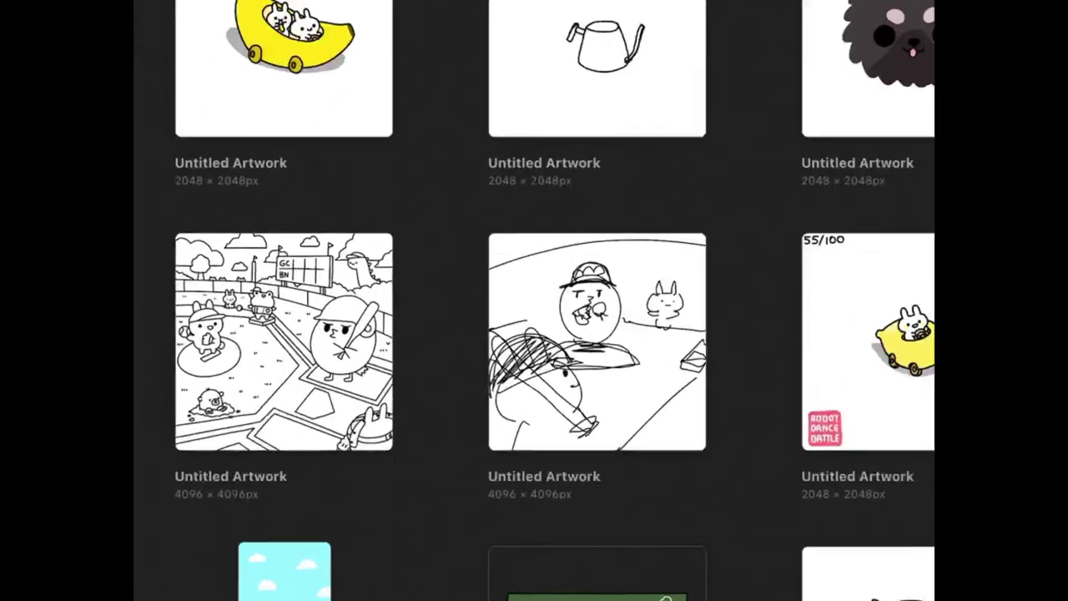
pyautogui.scroll(5, 375, 209)
pyautogui.scroll(3, 417, 301)
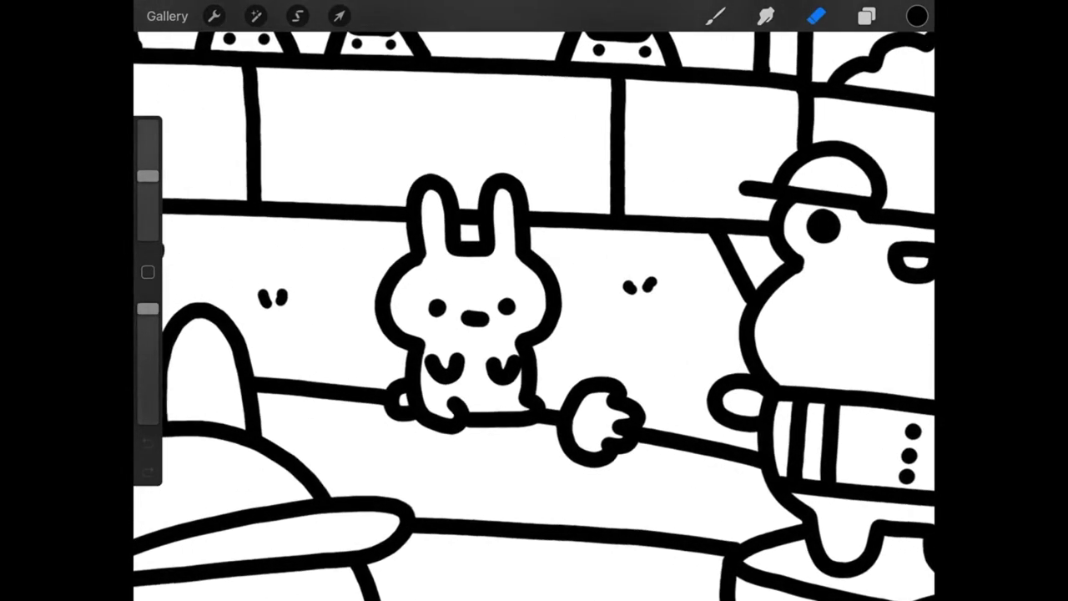
# - Copy the bunny sketch Layer 26 from the layer list
pyautogui.click(867, 16)
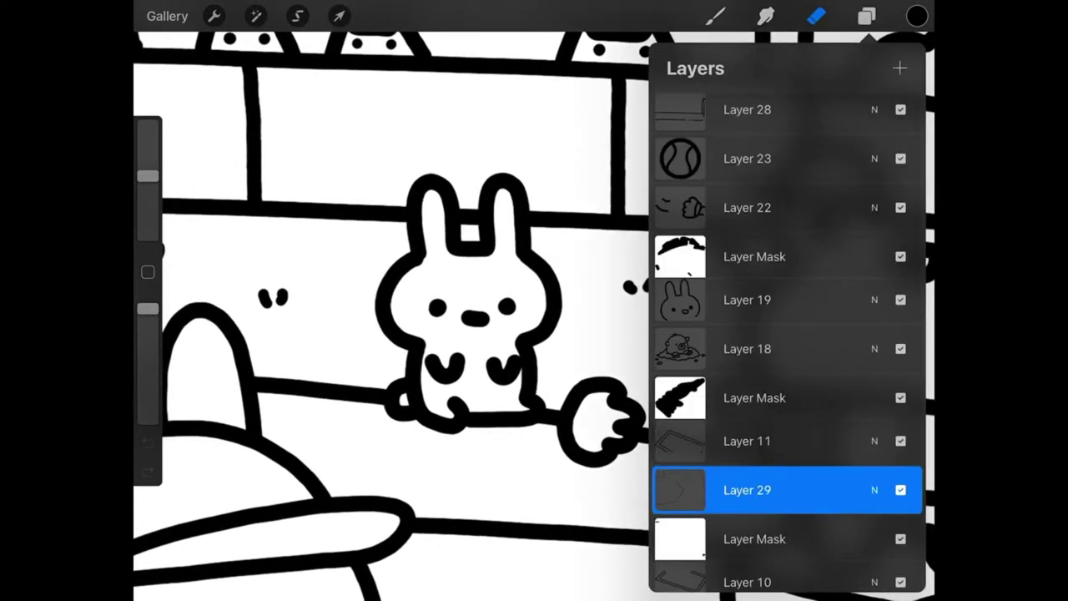
pyautogui.scroll(5, 786, 343)
pyautogui.scroll(5, 787, 342)
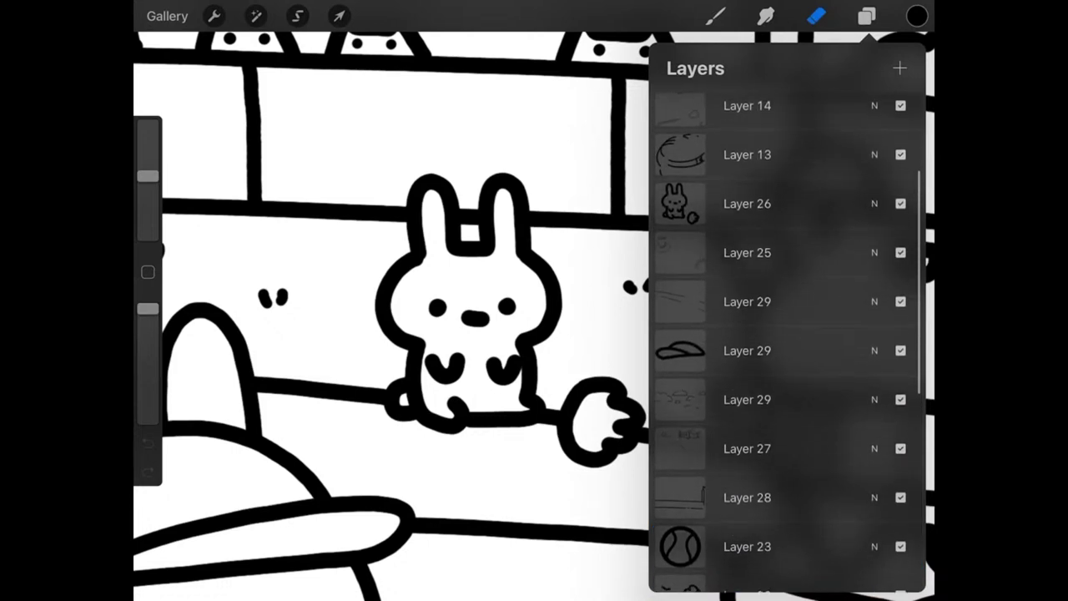
pyautogui.click(747, 221)
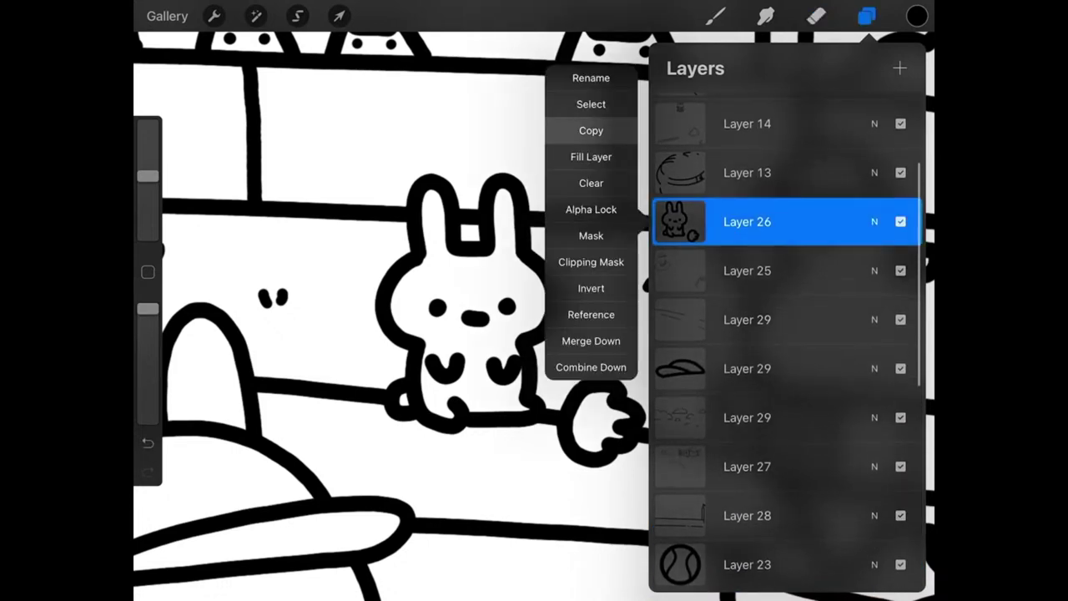
pyautogui.click(591, 130)
pyautogui.click(816, 16)
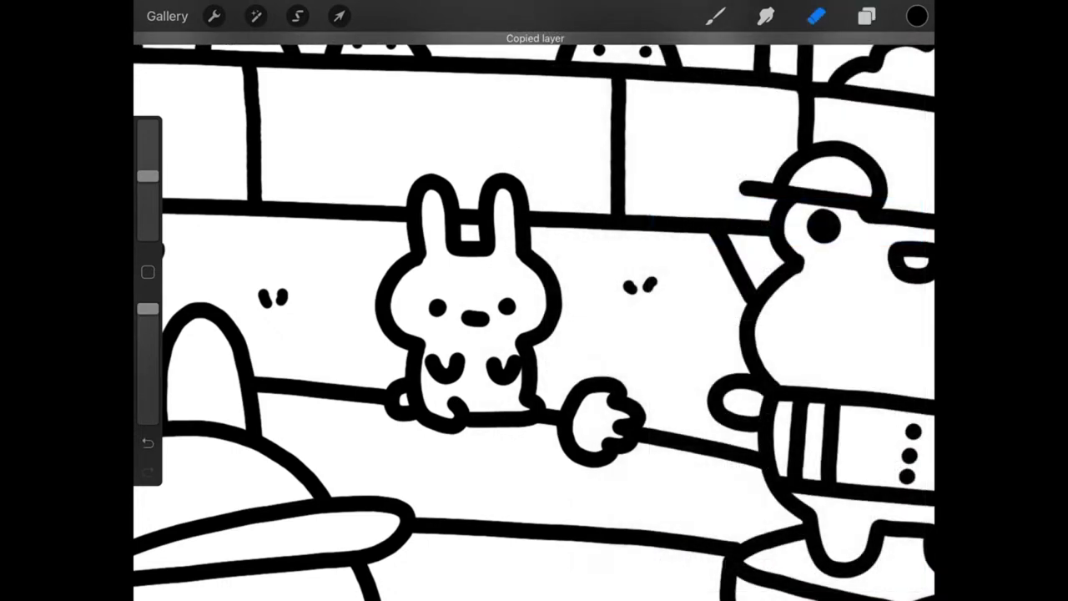
# - Return to the gallery and open the baseball characters artwork
pyautogui.click(167, 15)
pyautogui.scroll(15, 534, 334)
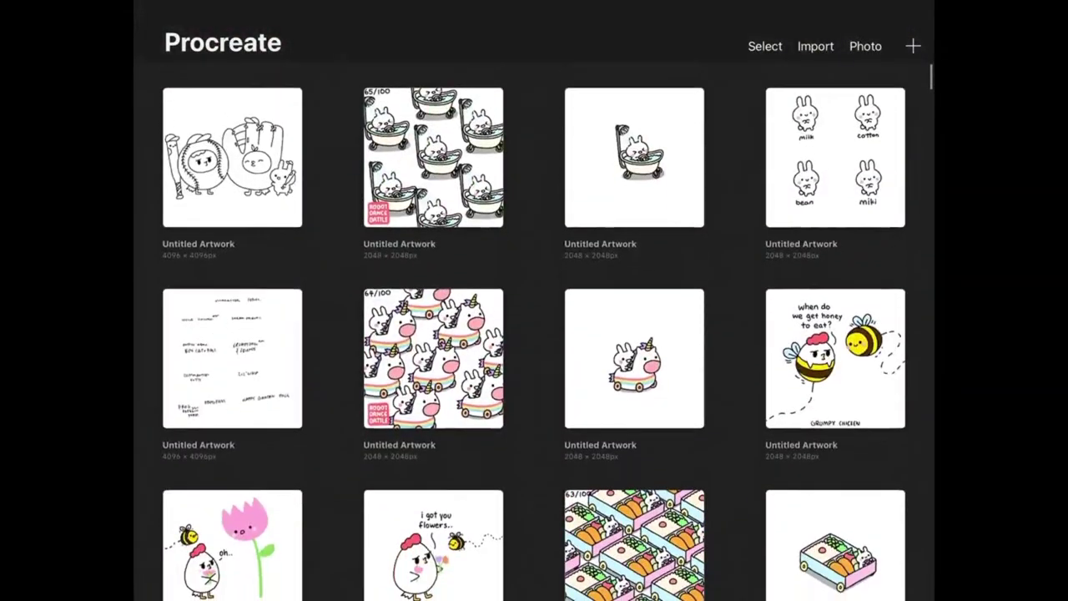
pyautogui.click(233, 205)
# - Paste the copied bunny sketch, enlarge it and move it to the bottom centre of the canvas
pyautogui.click(867, 16)
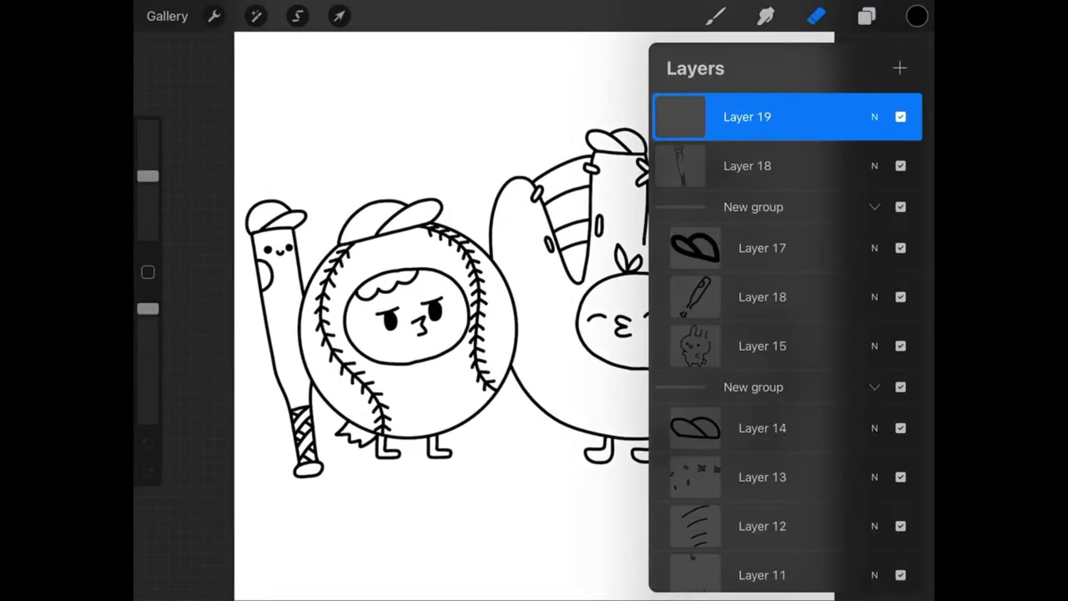
pyautogui.click(213, 16)
pyautogui.click(204, 368)
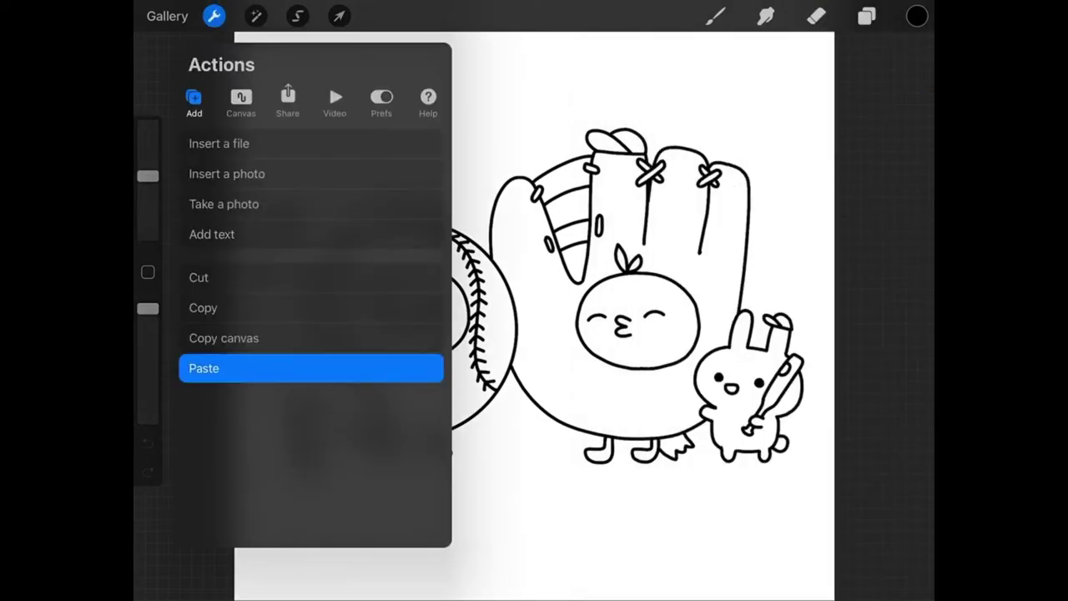
pyautogui.moveTo(421, 216); pyautogui.dragTo(515, 319)
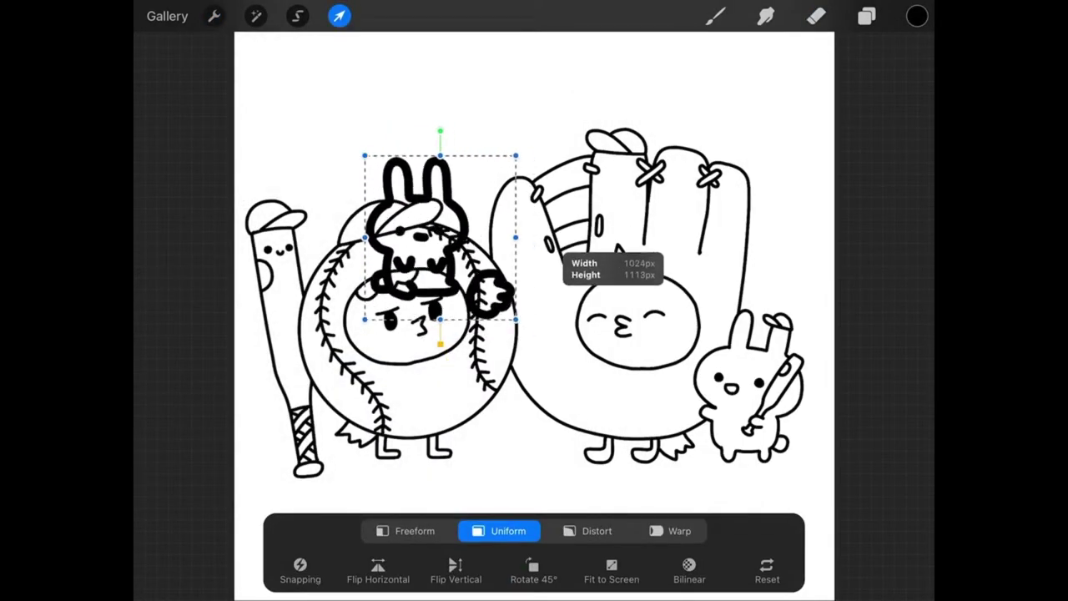
pyautogui.moveTo(440, 251)
pyautogui.mouseDown()
pyautogui.moveTo(511, 423)
pyautogui.moveTo(538, 420)
pyautogui.moveTo(514, 449)
pyautogui.mouseUp()
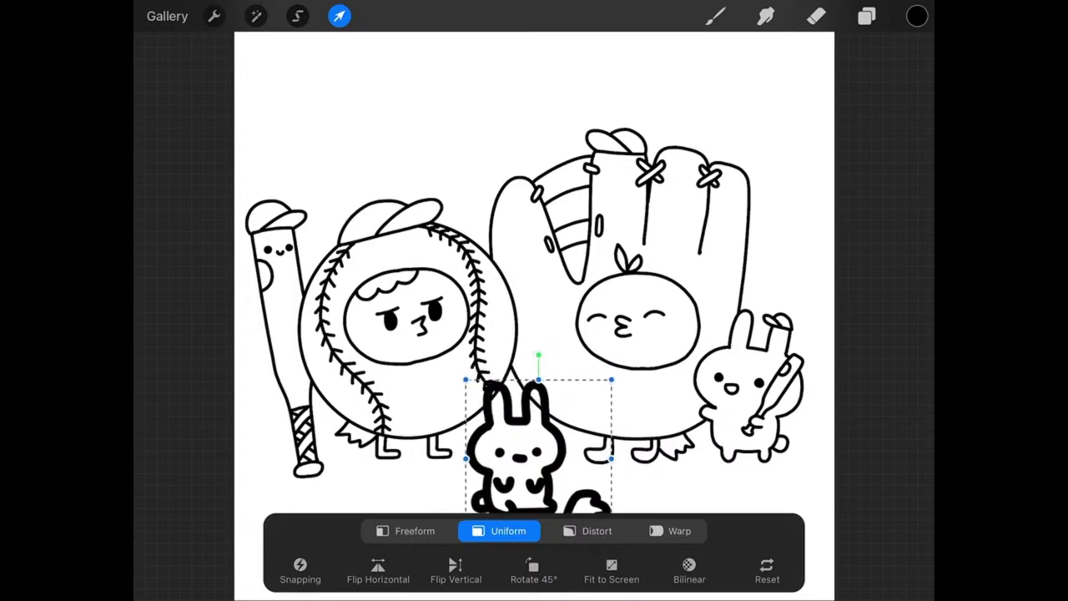
# - Fade the bunny sketch layer (Layer 19) to 26% opacity
pyautogui.click(868, 16)
pyautogui.click(875, 117)
pyautogui.moveTo(908, 175); pyautogui.dragTo(731, 175)
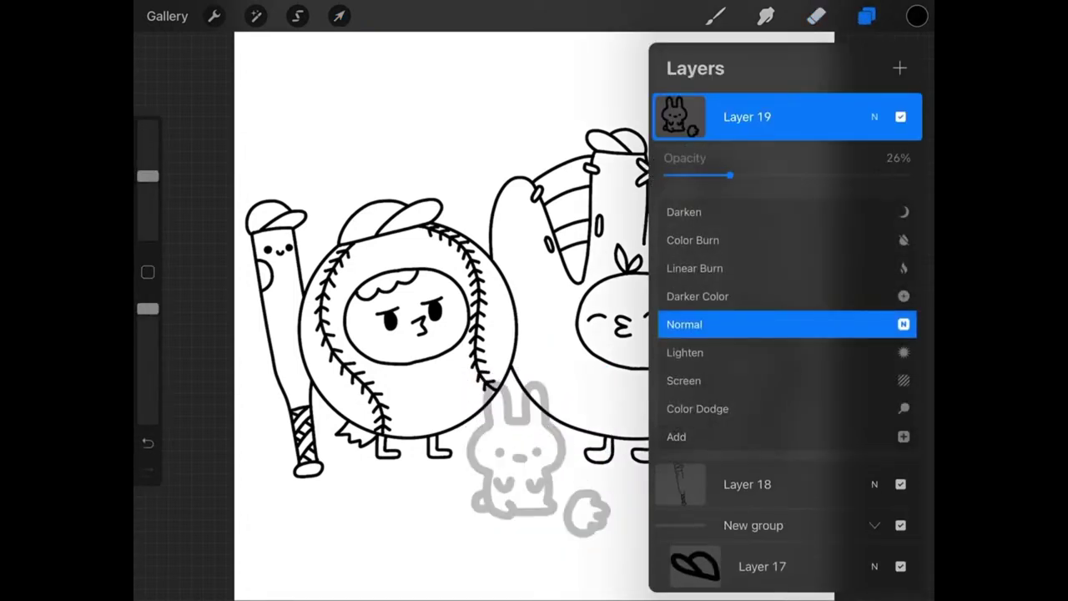
pyautogui.click(875, 117)
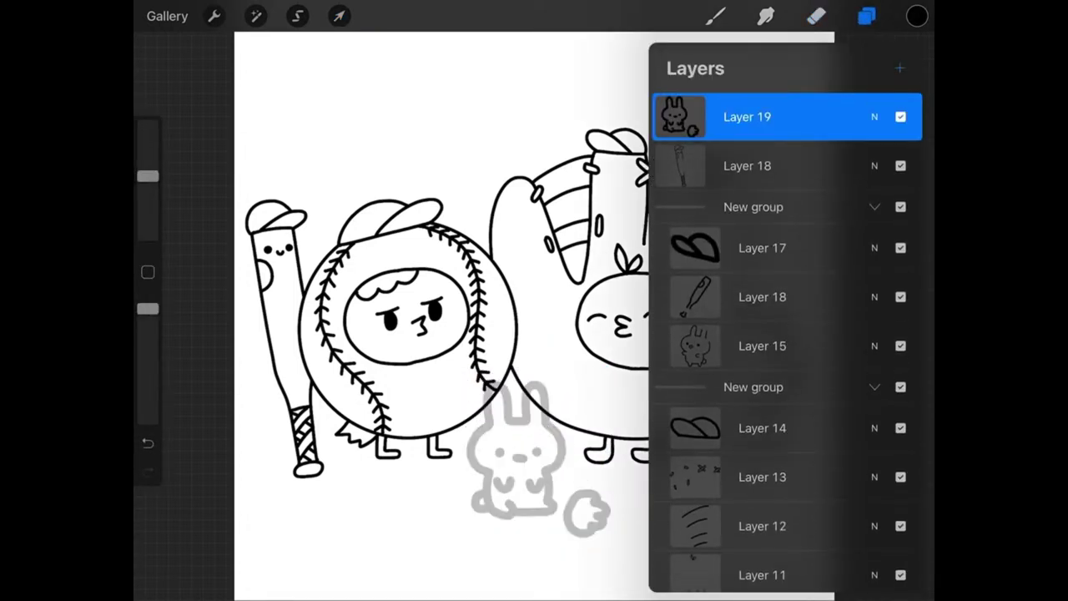
# - Add a new drawing layer above the faded bunny and pick the drawing brush
pyautogui.click(900, 67)
pyautogui.click(817, 15)
pyautogui.scroll(5, 534, 334)
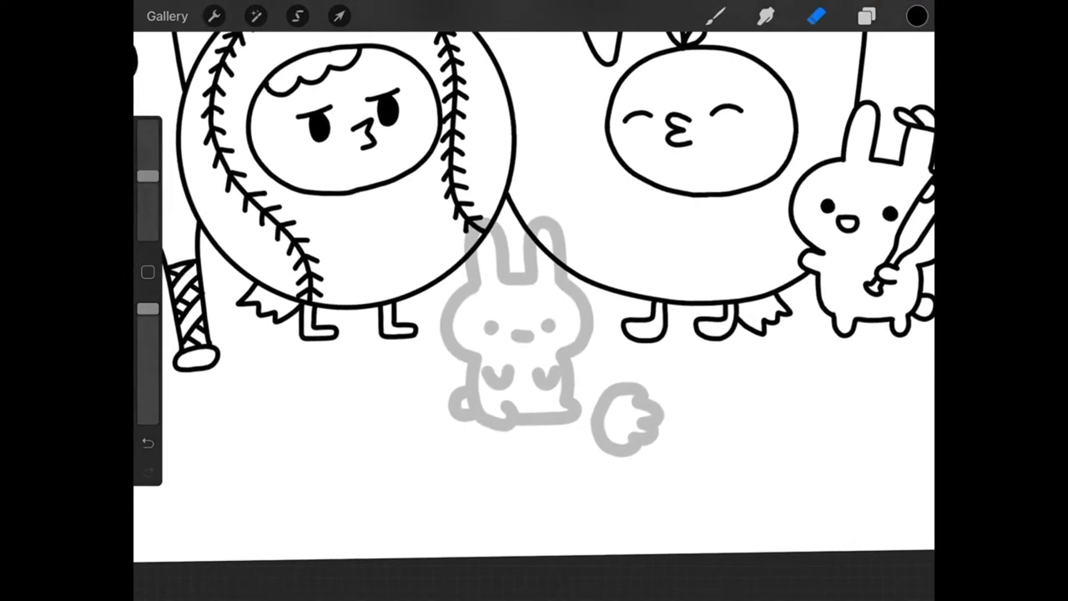
pyautogui.scroll(3, 517, 334)
pyautogui.scroll(2, 468, 317)
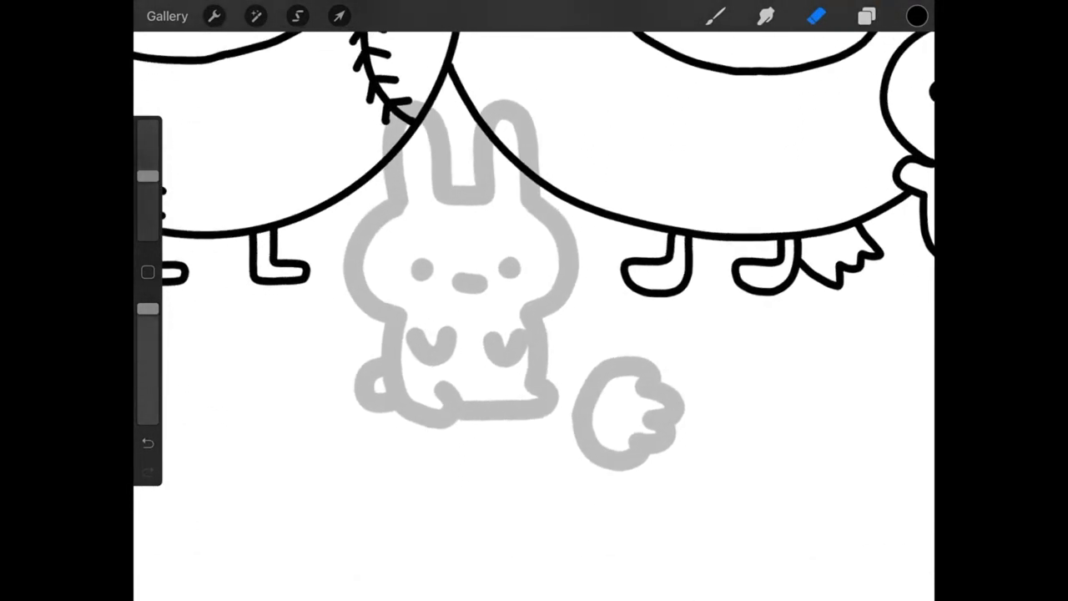
pyautogui.click(716, 16)
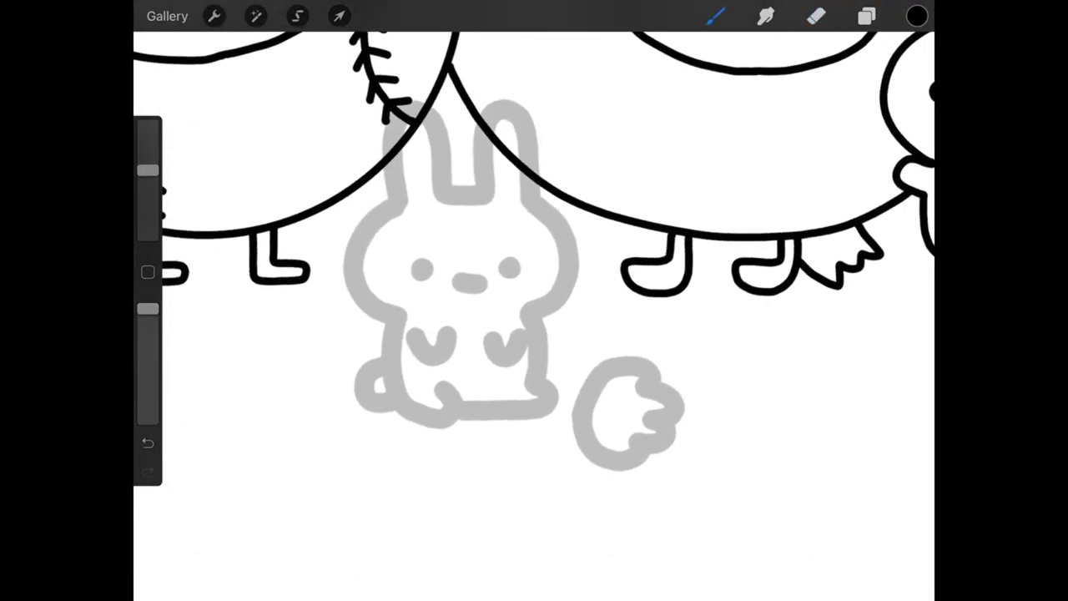
# - Trace the bunny's left ear, both sides of its head and its body outline
pyautogui.moveTo(398, 205)
pyautogui.mouseDown()
pyautogui.moveTo(390, 129)
pyautogui.moveTo(451, 196)
pyautogui.moveTo(482, 191)
pyautogui.mouseUp()
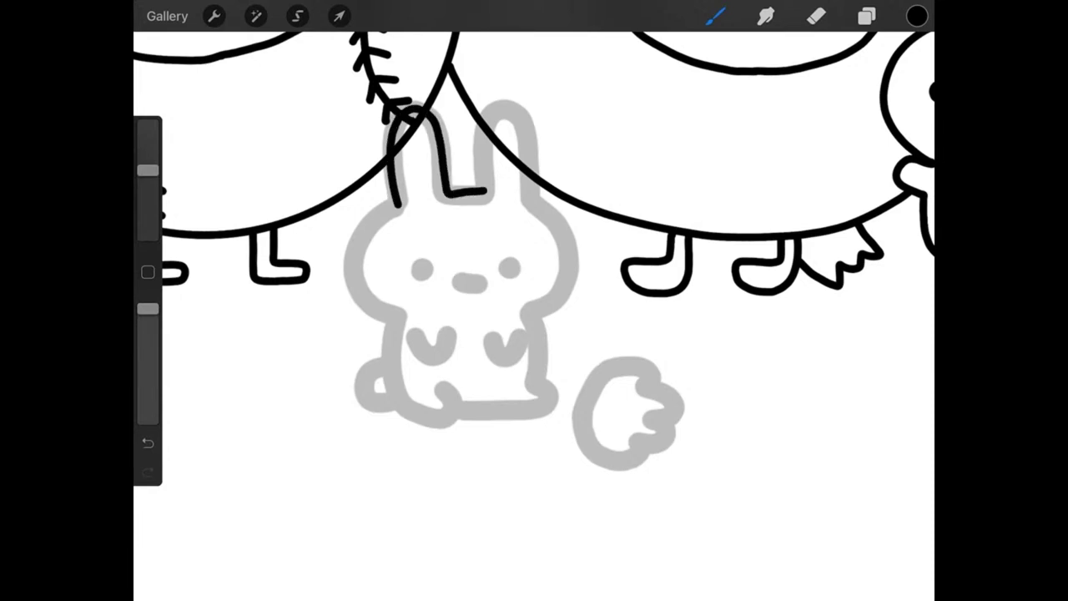
pyautogui.click(148, 443)
pyautogui.moveTo(400, 200)
pyautogui.mouseDown()
pyautogui.moveTo(413, 116)
pyautogui.moveTo(442, 135)
pyautogui.moveTo(456, 199)
pyautogui.moveTo(486, 193)
pyautogui.moveTo(497, 116)
pyautogui.moveTo(522, 125)
pyautogui.moveTo(526, 197)
pyautogui.mouseUp()
pyautogui.moveTo(399, 200)
pyautogui.mouseDown()
pyautogui.moveTo(370, 225)
pyautogui.moveTo(357, 279)
pyautogui.moveTo(397, 315)
pyautogui.mouseUp()
pyautogui.scroll(-2, 534, 251)
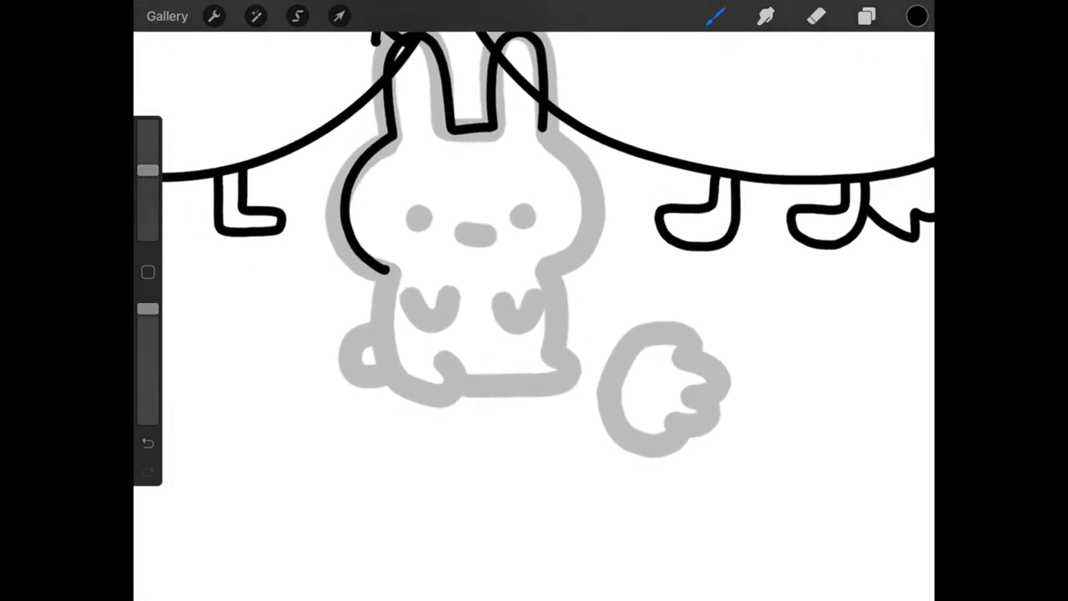
pyautogui.moveTo(539, 126)
pyautogui.mouseDown()
pyautogui.moveTo(601, 197)
pyautogui.moveTo(598, 238)
pyautogui.moveTo(555, 273)
pyautogui.mouseUp()
pyautogui.scroll(-2, 534, 251)
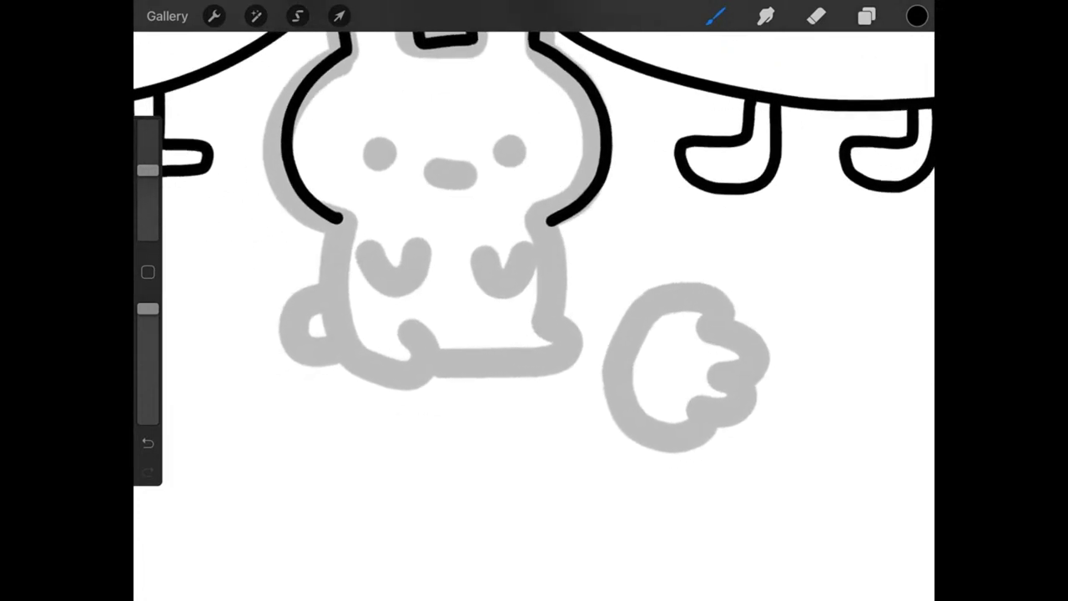
pyautogui.moveTo(342, 218)
pyautogui.mouseDown()
pyautogui.moveTo(327, 306)
pyautogui.moveTo(352, 349)
pyautogui.moveTo(392, 365)
pyautogui.moveTo(433, 364)
pyautogui.moveTo(413, 327)
pyautogui.moveTo(451, 363)
pyautogui.moveTo(576, 357)
pyautogui.moveTo(574, 326)
pyautogui.mouseUp()
pyautogui.moveTo(550, 219); pyautogui.dragTo(576, 327)
# - Draw the bunny's left arm holding an ice-cream cone, both eyes and a smiling mouth
pyautogui.moveTo(382, 239)
pyautogui.mouseDown()
pyautogui.moveTo(417, 240)
pyautogui.moveTo(433, 284)
pyautogui.moveTo(399, 291)
pyautogui.mouseUp()
pyautogui.scroll(2, 279, 139)
pyautogui.hscroll(-1, 534, 300)
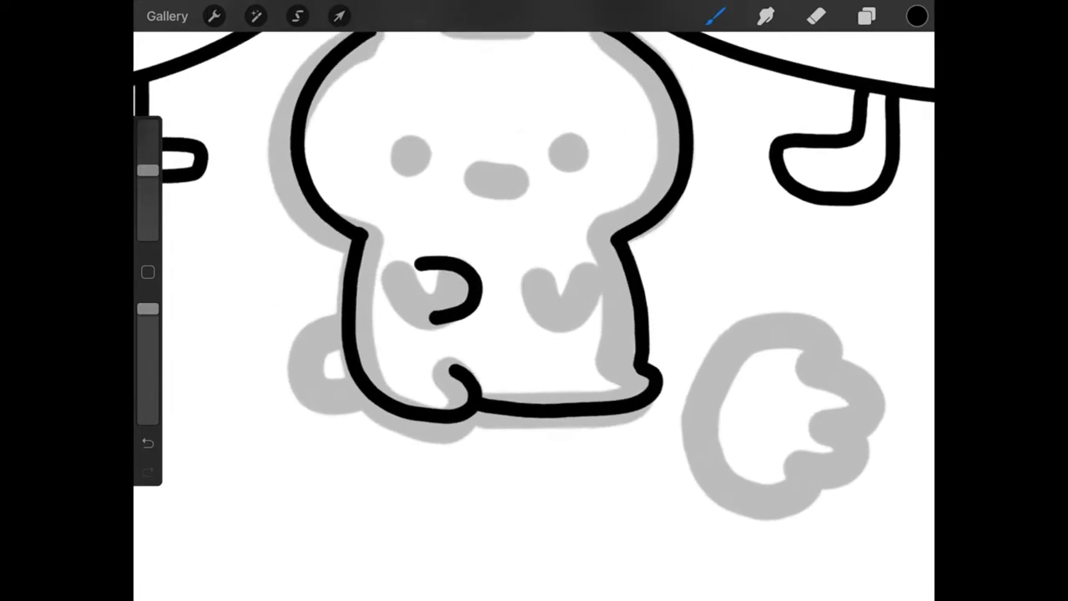
pyautogui.moveTo(451, 225)
pyautogui.mouseDown()
pyautogui.moveTo(483, 249)
pyautogui.moveTo(541, 230)
pyautogui.moveTo(501, 324)
pyautogui.moveTo(476, 250)
pyautogui.moveTo(473, 179)
pyautogui.moveTo(526, 187)
pyautogui.moveTo(538, 232)
pyautogui.mouseUp()
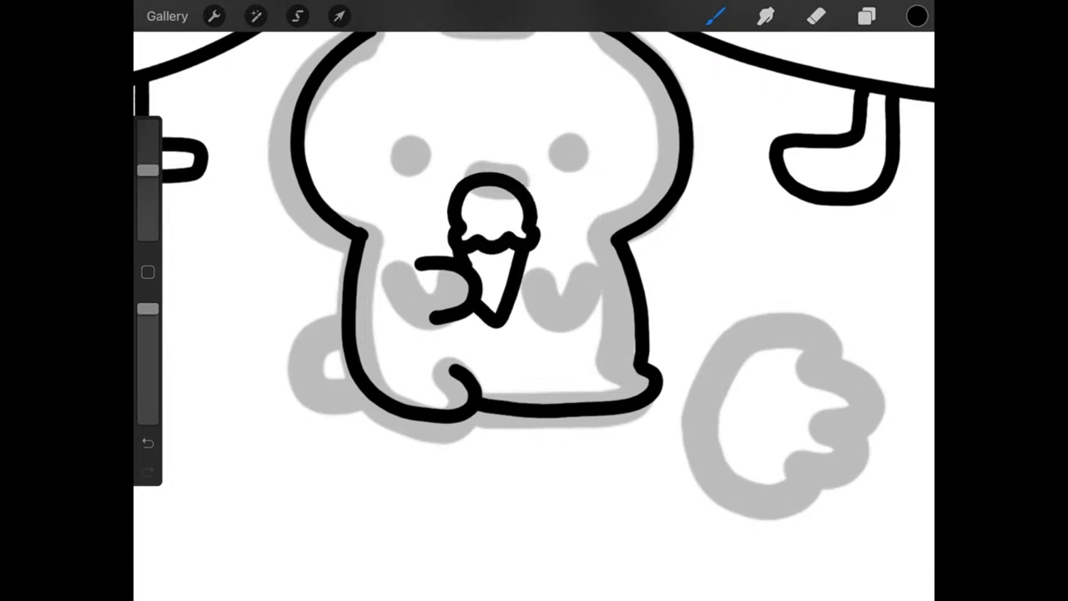
pyautogui.moveTo(422, 137)
pyautogui.mouseDown()
pyautogui.moveTo(403, 155)
pyautogui.moveTo(422, 140)
pyautogui.mouseUp()
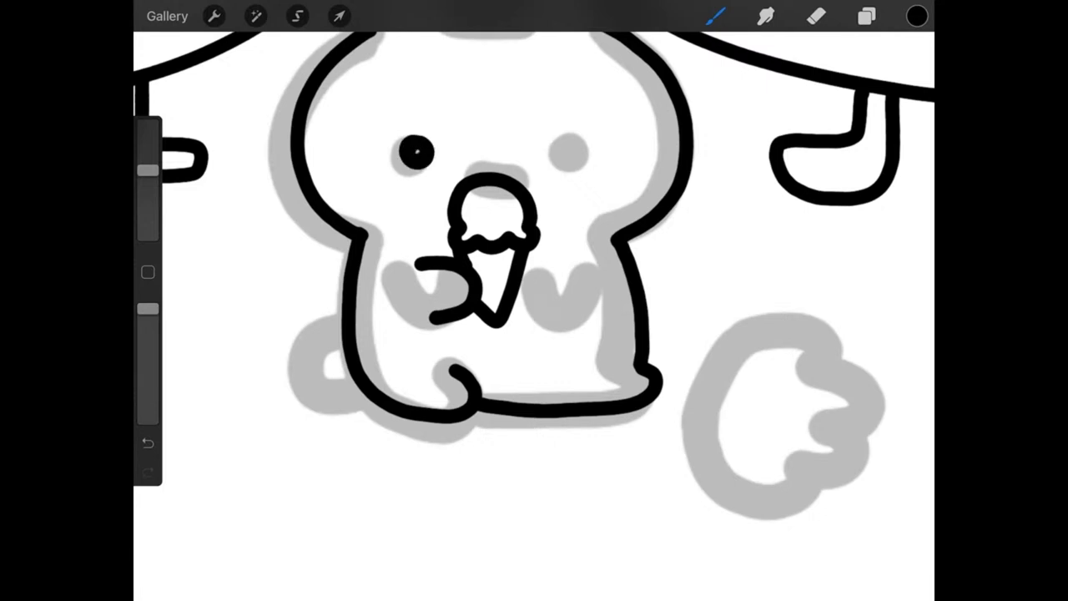
pyautogui.moveTo(556, 132)
pyautogui.mouseDown()
pyautogui.moveTo(551, 160)
pyautogui.moveTo(569, 133)
pyautogui.mouseUp()
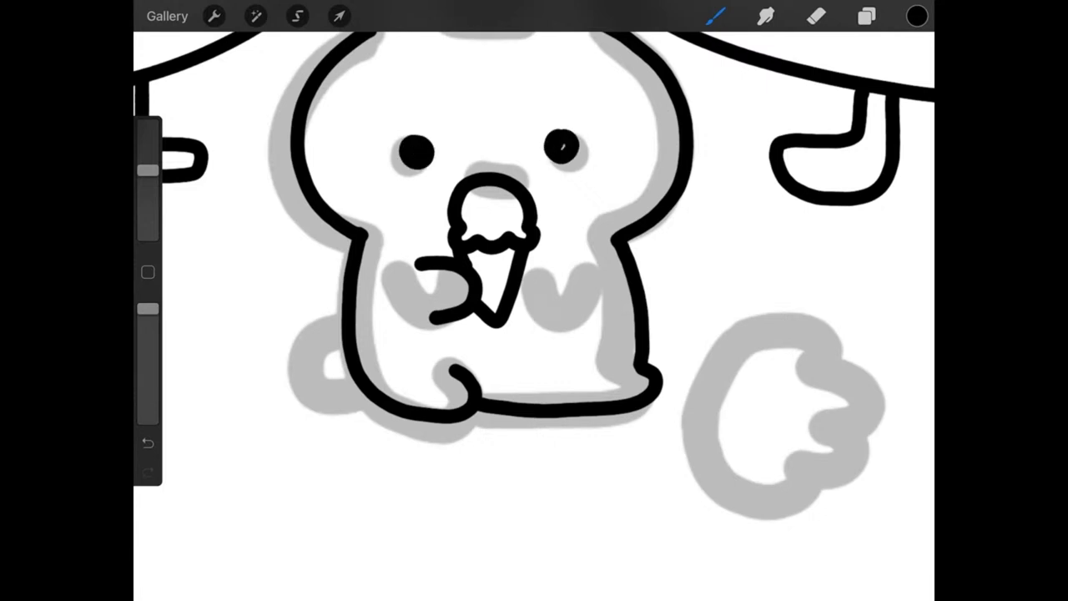
pyautogui.moveTo(465, 157)
pyautogui.mouseDown()
pyautogui.moveTo(504, 167)
pyautogui.moveTo(511, 154)
pyautogui.mouseUp()
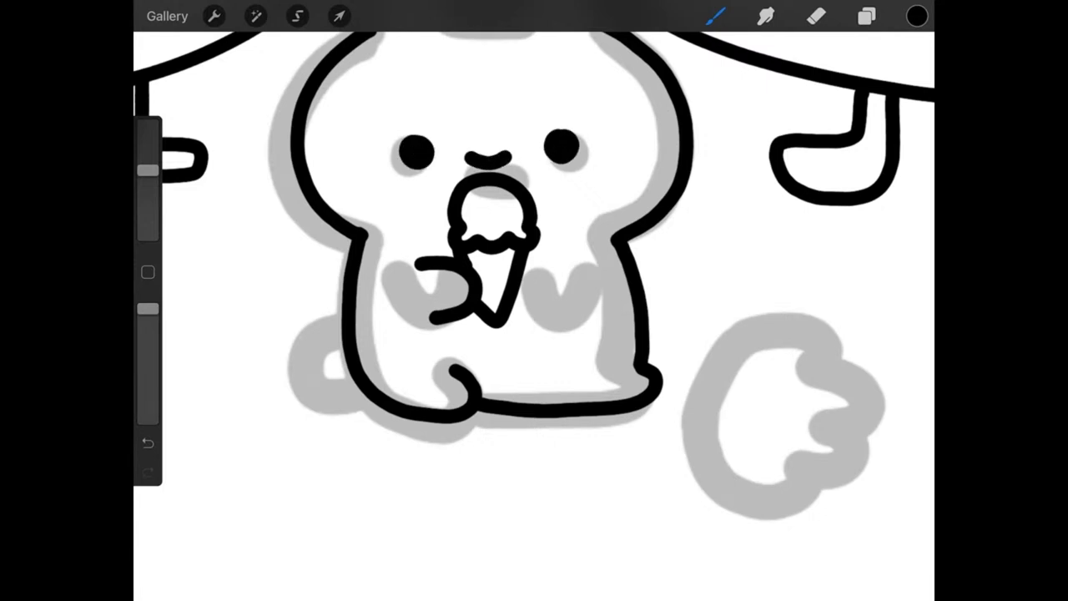
# - Outline the bunny's tail and right paw, and start the mitt beside it
pyautogui.scroll(-3, 534, 250)
pyautogui.scroll(2, 535, 251)
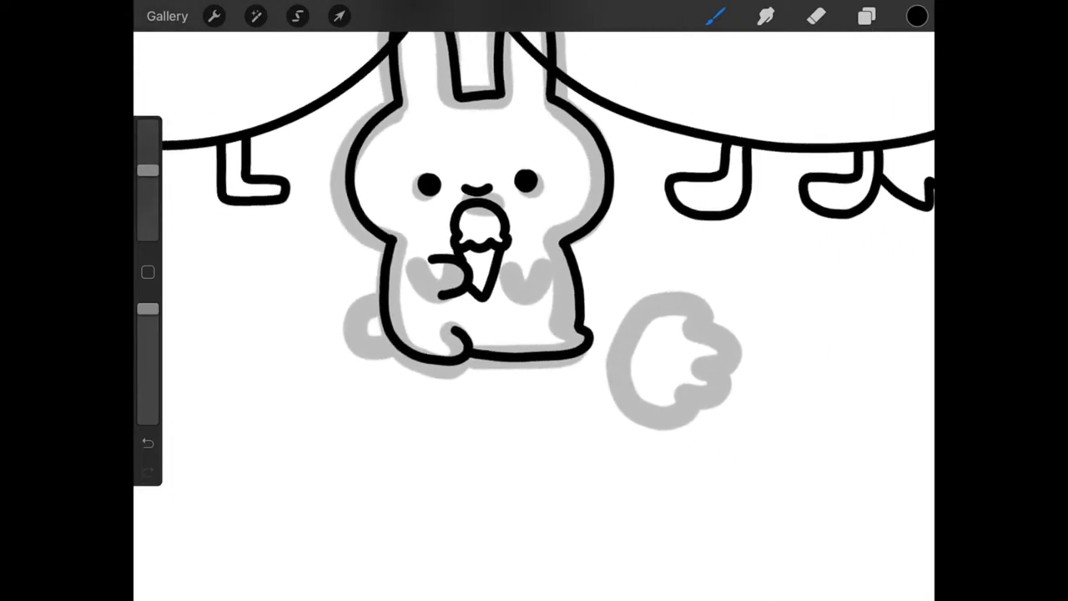
pyautogui.scroll(2, 534, 250)
pyautogui.moveTo(339, 314)
pyautogui.mouseDown()
pyautogui.moveTo(311, 302)
pyautogui.moveTo(314, 361)
pyautogui.moveTo(354, 357)
pyautogui.mouseUp()
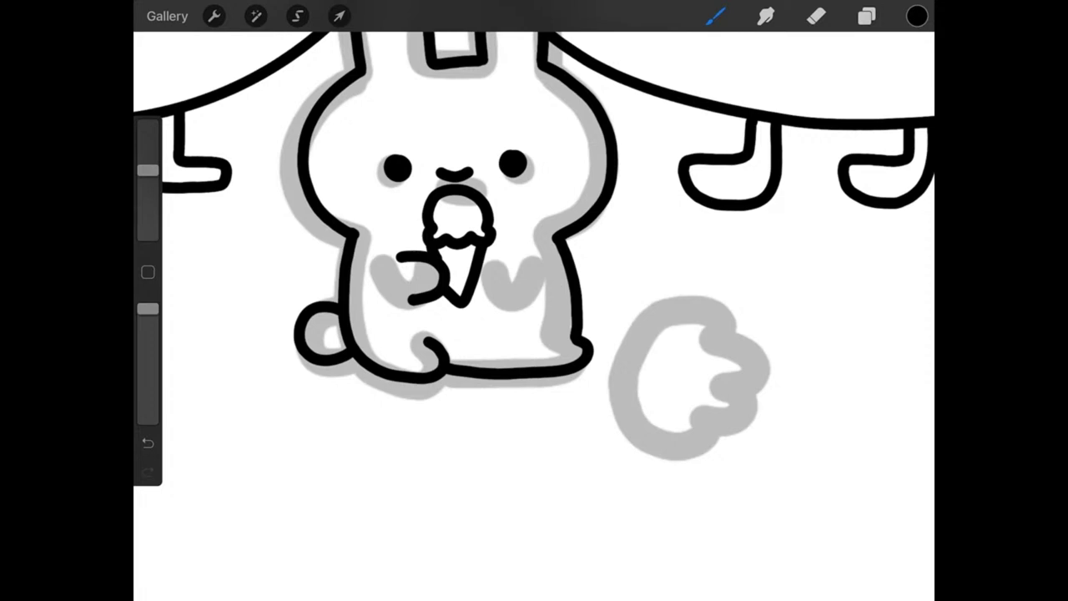
pyautogui.moveTo(510, 252)
pyautogui.mouseDown()
pyautogui.moveTo(514, 271)
pyautogui.moveTo(541, 268)
pyautogui.moveTo(545, 248)
pyautogui.mouseUp()
pyautogui.moveTo(534, 301); pyautogui.dragTo(454, 238)
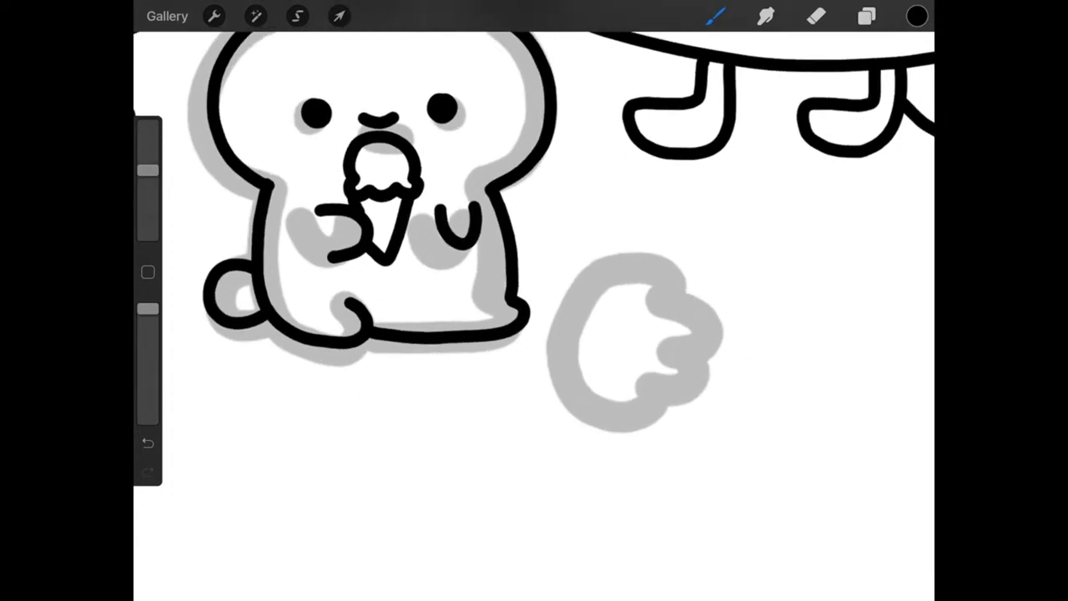
pyautogui.click(866, 16)
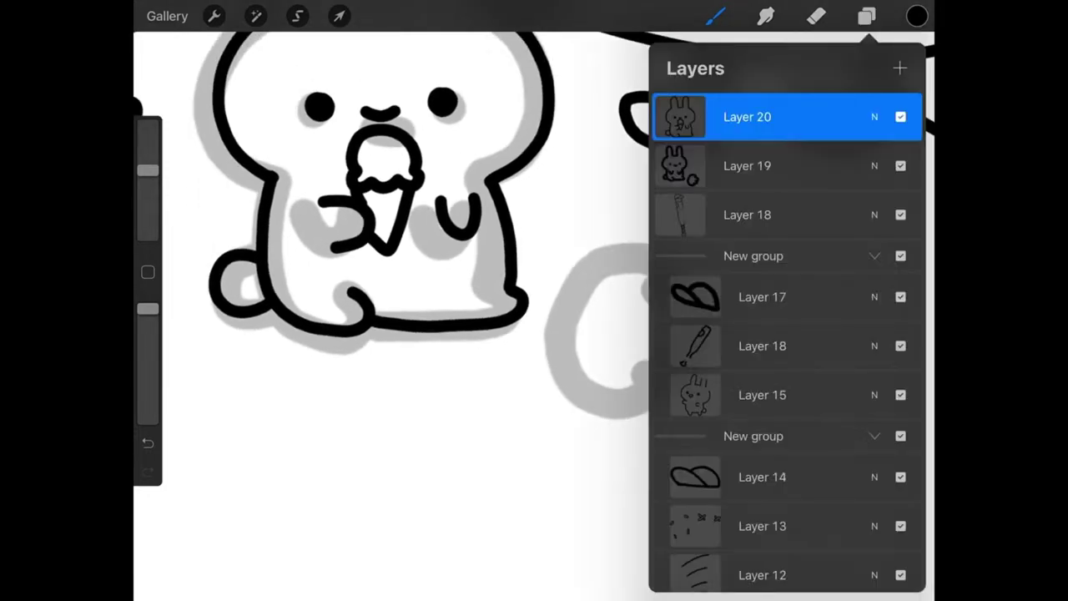
pyautogui.click(867, 16)
pyautogui.moveTo(534, 301); pyautogui.dragTo(494, 279)
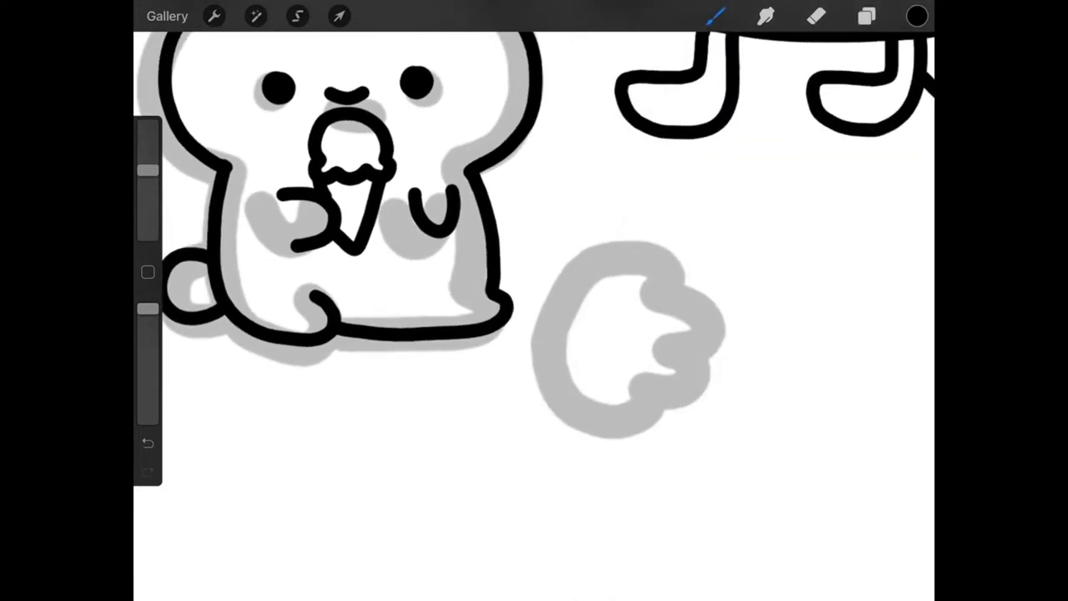
pyautogui.moveTo(539, 321)
pyautogui.mouseDown()
pyautogui.moveTo(590, 263)
pyautogui.moveTo(556, 337)
pyautogui.mouseUp()
# - Draw the mitt's inner line and delete the bunny's grey shading layer
pyautogui.moveTo(548, 262); pyautogui.dragTo(570, 330)
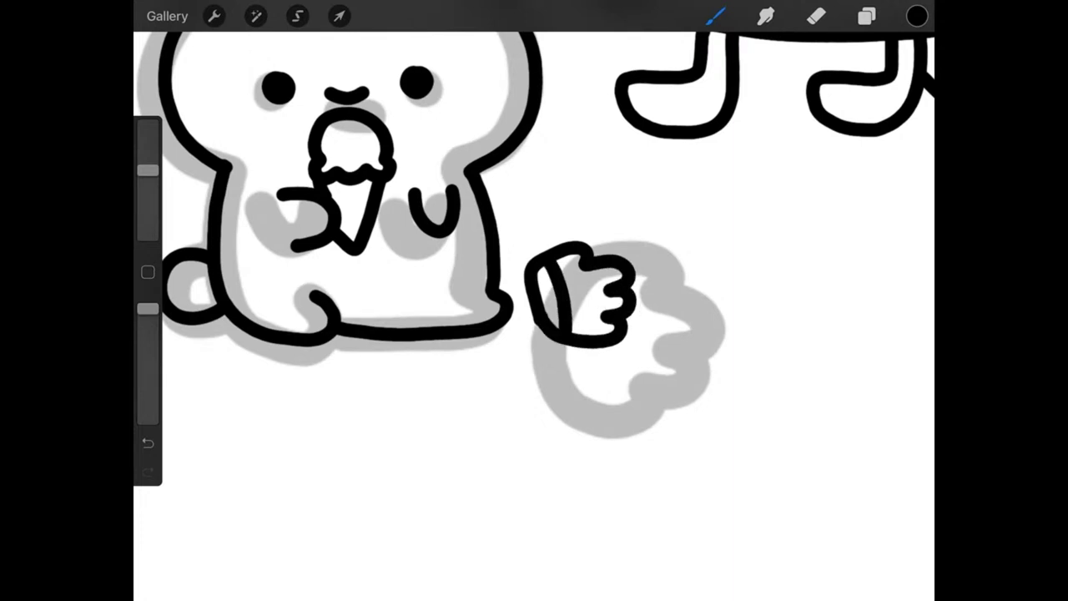
pyautogui.scroll(-3, 534, 317)
pyautogui.scroll(1, 534, 317)
pyautogui.click(866, 16)
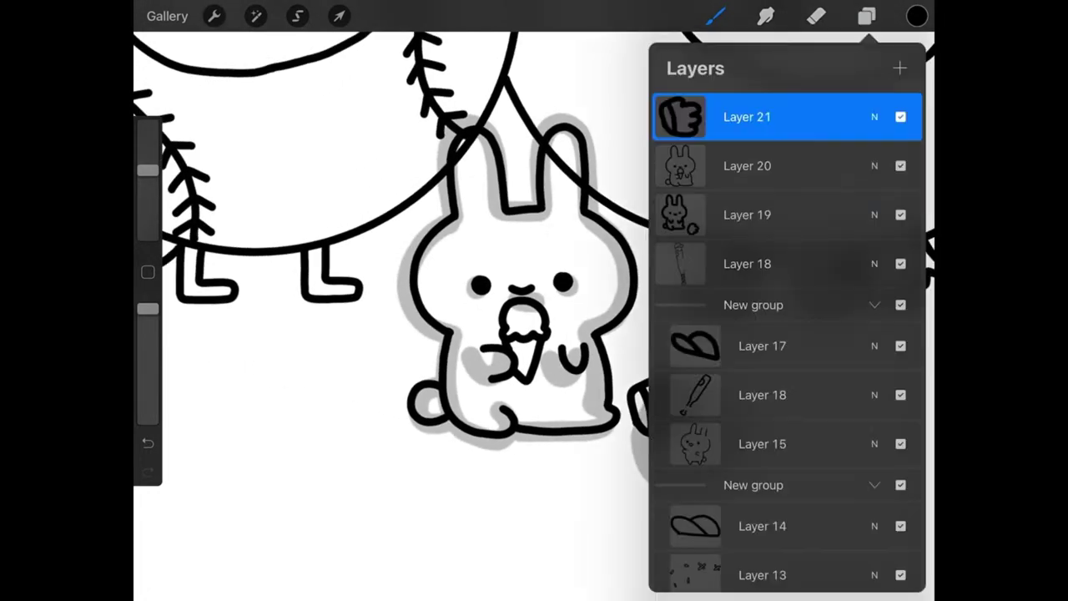
pyautogui.moveTo(835, 215); pyautogui.dragTo(726, 215)
pyautogui.click(892, 214)
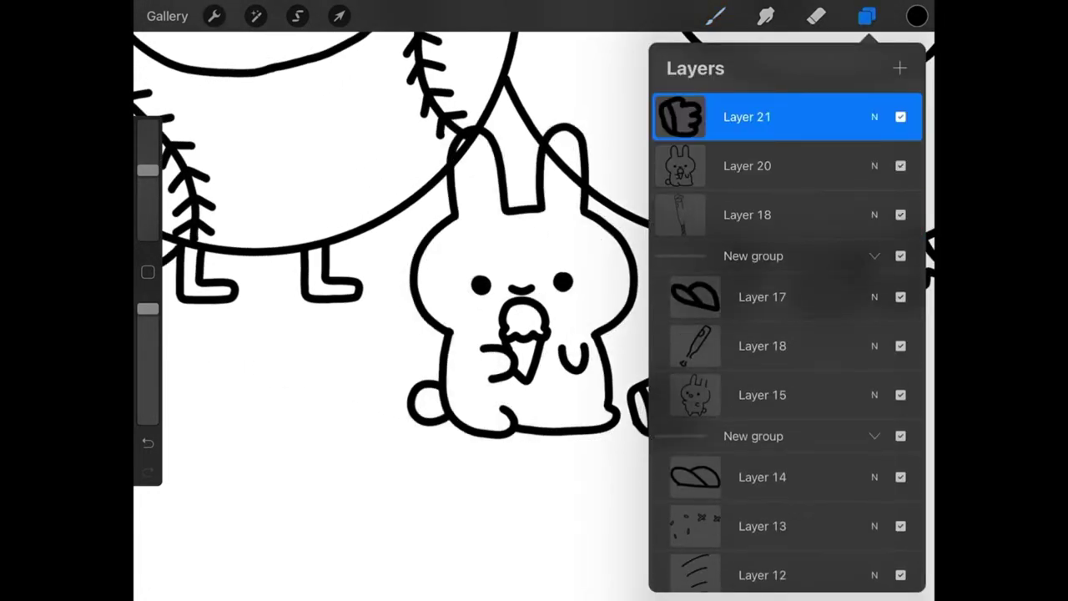
# - Add a new layer above Layer 18 and set the drawing colour to white
pyautogui.scroll(-5, 787, 343)
pyautogui.scroll(5, 787, 343)
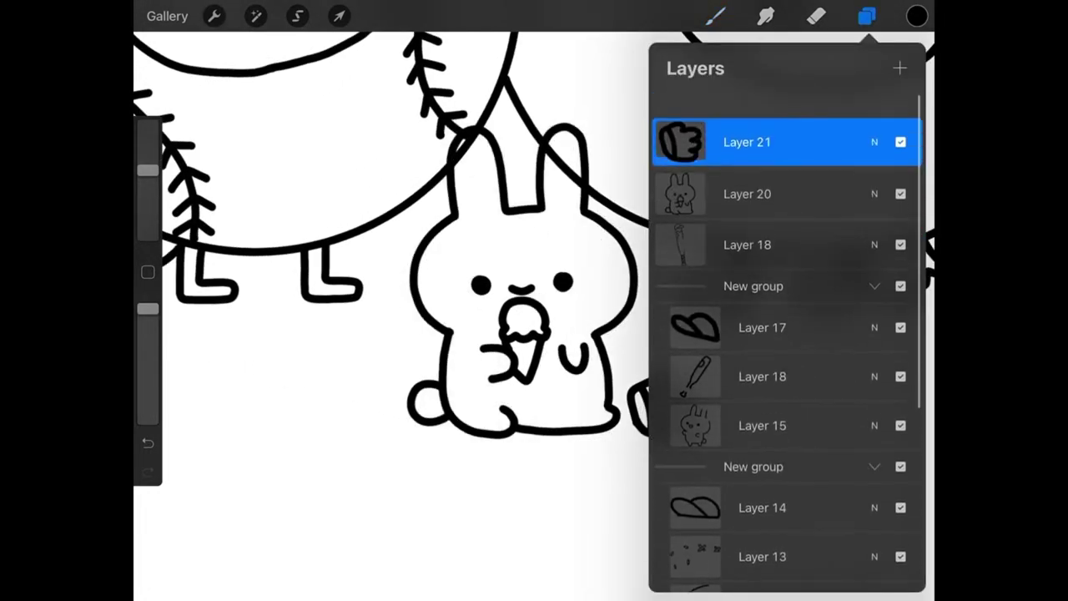
pyautogui.click(747, 214)
pyautogui.click(900, 67)
pyautogui.click(917, 15)
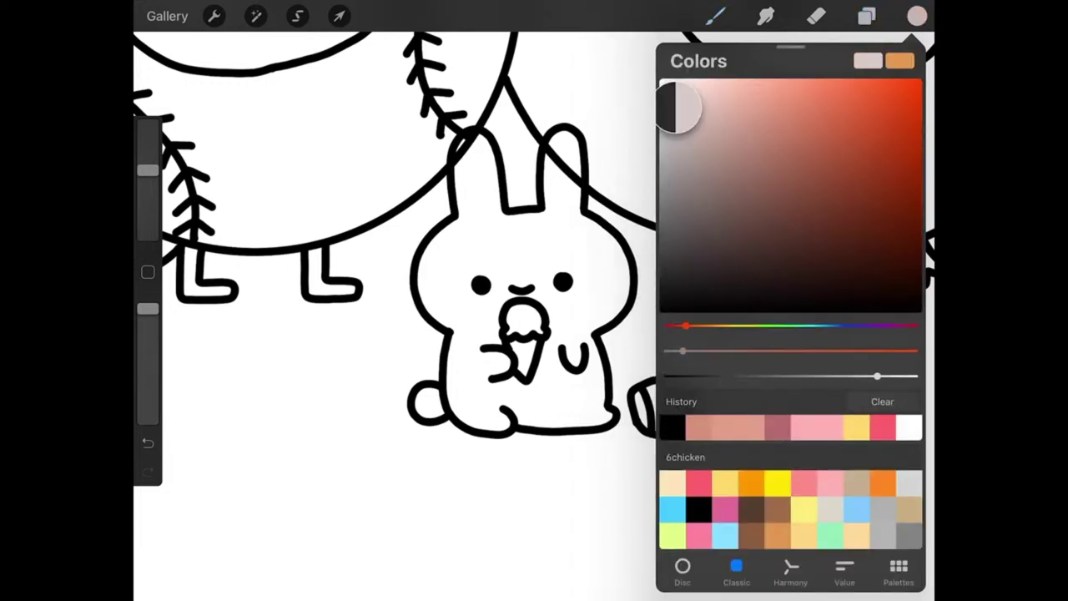
pyautogui.click(661, 79)
pyautogui.click(716, 16)
# - Flatten the lower New group into a single layer
pyautogui.click(867, 16)
pyautogui.scroll(-5, 787, 334)
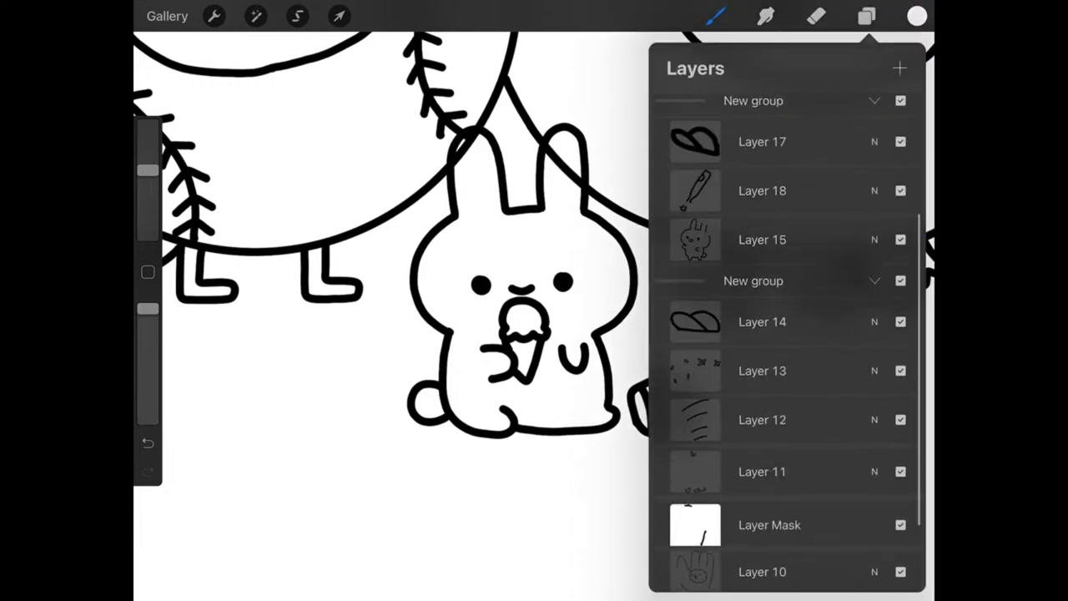
pyautogui.scroll(-3, 787, 334)
pyautogui.click(762, 468)
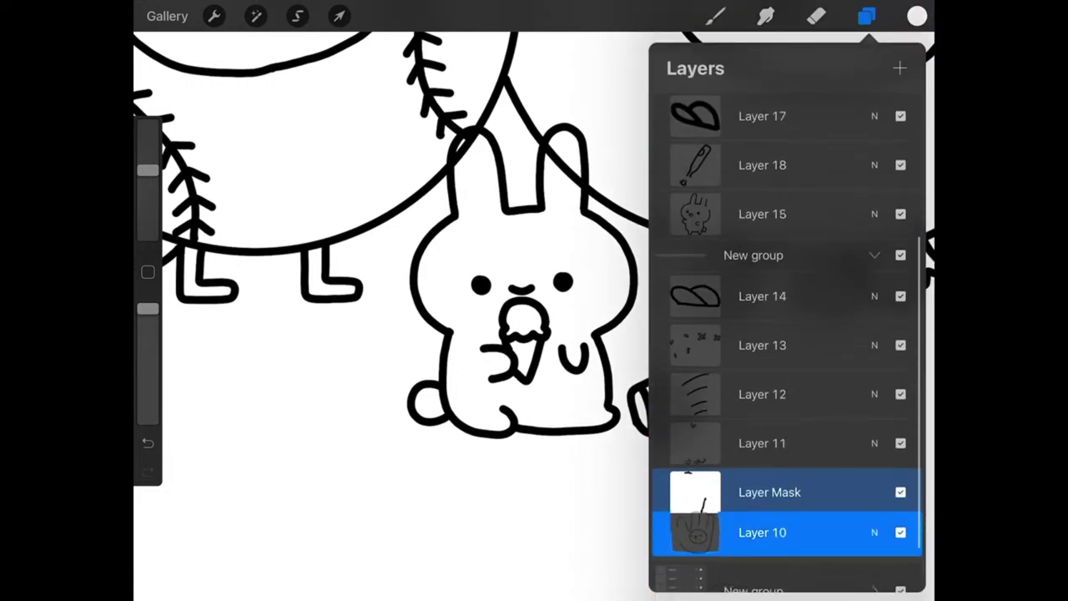
pyautogui.click(874, 524)
pyautogui.click(754, 512)
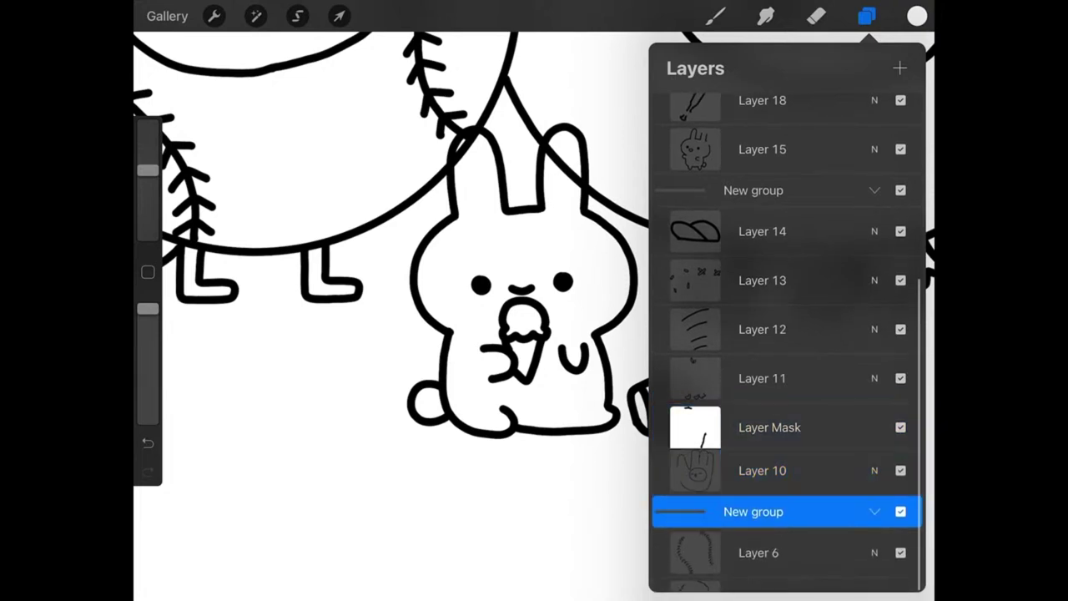
pyautogui.click(681, 512)
pyautogui.click(608, 525)
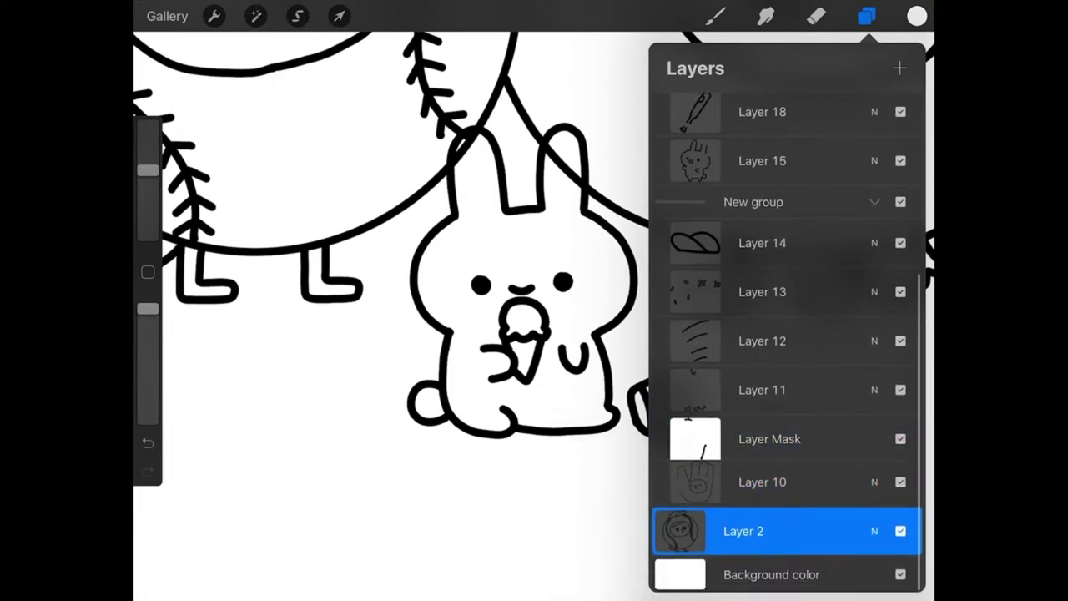
# - Add a mask to Layer 2 and mask out the line at the bunny's ear tip
pyautogui.click(681, 530)
pyautogui.click(601, 527)
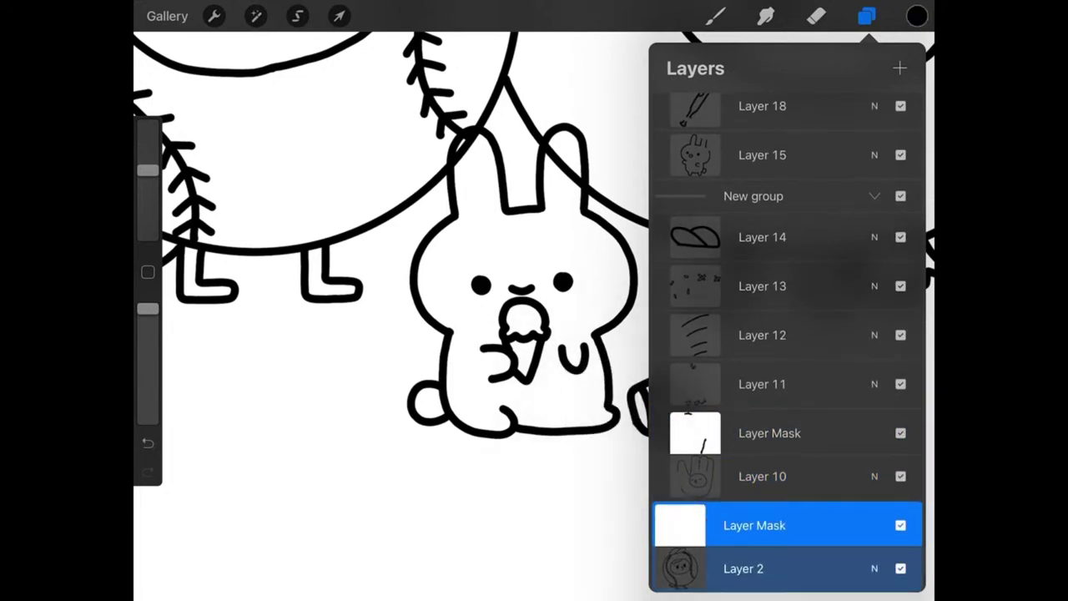
pyautogui.click(816, 16)
pyautogui.moveTo(466, 145)
pyautogui.mouseDown()
pyautogui.moveTo(459, 163)
pyautogui.moveTo(478, 134)
pyautogui.mouseUp()
pyautogui.click(866, 16)
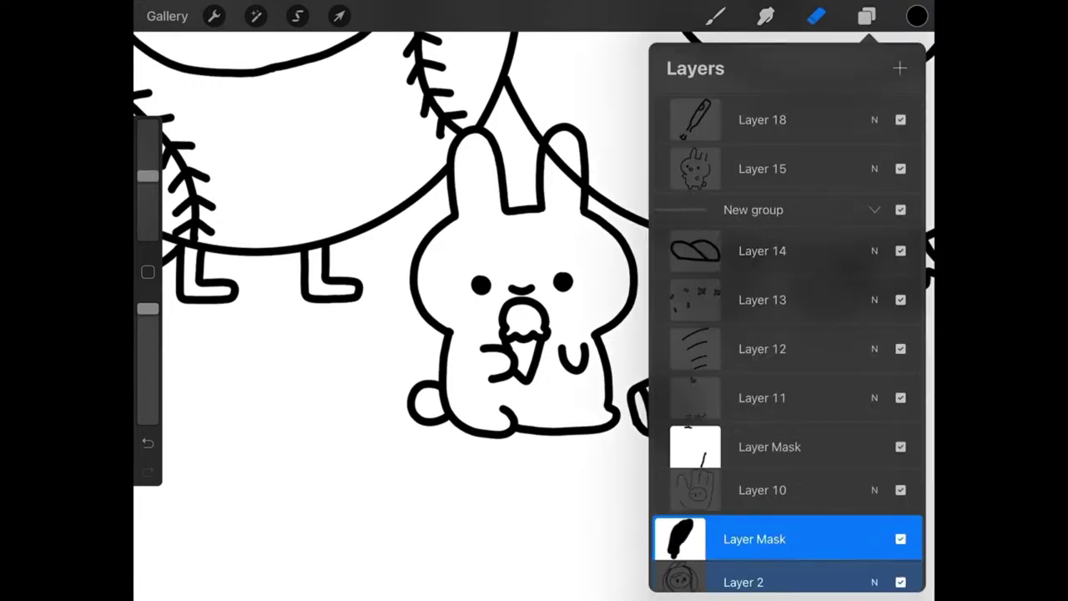
pyautogui.click(762, 490)
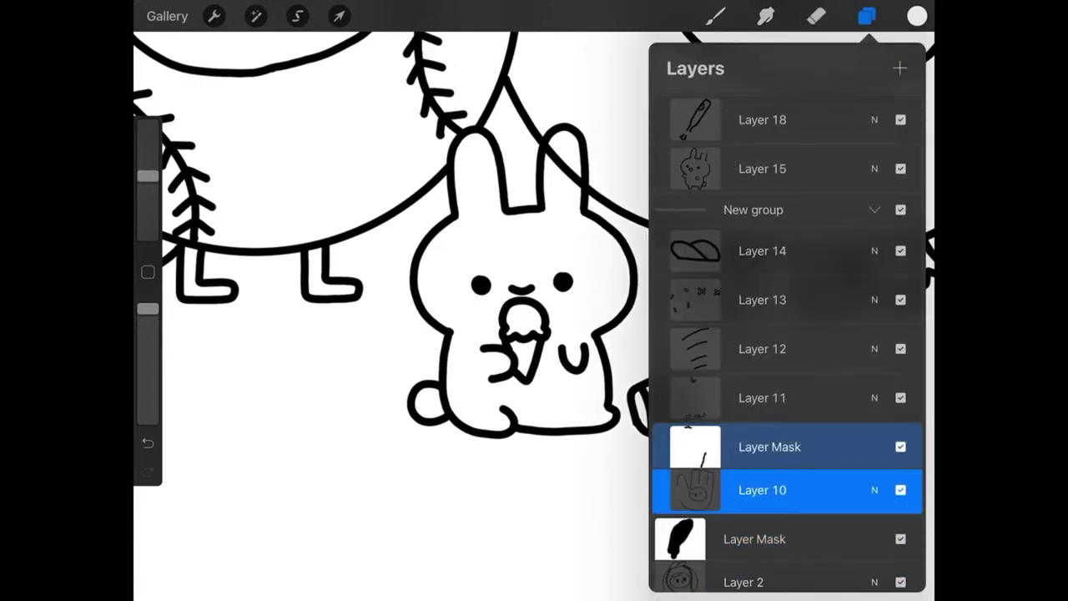
pyautogui.click(817, 16)
# - Erase the stray line inside the bunny's right ear
pyautogui.click(551, 158)
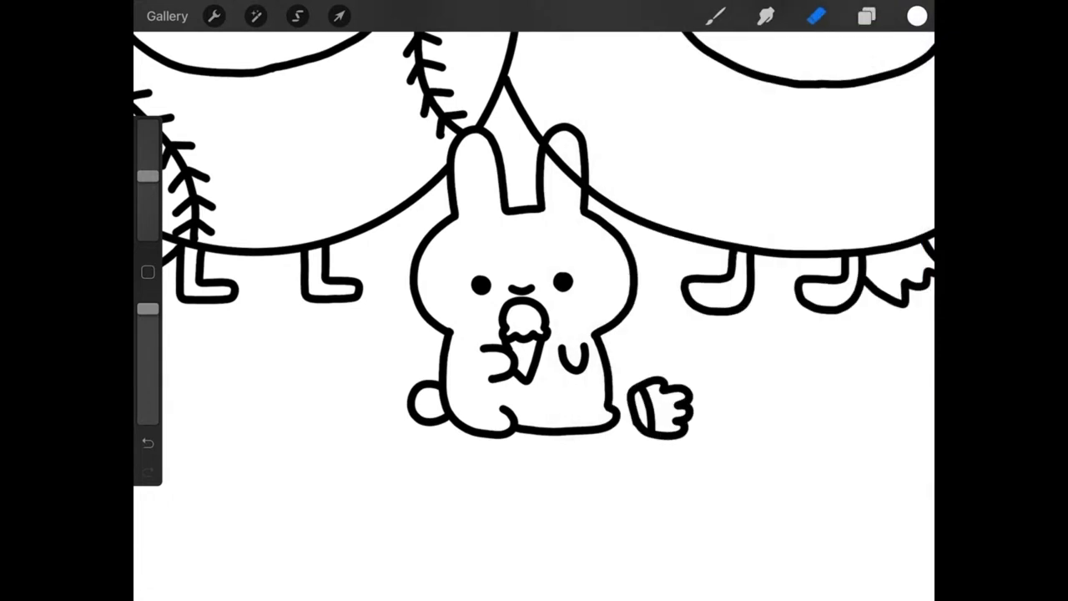
pyautogui.moveTo(559, 163)
pyautogui.mouseDown()
pyautogui.moveTo(546, 147)
pyautogui.moveTo(581, 187)
pyautogui.mouseUp()
pyautogui.scroll(2, 534, 300)
pyautogui.scroll(1, 534, 301)
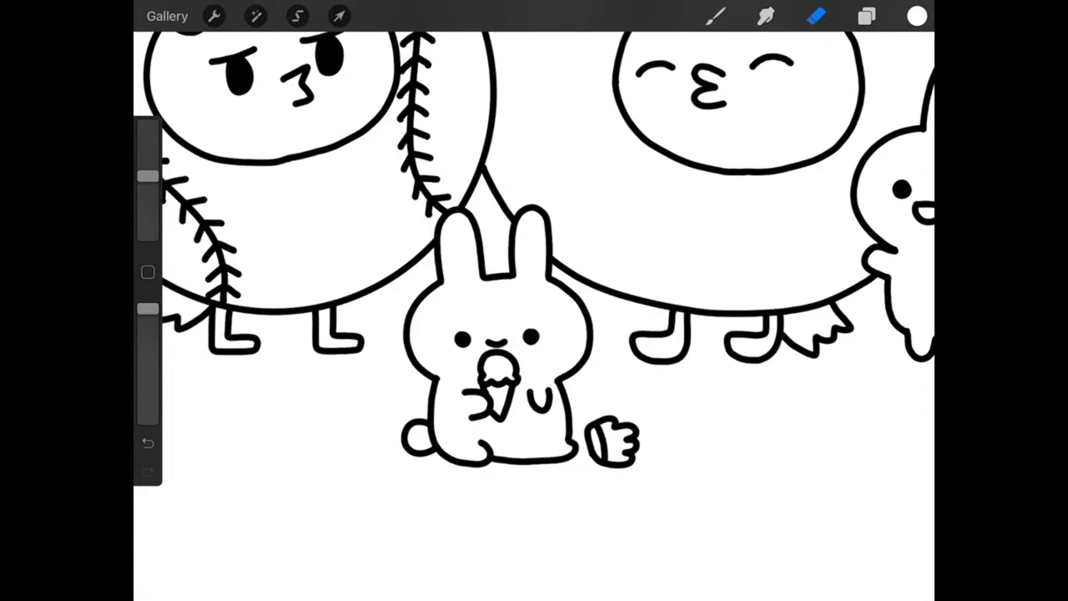
# - Add a new layer above Layer 20 for the cap
pyautogui.click(867, 15)
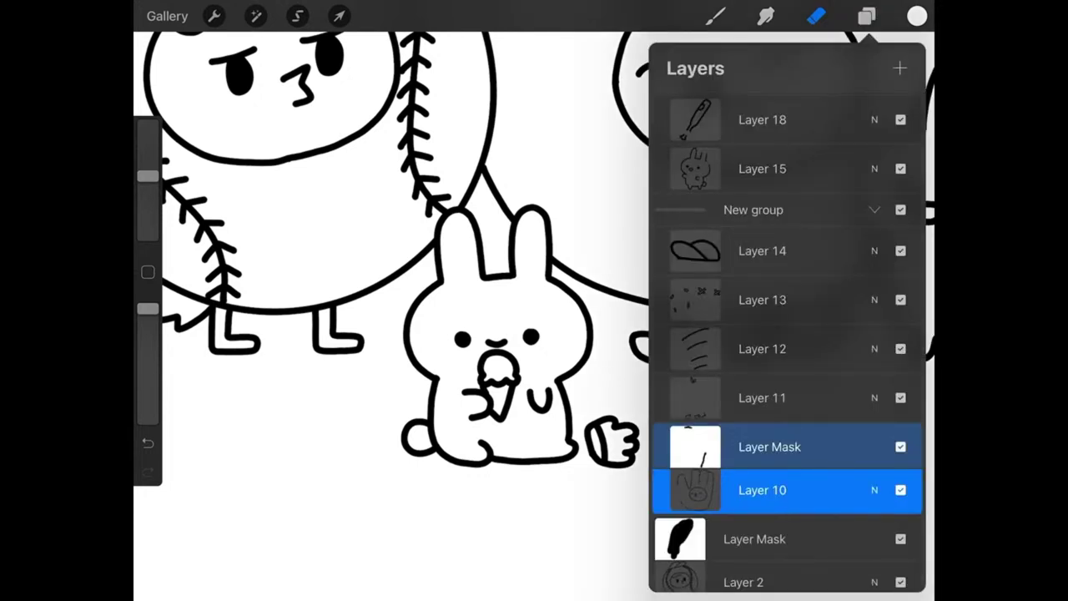
pyautogui.scroll(5, 788, 334)
pyautogui.click(751, 165)
pyautogui.click(900, 67)
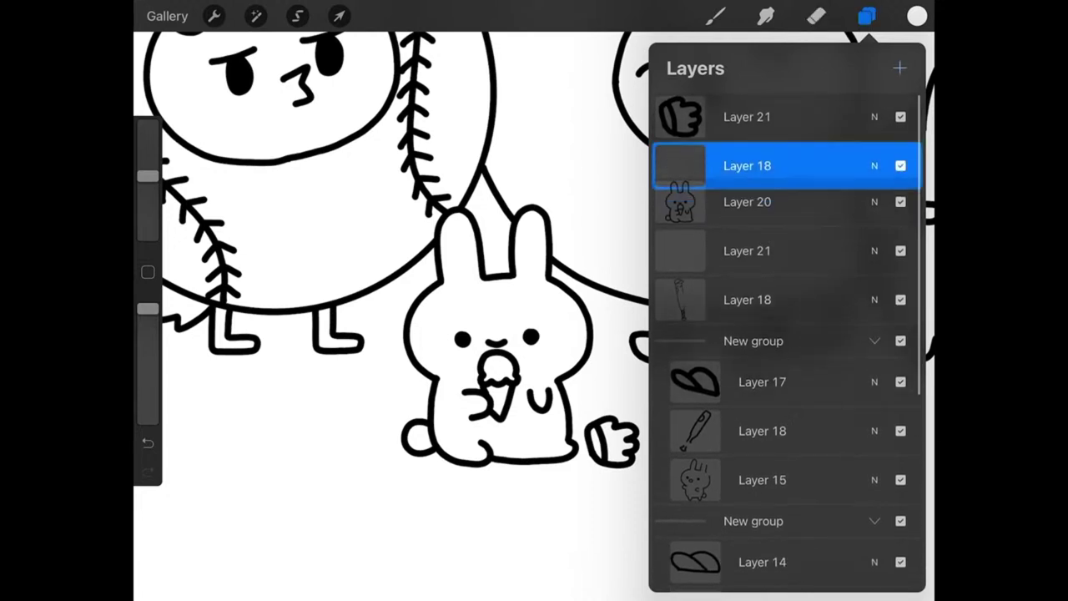
pyautogui.click(715, 15)
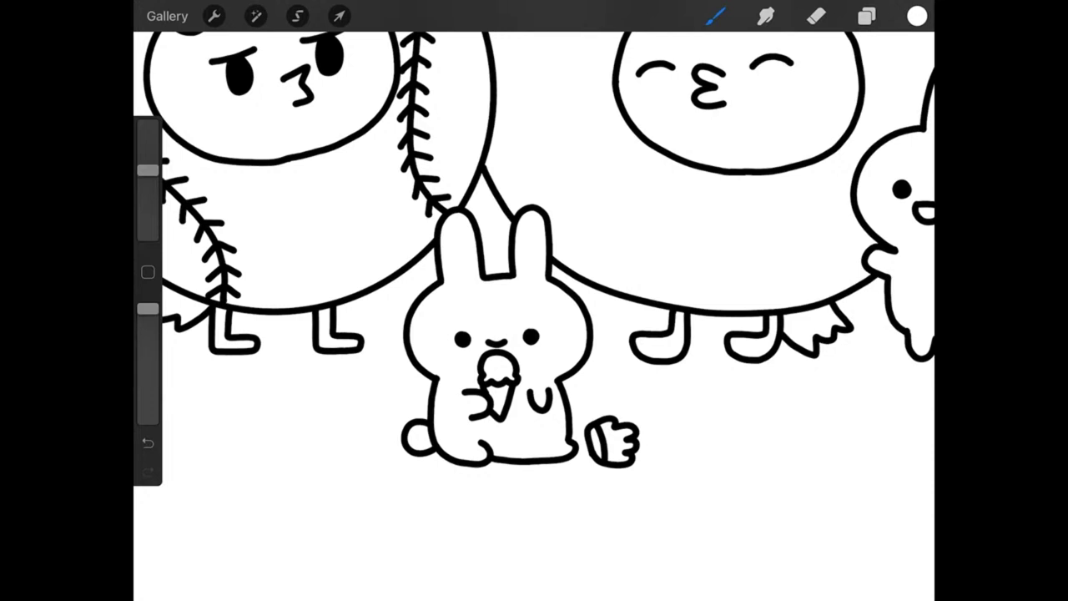
# - Draw a cap line across the bunny's right ear
pyautogui.scroll(2, 534, 351)
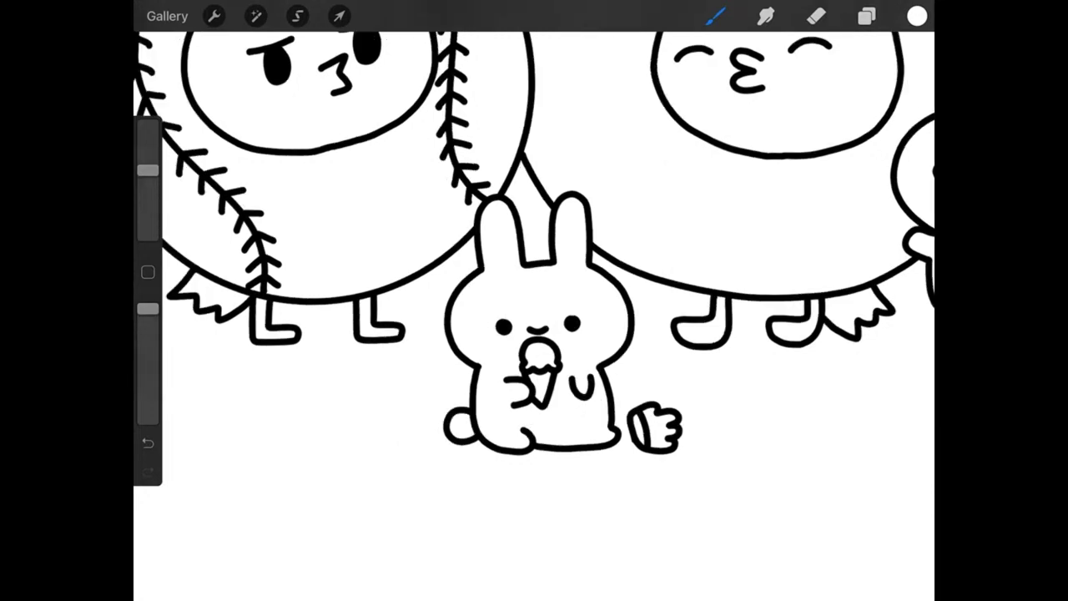
pyautogui.scroll(2, 534, 351)
pyautogui.scroll(2, 534, 351)
pyautogui.click(867, 16)
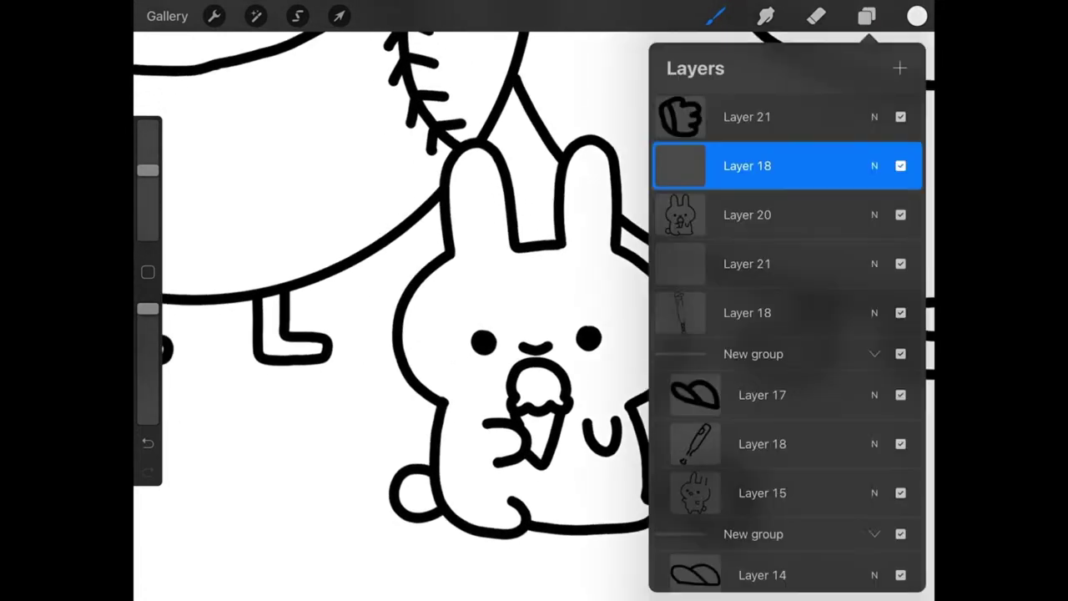
pyautogui.click(867, 16)
pyautogui.click(918, 15)
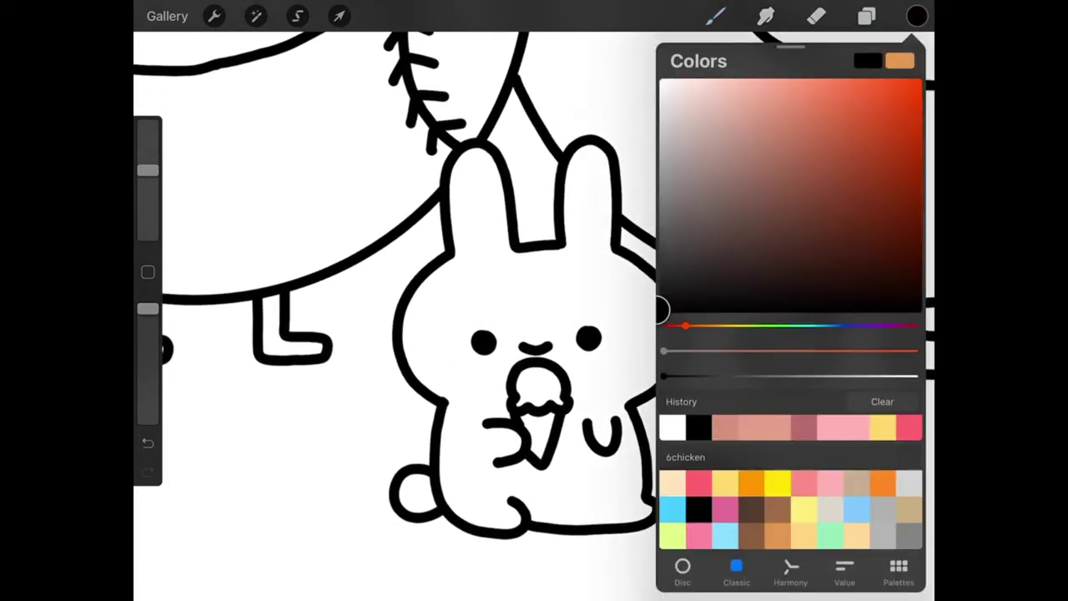
pyautogui.click(917, 16)
pyautogui.scroll(2, 534, 334)
pyautogui.scroll(2, 534, 334)
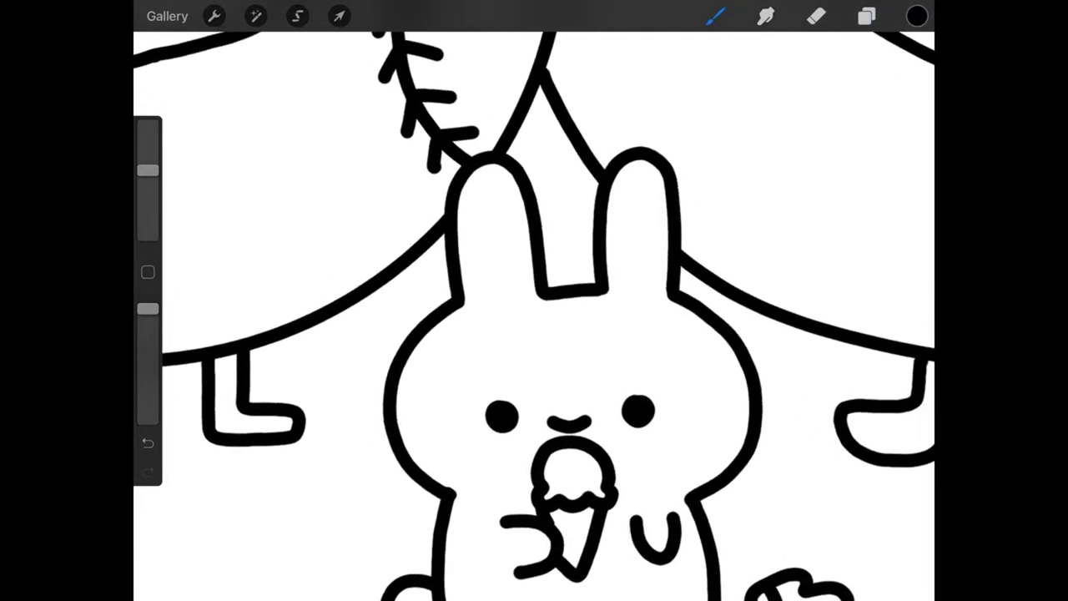
pyautogui.moveTo(594, 207)
pyautogui.mouseDown()
pyautogui.moveTo(673, 194)
pyautogui.moveTo(693, 152)
pyautogui.moveTo(636, 198)
pyautogui.moveTo(598, 148)
pyautogui.moveTo(659, 132)
pyautogui.moveTo(678, 159)
pyautogui.mouseUp()
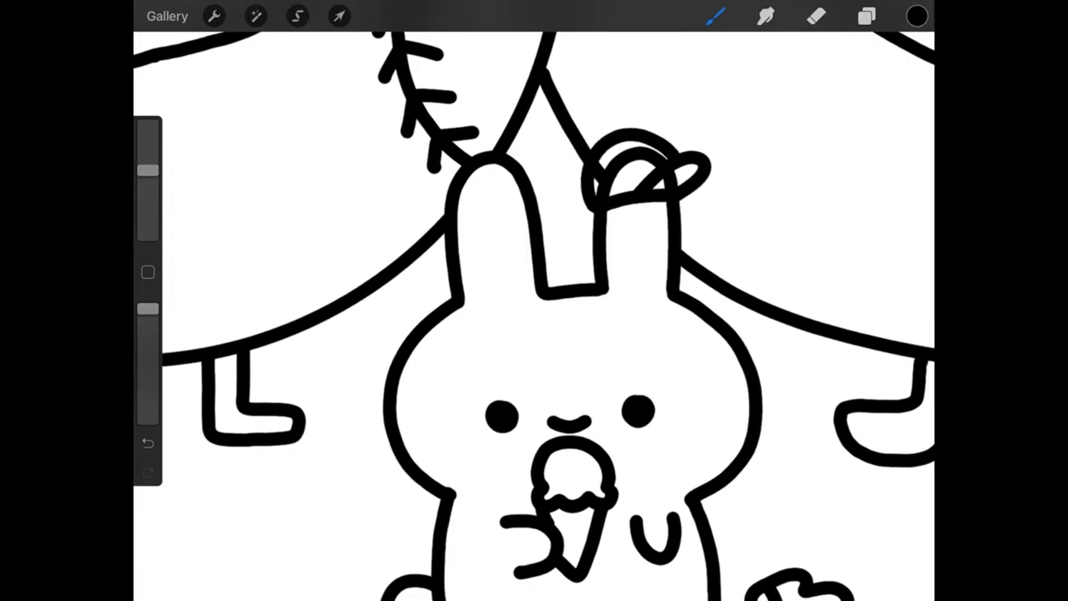
# - Mask Layer 20 to hide the bunny's ear tip under the cap and tidy its outline
pyautogui.click(867, 16)
pyautogui.click(680, 214)
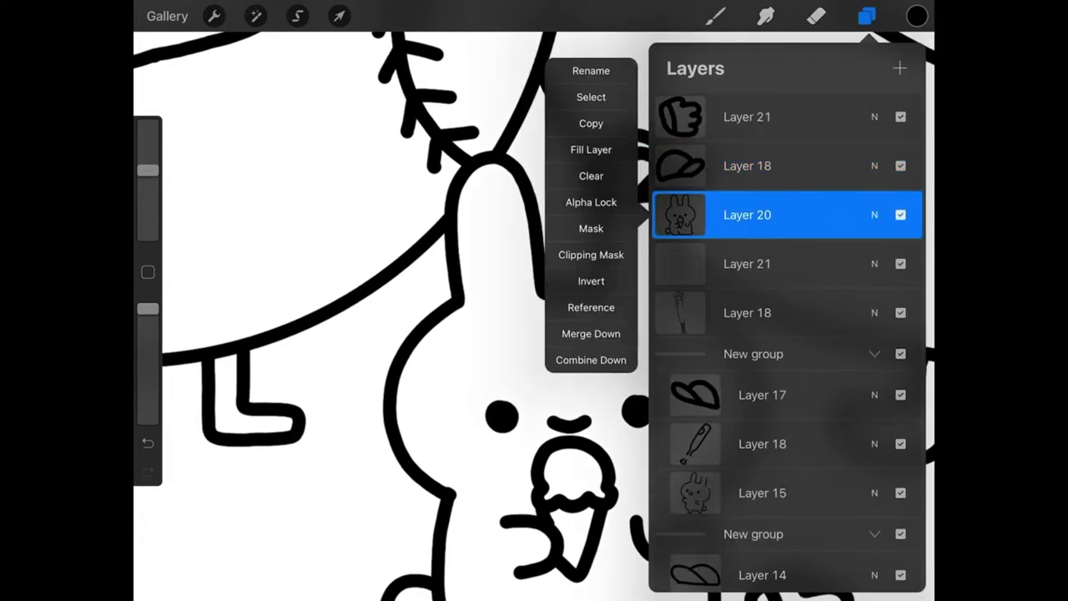
pyautogui.click(591, 227)
pyautogui.click(816, 16)
pyautogui.moveTo(625, 152)
pyautogui.mouseDown()
pyautogui.moveTo(601, 191)
pyautogui.moveTo(609, 195)
pyautogui.mouseUp()
pyautogui.moveTo(677, 188)
pyautogui.mouseDown()
pyautogui.moveTo(628, 160)
pyautogui.moveTo(666, 148)
pyautogui.mouseUp()
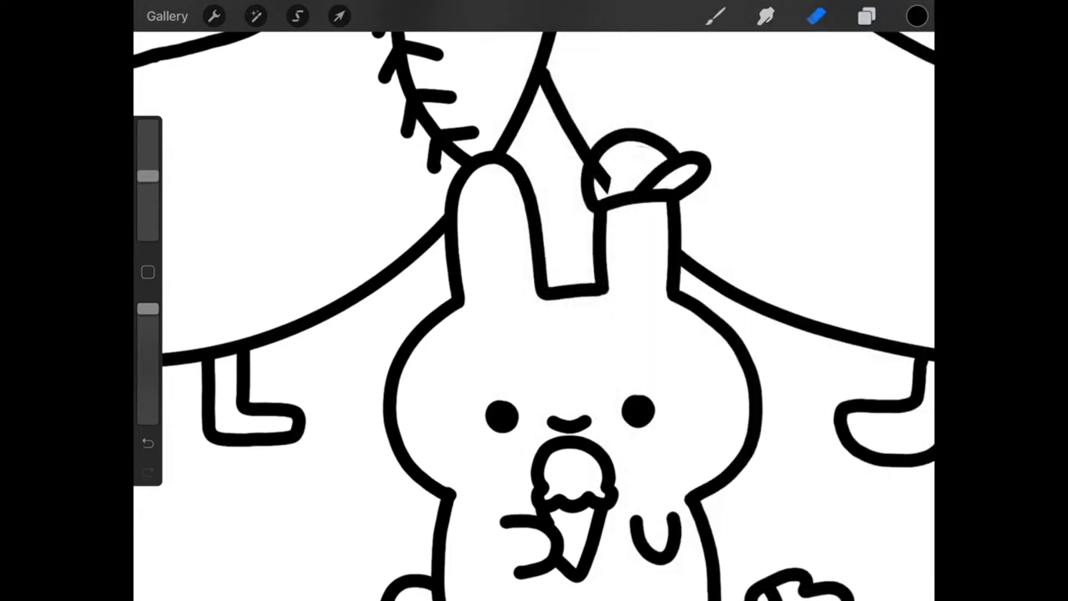
# - Lower the cap sketch layer (Layer 18) opacity so it turns grey
pyautogui.click(867, 16)
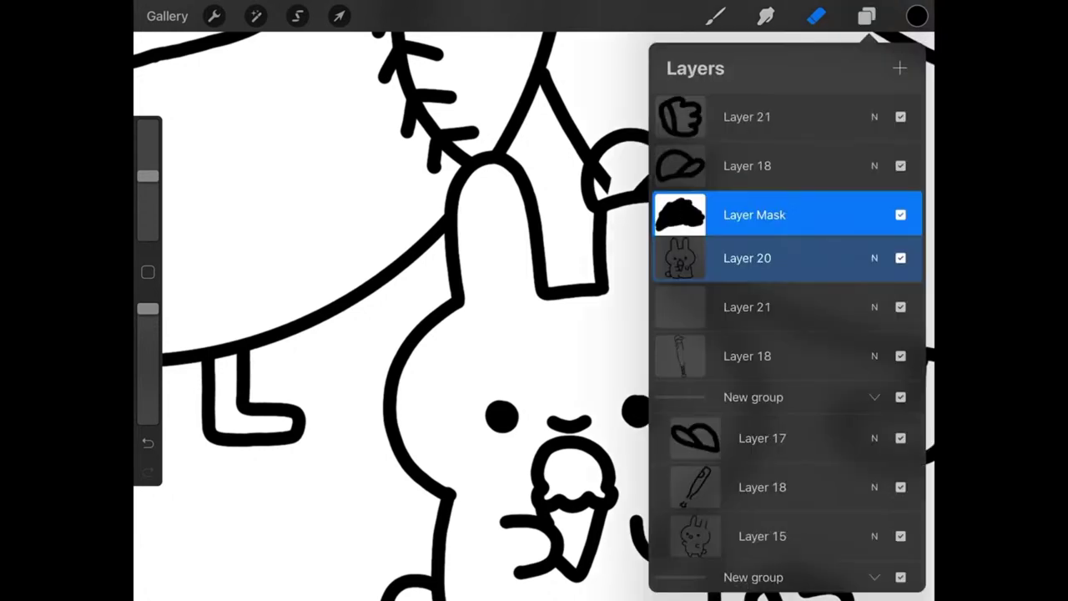
pyautogui.scroll(-5, 787, 334)
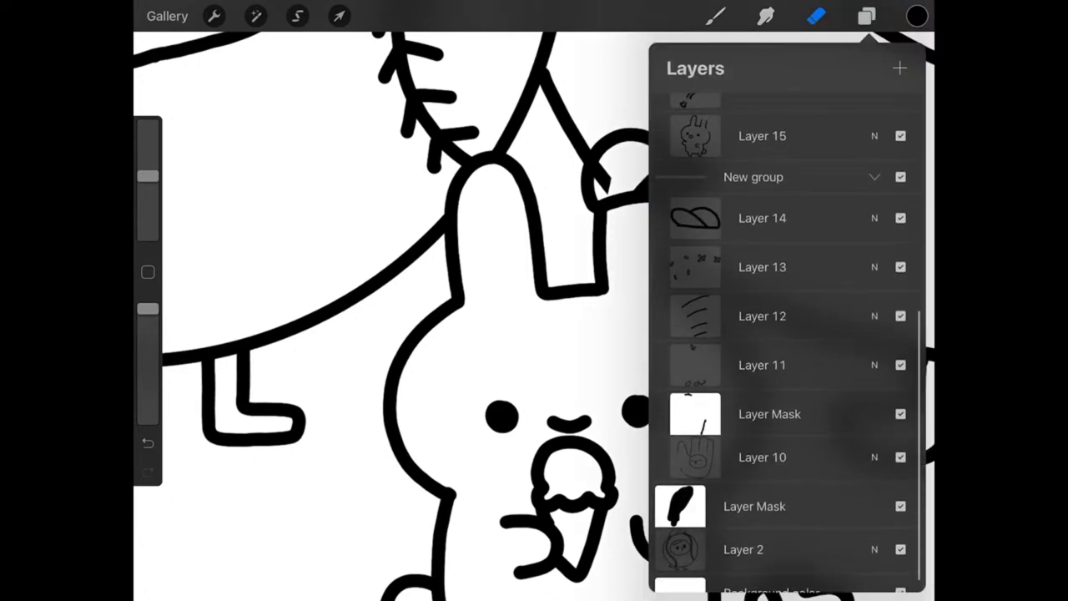
pyautogui.click(769, 414)
pyautogui.click(867, 16)
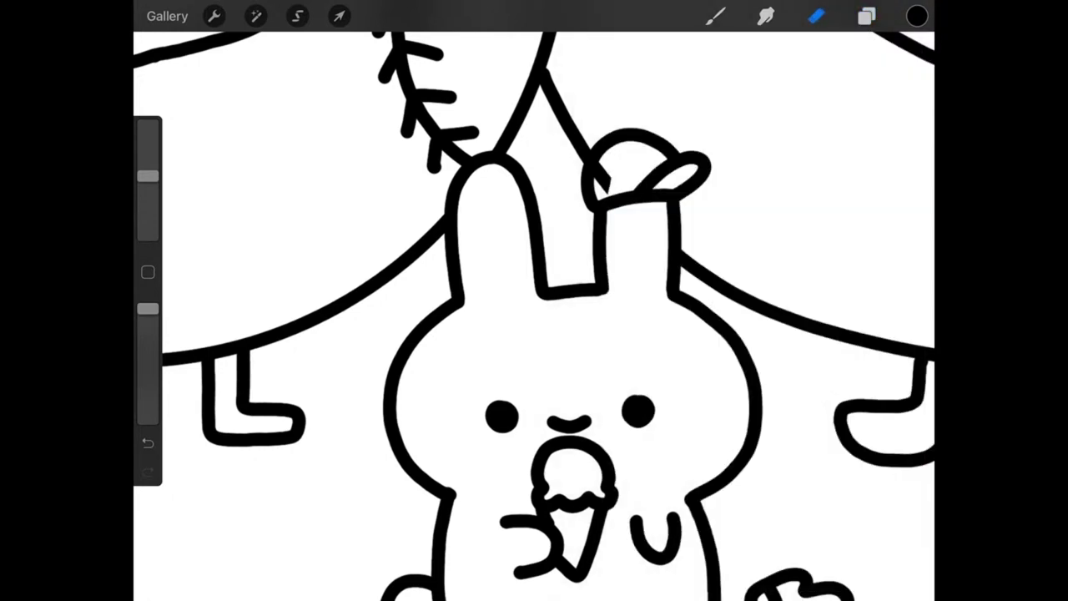
pyautogui.click(867, 16)
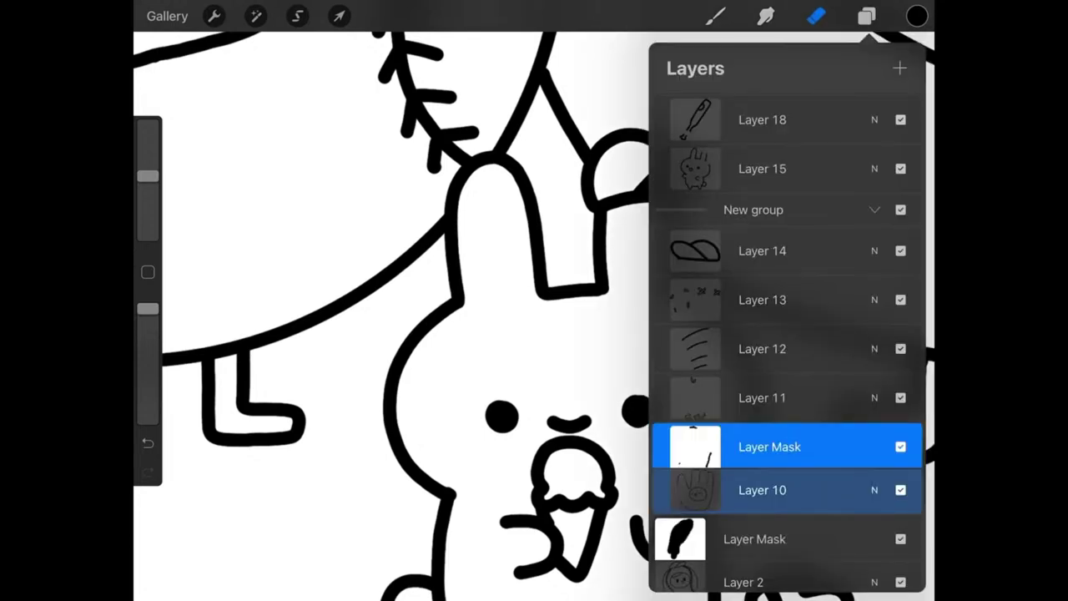
pyautogui.scroll(10, 787, 334)
pyautogui.click(747, 166)
pyautogui.click(875, 165)
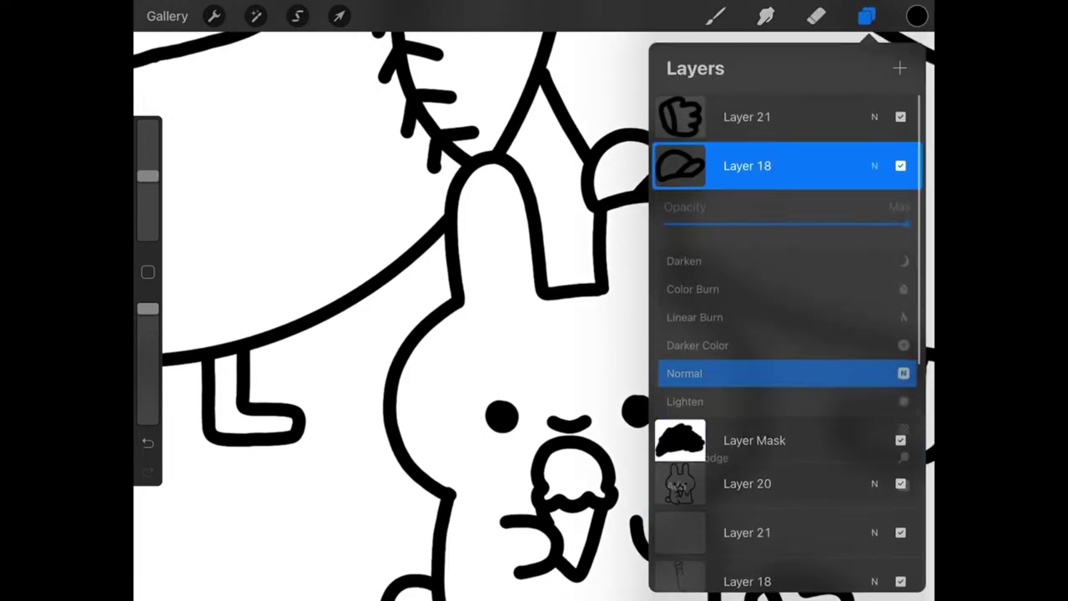
pyautogui.moveTo(906, 223); pyautogui.dragTo(723, 223)
pyautogui.click(875, 165)
# - On a new layer, ink the cap's curved top and left side over the grey sketch
pyautogui.click(900, 68)
pyautogui.click(716, 15)
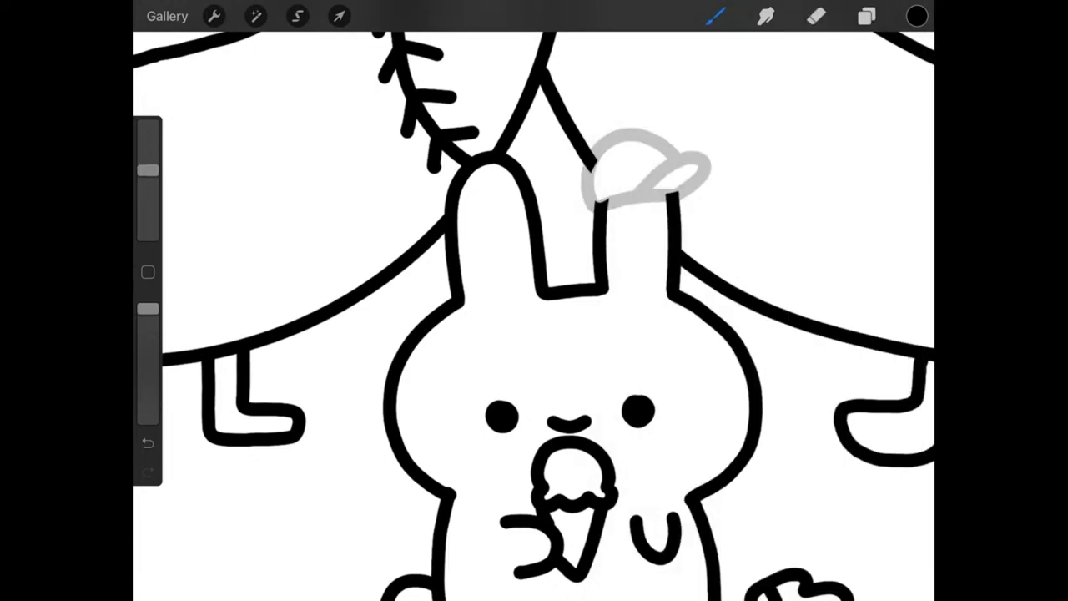
pyautogui.moveTo(584, 209)
pyautogui.mouseDown()
pyautogui.moveTo(606, 194)
pyautogui.moveTo(685, 198)
pyautogui.mouseUp()
pyautogui.hotkey('ctrl', 'z')
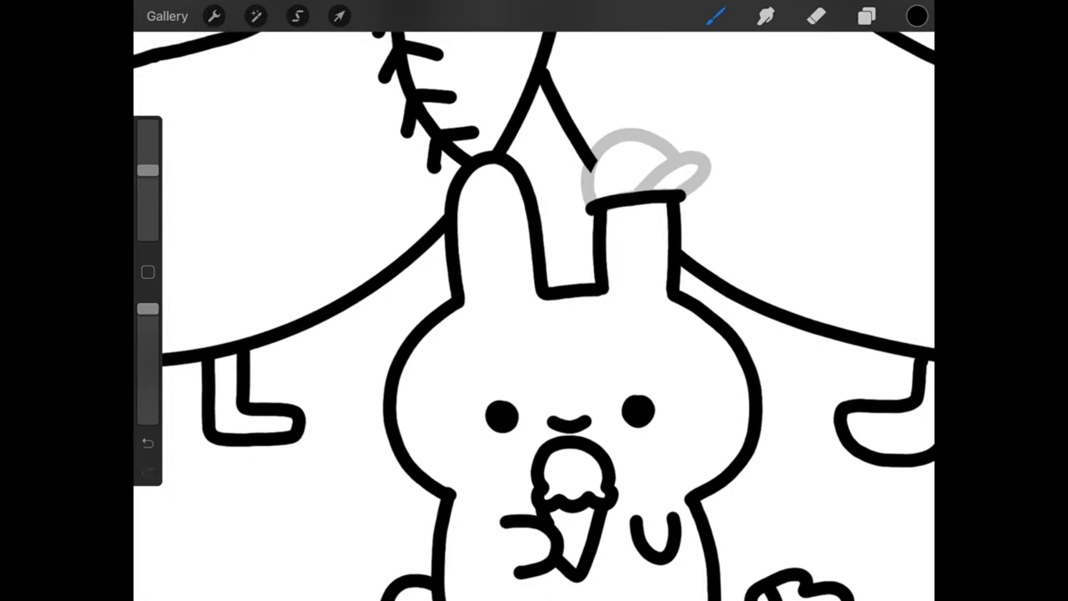
pyautogui.moveTo(614, 192)
pyautogui.mouseDown()
pyautogui.moveTo(706, 159)
pyautogui.moveTo(685, 198)
pyautogui.mouseUp()
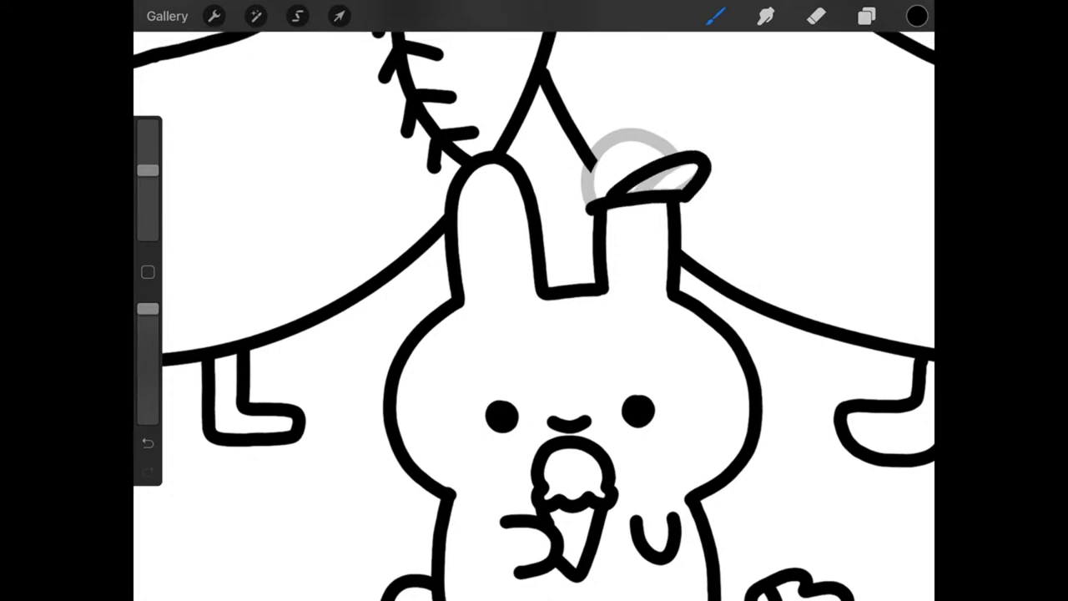
pyautogui.hotkey('ctrl', 'z')
pyautogui.moveTo(615, 193)
pyautogui.mouseDown()
pyautogui.moveTo(643, 176)
pyautogui.moveTo(710, 163)
pyautogui.moveTo(698, 193)
pyautogui.mouseUp()
pyautogui.moveTo(588, 211)
pyautogui.mouseDown()
pyautogui.moveTo(594, 155)
pyautogui.moveTo(649, 131)
pyautogui.moveTo(679, 156)
pyautogui.mouseUp()
# - Remove the faded cap sketch layer, keeping only the inked cap, and zoom out
pyautogui.click(867, 16)
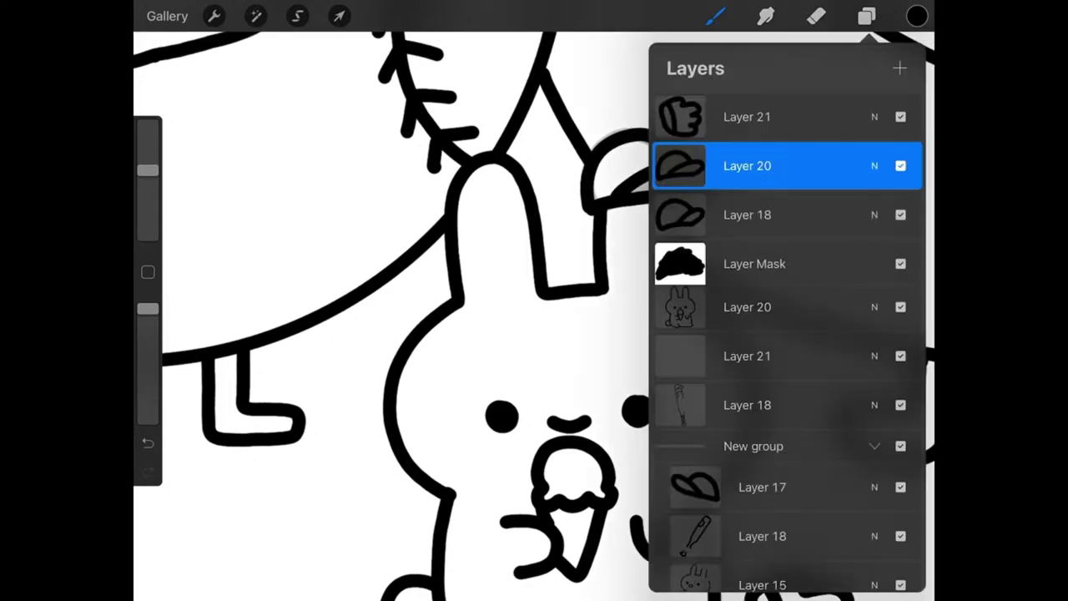
pyautogui.moveTo(835, 212); pyautogui.dragTo(735, 212)
pyautogui.click(892, 212)
pyautogui.click(868, 15)
pyautogui.scroll(-5, 535, 317)
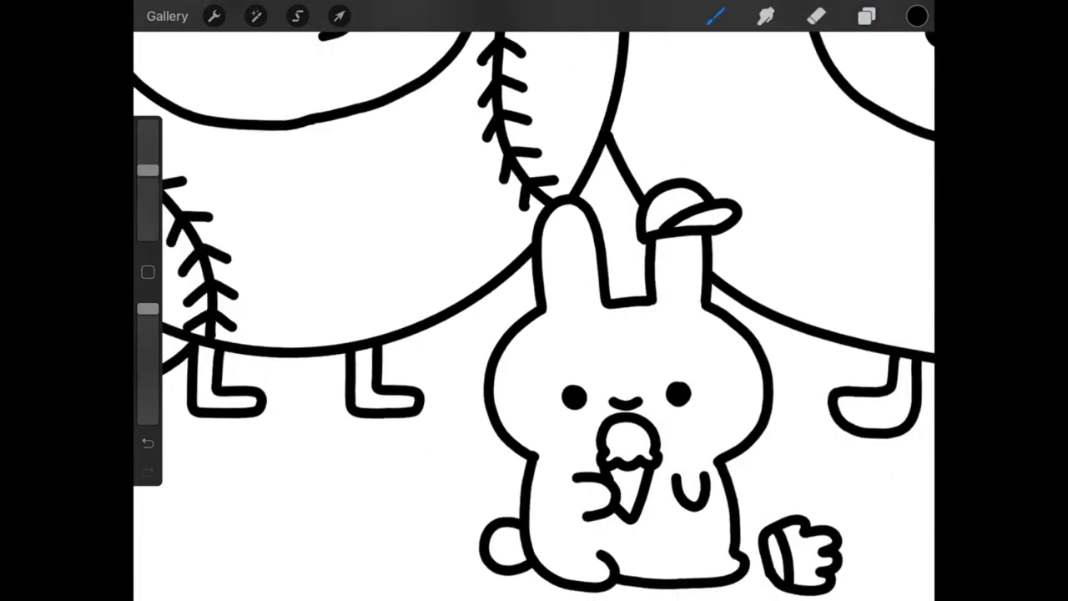
pyautogui.scroll(-5, 535, 317)
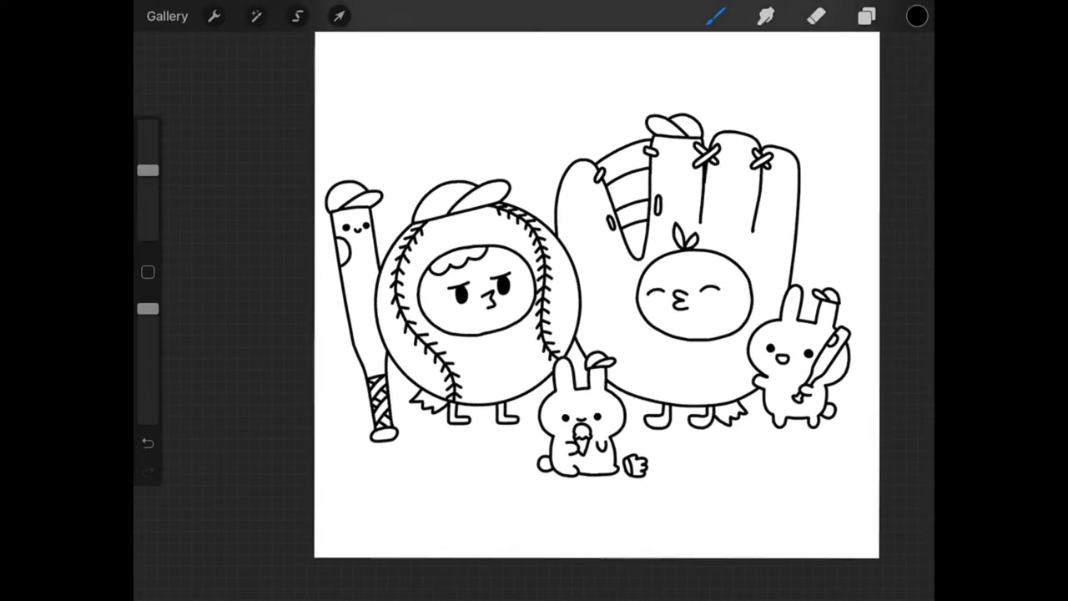
# - Make the empty Layer 21 the drawing layer and turn the canvas sideways
pyautogui.scroll(3, 710, 467)
pyautogui.scroll(2, 709, 468)
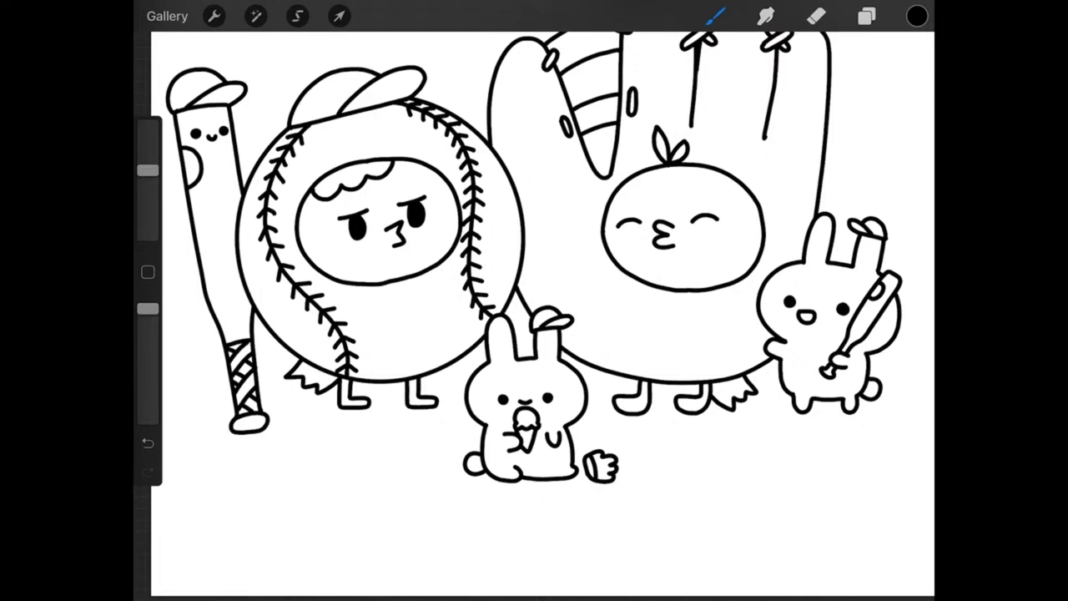
pyautogui.click(868, 16)
pyautogui.click(747, 307)
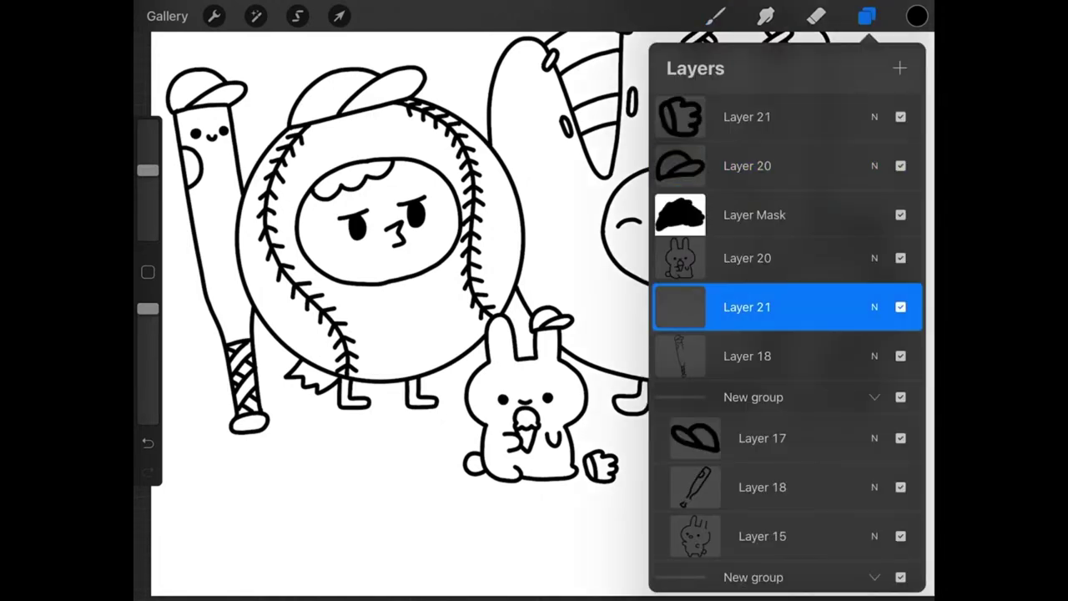
pyautogui.click(393, 501)
pyautogui.moveTo(534, 334)
pyautogui.mouseDown()
pyautogui.moveTo(568, 317)
pyautogui.moveTo(538, 313)
pyautogui.mouseUp()
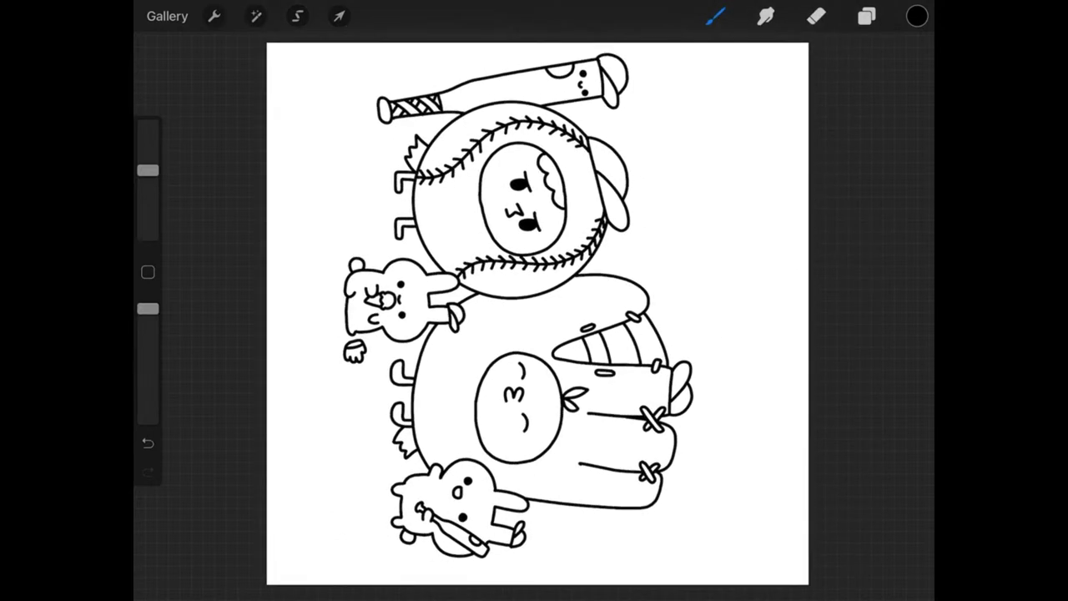
# - Turn on the grid Drawing Guide in the canvas settings
pyautogui.click(213, 16)
pyautogui.click(241, 100)
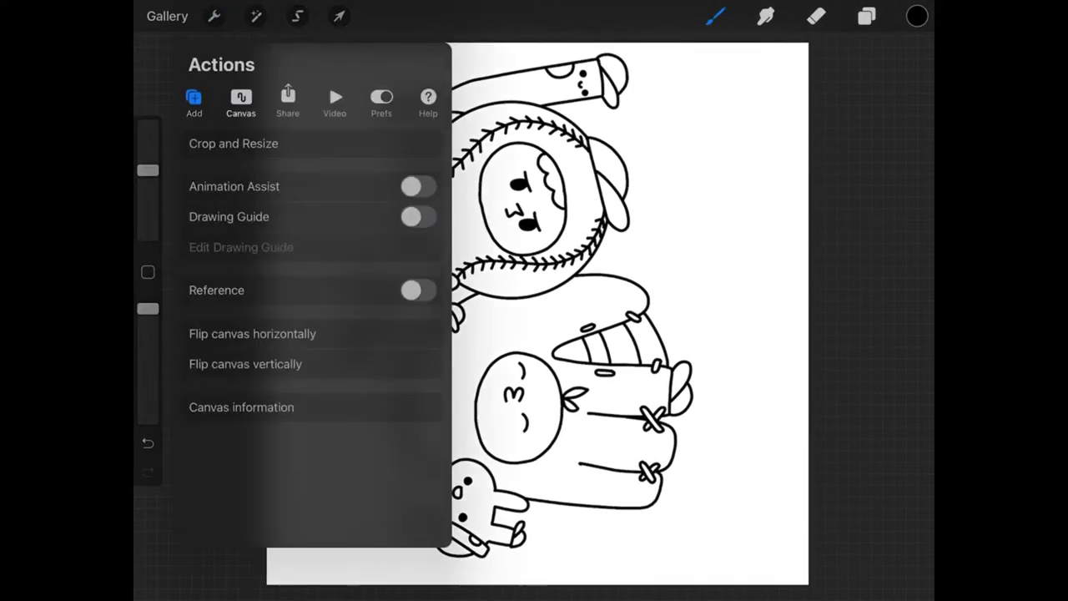
pyautogui.click(417, 216)
pyautogui.click(626, 334)
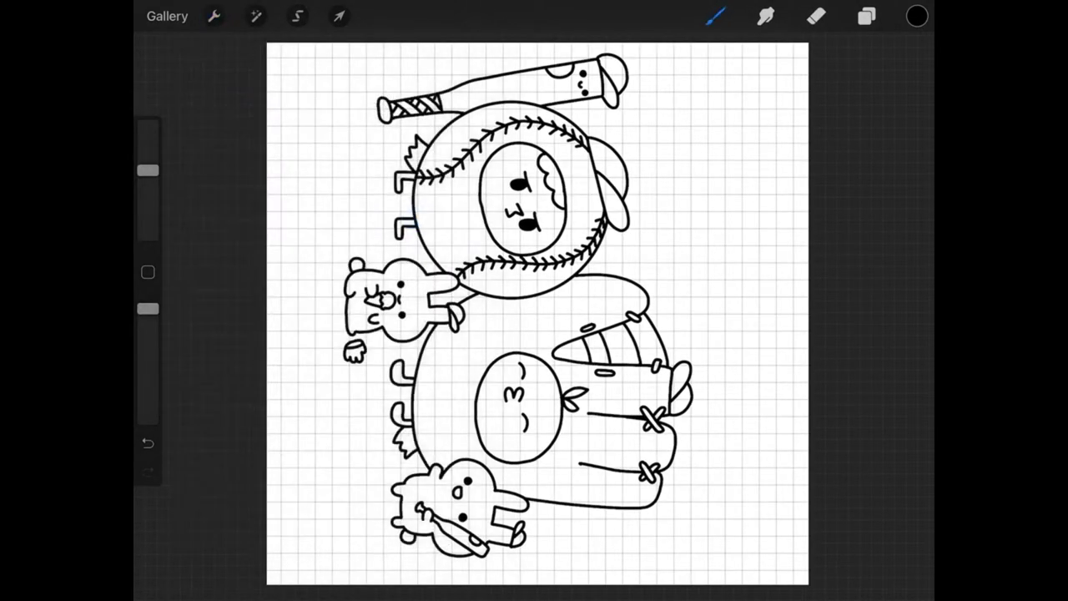
# - Draw the straight fence rail to the canvas edge, redoing the first misplaced attempt
pyautogui.moveTo(504, 50); pyautogui.dragTo(503, 143)
pyautogui.hotkey('ctrl', 'z')
pyautogui.scroll(5, 467, 484)
pyautogui.moveTo(449, 283); pyautogui.dragTo(449, 316)
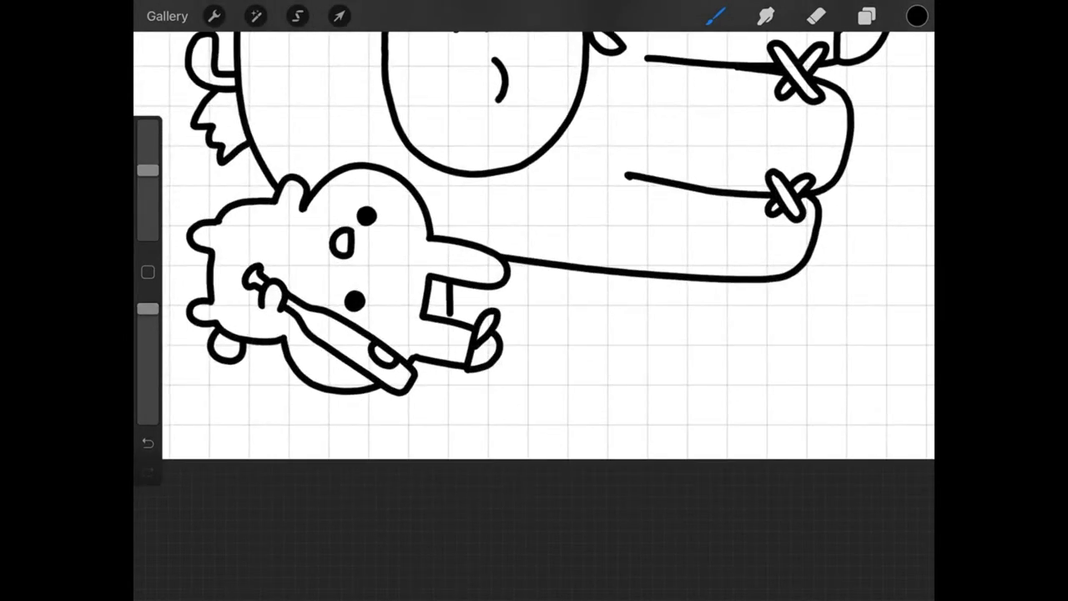
pyautogui.moveTo(450, 367); pyautogui.dragTo(450, 458)
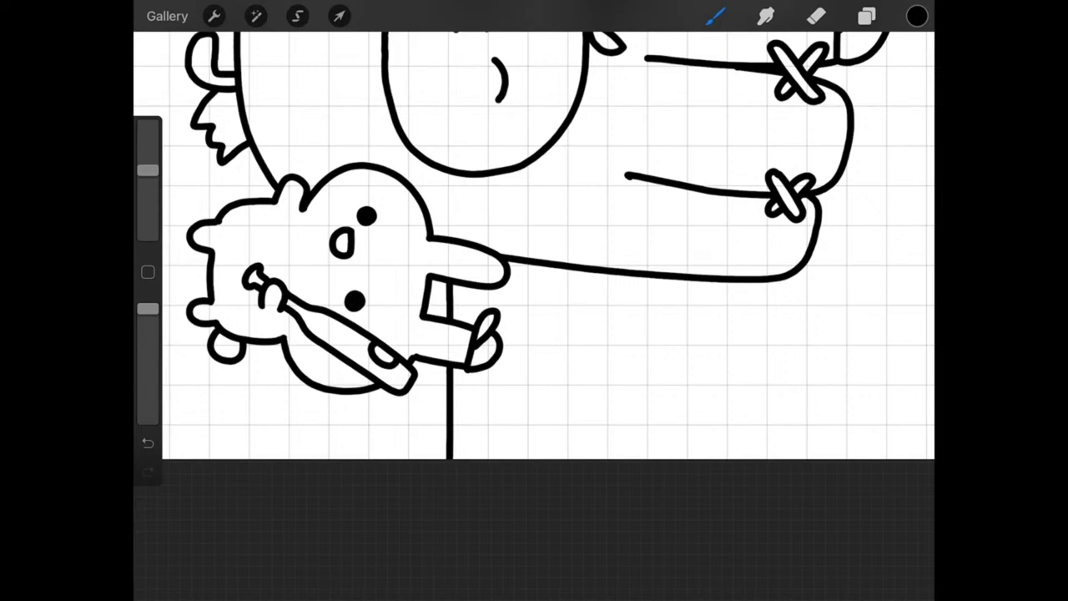
pyautogui.scroll(-5, 534, 300)
pyautogui.scroll(2, 534, 301)
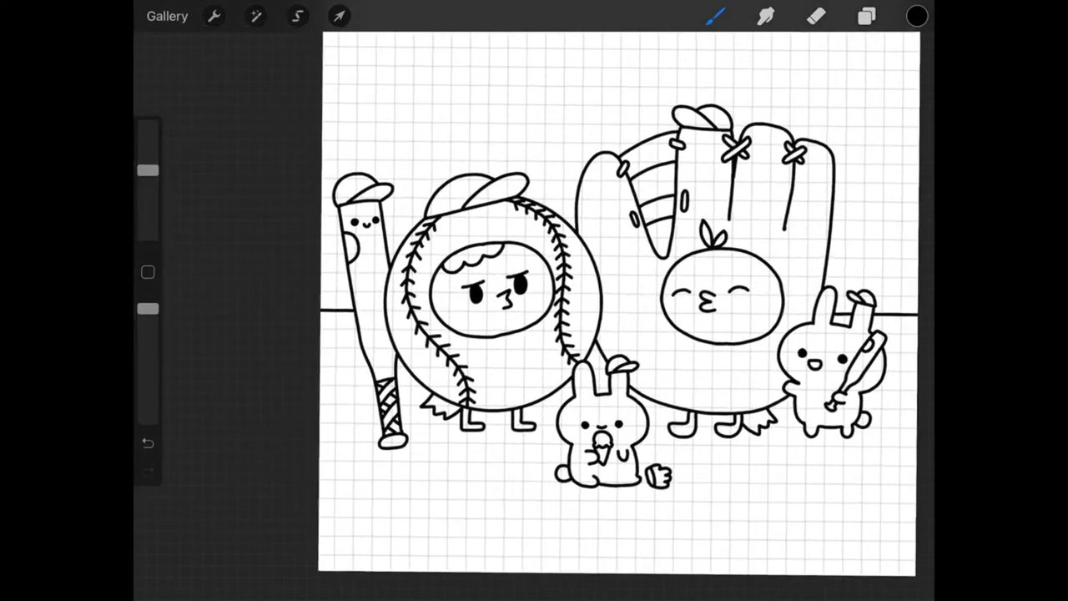
pyautogui.scroll(2, 534, 300)
pyautogui.scroll(-3, 535, 301)
pyautogui.scroll(-2, 535, 300)
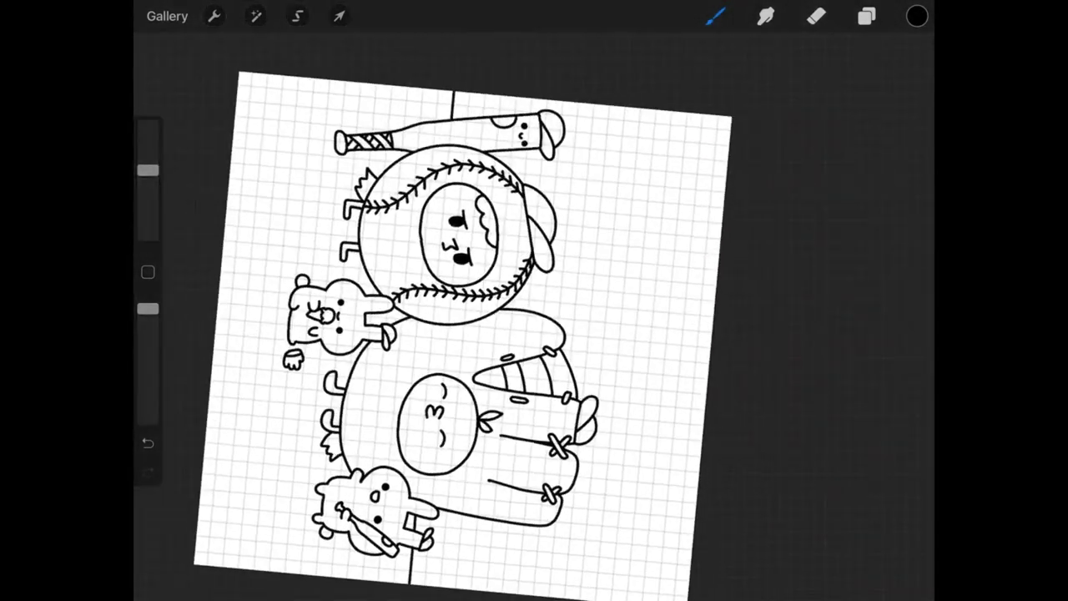
pyautogui.scroll(3, 426, 350)
# - Start the second fence rail near the bat, undoing a stray stroke and redrawing it
pyautogui.moveTo(463, 100); pyautogui.dragTo(463, 120)
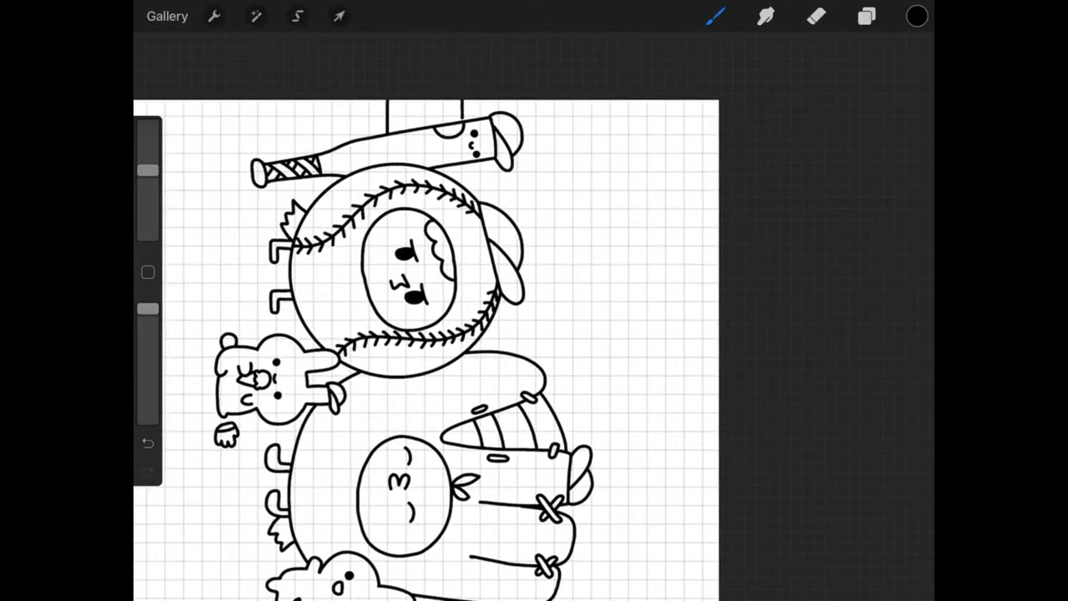
pyautogui.scroll(2, 534, 301)
pyautogui.scroll(2, 535, 300)
pyautogui.hotkey('ctrl', 'z')
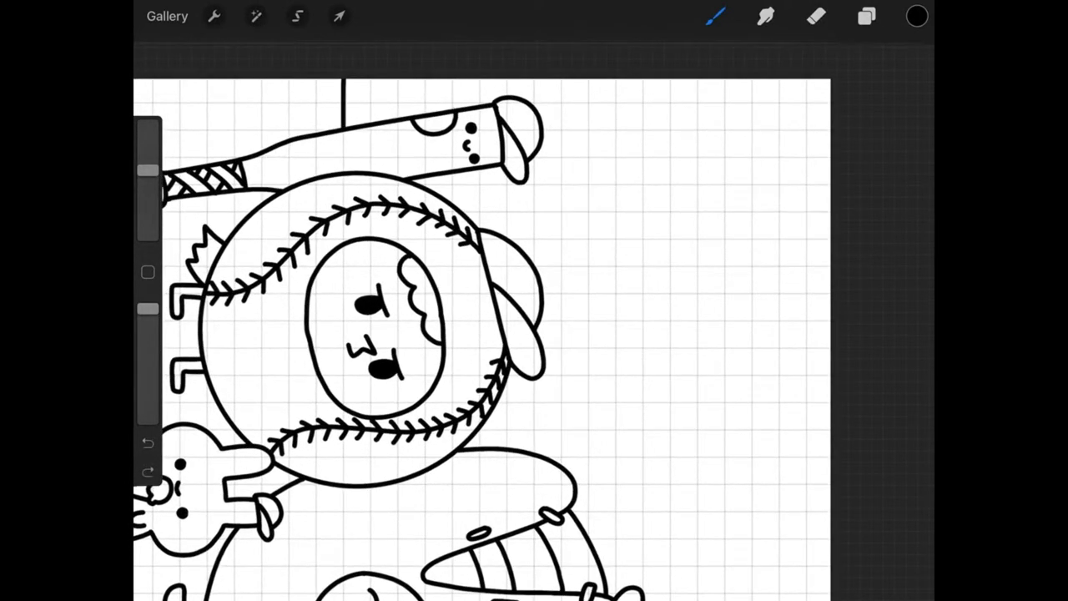
pyautogui.moveTo(465, 78); pyautogui.dragTo(465, 107)
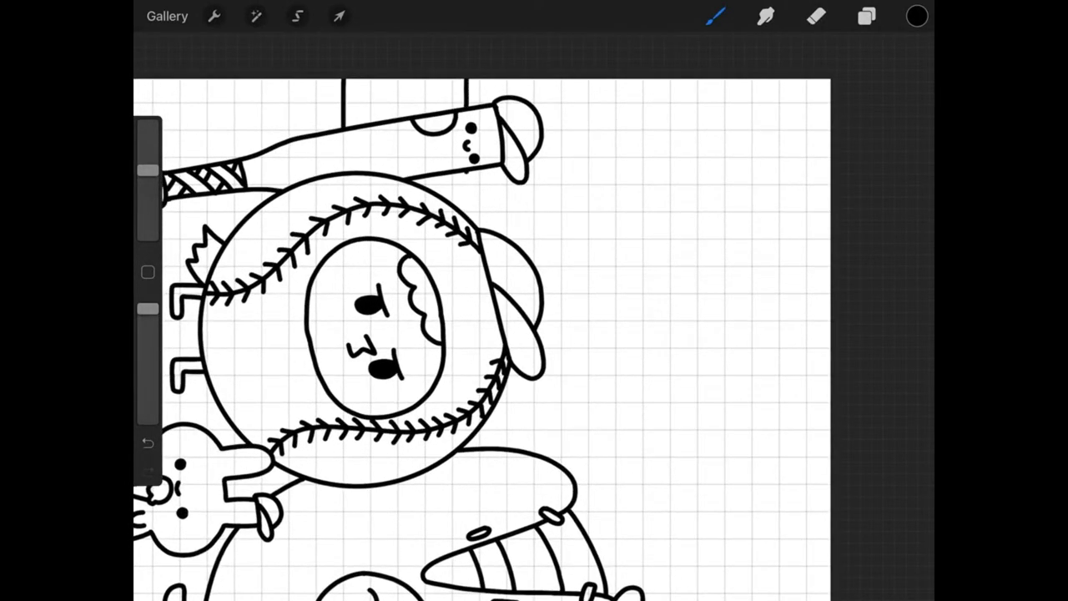
pyautogui.moveTo(465, 172); pyautogui.dragTo(465, 213)
# - Extend the second rail to the canvas edge and turn the canvas back upright
pyautogui.scroll(-5, 534, 300)
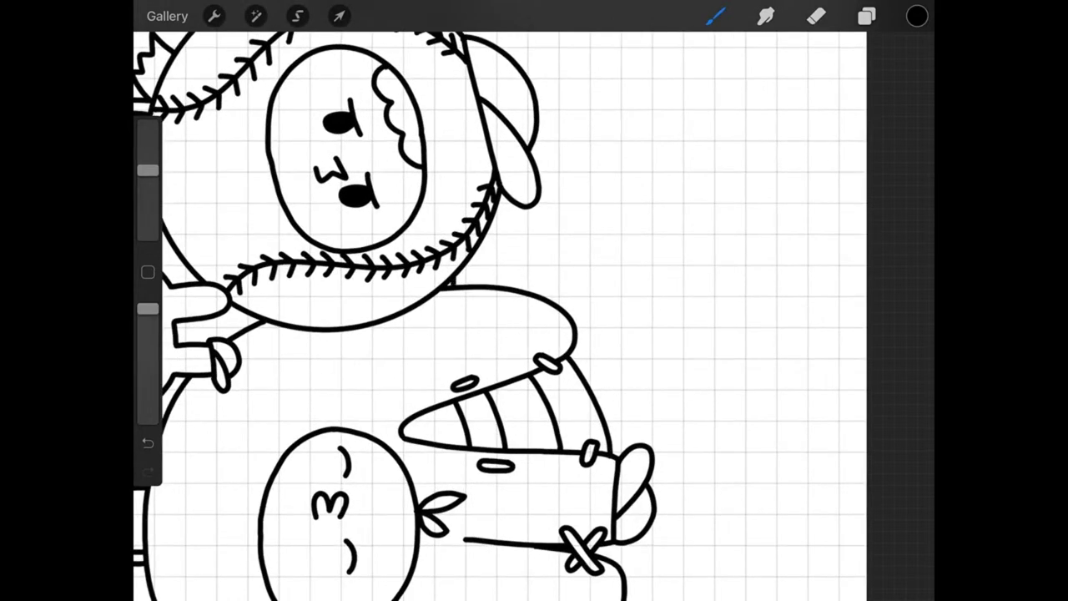
pyautogui.scroll(-2, 501, 301)
pyautogui.scroll(-5, 501, 300)
pyautogui.scroll(-2, 500, 300)
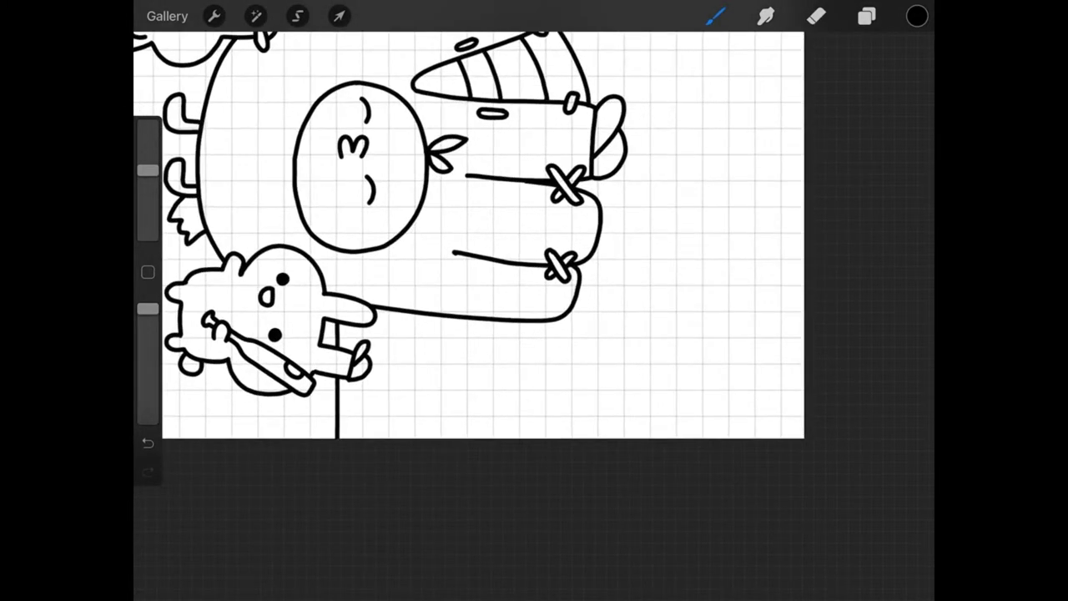
pyautogui.moveTo(456, 317); pyautogui.dragTo(456, 438)
pyautogui.scroll(-3, 442, 300)
pyautogui.scroll(3, 443, 301)
pyautogui.scroll(2, 443, 301)
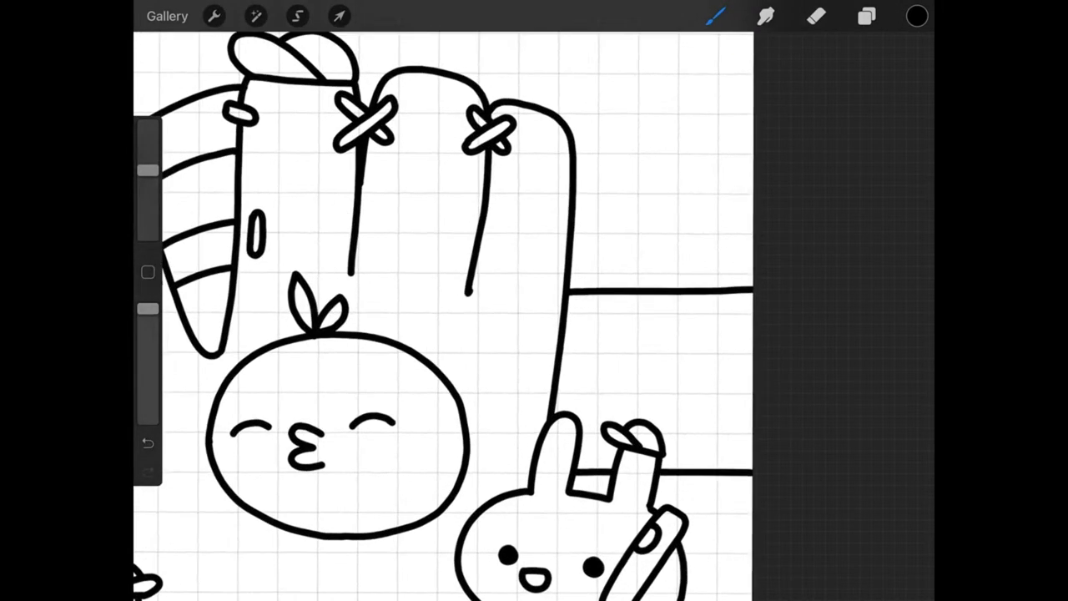
pyautogui.scroll(2, 442, 300)
pyautogui.click(867, 16)
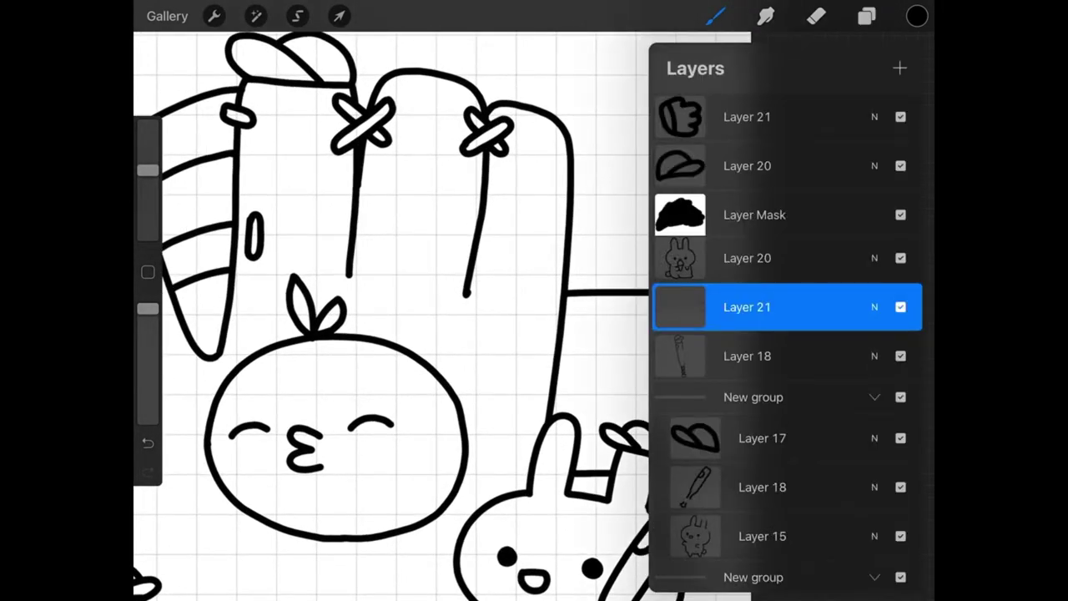
# - Draw a cat's head, ears, eye and paws peeking over the fence rail
pyautogui.click(867, 16)
pyautogui.moveTo(594, 289)
pyautogui.mouseDown()
pyautogui.moveTo(714, 210)
pyautogui.moveTo(739, 289)
pyautogui.mouseUp()
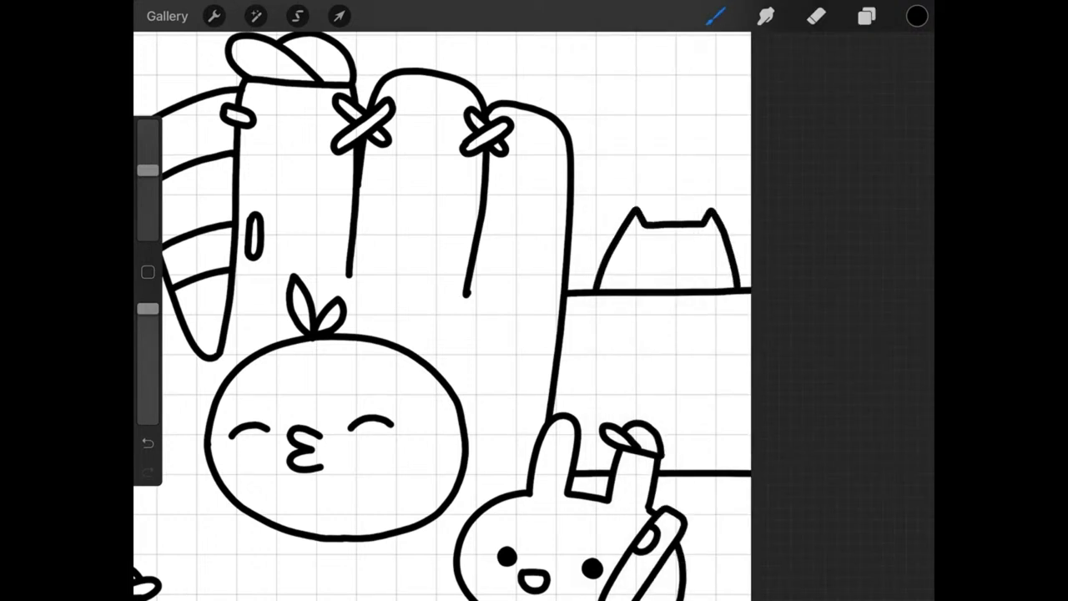
pyautogui.moveTo(636, 251)
pyautogui.mouseDown()
pyautogui.moveTo(687, 253)
pyautogui.moveTo(659, 262)
pyautogui.moveTo(671, 254)
pyautogui.mouseUp()
pyautogui.moveTo(617, 287)
pyautogui.mouseDown()
pyautogui.moveTo(623, 307)
pyautogui.moveTo(636, 288)
pyautogui.moveTo(699, 308)
pyautogui.moveTo(713, 288)
pyautogui.mouseUp()
# - On Layer 21, erase the rail inside the cat's left and right paws
pyautogui.click(867, 16)
pyautogui.click(763, 353)
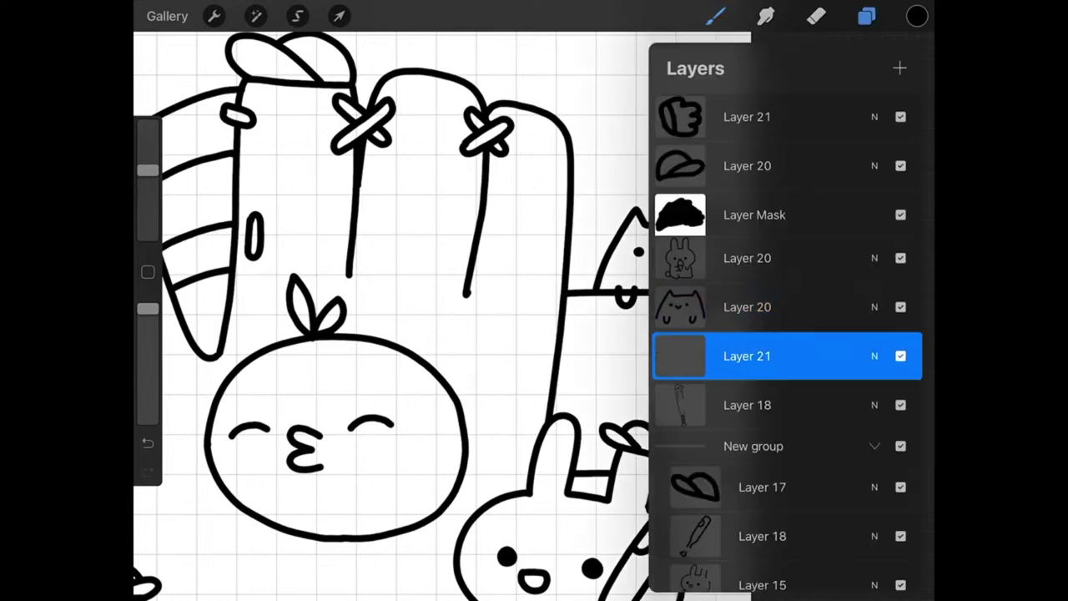
pyautogui.click(816, 16)
pyautogui.scroll(3, 710, 296)
pyautogui.moveTo(573, 288); pyautogui.dragTo(585, 288)
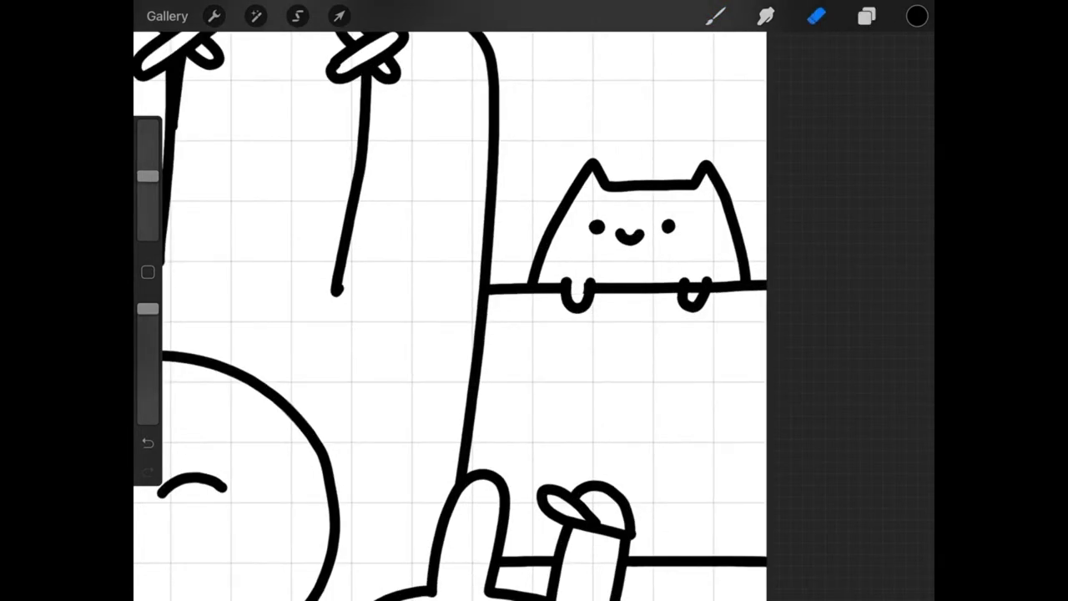
pyautogui.moveTo(689, 288); pyautogui.dragTo(702, 288)
pyautogui.click(715, 16)
# - Add a new layer above the cat and draw a ball on its head
pyautogui.click(867, 16)
pyautogui.click(747, 306)
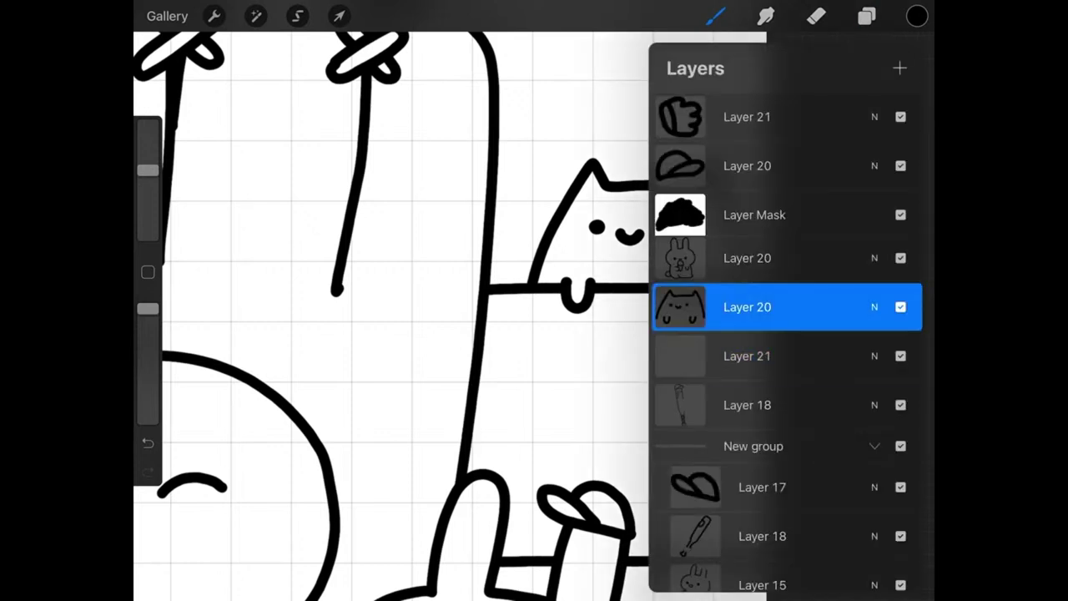
pyautogui.click(900, 68)
pyautogui.click(716, 16)
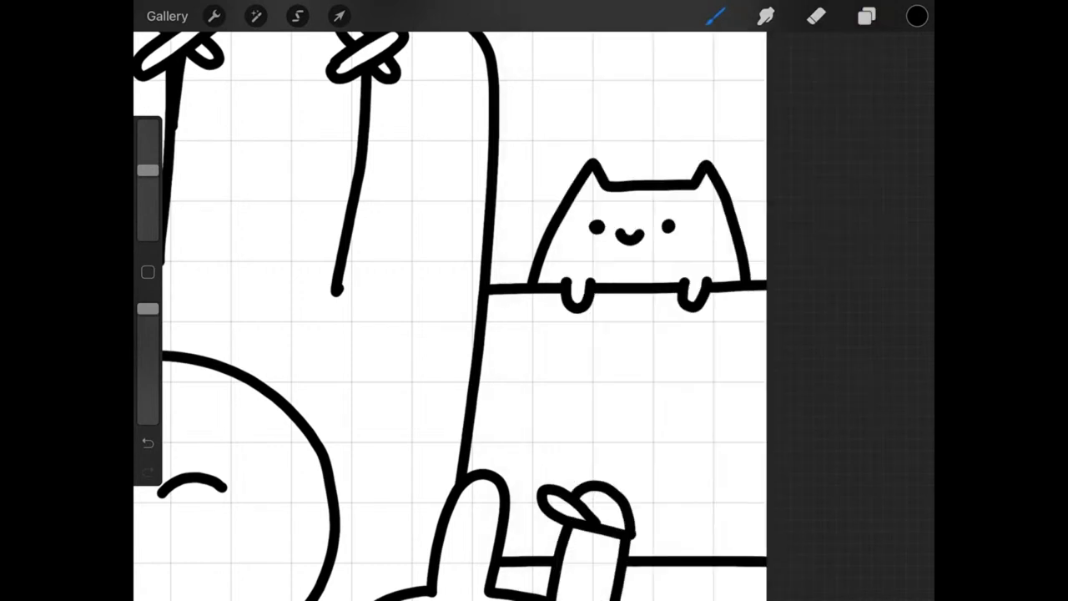
pyautogui.moveTo(628, 180)
pyautogui.mouseDown()
pyautogui.moveTo(610, 119)
pyautogui.moveTo(674, 132)
pyautogui.moveTo(680, 172)
pyautogui.moveTo(643, 189)
pyautogui.mouseUp()
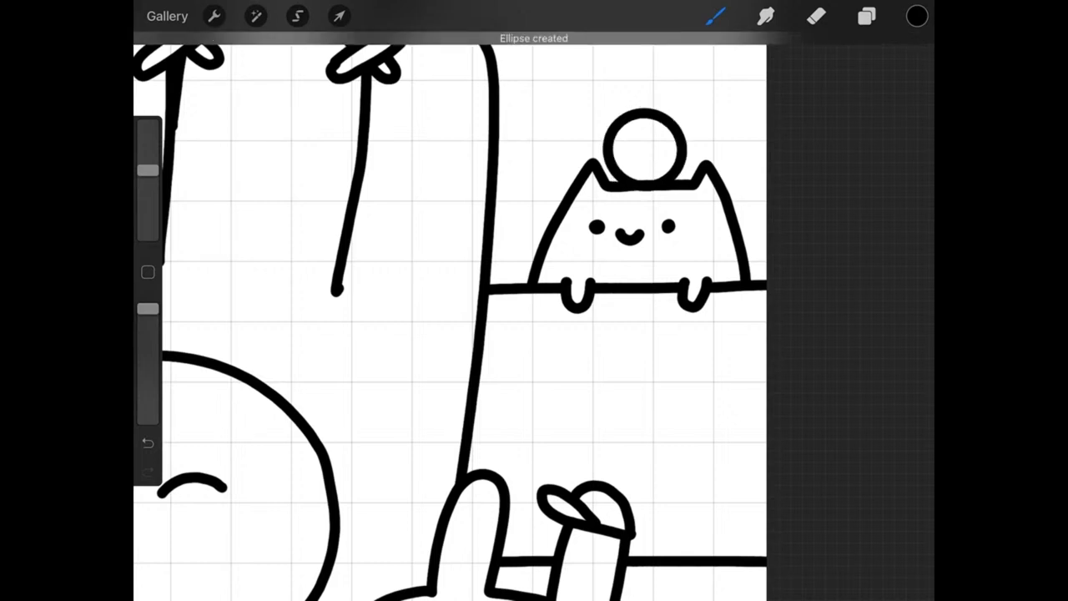
# - With the thinner Art 21 brush, draw two baseball seams on the ball
pyautogui.click(716, 16)
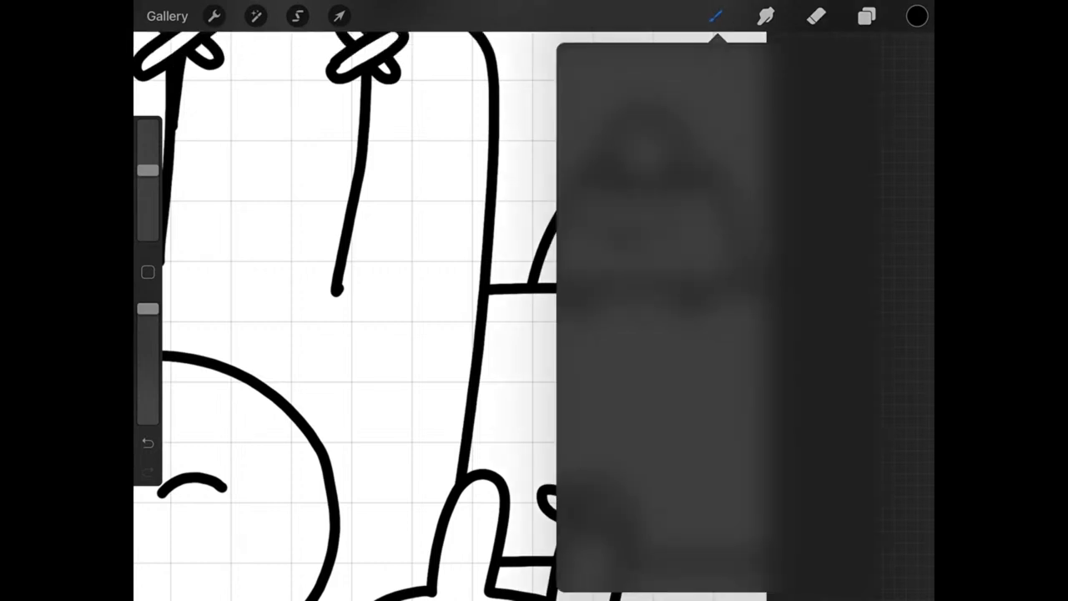
pyautogui.click(774, 209)
pyautogui.click(716, 16)
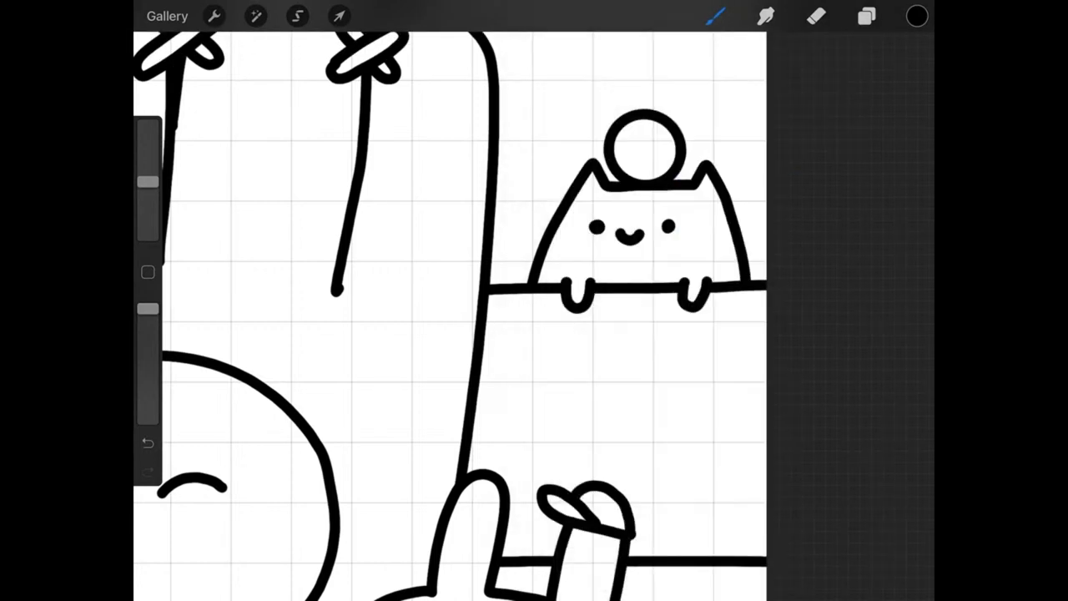
pyautogui.moveTo(637, 121); pyautogui.dragTo(619, 167)
pyautogui.moveTo(666, 131); pyautogui.dragTo(660, 172)
pyautogui.scroll(5, 450, 318)
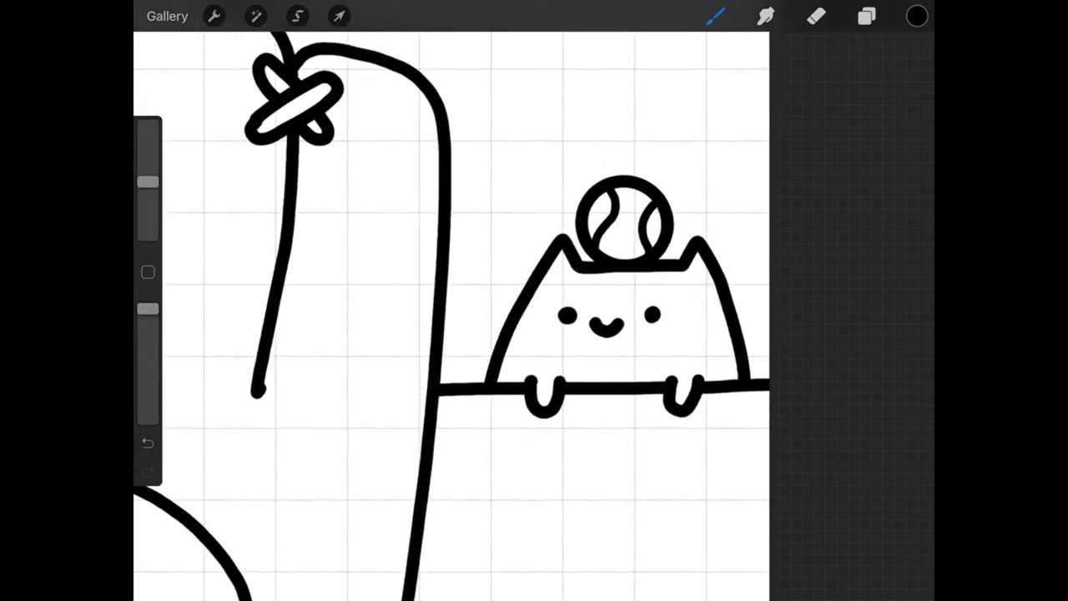
# - On a new layer with Art 32 Chicken Comic Smooth, draw a cap's brim and crown over the ball
pyautogui.click(715, 16)
pyautogui.click(774, 205)
pyautogui.click(774, 328)
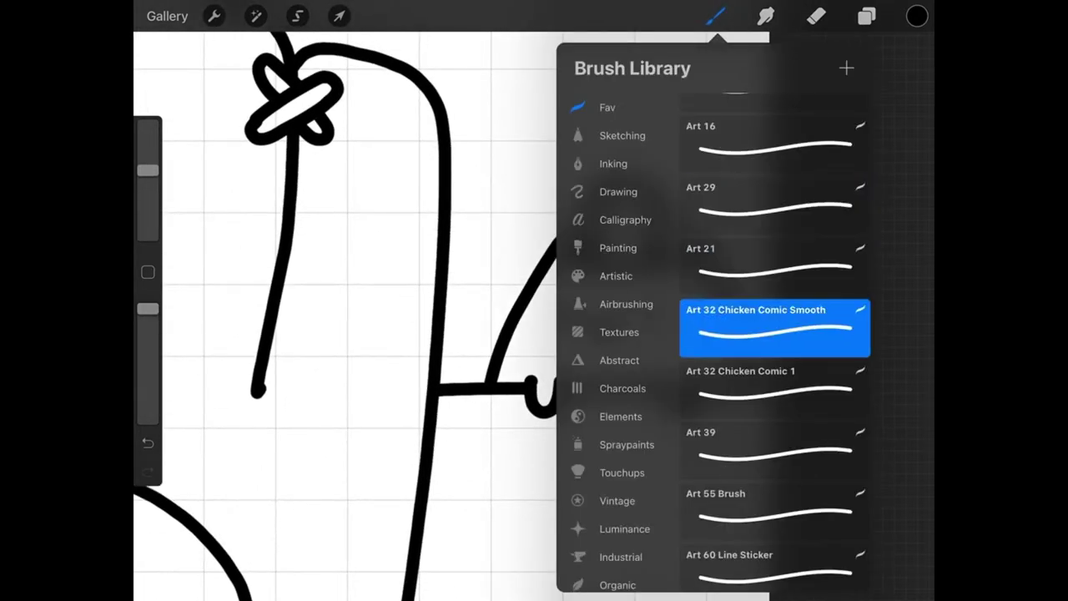
pyautogui.click(868, 15)
pyautogui.click(900, 68)
pyautogui.click(715, 15)
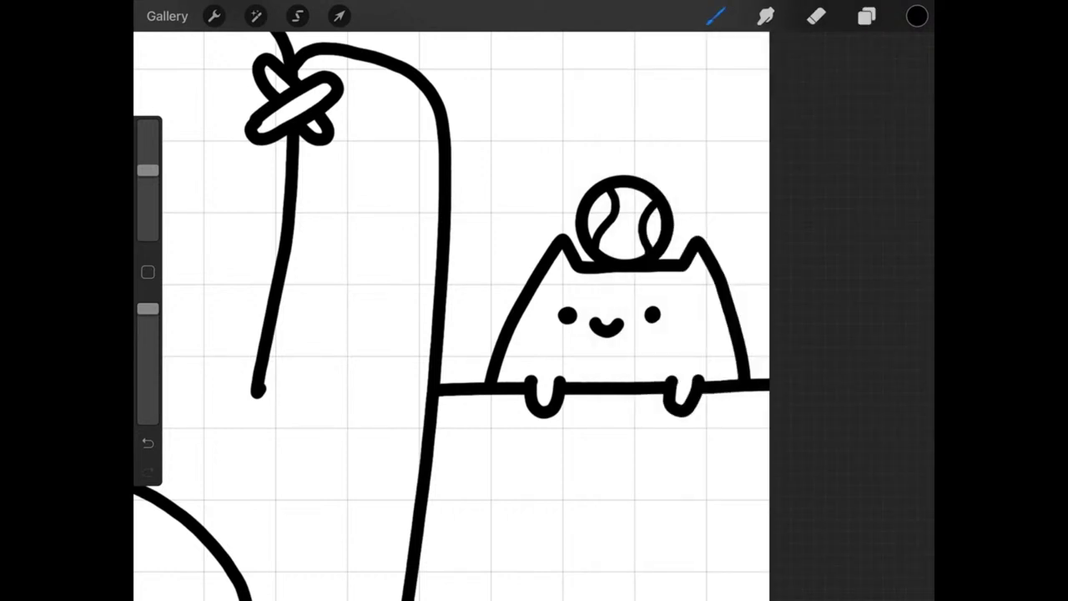
pyautogui.scroll(2, 535, 317)
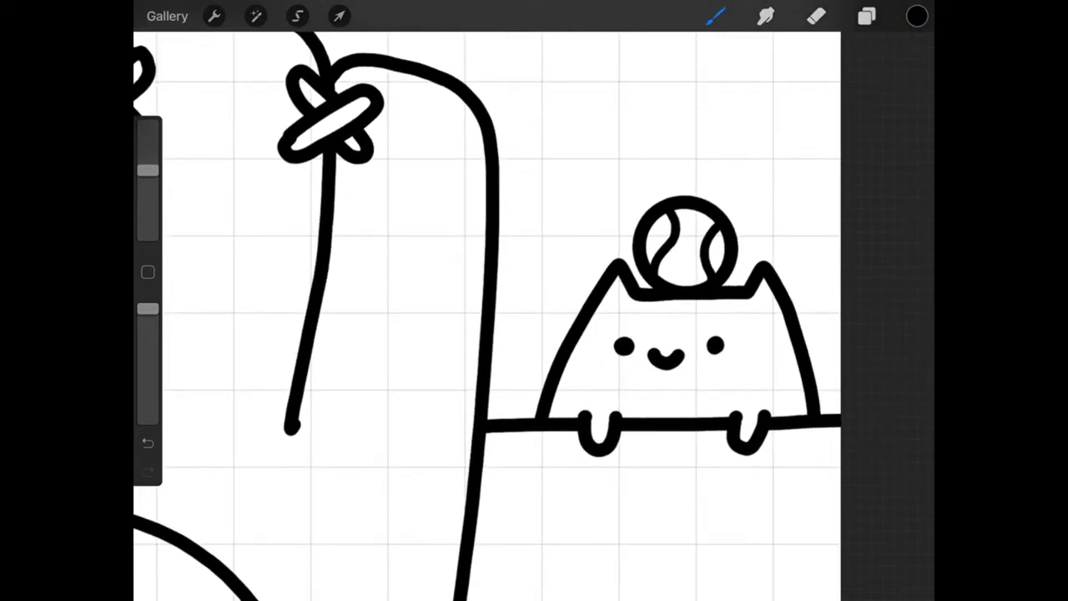
pyautogui.moveTo(612, 217); pyautogui.dragTo(714, 218)
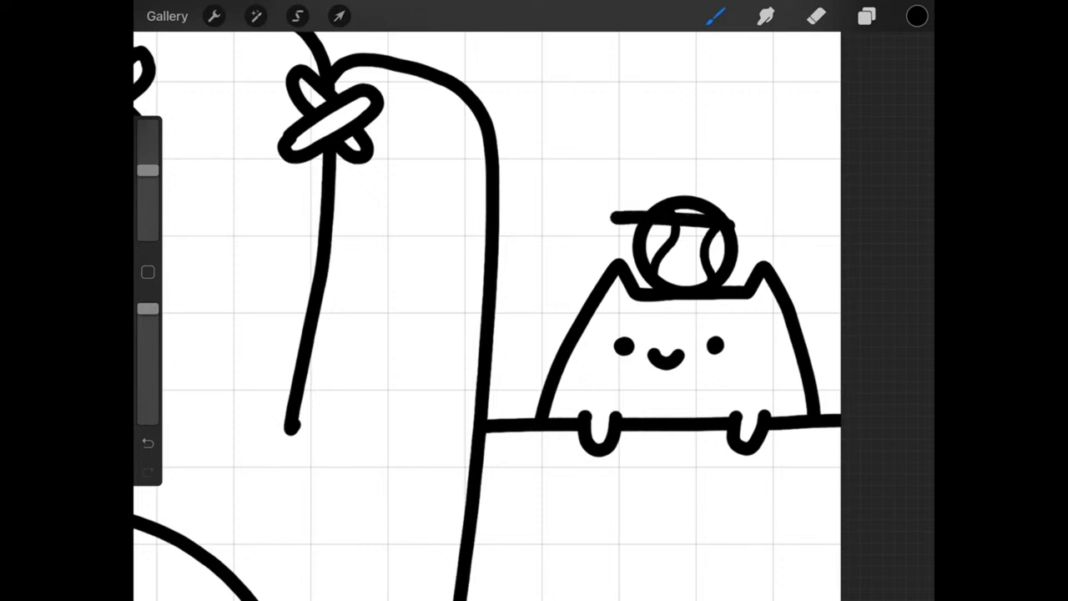
pyautogui.moveTo(613, 218)
pyautogui.mouseDown()
pyautogui.moveTo(638, 188)
pyautogui.moveTo(686, 213)
pyautogui.moveTo(656, 181)
pyautogui.moveTo(708, 175)
pyautogui.moveTo(734, 225)
pyautogui.mouseUp()
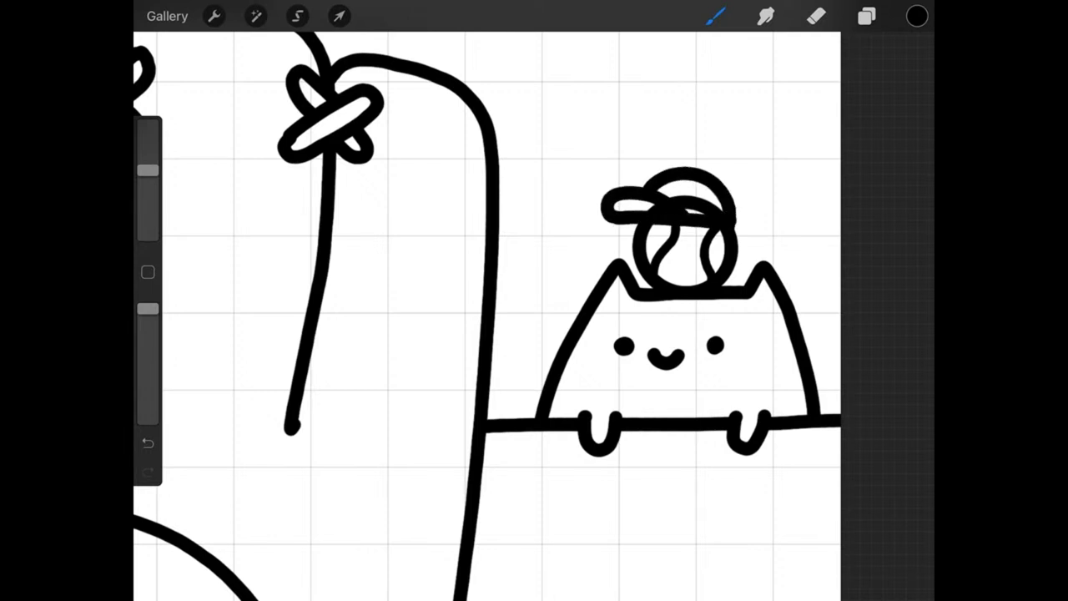
# - On Layer 21, erase the ball lines showing through the cap
pyautogui.click(868, 16)
pyautogui.moveTo(785, 384); pyautogui.dragTo(785, 283)
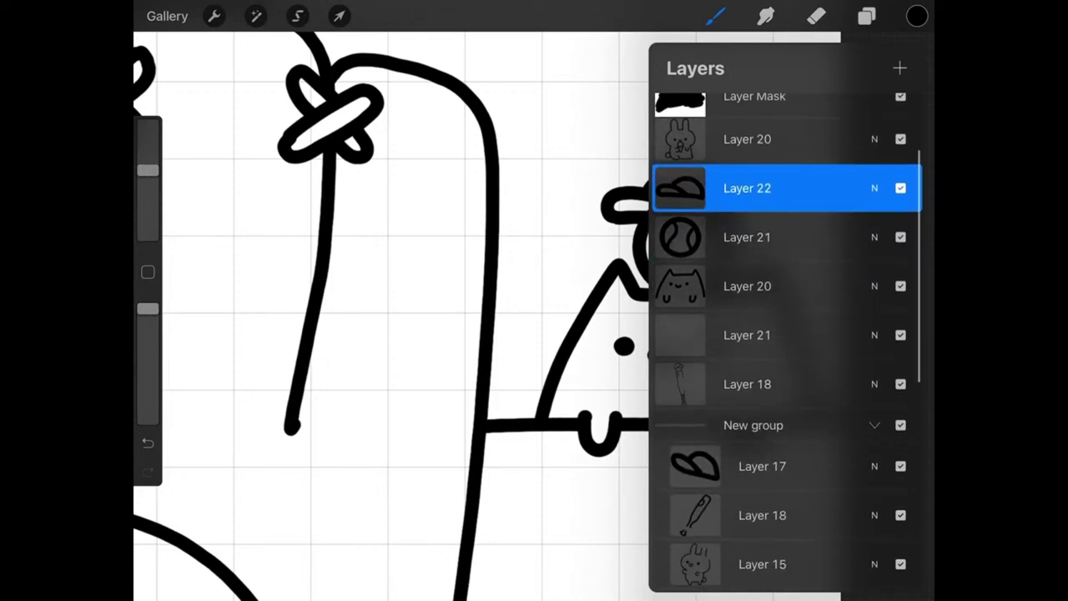
pyautogui.click(747, 239)
pyautogui.click(817, 16)
pyautogui.moveTo(651, 209)
pyautogui.mouseDown()
pyautogui.moveTo(723, 215)
pyautogui.moveTo(709, 199)
pyautogui.mouseUp()
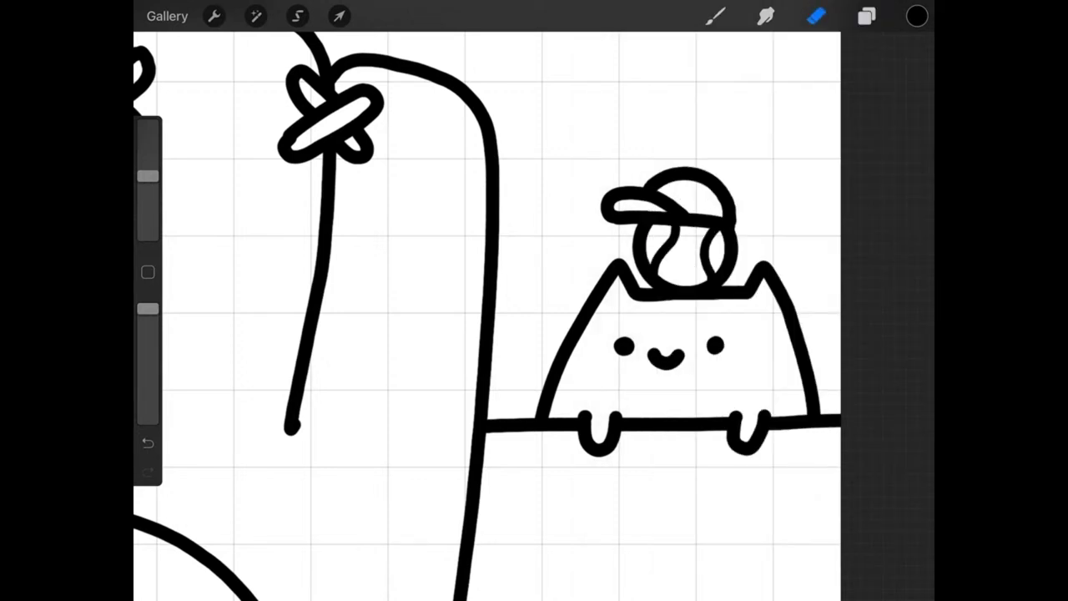
# - On the lower Layer 21 with Art 21, draw two vertical lines down from the ledge under the cat
pyautogui.scroll(-3, 484, 317)
pyautogui.scroll(-2, 484, 317)
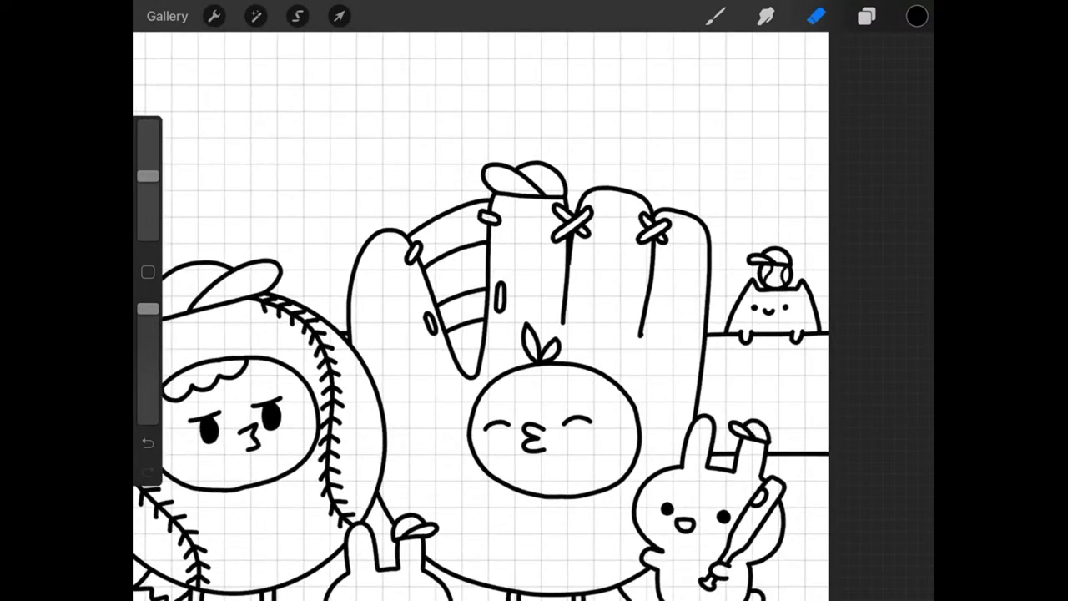
pyautogui.scroll(-3, 480, 317)
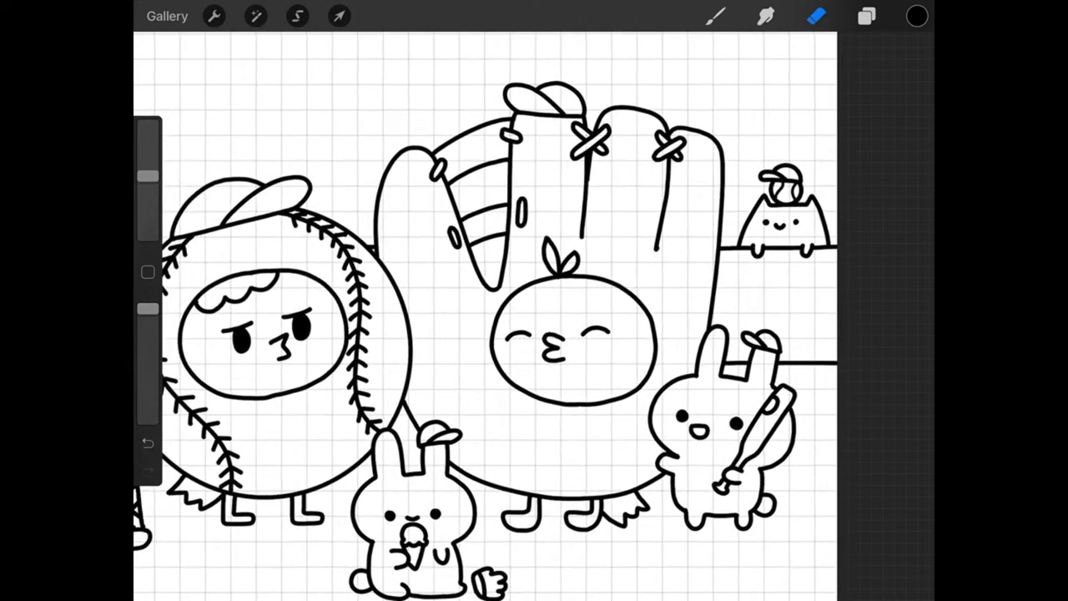
pyautogui.scroll(-2, 480, 317)
pyautogui.click(716, 16)
pyautogui.click(867, 16)
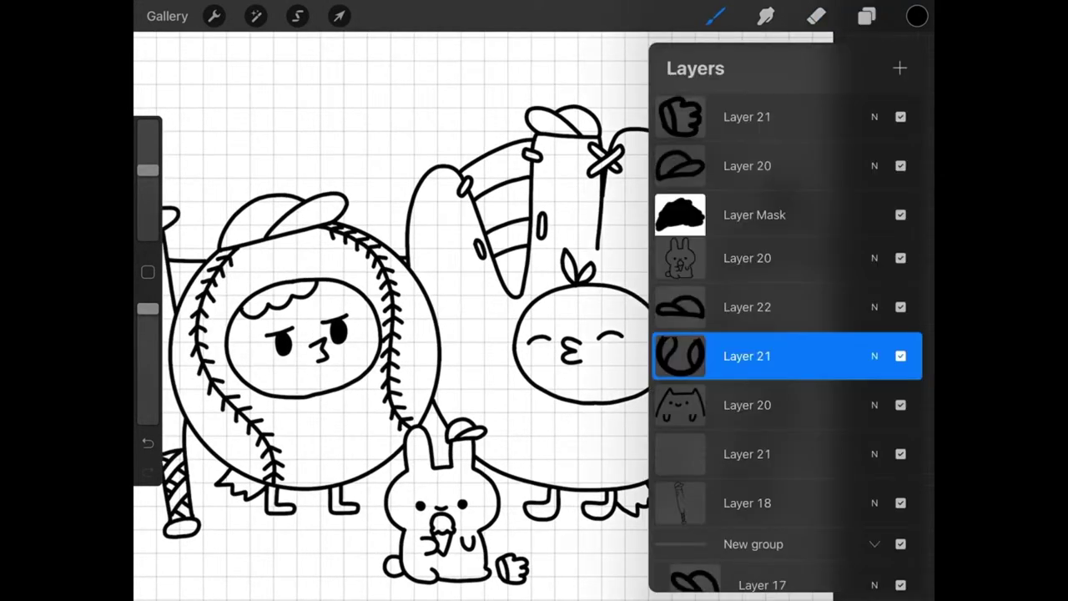
pyautogui.click(747, 453)
pyautogui.click(716, 15)
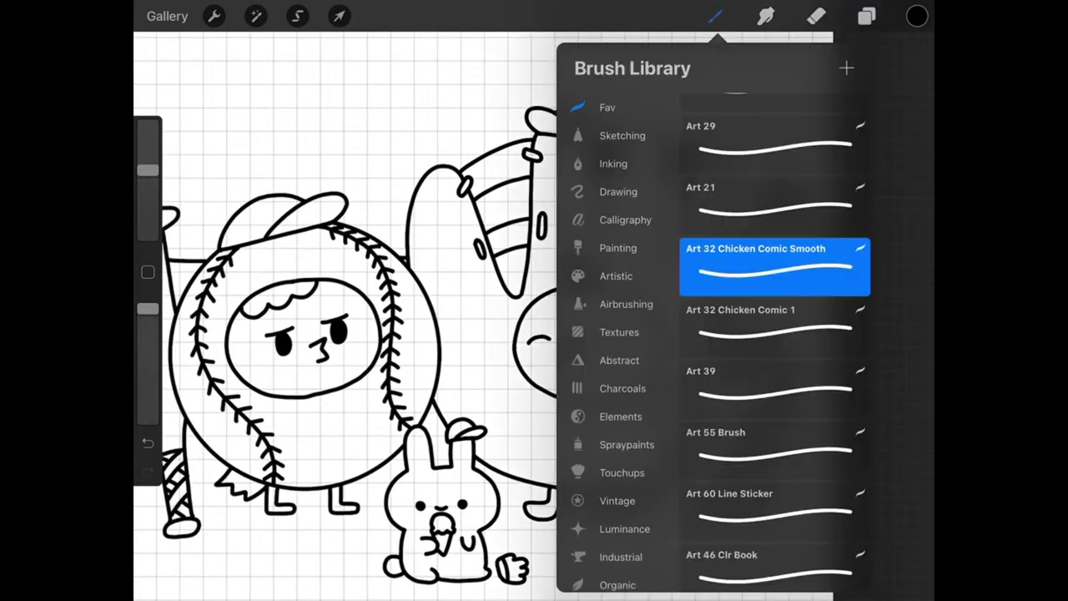
pyautogui.click(776, 200)
pyautogui.click(334, 334)
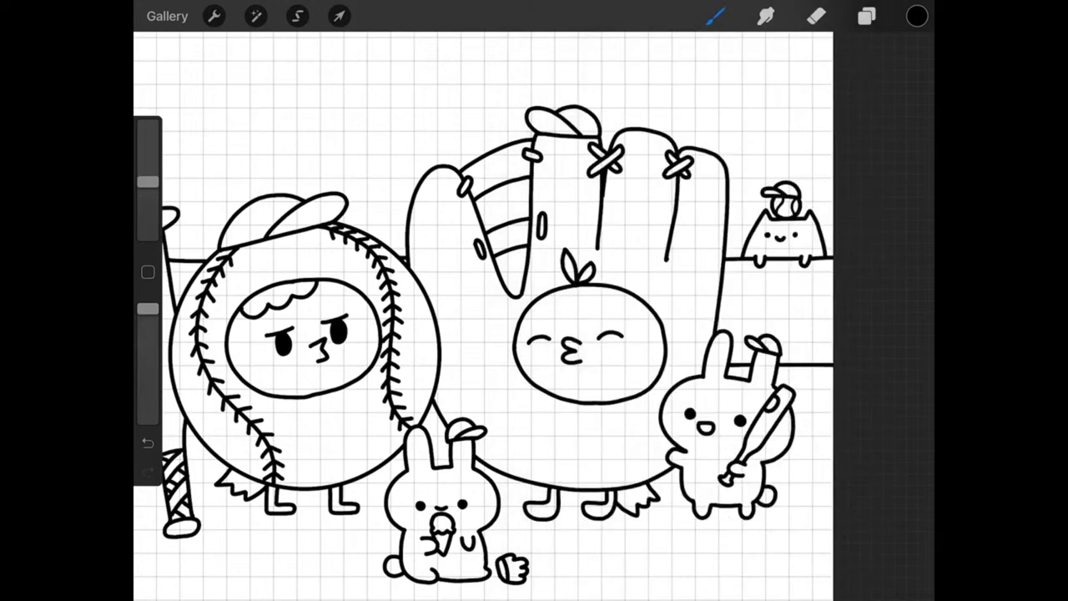
pyautogui.moveTo(556, 334)
pyautogui.mouseDown()
pyautogui.moveTo(441, 322)
pyautogui.moveTo(401, 330)
pyautogui.mouseUp()
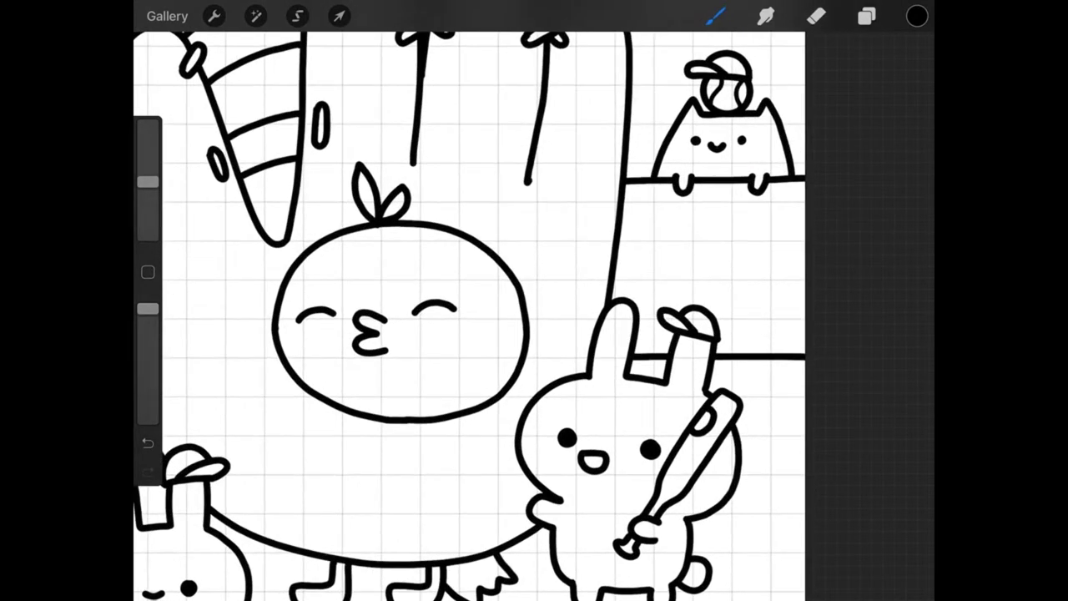
pyautogui.moveTo(733, 181); pyautogui.dragTo(733, 354)
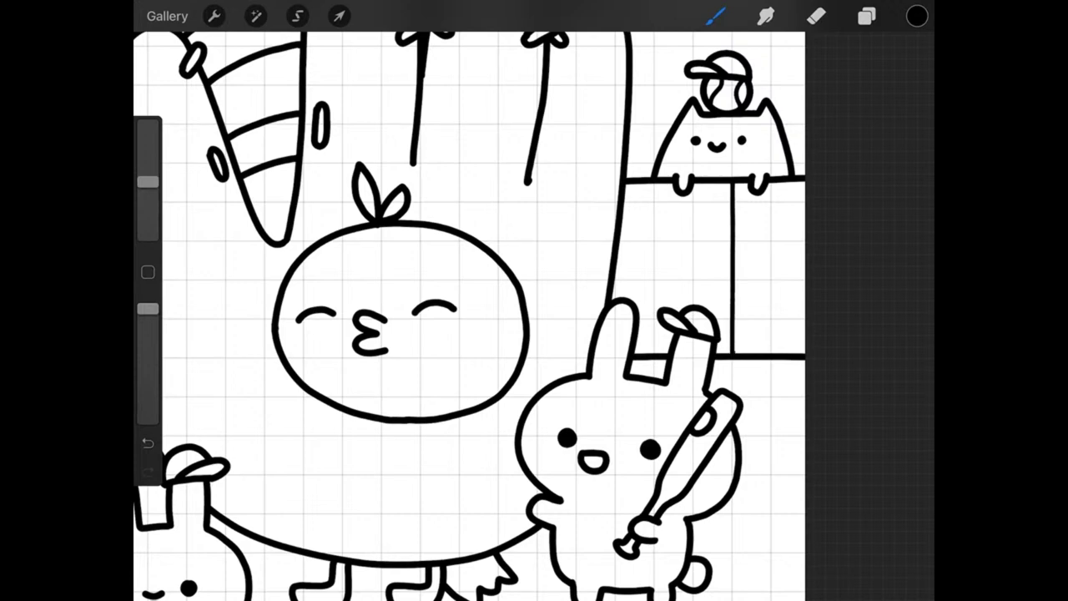
pyautogui.moveTo(742, 182); pyautogui.dragTo(741, 352)
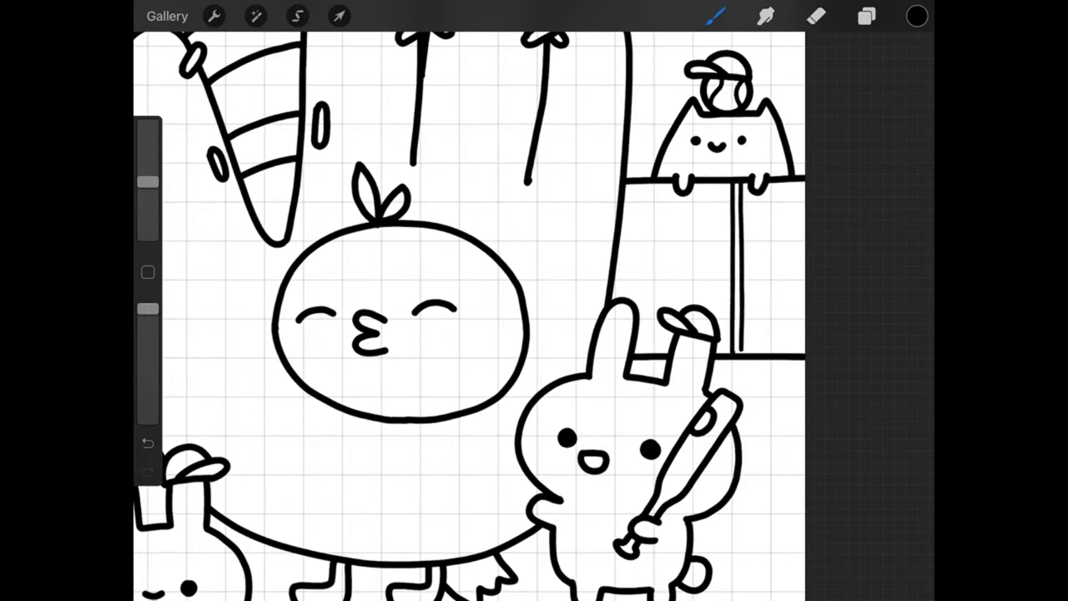
# - Draw a pair of parallel vertical lines down from the ledge behind the bat
pyautogui.scroll(-5, 468, 317)
pyautogui.scroll(-2, 535, 317)
pyautogui.scroll(5, 400, 250)
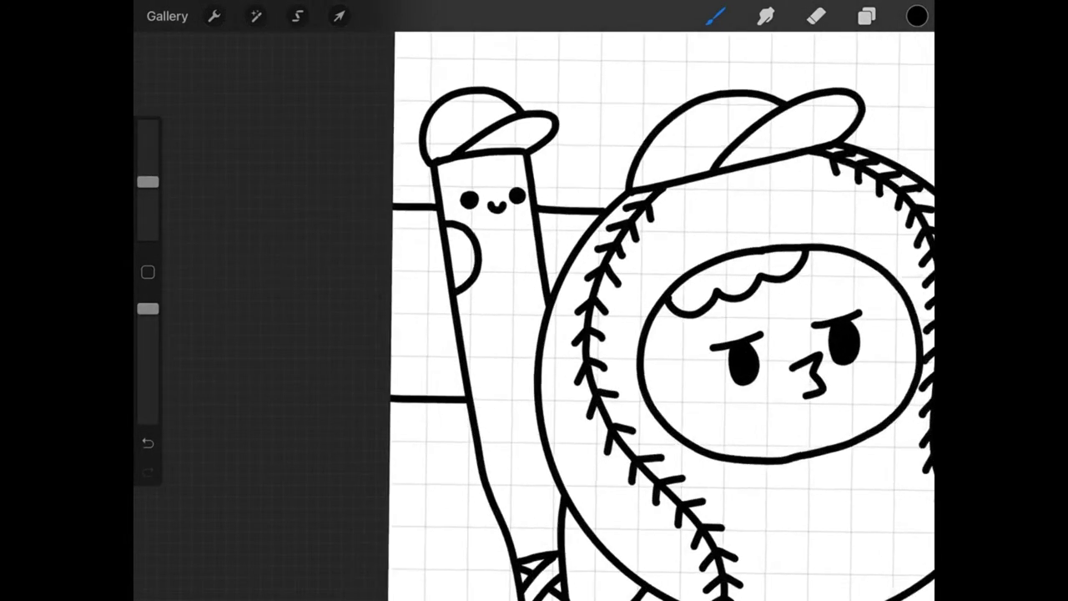
pyautogui.scroll(3, 501, 251)
pyautogui.moveTo(522, 184); pyautogui.dragTo(521, 401)
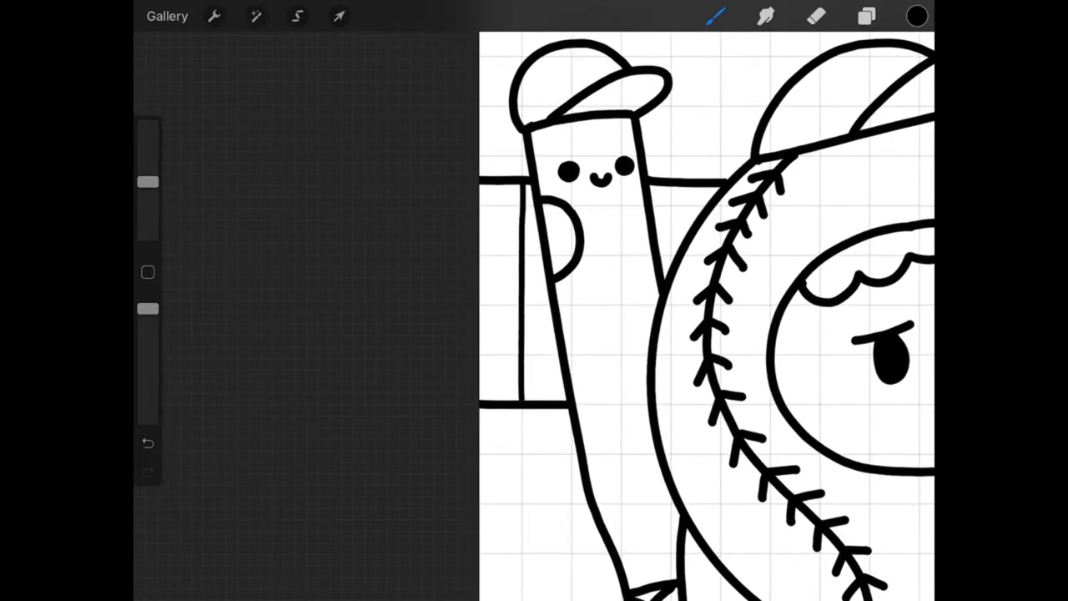
pyautogui.moveTo(509, 184); pyautogui.dragTo(509, 403)
# - Reselect the Art 32 Chicken Comic Smooth brush
pyautogui.scroll(-2, 659, 317)
pyautogui.scroll(-3, 659, 317)
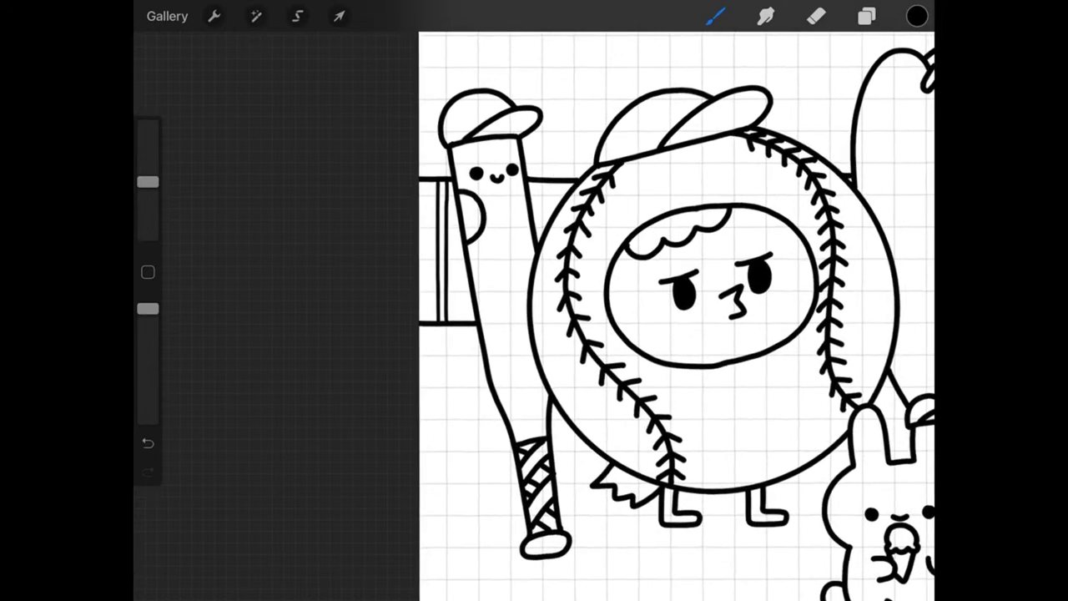
pyautogui.scroll(-2, 659, 317)
pyautogui.scroll(-1, 659, 317)
pyautogui.click(716, 15)
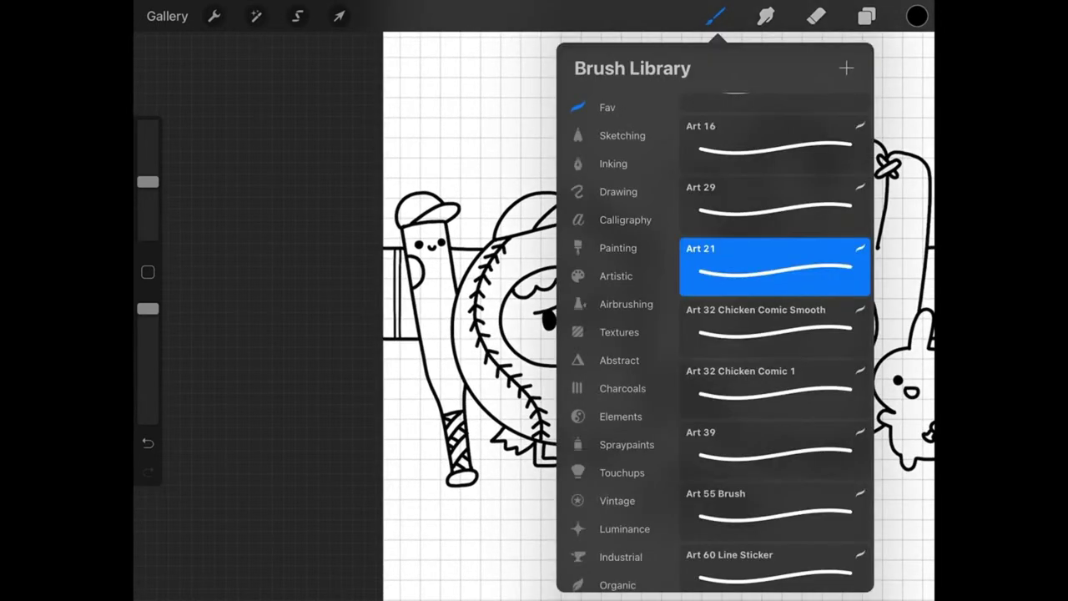
pyautogui.click(775, 389)
pyautogui.click(775, 329)
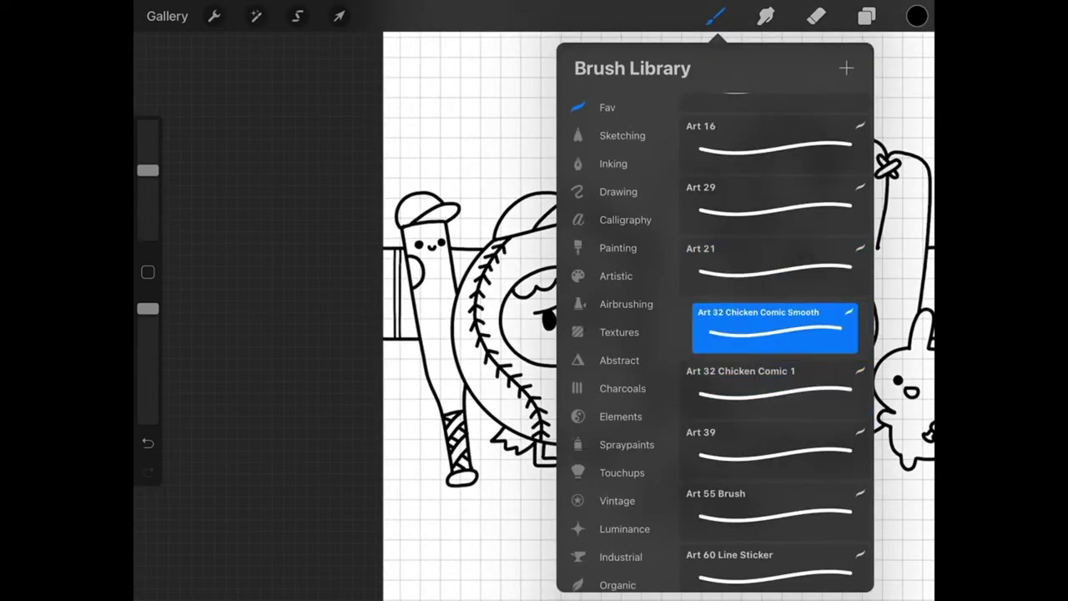
pyautogui.click(716, 15)
pyautogui.scroll(-3, 599, 225)
# - With the canvas turned sideways, draw two long parallel lines for the scoreboard
pyautogui.scroll(-2, 599, 226)
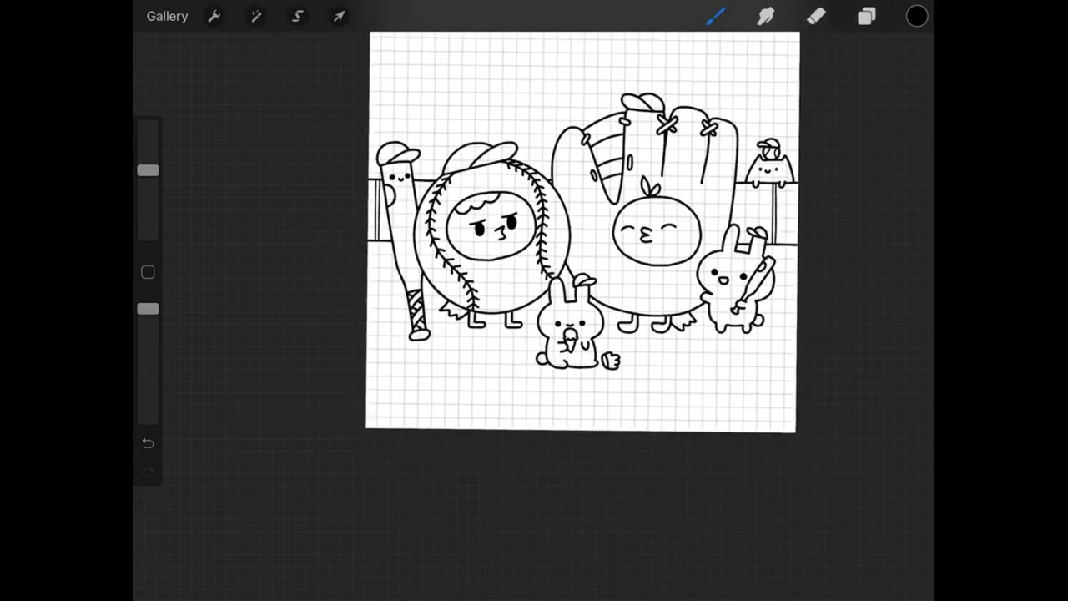
pyautogui.scroll(-1, 599, 226)
pyautogui.click(214, 16)
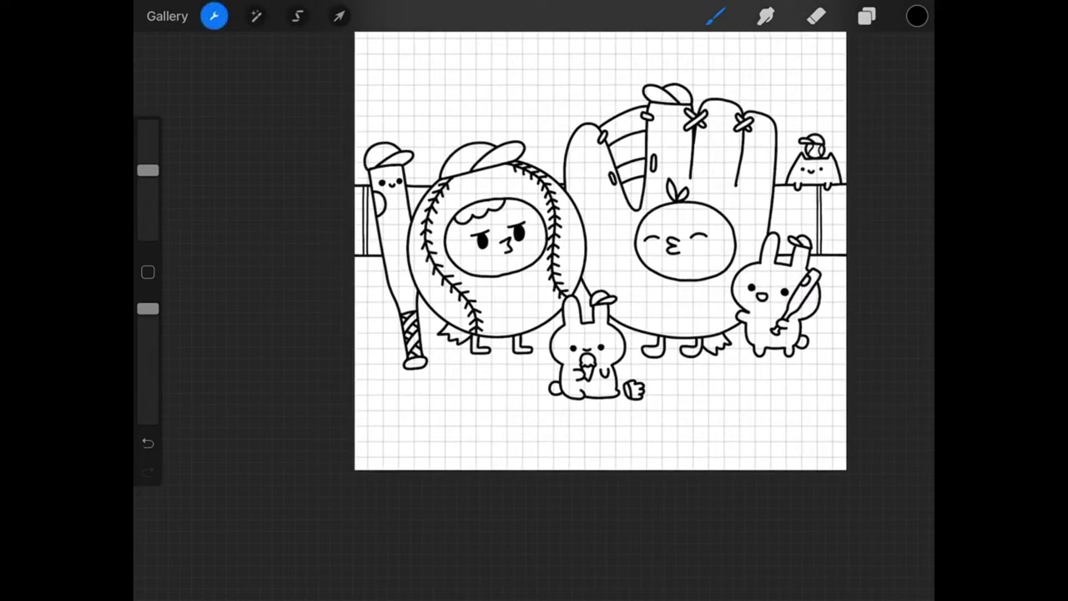
pyautogui.click(651, 251)
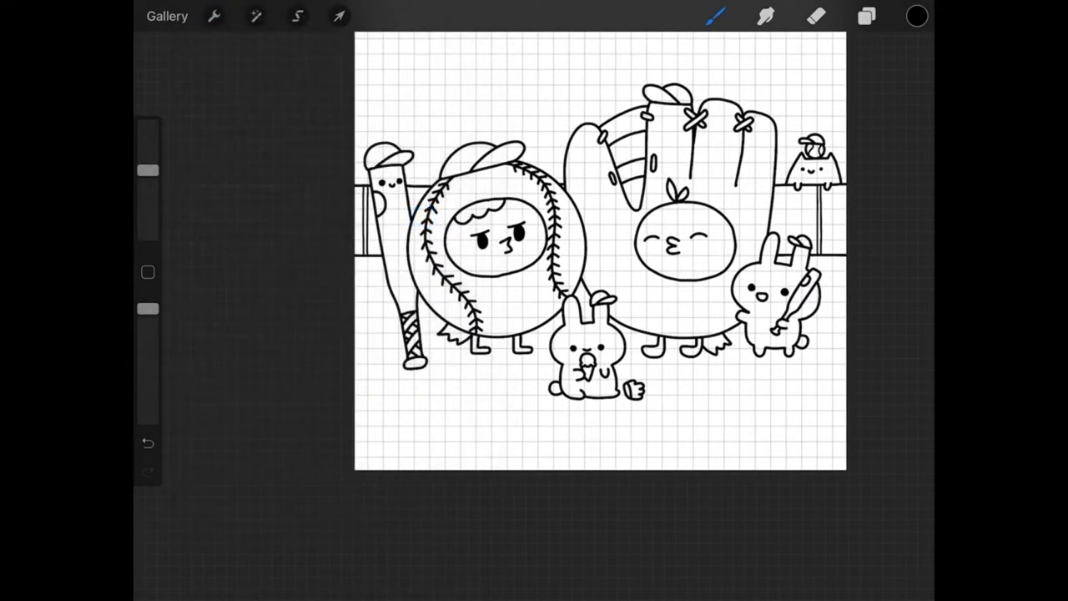
pyautogui.scroll(2, 601, 334)
pyautogui.scroll(2, 601, 334)
pyautogui.moveTo(643, 351); pyautogui.dragTo(434, 351)
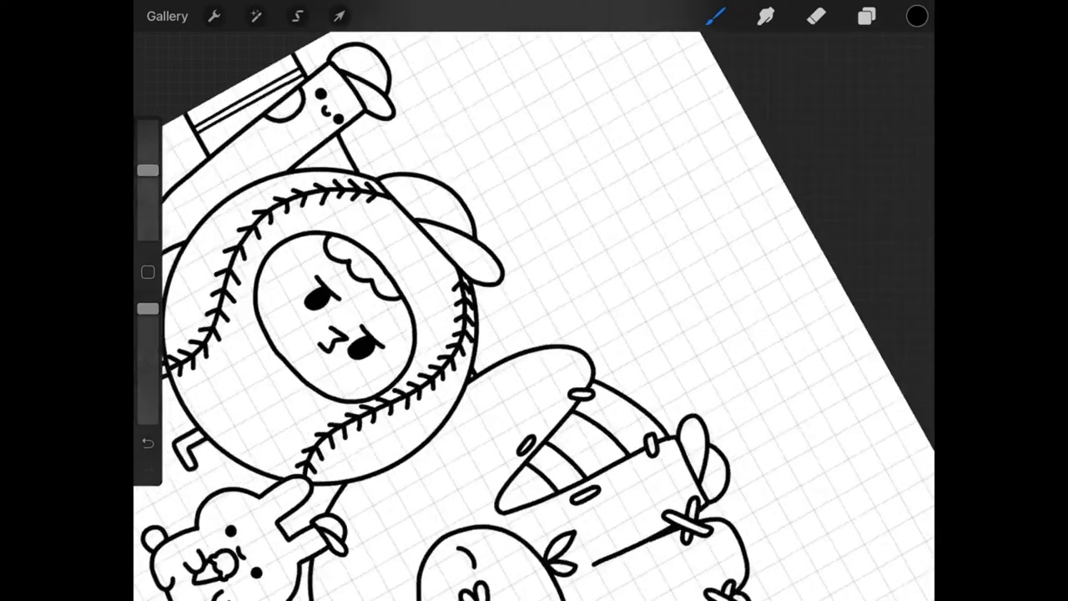
pyautogui.click(867, 15)
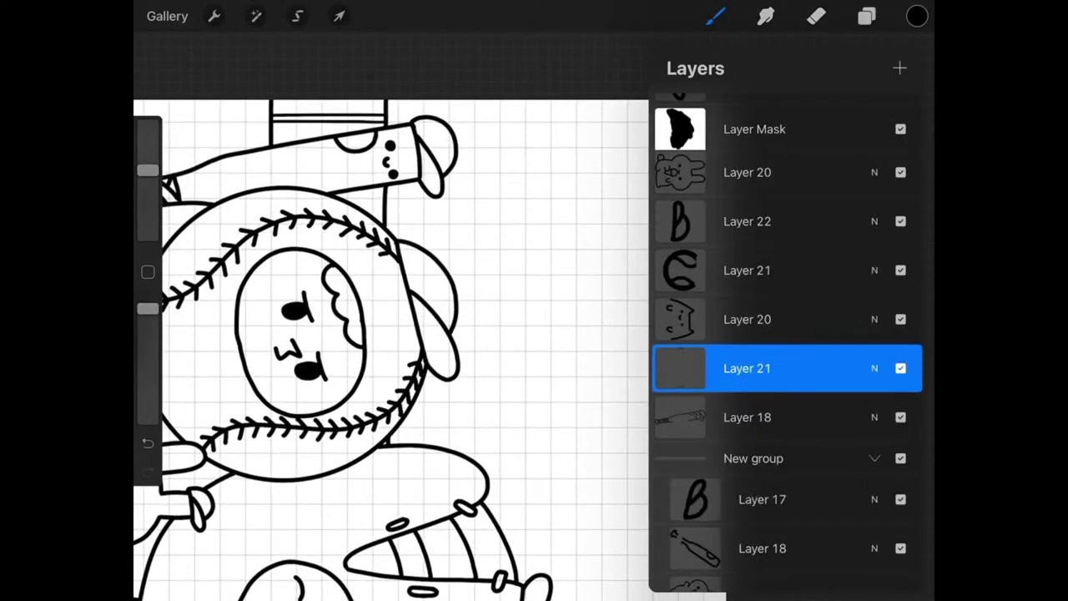
pyautogui.click(543, 334)
pyautogui.moveTo(501, 334); pyautogui.dragTo(485, 326)
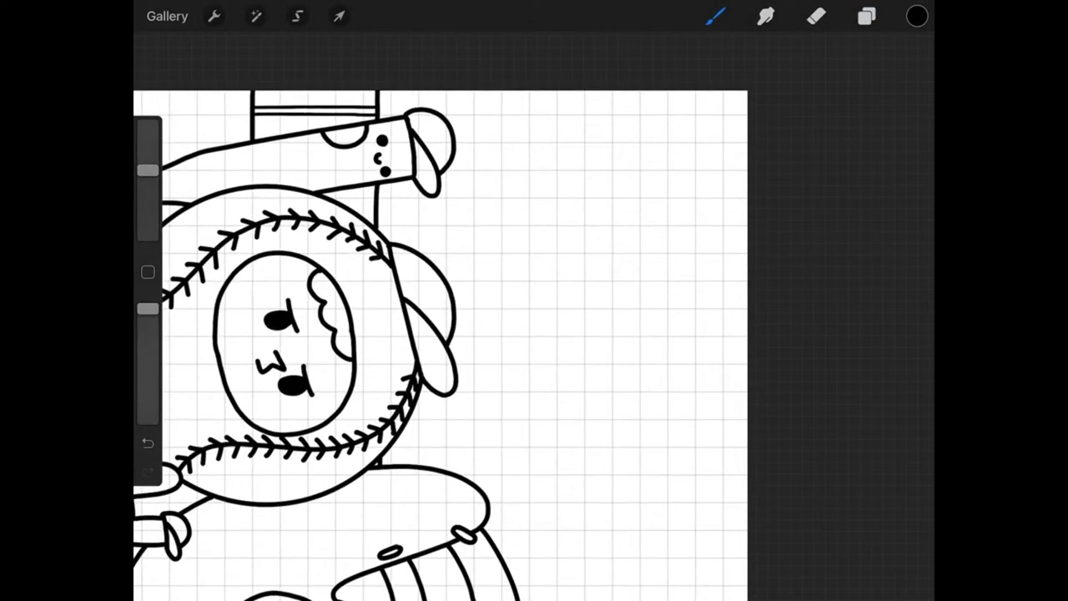
pyautogui.moveTo(474, 90); pyautogui.dragTo(475, 265)
pyautogui.moveTo(474, 337); pyautogui.dragTo(475, 482)
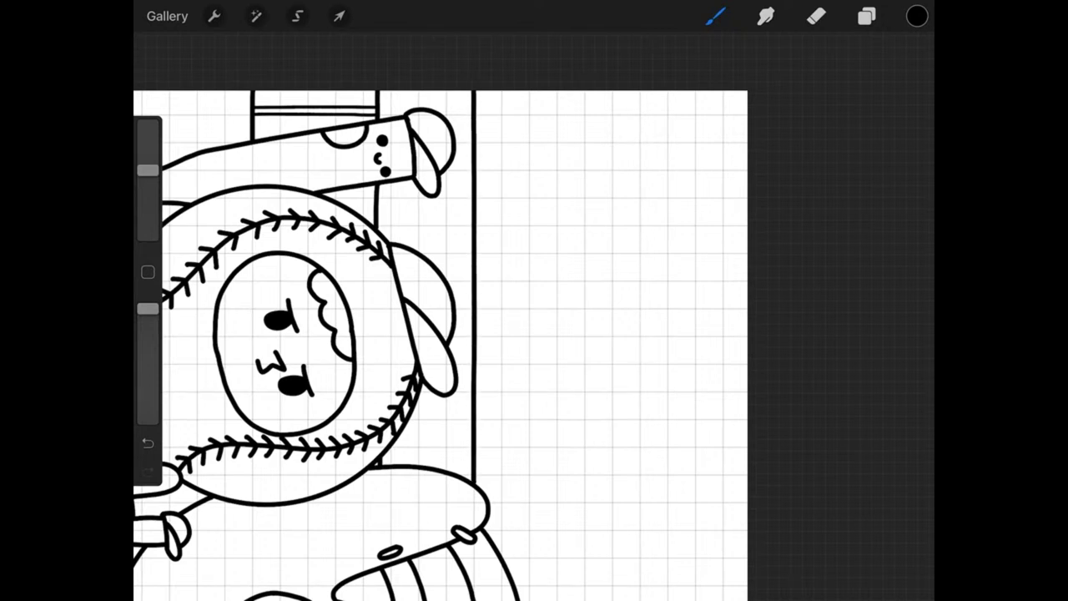
pyautogui.moveTo(640, 90); pyautogui.dragTo(639, 500)
# - Draw the scoreboard's right side, undoing the first attempt and redrawing it straighter
pyautogui.moveTo(535, 333); pyautogui.dragTo(468, 284)
pyautogui.moveTo(656, 189); pyautogui.dragTo(645, 325)
pyautogui.hotkey('ctrl', 'z')
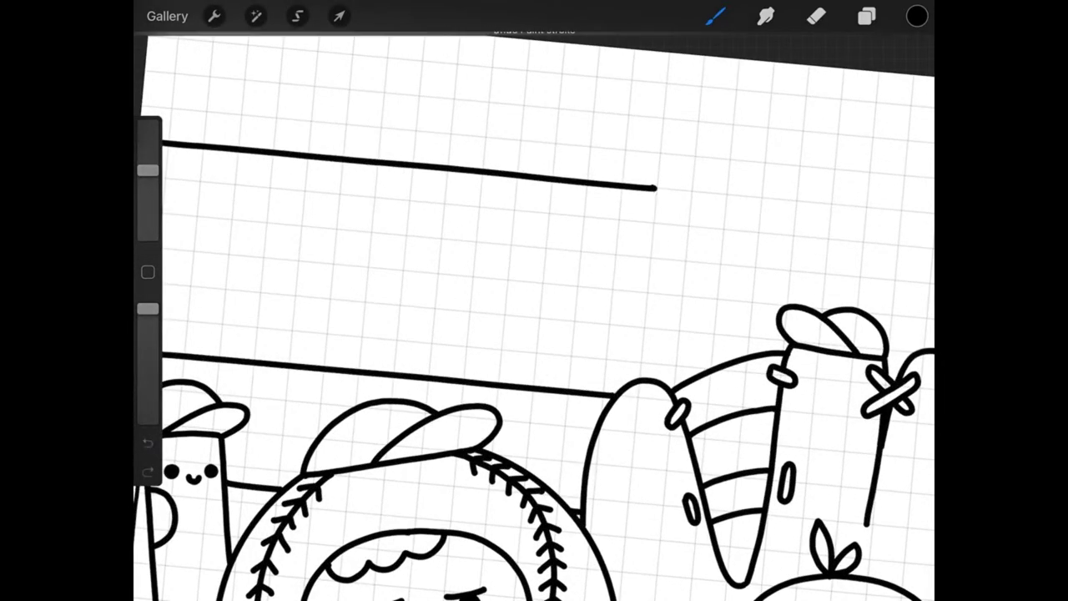
pyautogui.moveTo(534, 334); pyautogui.dragTo(551, 318)
pyautogui.moveTo(650, 159); pyautogui.dragTo(650, 376)
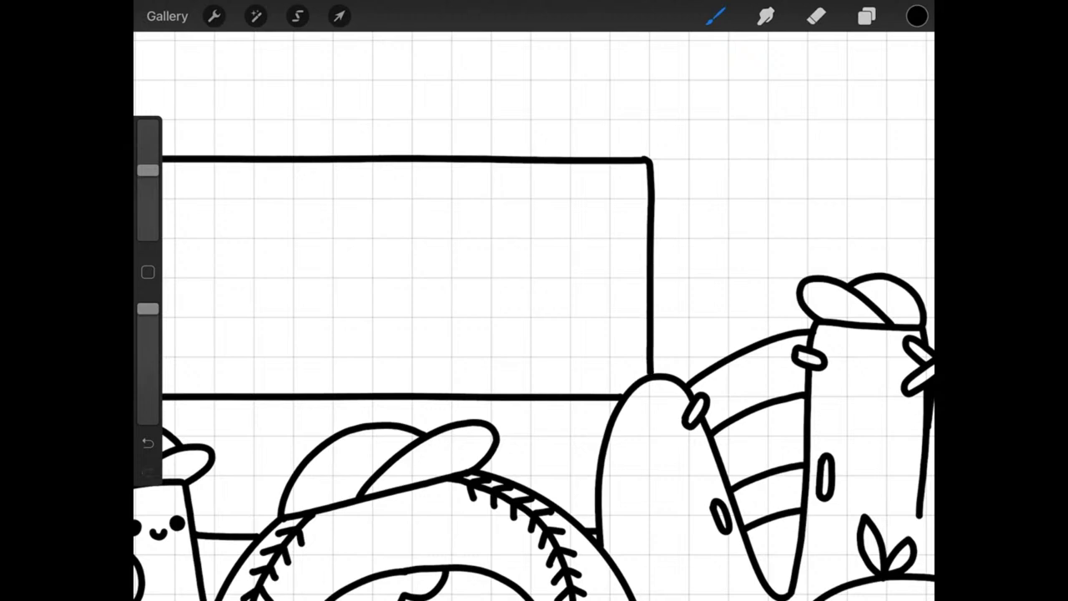
pyautogui.moveTo(534, 333)
pyautogui.mouseDown()
pyautogui.moveTo(634, 317)
pyautogui.moveTo(676, 292)
pyautogui.mouseUp()
pyautogui.moveTo(534, 334); pyautogui.dragTo(487, 288)
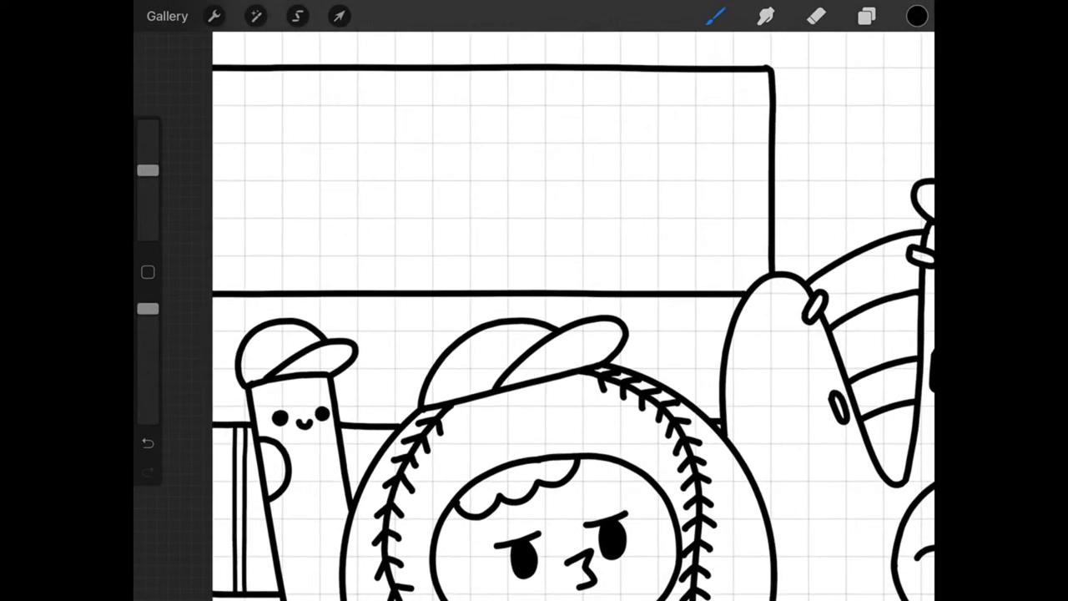
# - Add support posts below the scoreboard's right and left ends
pyautogui.moveTo(661, 296); pyautogui.dragTo(661, 385)
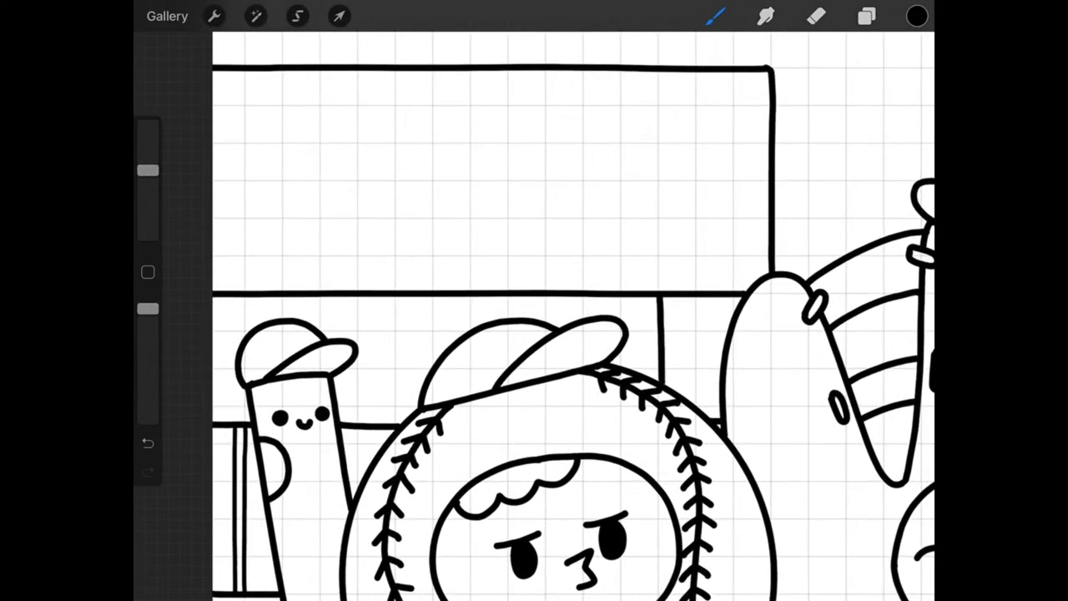
pyautogui.moveTo(687, 296); pyautogui.dragTo(689, 402)
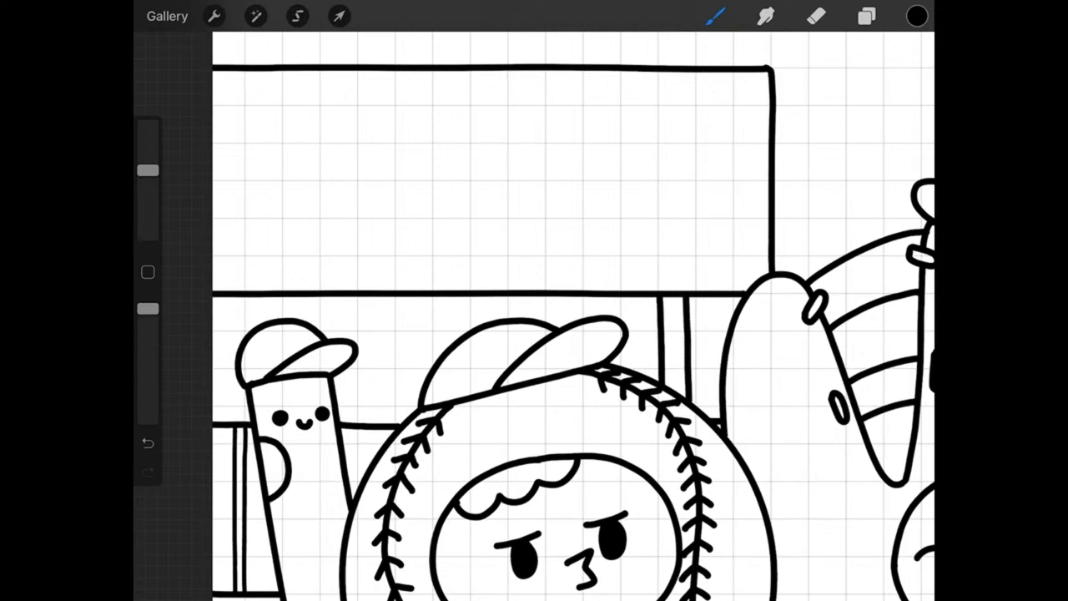
pyautogui.moveTo(226, 296); pyautogui.dragTo(226, 422)
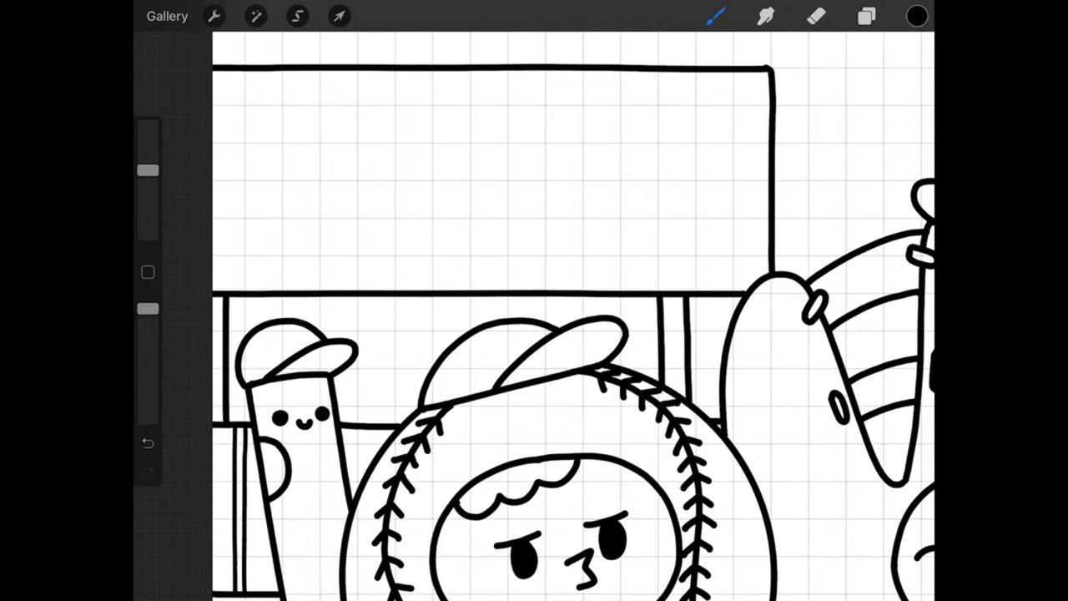
pyautogui.moveTo(257, 295); pyautogui.dragTo(257, 326)
# - Add another post line beside the tall board and a short line at the fence's bottom edge
pyautogui.moveTo(576, 317)
pyautogui.mouseDown()
pyautogui.moveTo(585, 334)
pyautogui.moveTo(668, 359)
pyautogui.moveTo(634, 318)
pyautogui.moveTo(585, 301)
pyautogui.mouseUp()
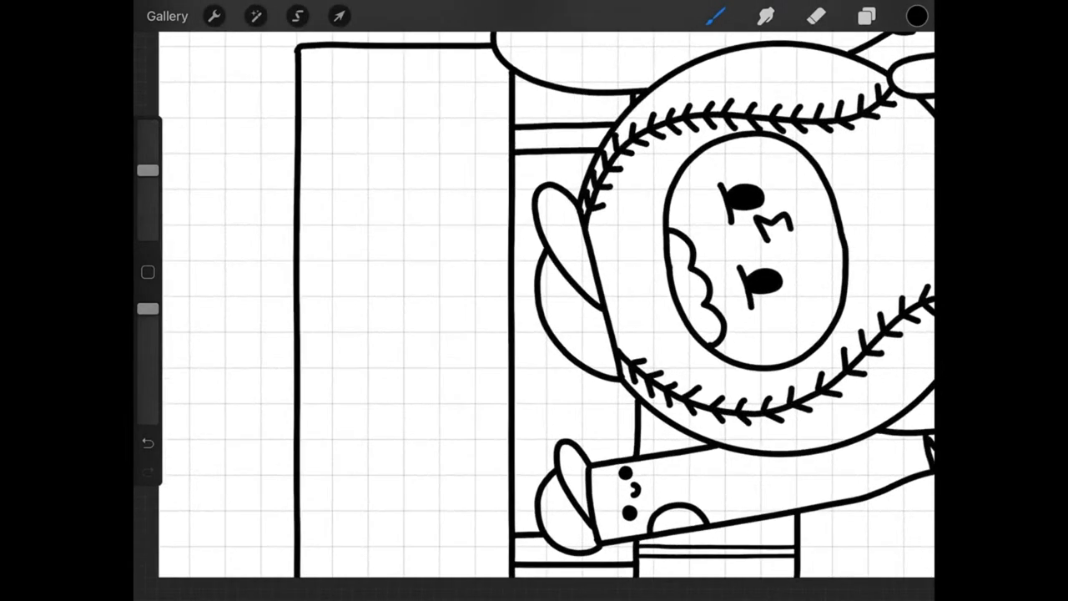
pyautogui.moveTo(522, 75); pyautogui.dragTo(523, 532)
pyautogui.scroll(-3, 535, 301)
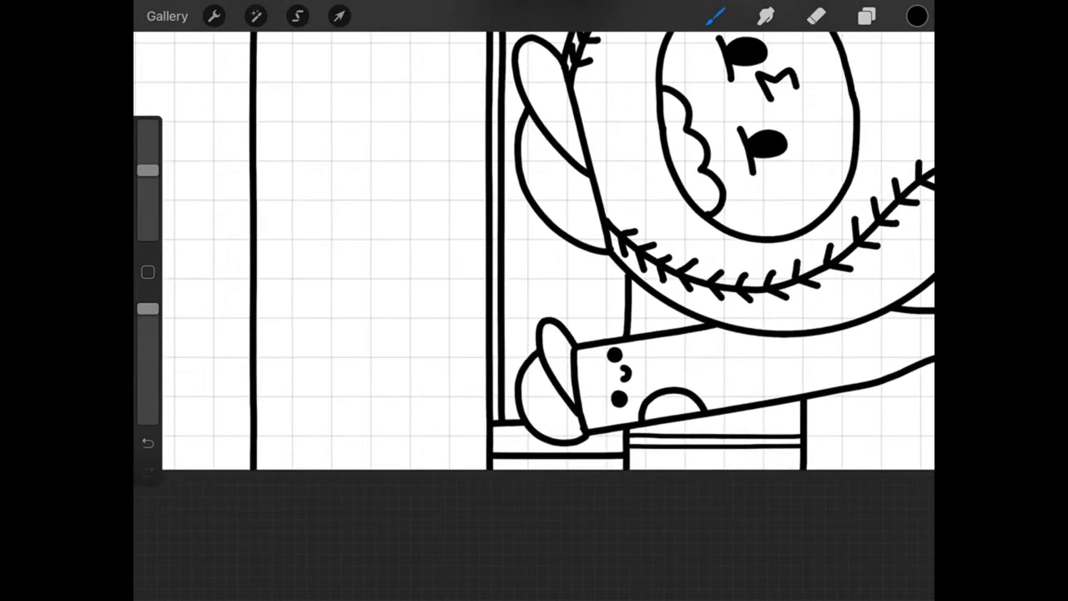
pyautogui.moveTo(503, 458); pyautogui.dragTo(503, 470)
pyautogui.scroll(-5, 534, 300)
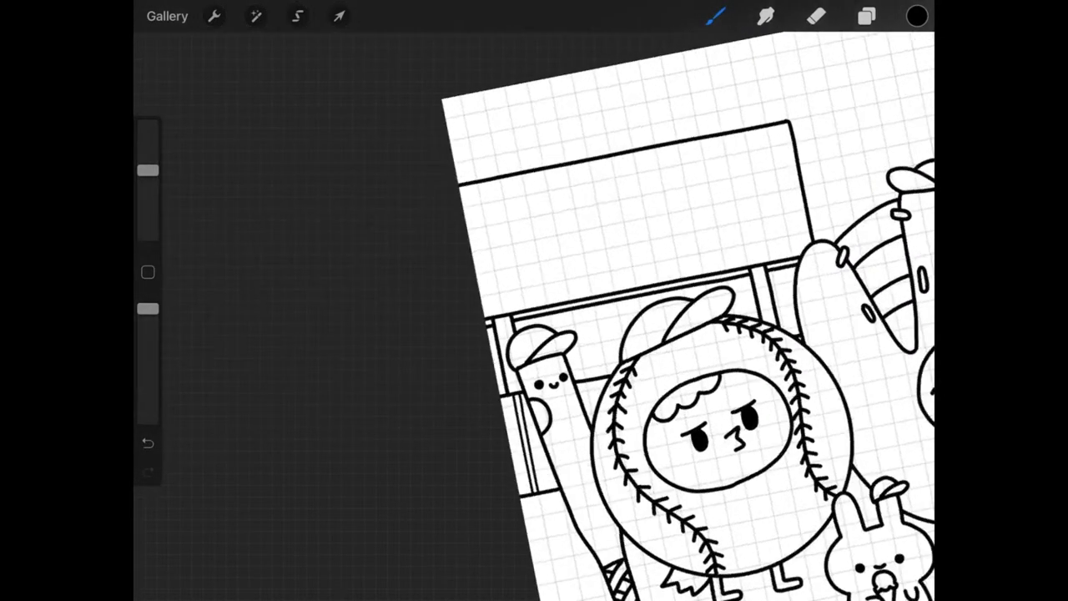
pyautogui.scroll(2, 534, 334)
pyautogui.scroll(2, 534, 334)
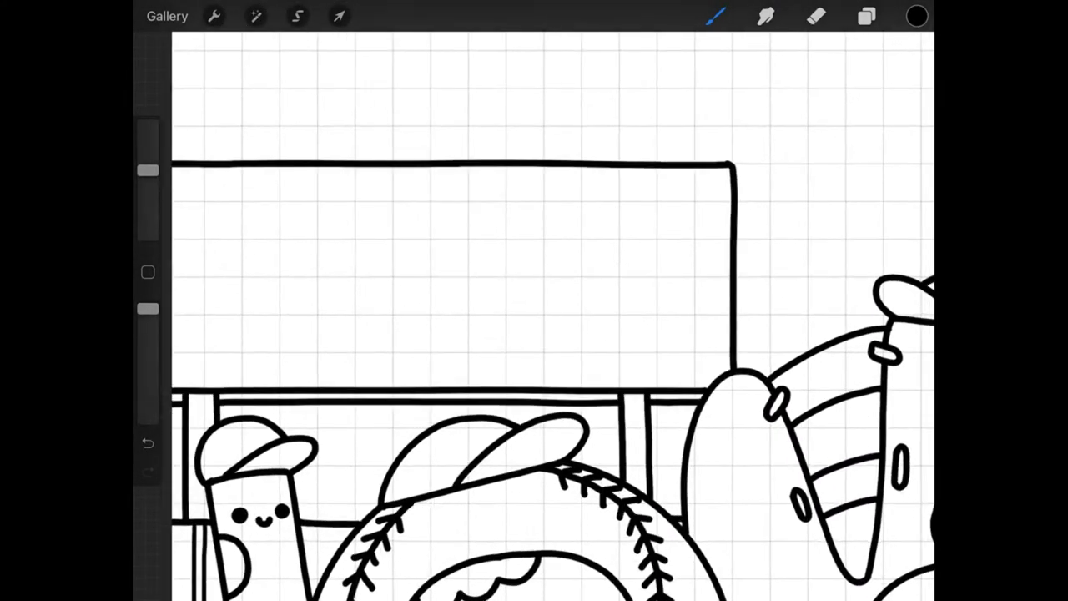
# - On a new layer, letter S, B and O on the scoreboard with count circles
pyautogui.click(867, 16)
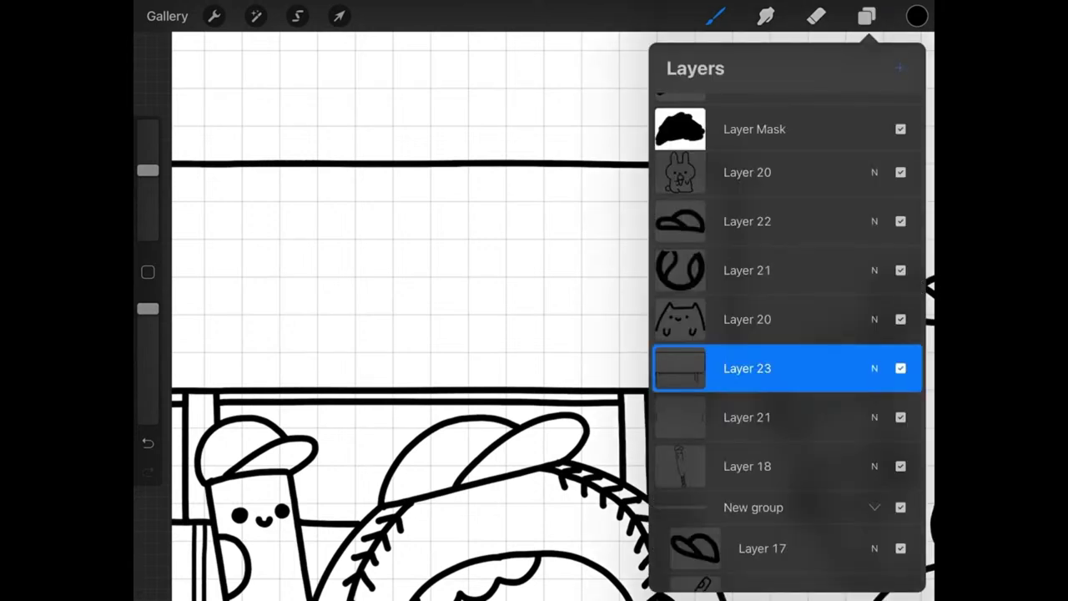
pyautogui.click(867, 15)
pyautogui.scroll(2, 534, 301)
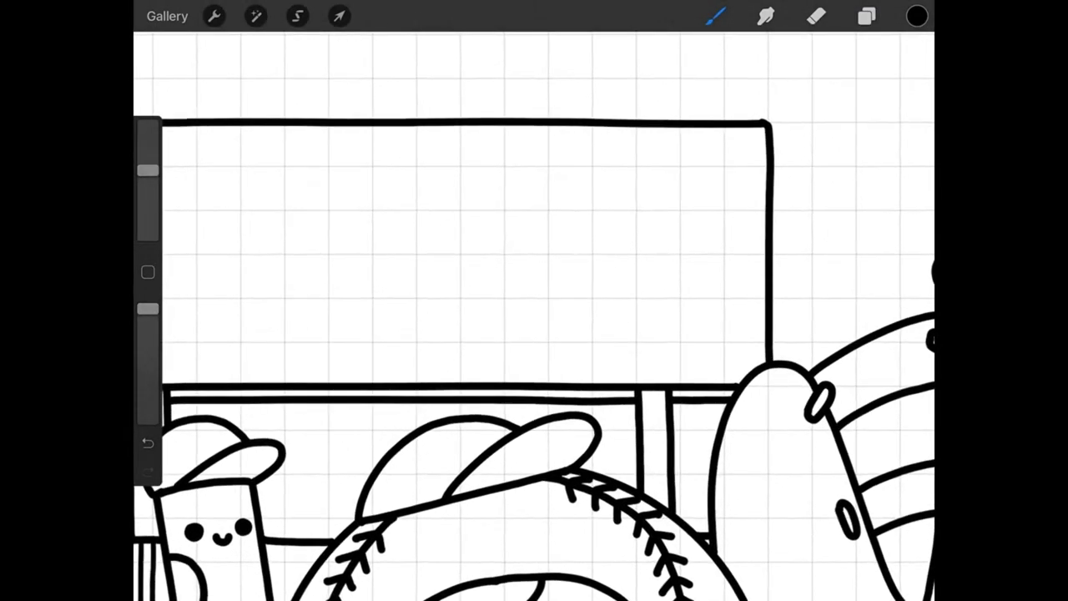
pyautogui.moveTo(614, 262)
pyautogui.mouseDown()
pyautogui.moveTo(594, 265)
pyautogui.moveTo(615, 280)
pyautogui.moveTo(593, 289)
pyautogui.moveTo(594, 361)
pyautogui.moveTo(622, 366)
pyautogui.moveTo(605, 343)
pyautogui.mouseUp()
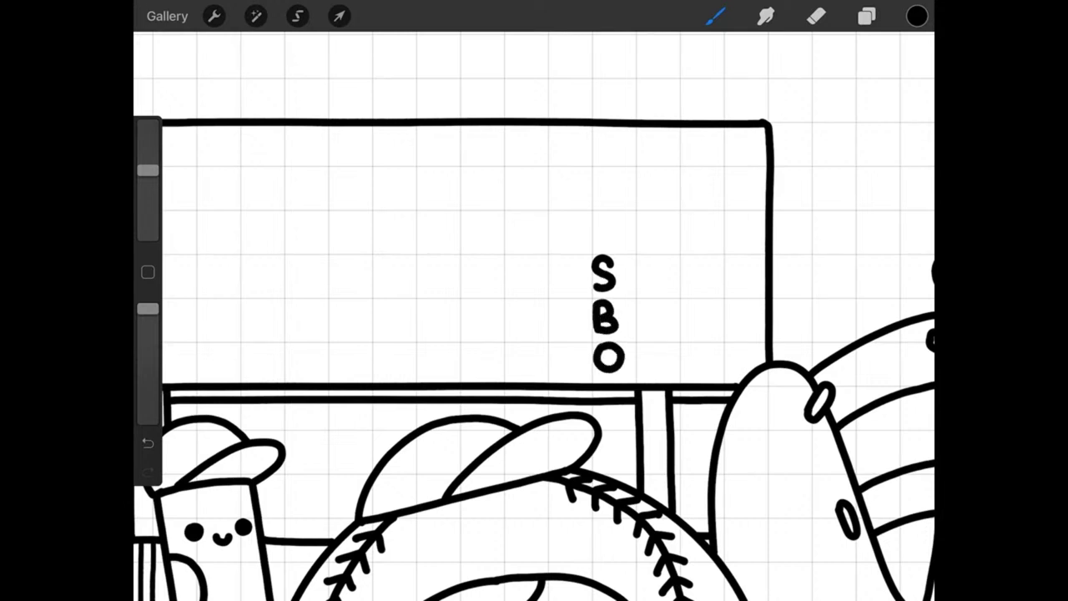
pyautogui.moveTo(650, 261)
pyautogui.mouseDown()
pyautogui.moveTo(641, 276)
pyautogui.moveTo(662, 268)
pyautogui.moveTo(650, 260)
pyautogui.mouseUp()
pyautogui.moveTo(649, 306)
pyautogui.mouseDown()
pyautogui.moveTo(645, 322)
pyautogui.moveTo(656, 303)
pyautogui.moveTo(682, 322)
pyautogui.moveTo(691, 304)
pyautogui.moveTo(720, 322)
pyautogui.moveTo(734, 306)
pyautogui.mouseUp()
pyautogui.moveTo(650, 347)
pyautogui.mouseDown()
pyautogui.moveTo(644, 361)
pyautogui.moveTo(665, 350)
pyautogui.moveTo(653, 347)
pyautogui.mouseUp()
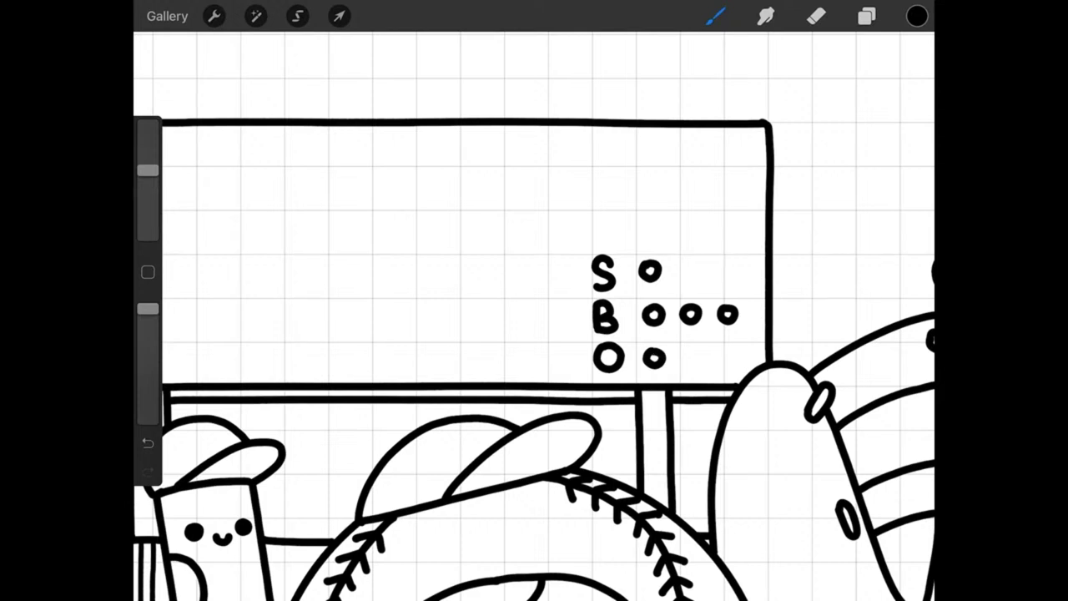
# - Draw a baseball diamond with bases and home plate above the letters
pyautogui.moveTo(658, 148)
pyautogui.mouseDown()
pyautogui.moveTo(618, 198)
pyautogui.moveTo(668, 238)
pyautogui.moveTo(706, 201)
pyautogui.moveTo(698, 173)
pyautogui.moveTo(658, 146)
pyautogui.moveTo(661, 164)
pyautogui.moveTo(669, 155)
pyautogui.mouseUp()
pyautogui.moveTo(624, 187); pyautogui.dragTo(628, 201)
pyautogui.moveTo(693, 182)
pyautogui.mouseDown()
pyautogui.moveTo(702, 192)
pyautogui.moveTo(695, 202)
pyautogui.moveTo(656, 218)
pyautogui.moveTo(673, 216)
pyautogui.moveTo(665, 231)
pyautogui.mouseUp()
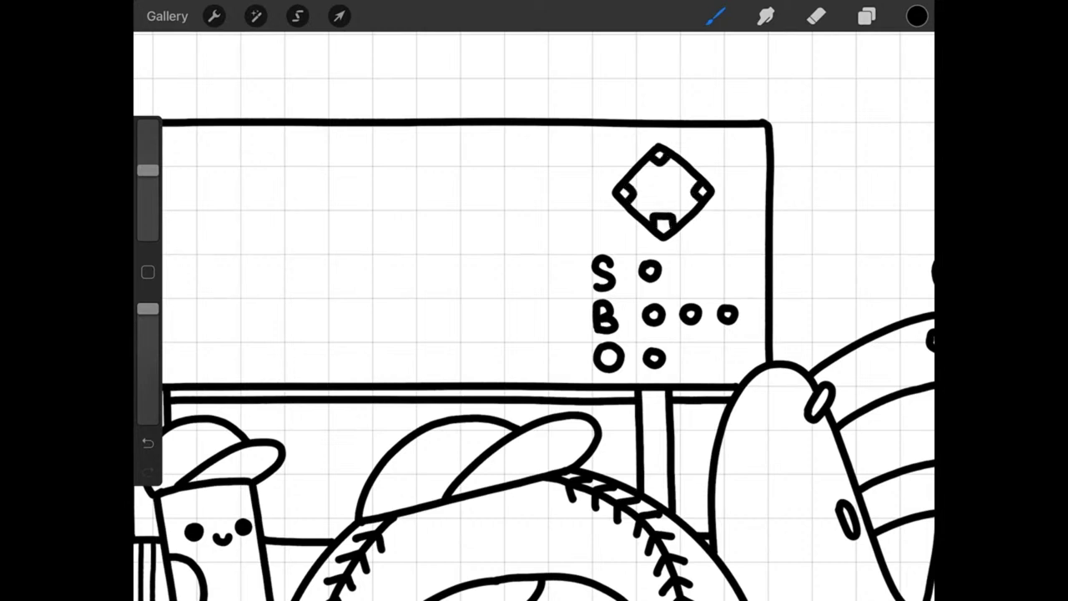
pyautogui.moveTo(664, 192); pyautogui.dragTo(800, 177)
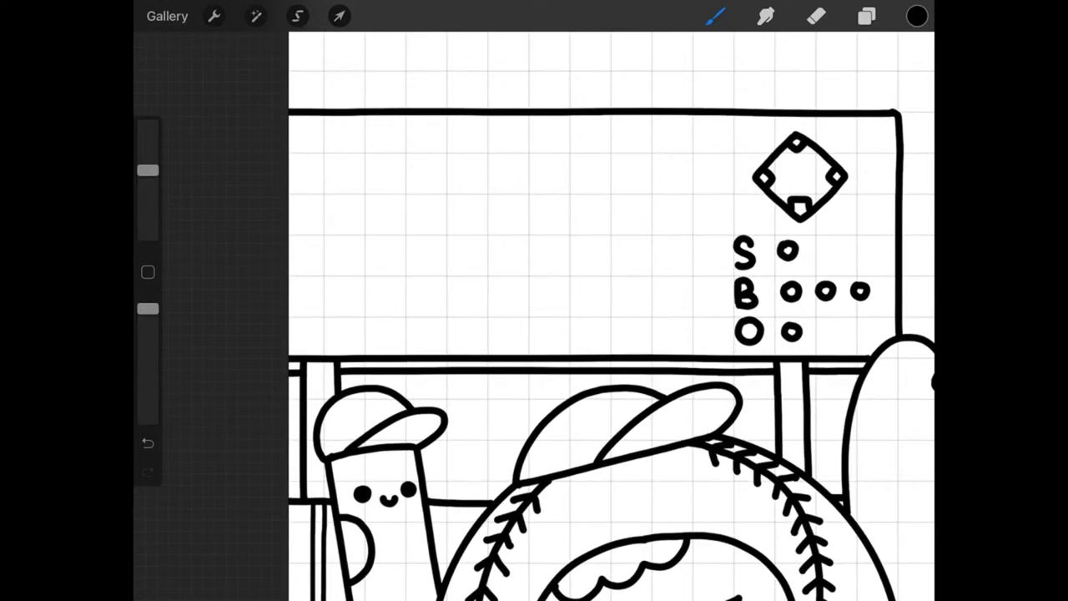
# - On a new layer, rule two straight row lines beside the S, B, O counts, then level the canvas
pyautogui.click(867, 16)
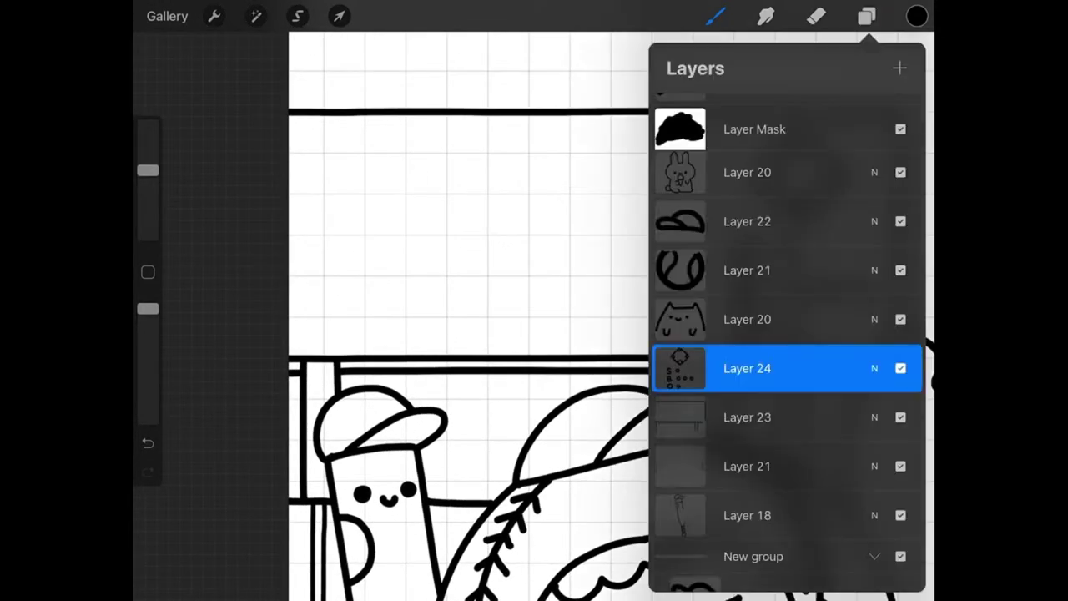
pyautogui.click(868, 16)
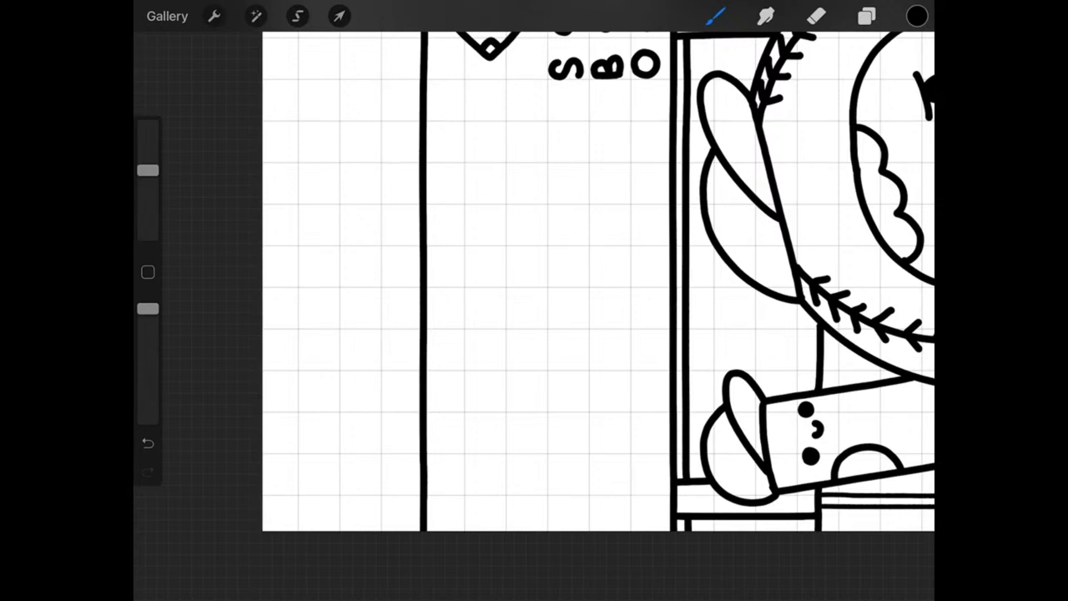
pyautogui.moveTo(591, 161); pyautogui.dragTo(590, 531)
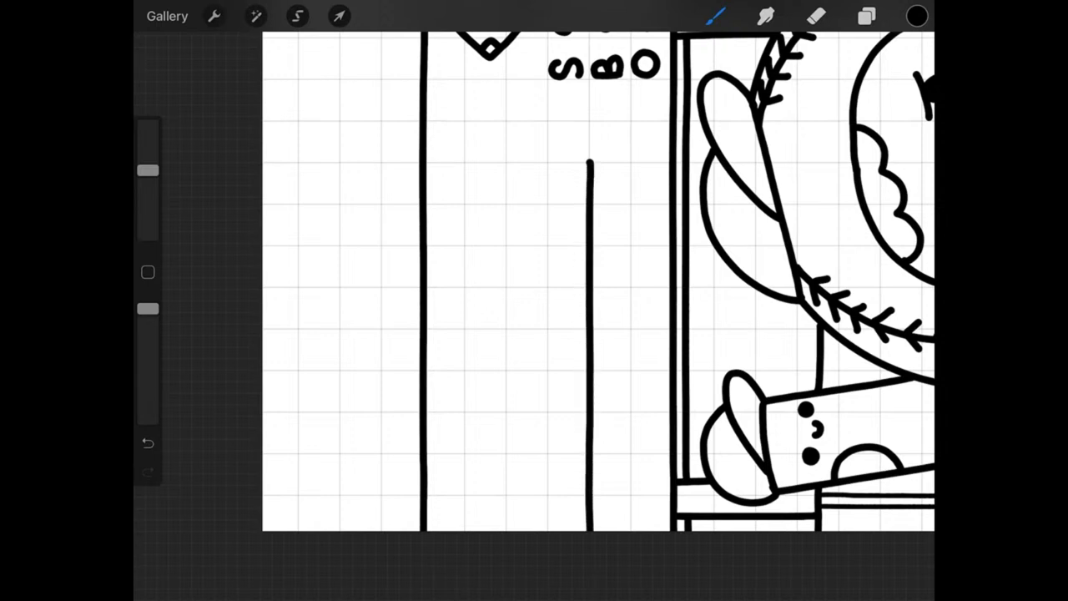
pyautogui.moveTo(507, 159); pyautogui.dragTo(507, 530)
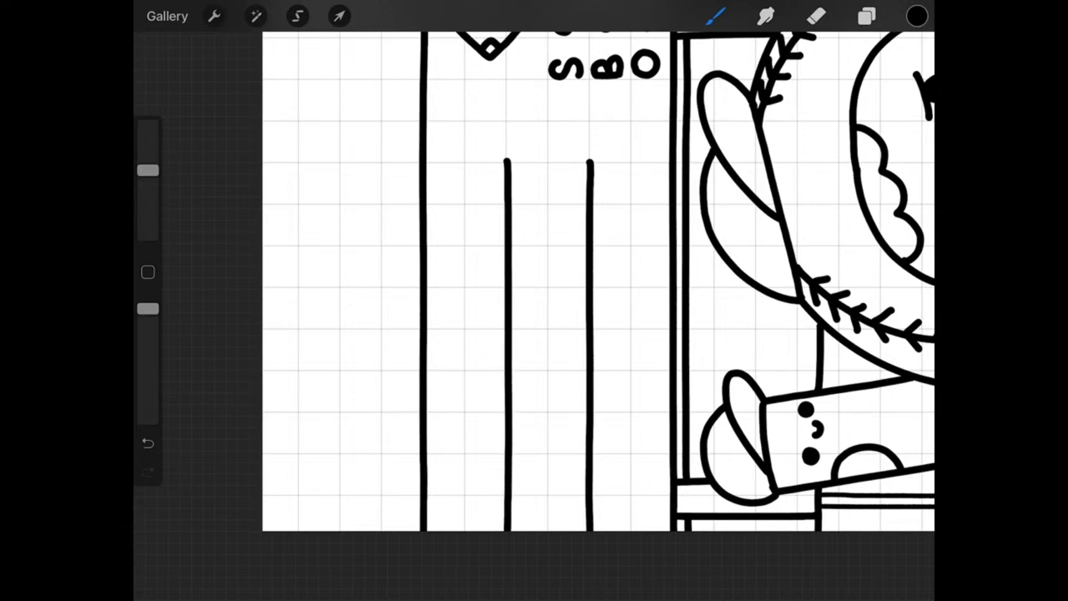
pyautogui.moveTo(584, 126)
pyautogui.mouseDown()
pyautogui.moveTo(668, 142)
pyautogui.moveTo(735, 209)
pyautogui.moveTo(751, 275)
pyautogui.mouseUp()
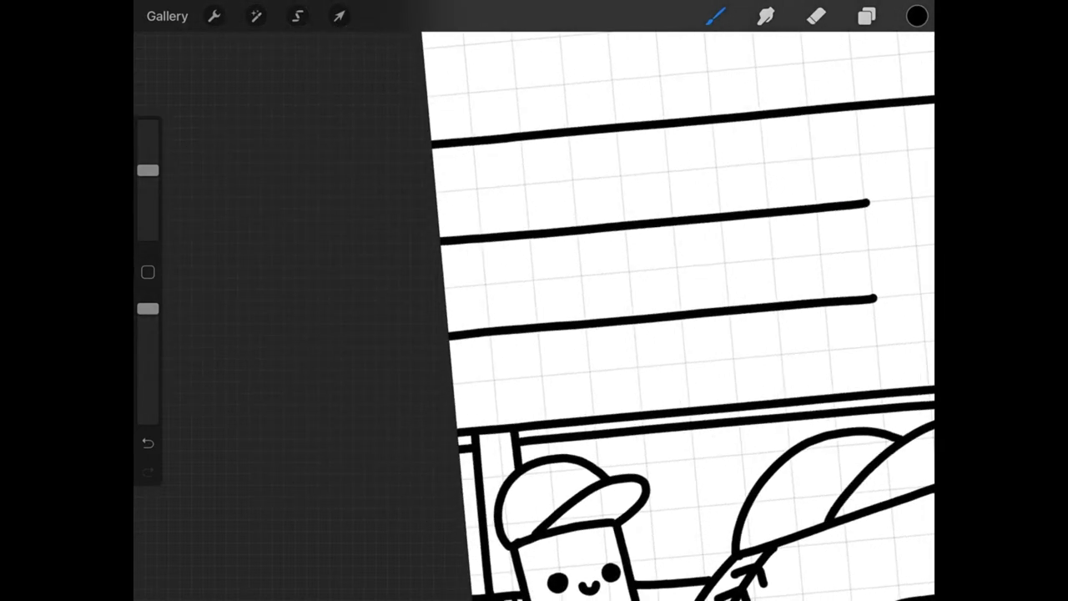
pyautogui.moveTo(668, 250); pyautogui.dragTo(601, 251)
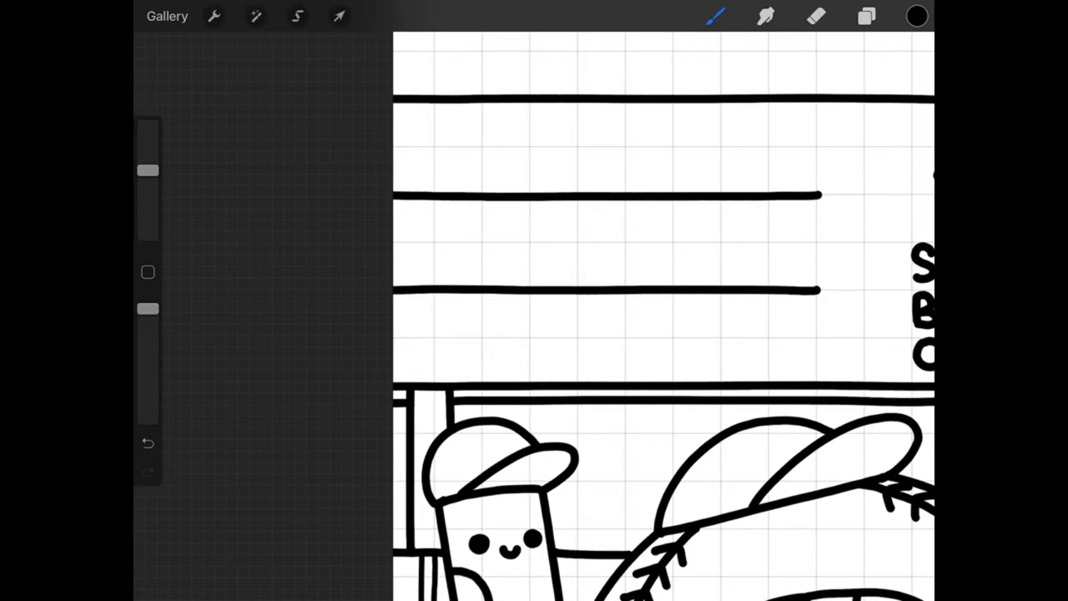
pyautogui.moveTo(668, 250)
pyautogui.mouseDown()
pyautogui.moveTo(709, 250)
pyautogui.moveTo(662, 251)
pyautogui.moveTo(695, 250)
pyautogui.moveTo(670, 288)
pyautogui.moveTo(631, 282)
pyautogui.mouseUp()
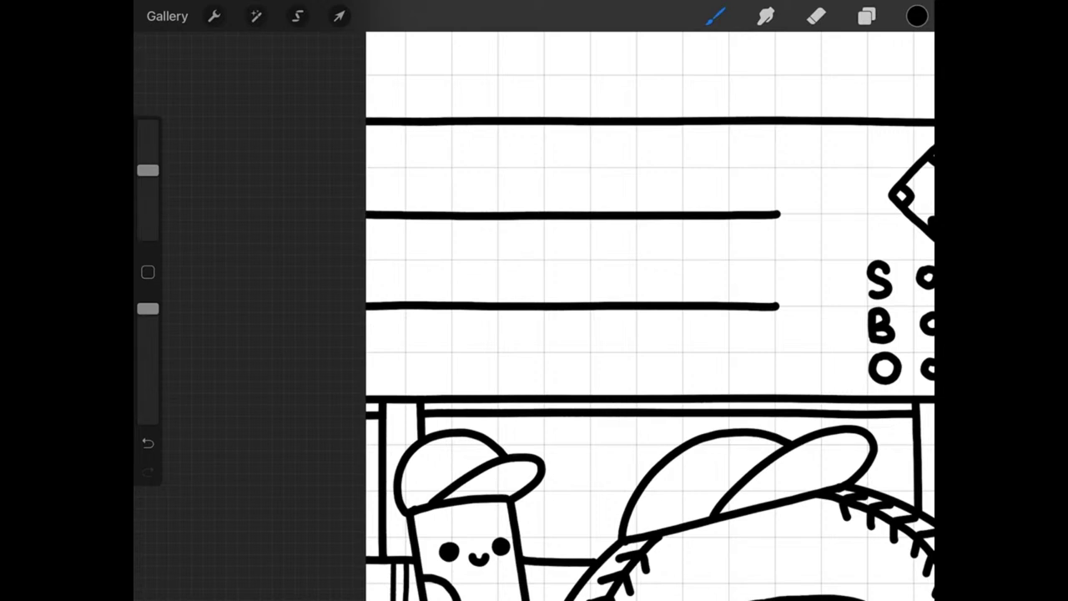
# - Undo the two old scoreboard row lines and switch to the Art 29 brush
pyautogui.click(867, 16)
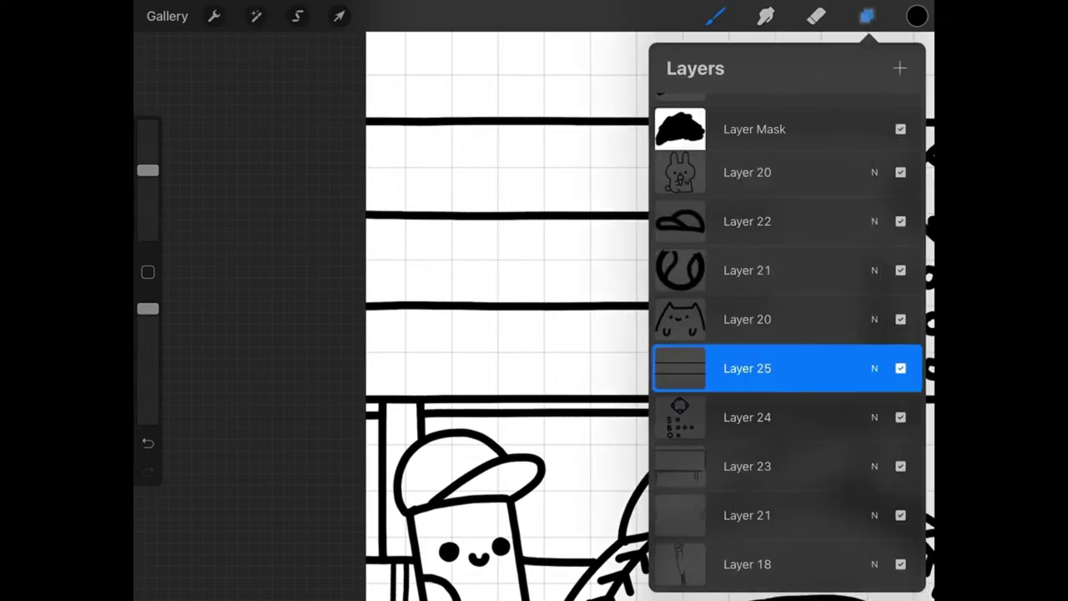
pyautogui.click(867, 16)
pyautogui.hotkey('ctrl', 'z')
pyautogui.hotkey('ctrl', 'z')
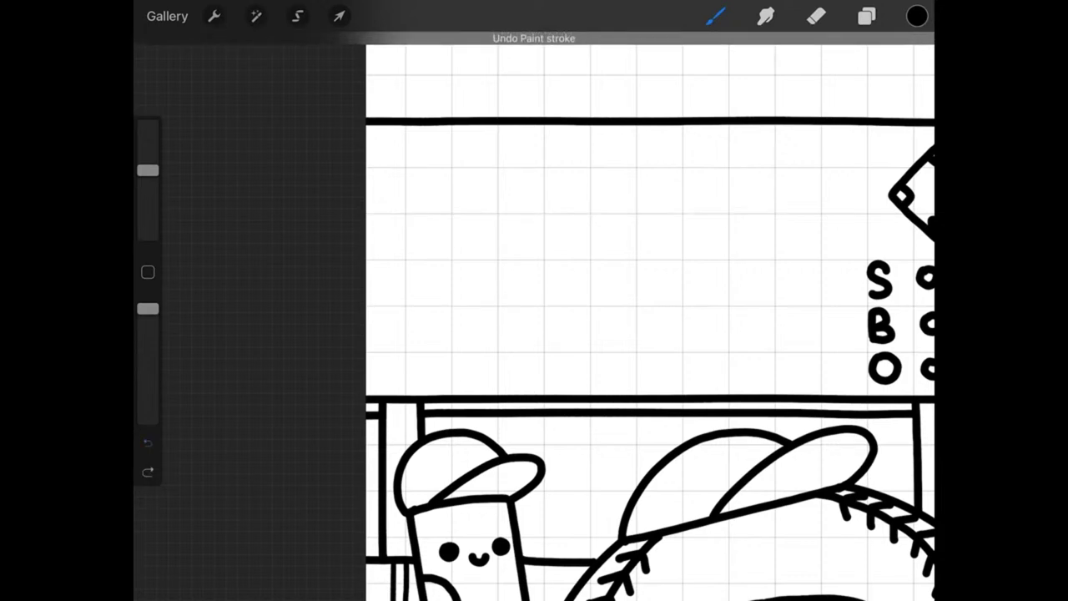
pyautogui.click(715, 16)
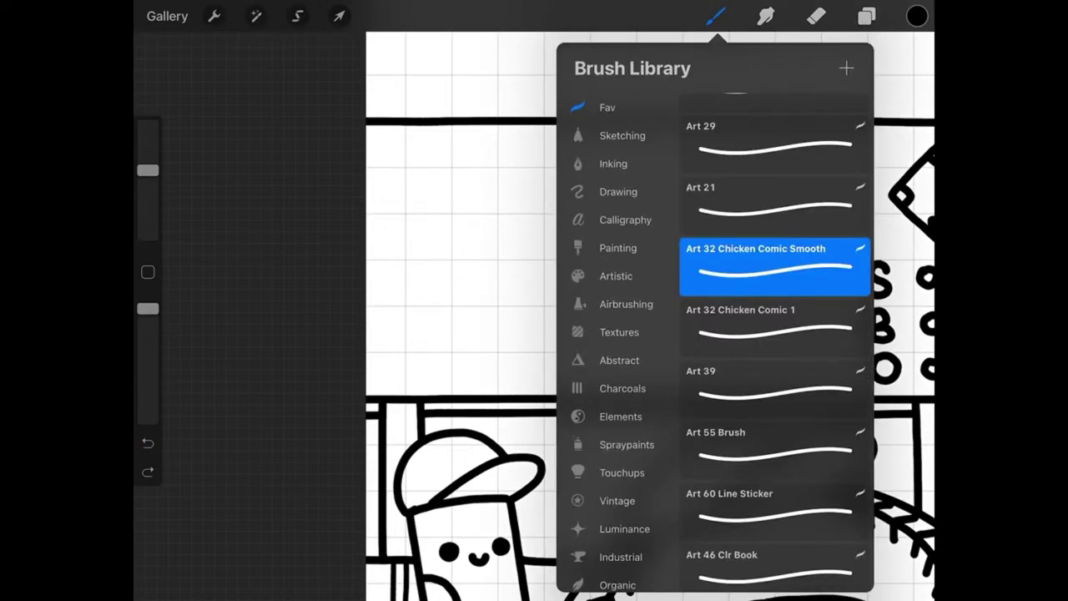
pyautogui.click(775, 146)
pyautogui.click(716, 15)
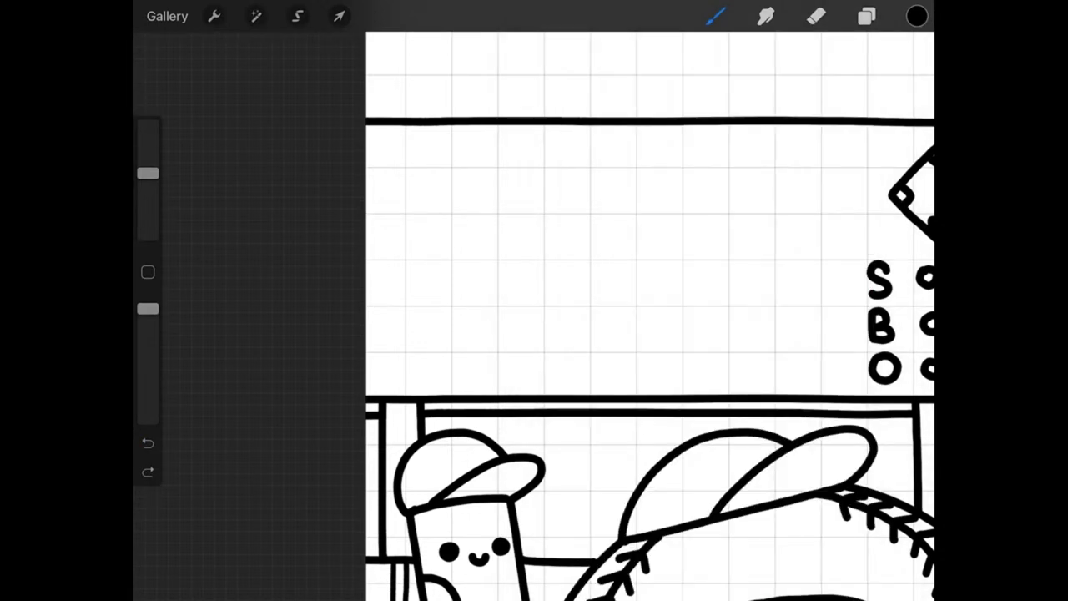
# - On the rotated canvas, redraw both row lines full length; a trial 2 is undone
pyautogui.moveTo(651, 443)
pyautogui.mouseDown()
pyautogui.moveTo(714, 426)
pyautogui.moveTo(759, 379)
pyautogui.moveTo(777, 318)
pyautogui.mouseUp()
pyautogui.scroll(-2, 593, 284)
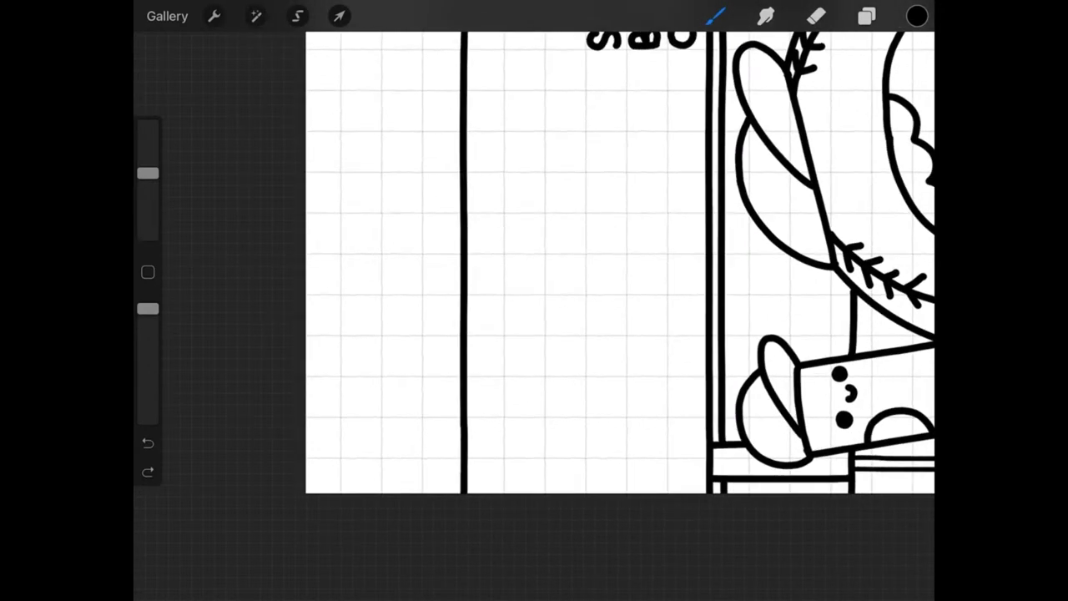
pyautogui.moveTo(629, 128); pyautogui.dragTo(629, 188)
pyautogui.hotkey('ctrl', 'z')
pyautogui.moveTo(629, 128); pyautogui.dragTo(626, 493)
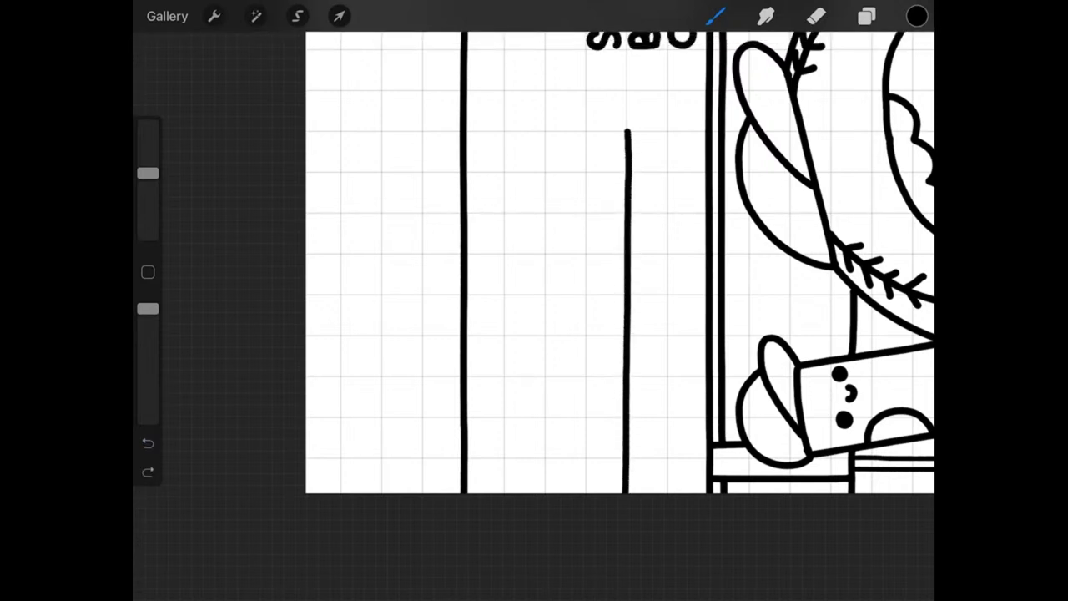
pyautogui.moveTo(546, 129); pyautogui.dragTo(545, 492)
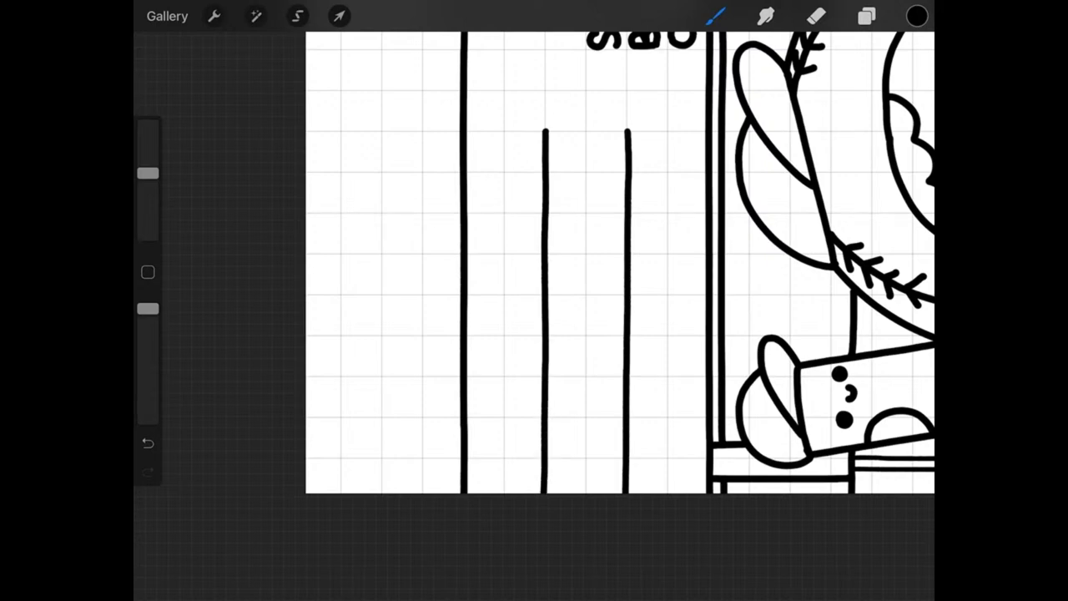
pyautogui.moveTo(618, 267)
pyautogui.mouseDown()
pyautogui.moveTo(634, 250)
pyautogui.moveTo(676, 259)
pyautogui.moveTo(651, 275)
pyautogui.mouseUp()
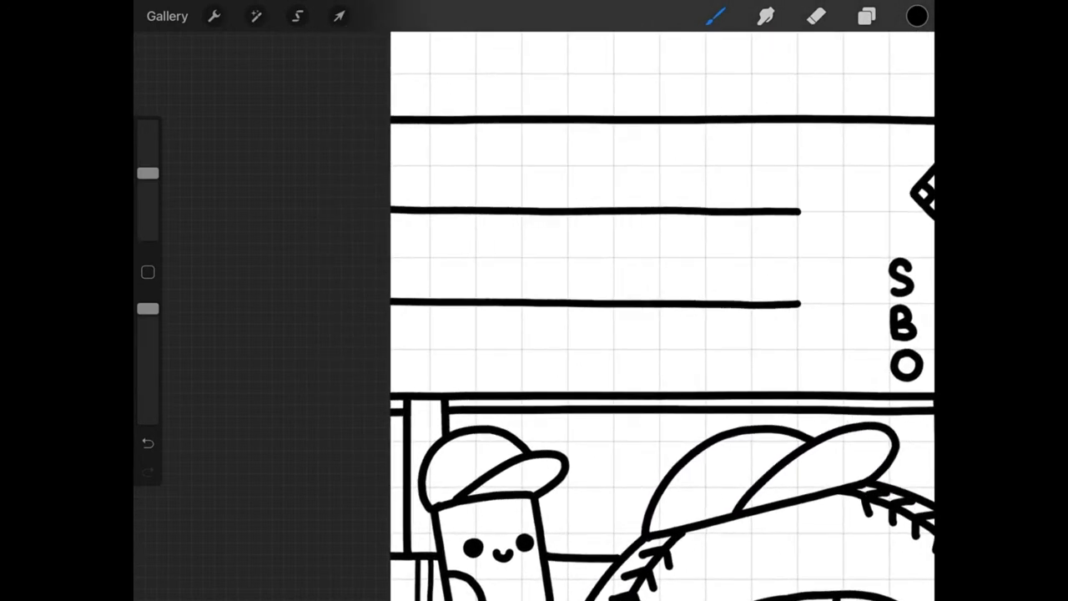
pyautogui.moveTo(434, 155); pyautogui.dragTo(459, 188)
pyautogui.hotkey('ctrl', 'z')
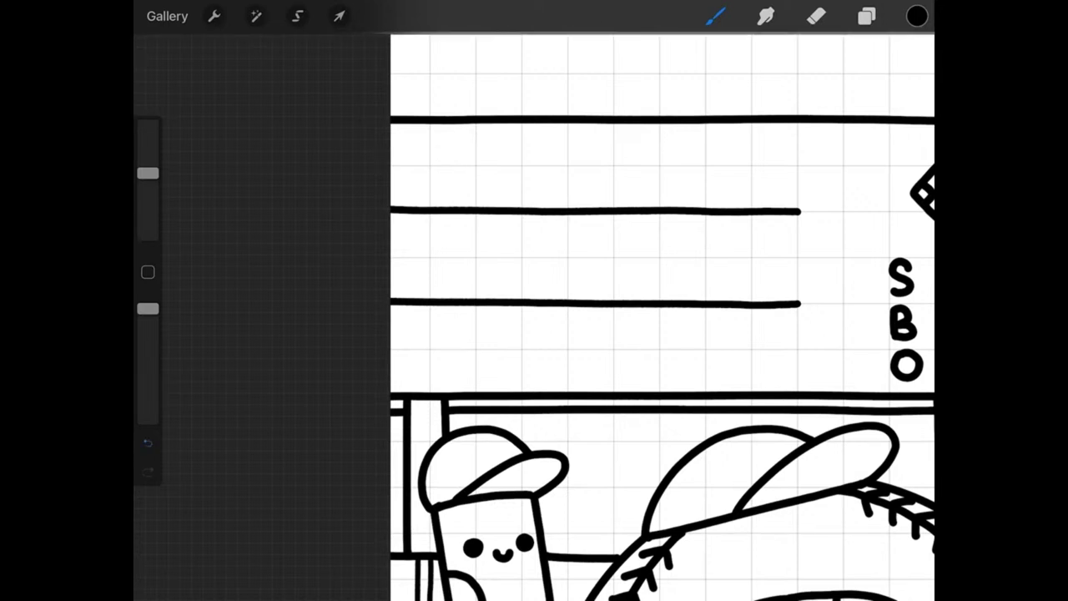
# - Switch to the Art 32 Chicken Comic Smooth brush
pyautogui.click(715, 16)
pyautogui.click(775, 328)
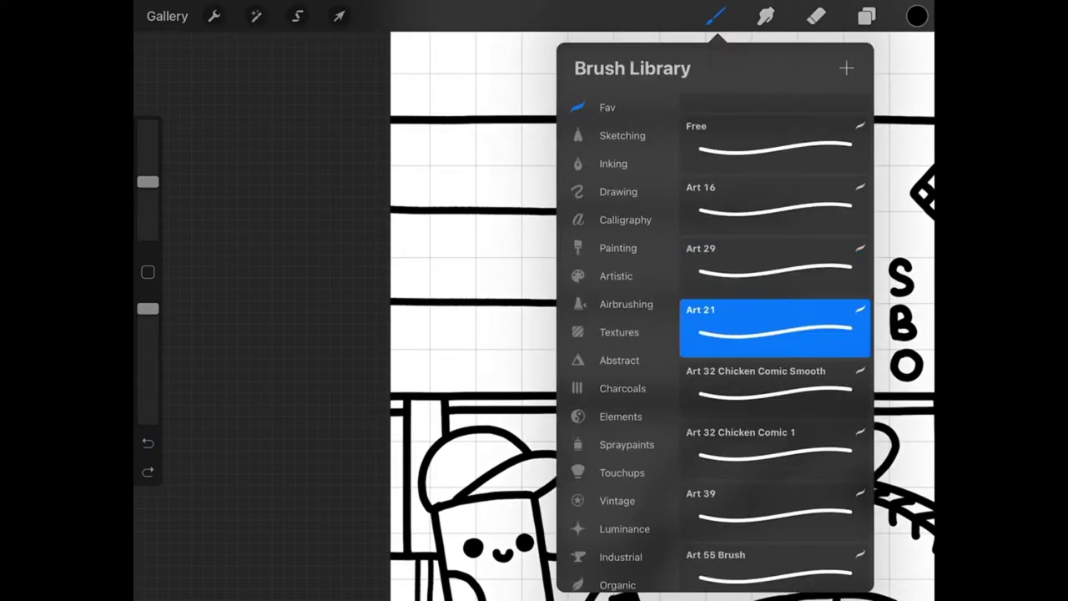
pyautogui.click(775, 390)
pyautogui.click(716, 15)
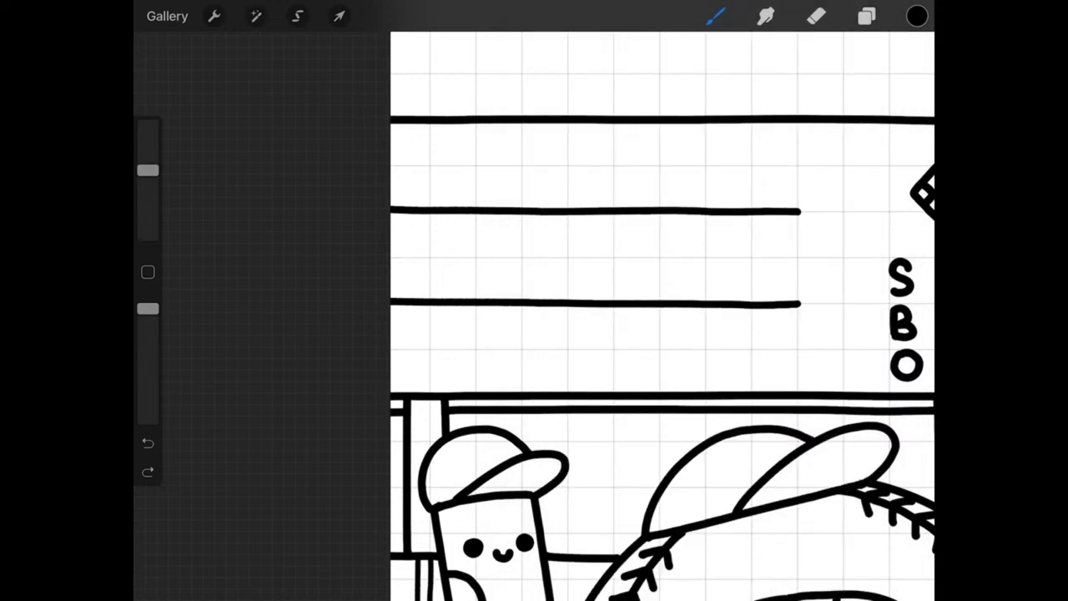
# - Write inning numbers 2, 3, 4 and 5 across the scoreboard's top row
pyautogui.moveTo(438, 156)
pyautogui.mouseDown()
pyautogui.moveTo(451, 147)
pyautogui.moveTo(442, 190)
pyautogui.moveTo(468, 195)
pyautogui.mouseUp()
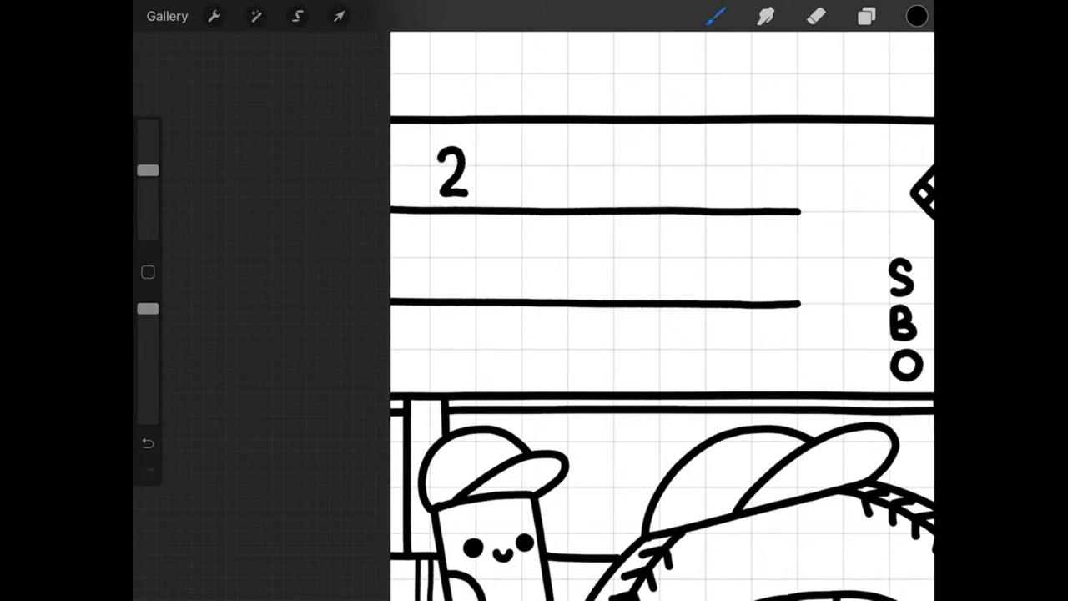
pyautogui.moveTo(530, 152)
pyautogui.mouseDown()
pyautogui.moveTo(546, 151)
pyautogui.moveTo(530, 194)
pyautogui.mouseUp()
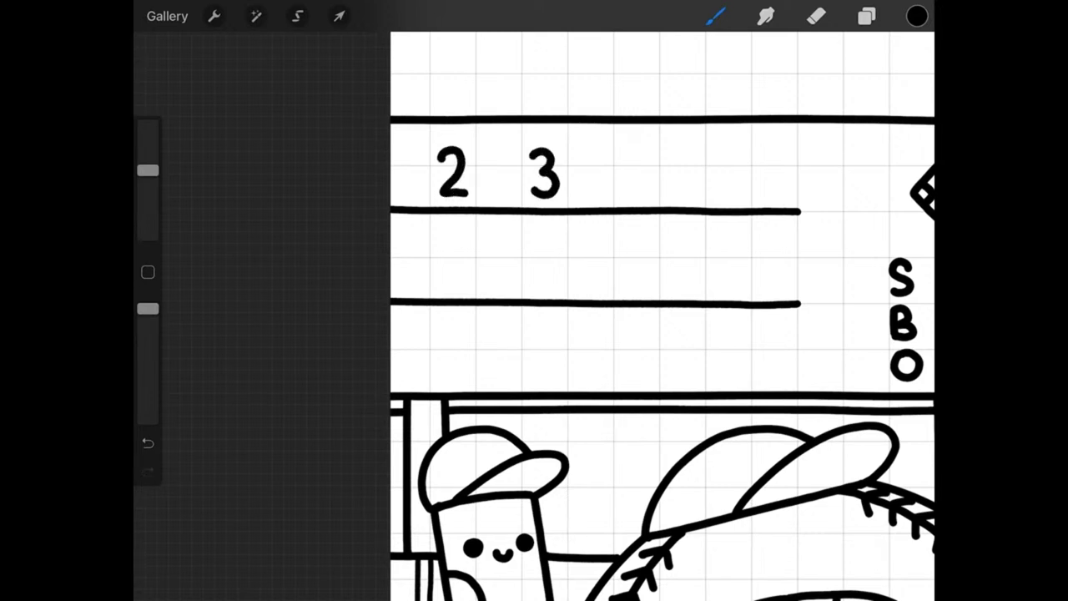
pyautogui.moveTo(622, 149)
pyautogui.mouseDown()
pyautogui.moveTo(618, 167)
pyautogui.moveTo(648, 175)
pyautogui.moveTo(636, 198)
pyautogui.mouseUp()
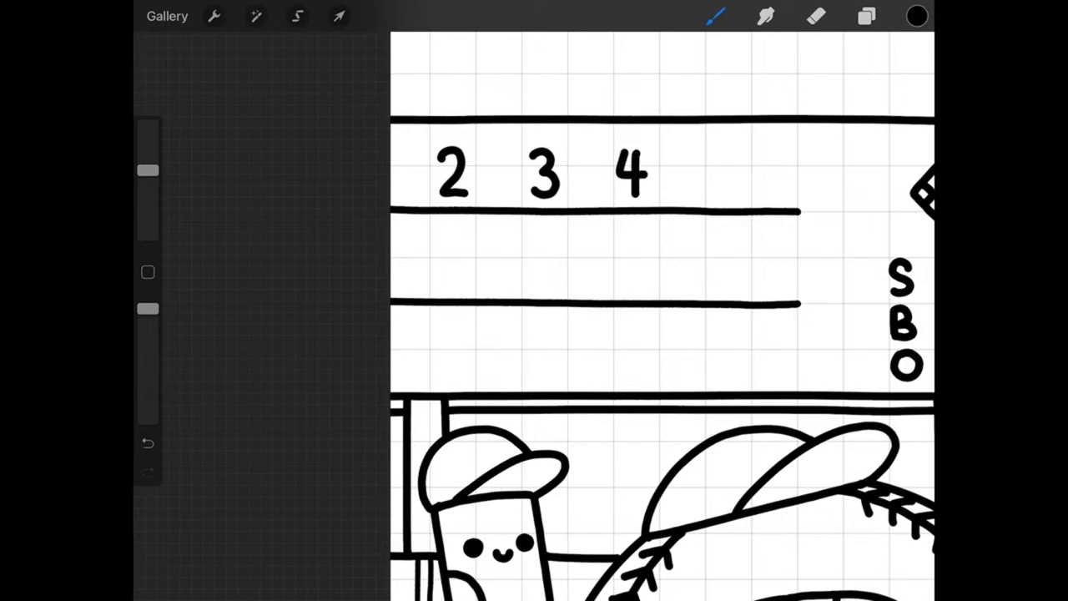
pyautogui.moveTo(712, 150); pyautogui.dragTo(708, 192)
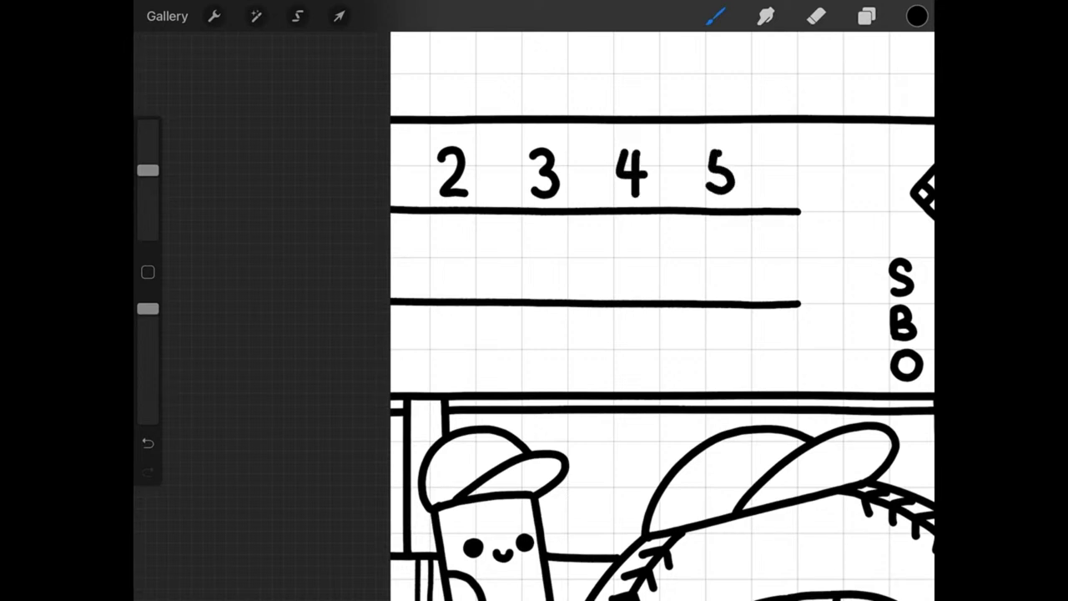
pyautogui.moveTo(716, 151); pyautogui.dragTo(737, 149)
# - Fill the score rows with 0 0 0 1 and 1 5 3 0
pyautogui.scroll(-2, 651, 317)
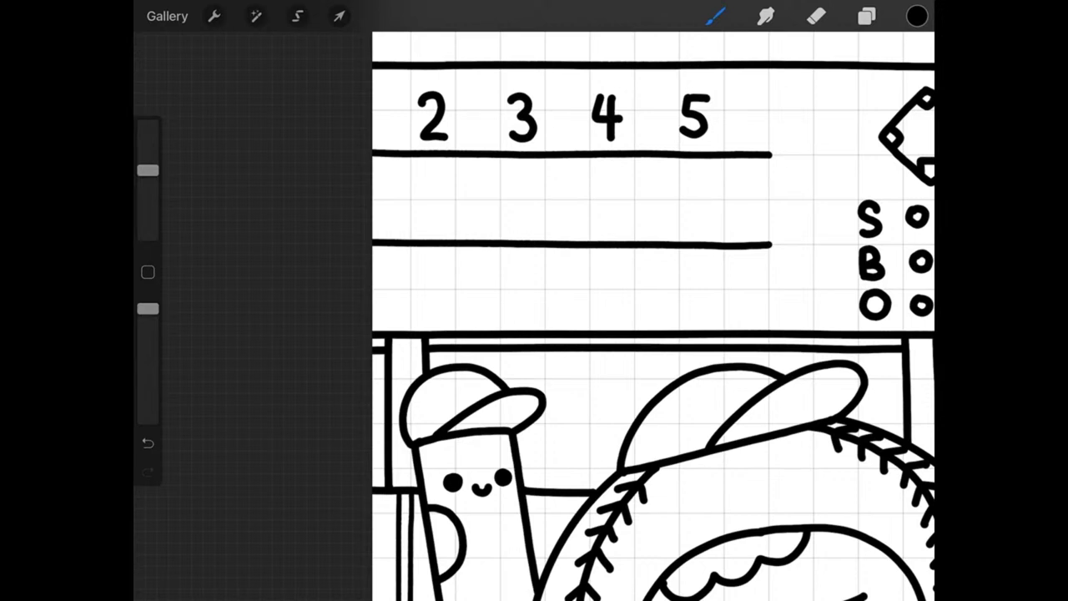
pyautogui.moveTo(429, 179)
pyautogui.mouseDown()
pyautogui.moveTo(417, 207)
pyautogui.moveTo(462, 213)
pyautogui.moveTo(443, 176)
pyautogui.moveTo(429, 180)
pyautogui.mouseUp()
pyautogui.moveTo(439, 269); pyautogui.dragTo(439, 310)
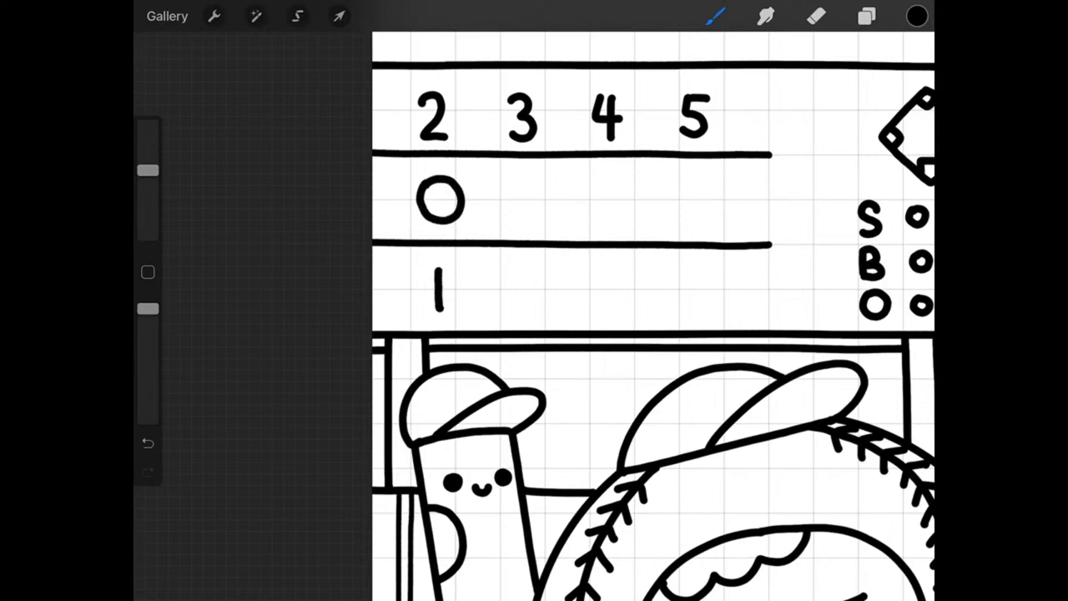
pyautogui.moveTo(519, 179)
pyautogui.mouseDown()
pyautogui.moveTo(512, 216)
pyautogui.moveTo(547, 185)
pyautogui.moveTo(521, 181)
pyautogui.mouseUp()
pyautogui.moveTo(518, 267)
pyautogui.mouseDown()
pyautogui.moveTo(532, 285)
pyautogui.moveTo(516, 311)
pyautogui.moveTo(546, 267)
pyautogui.mouseUp()
pyautogui.moveTo(593, 202)
pyautogui.mouseDown()
pyautogui.moveTo(631, 214)
pyautogui.moveTo(608, 179)
pyautogui.mouseUp()
pyautogui.moveTo(599, 270)
pyautogui.mouseDown()
pyautogui.moveTo(611, 310)
pyautogui.moveTo(600, 306)
pyautogui.mouseUp()
pyautogui.moveTo(697, 182); pyautogui.dragTo(698, 218)
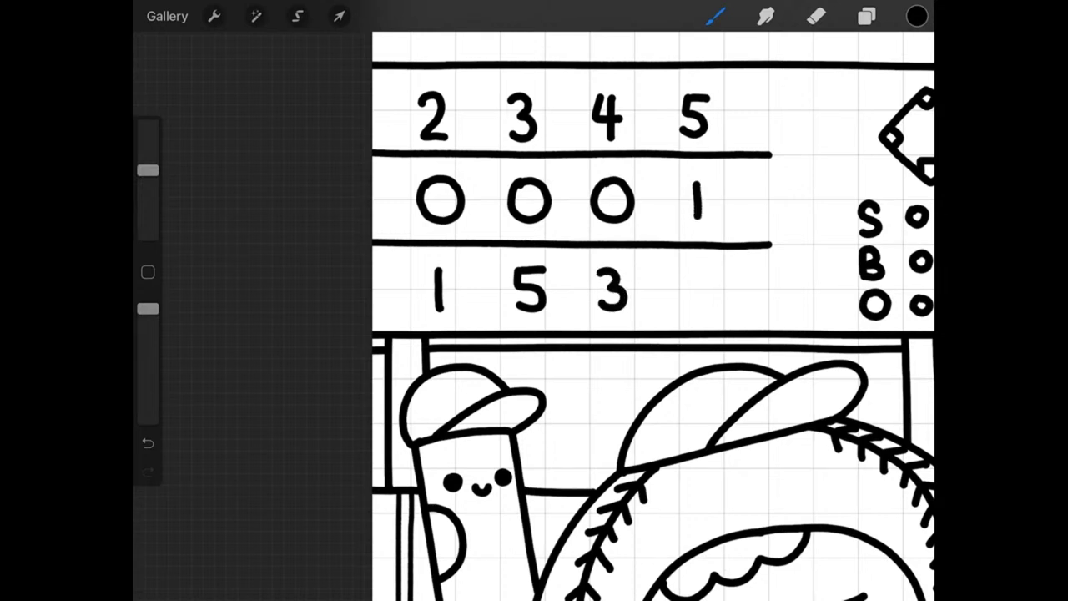
pyautogui.moveTo(696, 272)
pyautogui.mouseDown()
pyautogui.moveTo(685, 278)
pyautogui.moveTo(708, 306)
pyautogui.moveTo(711, 268)
pyautogui.moveTo(693, 271)
pyautogui.mouseUp()
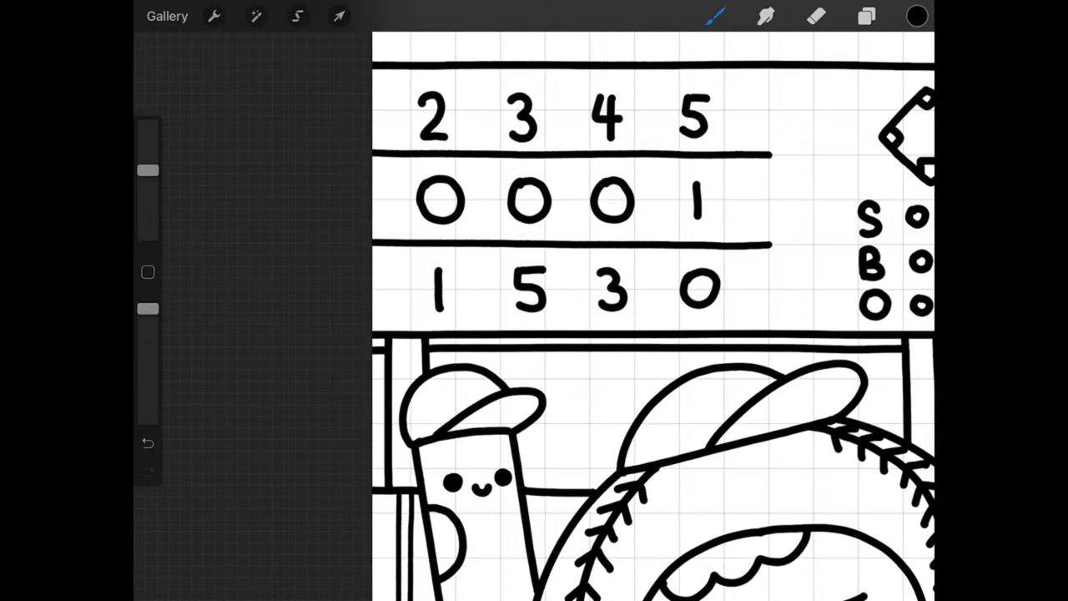
# - Turn off the Drawing Guide grid and check the layer list
pyautogui.scroll(-5, 651, 334)
pyautogui.click(214, 15)
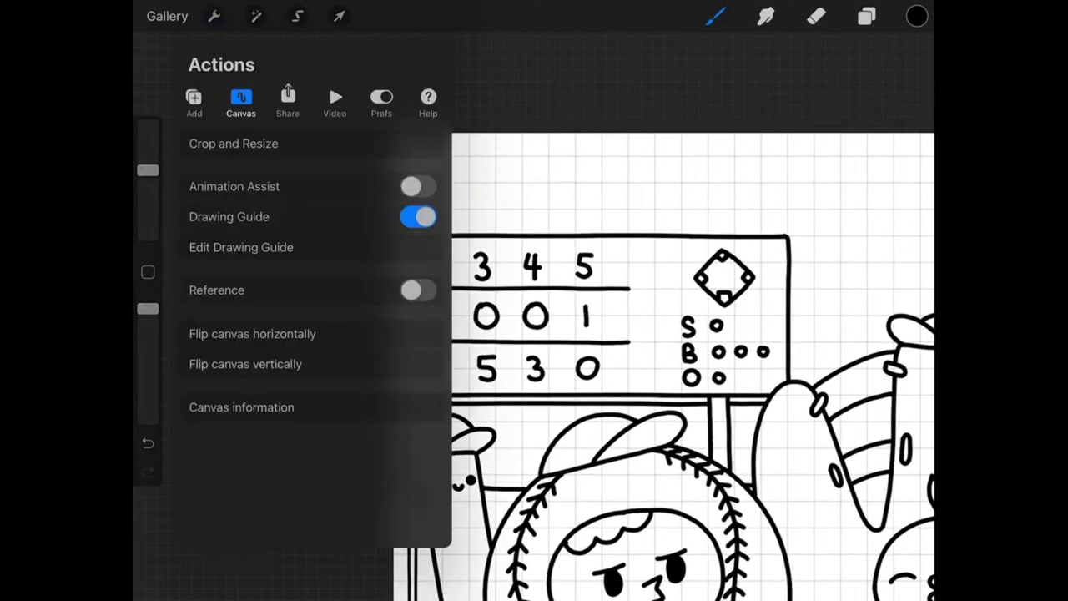
pyautogui.click(417, 216)
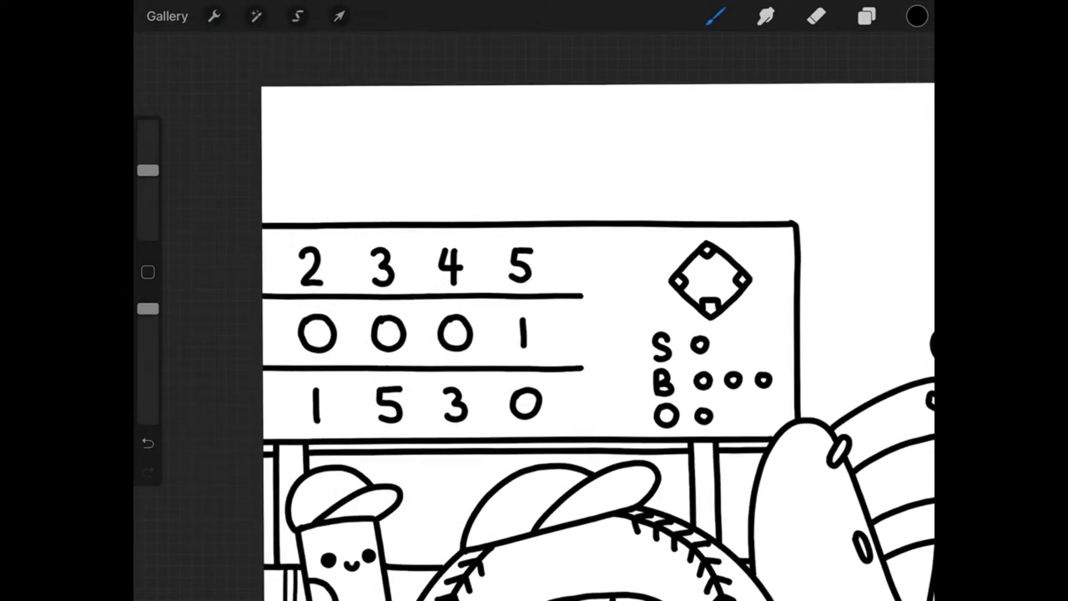
pyautogui.scroll(5, 534, 333)
pyautogui.click(867, 16)
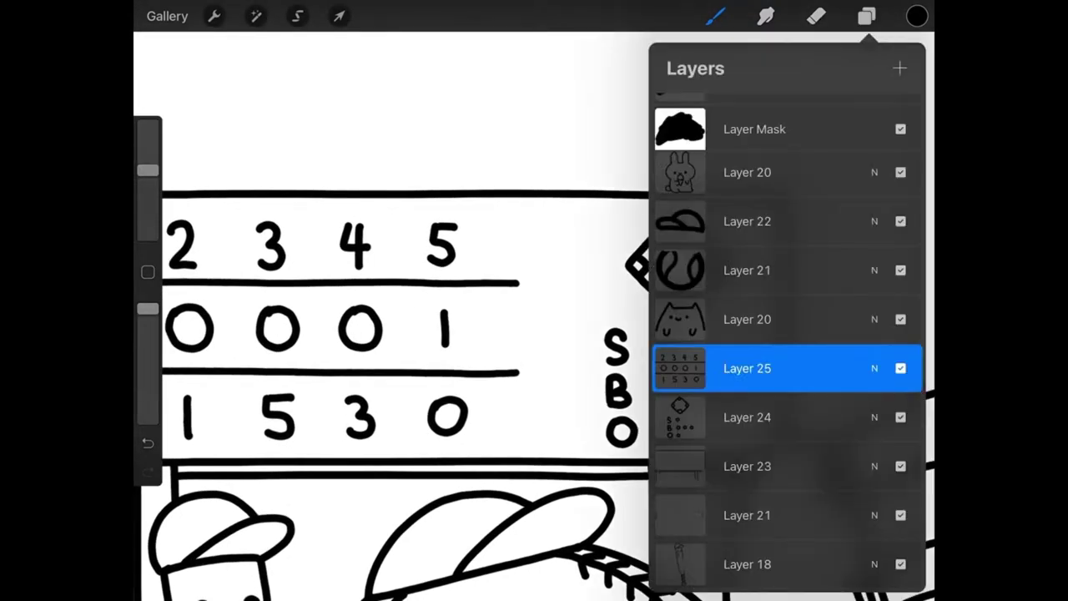
pyautogui.click(867, 16)
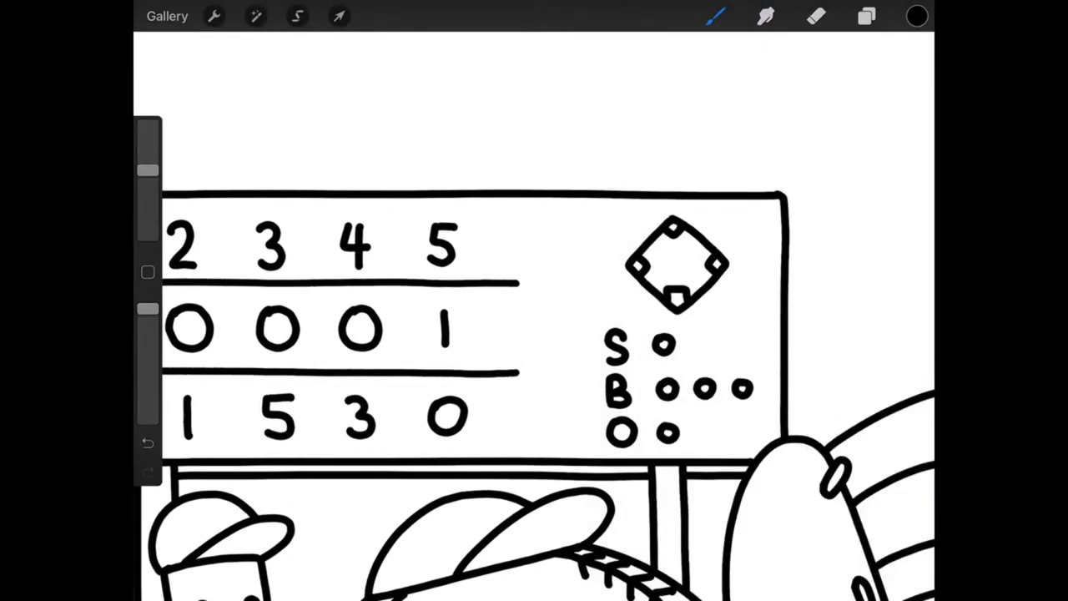
# - Draw a cap with brim, crown and top button peeking over the scoreboard
pyautogui.moveTo(600, 190)
pyautogui.mouseDown()
pyautogui.moveTo(710, 157)
pyautogui.moveTo(751, 171)
pyautogui.mouseUp()
pyautogui.hotkey('ctrl', 'z')
pyautogui.moveTo(636, 192)
pyautogui.mouseDown()
pyautogui.moveTo(758, 144)
pyautogui.moveTo(828, 163)
pyautogui.moveTo(783, 197)
pyautogui.mouseUp()
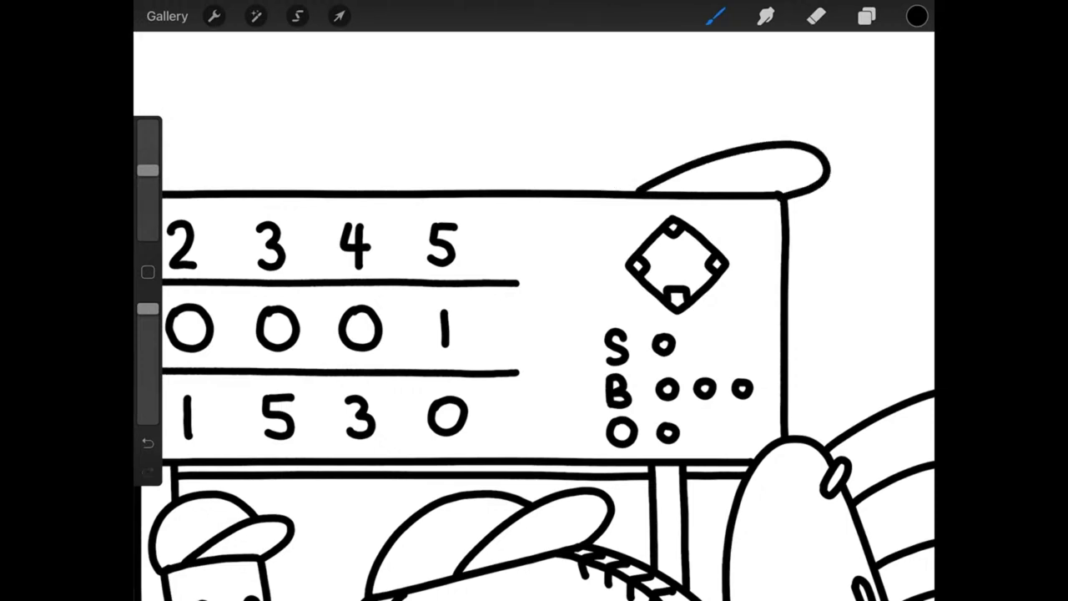
pyautogui.moveTo(552, 191)
pyautogui.mouseDown()
pyautogui.moveTo(588, 134)
pyautogui.moveTo(693, 116)
pyautogui.moveTo(741, 144)
pyautogui.mouseUp()
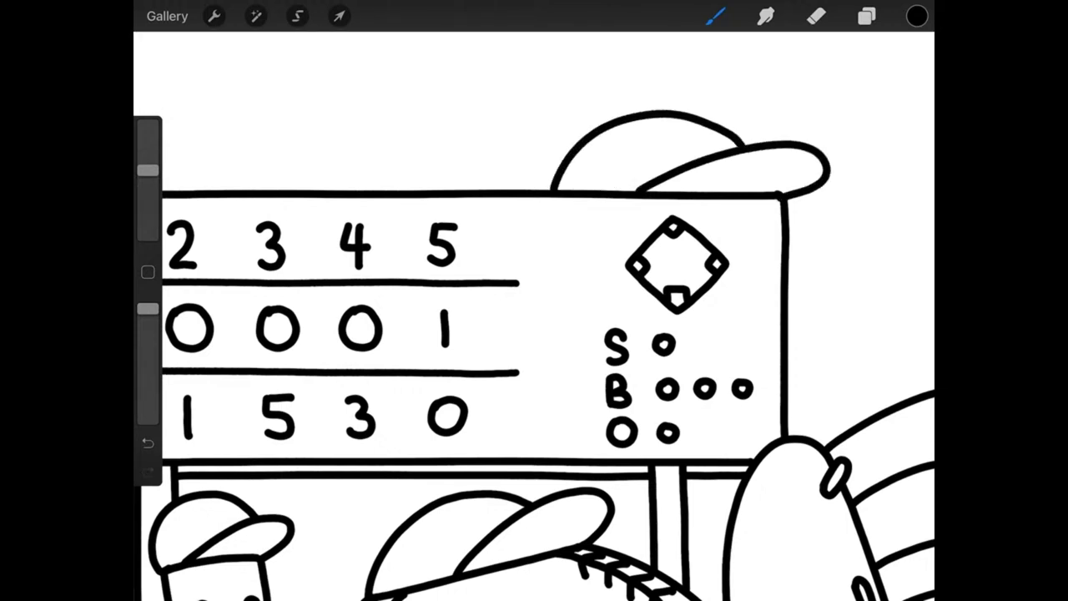
pyautogui.moveTo(641, 114)
pyautogui.mouseDown()
pyautogui.moveTo(626, 103)
pyautogui.moveTo(659, 98)
pyautogui.moveTo(643, 113)
pyautogui.mouseUp()
# - Add small buttons to the bat and baseball characters' caps
pyautogui.scroll(-3, 534, 333)
pyautogui.scroll(-3, 534, 334)
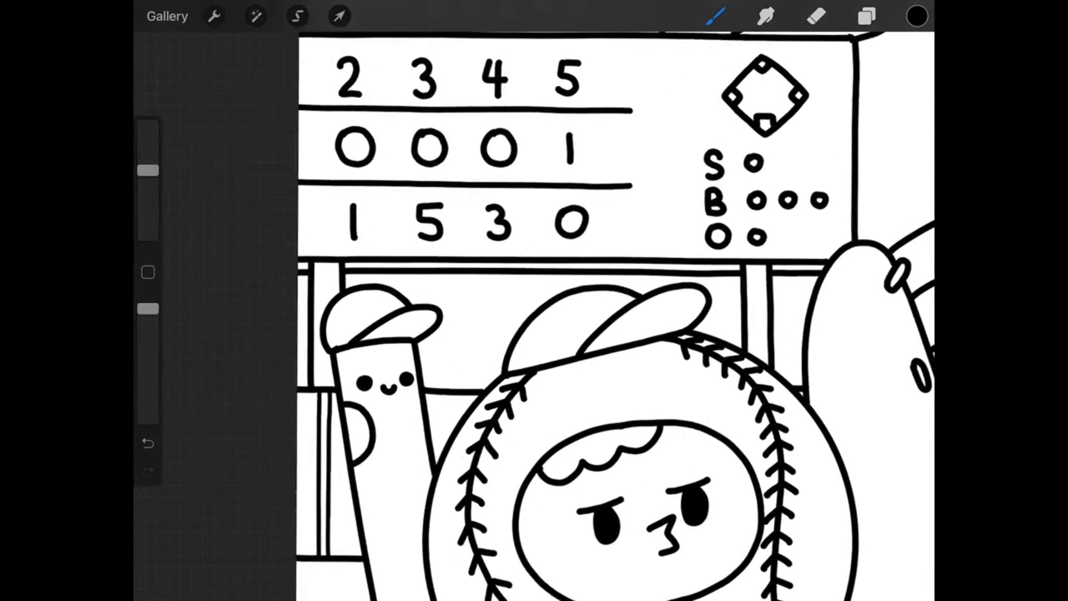
pyautogui.scroll(-3, 534, 334)
pyautogui.moveTo(285, 262)
pyautogui.mouseDown()
pyautogui.moveTo(305, 244)
pyautogui.moveTo(305, 259)
pyautogui.mouseUp()
pyautogui.moveTo(577, 273); pyautogui.dragTo(618, 265)
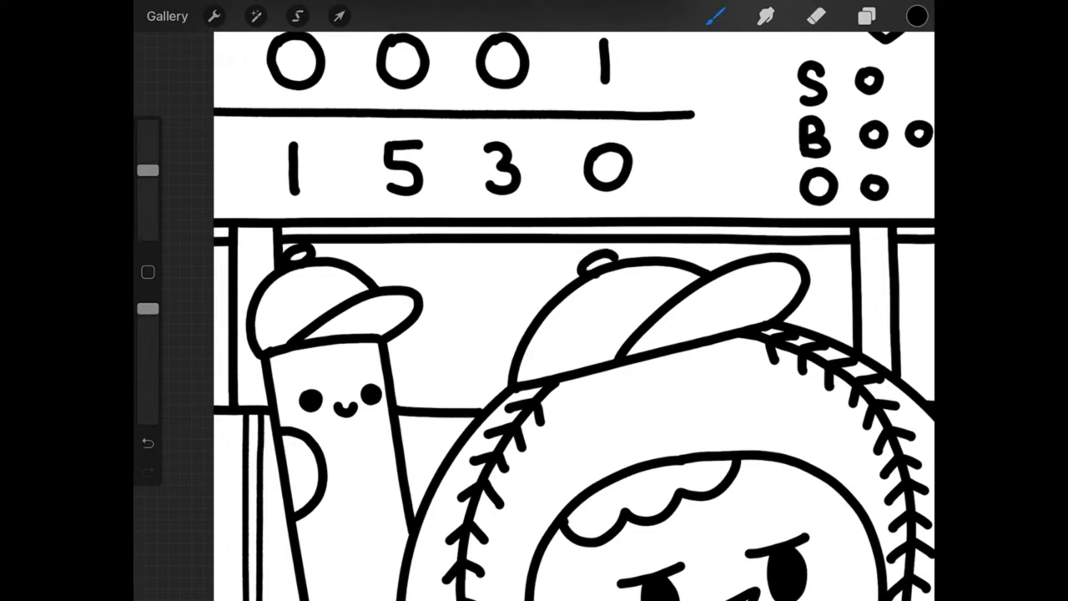
pyautogui.scroll(-5, 534, 333)
pyautogui.hscroll(5, 534, 334)
pyautogui.scroll(3, 534, 334)
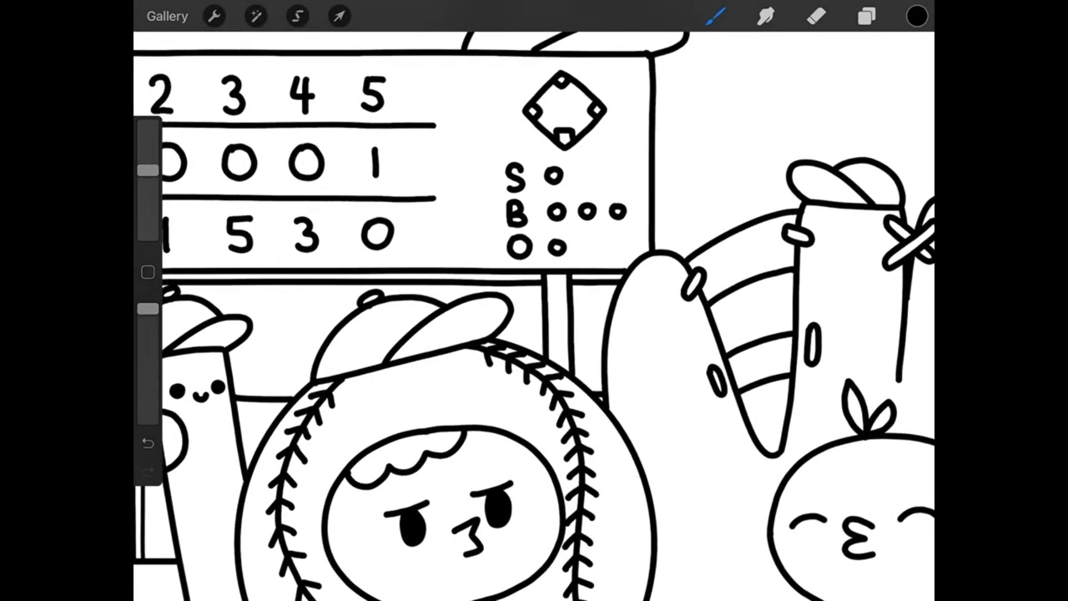
# - Add a button to the glove character's cap, then pan over the drawing
pyautogui.press('e')
pyautogui.press('b')
pyautogui.hscroll(5, 535, 334)
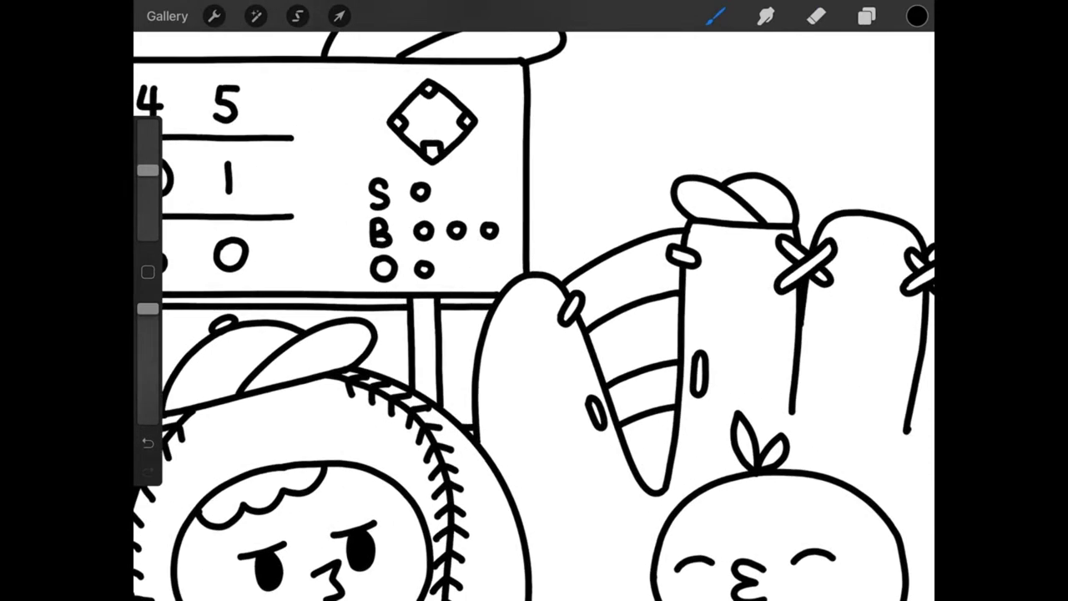
pyautogui.scroll(5, 534, 334)
pyautogui.hscroll(1, 534, 334)
pyautogui.moveTo(634, 164)
pyautogui.mouseDown()
pyautogui.moveTo(644, 143)
pyautogui.moveTo(661, 159)
pyautogui.mouseUp()
pyautogui.scroll(-5, 534, 334)
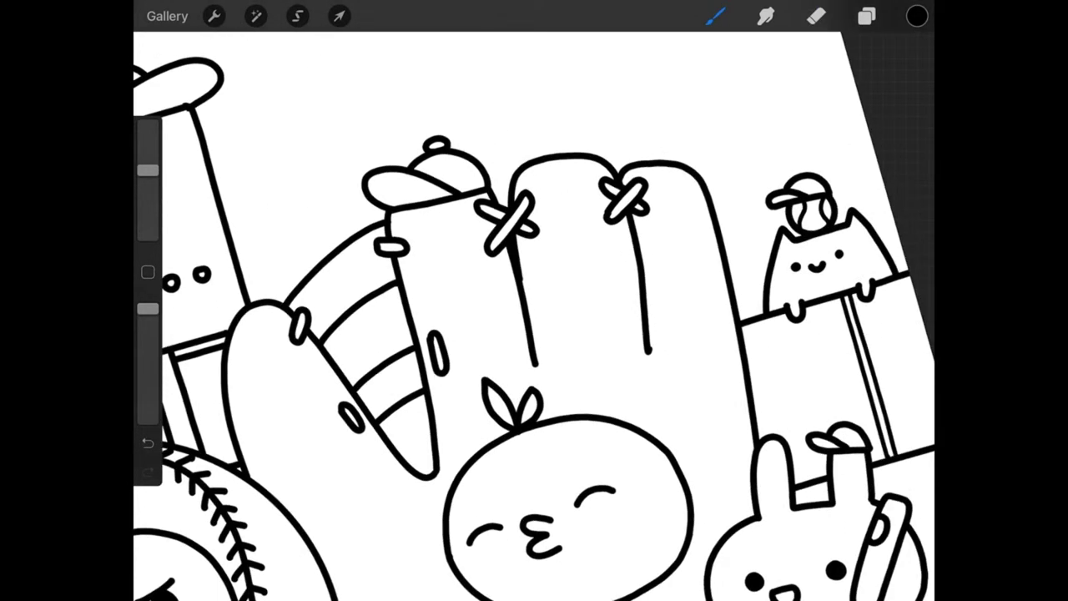
pyautogui.hscroll(3, 534, 334)
pyautogui.scroll(-3, 534, 334)
pyautogui.scroll(-3, 534, 333)
pyautogui.scroll(-2, 535, 334)
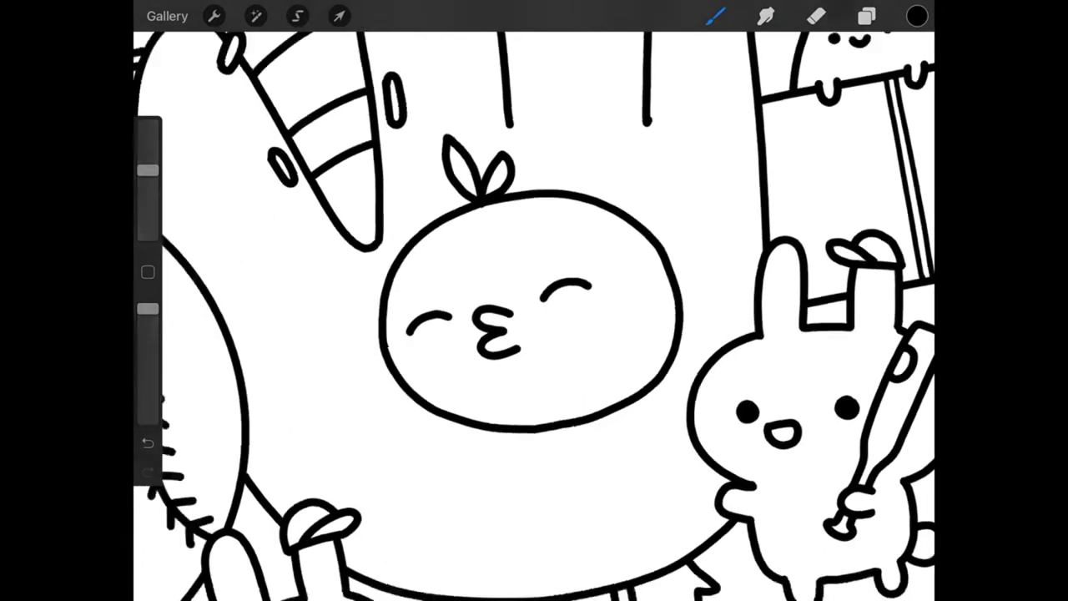
pyautogui.scroll(-3, 534, 315)
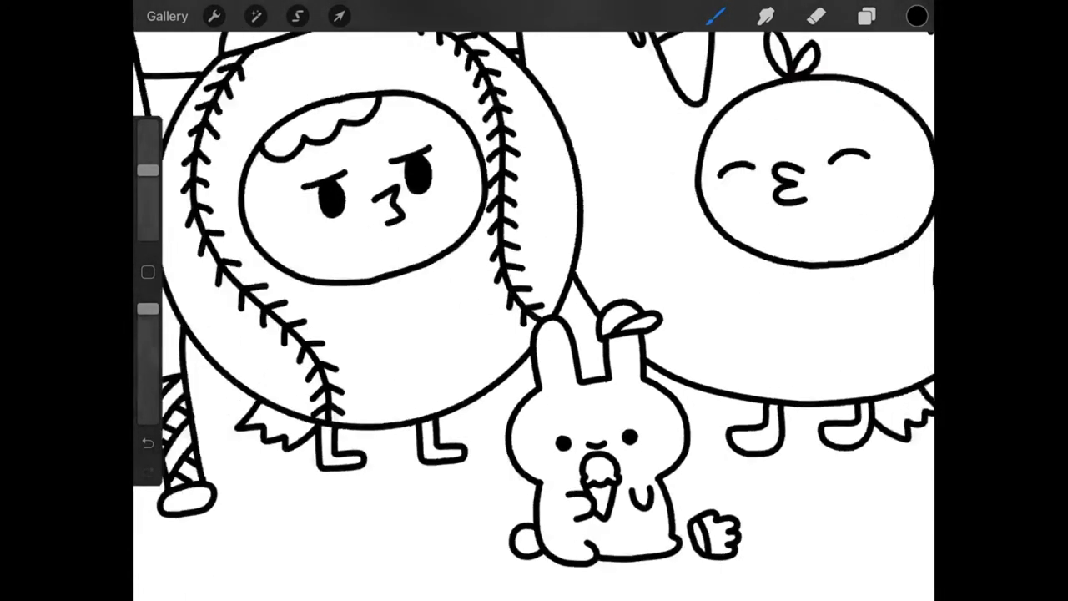
pyautogui.scroll(-5, 534, 334)
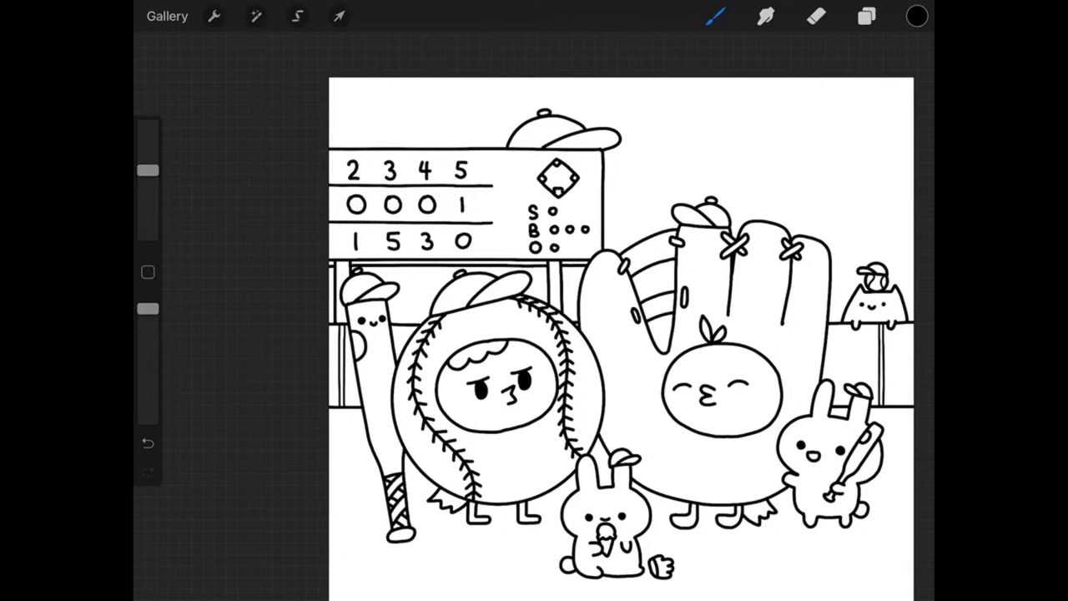
pyautogui.scroll(2, 387, 281)
# - Draw scalloped bushes behind the caps and beside the scoreboard post
pyautogui.scroll(2, 387, 281)
pyautogui.scroll(3, 386, 282)
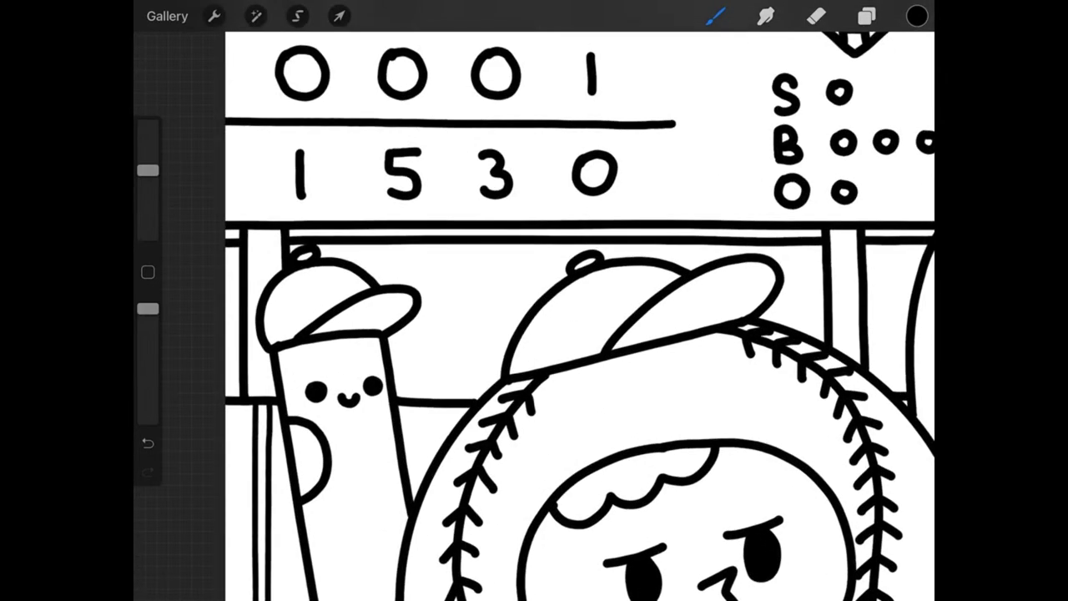
pyautogui.moveTo(436, 243); pyautogui.dragTo(525, 319)
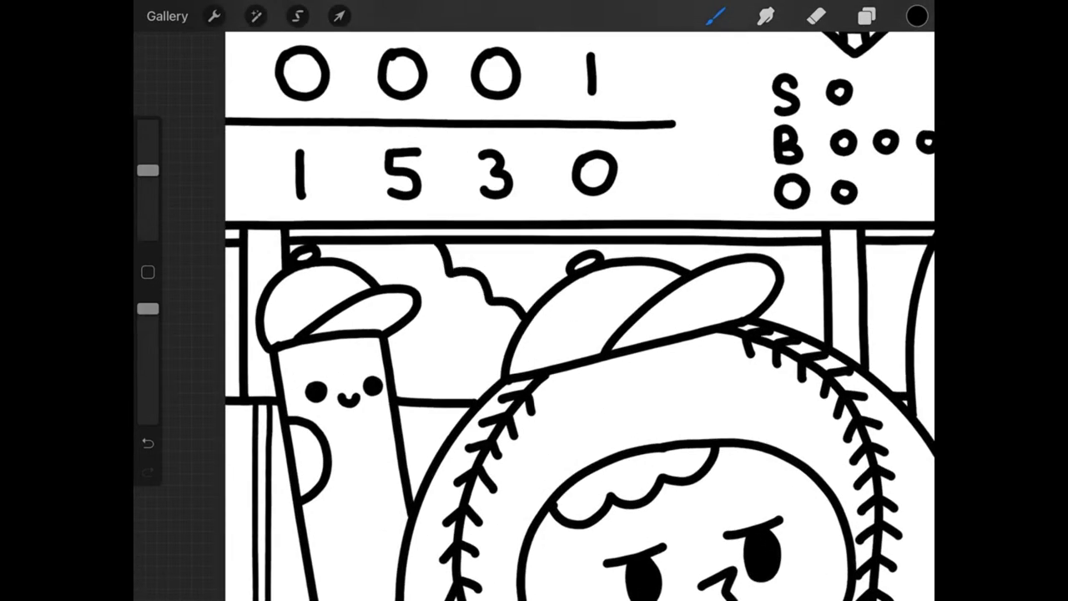
pyautogui.moveTo(651, 260); pyautogui.dragTo(694, 247)
pyautogui.scroll(-2, 534, 317)
pyautogui.scroll(1, 534, 317)
pyautogui.moveTo(686, 292); pyautogui.dragTo(714, 310)
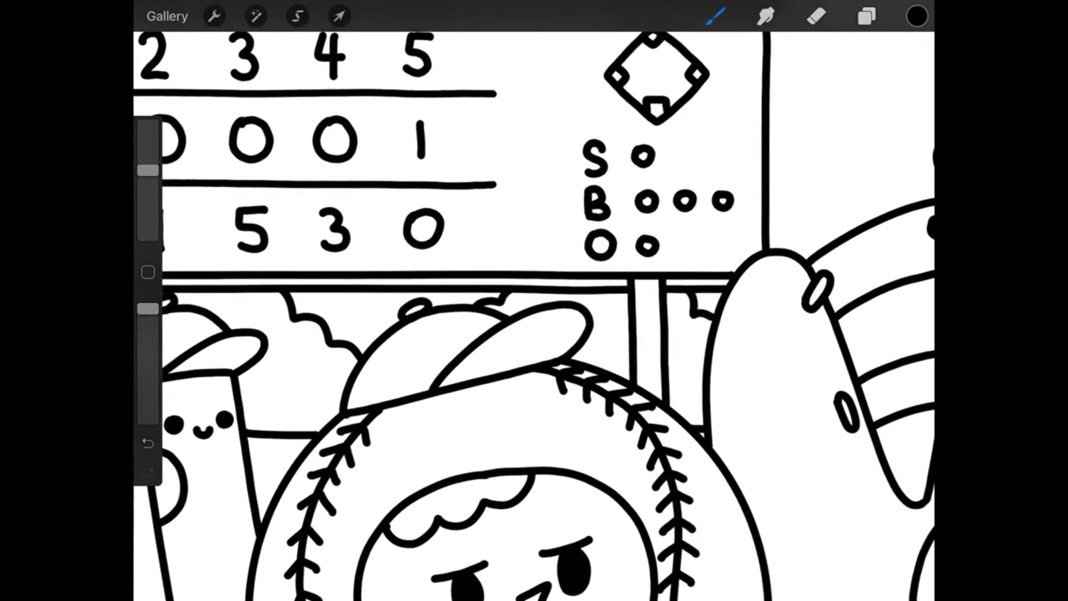
# - Draw a bushy outline rising behind the cat on the right
pyautogui.scroll(-3, 534, 318)
pyautogui.scroll(2, 534, 317)
pyautogui.scroll(2, 534, 317)
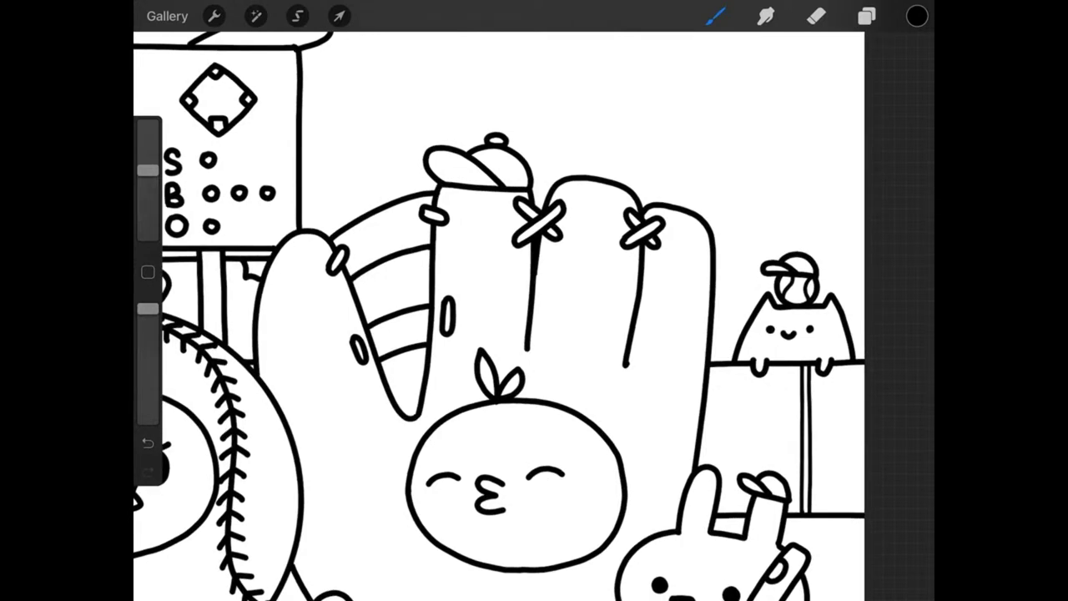
pyautogui.moveTo(714, 252); pyautogui.dragTo(863, 162)
pyautogui.scroll(-2, 535, 318)
pyautogui.scroll(-2, 534, 317)
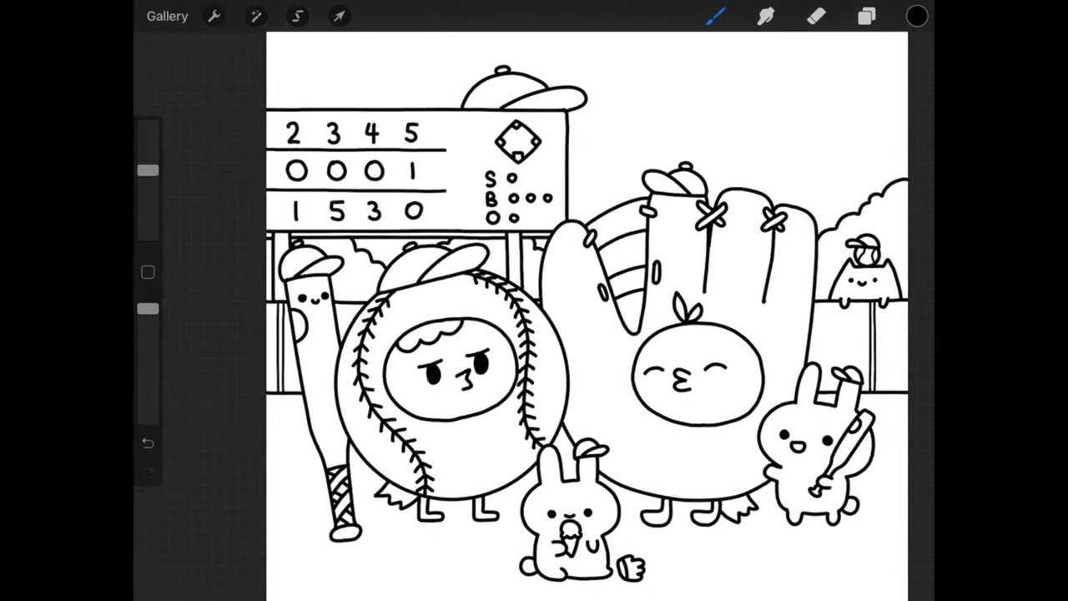
pyautogui.scroll(3, 534, 317)
pyautogui.scroll(2, 636, 346)
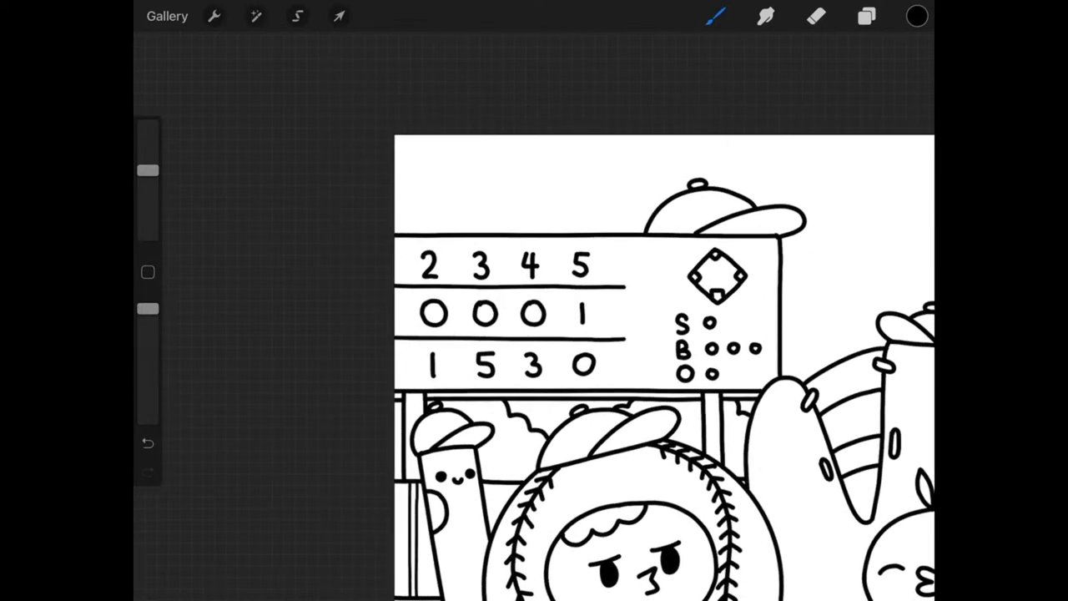
pyautogui.scroll(-1, 535, 317)
pyautogui.scroll(1, 534, 317)
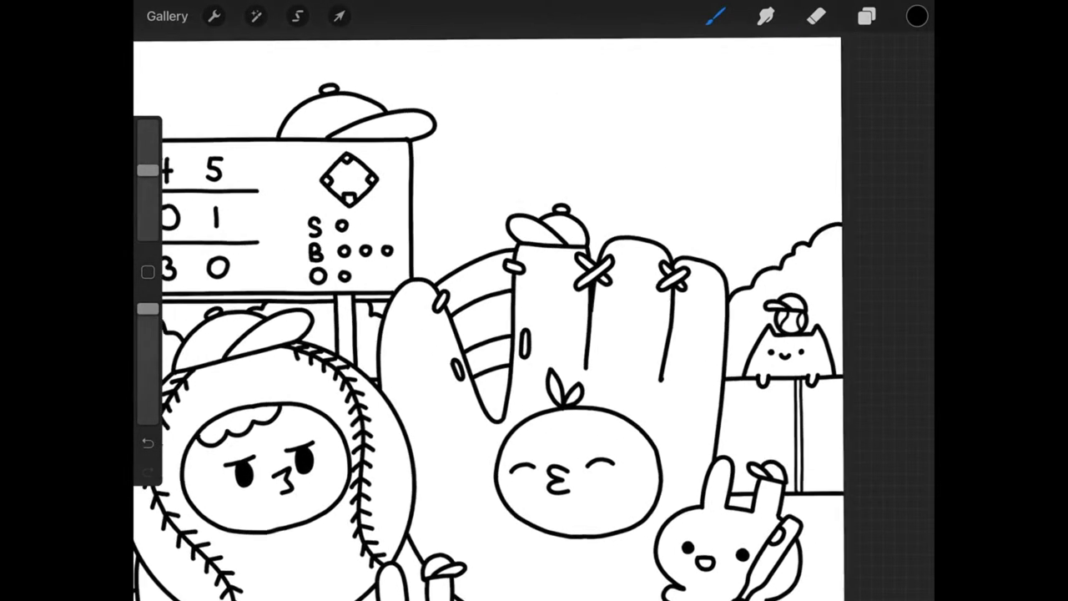
# - Add a new layer above Layer 25
pyautogui.click(867, 16)
pyautogui.click(900, 67)
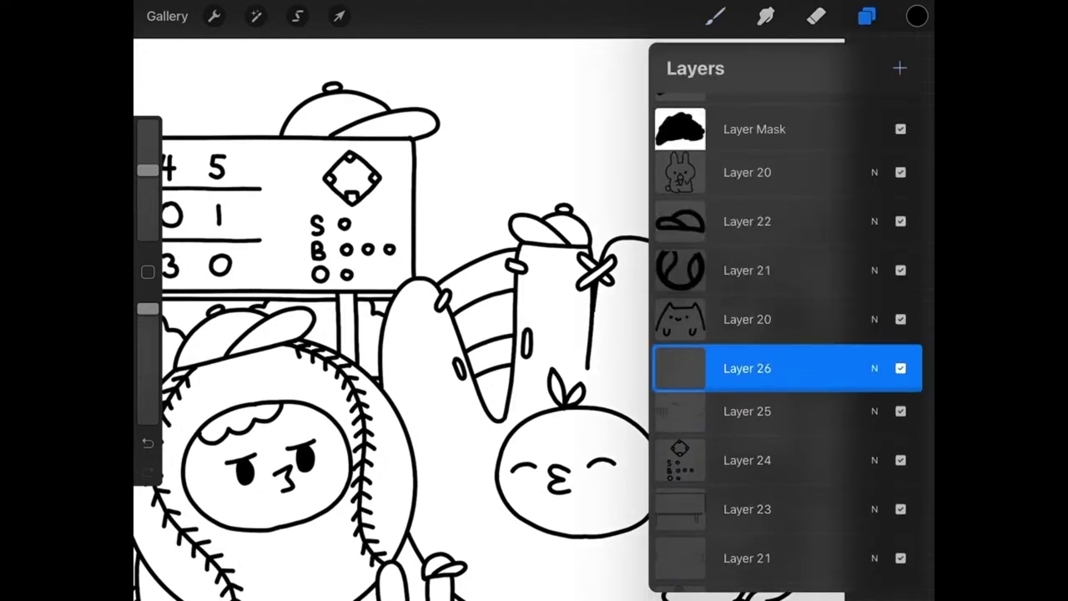
pyautogui.click(868, 16)
# - Draw a bush outline behind the glove and a C-shaped curve in the sky
pyautogui.scroll(1, 493, 334)
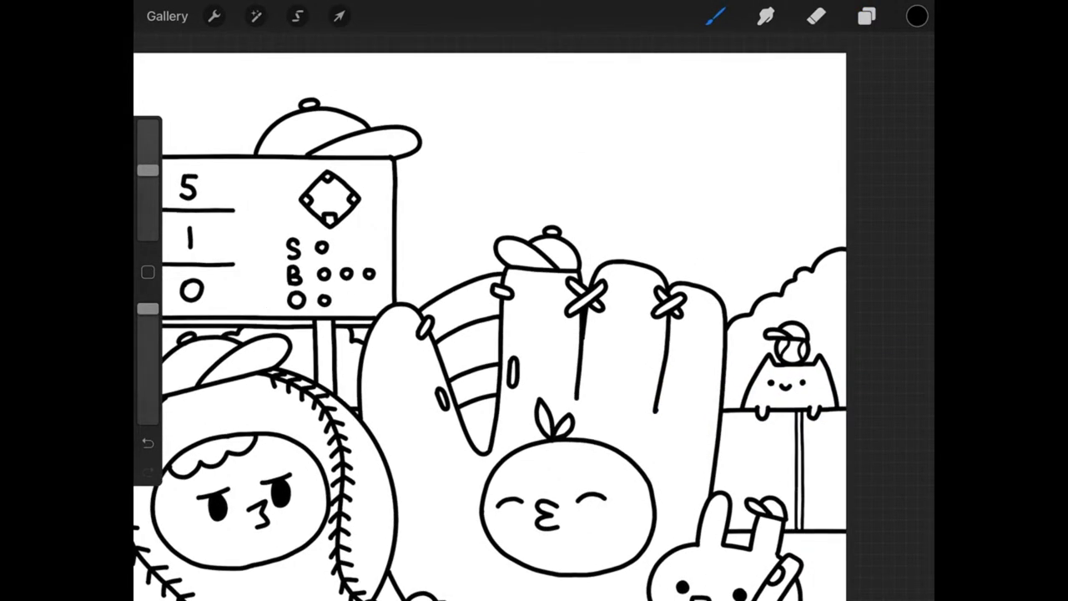
pyautogui.moveTo(398, 258)
pyautogui.mouseDown()
pyautogui.moveTo(521, 205)
pyautogui.moveTo(591, 192)
pyautogui.moveTo(645, 247)
pyautogui.moveTo(709, 244)
pyautogui.moveTo(769, 292)
pyautogui.mouseUp()
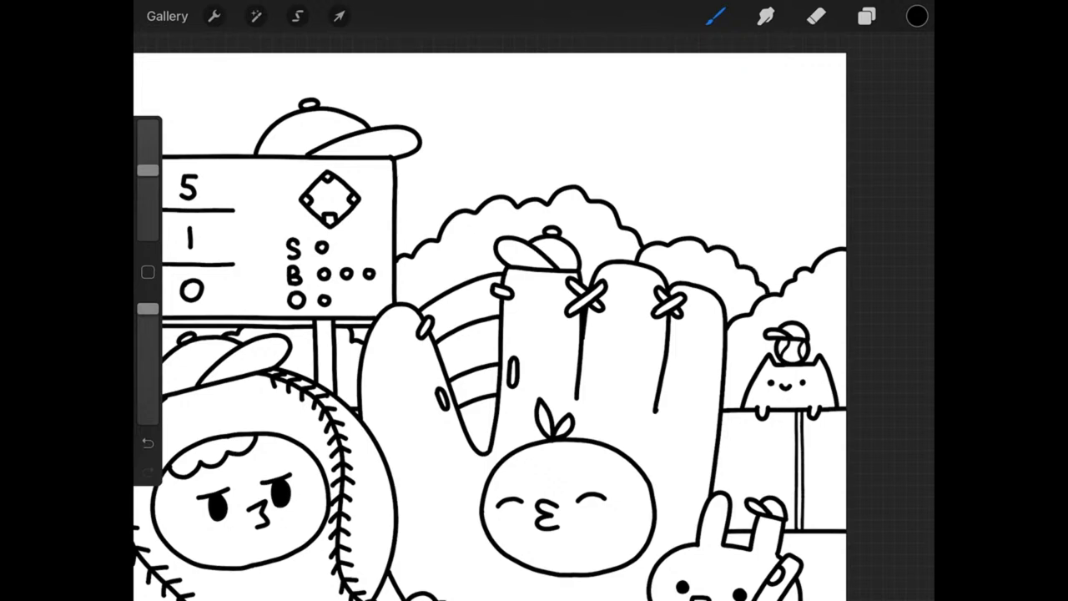
pyautogui.hscroll(3, 493, 325)
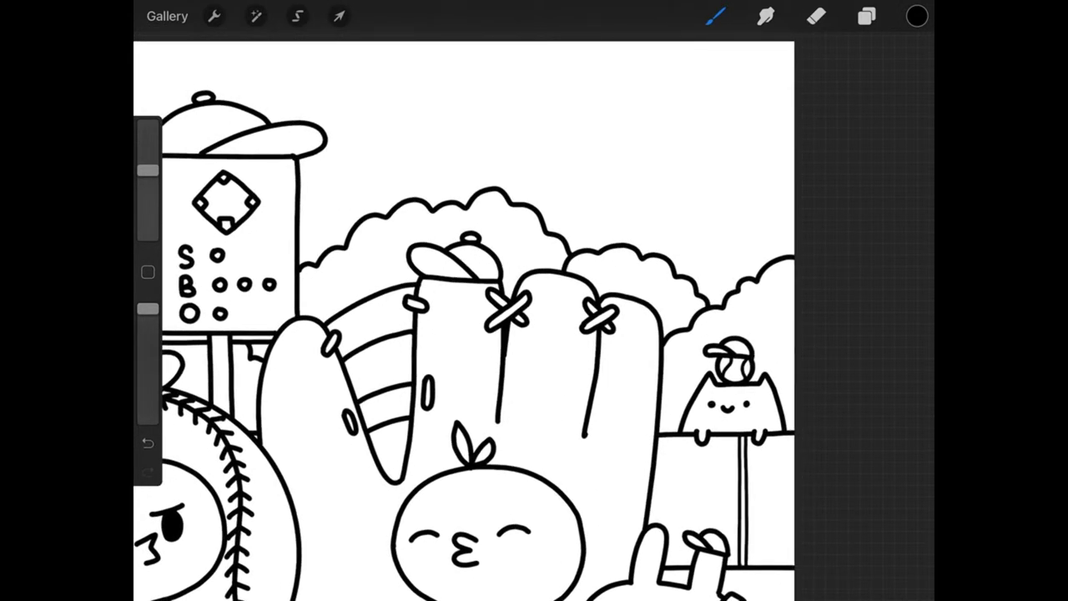
pyautogui.moveTo(612, 138)
pyautogui.mouseDown()
pyautogui.moveTo(593, 149)
pyautogui.moveTo(558, 132)
pyautogui.moveTo(575, 88)
pyautogui.moveTo(606, 82)
pyautogui.mouseUp()
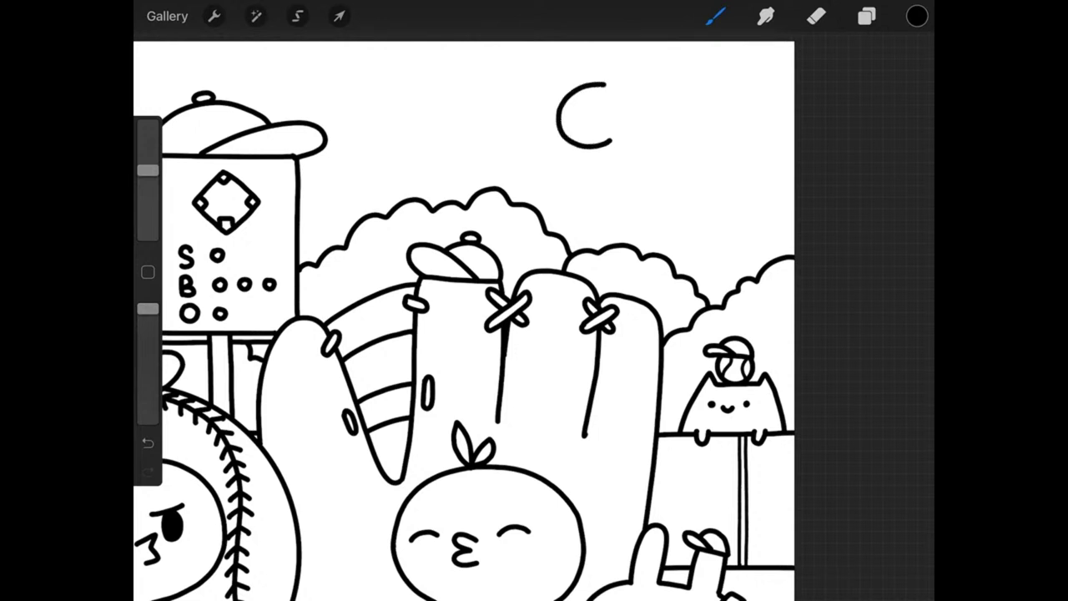
# - Undo the sky curve and draw a dinosaur head with its neck behind the bushes
pyautogui.hotkey('ctrl', 'z')
pyautogui.moveTo(591, 169)
pyautogui.mouseDown()
pyautogui.moveTo(611, 170)
pyautogui.moveTo(549, 130)
pyautogui.moveTo(596, 86)
pyautogui.moveTo(640, 102)
pyautogui.moveTo(658, 125)
pyautogui.moveTo(699, 276)
pyautogui.moveTo(723, 301)
pyautogui.mouseUp()
pyautogui.moveTo(608, 170); pyautogui.dragTo(621, 244)
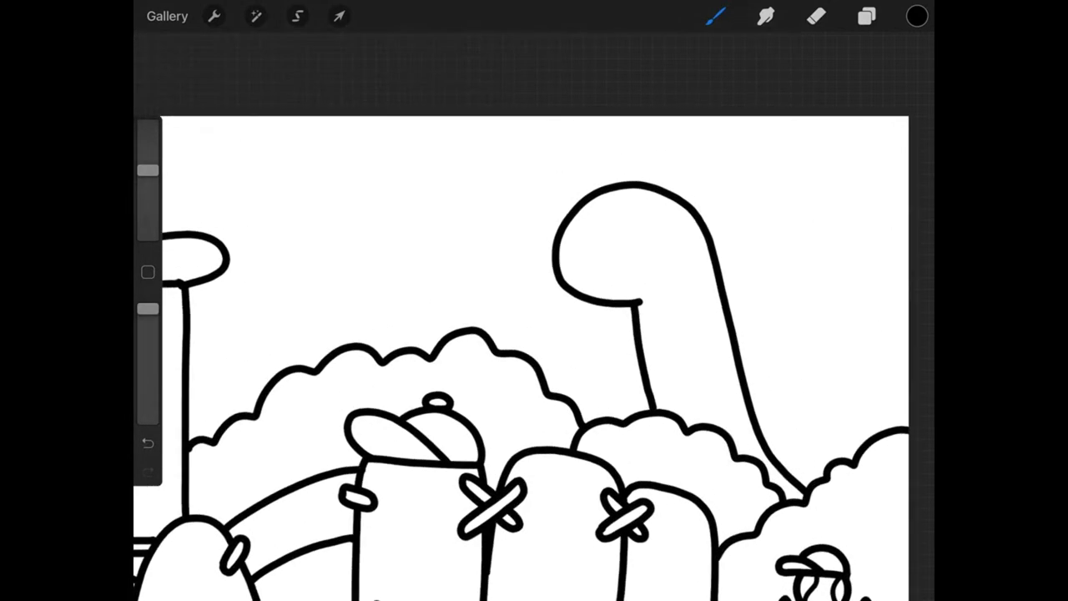
pyautogui.click(867, 16)
pyautogui.click(868, 16)
# - Draw a cap with band, brim, dome and pompom on the dinosaur's head
pyautogui.moveTo(581, 207); pyautogui.dragTo(693, 217)
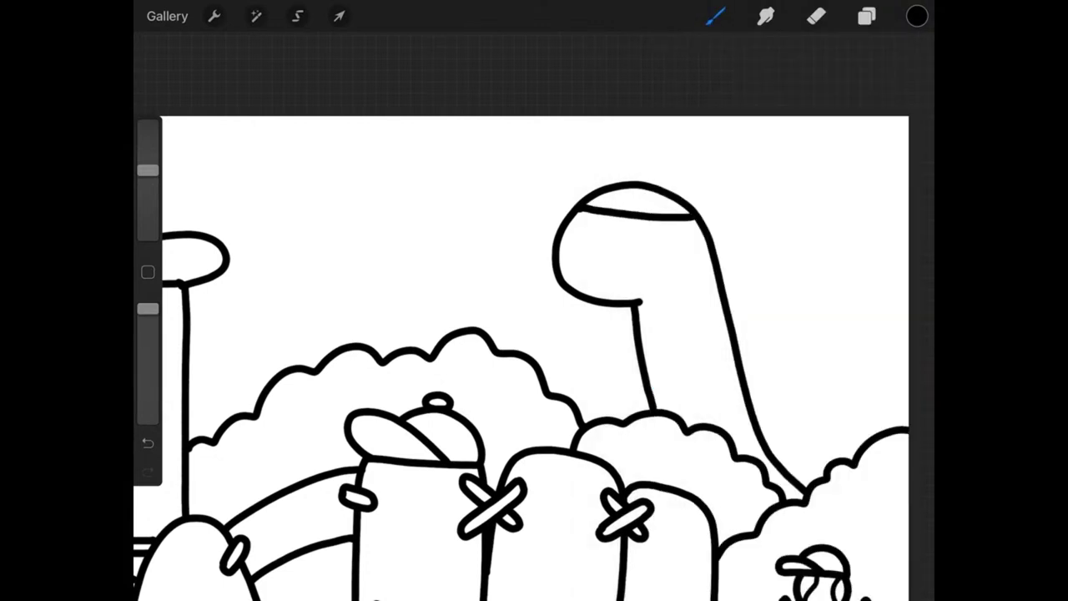
pyautogui.moveTo(574, 209)
pyautogui.mouseDown()
pyautogui.moveTo(553, 182)
pyautogui.moveTo(607, 179)
pyautogui.moveTo(642, 213)
pyautogui.mouseUp()
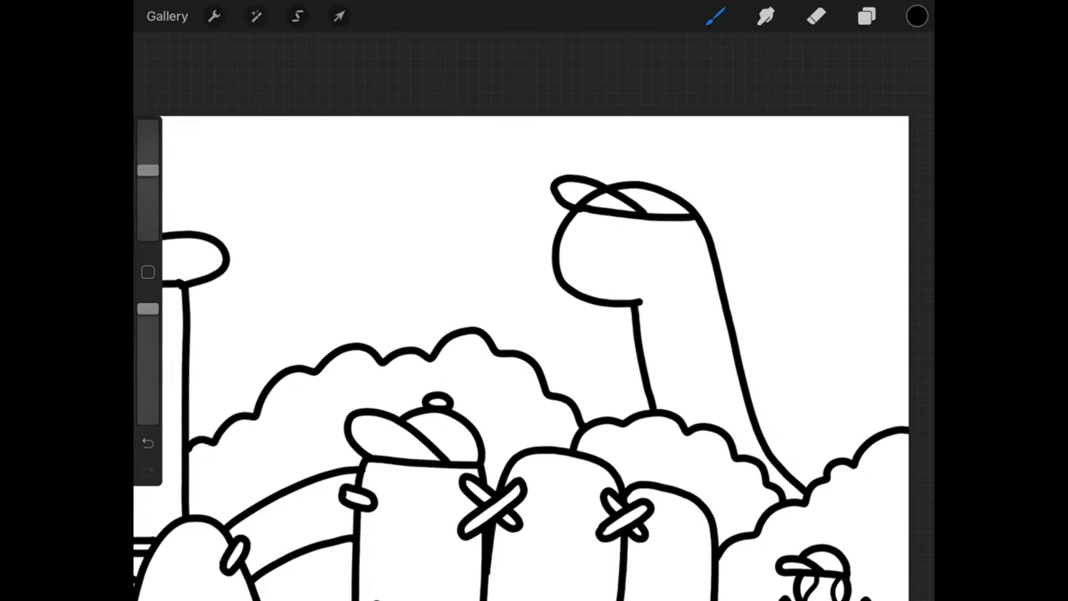
pyautogui.moveTo(598, 186)
pyautogui.mouseDown()
pyautogui.moveTo(647, 167)
pyautogui.moveTo(679, 180)
pyautogui.moveTo(699, 216)
pyautogui.mouseUp()
pyautogui.moveTo(633, 166)
pyautogui.mouseDown()
pyautogui.moveTo(651, 153)
pyautogui.moveTo(656, 167)
pyautogui.mouseUp()
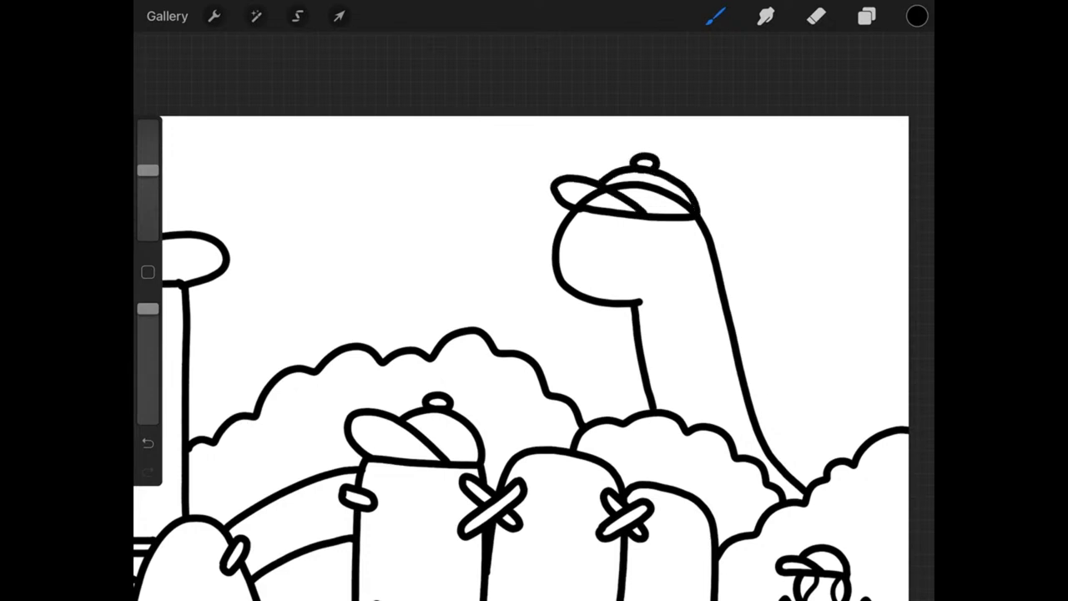
# - On Layer 26, erase the head outline under the cap, then add an eye dot
pyautogui.click(867, 16)
pyautogui.click(748, 418)
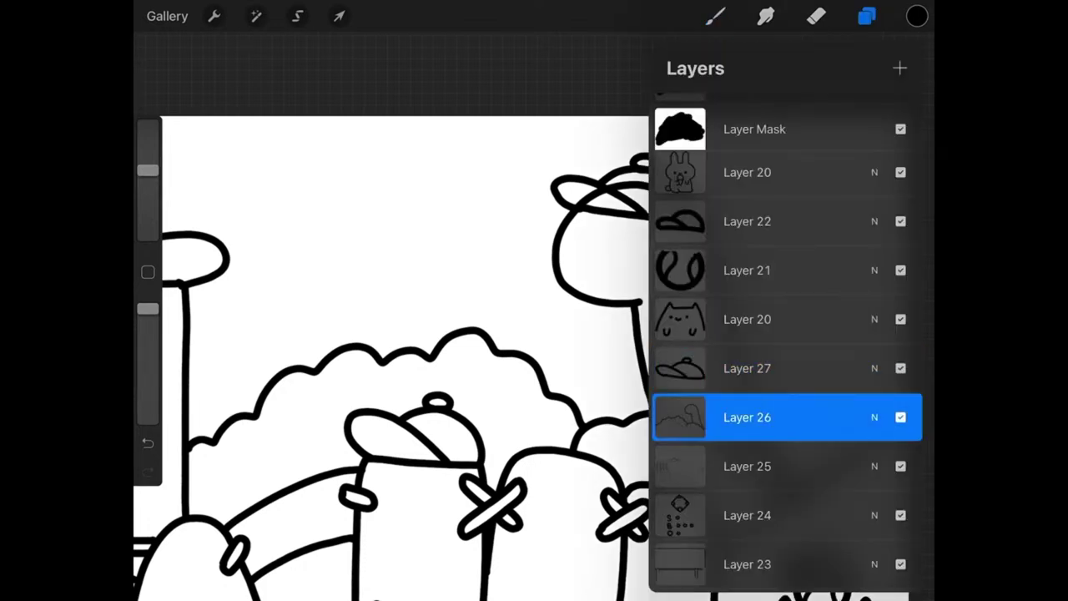
pyautogui.click(816, 16)
pyautogui.moveTo(614, 185)
pyautogui.mouseDown()
pyautogui.moveTo(581, 203)
pyautogui.moveTo(663, 190)
pyautogui.moveTo(693, 213)
pyautogui.mouseUp()
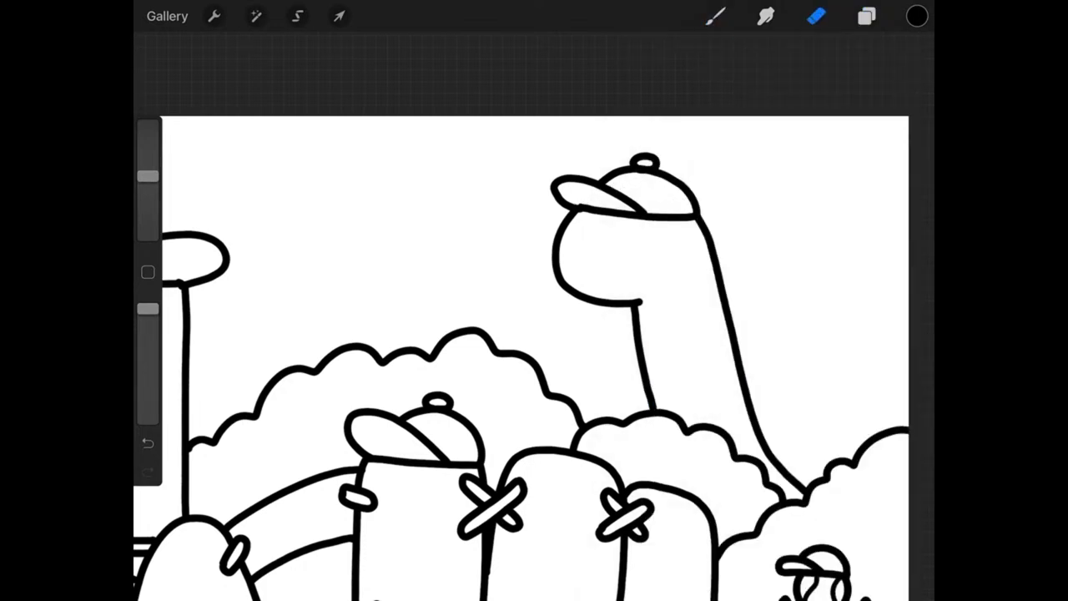
pyautogui.click(715, 16)
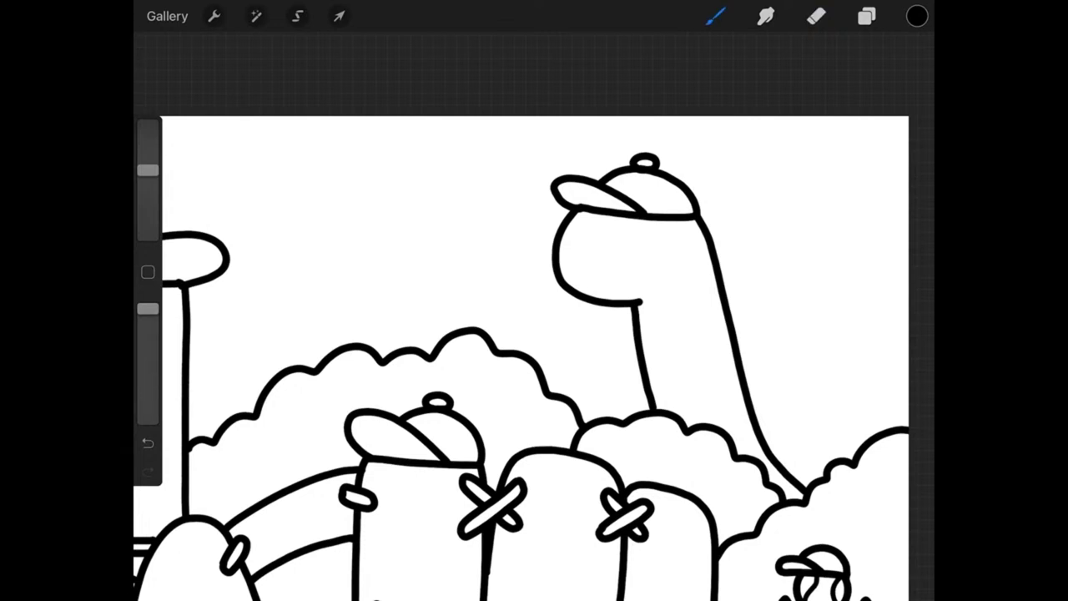
pyautogui.moveTo(578, 235)
pyautogui.mouseDown()
pyautogui.moveTo(635, 249)
pyautogui.moveTo(637, 239)
pyautogui.moveTo(604, 257)
pyautogui.moveTo(616, 245)
pyautogui.mouseUp()
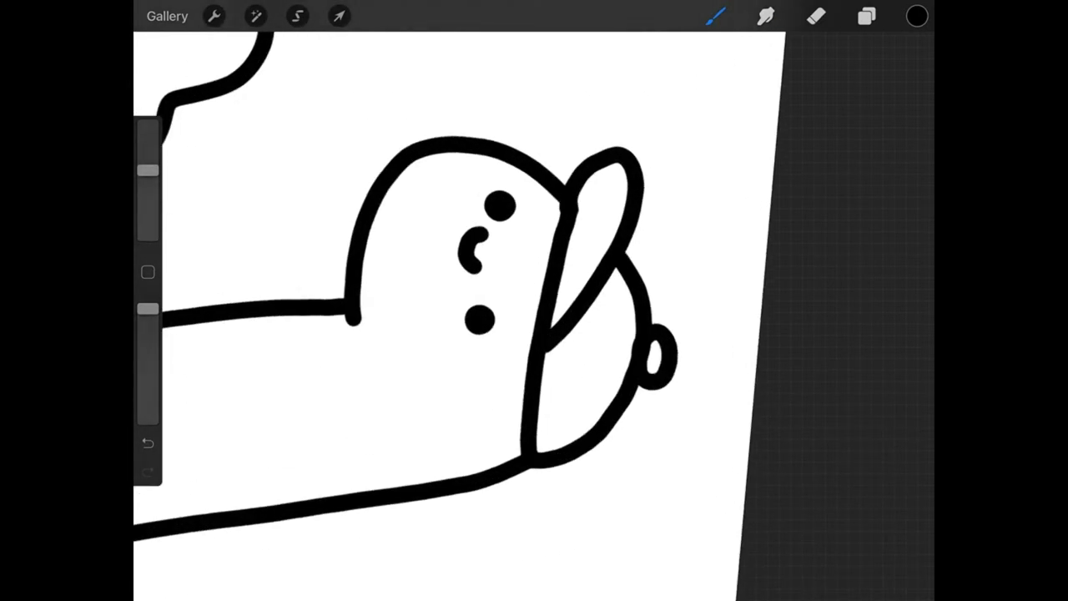
# - On Layer 27, erase the extra line where the dinosaur's head meets its neck
pyautogui.click(816, 16)
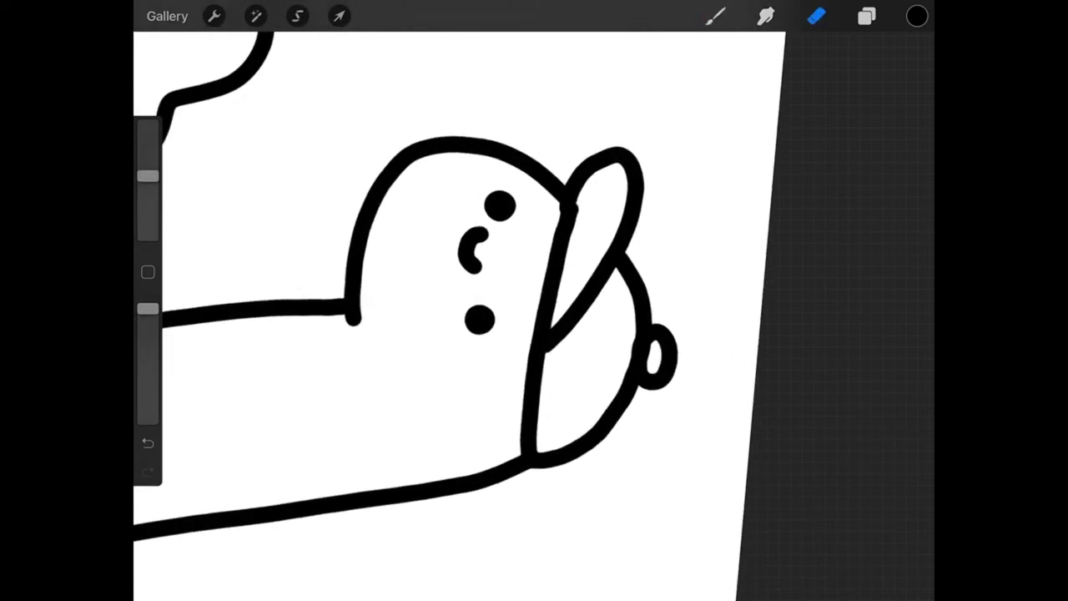
pyautogui.click(867, 16)
pyautogui.click(787, 317)
pyautogui.click(816, 16)
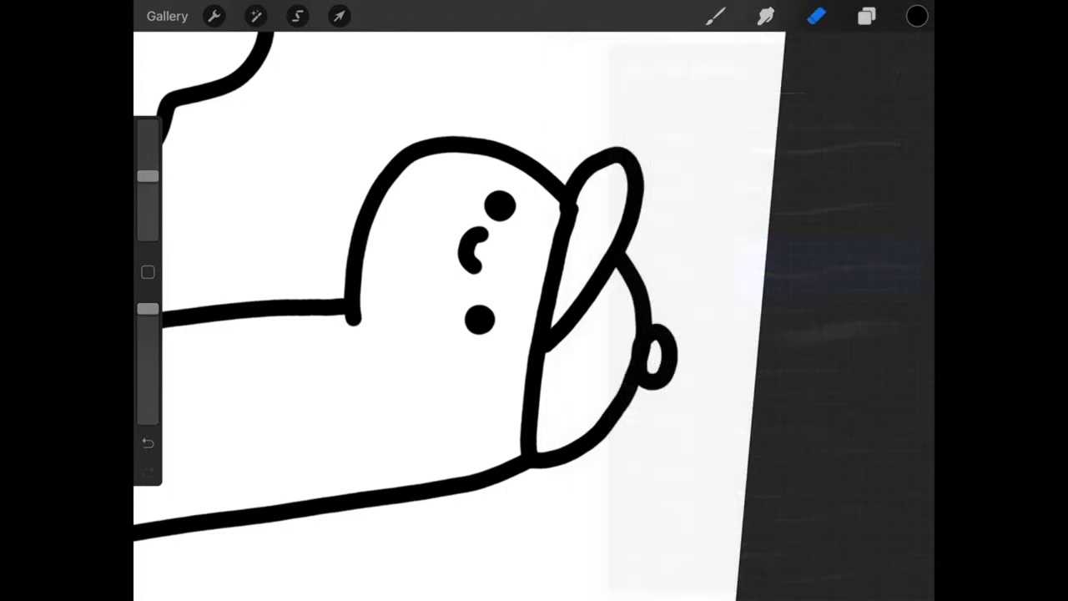
pyautogui.moveTo(575, 202)
pyautogui.mouseDown()
pyautogui.moveTo(558, 242)
pyautogui.moveTo(561, 211)
pyautogui.moveTo(571, 218)
pyautogui.moveTo(567, 255)
pyautogui.mouseUp()
pyautogui.click(716, 16)
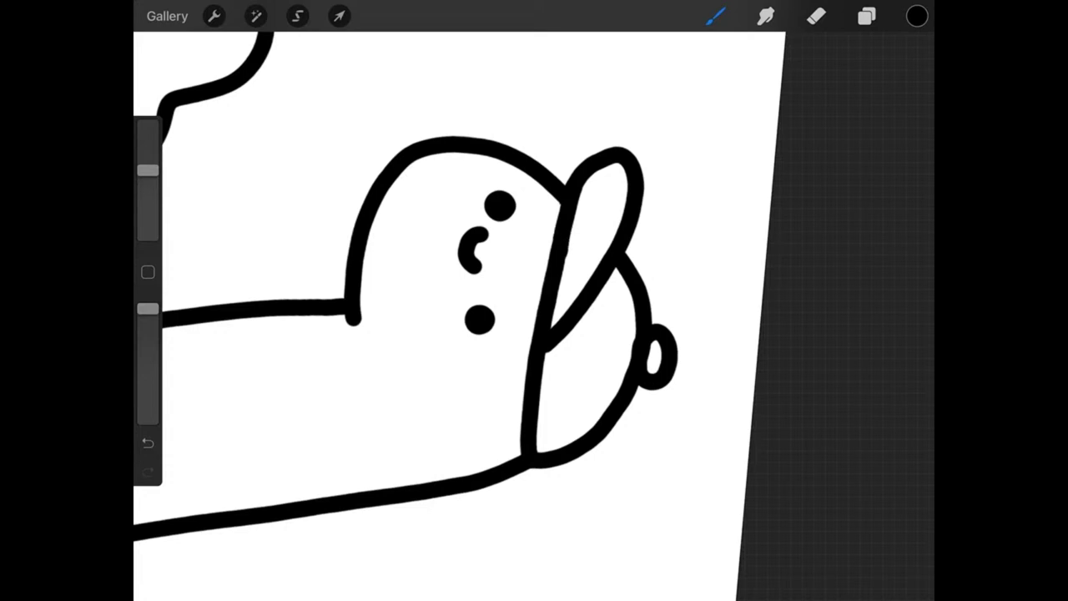
# - Add spikes along the back of the dinosaur's head and down its back
pyautogui.scroll(-5, 535, 334)
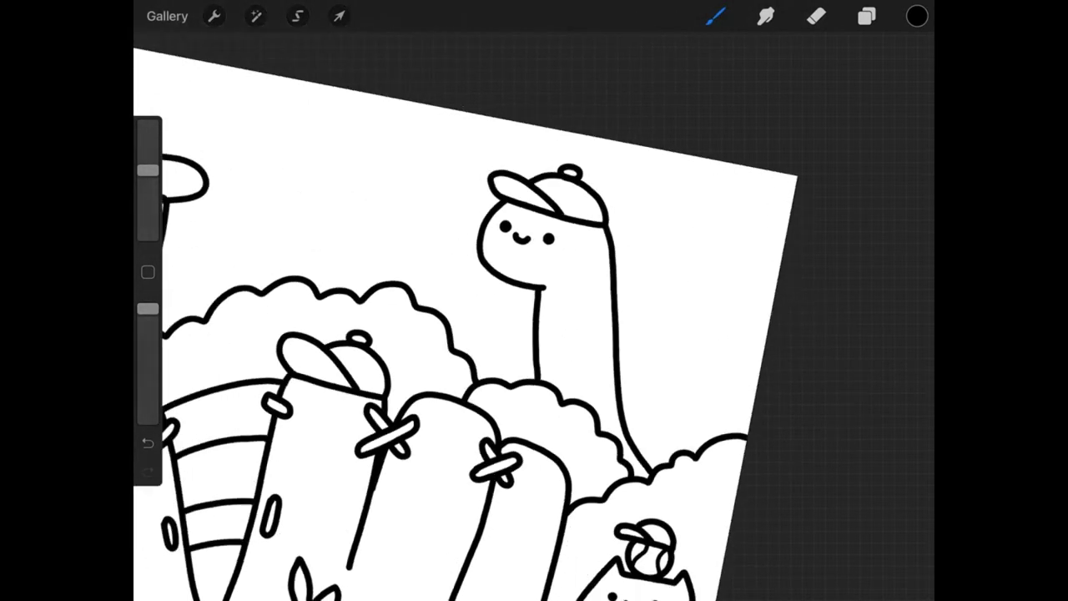
pyautogui.scroll(3, 454, 376)
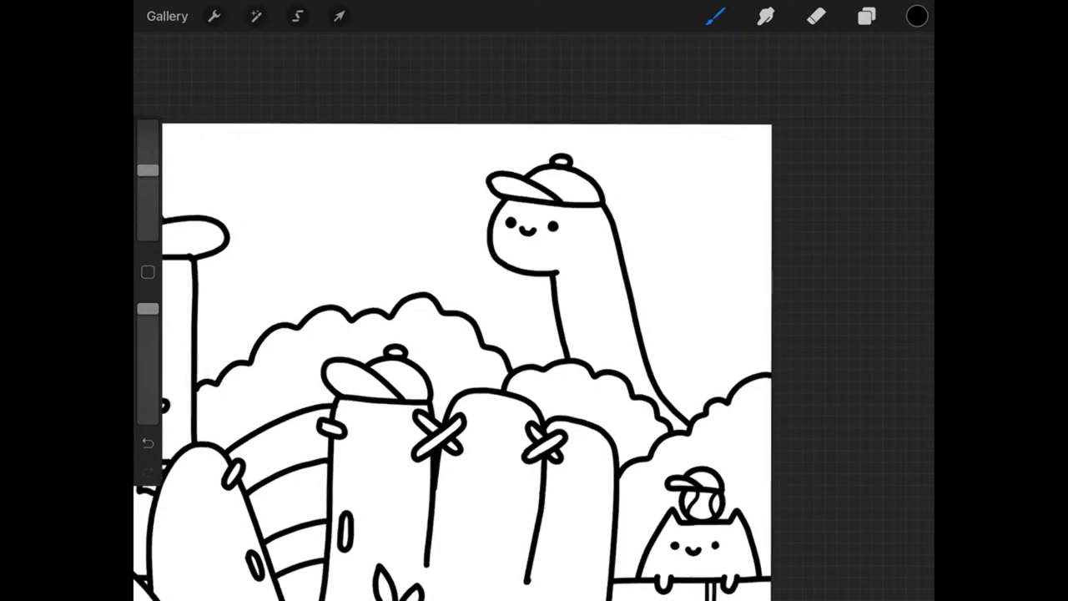
pyautogui.scroll(3, 701, 301)
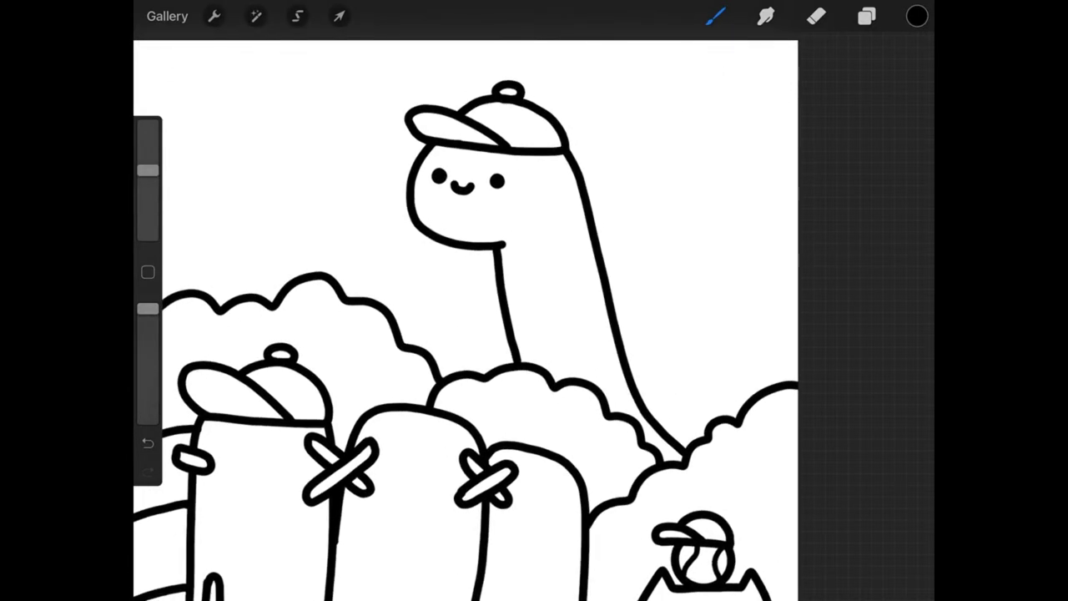
pyautogui.moveTo(573, 153)
pyautogui.mouseDown()
pyautogui.moveTo(599, 157)
pyautogui.moveTo(586, 188)
pyautogui.moveTo(616, 227)
pyautogui.moveTo(601, 247)
pyautogui.moveTo(631, 282)
pyautogui.moveTo(618, 315)
pyautogui.mouseUp()
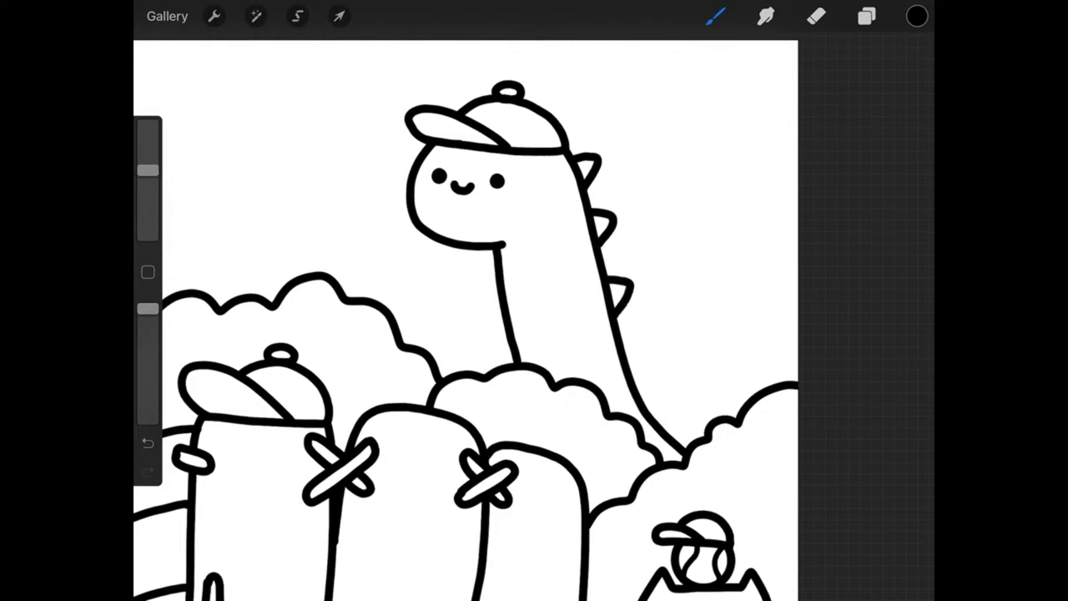
pyautogui.moveTo(626, 354)
pyautogui.mouseDown()
pyautogui.moveTo(659, 360)
pyautogui.moveTo(643, 392)
pyautogui.moveTo(699, 415)
pyautogui.moveTo(697, 439)
pyautogui.mouseUp()
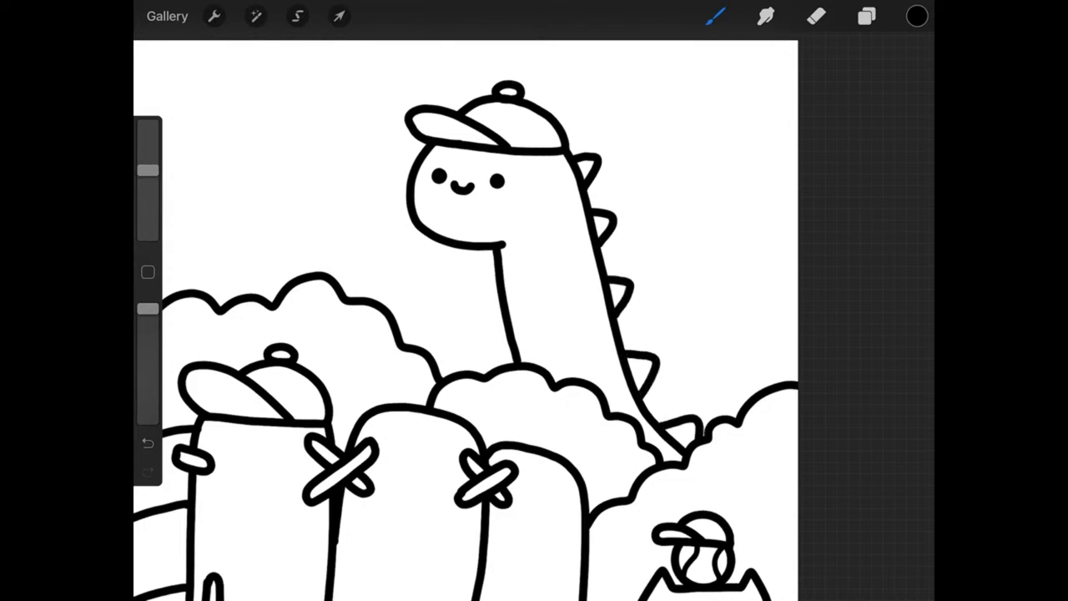
# - Draw a puffy cloud beside the dinosaur with two dot eyes and a smile
pyautogui.moveTo(640, 249); pyautogui.dragTo(798, 243)
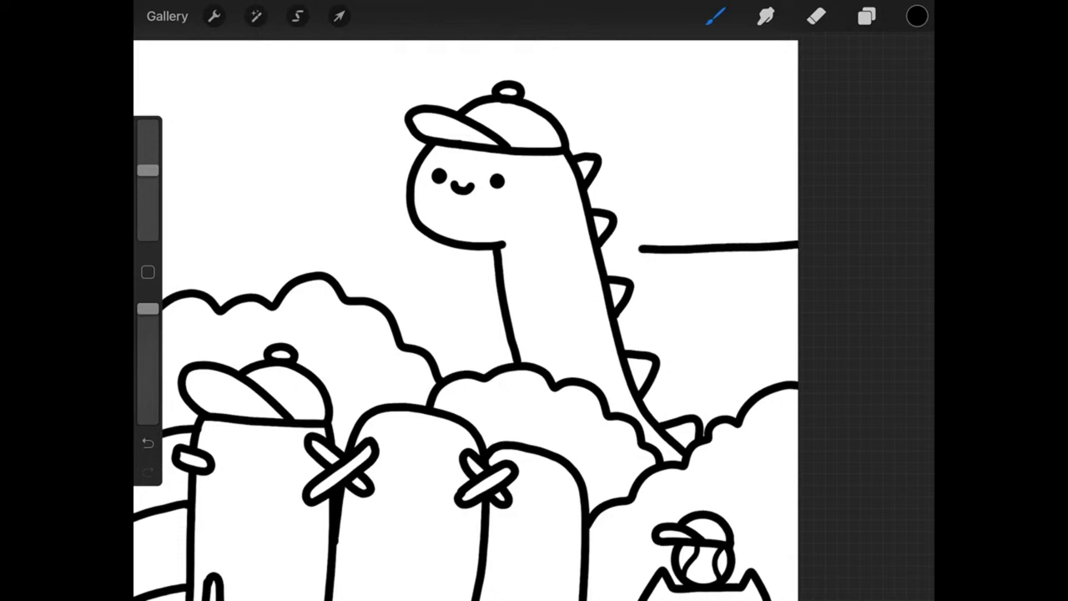
pyautogui.moveTo(641, 248)
pyautogui.mouseDown()
pyautogui.moveTo(632, 241)
pyautogui.moveTo(661, 177)
pyautogui.moveTo(733, 100)
pyautogui.moveTo(798, 91)
pyautogui.mouseUp()
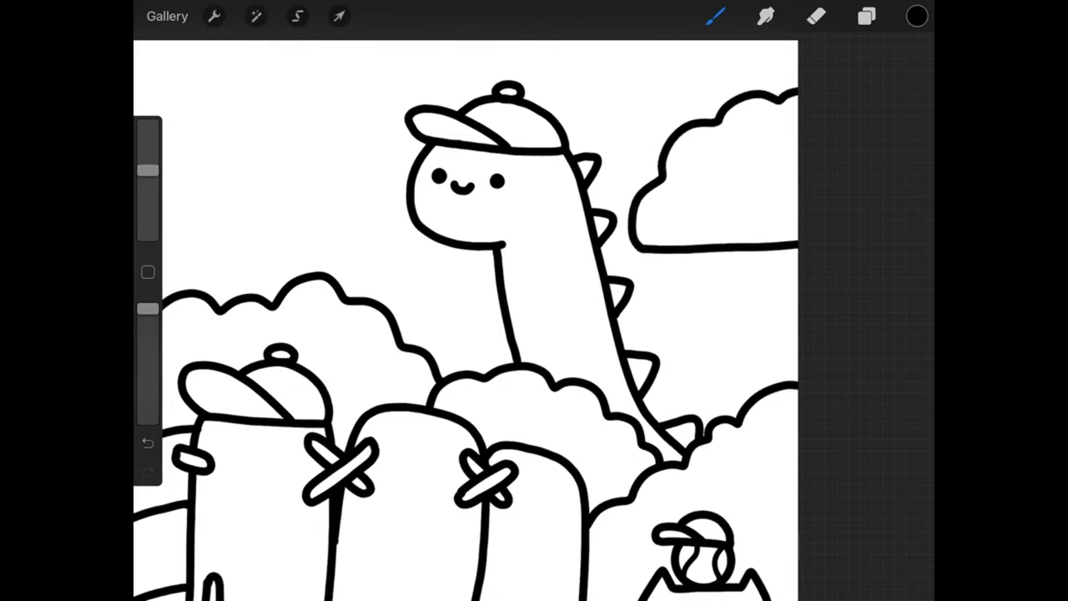
pyautogui.moveTo(683, 192); pyautogui.dragTo(687, 196)
pyautogui.moveTo(760, 189)
pyautogui.mouseDown()
pyautogui.moveTo(722, 204)
pyautogui.moveTo(735, 195)
pyautogui.mouseUp()
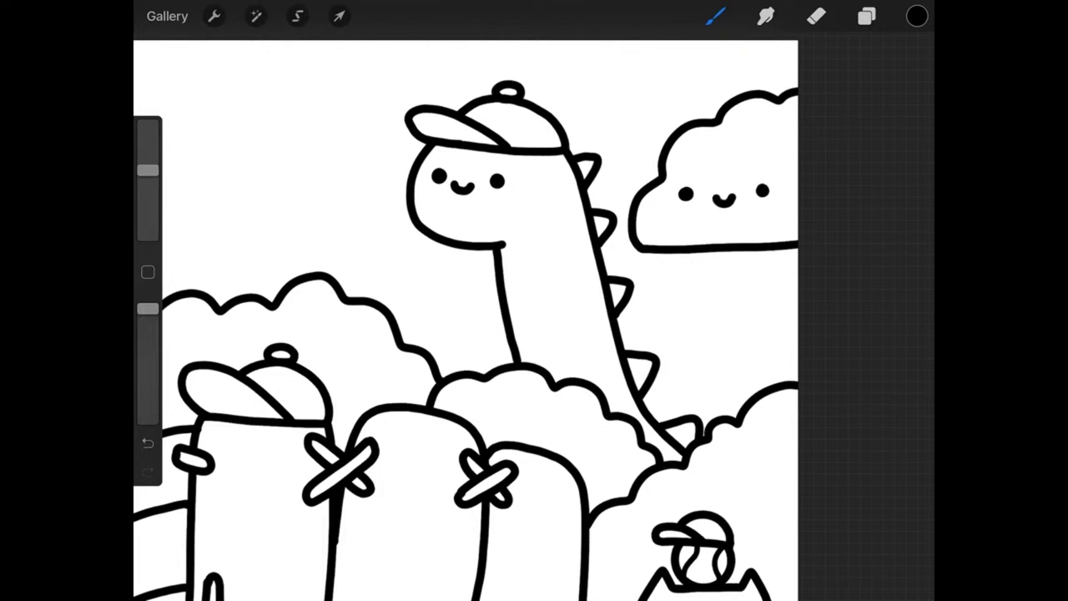
pyautogui.click(867, 16)
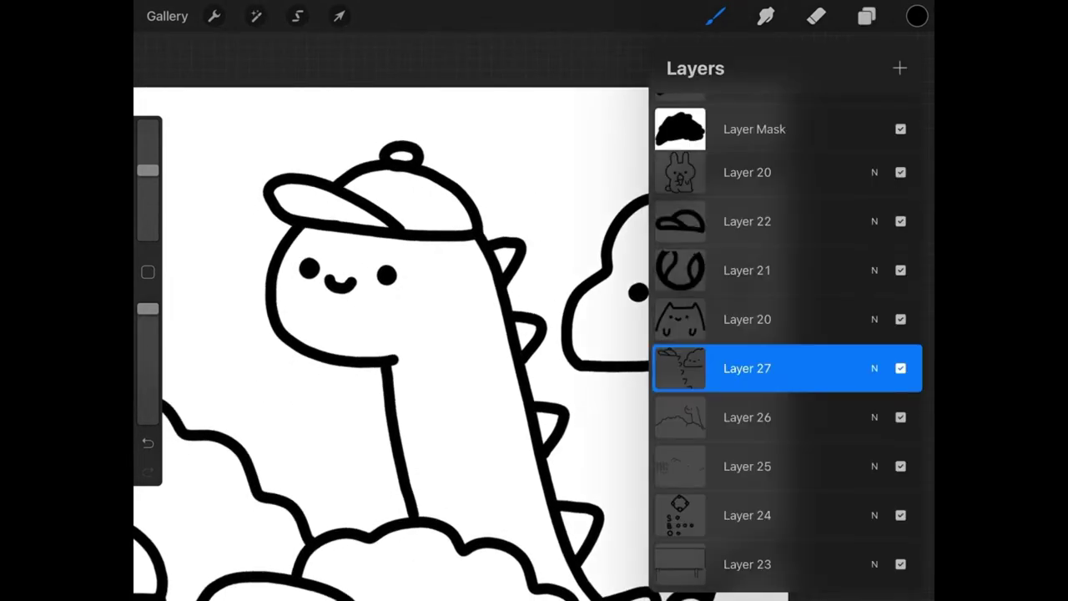
pyautogui.click(867, 15)
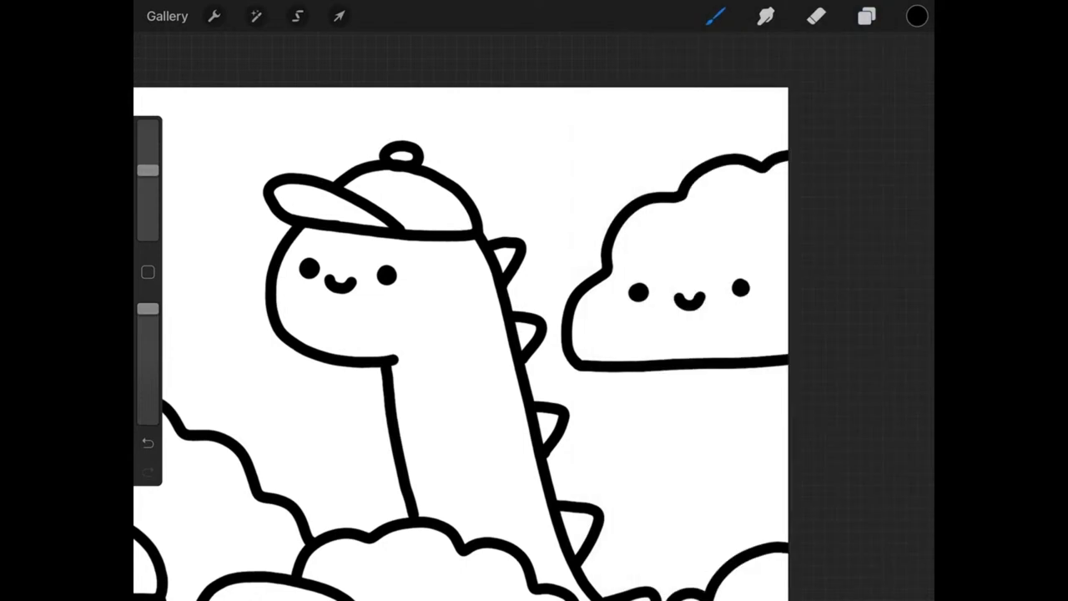
# - Draw a cap with a top knob on the smiling cloud, erasing the crossing lines inside it
pyautogui.moveTo(673, 191)
pyautogui.mouseDown()
pyautogui.moveTo(749, 179)
pyautogui.moveTo(761, 143)
pyautogui.moveTo(705, 133)
pyautogui.moveTo(684, 155)
pyautogui.moveTo(718, 180)
pyautogui.moveTo(651, 155)
pyautogui.moveTo(673, 192)
pyautogui.mouseUp()
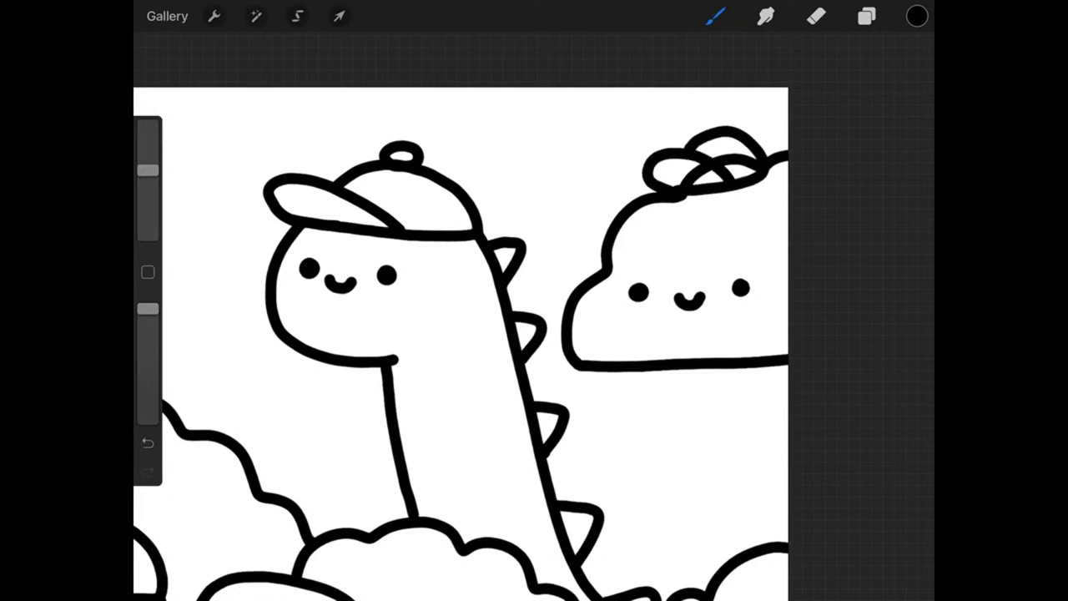
pyautogui.moveTo(701, 134)
pyautogui.mouseDown()
pyautogui.moveTo(695, 123)
pyautogui.moveTo(719, 127)
pyautogui.mouseUp()
pyautogui.click(868, 15)
pyautogui.click(752, 417)
pyautogui.click(816, 15)
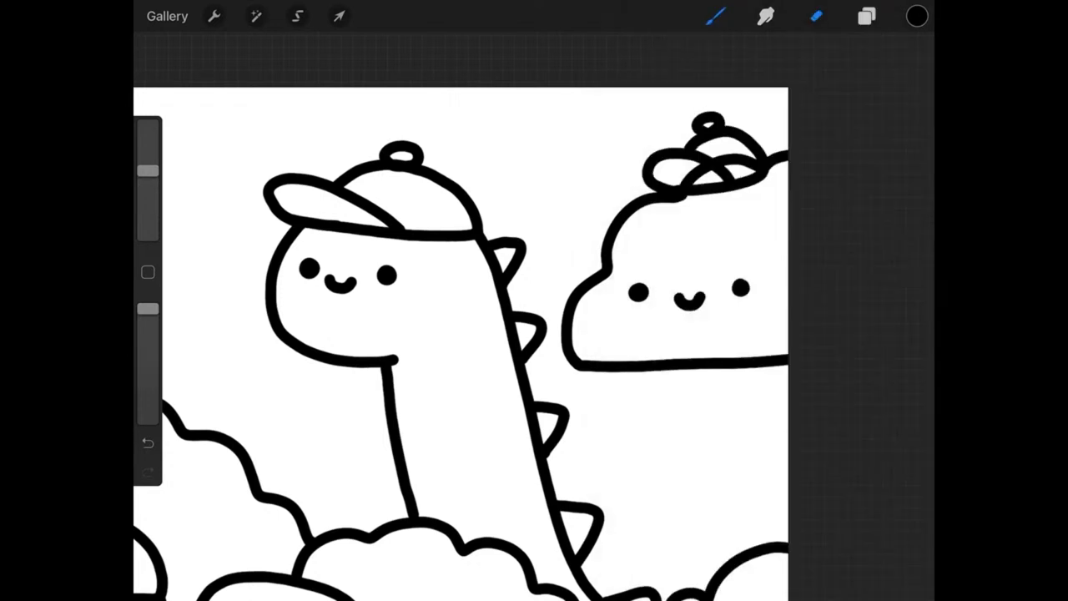
pyautogui.click(816, 16)
pyautogui.moveTo(681, 167)
pyautogui.mouseDown()
pyautogui.moveTo(711, 184)
pyautogui.moveTo(700, 185)
pyautogui.moveTo(736, 160)
pyautogui.moveTo(756, 165)
pyautogui.mouseUp()
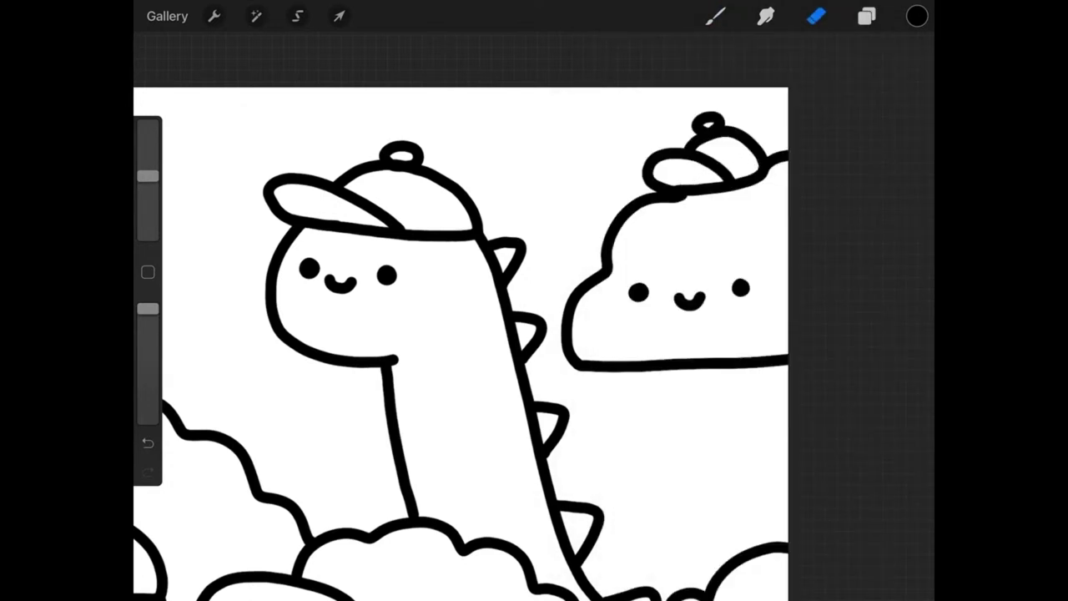
pyautogui.click(715, 16)
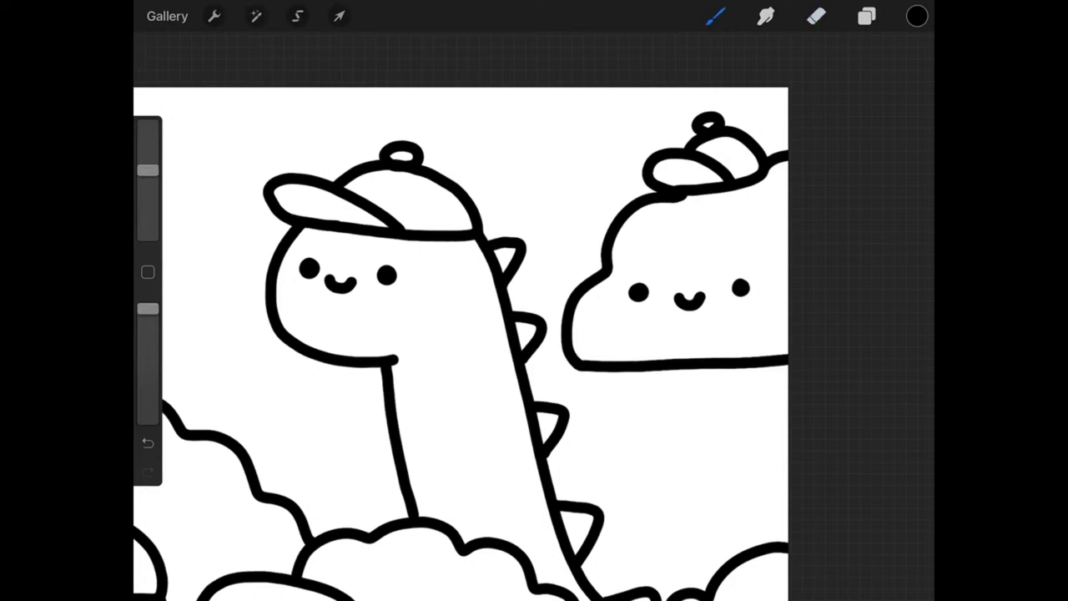
pyautogui.scroll(-3, 476, 393)
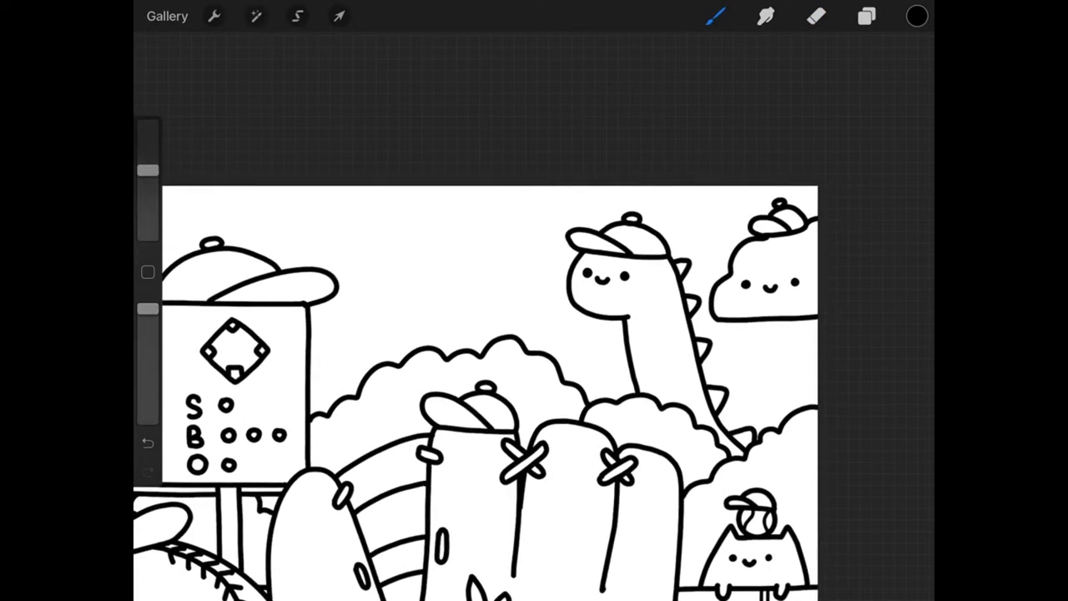
# - Draw a bumpy bush outline beneath the cap-wearing cloud
pyautogui.scroll(1, 476, 375)
pyautogui.scroll(1, 476, 376)
pyautogui.scroll(1, 476, 376)
pyautogui.scroll(1, 476, 376)
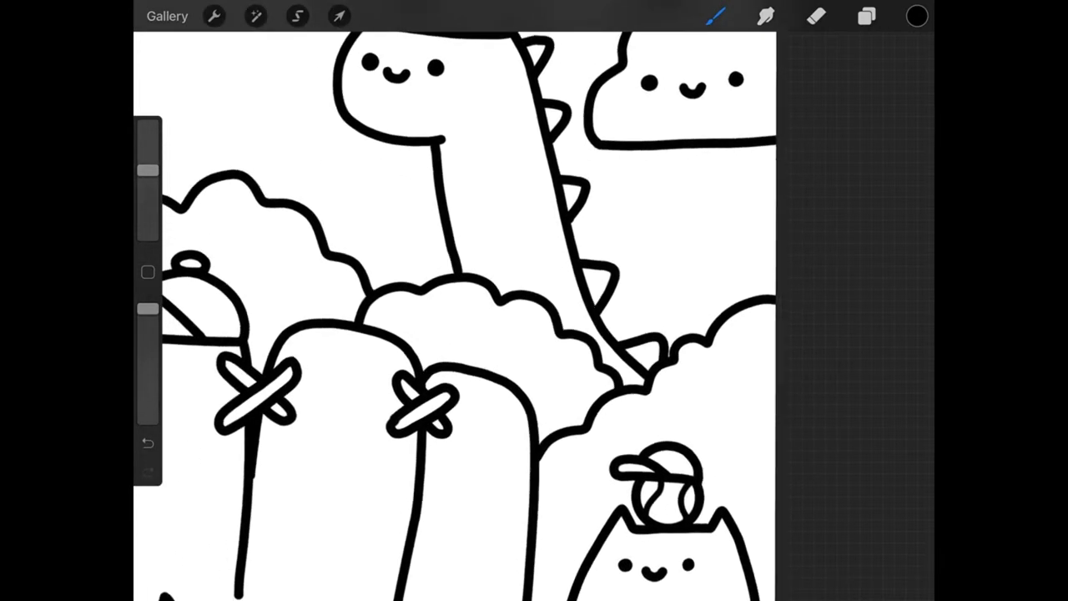
pyautogui.moveTo(594, 260); pyautogui.dragTo(708, 150)
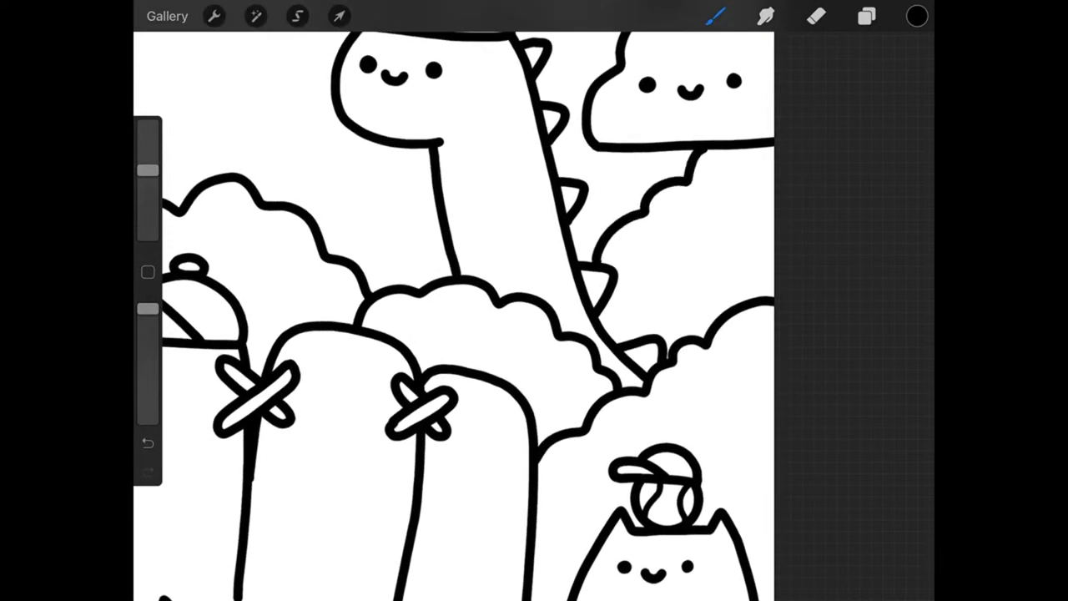
# - Straighten the view and draw a cloud outline above the scoreboard's left end
pyautogui.moveTo(501, 334); pyautogui.dragTo(532, 344)
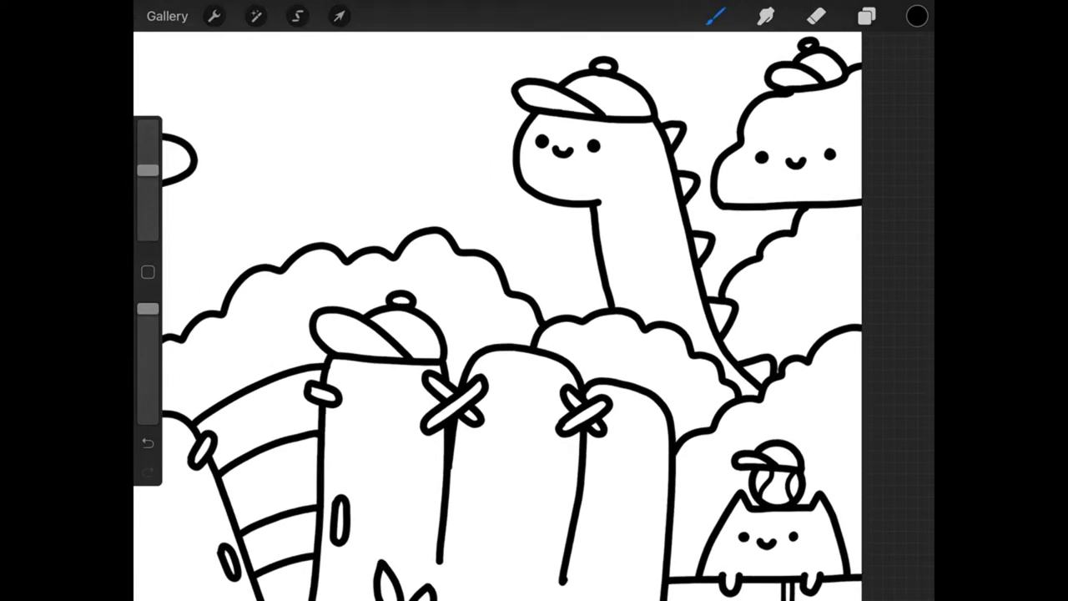
pyautogui.moveTo(534, 300); pyautogui.dragTo(756, 349)
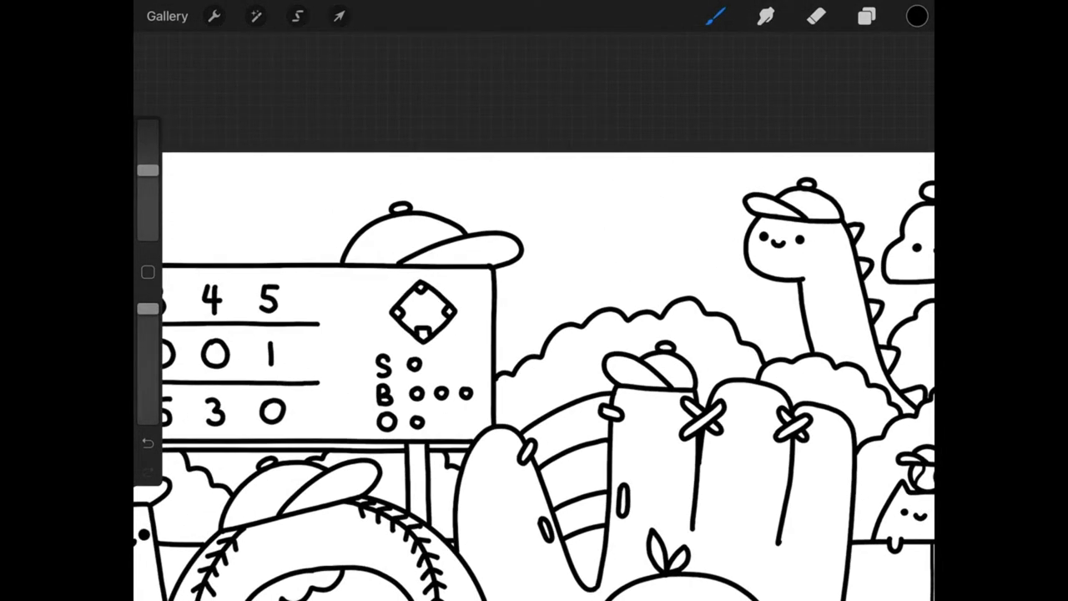
pyautogui.moveTo(212, 301)
pyautogui.mouseDown()
pyautogui.moveTo(453, 251)
pyautogui.moveTo(489, 258)
pyautogui.moveTo(453, 300)
pyautogui.moveTo(461, 297)
pyautogui.mouseUp()
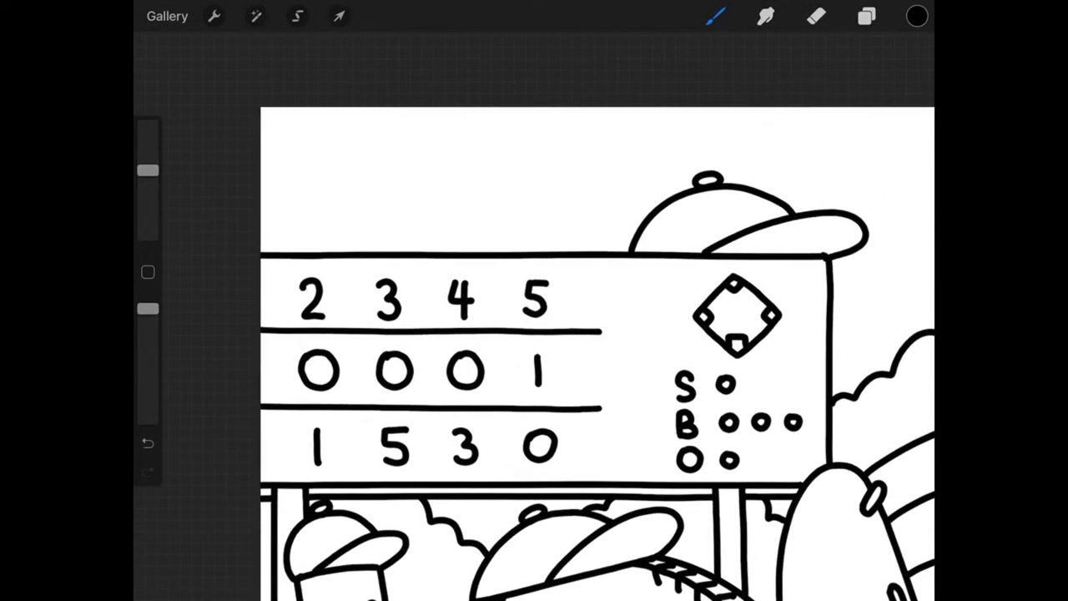
pyautogui.moveTo(262, 125)
pyautogui.mouseDown()
pyautogui.moveTo(342, 160)
pyautogui.moveTo(359, 199)
pyautogui.moveTo(445, 251)
pyautogui.mouseUp()
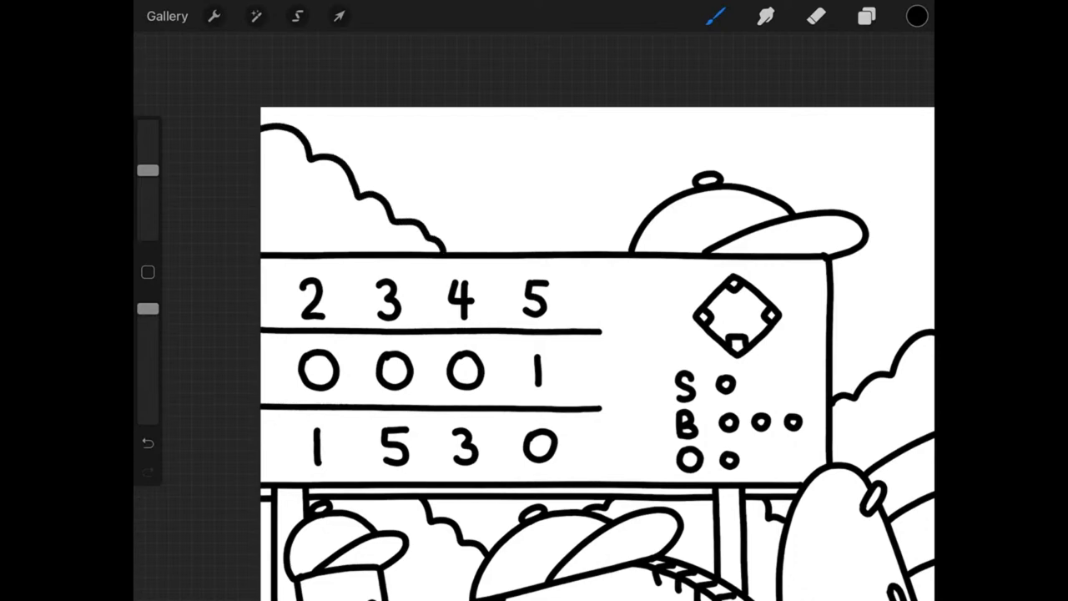
pyautogui.moveTo(535, 298)
pyautogui.mouseDown()
pyautogui.moveTo(563, 295)
pyautogui.moveTo(341, 222)
pyautogui.moveTo(257, 265)
pyautogui.mouseUp()
pyautogui.moveTo(534, 334); pyautogui.dragTo(729, 271)
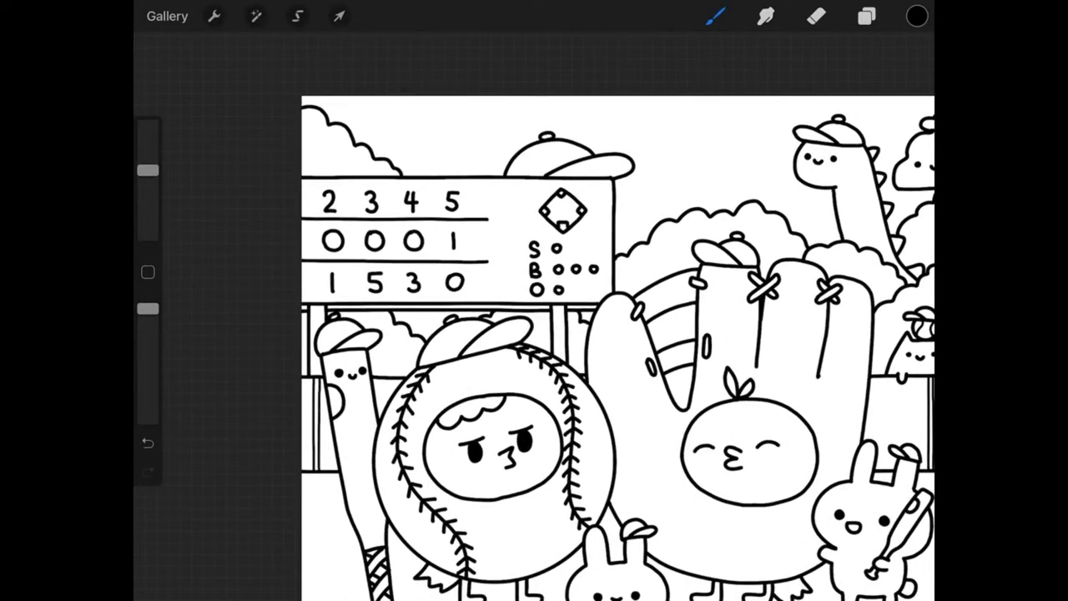
# - Draw the tower's rectangular outline with a cap brim and a knob on top
pyautogui.scroll(5, 835, 154)
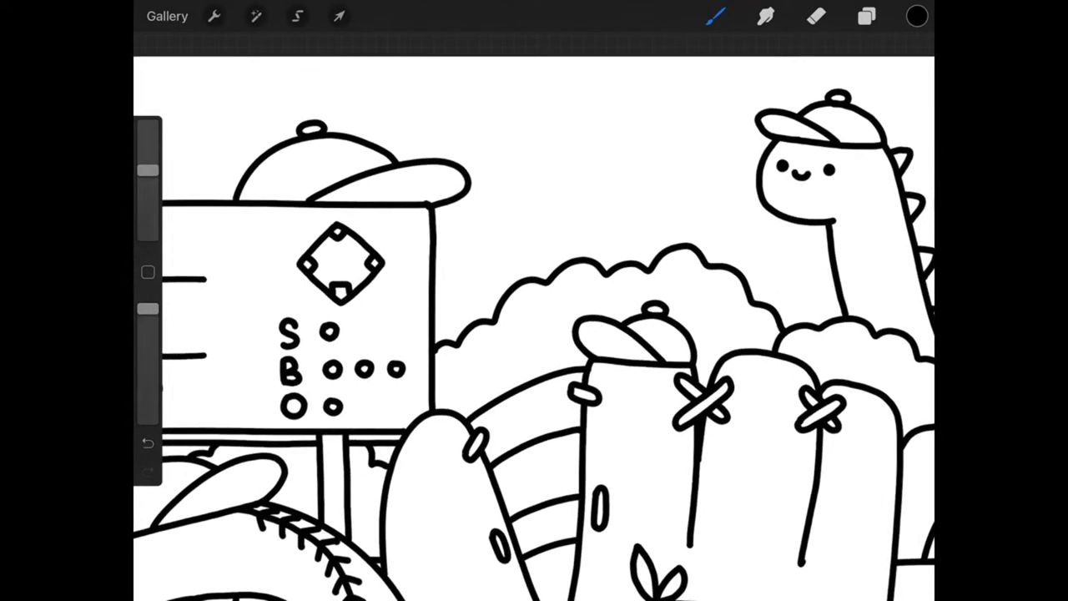
pyautogui.moveTo(519, 142); pyautogui.dragTo(520, 280)
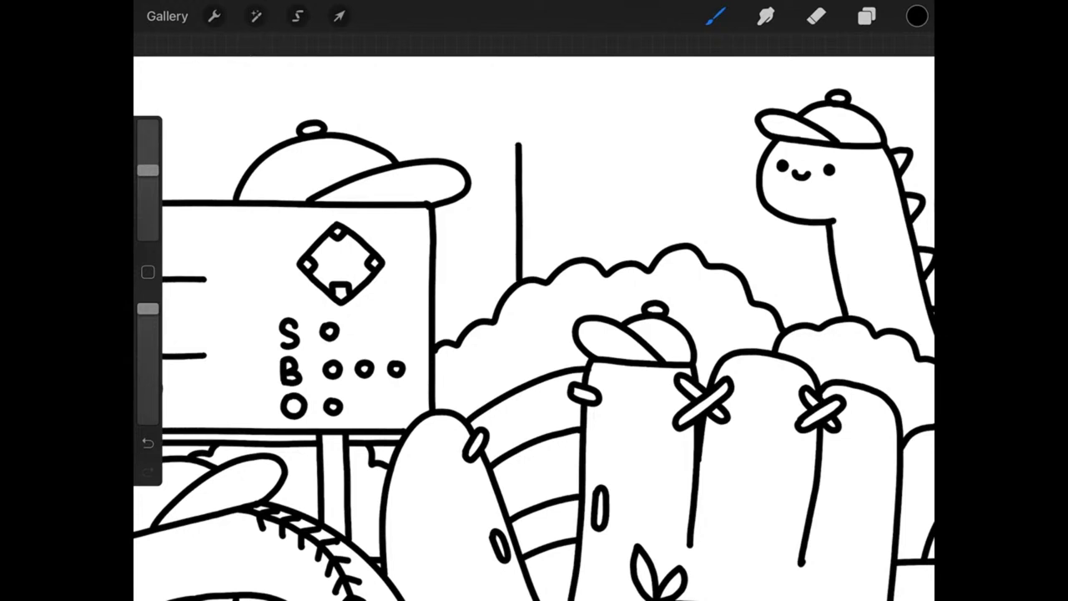
pyautogui.scroll(3, 519, 334)
pyautogui.moveTo(519, 182)
pyautogui.mouseDown()
pyautogui.moveTo(630, 179)
pyautogui.moveTo(642, 354)
pyautogui.mouseUp()
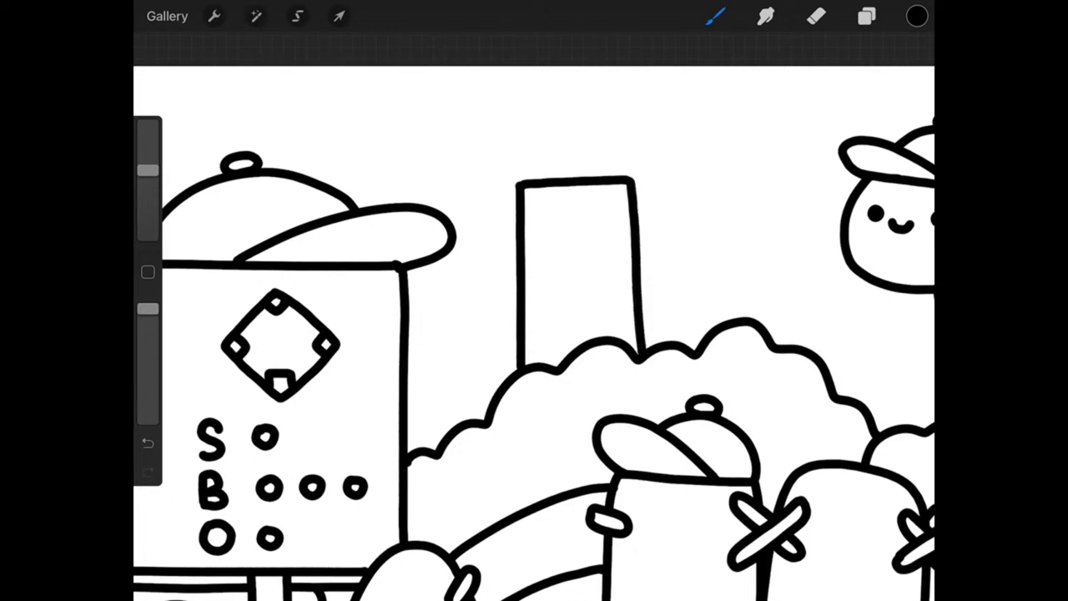
pyautogui.moveTo(542, 179)
pyautogui.mouseDown()
pyautogui.moveTo(633, 147)
pyautogui.moveTo(657, 170)
pyautogui.mouseUp()
pyautogui.click(148, 443)
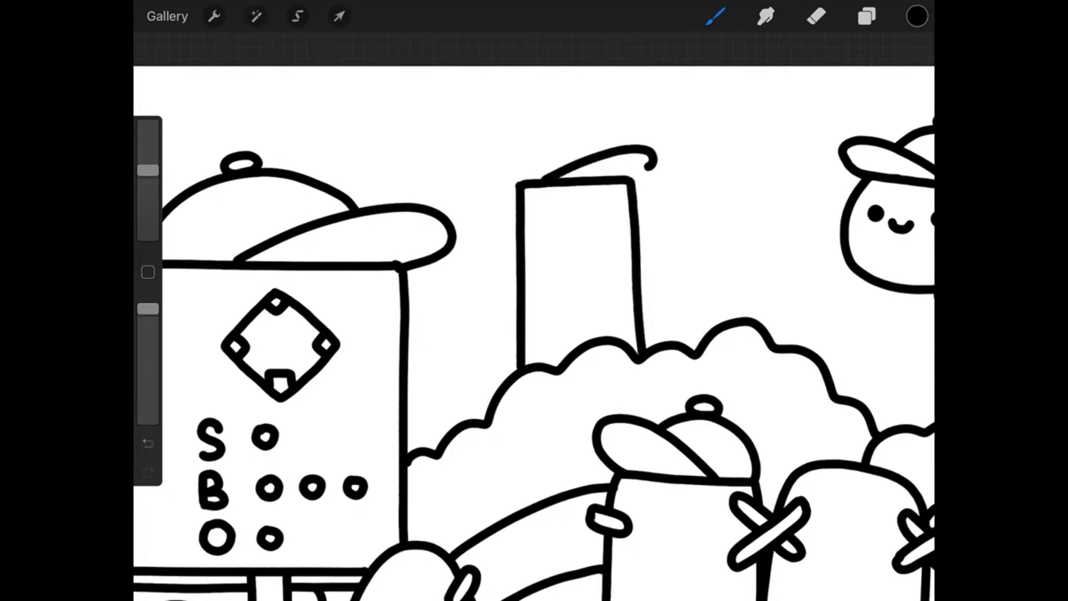
pyautogui.moveTo(518, 183)
pyautogui.mouseDown()
pyautogui.moveTo(509, 159)
pyautogui.moveTo(586, 178)
pyautogui.moveTo(564, 132)
pyautogui.moveTo(614, 143)
pyautogui.moveTo(631, 177)
pyautogui.mouseUp()
pyautogui.moveTo(564, 131)
pyautogui.mouseDown()
pyautogui.moveTo(562, 121)
pyautogui.moveTo(585, 130)
pyautogui.mouseUp()
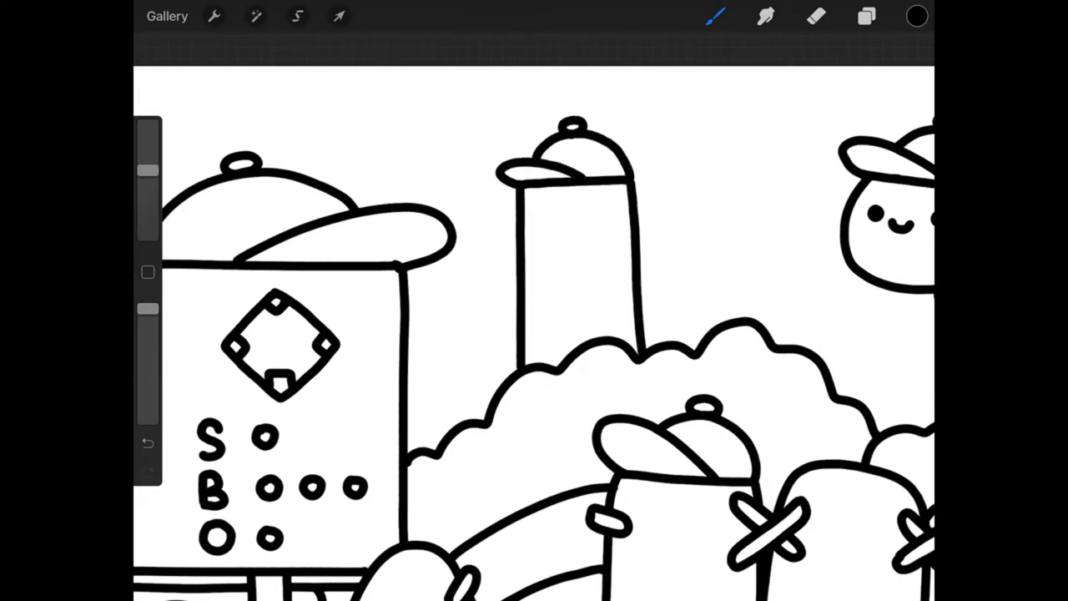
# - Add window dashes and two round eye dots to the tower, undoing an oversized dot
pyautogui.moveTo(541, 197); pyautogui.dragTo(544, 281)
pyautogui.moveTo(566, 195)
pyautogui.mouseDown()
pyautogui.moveTo(571, 276)
pyautogui.moveTo(593, 212)
pyautogui.moveTo(595, 275)
pyautogui.mouseUp()
pyautogui.moveTo(617, 190)
pyautogui.mouseDown()
pyautogui.moveTo(618, 275)
pyautogui.moveTo(565, 303)
pyautogui.mouseUp()
pyautogui.click(616, 228)
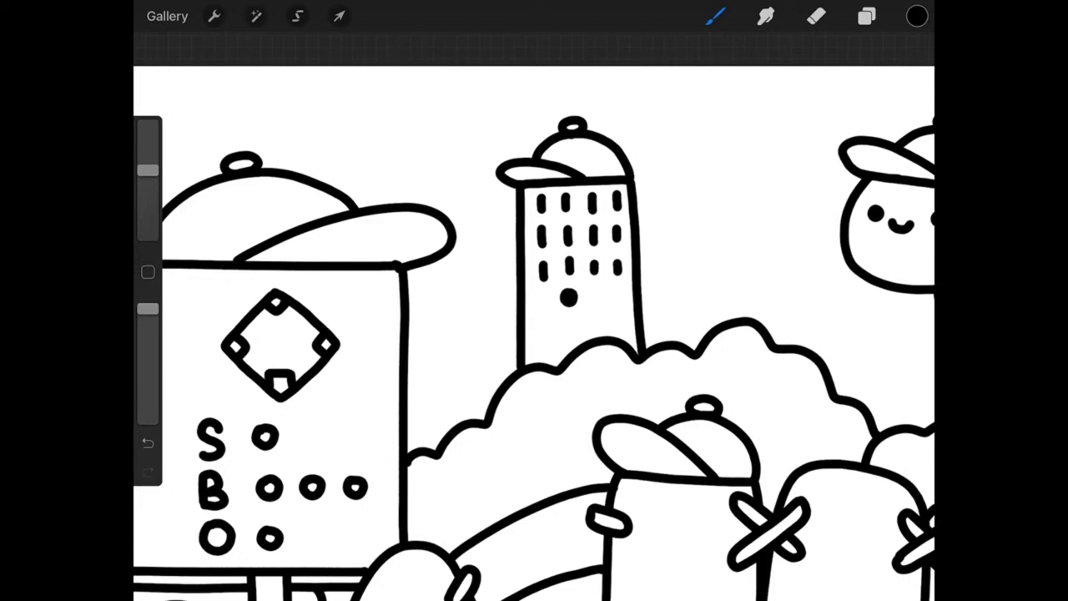
pyautogui.click(148, 443)
pyautogui.click(559, 302)
pyautogui.moveTo(561, 297)
pyautogui.mouseDown()
pyautogui.moveTo(612, 307)
pyautogui.moveTo(584, 314)
pyautogui.moveTo(597, 306)
pyautogui.mouseUp()
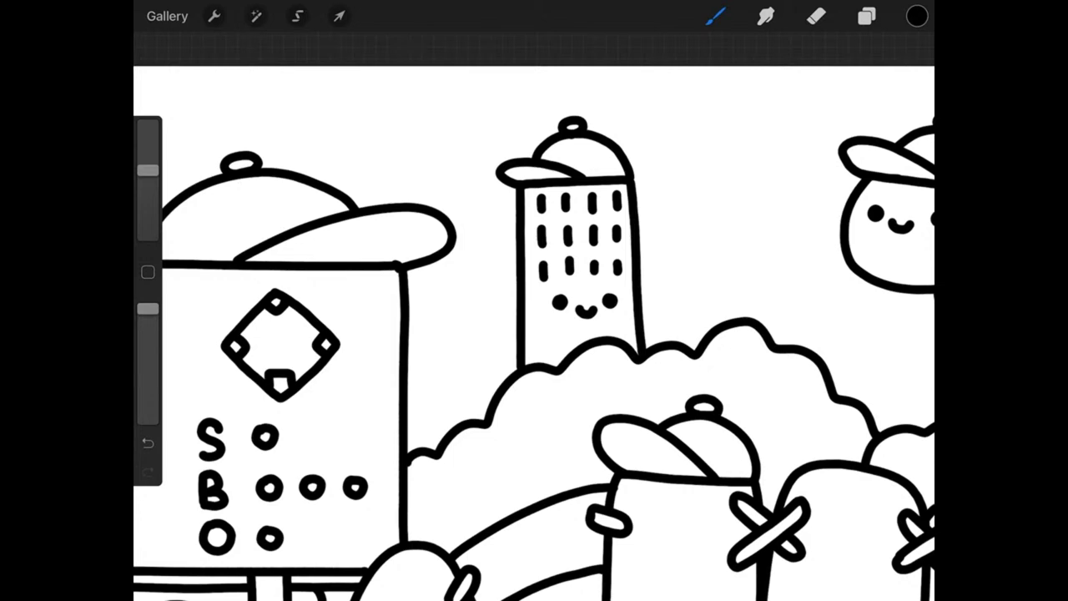
# - Draw scalloped cloud outlines on the left and right of the tower
pyautogui.scroll(-3, 534, 334)
pyautogui.scroll(3, 534, 334)
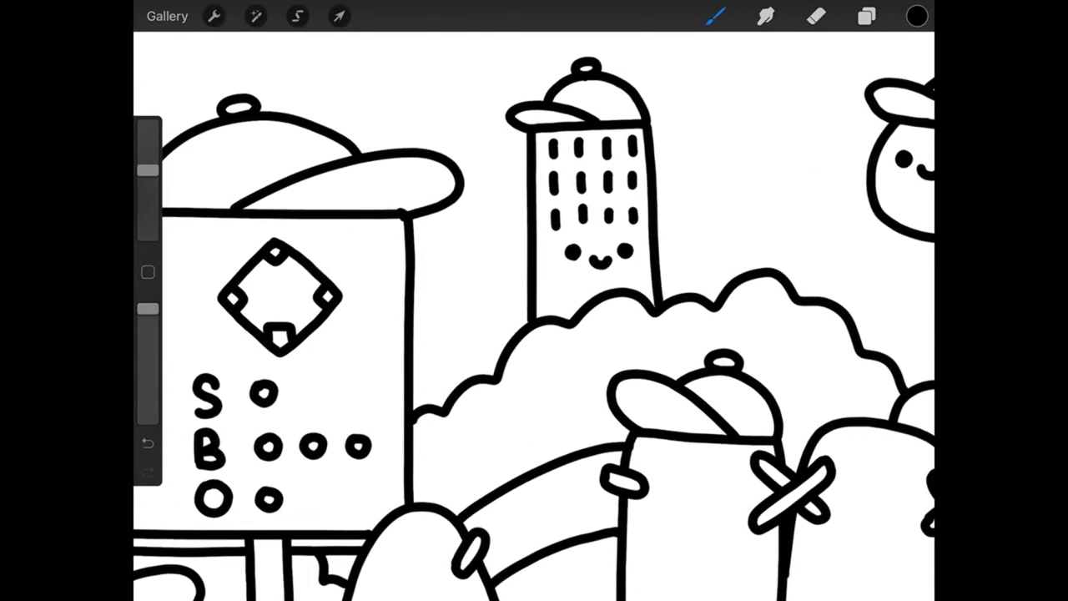
pyautogui.moveTo(416, 244)
pyautogui.mouseDown()
pyautogui.moveTo(472, 272)
pyautogui.moveTo(517, 264)
pyautogui.moveTo(527, 242)
pyautogui.mouseUp()
pyautogui.moveTo(660, 219)
pyautogui.mouseDown()
pyautogui.moveTo(764, 183)
pyautogui.moveTo(863, 184)
pyautogui.mouseUp()
# - Add a cloud bump beside the dinosaur's back
pyautogui.scroll(-2, 534, 334)
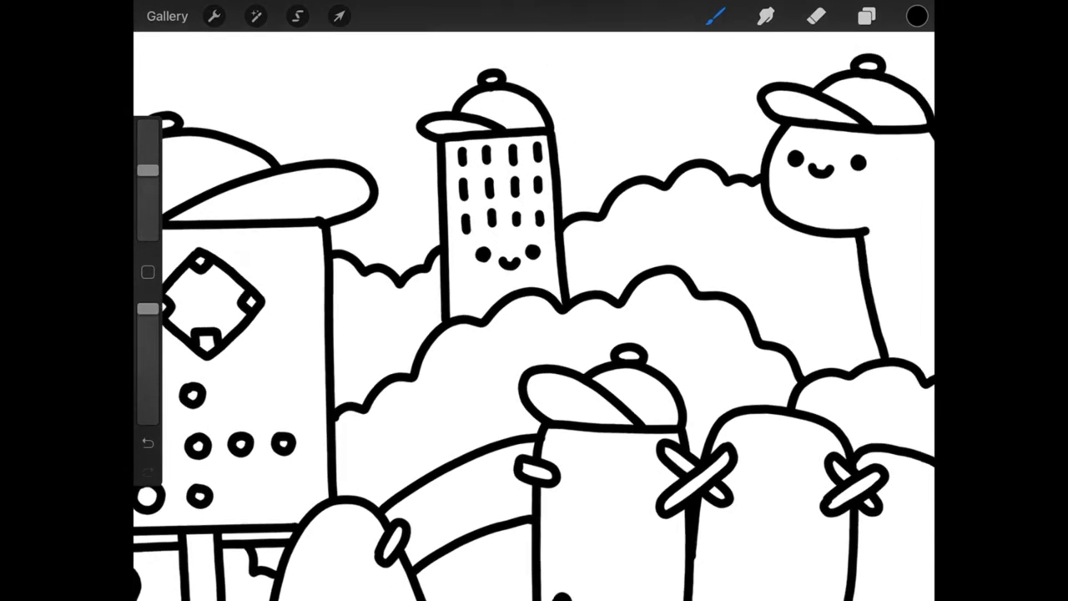
pyautogui.scroll(-2, 534, 334)
pyautogui.scroll(-1, 534, 334)
pyautogui.scroll(3, 501, 334)
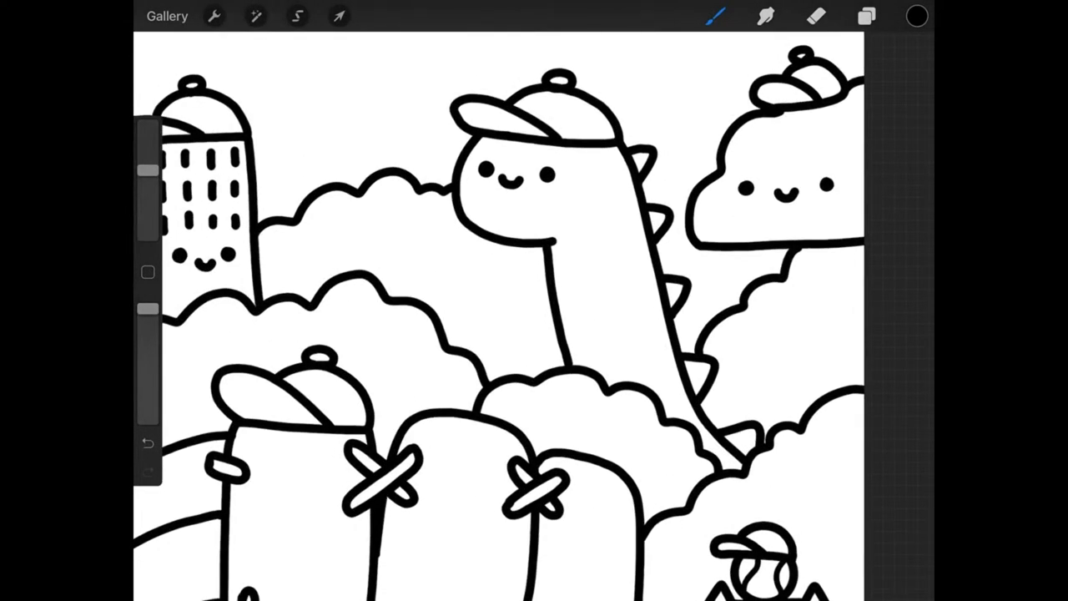
pyautogui.moveTo(647, 198); pyautogui.dragTo(695, 183)
# - Draw a small closed roof shape behind the tower
pyautogui.scroll(-3, 501, 334)
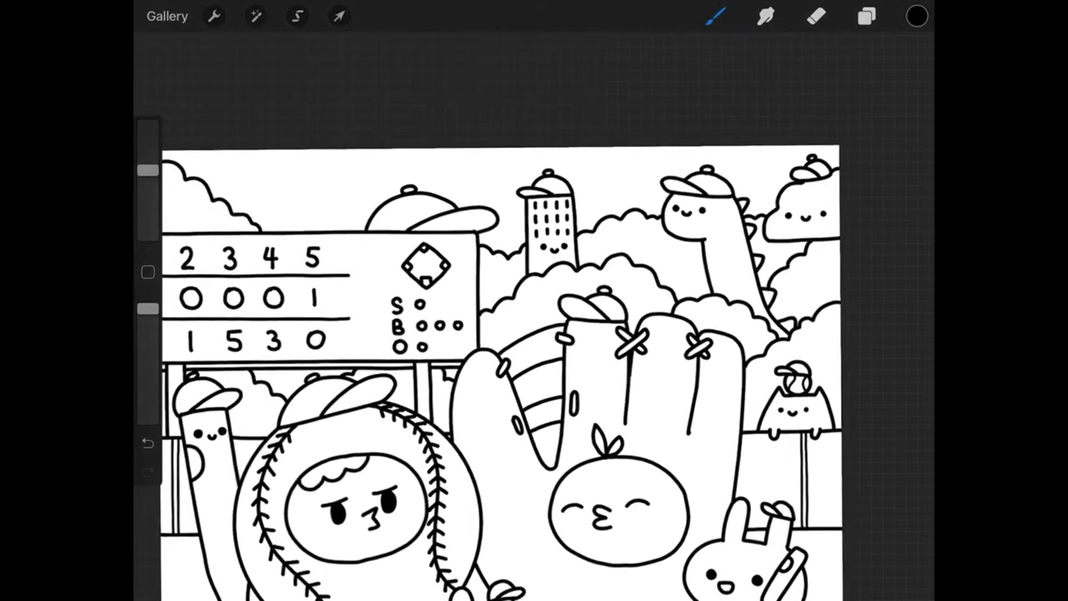
pyautogui.scroll(-1, 501, 334)
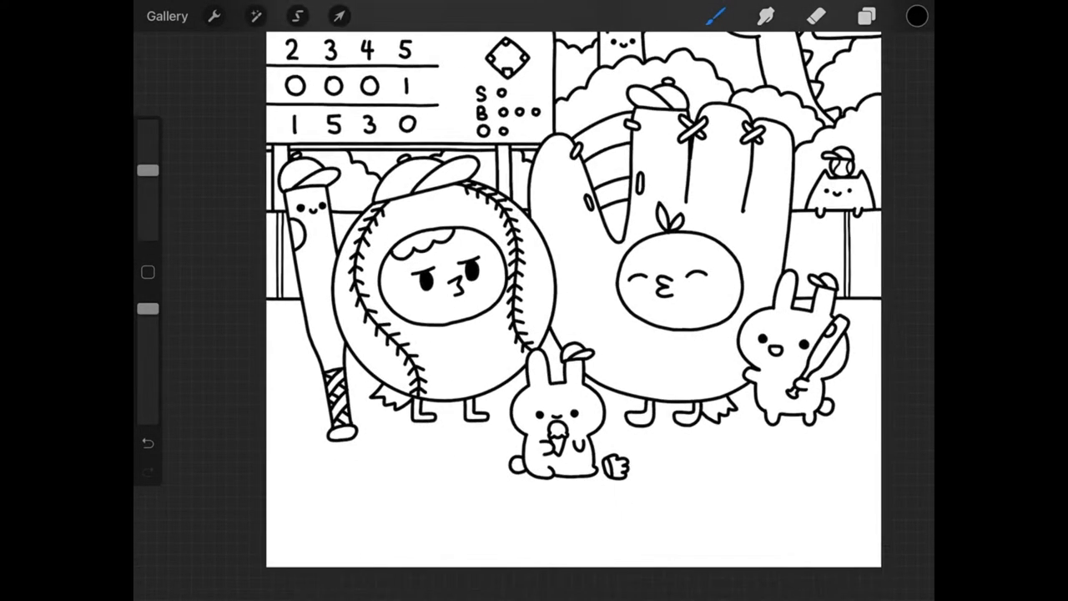
pyautogui.scroll(2, 535, 317)
pyautogui.scroll(2, 584, 209)
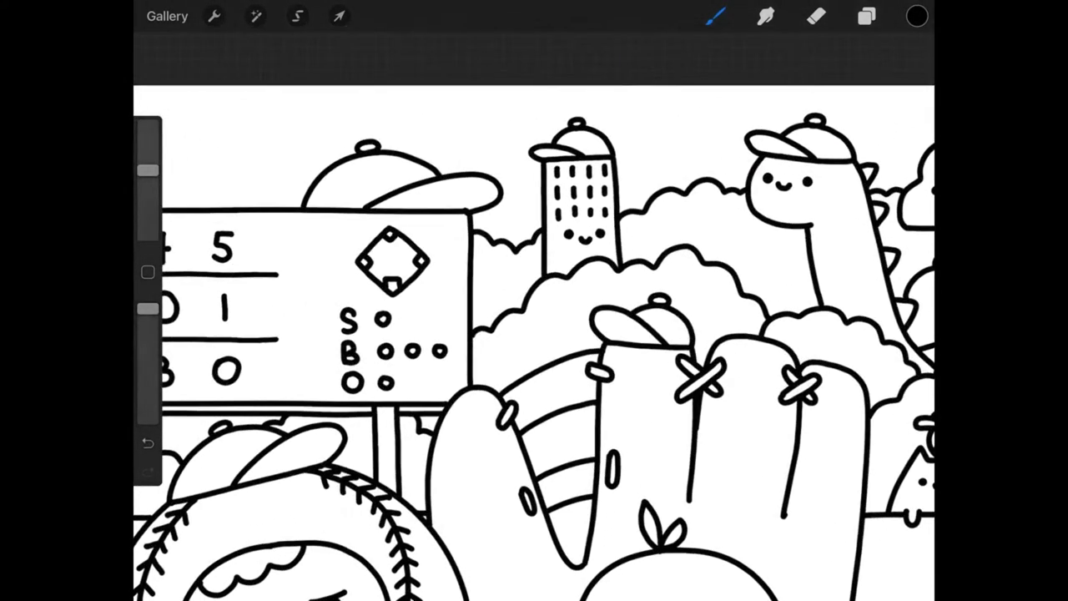
pyautogui.scroll(2, 584, 209)
pyautogui.moveTo(546, 264)
pyautogui.mouseDown()
pyautogui.moveTo(576, 225)
pyautogui.moveTo(614, 257)
pyautogui.moveTo(619, 277)
pyautogui.mouseUp()
pyautogui.moveTo(544, 261); pyautogui.dragTo(613, 261)
# - Outline another building behind the bushes and add two stripes across the rectangular building
pyautogui.hscroll(3, 535, 317)
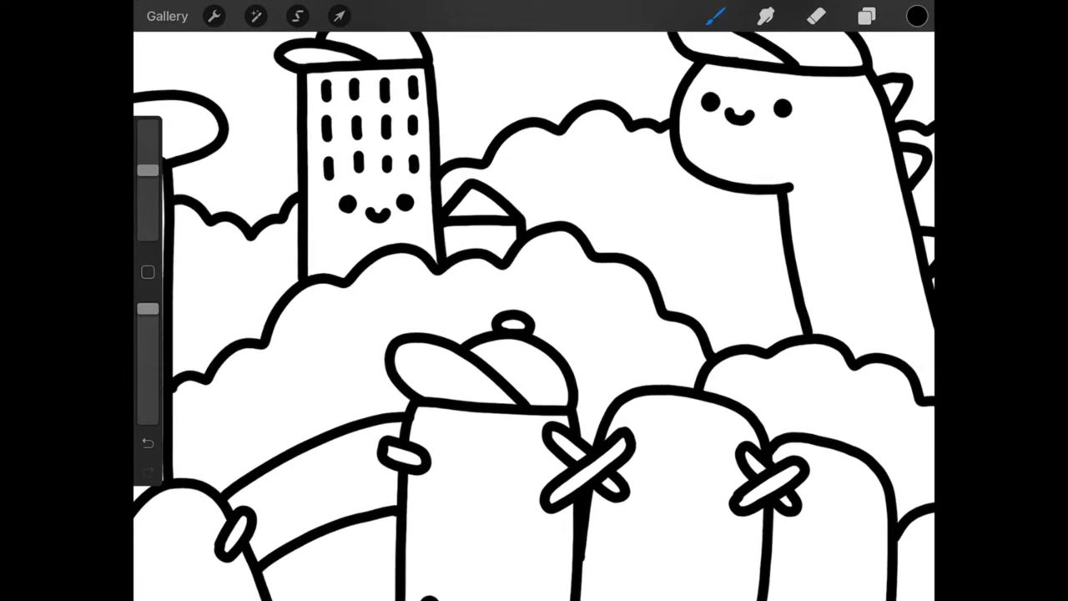
pyautogui.moveTo(630, 259)
pyautogui.mouseDown()
pyautogui.moveTo(630, 234)
pyautogui.moveTo(706, 221)
pyautogui.moveTo(711, 351)
pyautogui.mouseUp()
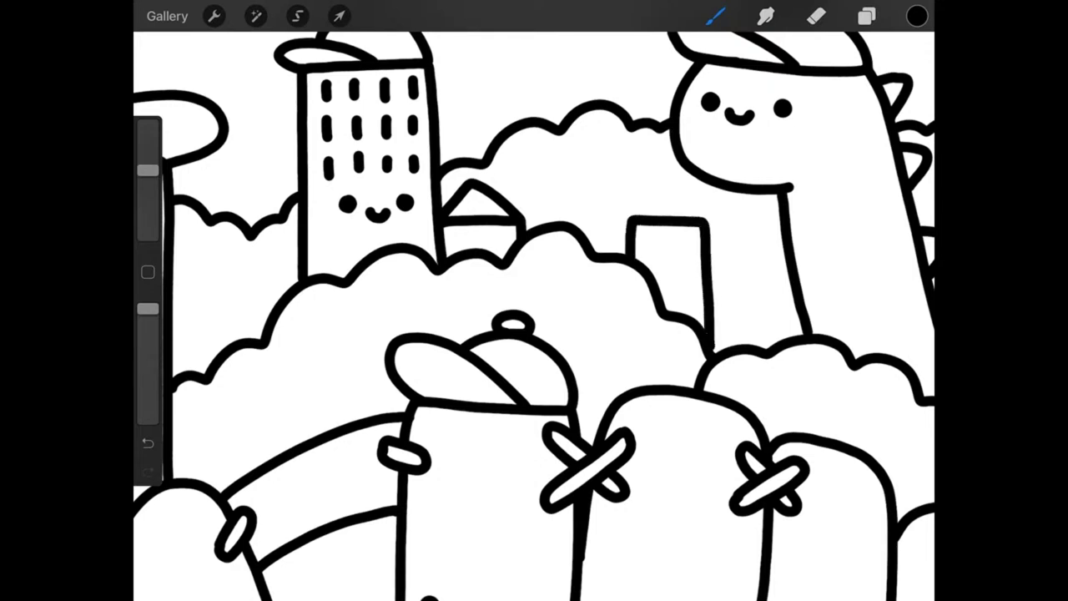
pyautogui.moveTo(636, 242); pyautogui.dragTo(701, 243)
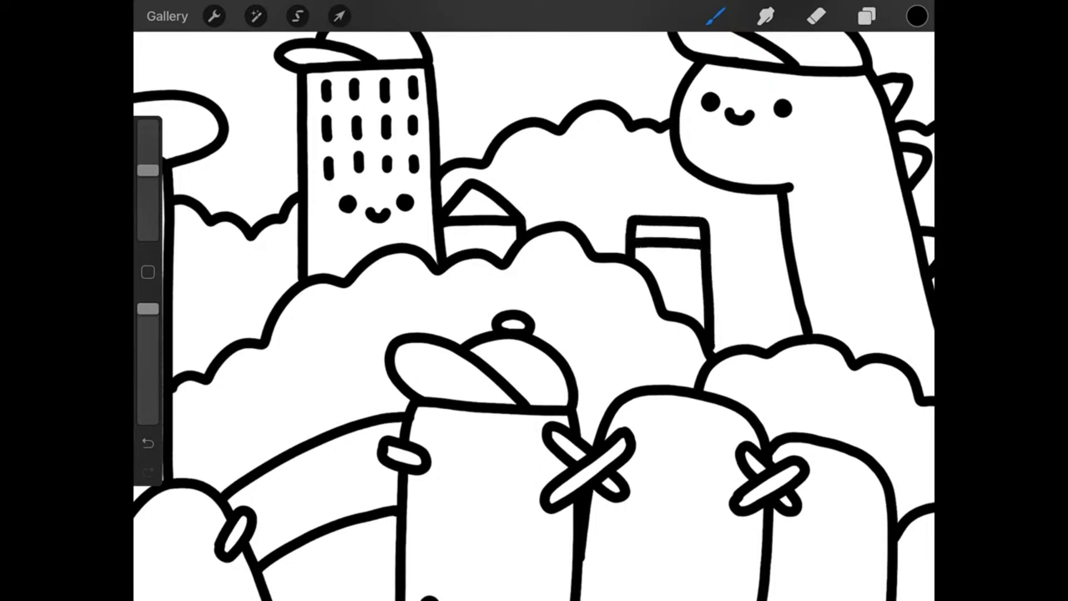
pyautogui.moveTo(642, 268)
pyautogui.mouseDown()
pyautogui.moveTo(703, 267)
pyautogui.moveTo(706, 312)
pyautogui.mouseUp()
# - Draw a new peaked-roof building with eye dots and three rows of window dots
pyautogui.scroll(-5, 534, 334)
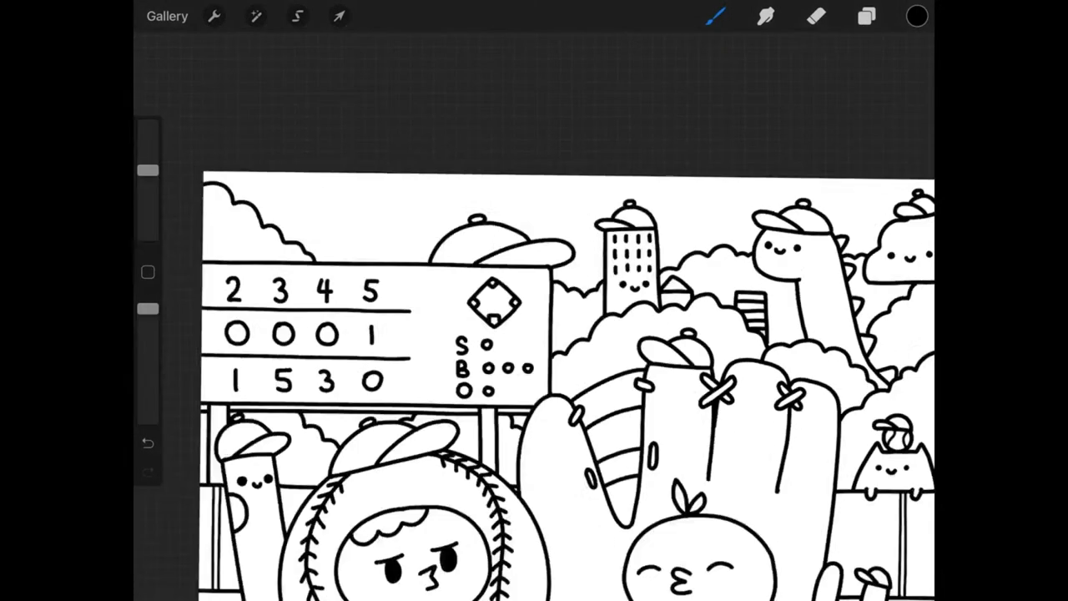
pyautogui.scroll(5, 835, 334)
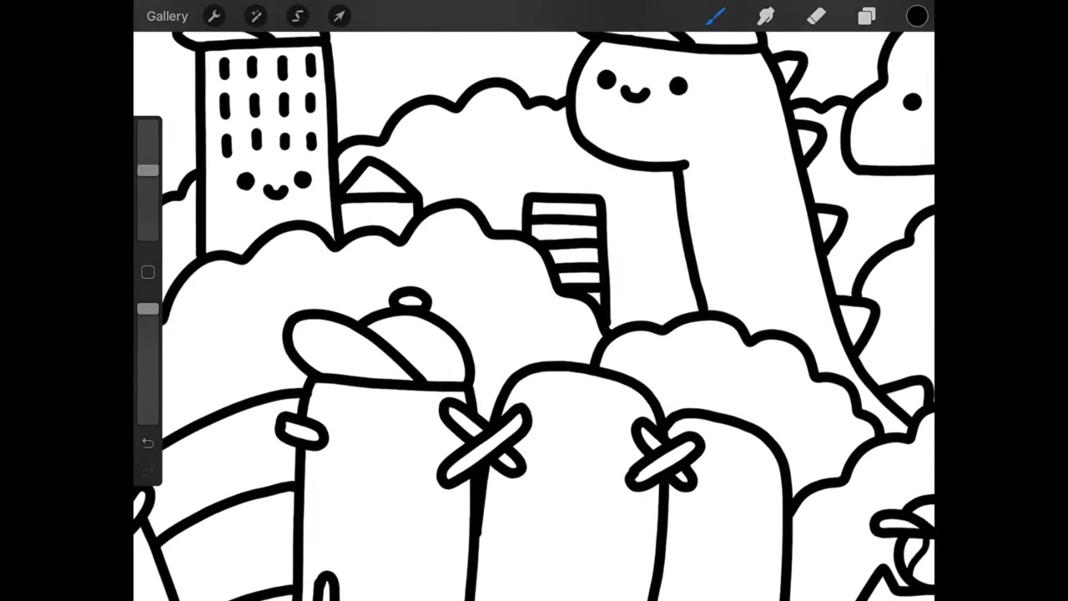
pyautogui.moveTo(608, 239)
pyautogui.mouseDown()
pyautogui.moveTo(648, 208)
pyautogui.moveTo(671, 243)
pyautogui.moveTo(671, 322)
pyautogui.mouseUp()
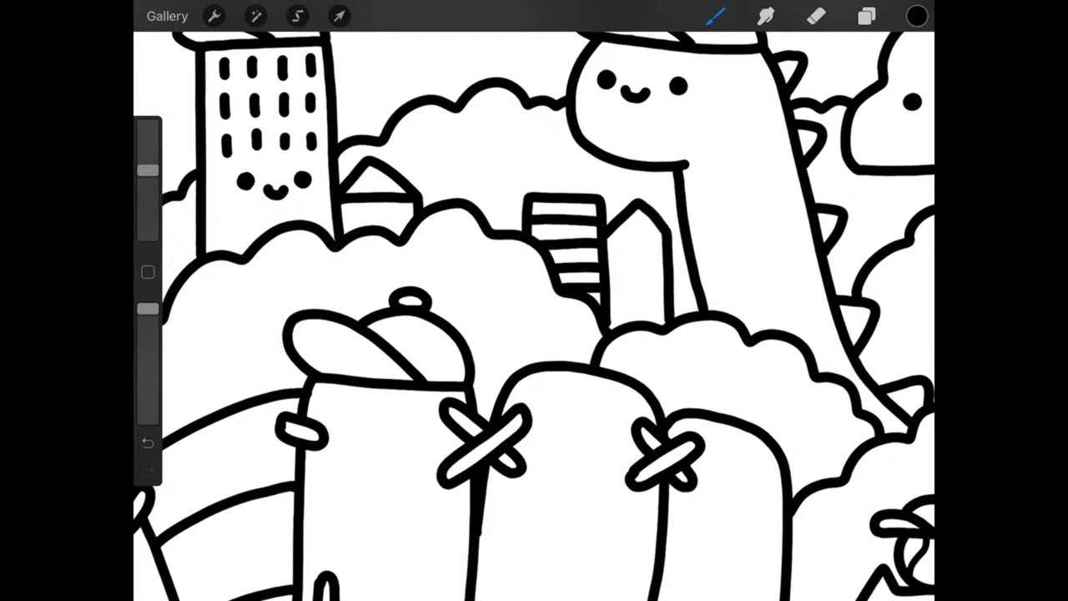
pyautogui.moveTo(607, 236); pyautogui.dragTo(663, 235)
pyautogui.click(620, 253)
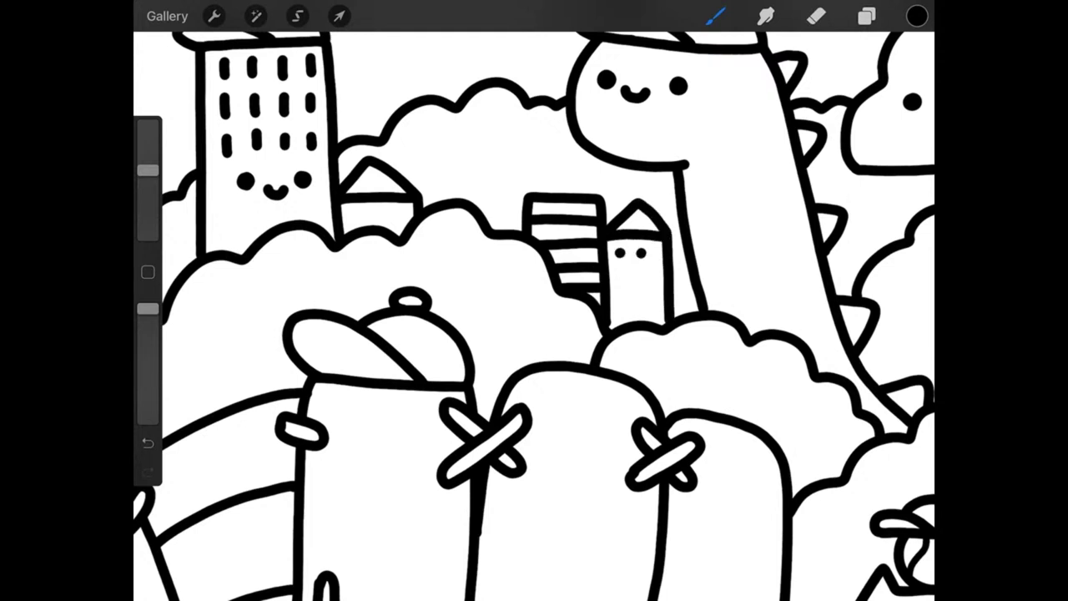
pyautogui.click(621, 273)
pyautogui.click(623, 292)
pyautogui.click(624, 312)
pyautogui.click(646, 312)
pyautogui.scroll(-5, 534, 334)
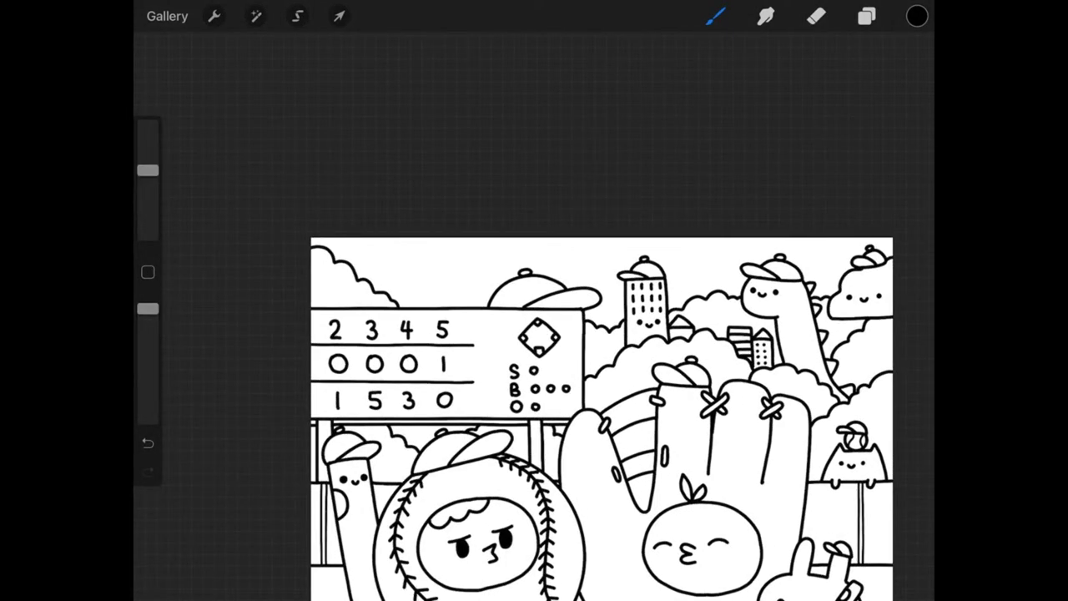
# - Draw cloud outlines above the scoreboard and between the cap and the tower
pyautogui.scroll(2, 592, 392)
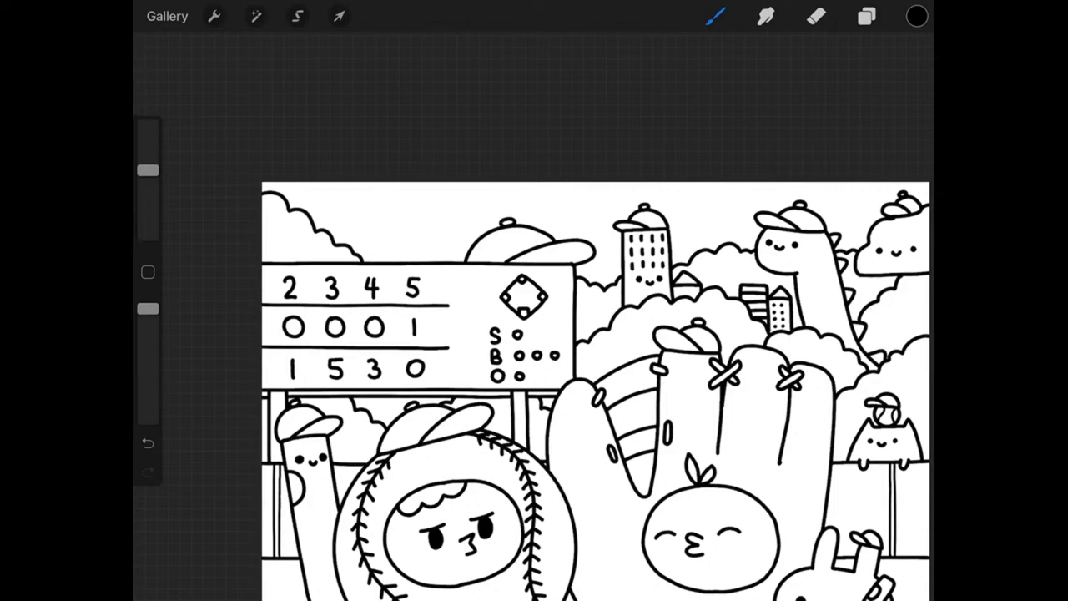
pyautogui.scroll(2, 468, 317)
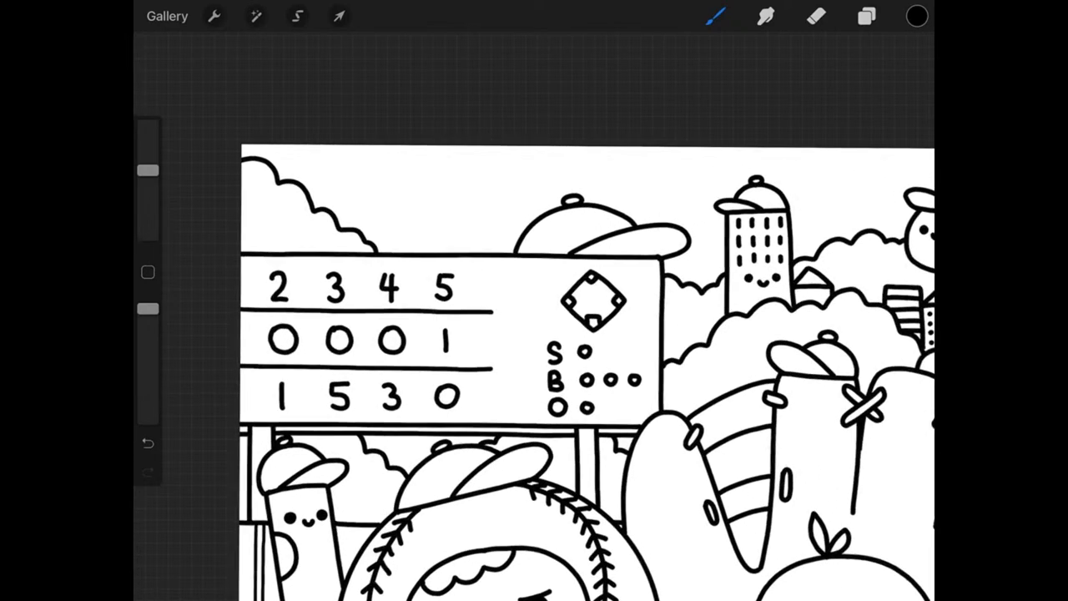
pyautogui.scroll(2, 467, 318)
pyautogui.scroll(3, 467, 317)
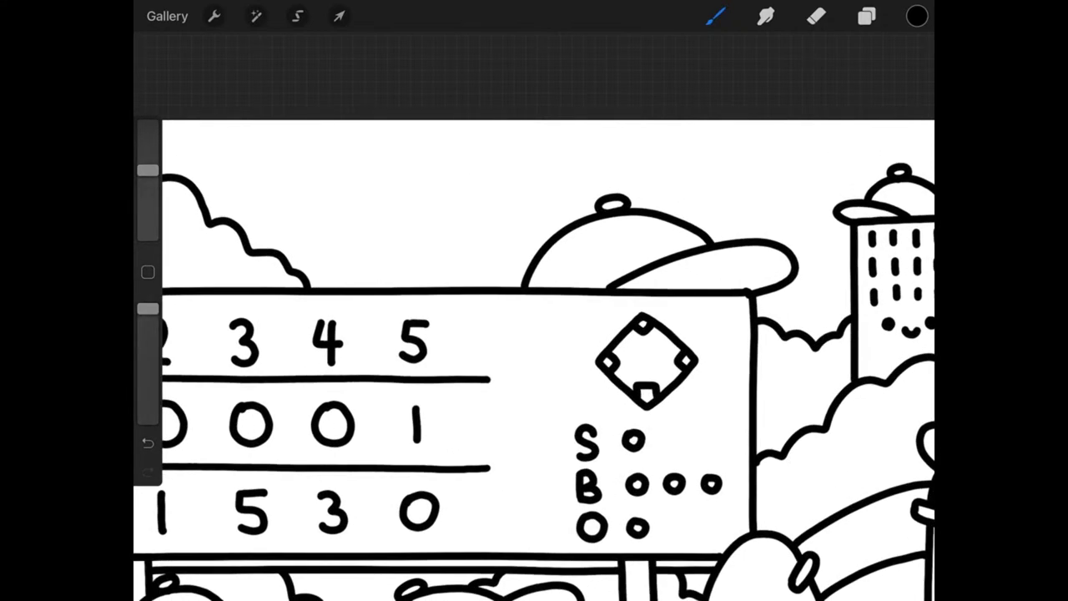
pyautogui.moveTo(283, 257); pyautogui.dragTo(409, 122)
pyautogui.moveTo(534, 122)
pyautogui.mouseDown()
pyautogui.moveTo(552, 148)
pyautogui.moveTo(654, 192)
pyautogui.moveTo(668, 213)
pyautogui.mouseUp()
# - Add a wavy cloud above the cap and a long scalloped cloud to its right
pyautogui.scroll(2, 534, 359)
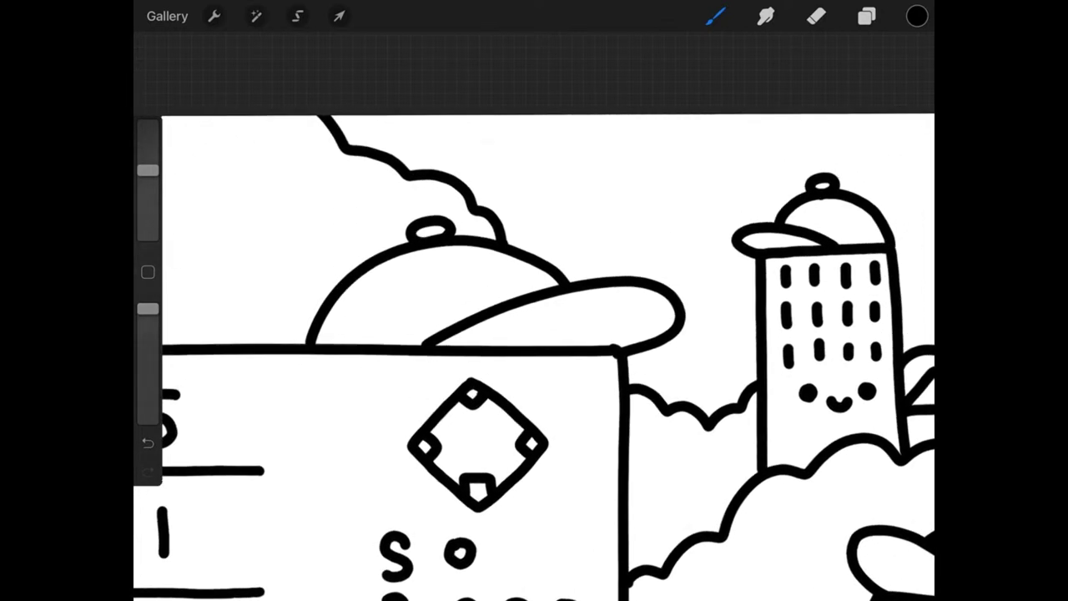
pyautogui.moveTo(502, 241)
pyautogui.mouseDown()
pyautogui.moveTo(500, 208)
pyautogui.moveTo(593, 194)
pyautogui.moveTo(645, 217)
pyautogui.moveTo(636, 236)
pyautogui.moveTo(697, 202)
pyautogui.moveTo(766, 192)
pyautogui.mouseUp()
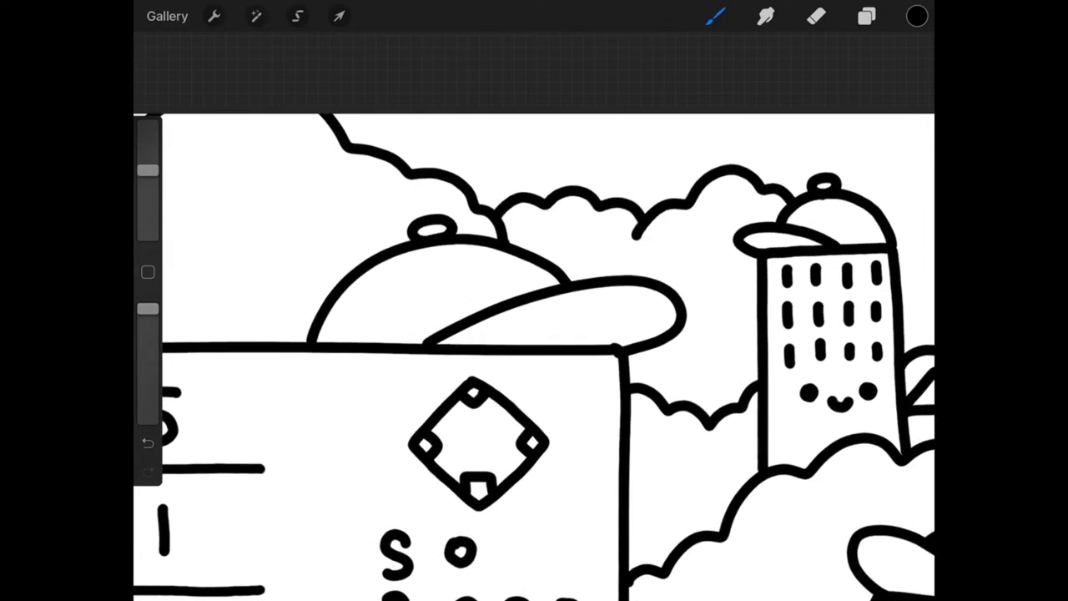
pyautogui.moveTo(535, 359); pyautogui.dragTo(271, 376)
pyautogui.moveTo(613, 224)
pyautogui.mouseDown()
pyautogui.moveTo(693, 162)
pyautogui.moveTo(801, 177)
pyautogui.moveTo(820, 233)
pyautogui.mouseUp()
pyautogui.moveTo(534, 359); pyautogui.dragTo(283, 350)
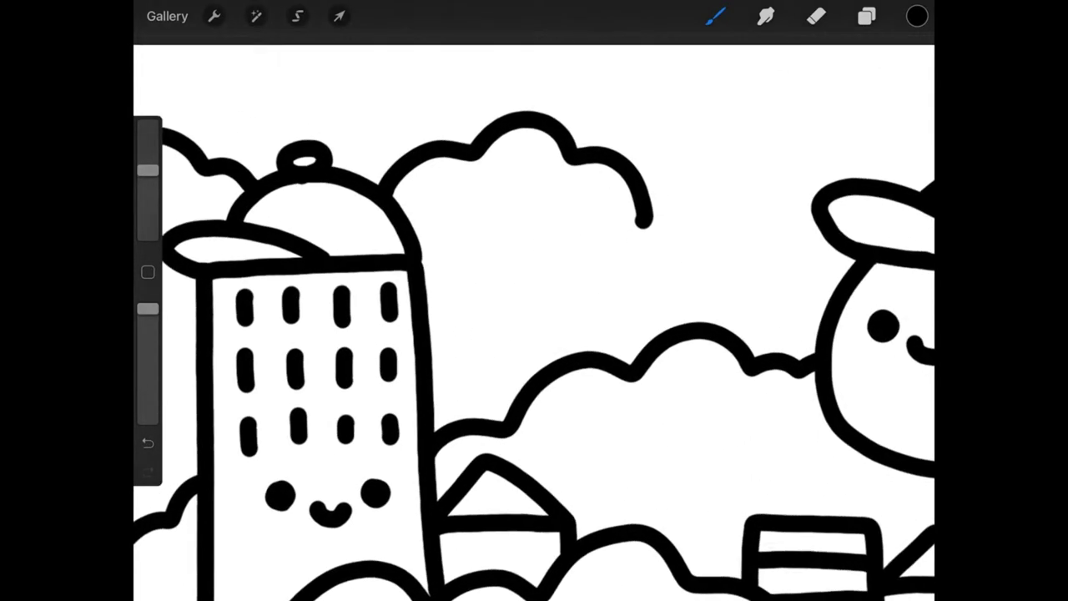
pyautogui.moveTo(643, 221); pyautogui.dragTo(818, 238)
pyautogui.moveTo(535, 334)
pyautogui.mouseDown()
pyautogui.moveTo(618, 359)
pyautogui.moveTo(334, 342)
pyautogui.mouseUp()
# - Add a cloud outline beside the capped dinosaur, then zoom out to the scene's bottom
pyautogui.moveTo(501, 376); pyautogui.dragTo(467, 392)
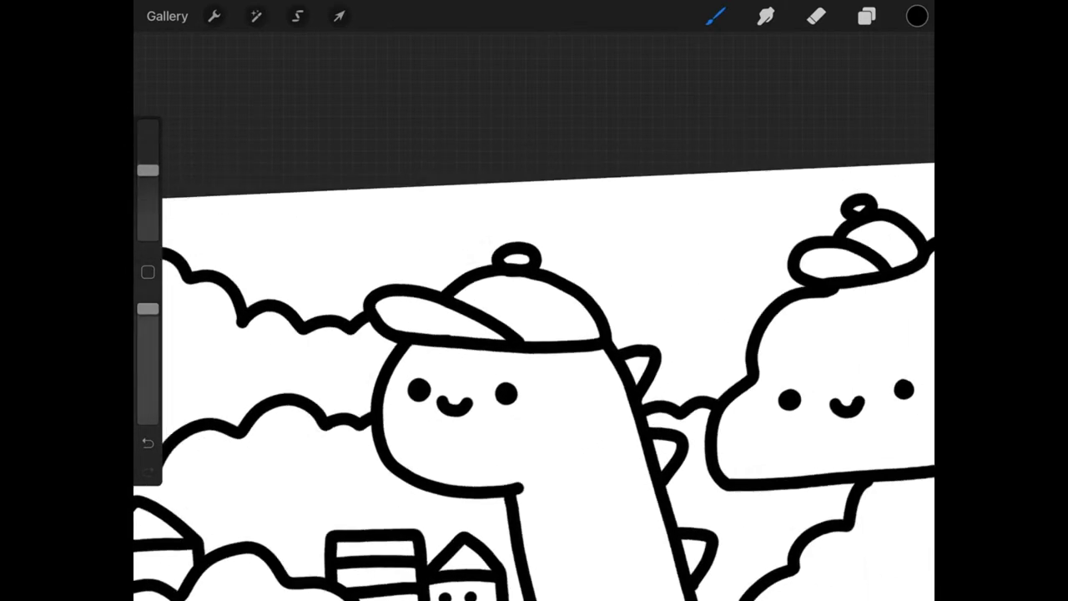
pyautogui.moveTo(535, 334); pyautogui.dragTo(509, 334)
pyautogui.moveTo(542, 282)
pyautogui.mouseDown()
pyautogui.moveTo(668, 210)
pyautogui.moveTo(690, 180)
pyautogui.mouseUp()
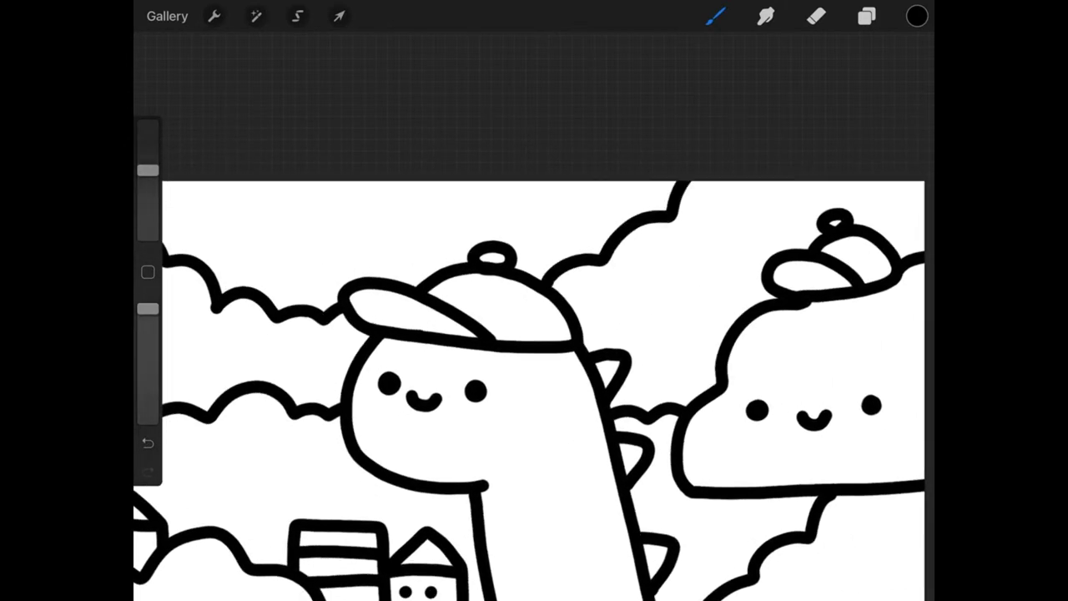
pyautogui.moveTo(534, 334)
pyautogui.mouseDown()
pyautogui.moveTo(501, 317)
pyautogui.moveTo(476, 334)
pyautogui.mouseUp()
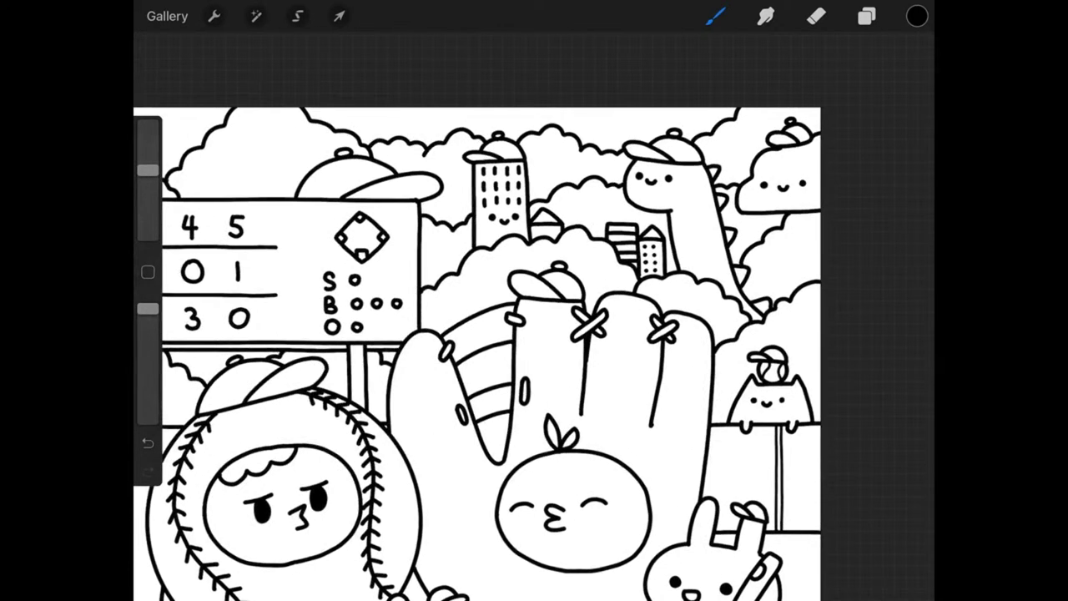
pyautogui.moveTo(284, 509)
pyautogui.mouseDown()
pyautogui.moveTo(418, 345)
pyautogui.moveTo(468, 317)
pyautogui.mouseUp()
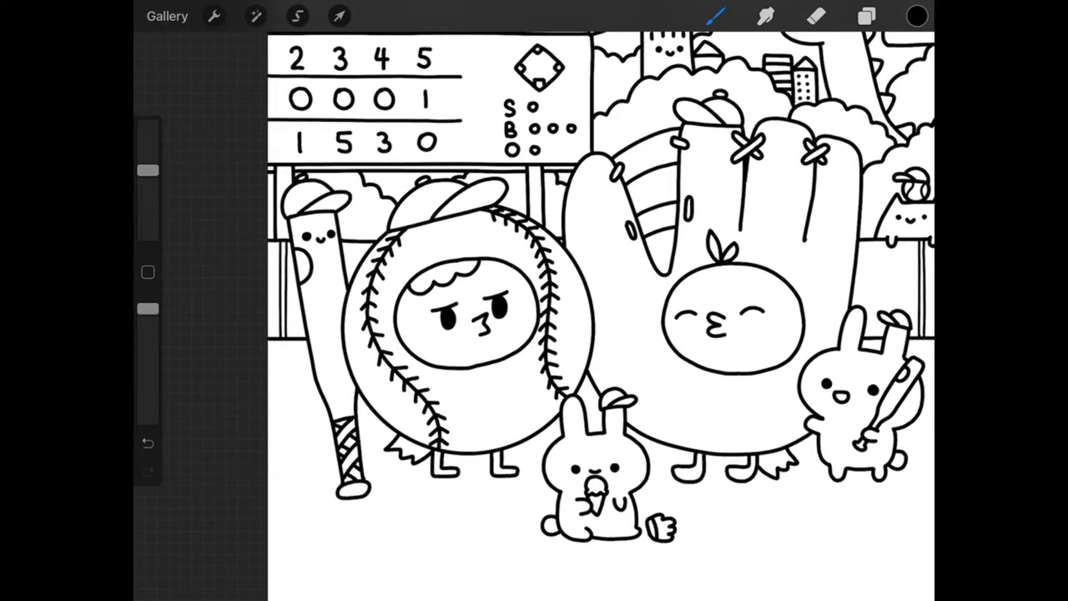
pyautogui.moveTo(585, 492)
pyautogui.mouseDown()
pyautogui.moveTo(584, 287)
pyautogui.moveTo(727, 262)
pyautogui.moveTo(793, 234)
pyautogui.mouseUp()
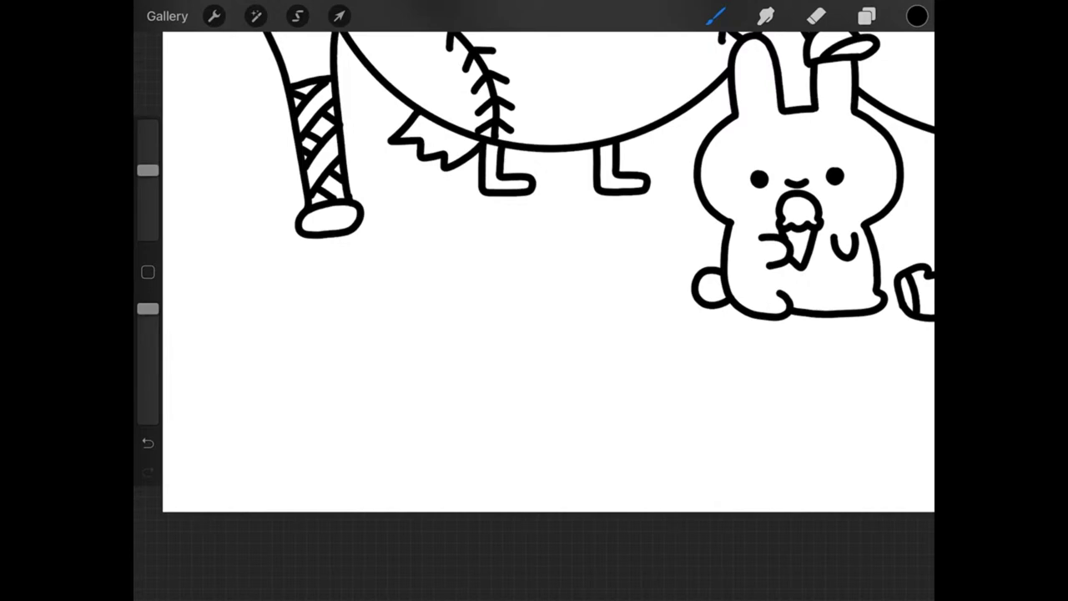
# - Check the active layer, then outline a round head with two ear bumps below the ice-cream bunny
pyautogui.scroll(-3, 535, 275)
pyautogui.scroll(-2, 534, 276)
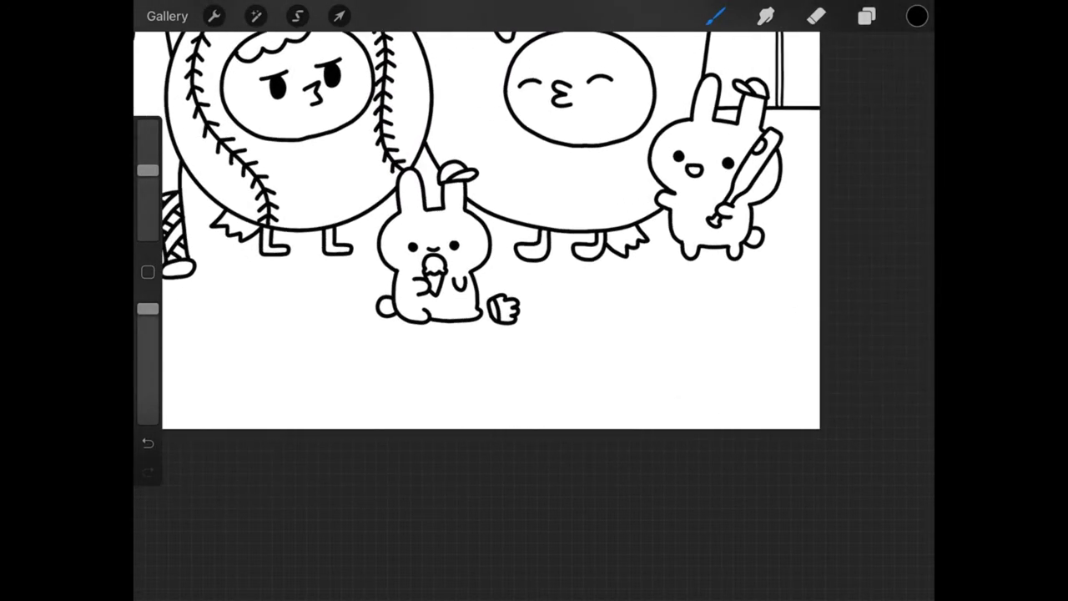
pyautogui.hscroll(-3, 534, 250)
pyautogui.scroll(1, 534, 251)
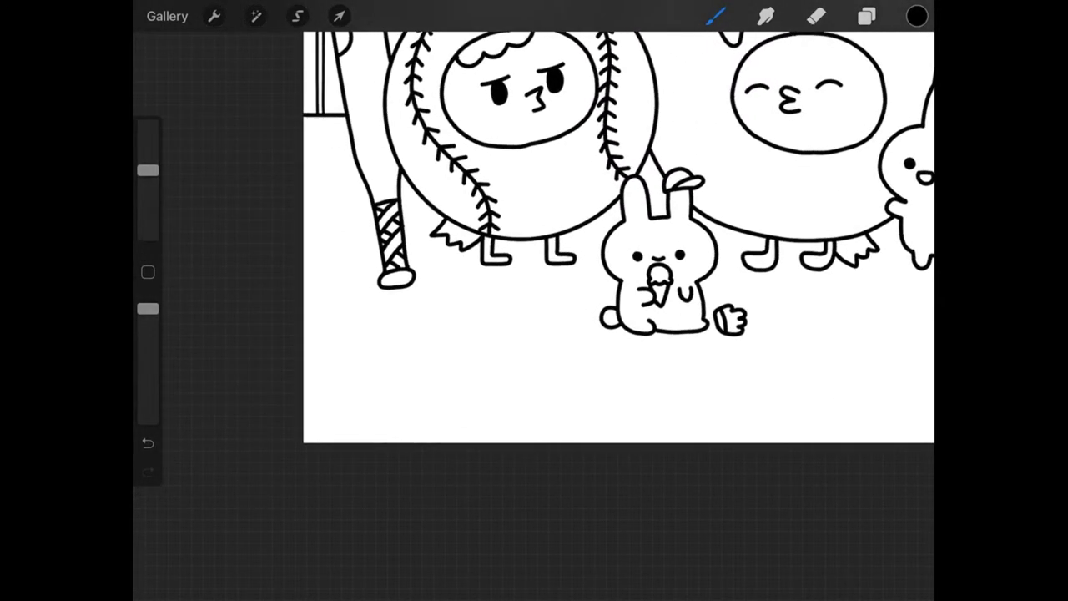
pyautogui.scroll(-3, 618, 243)
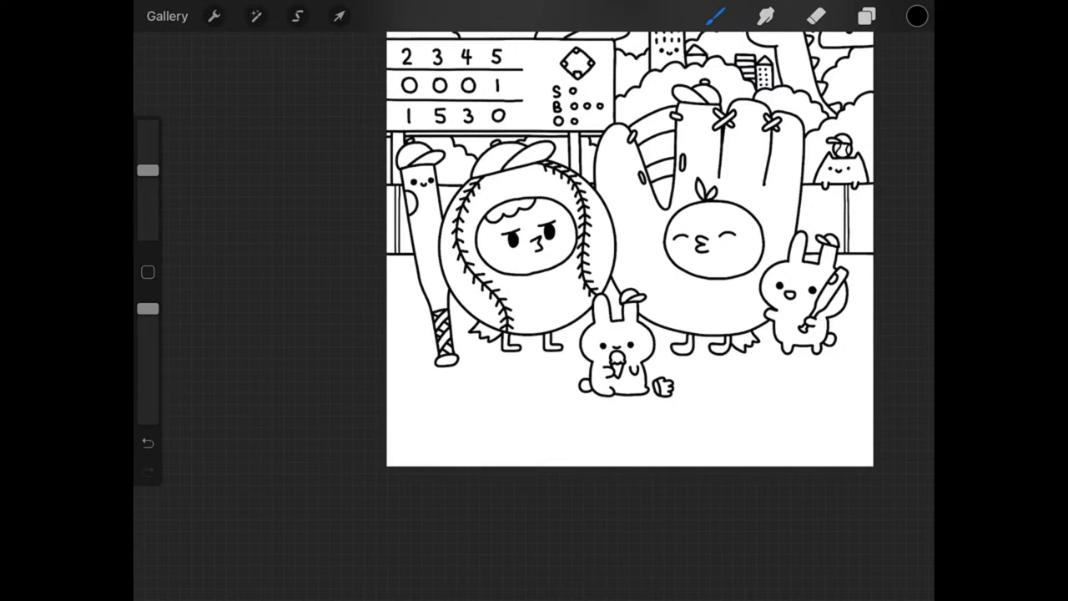
pyautogui.scroll(3, 534, 251)
pyautogui.click(867, 15)
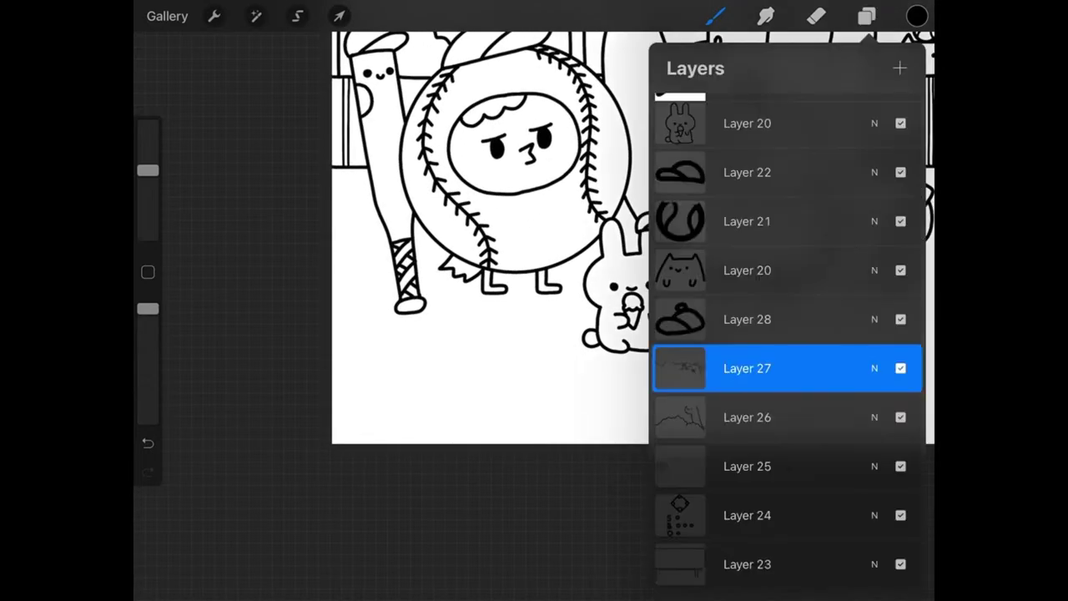
pyautogui.click(867, 16)
pyautogui.scroll(-3, 626, 250)
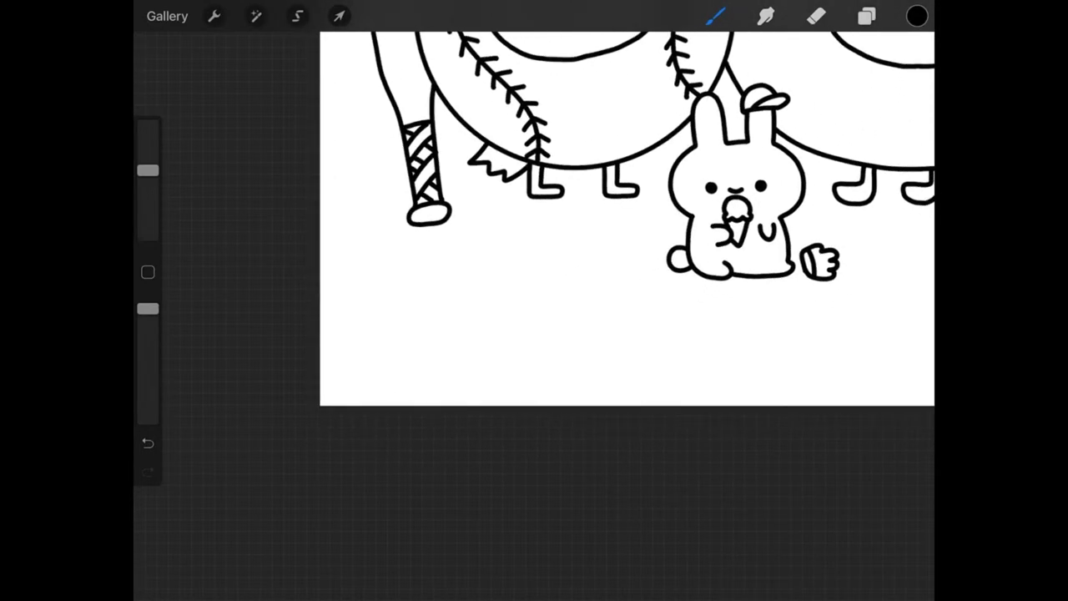
pyautogui.click(868, 16)
pyautogui.click(867, 16)
pyautogui.moveTo(468, 329)
pyautogui.mouseDown()
pyautogui.moveTo(514, 281)
pyautogui.moveTo(596, 271)
pyautogui.moveTo(602, 257)
pyautogui.moveTo(648, 269)
pyautogui.moveTo(639, 309)
pyautogui.moveTo(661, 330)
pyautogui.moveTo(676, 383)
pyautogui.moveTo(691, 389)
pyautogui.moveTo(681, 405)
pyautogui.mouseUp()
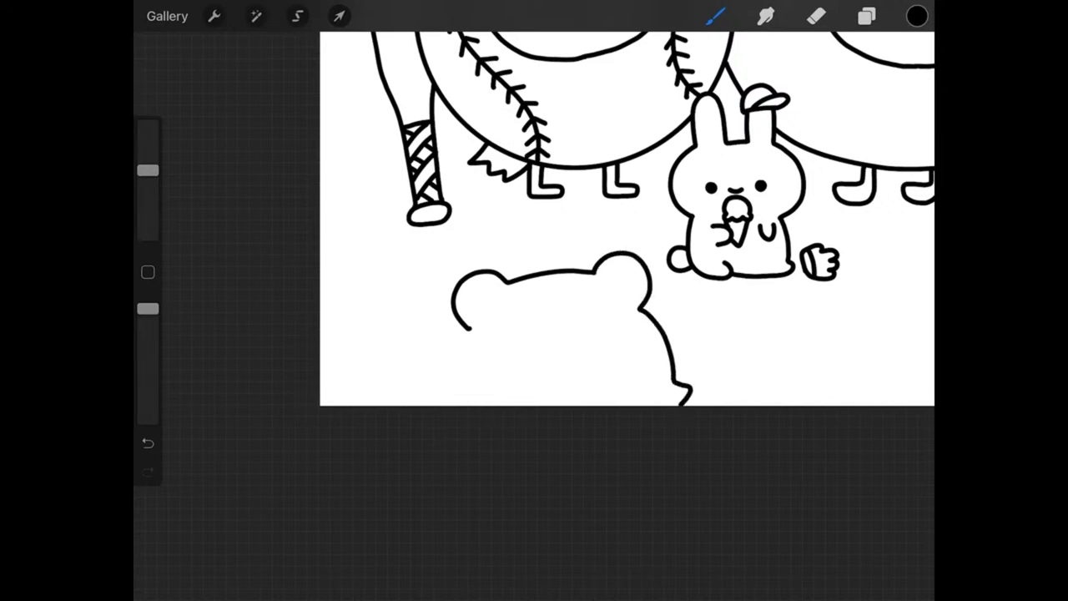
# - Redo the character's bumpy right side, extend its body down, and add dot eyes and an open smile
pyautogui.hotkey('ctrl', 'z')
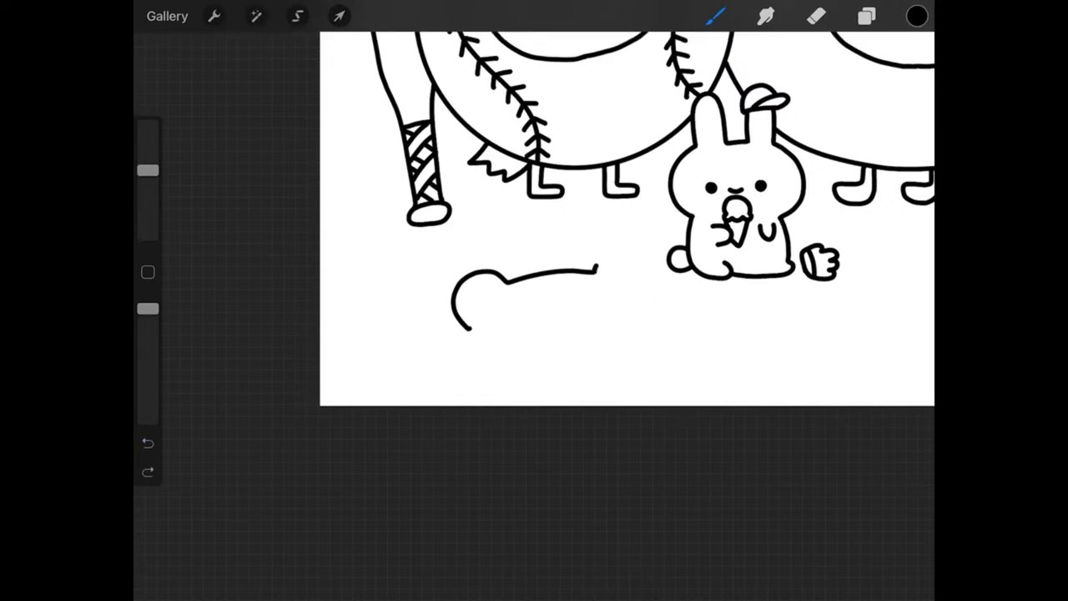
pyautogui.moveTo(594, 270)
pyautogui.mouseDown()
pyautogui.moveTo(639, 259)
pyautogui.moveTo(643, 318)
pyautogui.moveTo(693, 406)
pyautogui.mouseUp()
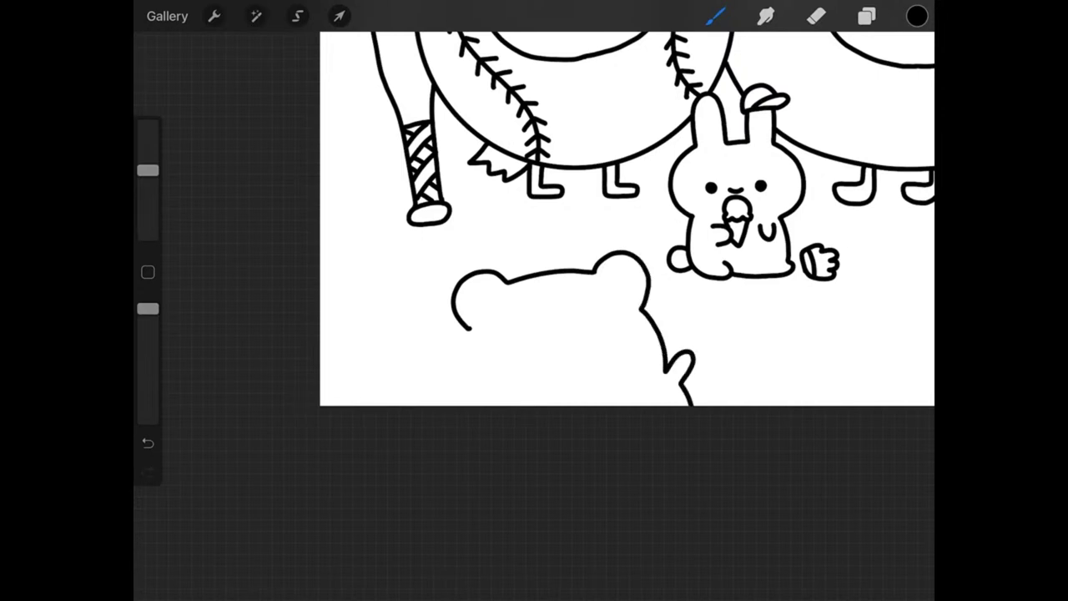
pyautogui.moveTo(469, 331)
pyautogui.mouseDown()
pyautogui.moveTo(440, 384)
pyautogui.moveTo(464, 404)
pyautogui.mouseUp()
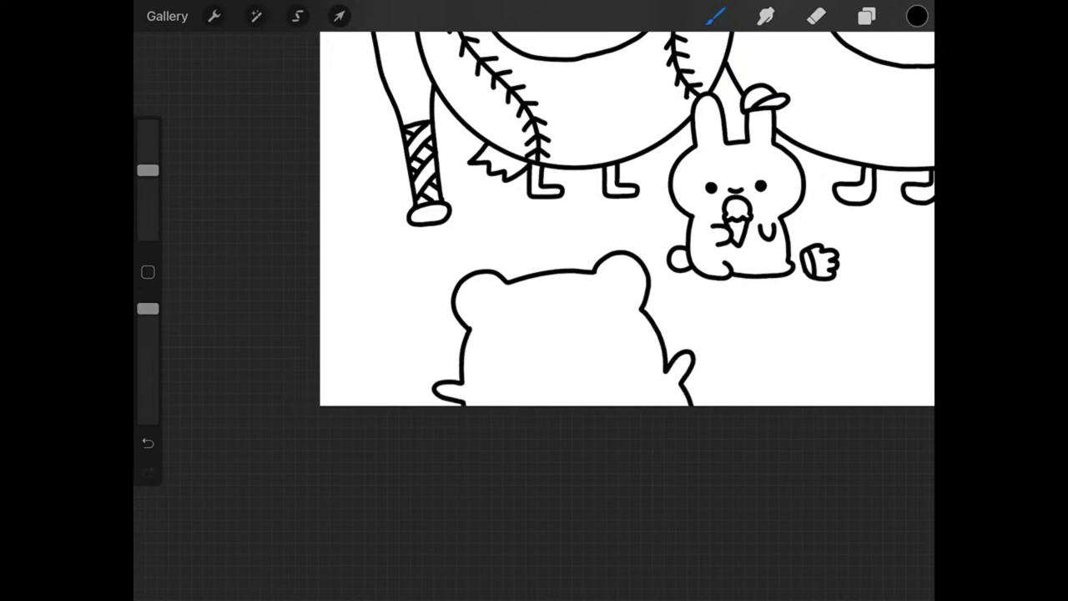
pyautogui.scroll(3, 576, 335)
pyautogui.moveTo(444, 278); pyautogui.dragTo(456, 291)
pyautogui.moveTo(631, 249); pyautogui.dragTo(643, 259)
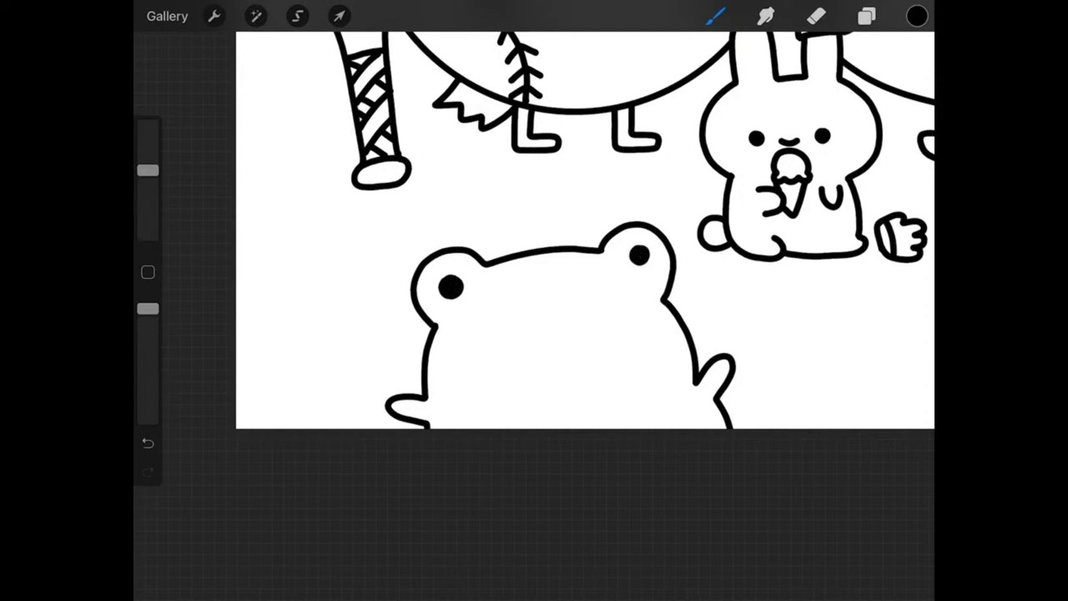
pyautogui.moveTo(538, 276)
pyautogui.mouseDown()
pyautogui.moveTo(574, 273)
pyautogui.moveTo(544, 292)
pyautogui.mouseUp()
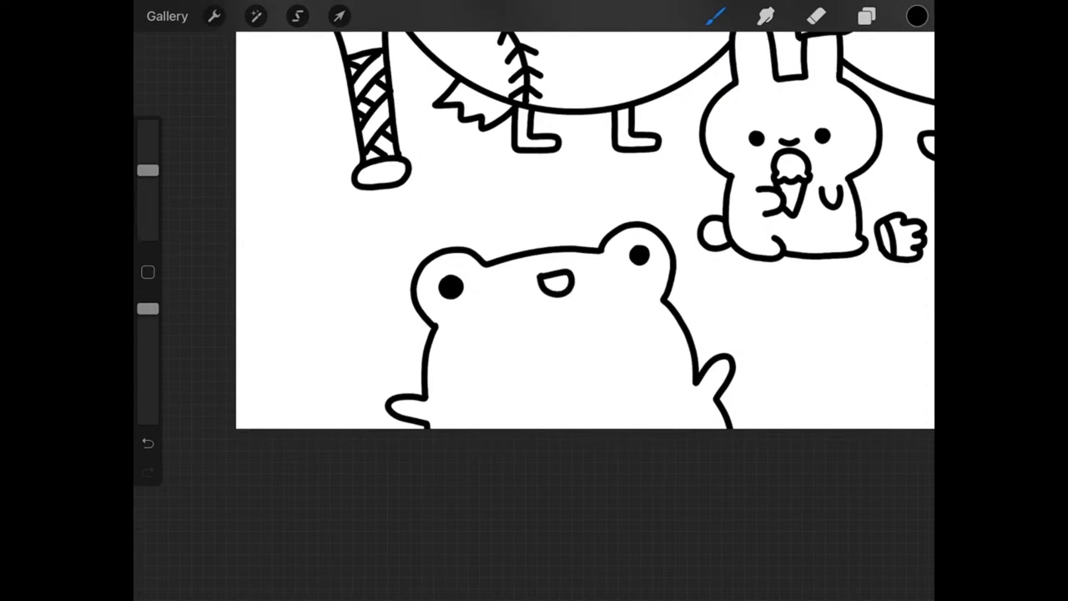
pyautogui.moveTo(631, 248); pyautogui.dragTo(646, 265)
# - Zoom in on the frog and sketch a curved cap arc across its head, redoing a failed try
pyautogui.scroll(2, 585, 251)
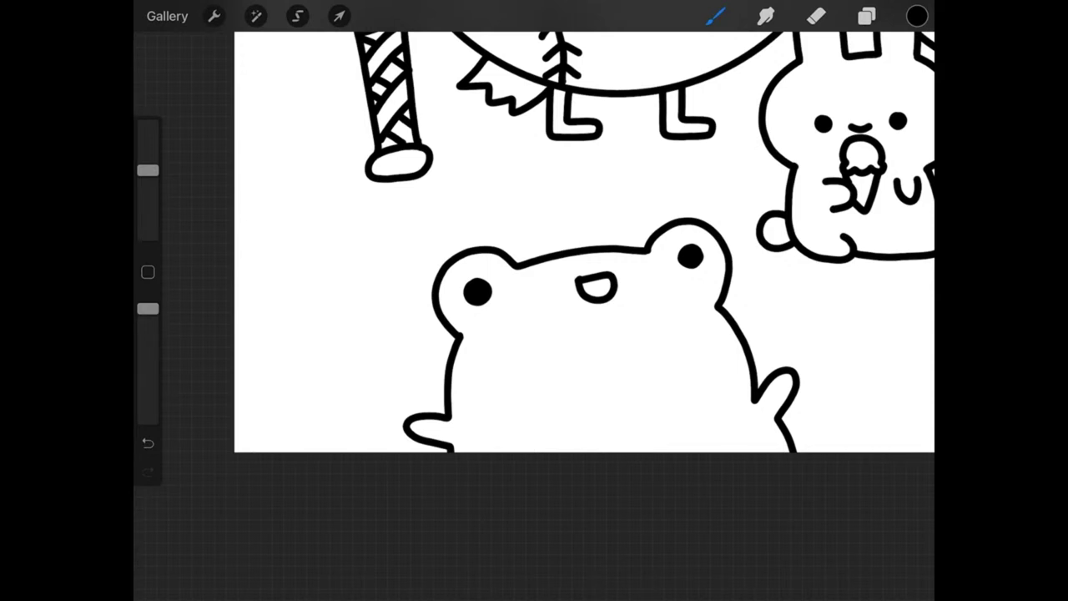
pyautogui.click(868, 15)
pyautogui.click(867, 15)
pyautogui.scroll(3, 568, 250)
pyautogui.moveTo(568, 217); pyautogui.dragTo(551, 267)
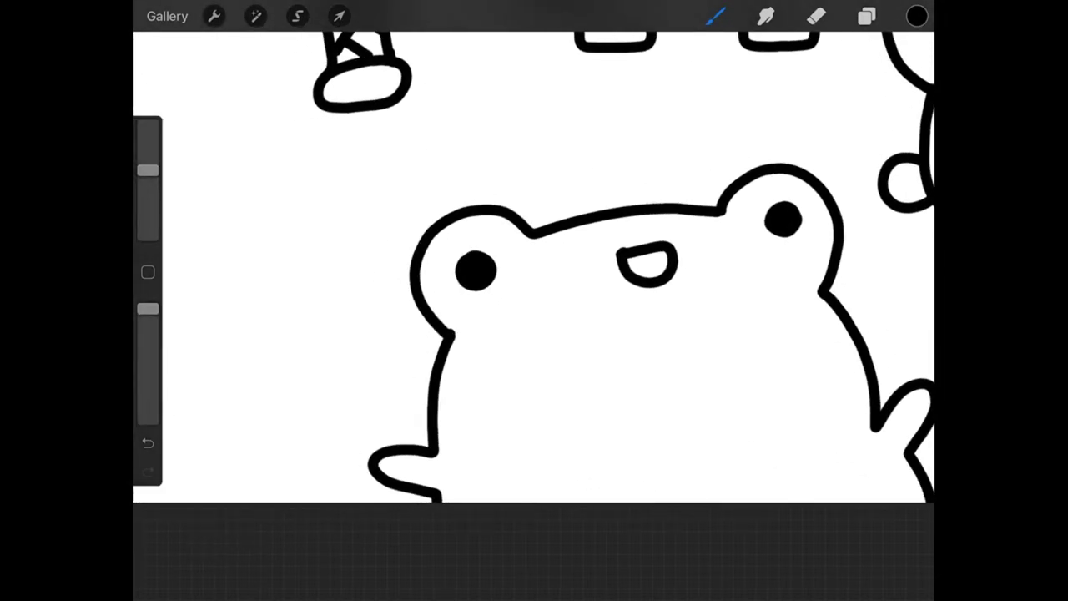
pyautogui.moveTo(535, 228)
pyautogui.mouseDown()
pyautogui.moveTo(574, 151)
pyautogui.moveTo(628, 143)
pyautogui.moveTo(665, 177)
pyautogui.mouseUp()
pyautogui.moveTo(609, 209)
pyautogui.mouseDown()
pyautogui.moveTo(688, 167)
pyautogui.moveTo(748, 186)
pyautogui.moveTo(733, 210)
pyautogui.mouseUp()
pyautogui.hotkey('ctrl', 'z')
pyautogui.hotkey('ctrl', 'z')
pyautogui.moveTo(601, 210)
pyautogui.mouseDown()
pyautogui.moveTo(672, 167)
pyautogui.moveTo(741, 177)
pyautogui.moveTo(720, 215)
pyautogui.mouseUp()
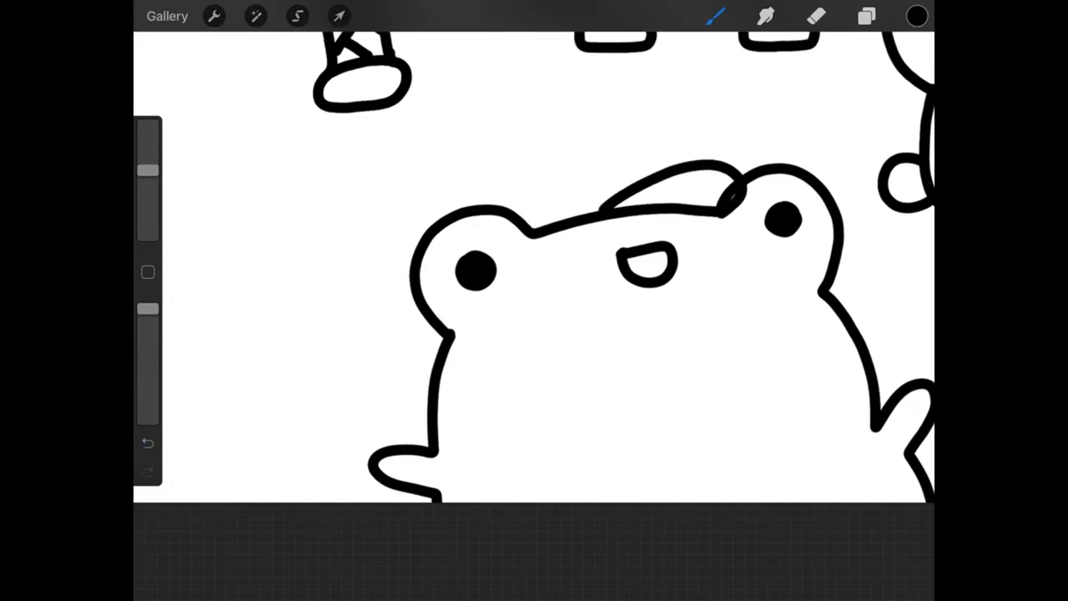
# - Draw another cap arc, then on Layer 29 erase the blob at its tip and brim overlaps
pyautogui.moveTo(529, 229)
pyautogui.mouseDown()
pyautogui.moveTo(561, 167)
pyautogui.moveTo(653, 152)
pyautogui.moveTo(678, 163)
pyautogui.mouseUp()
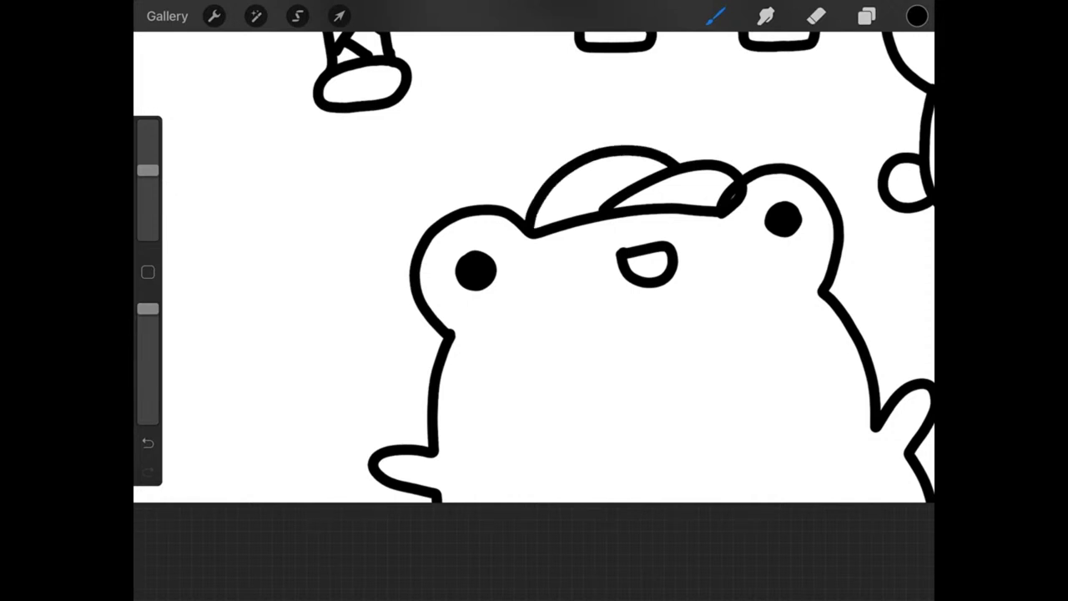
pyautogui.click(868, 15)
pyautogui.click(763, 317)
pyautogui.click(817, 15)
pyautogui.click(763, 414)
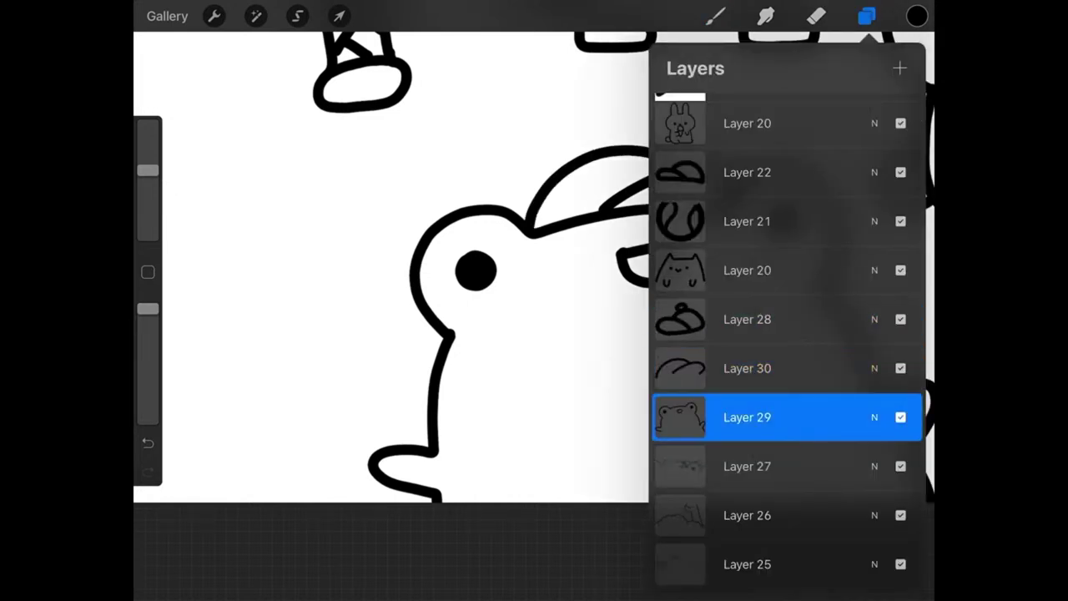
pyautogui.click(868, 16)
pyautogui.moveTo(736, 188)
pyautogui.mouseDown()
pyautogui.moveTo(723, 209)
pyautogui.moveTo(610, 216)
pyautogui.moveTo(719, 210)
pyautogui.mouseUp()
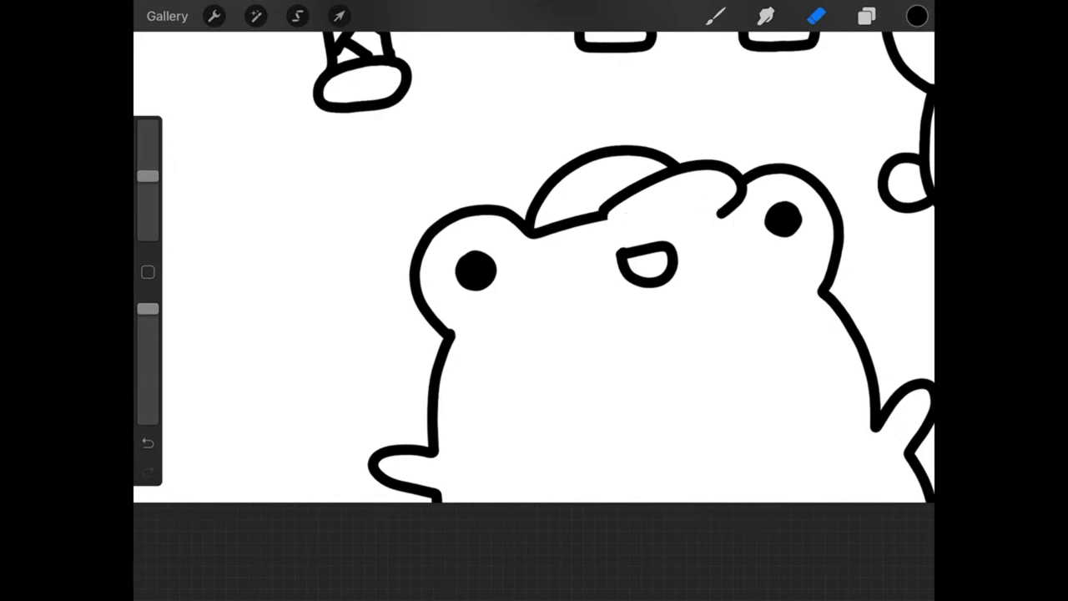
pyautogui.moveTo(610, 215); pyautogui.dragTo(589, 220)
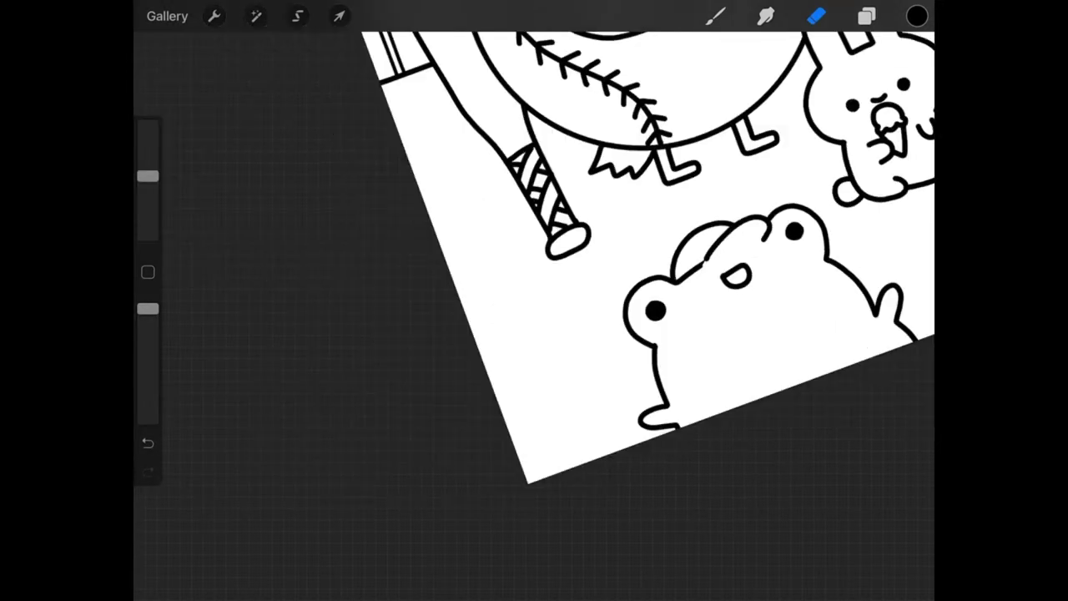
# - Undo the erasures and cap strokes so the frog is bare-headed, back on the brush
pyautogui.hotkey('ctrl', 'z')
pyautogui.hotkey('ctrl', 'z')
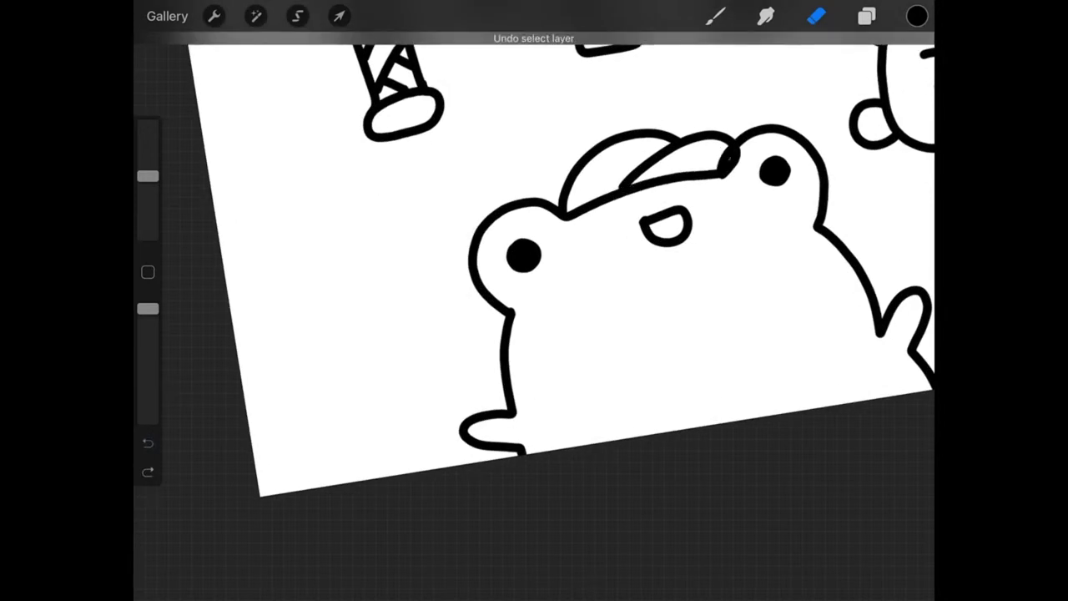
pyautogui.hotkey('ctrl', 'z')
pyautogui.hotkey('ctrl', 'z')
pyautogui.click(867, 16)
pyautogui.click(899, 69)
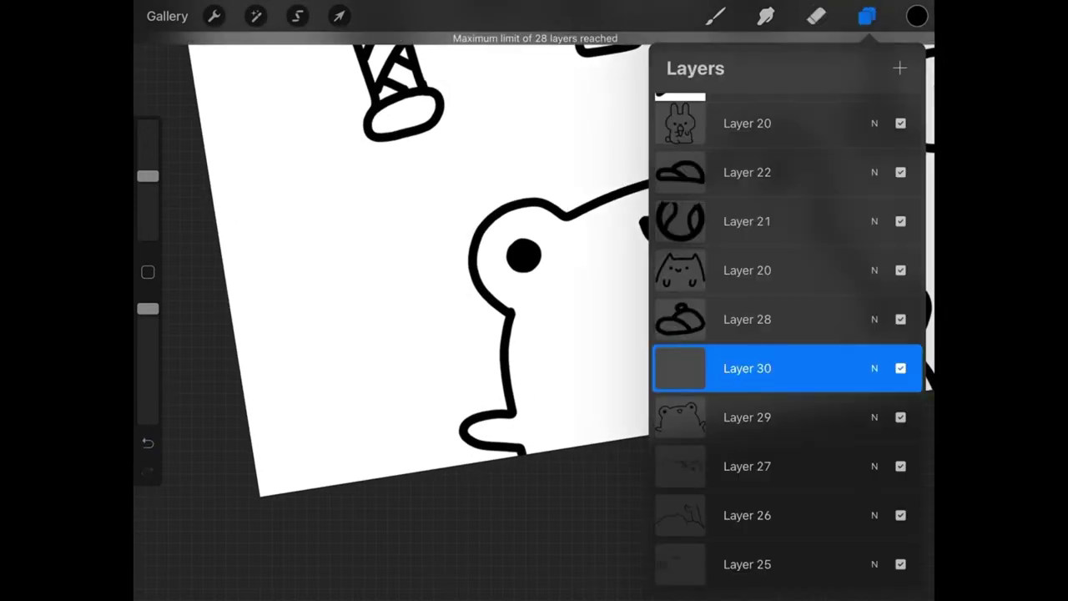
pyautogui.click(867, 16)
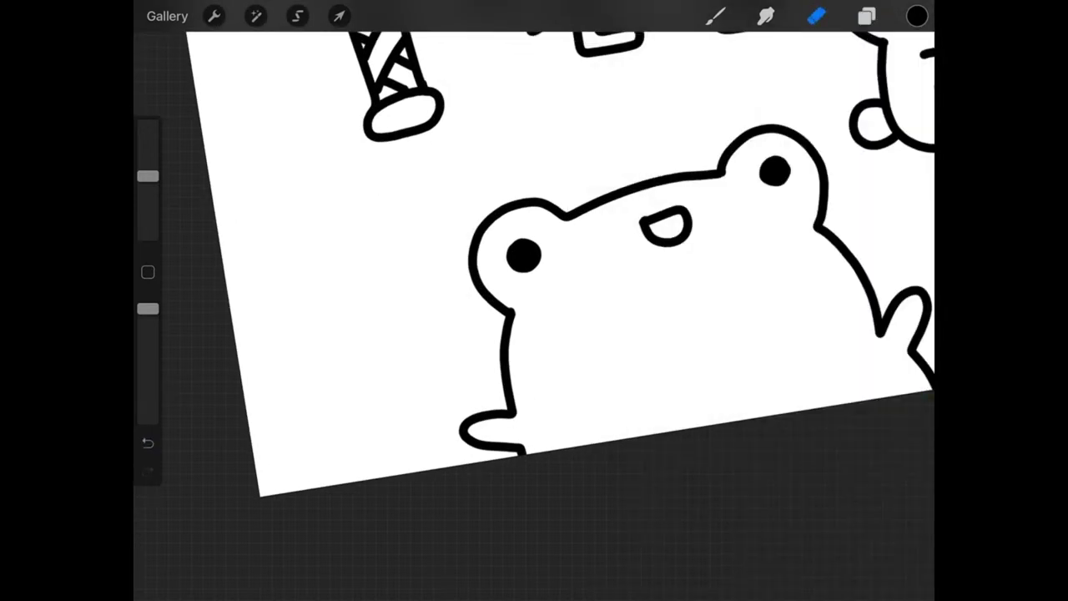
pyautogui.click(715, 16)
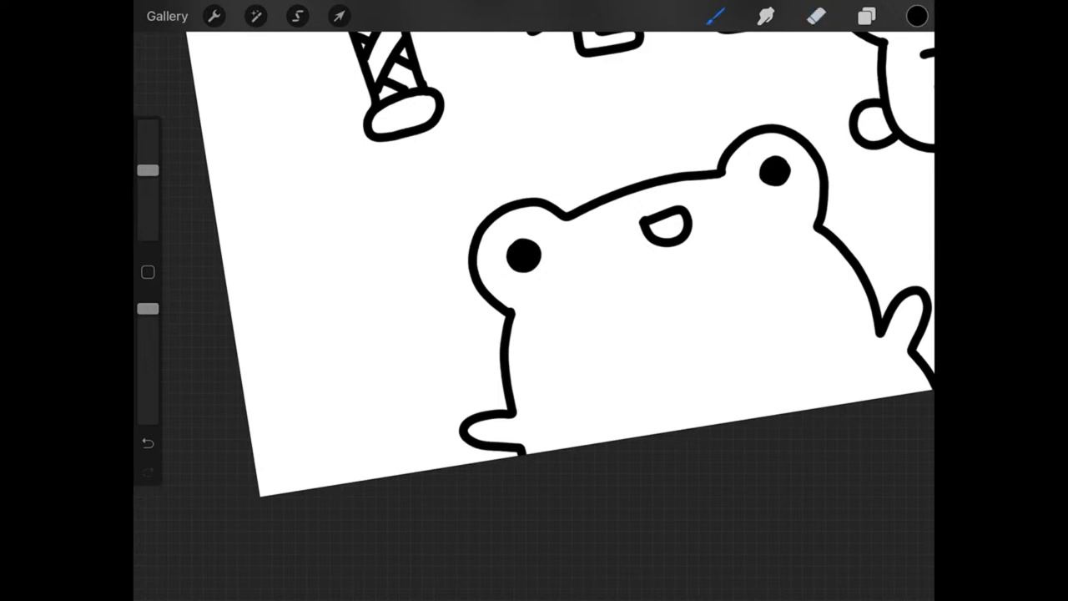
# - Draw a small knobbed cap curving over the frog's left ear
pyautogui.moveTo(477, 266)
pyautogui.mouseDown()
pyautogui.moveTo(551, 199)
pyautogui.moveTo(534, 157)
pyautogui.moveTo(506, 220)
pyautogui.mouseUp()
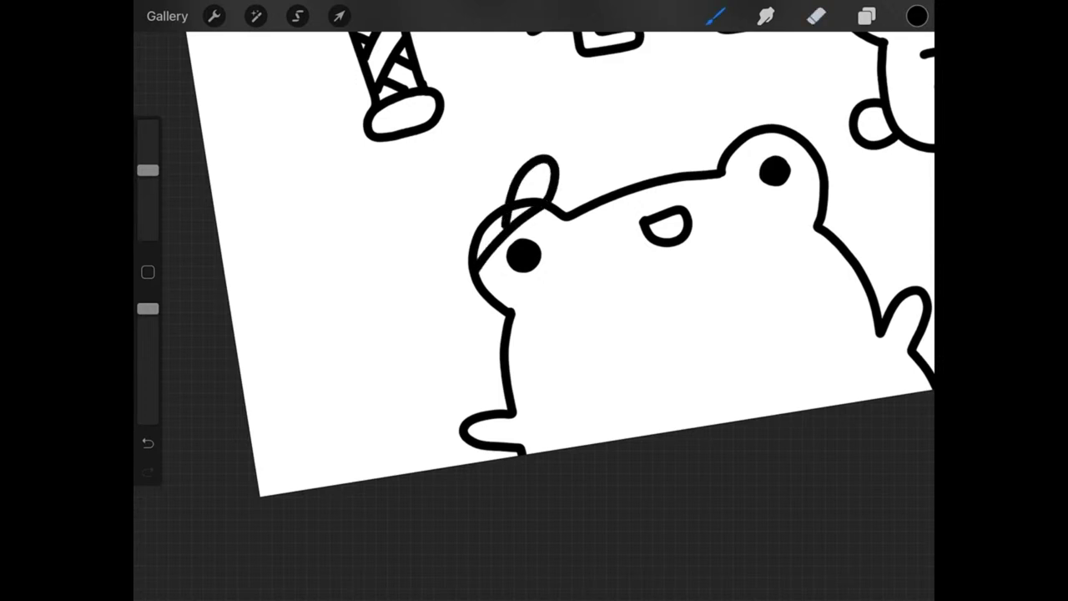
pyautogui.moveTo(469, 275)
pyautogui.mouseDown()
pyautogui.moveTo(480, 197)
pyautogui.moveTo(511, 180)
pyautogui.mouseUp()
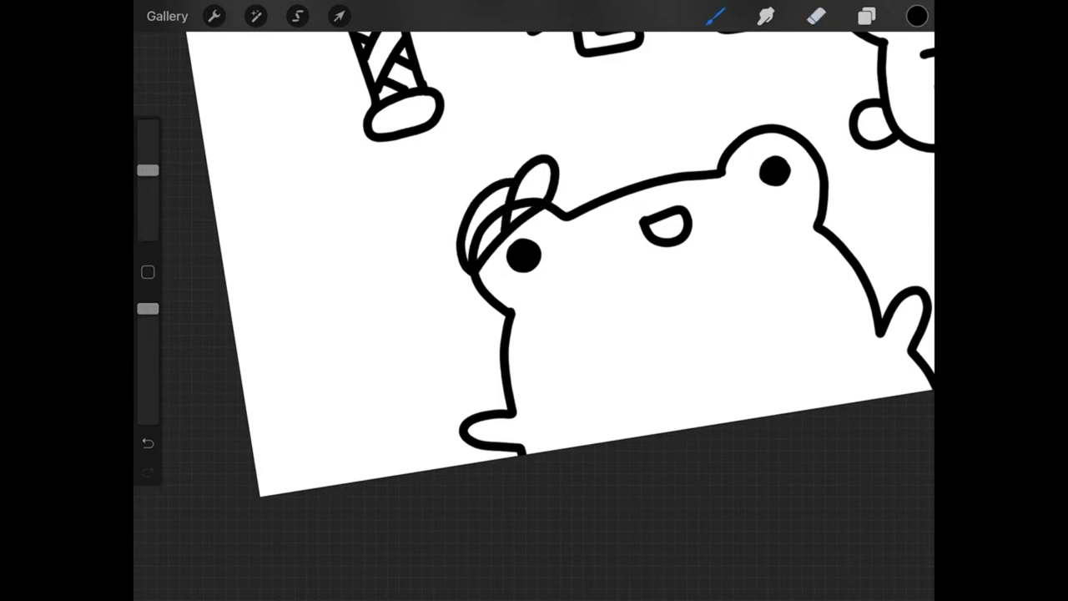
pyautogui.moveTo(461, 205)
pyautogui.mouseDown()
pyautogui.moveTo(481, 193)
pyautogui.moveTo(472, 250)
pyautogui.moveTo(477, 225)
pyautogui.moveTo(539, 204)
pyautogui.mouseUp()
# - Select Layer 29 and erase the stray cap stripes
pyautogui.click(867, 16)
pyautogui.click(763, 414)
pyautogui.click(816, 16)
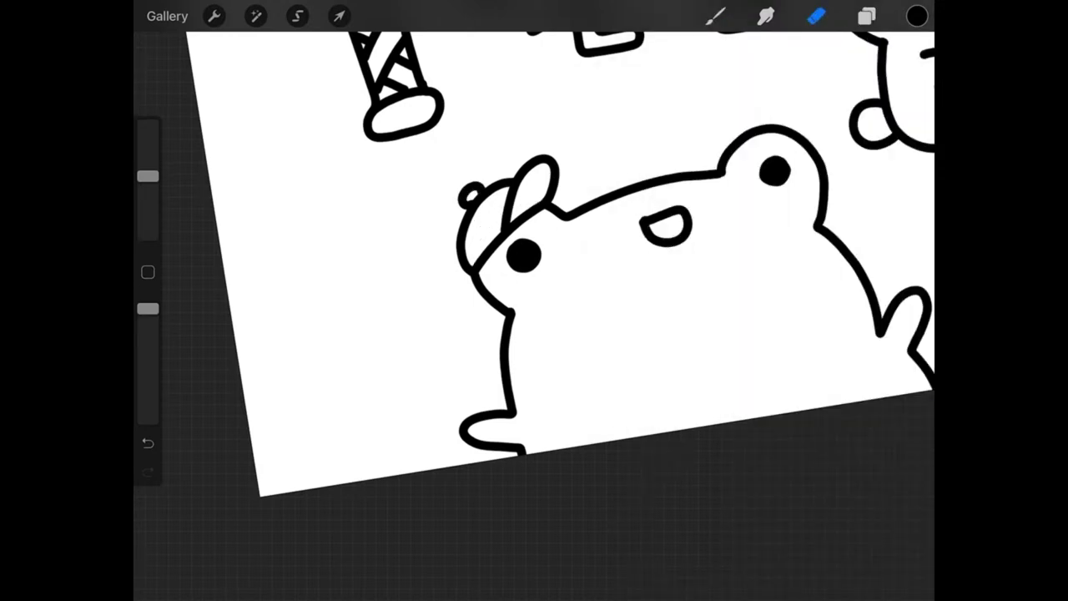
pyautogui.scroll(-5, 534, 251)
pyautogui.scroll(1, 535, 209)
pyautogui.scroll(1, 535, 209)
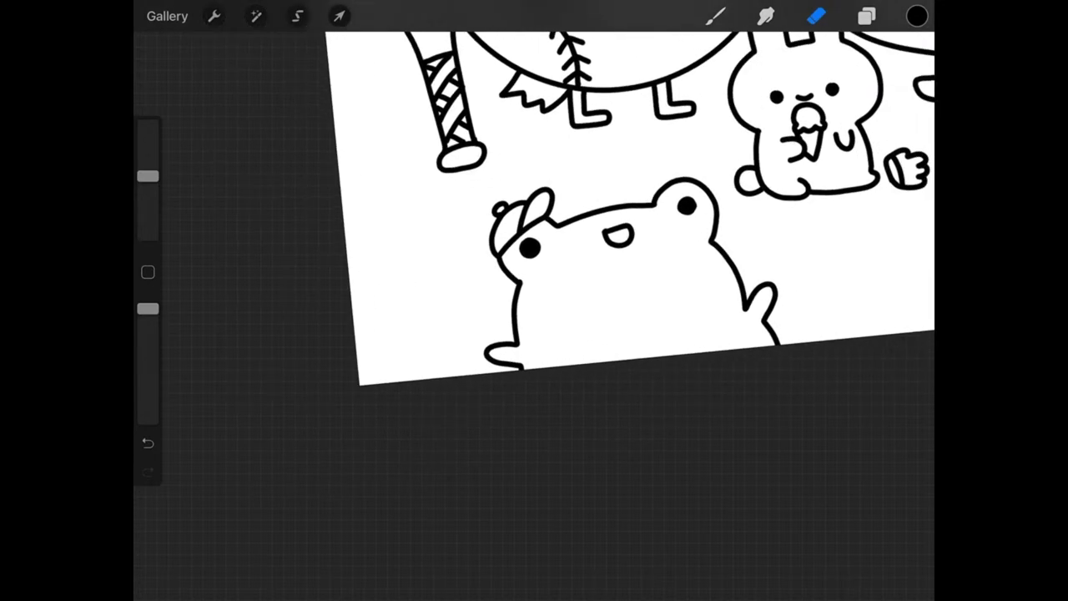
pyautogui.scroll(1, 535, 209)
# - Merge Layers 28, 30 and 29 down into Layer 27, then add a new empty layer
pyautogui.click(867, 16)
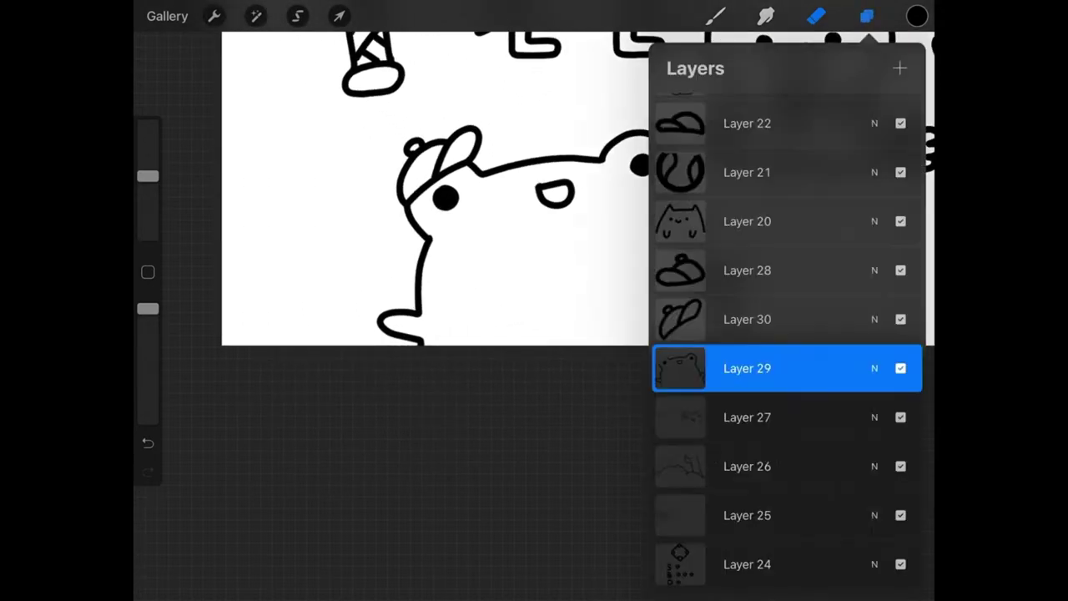
pyautogui.click(747, 270)
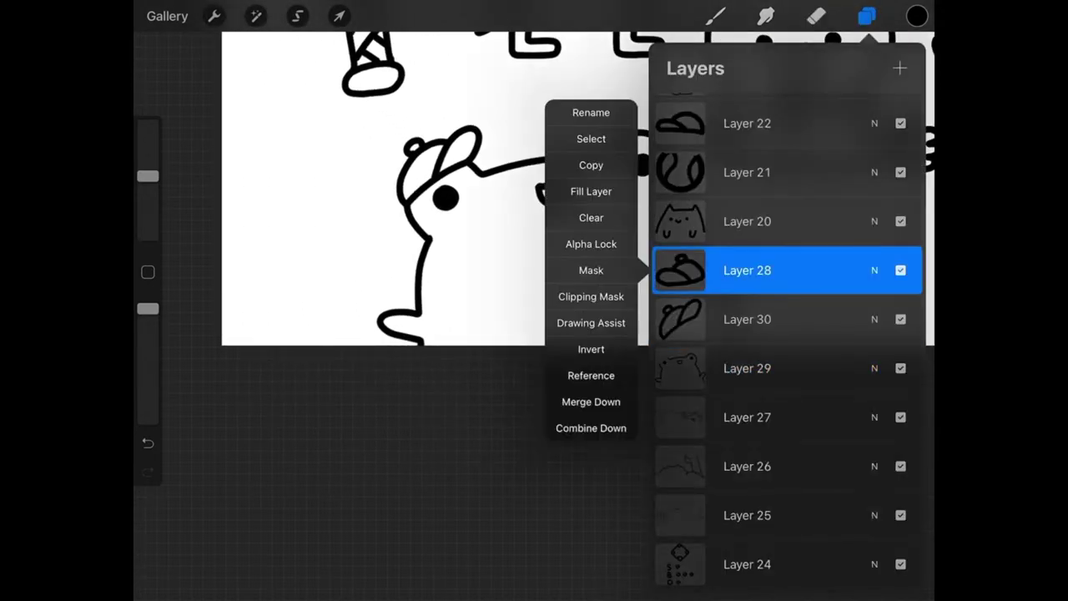
pyautogui.click(591, 401)
pyautogui.click(591, 401)
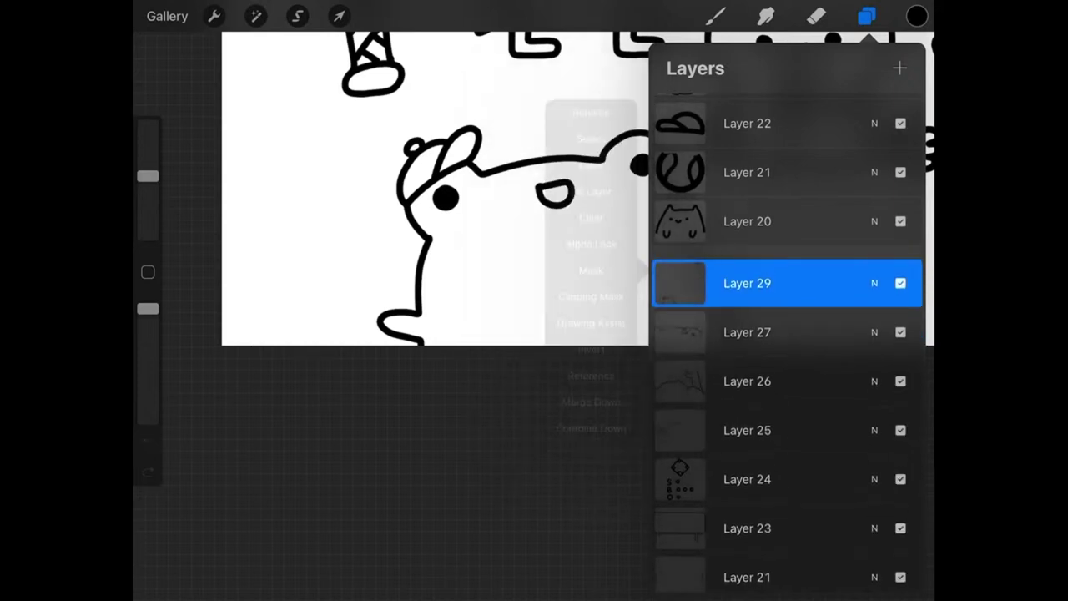
pyautogui.click(747, 269)
pyautogui.click(591, 402)
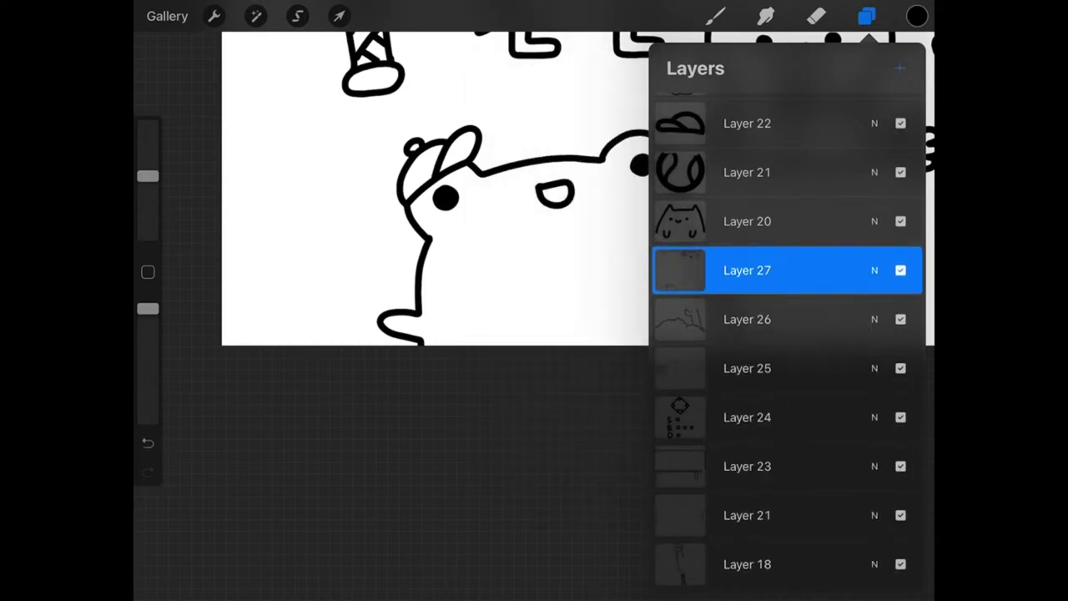
pyautogui.click(900, 68)
# - Sketch a round ball outline at the frog's raised right hand
pyautogui.click(817, 16)
pyautogui.moveTo(551, 251); pyautogui.dragTo(467, 234)
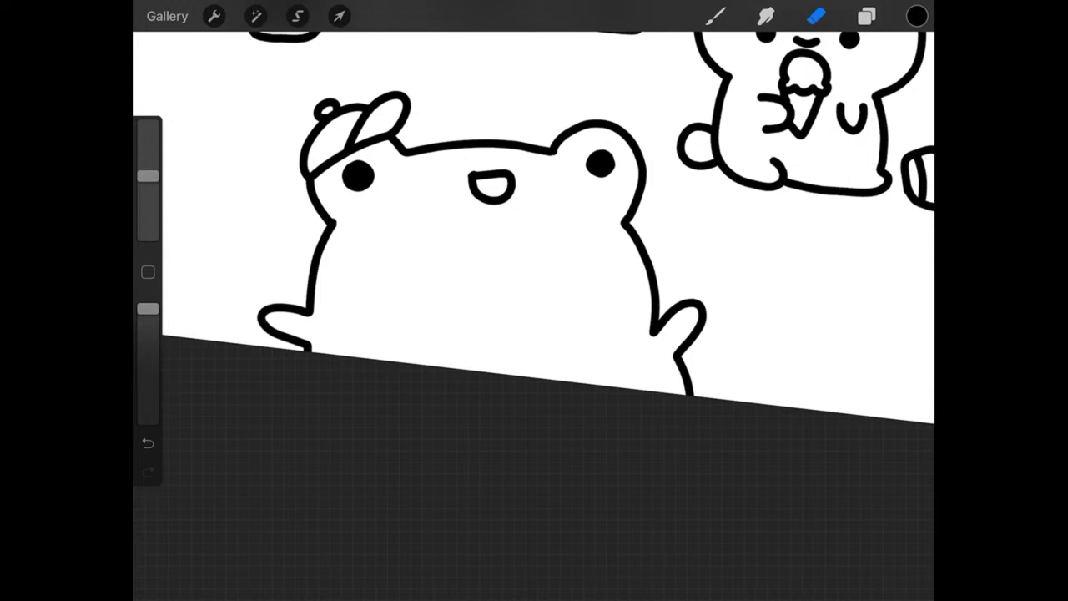
pyautogui.moveTo(535, 250); pyautogui.dragTo(522, 208)
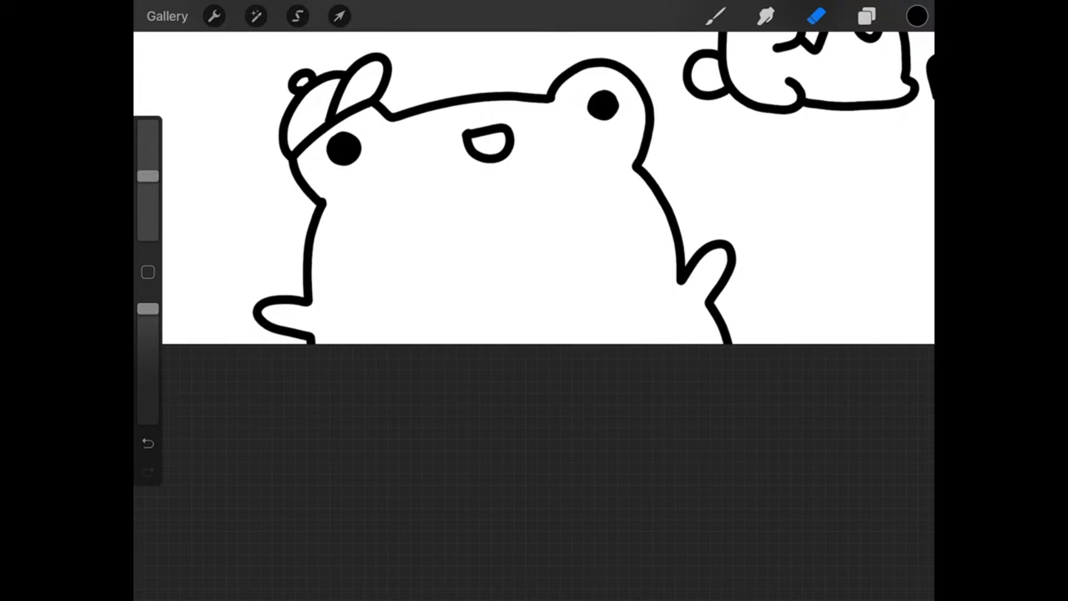
pyautogui.click(867, 16)
pyautogui.click(866, 16)
pyautogui.moveTo(584, 250); pyautogui.dragTo(417, 179)
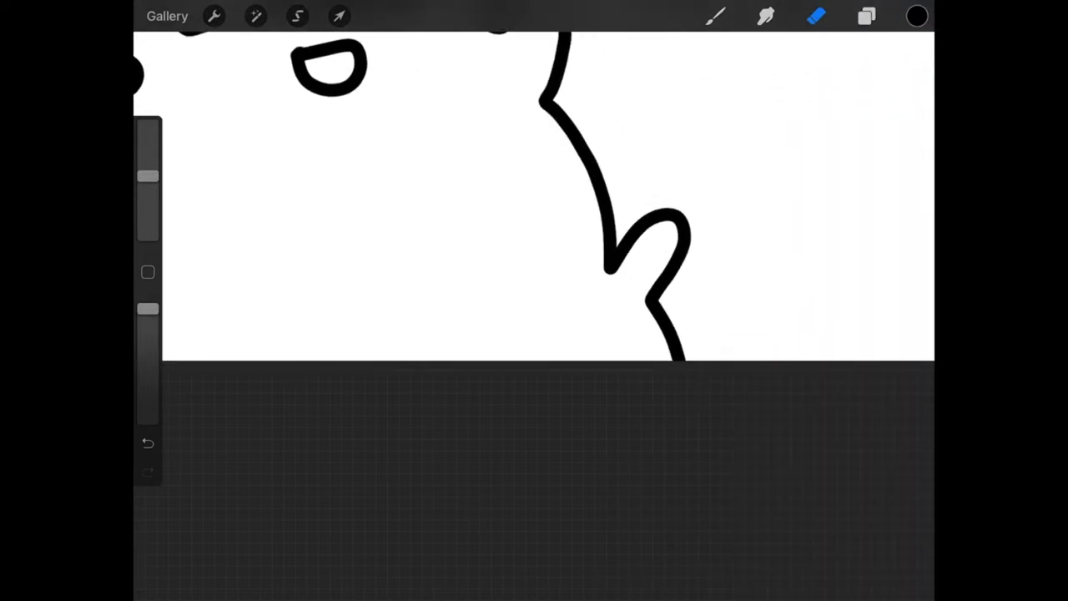
pyautogui.click(715, 15)
pyautogui.moveTo(664, 247)
pyautogui.mouseDown()
pyautogui.moveTo(626, 193)
pyautogui.moveTo(710, 133)
pyautogui.moveTo(749, 167)
pyautogui.moveTo(743, 221)
pyautogui.moveTo(688, 252)
pyautogui.moveTo(660, 247)
pyautogui.mouseUp()
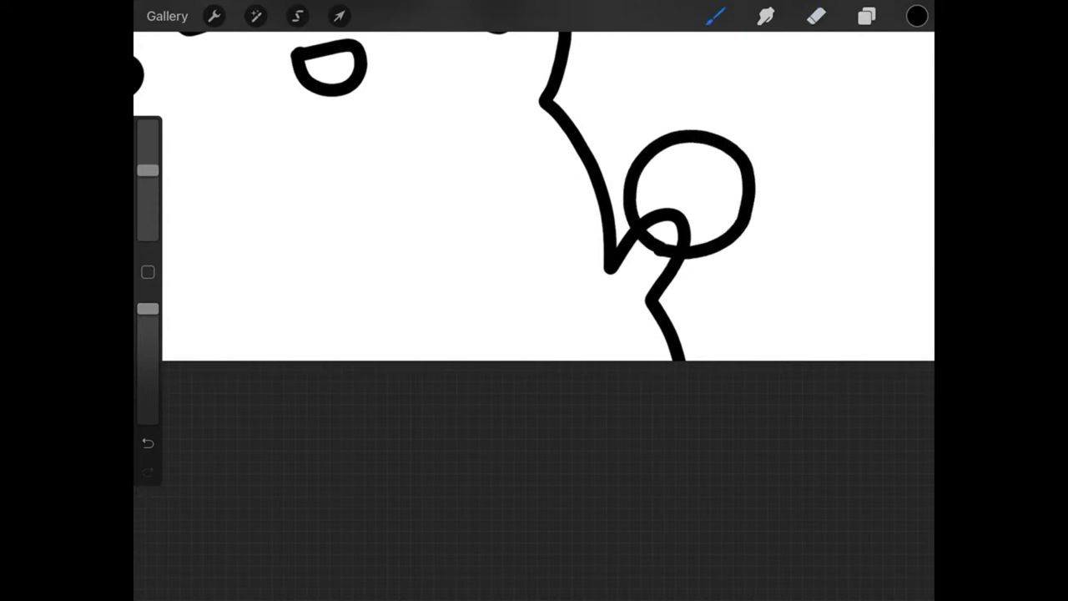
# - Snap the ball sketch into a perfect circle and erase the arm line inside it on Layer 27
pyautogui.click(534, 41)
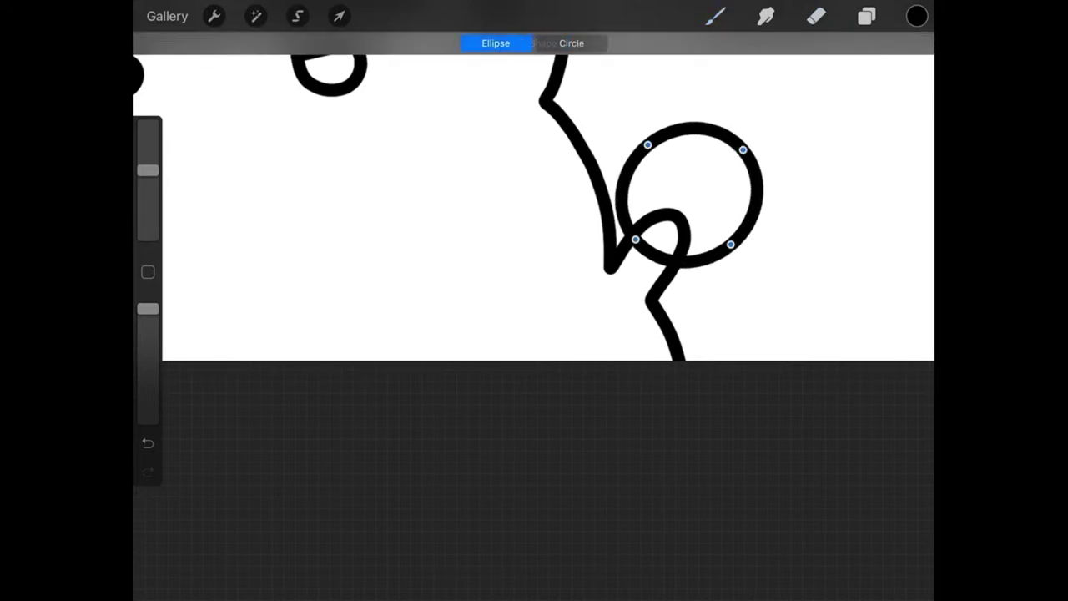
pyautogui.click(572, 43)
pyautogui.click(867, 15)
pyautogui.click(748, 417)
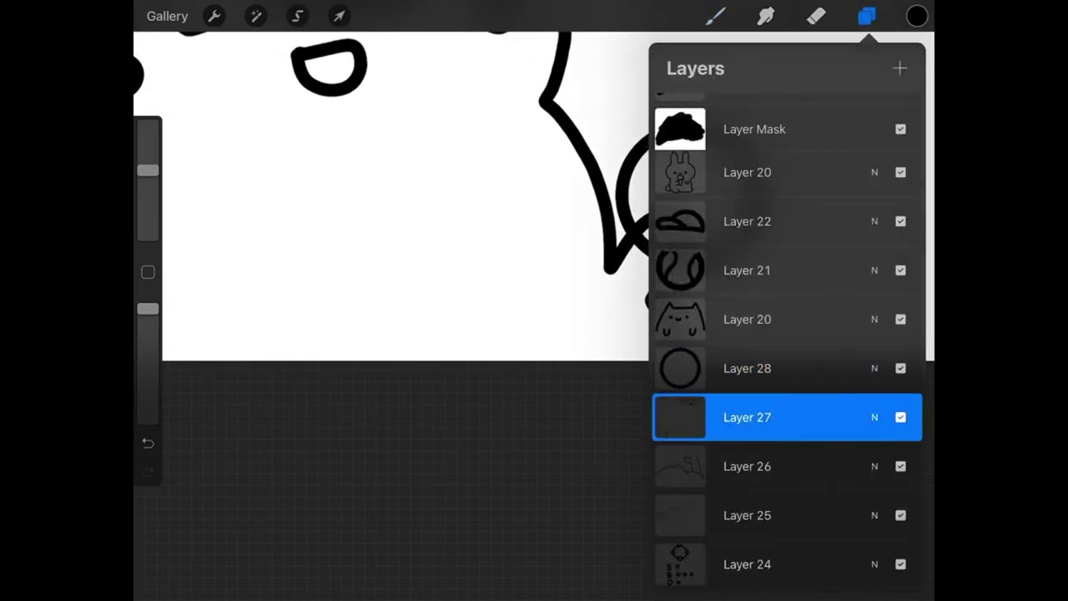
pyautogui.click(816, 15)
pyautogui.moveTo(640, 221)
pyautogui.mouseDown()
pyautogui.moveTo(678, 218)
pyautogui.moveTo(688, 242)
pyautogui.moveTo(678, 252)
pyautogui.mouseUp()
# - With the Art 21 brush, draw two thick curved seam lines across the ball
pyautogui.click(715, 16)
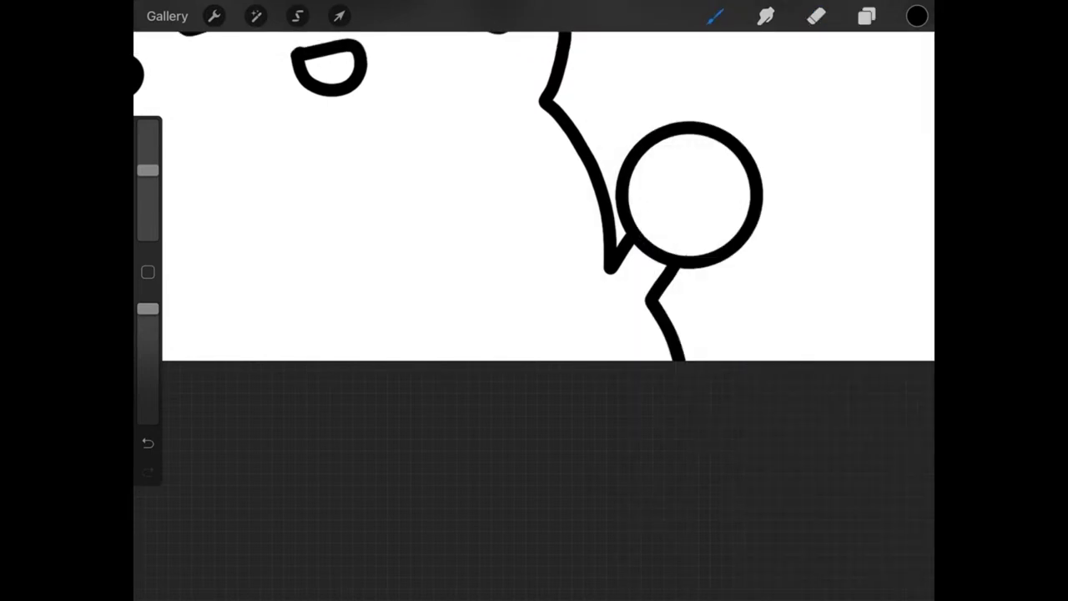
pyautogui.click(715, 16)
pyautogui.click(763, 198)
pyautogui.click(715, 16)
pyautogui.moveTo(635, 166); pyautogui.dragTo(710, 247)
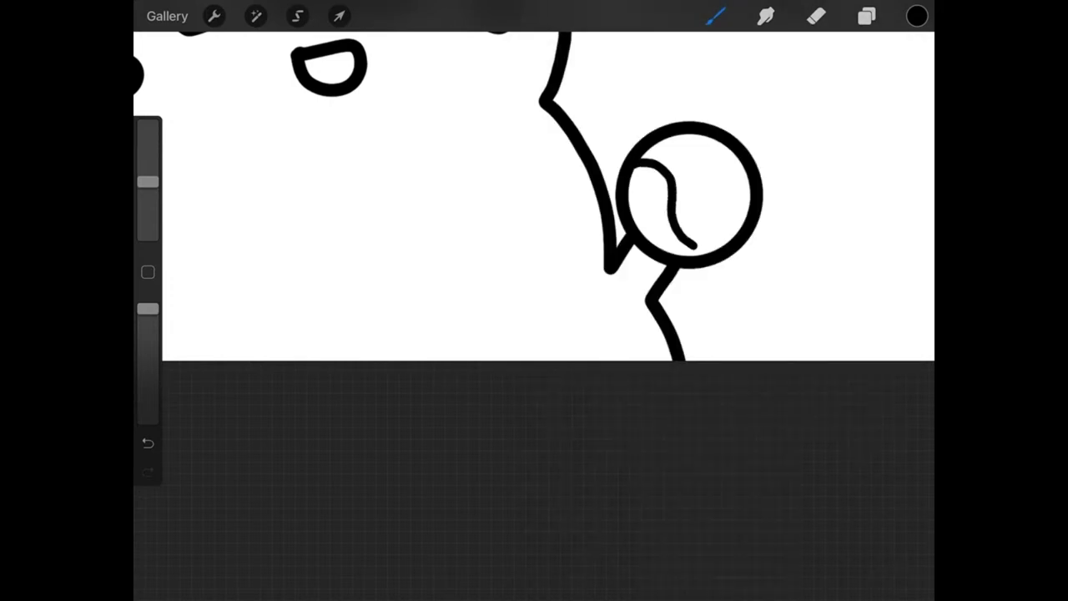
pyautogui.hotkey('ctrl', 'z')
pyautogui.moveTo(633, 176); pyautogui.dragTo(712, 252)
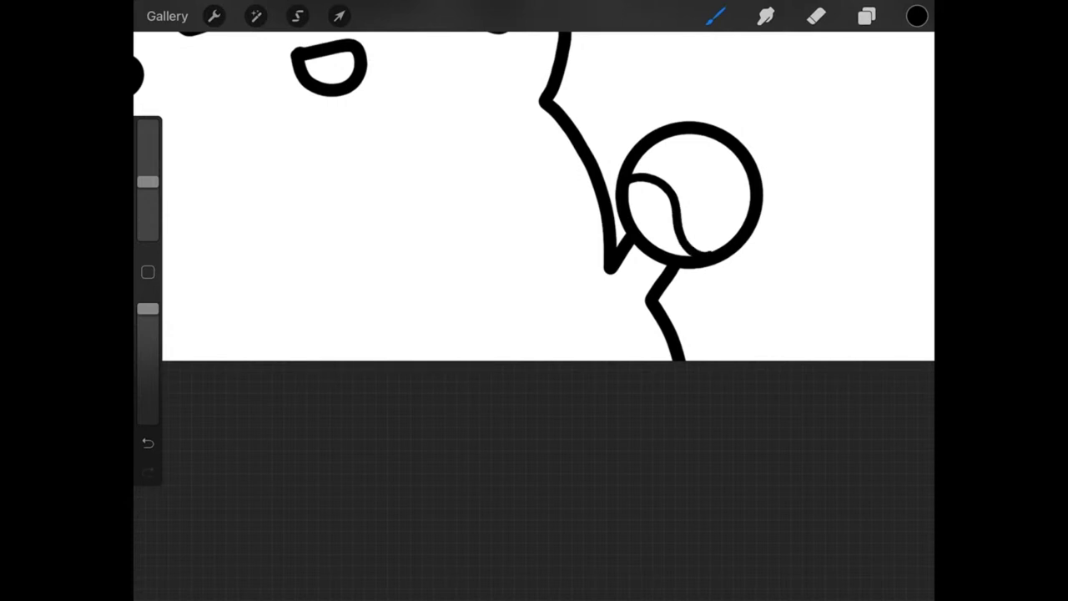
pyautogui.moveTo(686, 134); pyautogui.dragTo(723, 244)
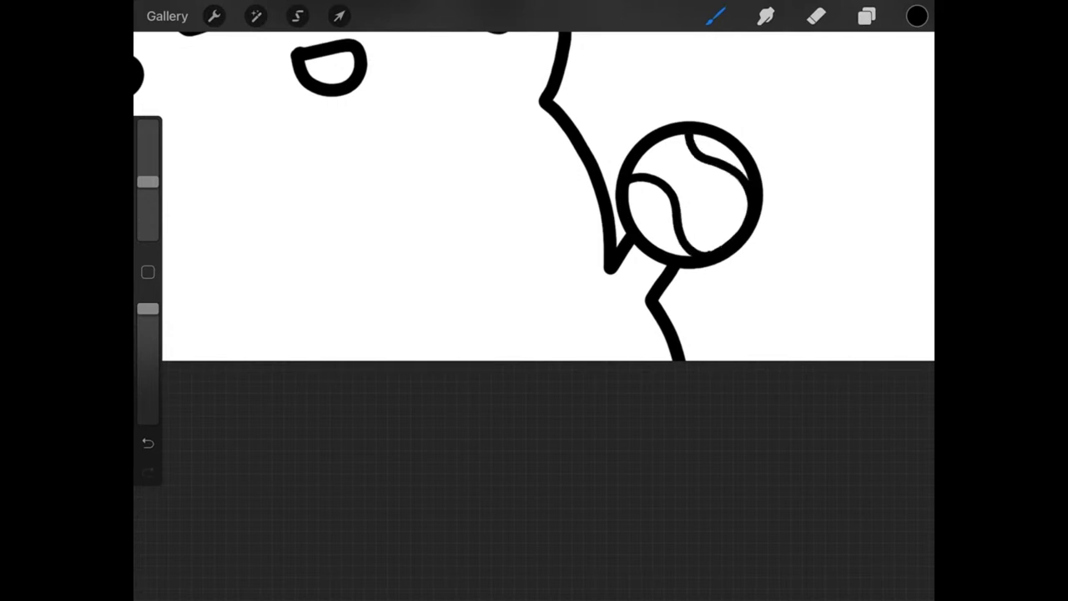
pyautogui.scroll(-5, 535, 250)
pyautogui.scroll(5, 534, 250)
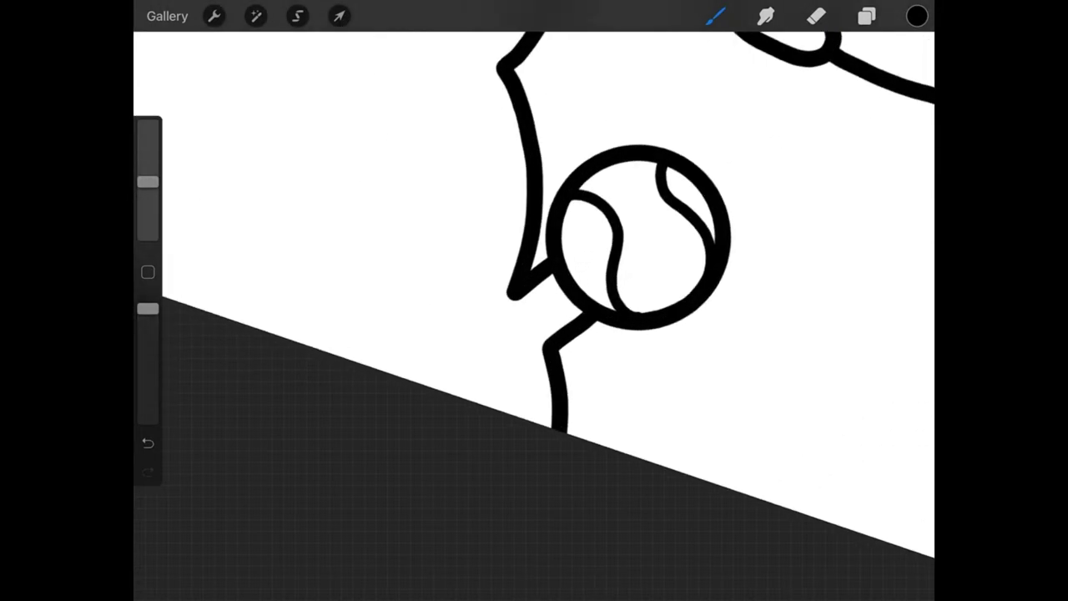
# - Draw short paired stitch marks along the ball's left and right seams
pyautogui.moveTo(591, 185); pyautogui.dragTo(606, 197)
pyautogui.moveTo(582, 202); pyautogui.dragTo(624, 215)
pyautogui.moveTo(599, 213)
pyautogui.mouseDown()
pyautogui.moveTo(634, 247)
pyautogui.moveTo(628, 287)
pyautogui.mouseUp()
pyautogui.moveTo(648, 178)
pyautogui.mouseDown()
pyautogui.moveTo(673, 177)
pyautogui.moveTo(711, 214)
pyautogui.mouseUp()
pyautogui.moveTo(693, 242); pyautogui.dragTo(703, 226)
pyautogui.moveTo(624, 301); pyautogui.dragTo(636, 308)
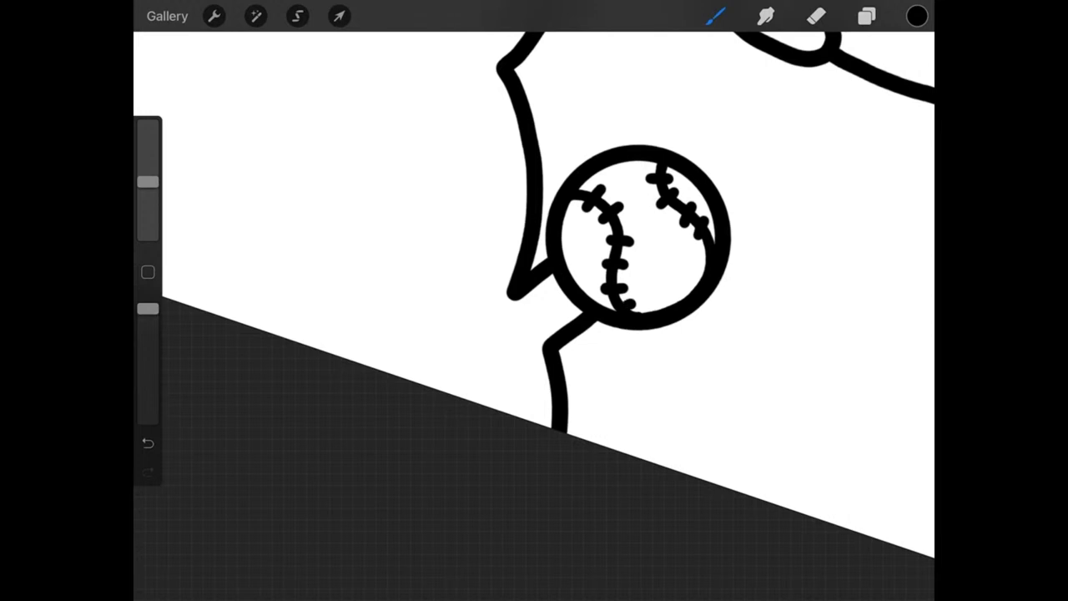
pyautogui.scroll(-5, 534, 284)
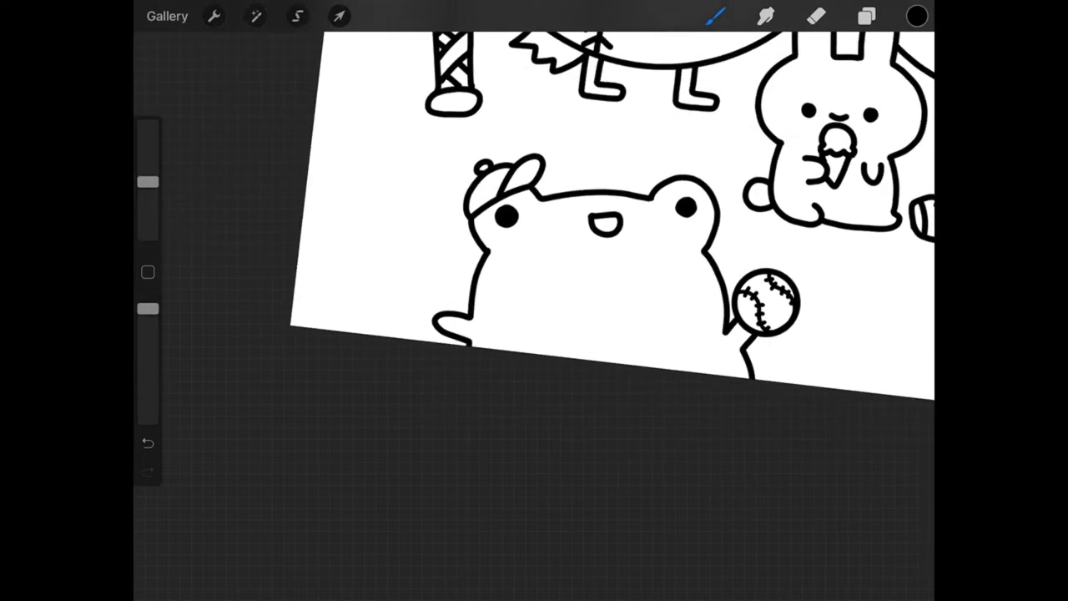
# - Erase the small stray bump on the frog's mouth outline
pyautogui.scroll(-3, 615, 214)
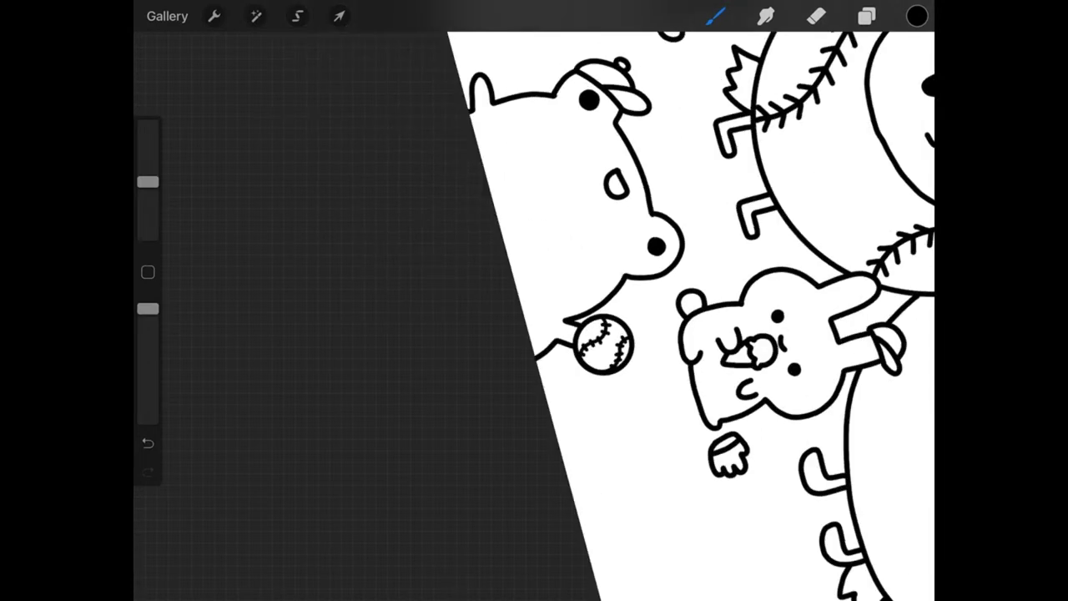
pyautogui.scroll(10, 584, 250)
pyautogui.click(817, 16)
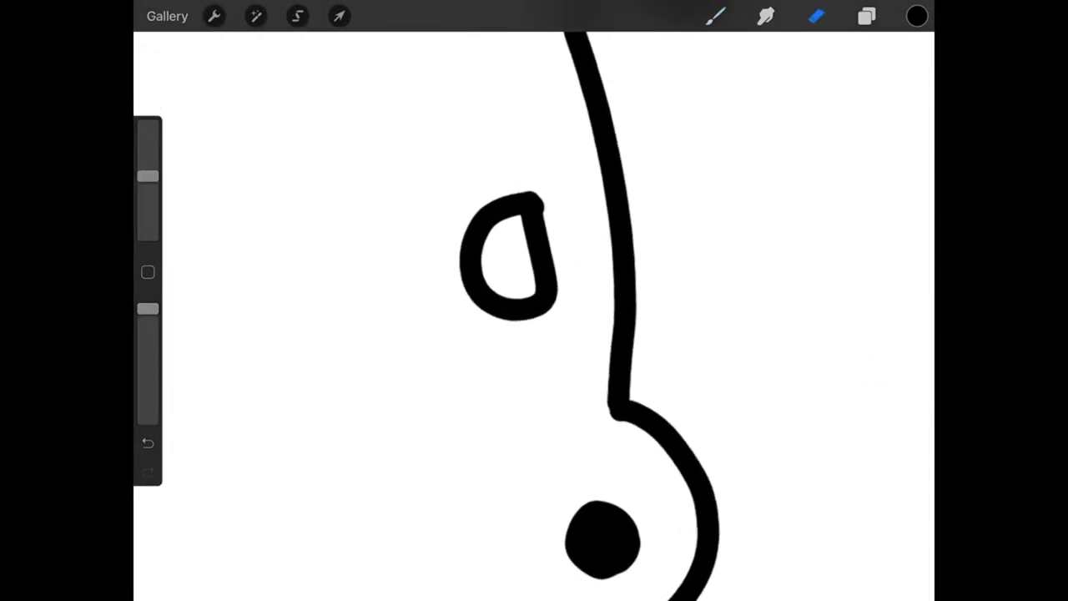
pyautogui.click(868, 16)
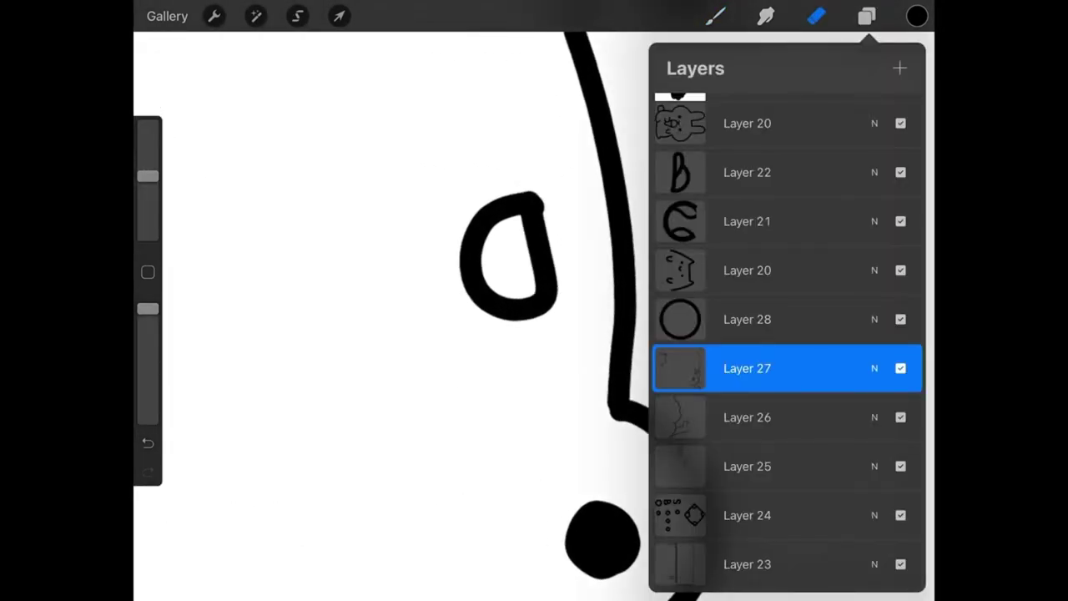
pyautogui.click(816, 16)
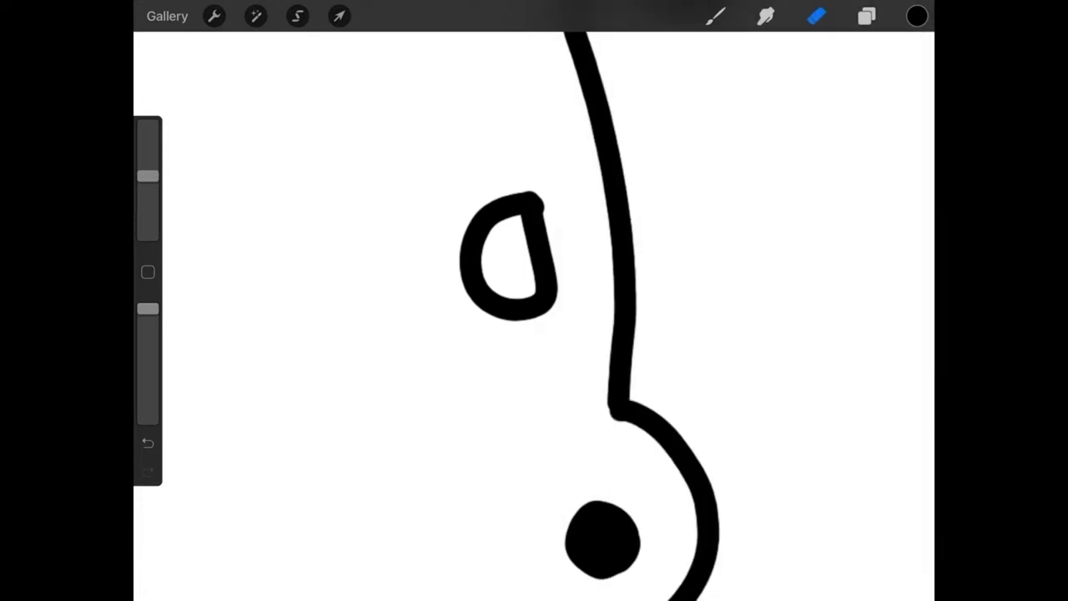
pyautogui.moveTo(538, 197); pyautogui.dragTo(544, 212)
# - Switch to the Art 32 Chicken Comic Smooth brush
pyautogui.click(716, 16)
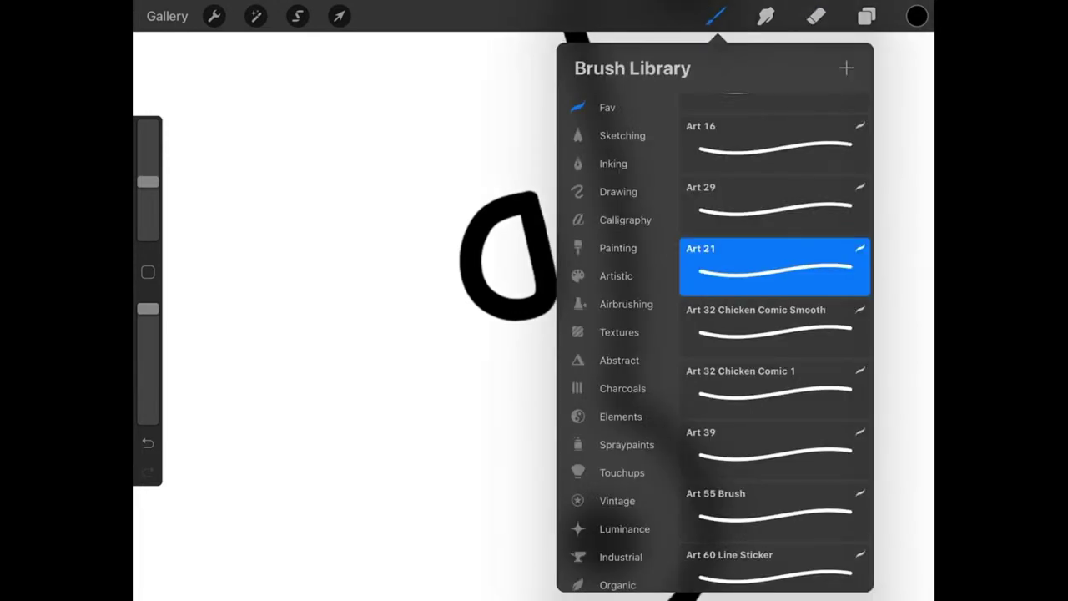
pyautogui.click(774, 389)
pyautogui.click(775, 328)
pyautogui.click(715, 16)
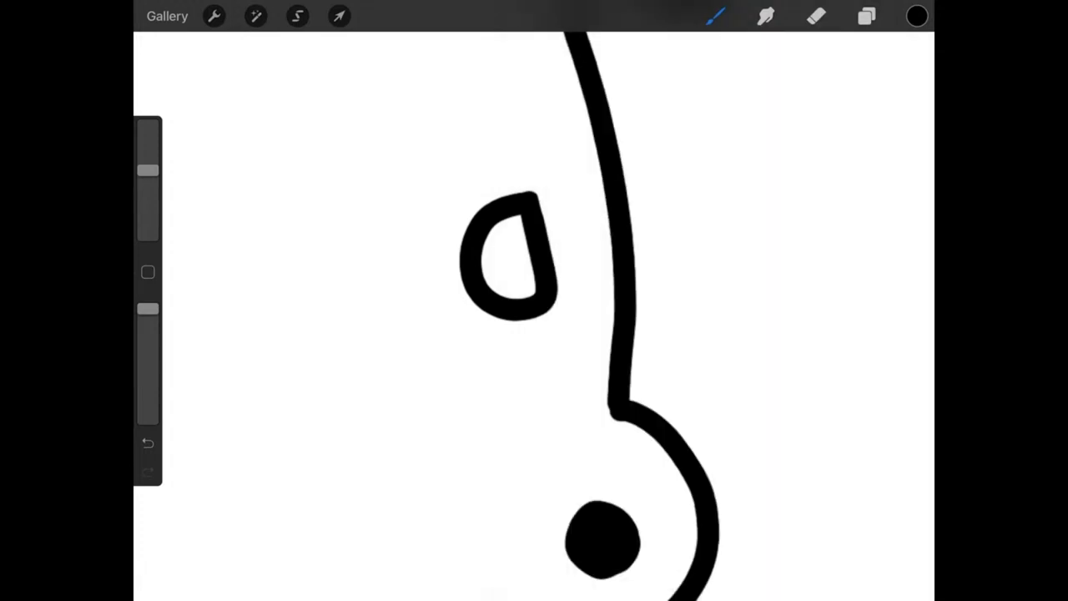
pyautogui.scroll(-5, 535, 317)
pyautogui.scroll(-3, 534, 317)
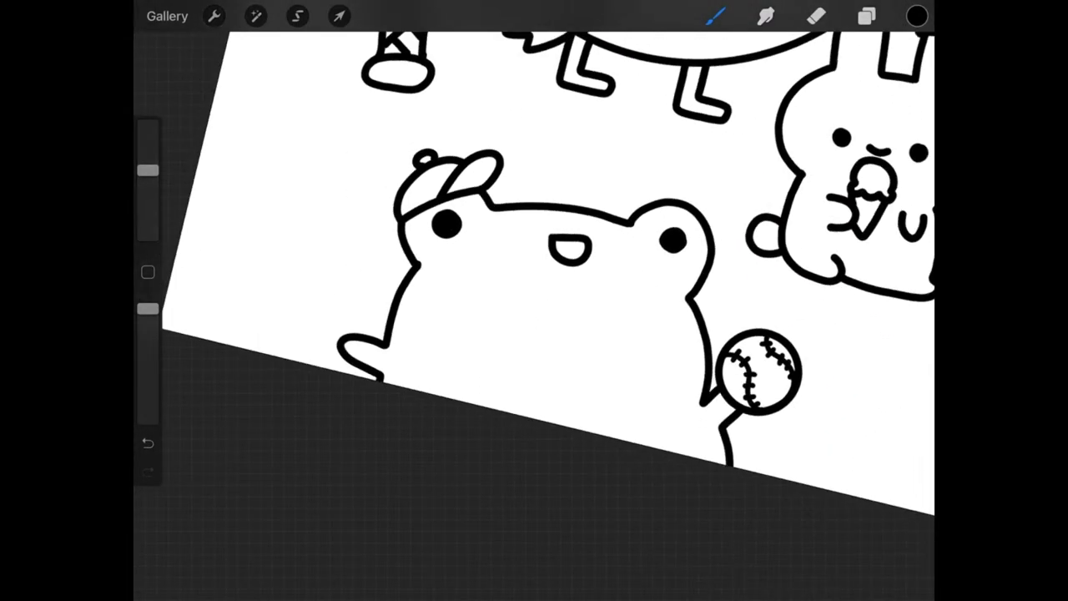
pyautogui.scroll(-3, 534, 250)
pyautogui.scroll(-2, 535, 251)
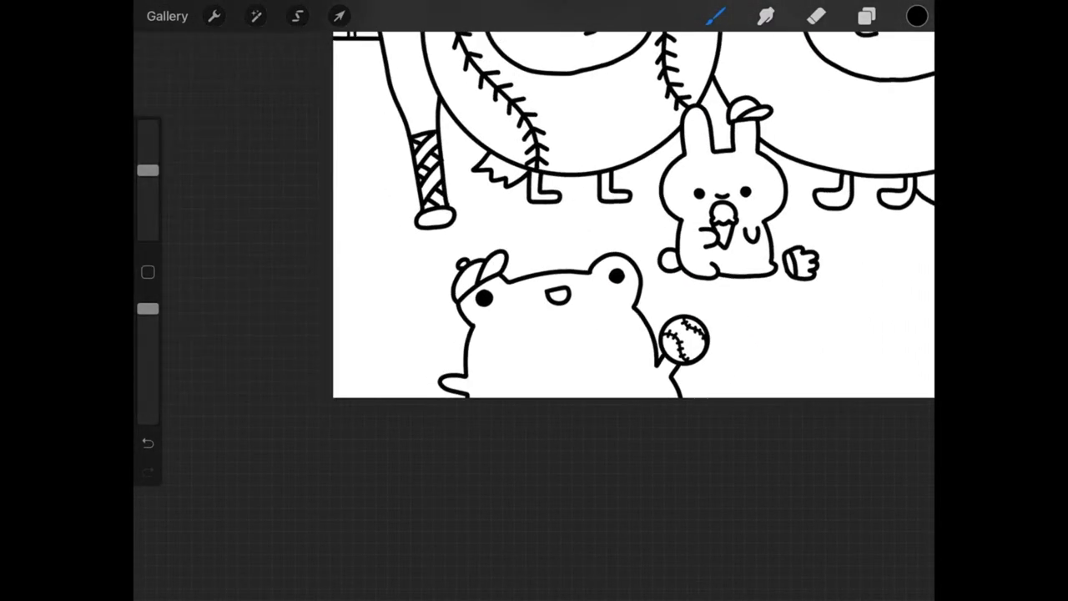
pyautogui.scroll(-2, 534, 250)
pyautogui.scroll(3, 534, 251)
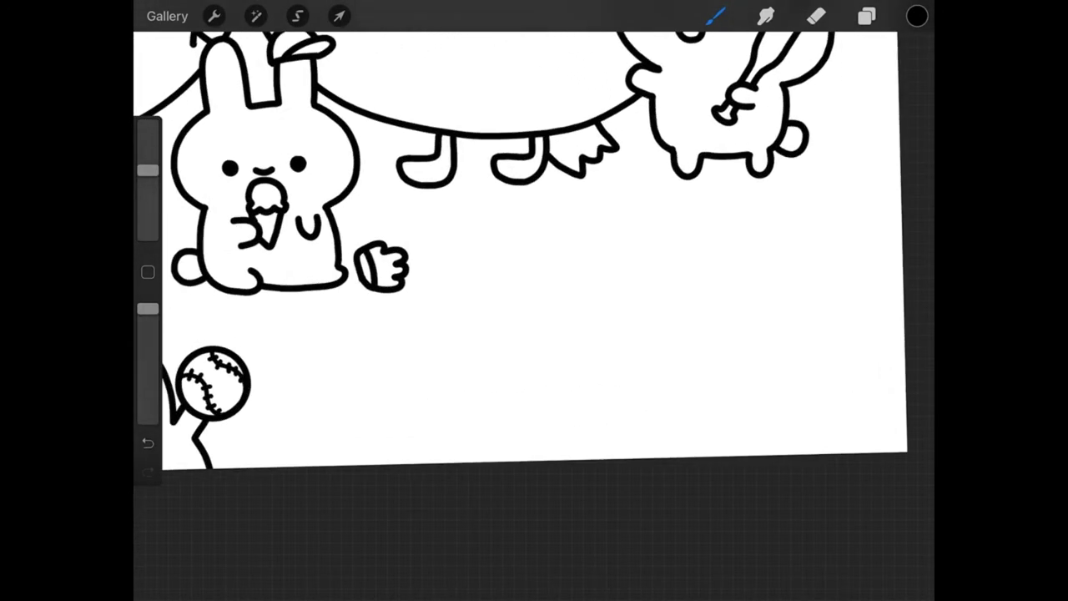
pyautogui.scroll(2, 535, 250)
pyautogui.scroll(-3, 534, 251)
pyautogui.scroll(2, 534, 250)
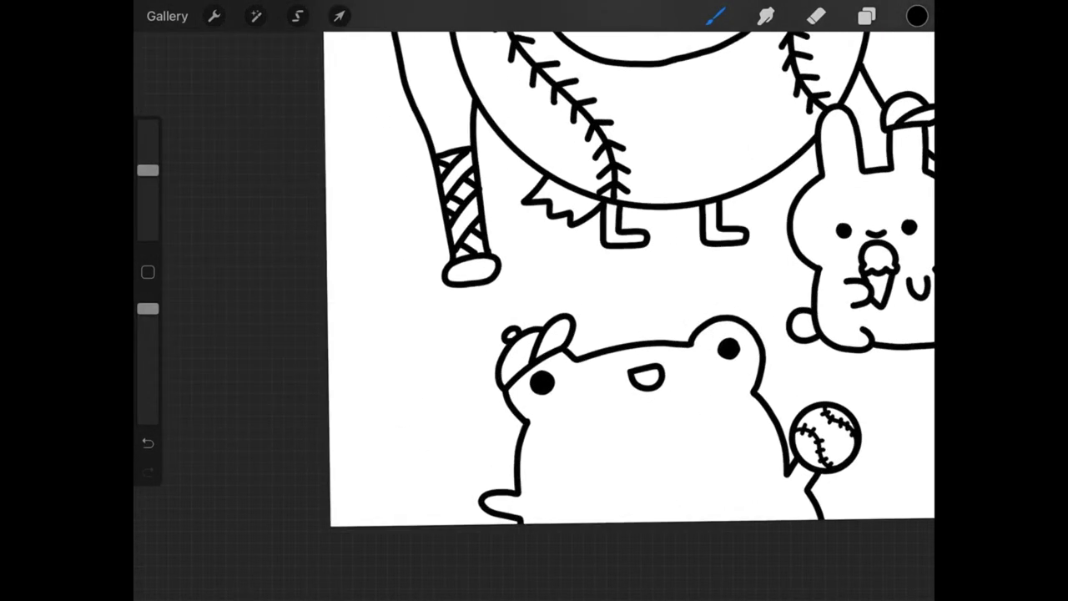
pyautogui.scroll(1, 534, 250)
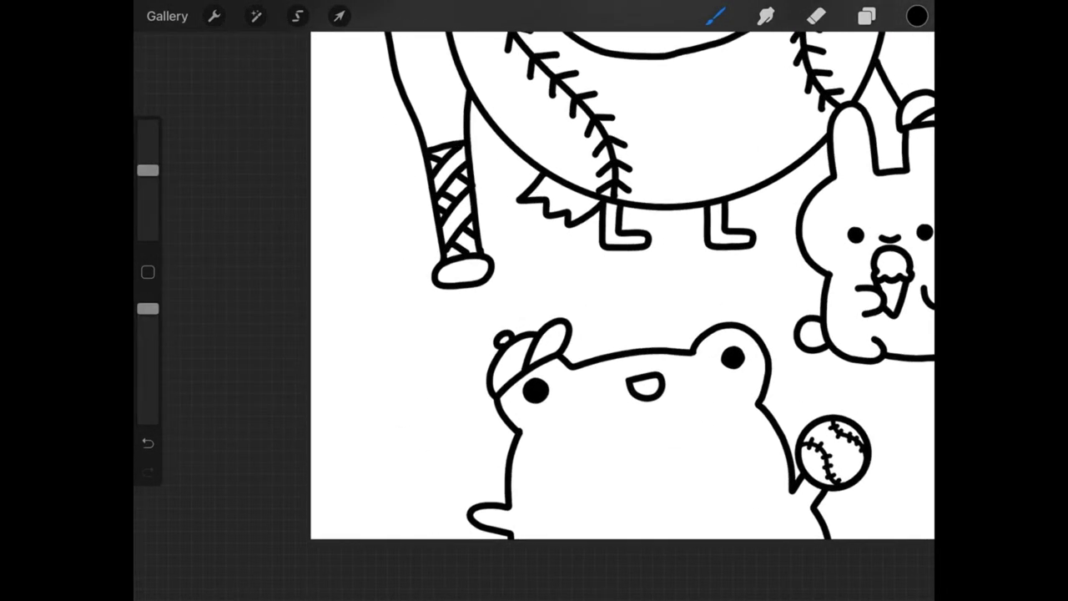
pyautogui.scroll(-2, 621, 284)
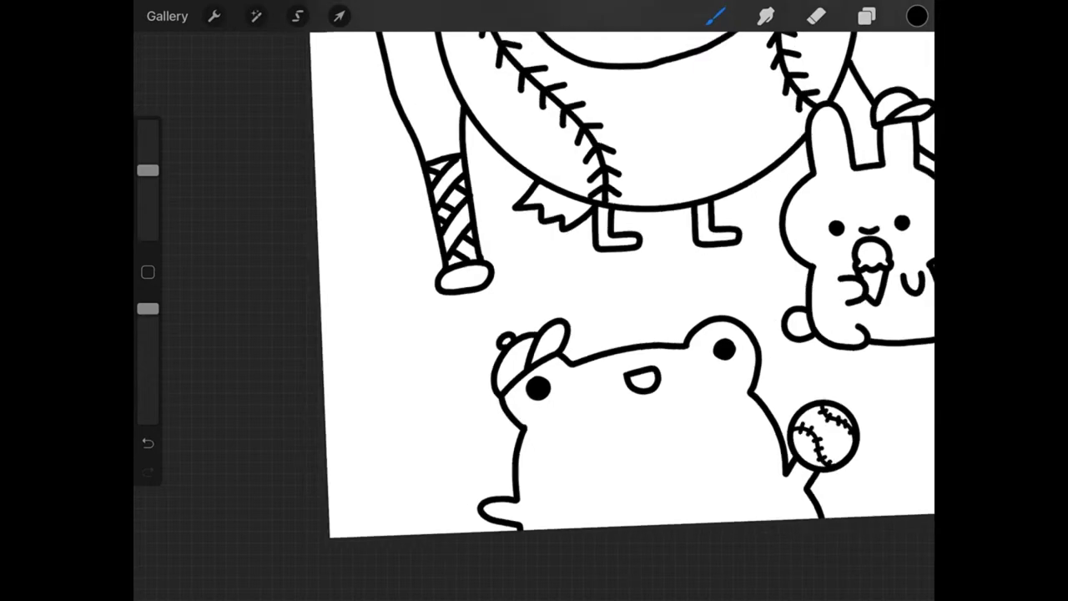
pyautogui.scroll(-2, 622, 284)
# - Draw grass tufts left of the bat, near the left edge and between bat and frog
pyautogui.scroll(3, 585, 351)
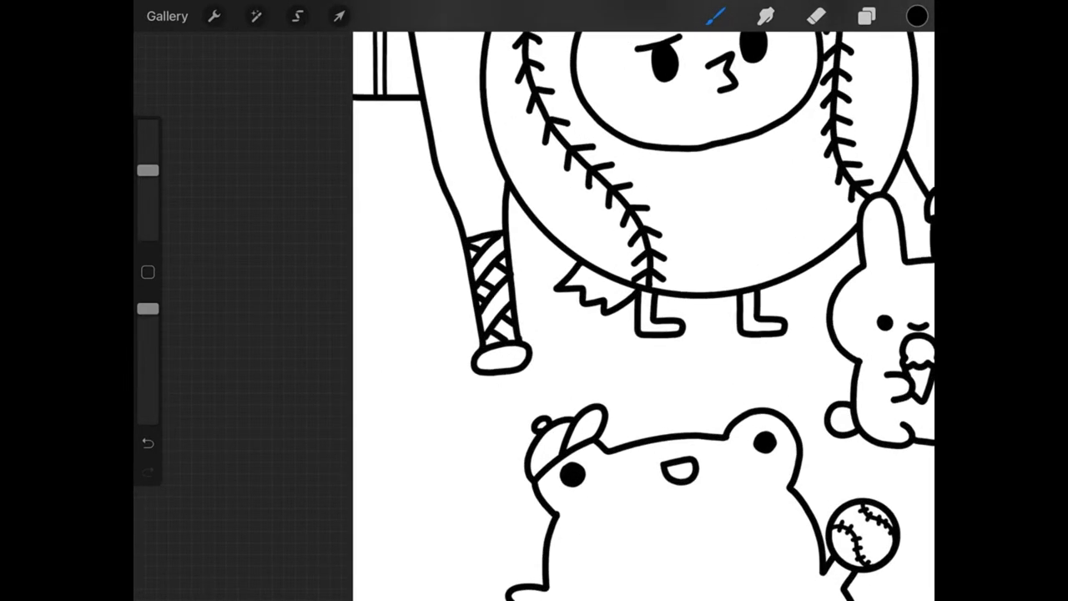
pyautogui.moveTo(375, 247)
pyautogui.mouseDown()
pyautogui.moveTo(386, 234)
pyautogui.moveTo(434, 234)
pyautogui.moveTo(412, 250)
pyautogui.moveTo(373, 249)
pyautogui.mouseUp()
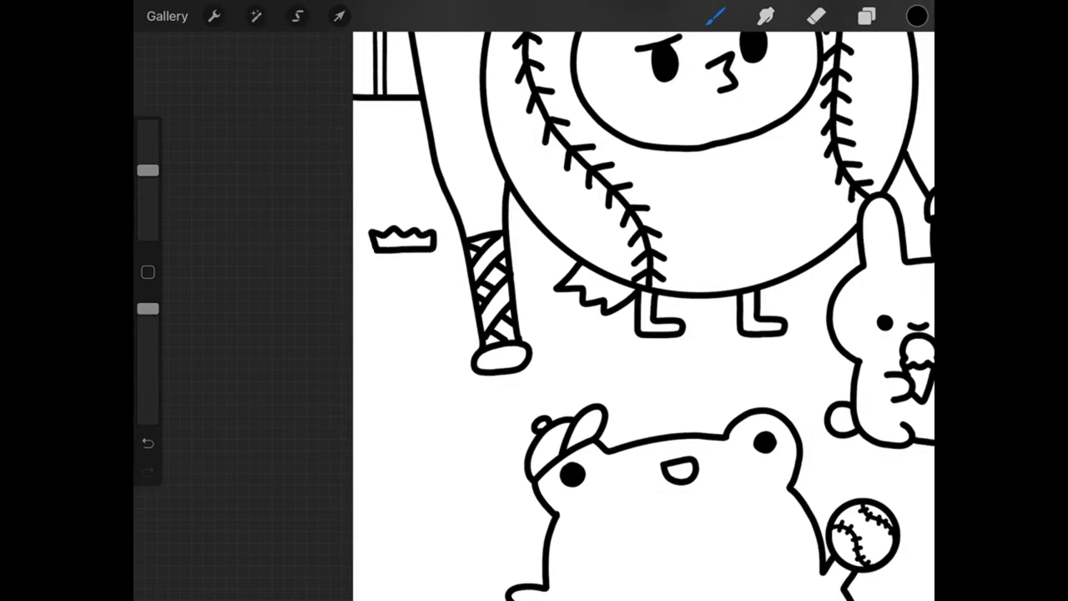
pyautogui.moveTo(354, 424)
pyautogui.mouseDown()
pyautogui.moveTo(392, 412)
pyautogui.moveTo(397, 431)
pyautogui.moveTo(354, 432)
pyautogui.mouseUp()
pyautogui.moveTo(586, 380)
pyautogui.mouseDown()
pyautogui.moveTo(633, 364)
pyautogui.moveTo(639, 381)
pyautogui.moveTo(588, 381)
pyautogui.mouseUp()
pyautogui.scroll(-3, 651, 317)
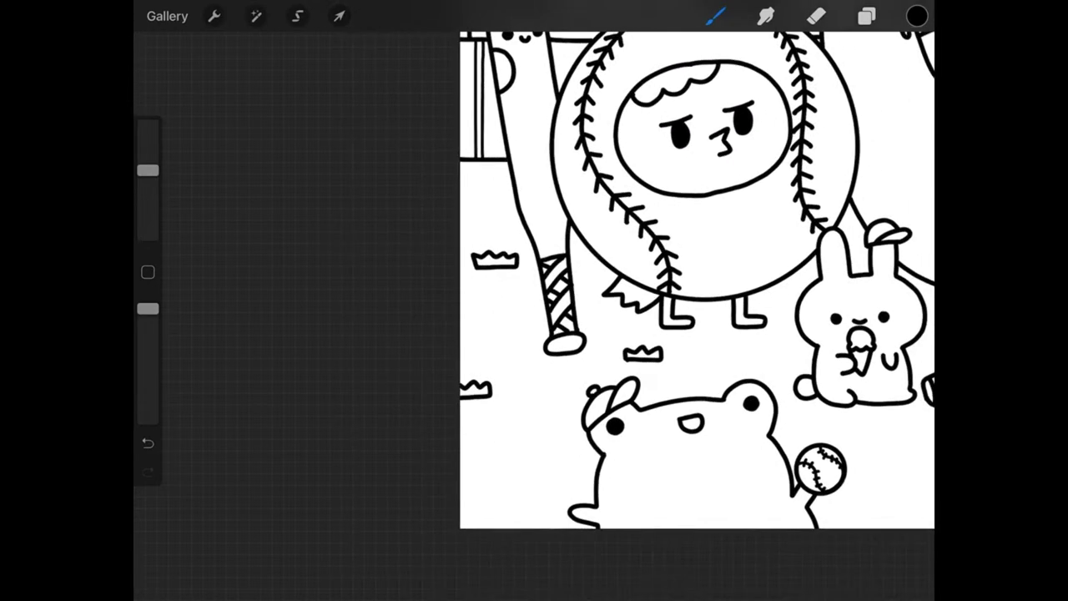
pyautogui.moveTo(439, 416); pyautogui.dragTo(478, 410)
pyautogui.moveTo(478, 410)
pyautogui.mouseDown()
pyautogui.moveTo(477, 396)
pyautogui.moveTo(438, 398)
pyautogui.moveTo(435, 416)
pyautogui.mouseUp()
# - Add grass tufts below the ice-cream bunny, right of the glove, beside the bat bunny and at the right edge
pyautogui.hscroll(2, 651, 251)
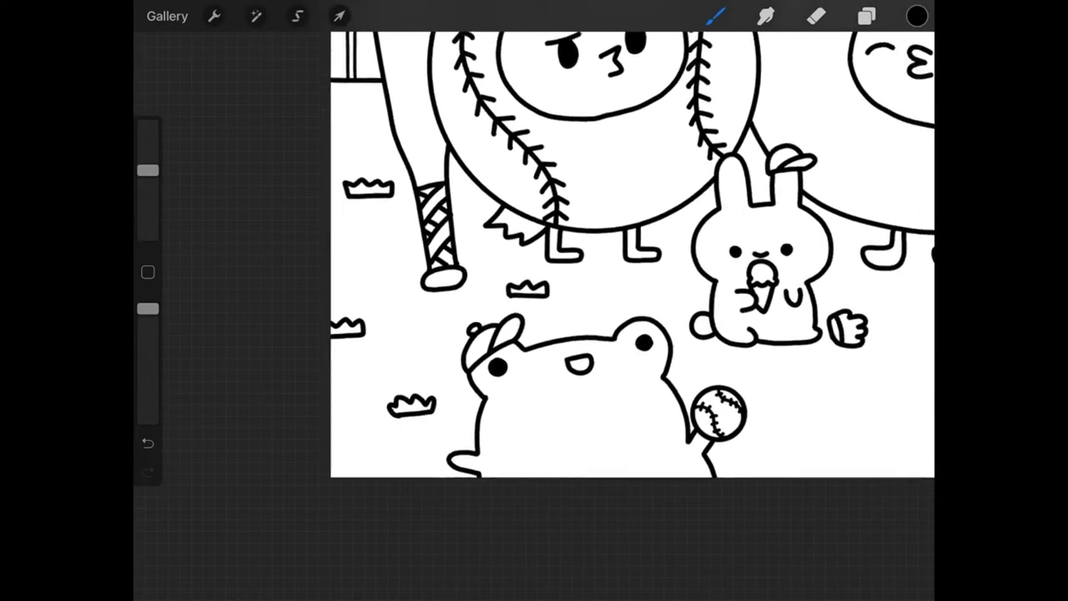
pyautogui.scroll(3, 651, 250)
pyautogui.moveTo(597, 406)
pyautogui.mouseDown()
pyautogui.moveTo(648, 384)
pyautogui.moveTo(603, 386)
pyautogui.moveTo(598, 406)
pyautogui.mouseUp()
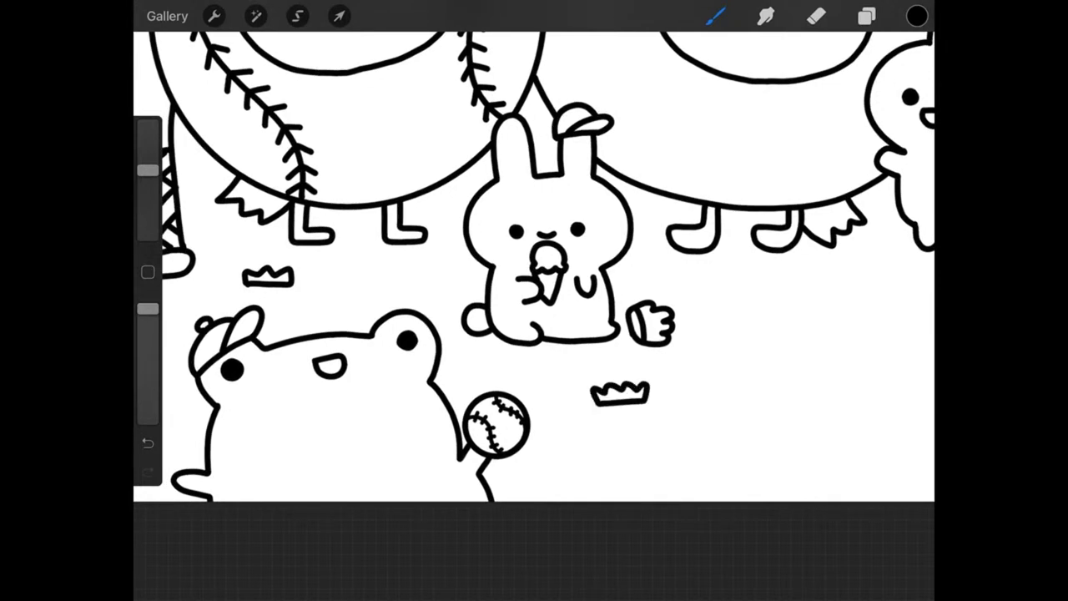
pyautogui.moveTo(743, 316)
pyautogui.mouseDown()
pyautogui.moveTo(781, 314)
pyautogui.moveTo(778, 291)
pyautogui.moveTo(754, 292)
pyautogui.moveTo(743, 314)
pyautogui.mouseUp()
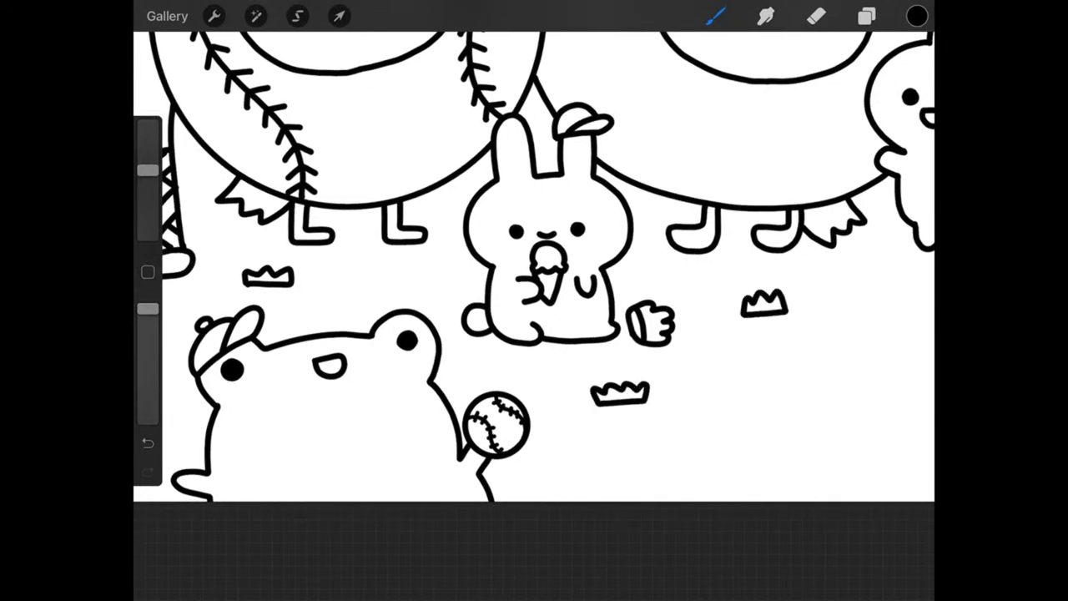
pyautogui.moveTo(547, 230)
pyautogui.mouseDown()
pyautogui.moveTo(281, 251)
pyautogui.moveTo(284, 227)
pyautogui.mouseUp()
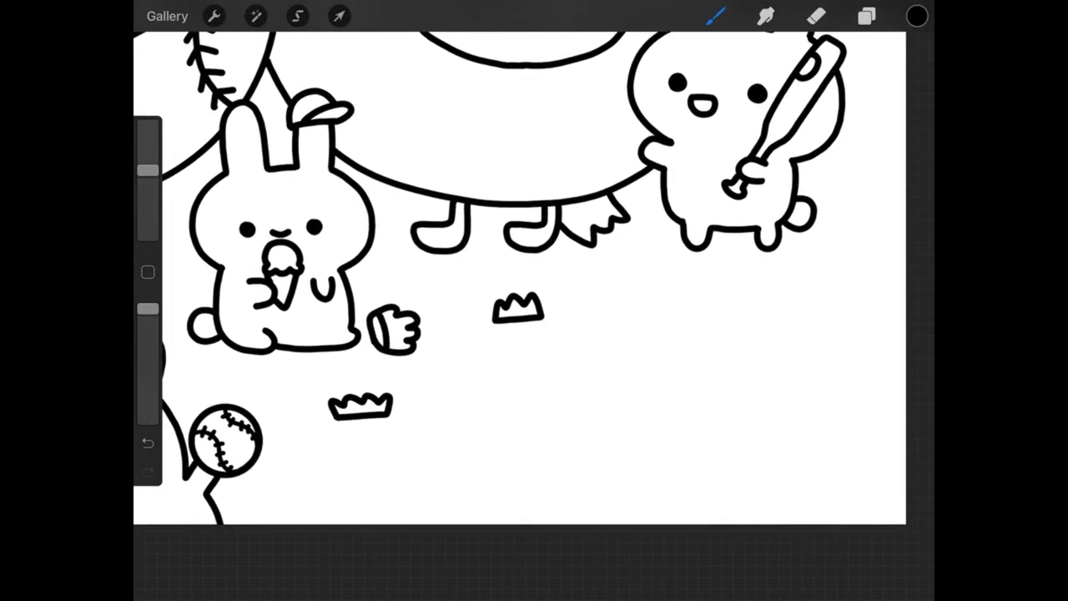
pyautogui.moveTo(843, 190)
pyautogui.mouseDown()
pyautogui.moveTo(864, 191)
pyautogui.moveTo(872, 169)
pyautogui.moveTo(828, 191)
pyautogui.moveTo(851, 191)
pyautogui.mouseUp()
pyautogui.moveTo(501, 250)
pyautogui.mouseDown()
pyautogui.moveTo(499, 270)
pyautogui.moveTo(418, 374)
pyautogui.mouseUp()
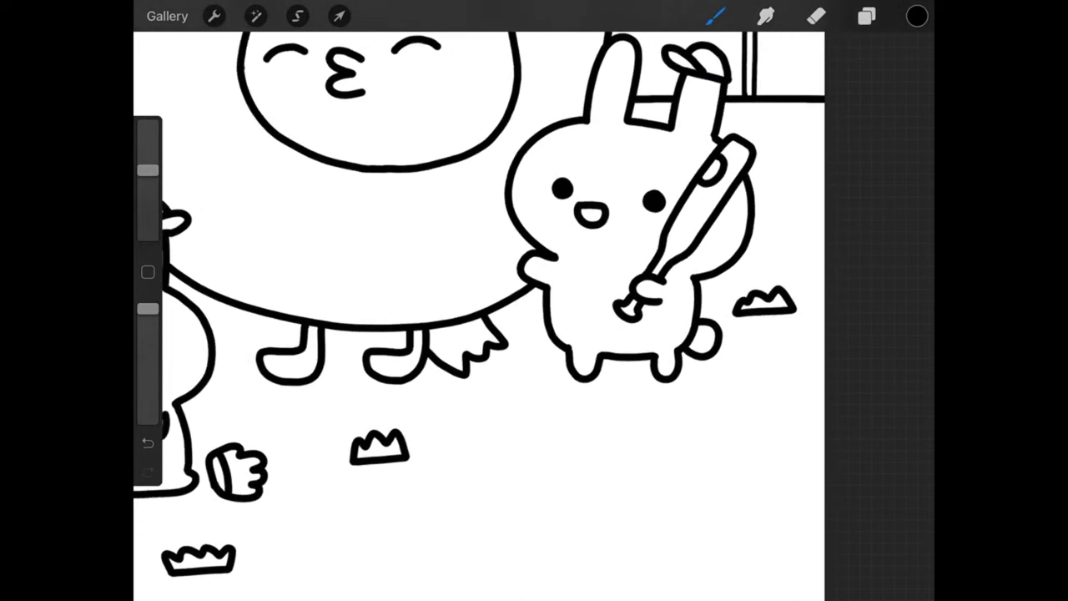
pyautogui.moveTo(825, 185)
pyautogui.mouseDown()
pyautogui.moveTo(795, 185)
pyautogui.moveTo(824, 163)
pyautogui.mouseUp()
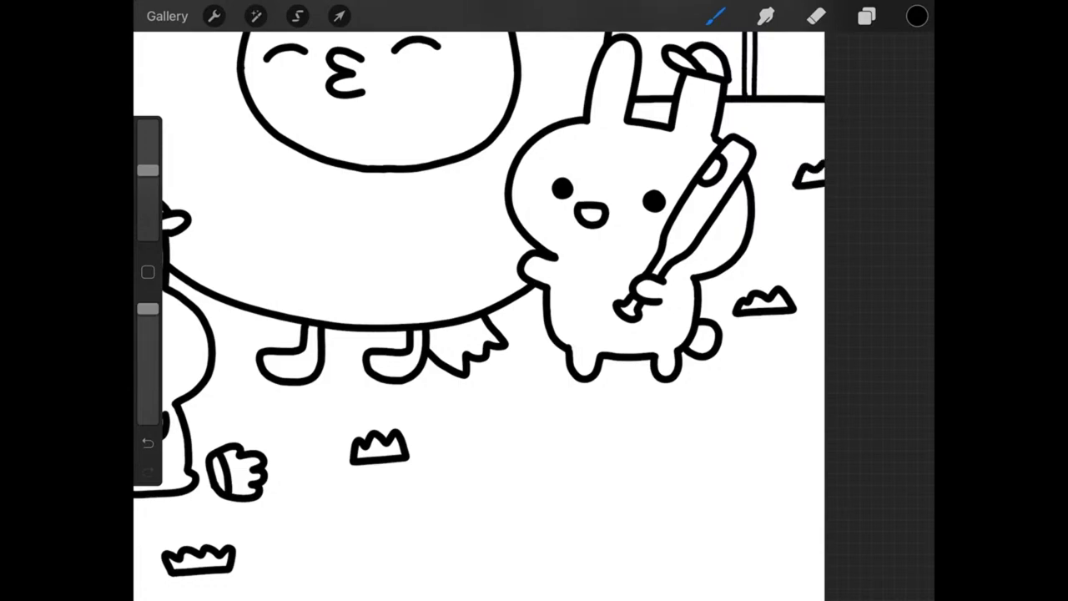
pyautogui.scroll(-5, 484, 251)
pyautogui.scroll(-1, 484, 250)
pyautogui.scroll(-3, 484, 250)
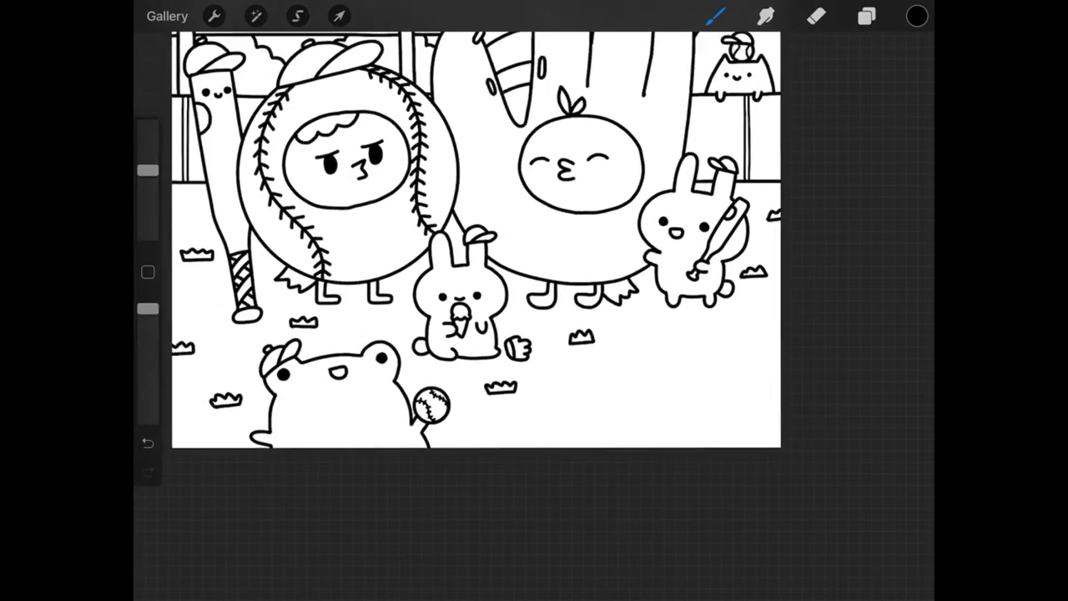
pyautogui.scroll(-1, 485, 250)
pyautogui.scroll(3, 493, 259)
pyautogui.scroll(-3, 492, 259)
pyautogui.scroll(2, 493, 259)
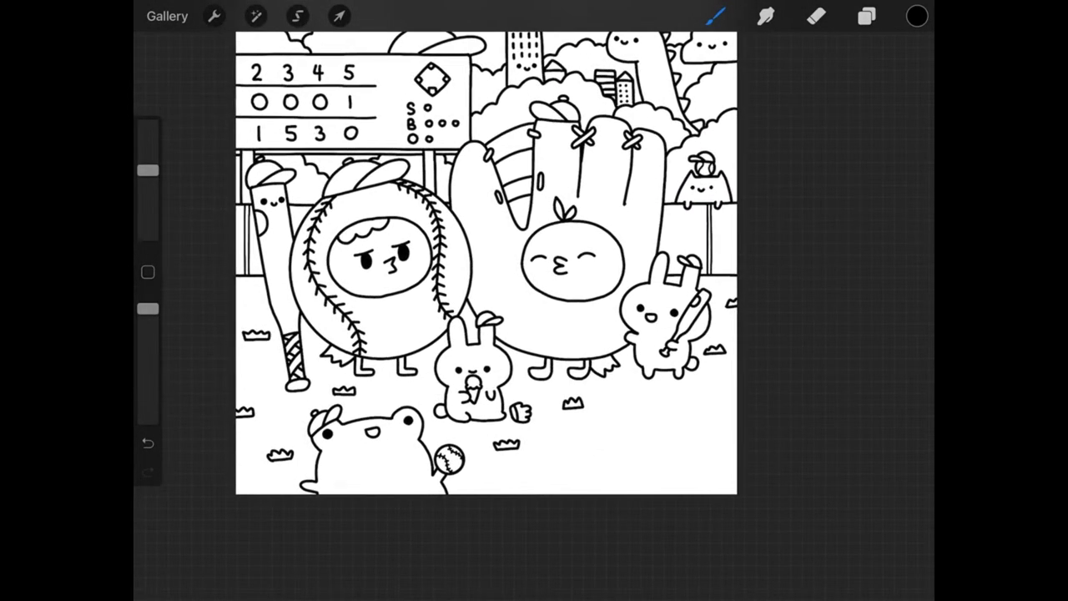
pyautogui.scroll(1, 493, 259)
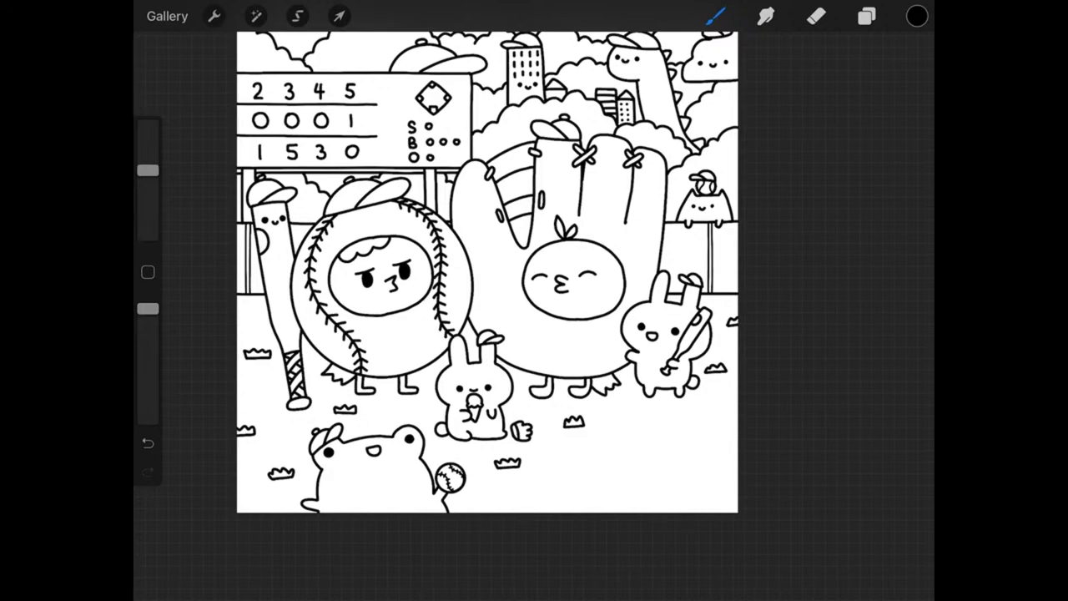
pyautogui.moveTo(484, 334); pyautogui.dragTo(584, 201)
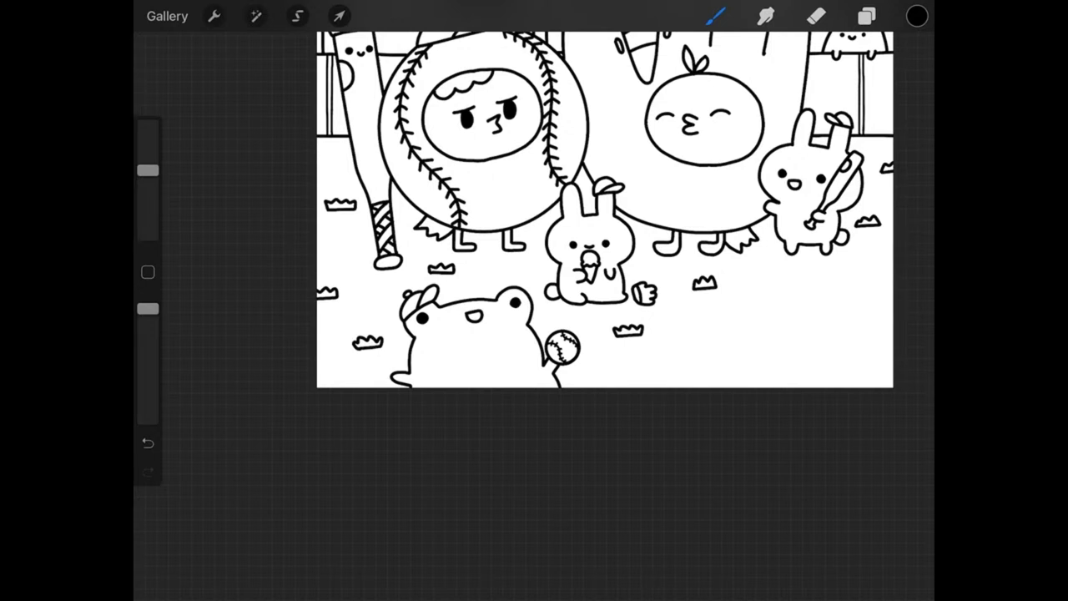
# - Draw a rectangular box outline in the empty lower-right area
pyautogui.scroll(-3, 605, 209)
pyautogui.scroll(5, 535, 275)
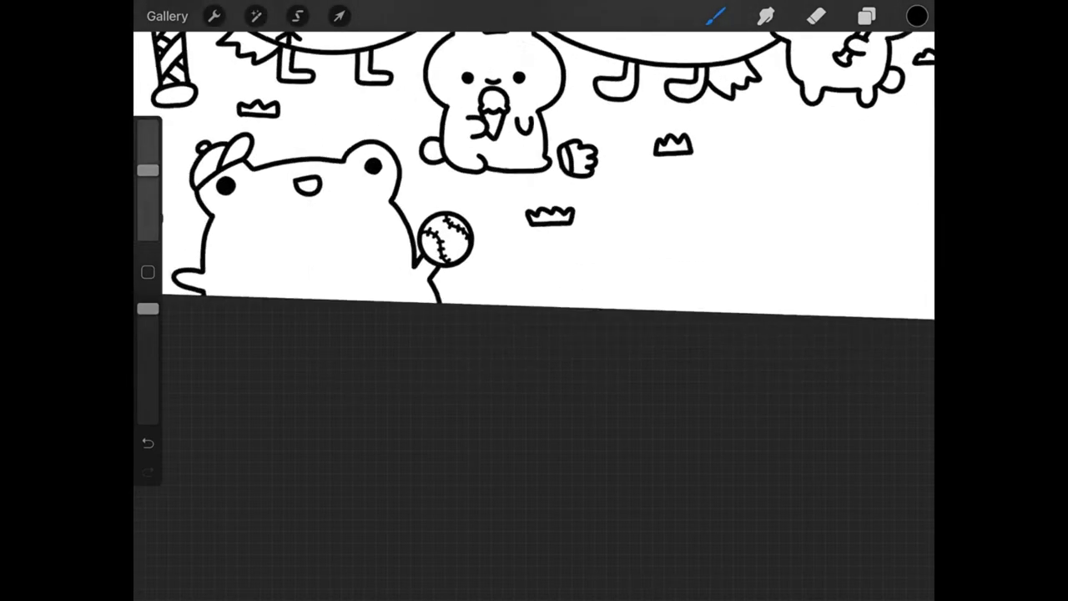
pyautogui.hscroll(3, 534, 167)
pyautogui.hscroll(2, 534, 167)
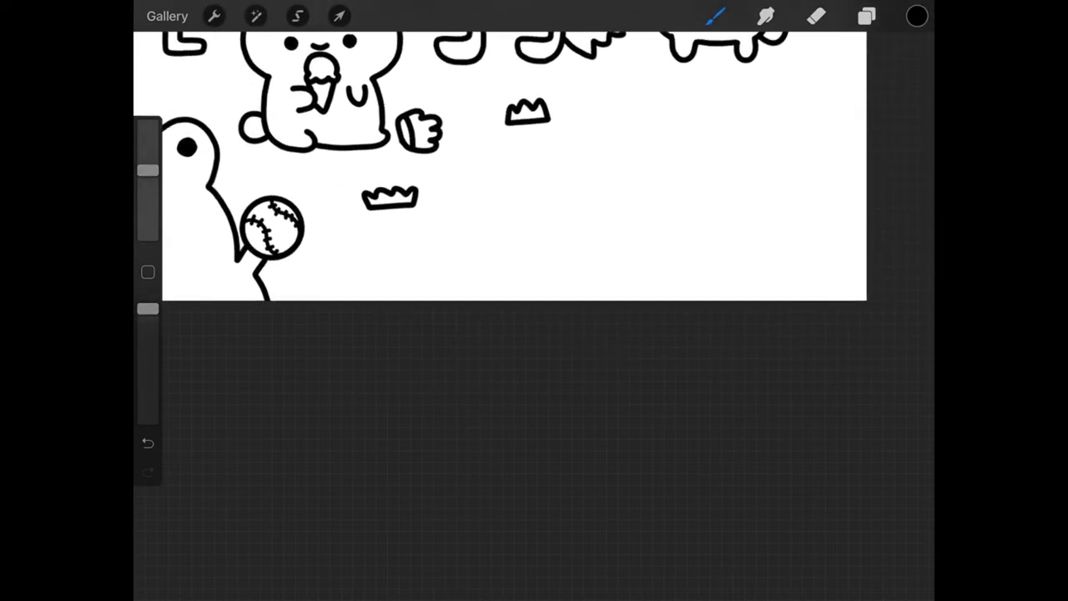
pyautogui.click(867, 16)
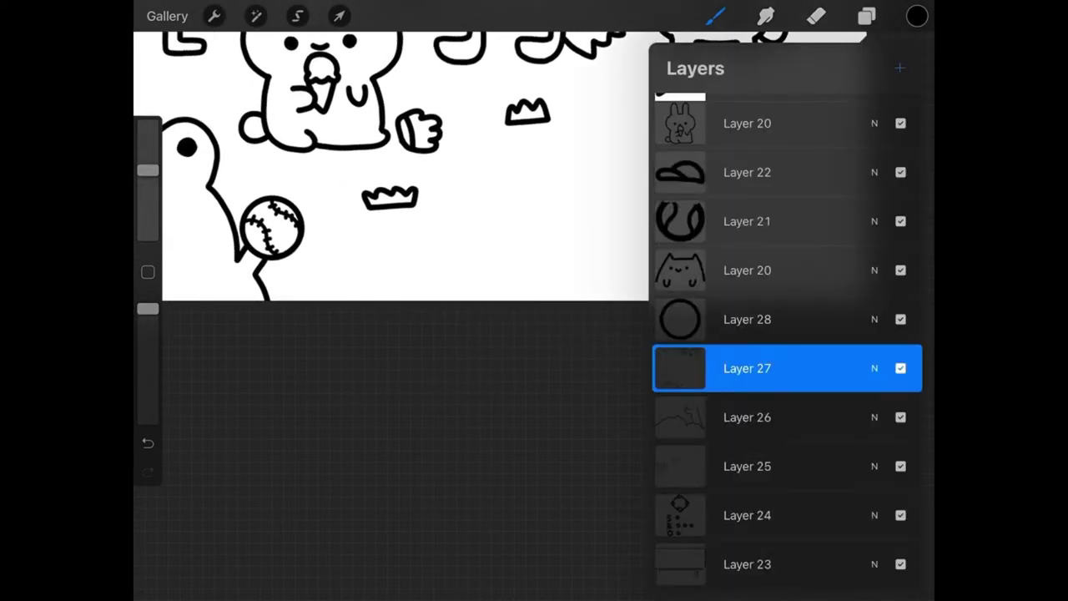
pyautogui.click(867, 16)
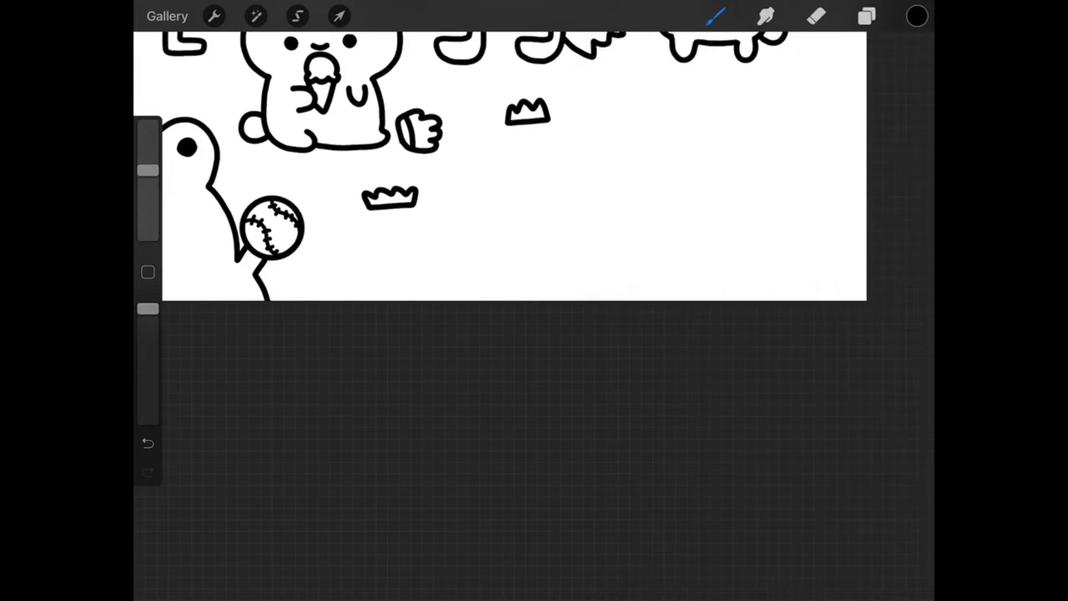
pyautogui.moveTo(589, 193); pyautogui.dragTo(589, 262)
pyautogui.moveTo(589, 194)
pyautogui.mouseDown()
pyautogui.moveTo(745, 192)
pyautogui.moveTo(746, 258)
pyautogui.mouseUp()
pyautogui.moveTo(589, 266); pyautogui.dragTo(746, 262)
# - Add the box's slanted right side face, redrawing it once after an undo
pyautogui.scroll(3, 847, 242)
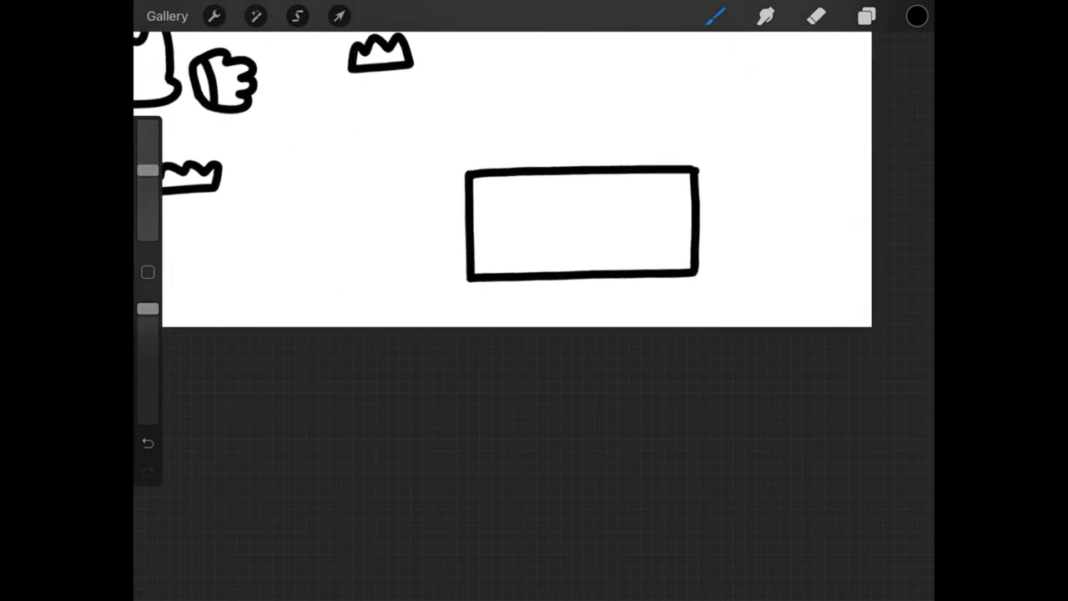
pyautogui.moveTo(694, 171)
pyautogui.mouseDown()
pyautogui.moveTo(738, 144)
pyautogui.moveTo(751, 234)
pyautogui.moveTo(695, 274)
pyautogui.mouseUp()
pyautogui.hotkey('ctrl', 'z')
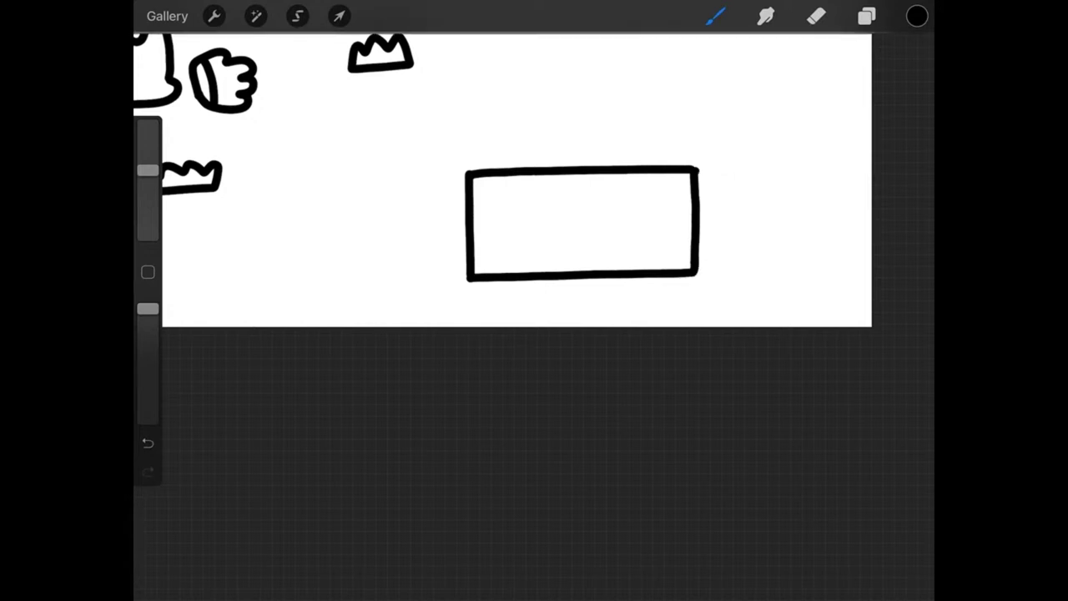
pyautogui.moveTo(696, 171)
pyautogui.mouseDown()
pyautogui.moveTo(733, 146)
pyautogui.moveTo(747, 169)
pyautogui.moveTo(748, 214)
pyautogui.moveTo(748, 240)
pyautogui.moveTo(696, 273)
pyautogui.mouseUp()
# - Draw a row of round balls peeking over the top of the box
pyautogui.click(867, 16)
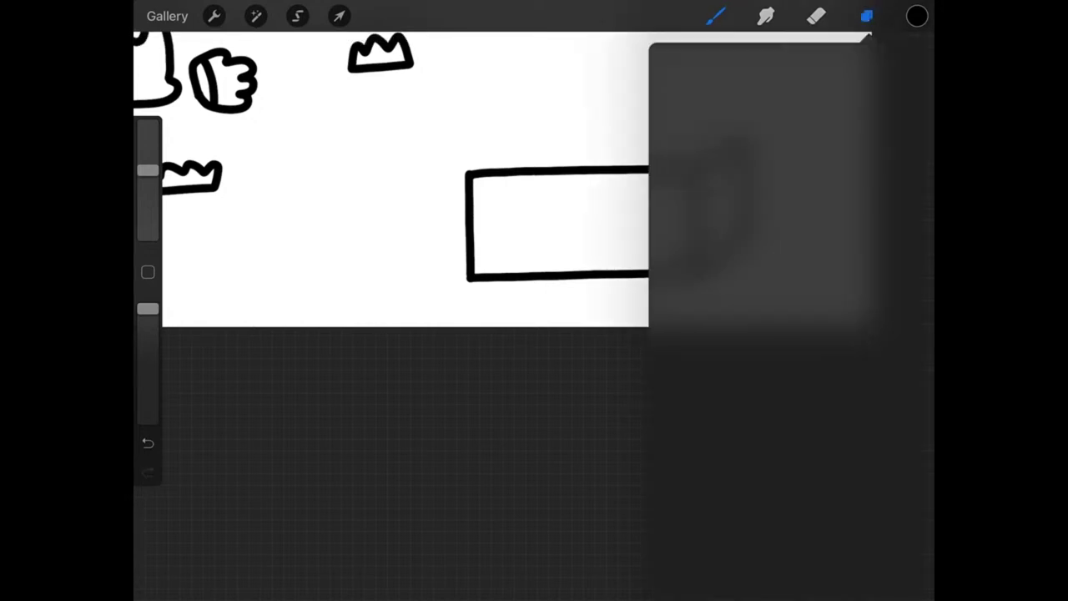
pyautogui.click(866, 16)
pyautogui.scroll(1, 585, 208)
pyautogui.scroll(2, 584, 251)
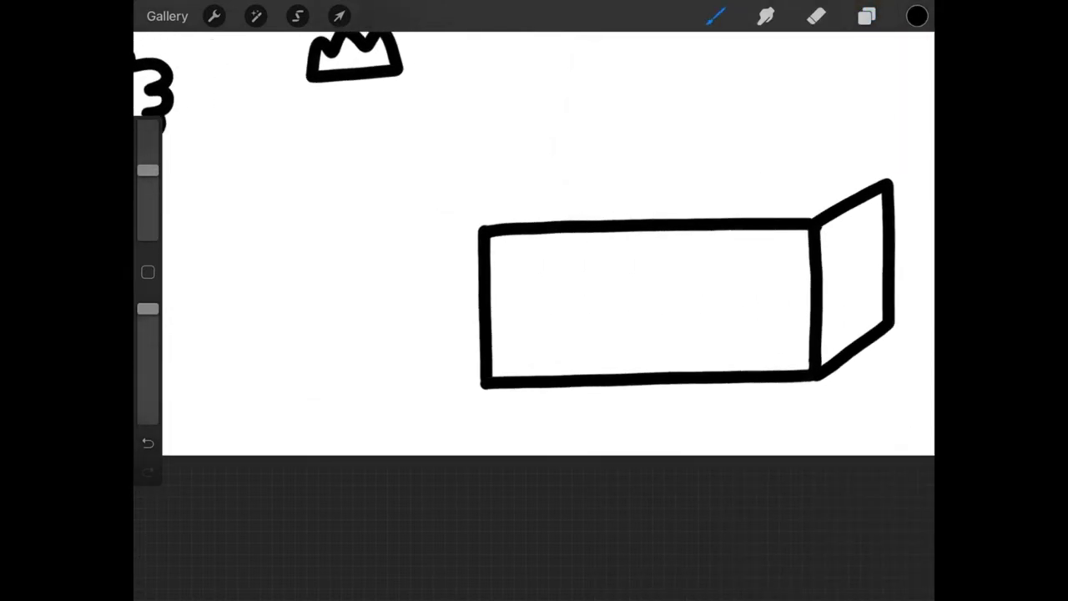
pyautogui.moveTo(496, 224)
pyautogui.mouseDown()
pyautogui.moveTo(516, 177)
pyautogui.moveTo(566, 189)
pyautogui.moveTo(572, 221)
pyautogui.moveTo(599, 181)
pyautogui.moveTo(645, 195)
pyautogui.moveTo(655, 219)
pyautogui.moveTo(685, 182)
pyautogui.moveTo(726, 164)
pyautogui.moveTo(757, 218)
pyautogui.moveTo(781, 165)
pyautogui.moveTo(831, 189)
pyautogui.moveTo(823, 214)
pyautogui.mouseUp()
pyautogui.moveTo(808, 164)
pyautogui.mouseDown()
pyautogui.moveTo(828, 147)
pyautogui.moveTo(860, 164)
pyautogui.moveTo(863, 194)
pyautogui.mouseUp()
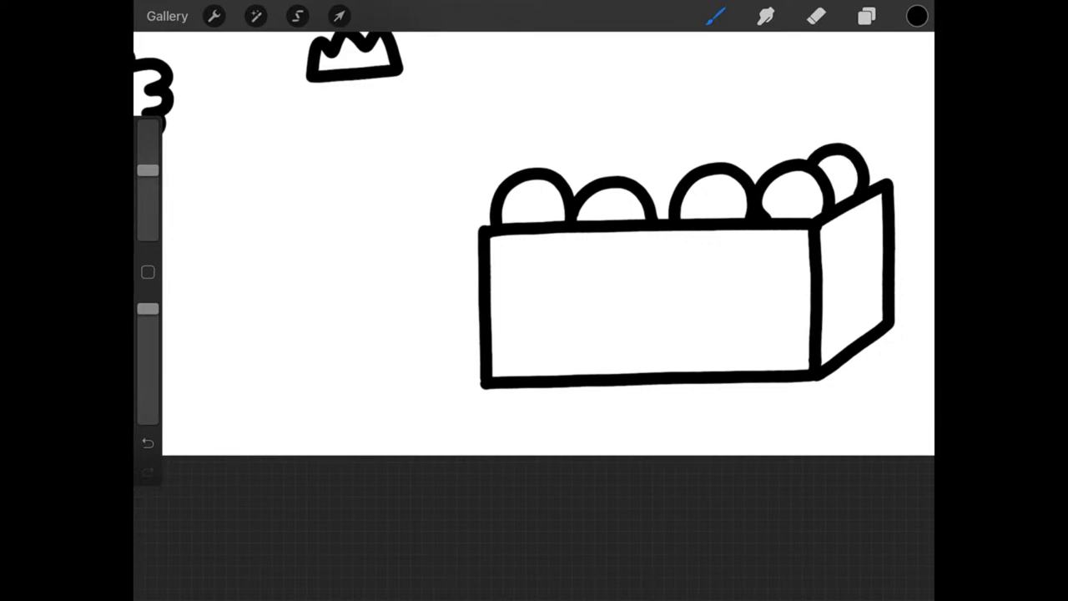
pyautogui.click(868, 16)
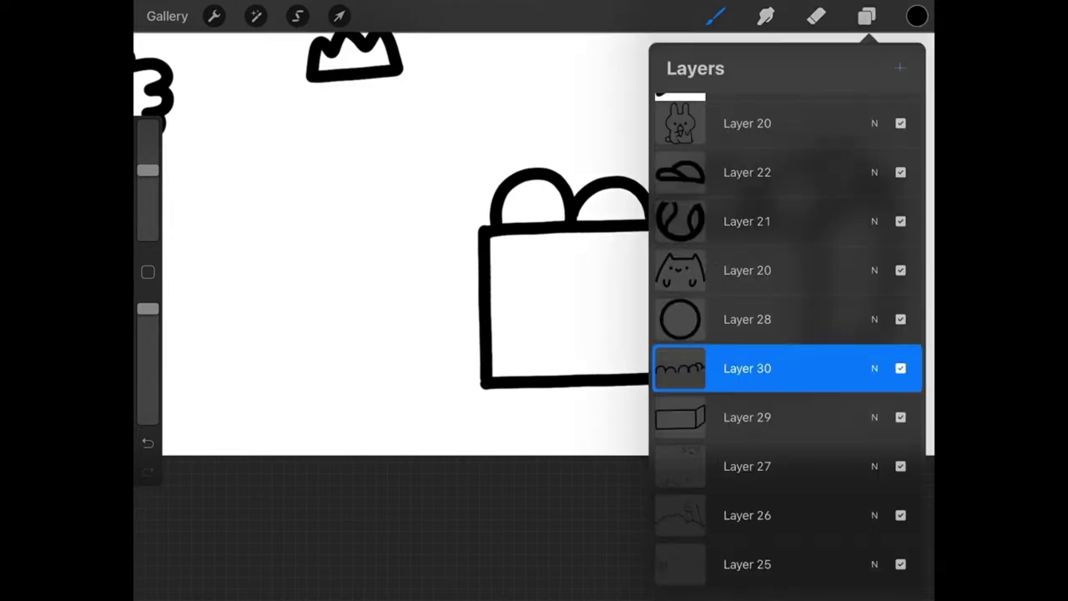
# - Merge the old cat layer down into Layer 28 to free up a layer
pyautogui.click(896, 67)
pyautogui.click(867, 16)
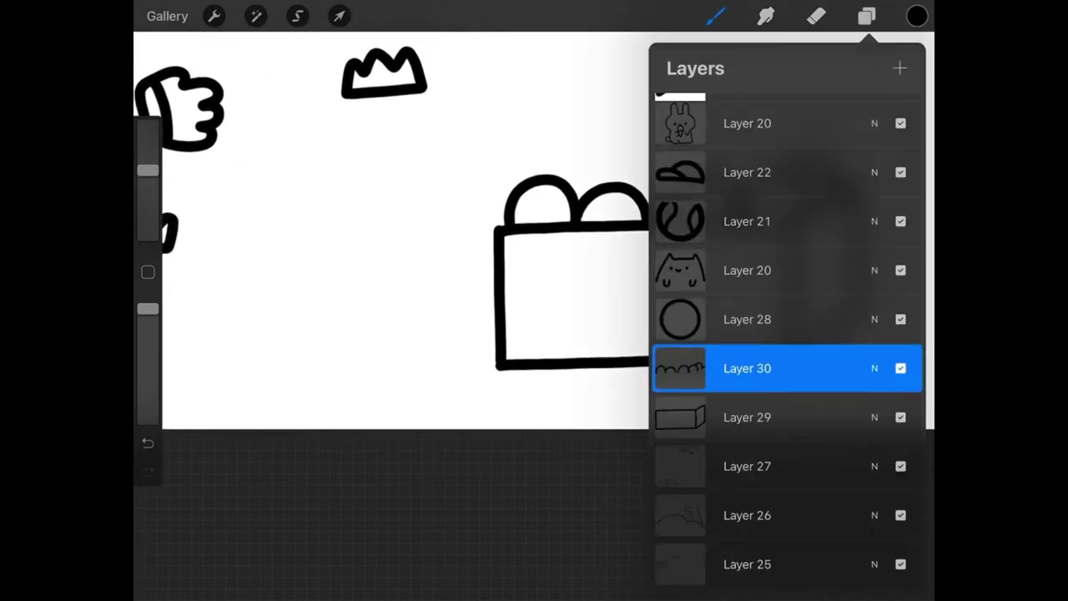
pyautogui.click(748, 269)
pyautogui.click(747, 269)
pyautogui.click(592, 401)
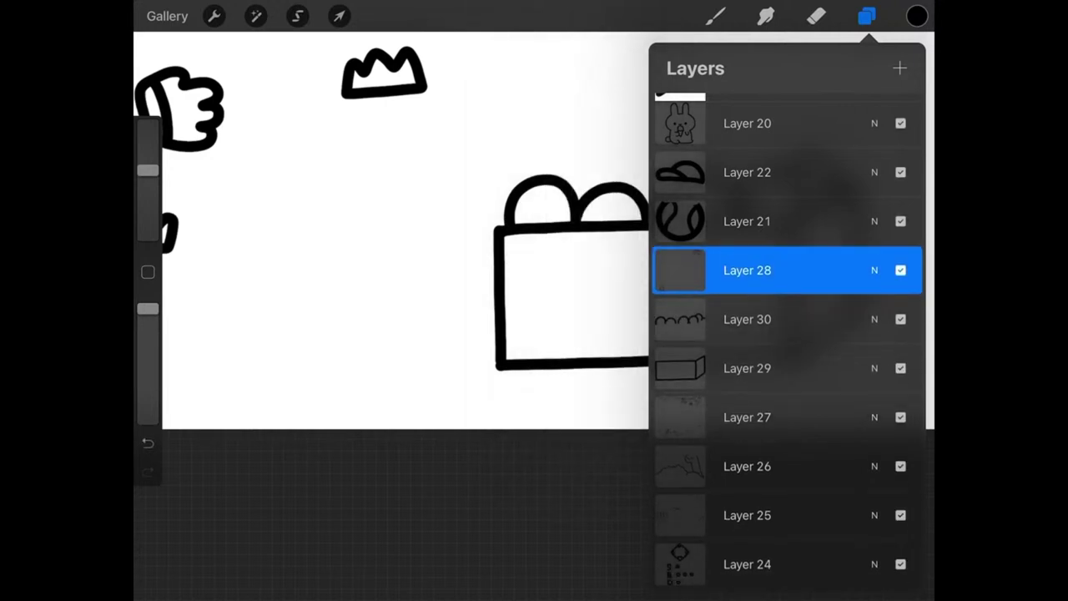
pyautogui.click(715, 16)
# - Draw a smiling cat head with pointed ears and dot eyes above the balls, redoing the face once
pyautogui.moveTo(561, 184)
pyautogui.mouseDown()
pyautogui.moveTo(587, 114)
pyautogui.moveTo(615, 110)
pyautogui.moveTo(735, 112)
pyautogui.moveTo(760, 172)
pyautogui.mouseUp()
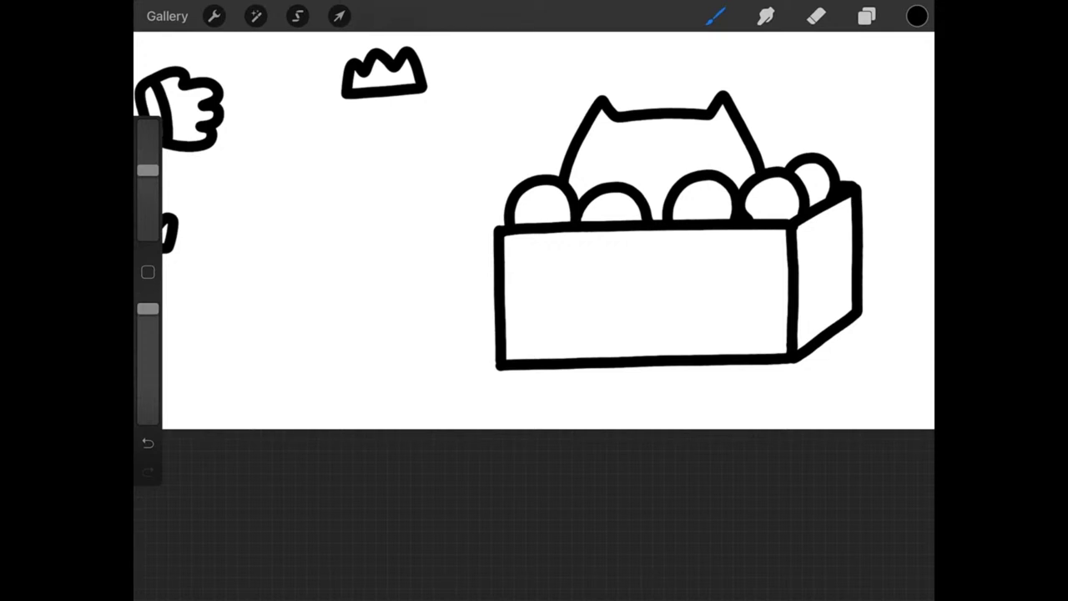
pyautogui.click(638, 149)
pyautogui.click(697, 146)
pyautogui.moveTo(654, 152)
pyautogui.mouseDown()
pyautogui.moveTo(681, 153)
pyautogui.moveTo(654, 153)
pyautogui.mouseUp()
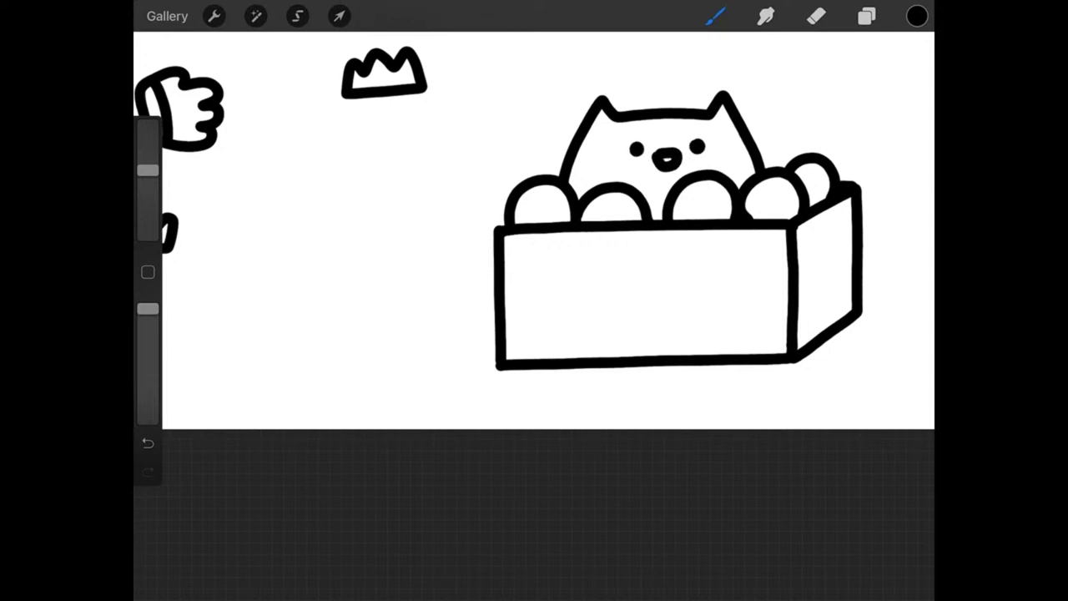
pyautogui.click(148, 443)
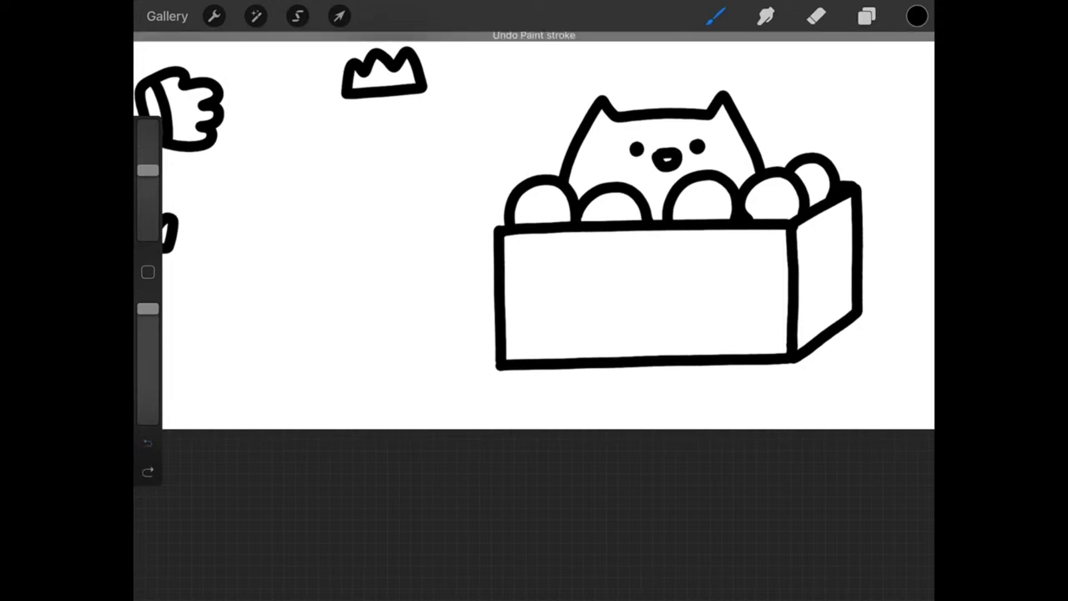
pyautogui.click(148, 444)
pyautogui.click(616, 145)
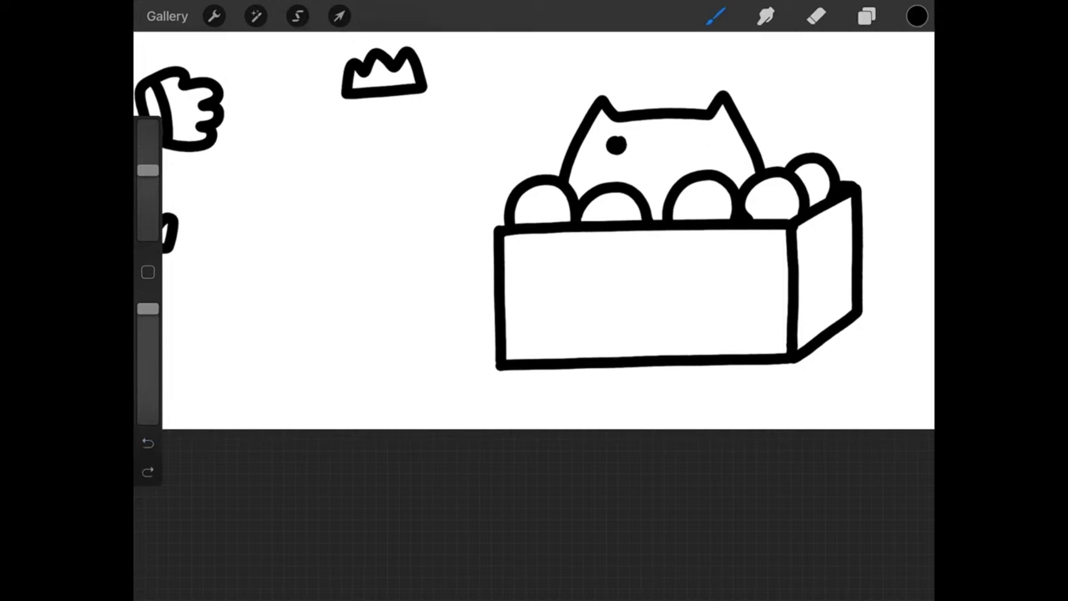
pyautogui.moveTo(690, 138)
pyautogui.mouseDown()
pyautogui.moveTo(651, 159)
pyautogui.moveTo(665, 147)
pyautogui.mouseUp()
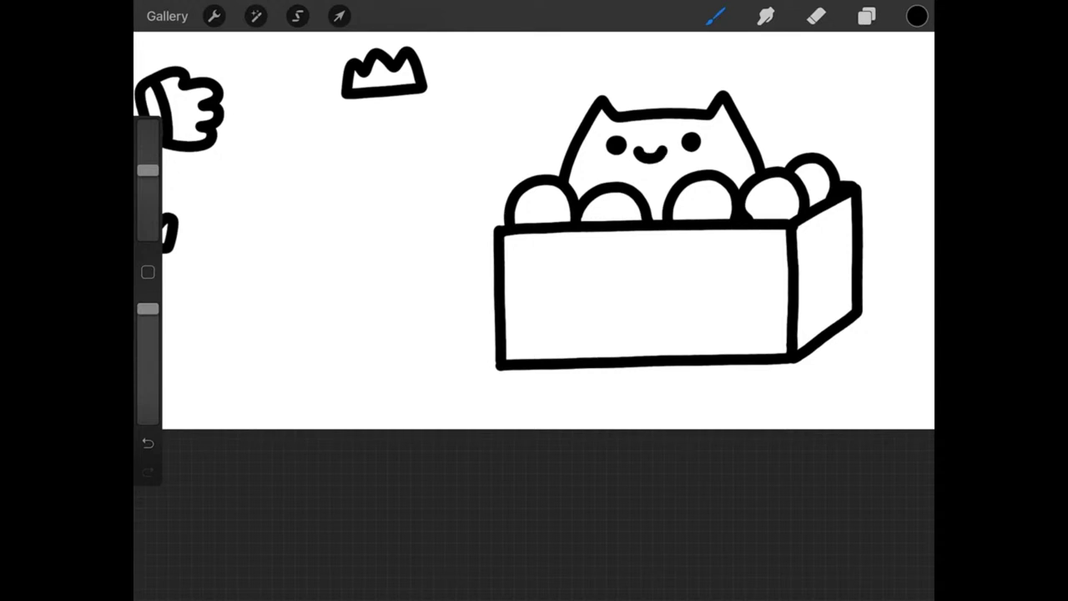
pyautogui.moveTo(565, 168)
pyautogui.mouseDown()
pyautogui.moveTo(541, 153)
pyautogui.moveTo(534, 176)
pyautogui.mouseUp()
pyautogui.scroll(-5, 534, 234)
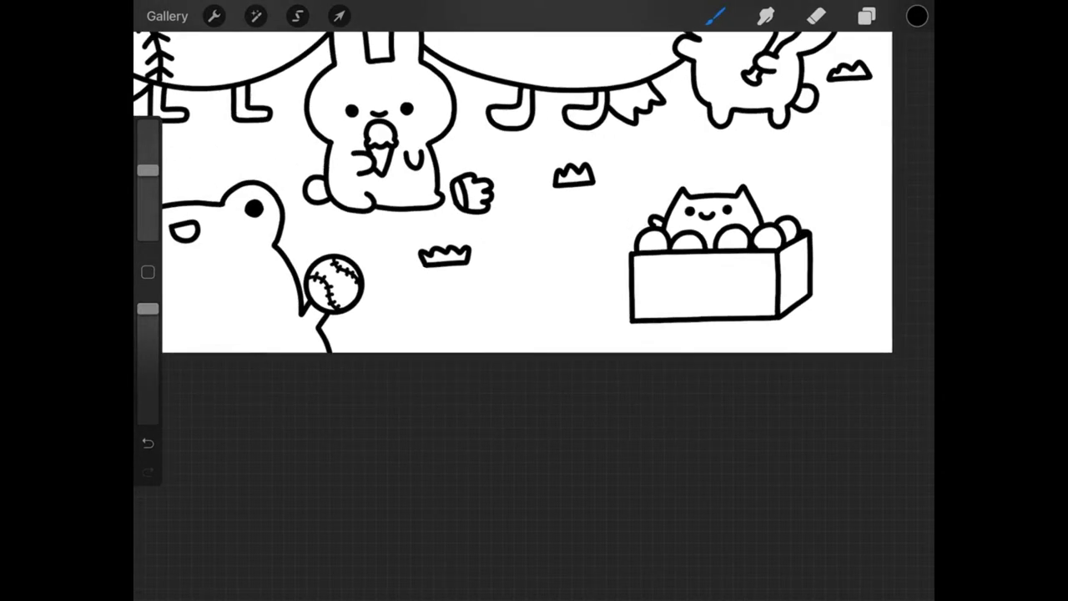
# - Switch to the Art 21 brush
pyautogui.click(866, 16)
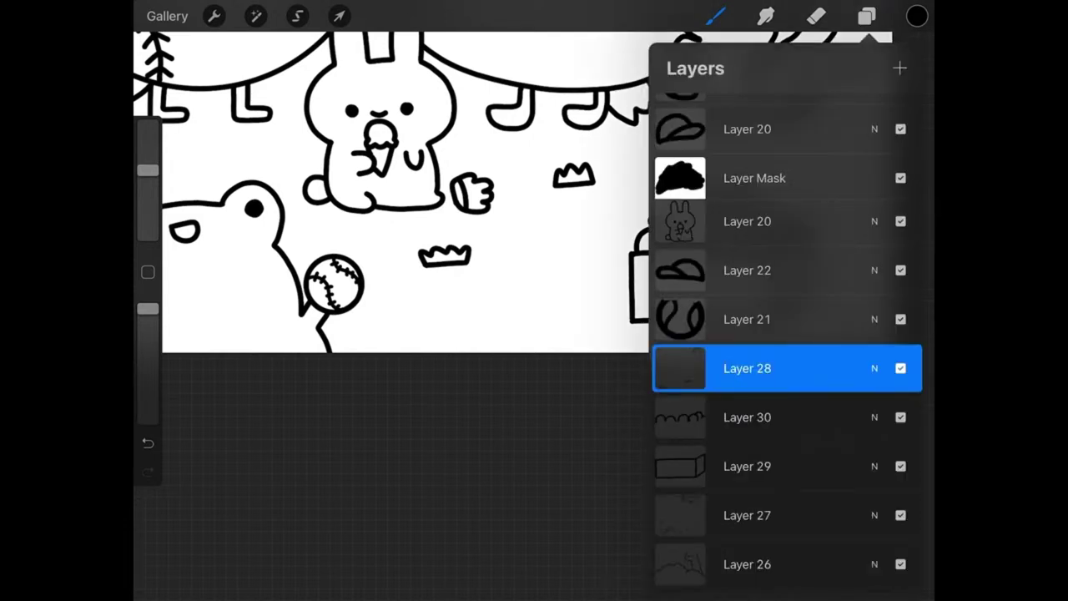
pyautogui.click(866, 16)
pyautogui.click(715, 15)
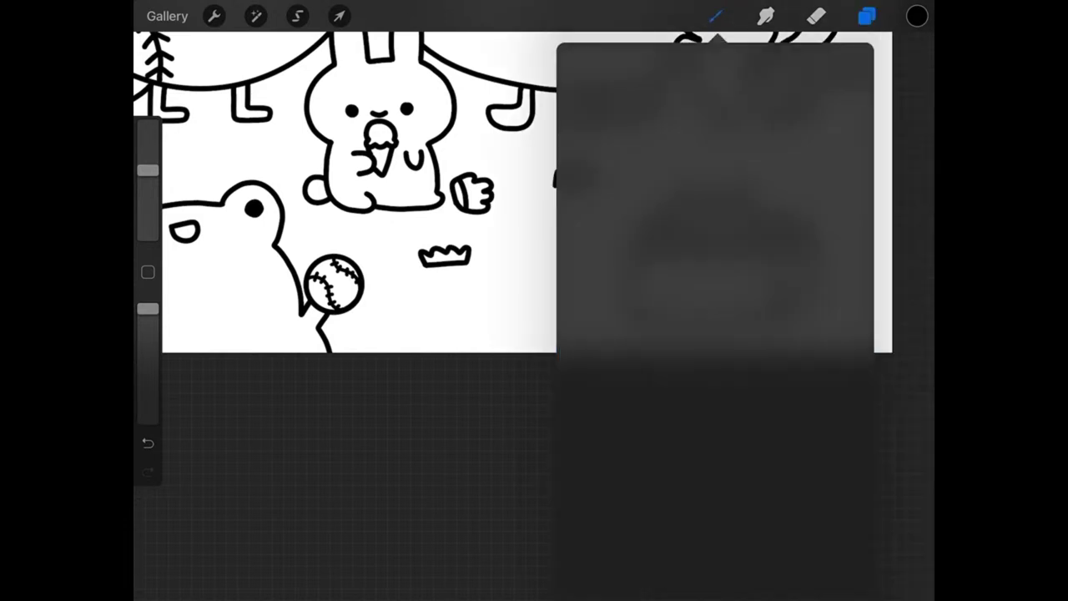
pyautogui.click(774, 204)
pyautogui.click(334, 459)
pyautogui.scroll(5, 718, 267)
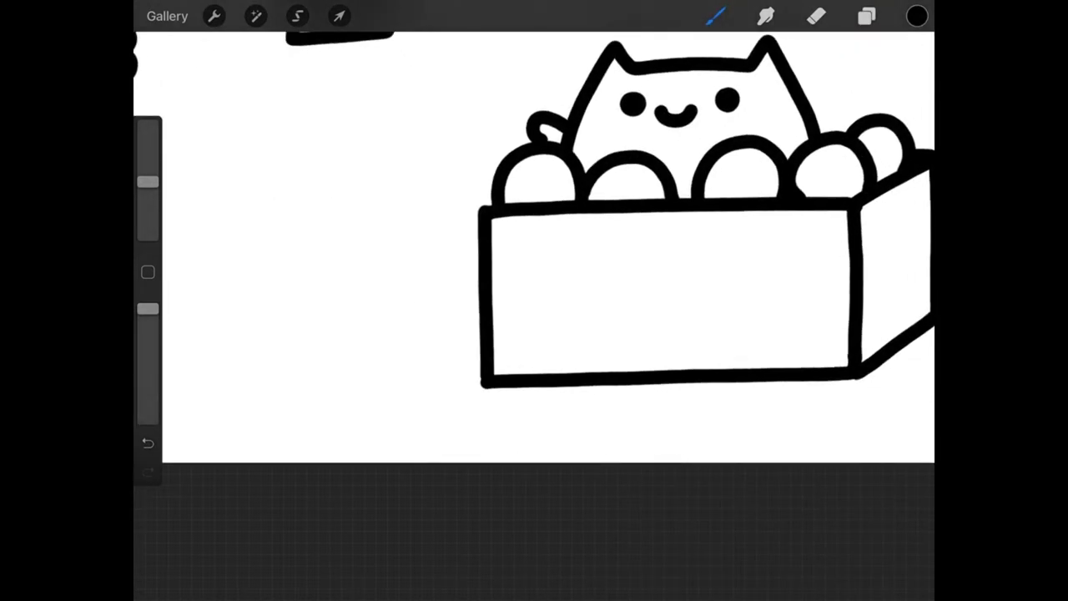
# - Draw curved seams on the left, second, fourth, front-right and top-right balls
pyautogui.moveTo(506, 187)
pyautogui.mouseDown()
pyautogui.moveTo(544, 155)
pyautogui.moveTo(552, 198)
pyautogui.mouseUp()
pyautogui.moveTo(601, 176); pyautogui.dragTo(612, 197)
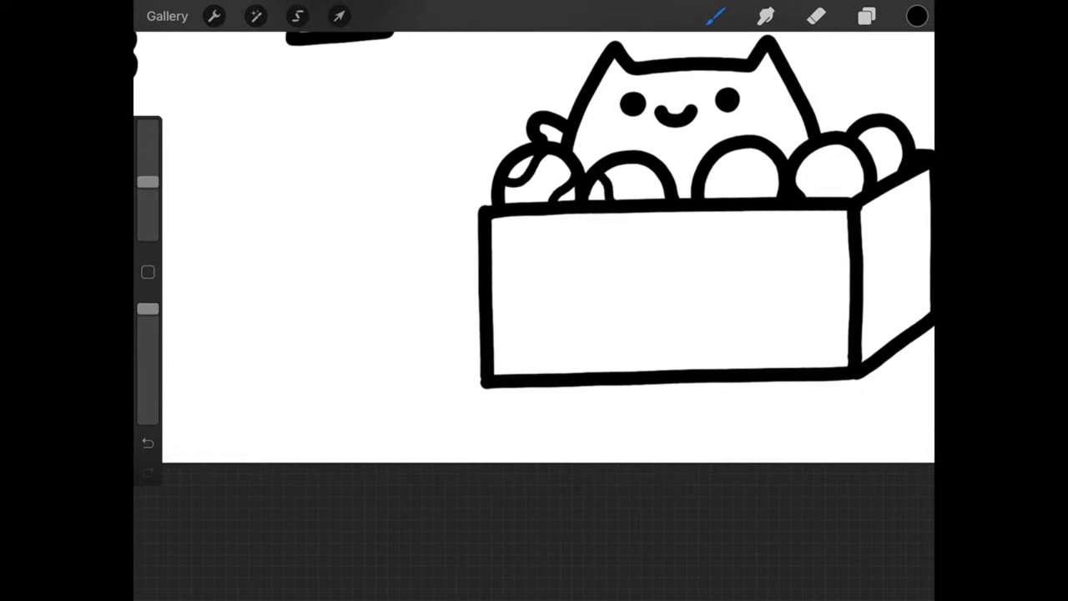
pyautogui.moveTo(649, 168)
pyautogui.mouseDown()
pyautogui.moveTo(661, 199)
pyautogui.moveTo(769, 156)
pyautogui.mouseUp()
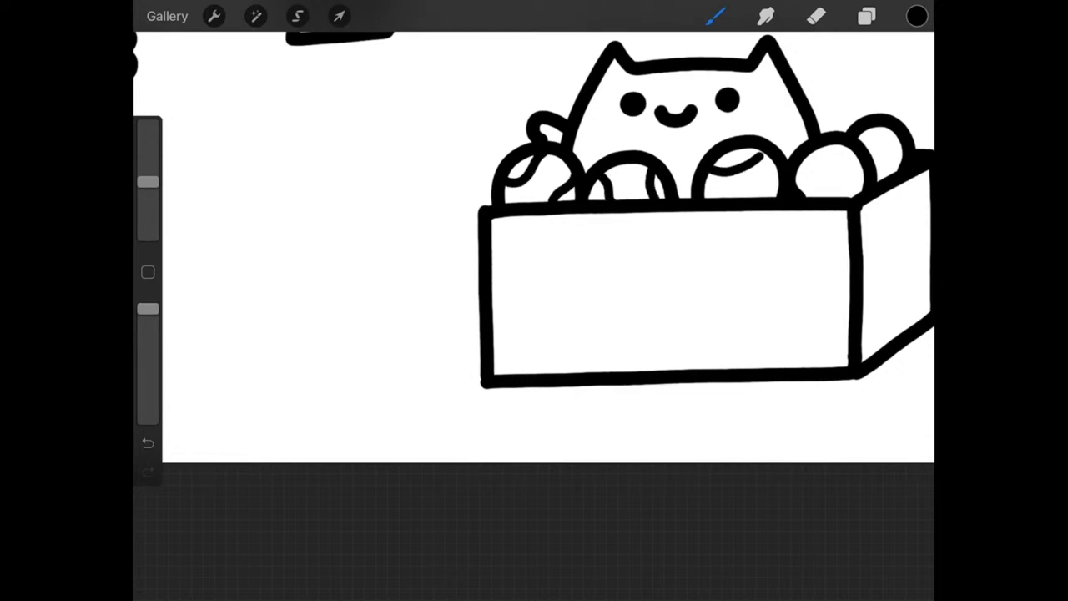
pyautogui.moveTo(705, 197); pyautogui.dragTo(751, 194)
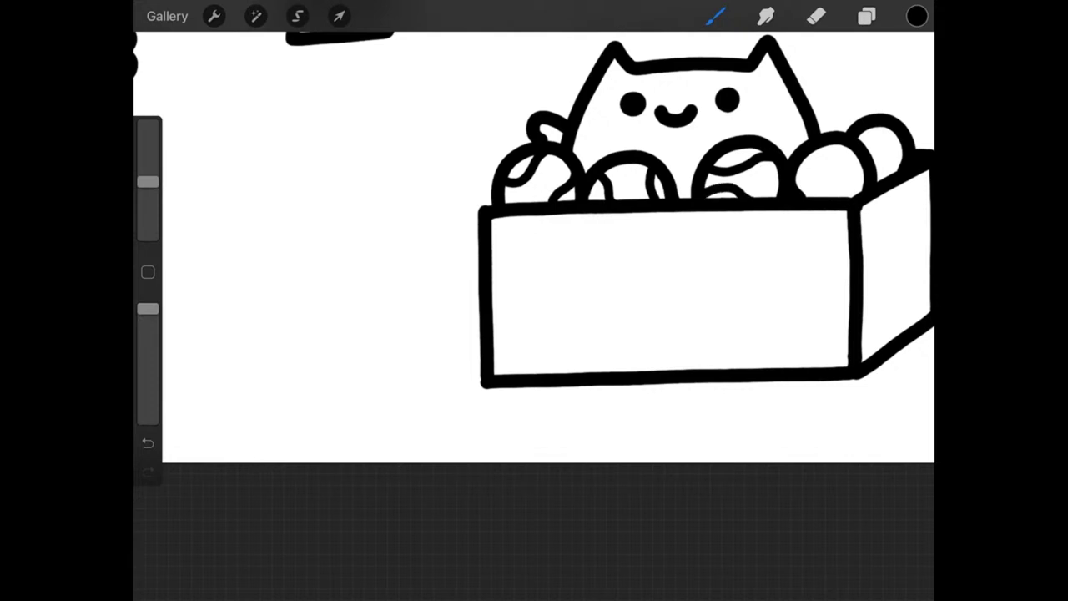
pyautogui.moveTo(803, 157); pyautogui.dragTo(827, 197)
pyautogui.moveTo(834, 145); pyautogui.dragTo(860, 195)
pyautogui.moveTo(863, 147); pyautogui.dragTo(897, 134)
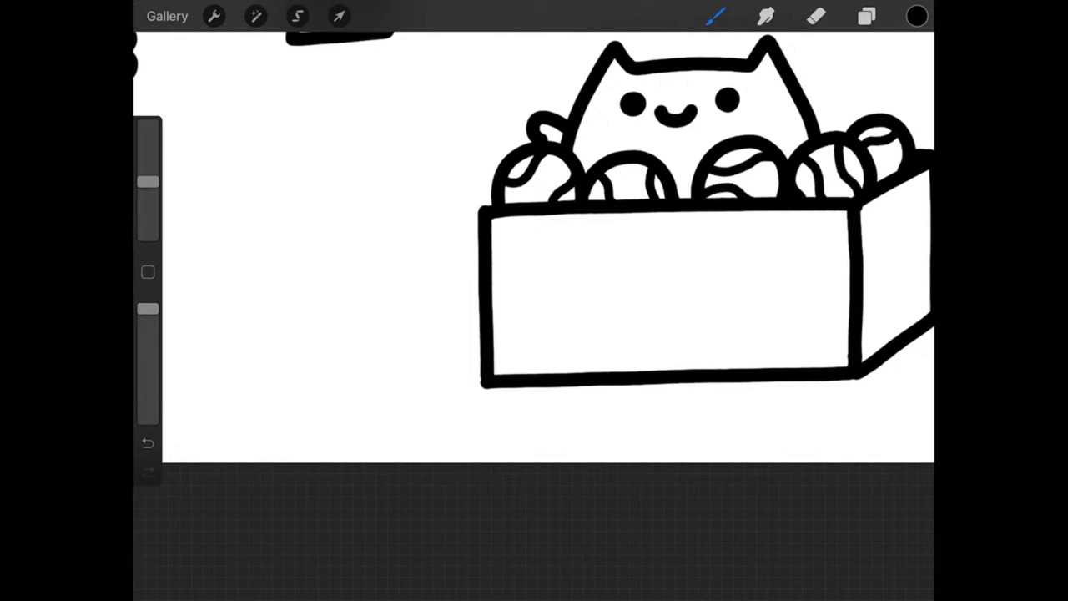
pyautogui.moveTo(878, 175); pyautogui.dragTo(902, 142)
pyautogui.scroll(-2, 714, 226)
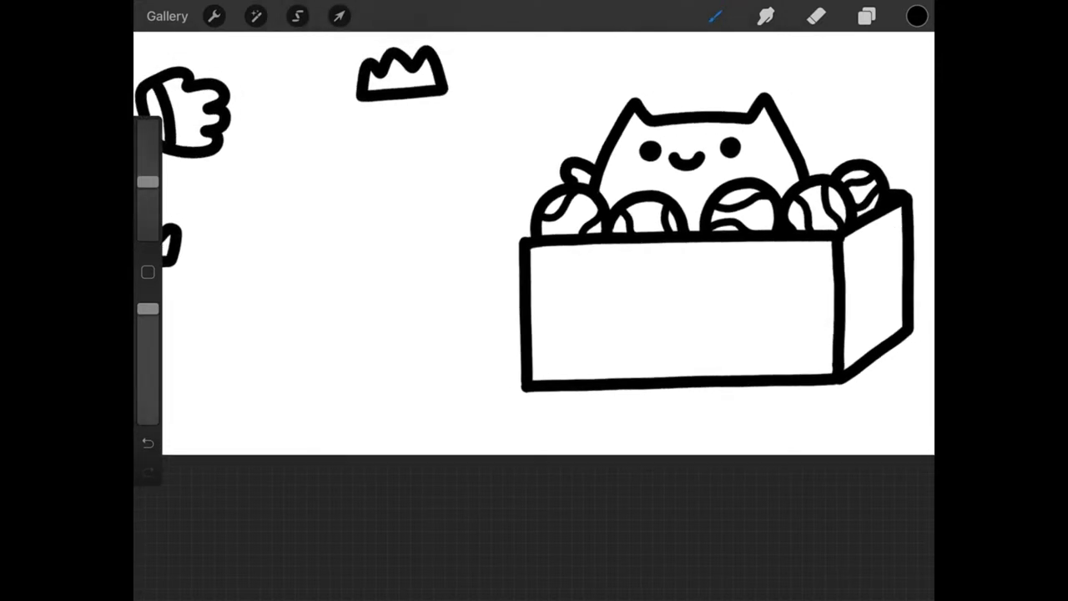
# - Switch to the Chicken Comic Smooth brush and draw a heart-topped antenna above the cat's head
pyautogui.click(715, 16)
pyautogui.click(775, 392)
pyautogui.click(775, 329)
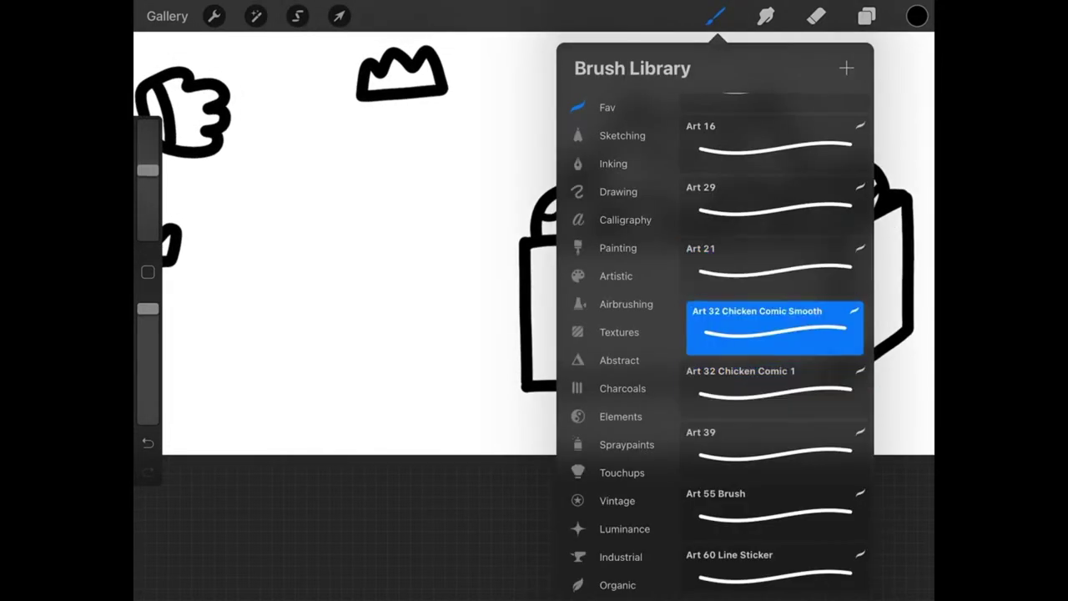
pyautogui.click(715, 16)
pyautogui.scroll(2, 534, 300)
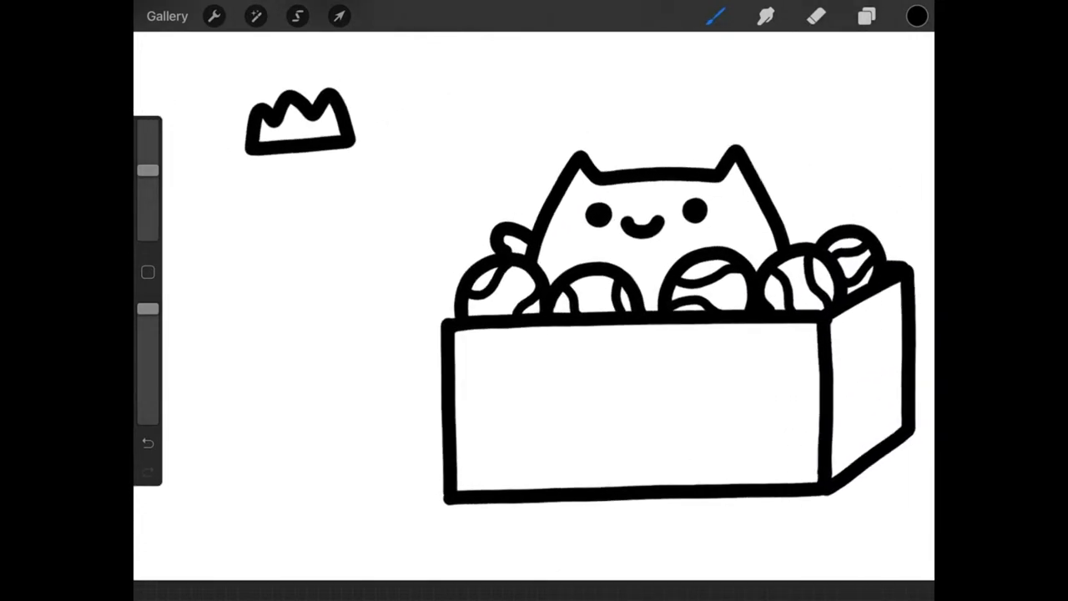
pyautogui.moveTo(650, 167)
pyautogui.mouseDown()
pyautogui.moveTo(647, 75)
pyautogui.moveTo(693, 84)
pyautogui.moveTo(680, 129)
pyautogui.mouseUp()
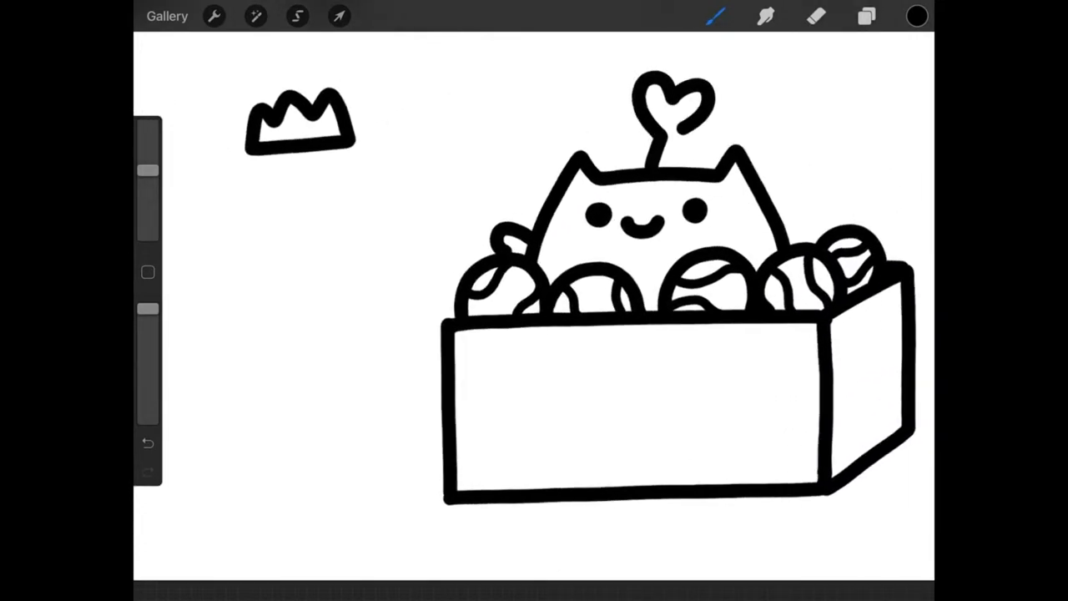
# - Draw a small grass tuft on the ground left of the cat's box
pyautogui.scroll(-5, 534, 301)
pyautogui.scroll(-2, 534, 250)
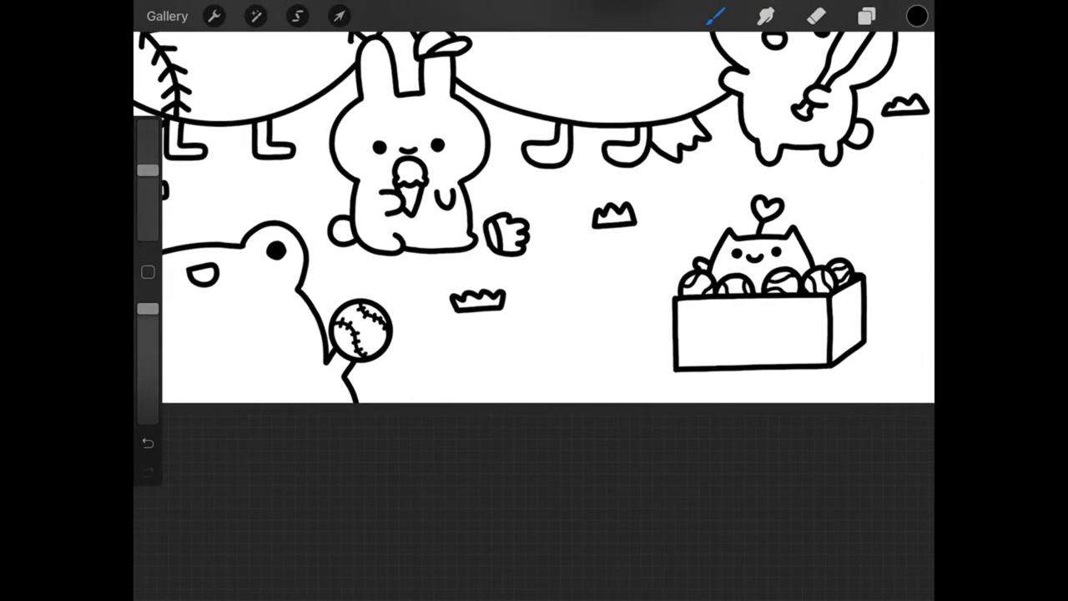
pyautogui.scroll(5, 767, 308)
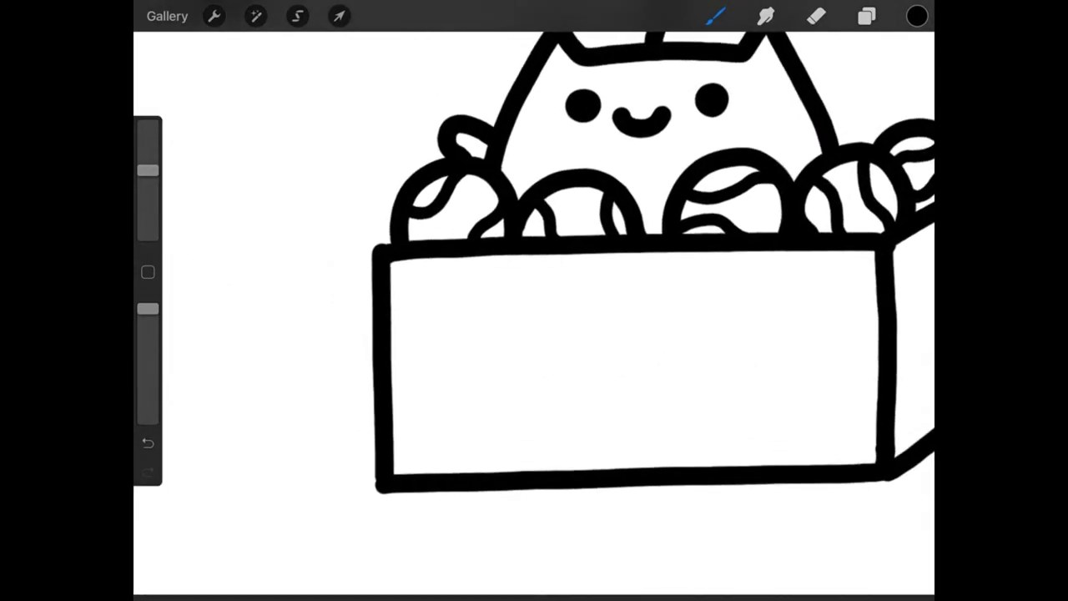
pyautogui.scroll(-5, 651, 333)
pyautogui.scroll(2, 668, 276)
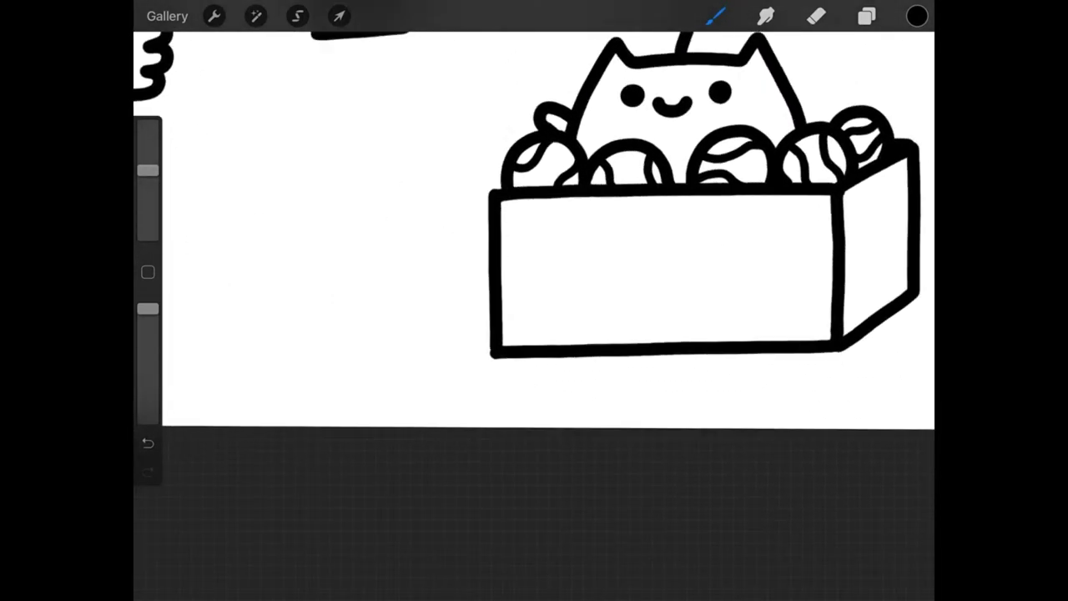
pyautogui.scroll(2, 693, 251)
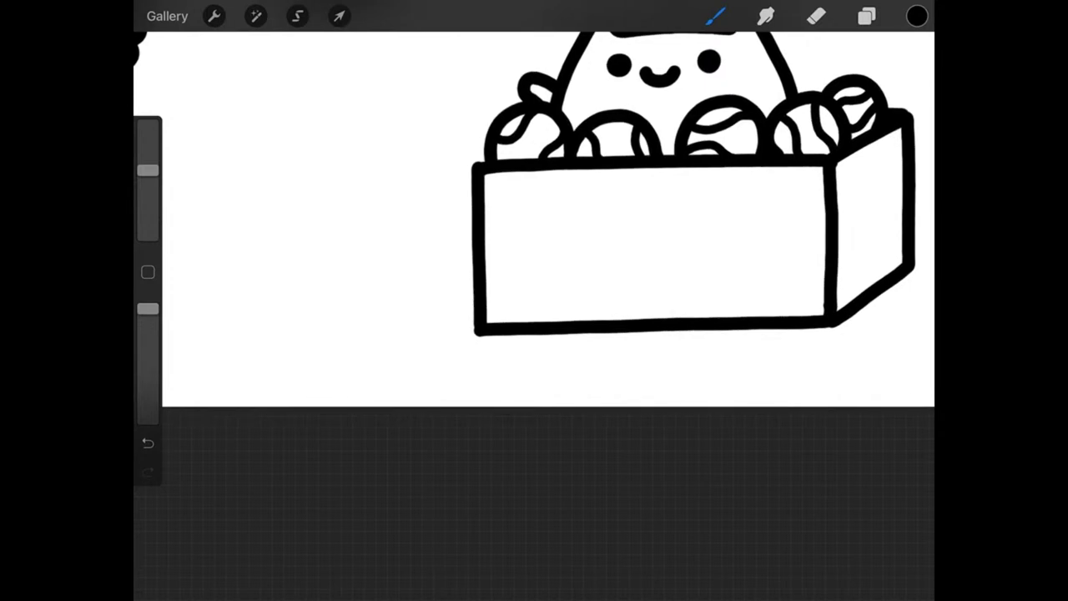
pyautogui.moveTo(283, 294)
pyautogui.mouseDown()
pyautogui.moveTo(306, 257)
pyautogui.moveTo(395, 294)
pyautogui.moveTo(284, 297)
pyautogui.mouseUp()
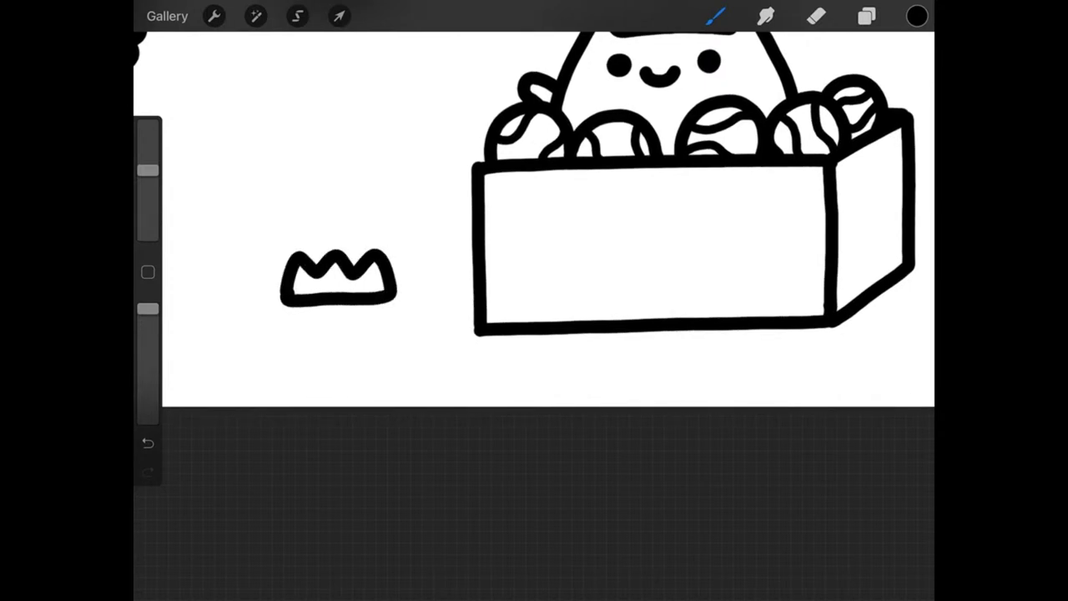
pyautogui.scroll(-2, 584, 251)
pyautogui.scroll(-2, 584, 250)
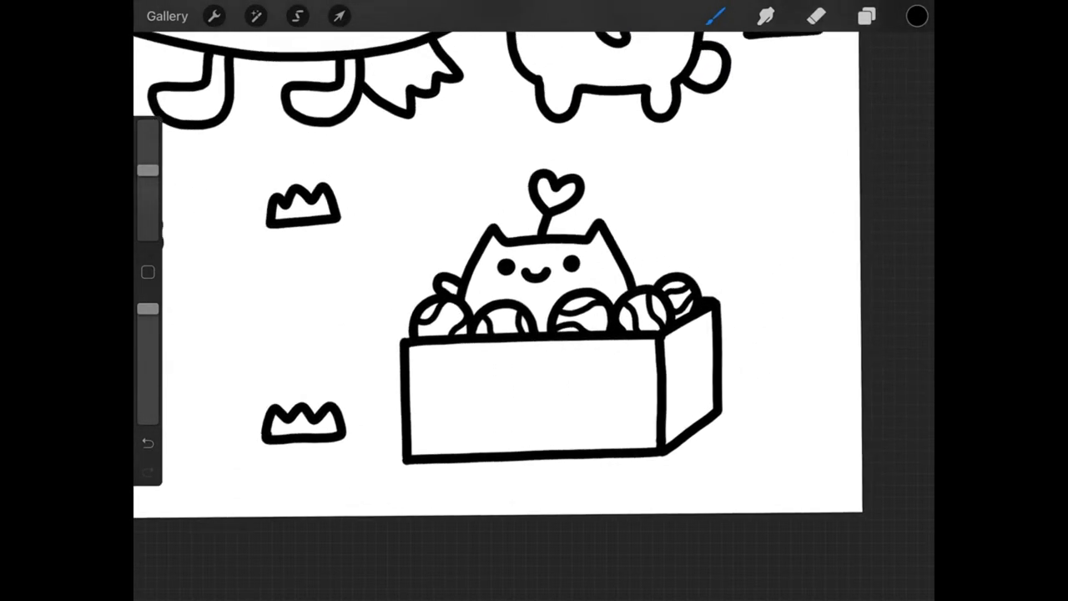
# - Draw grass tufts right of the box and above-right of the cat, then zoom out to the full canvas
pyautogui.moveTo(718, 237)
pyautogui.mouseDown()
pyautogui.moveTo(753, 215)
pyautogui.moveTo(785, 214)
pyautogui.moveTo(807, 235)
pyautogui.moveTo(720, 238)
pyautogui.mouseUp()
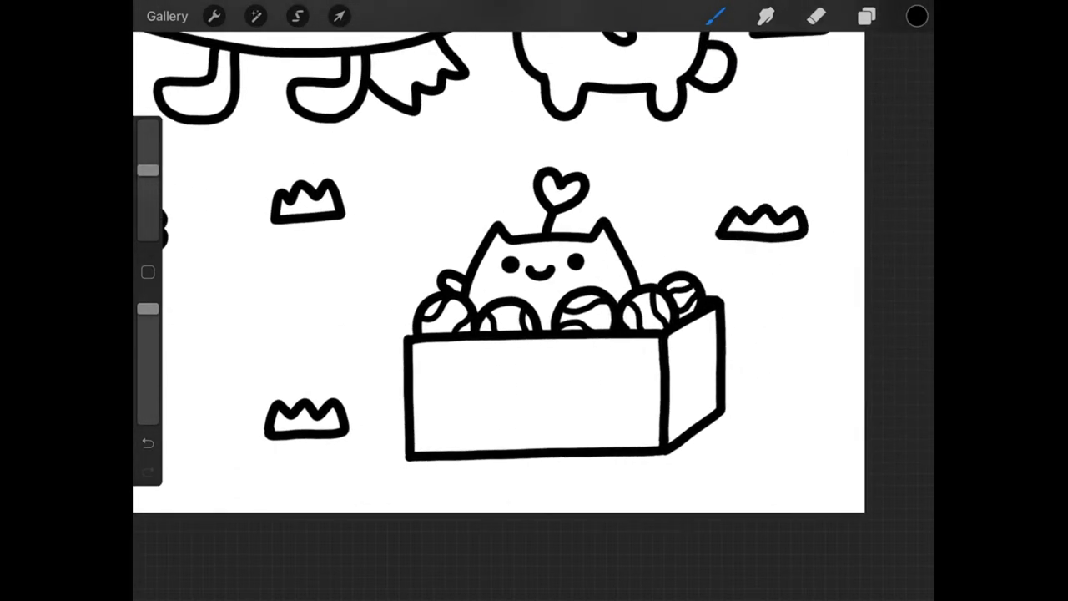
pyautogui.moveTo(639, 179)
pyautogui.mouseDown()
pyautogui.moveTo(678, 158)
pyautogui.moveTo(661, 180)
pyautogui.moveTo(639, 179)
pyautogui.mouseUp()
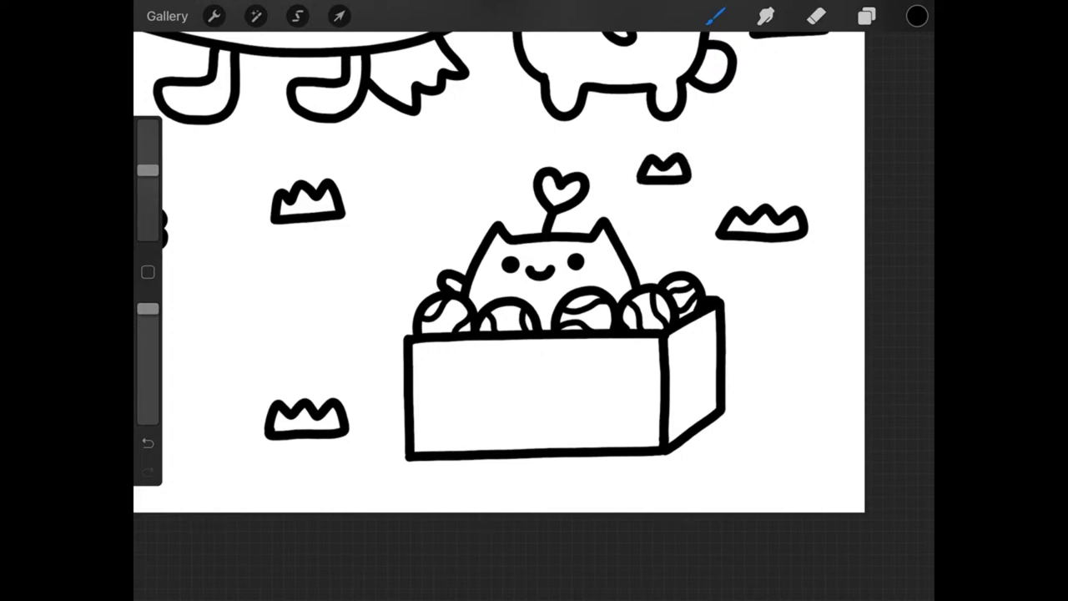
pyautogui.scroll(-3, 518, 267)
pyautogui.scroll(-3, 518, 267)
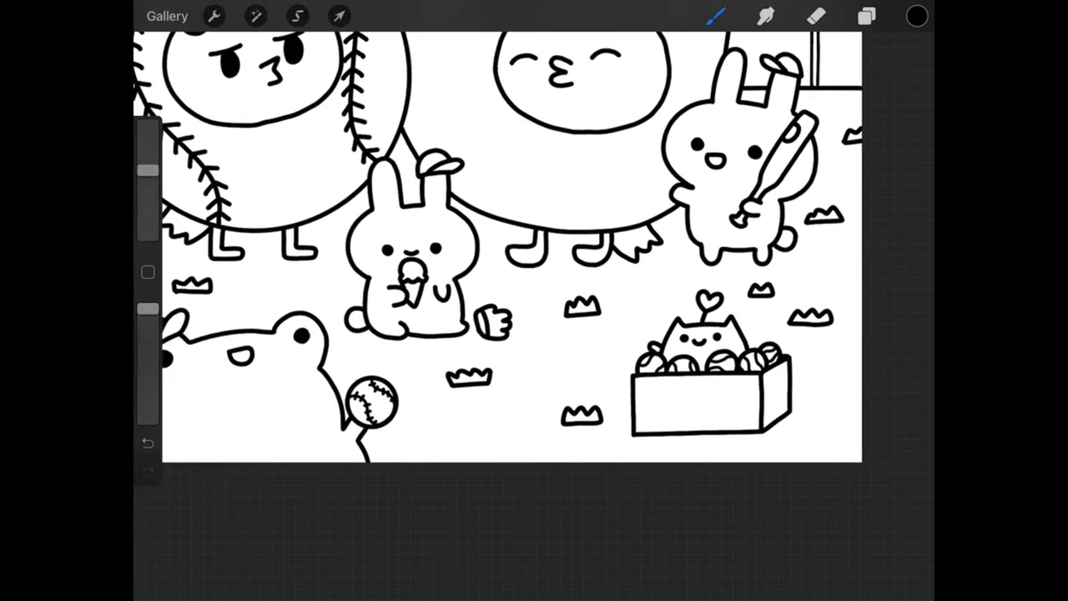
pyautogui.scroll(-1, 518, 267)
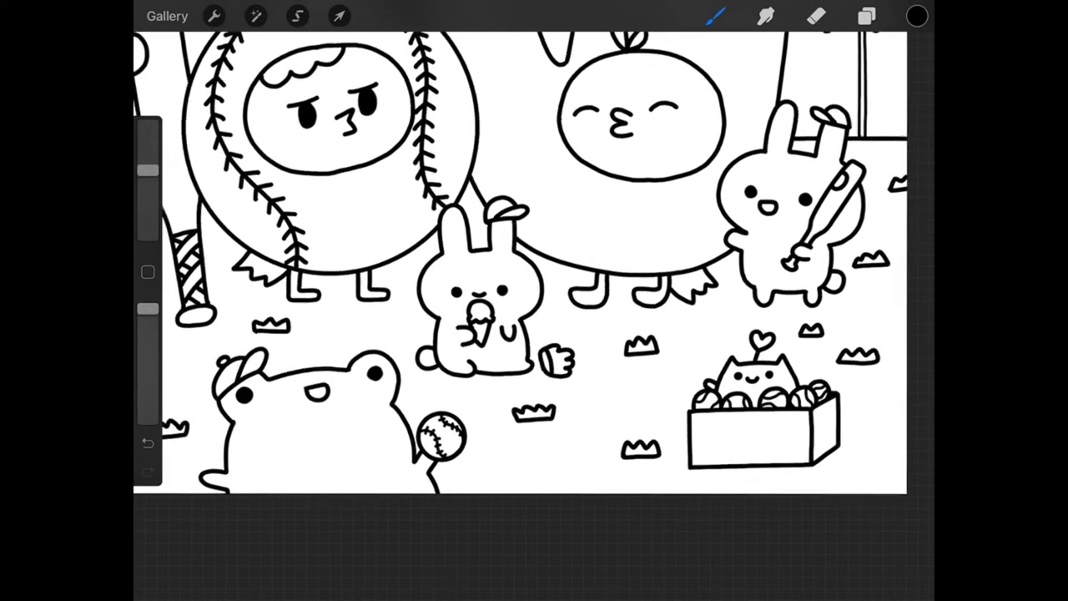
pyautogui.scroll(-2, 534, 259)
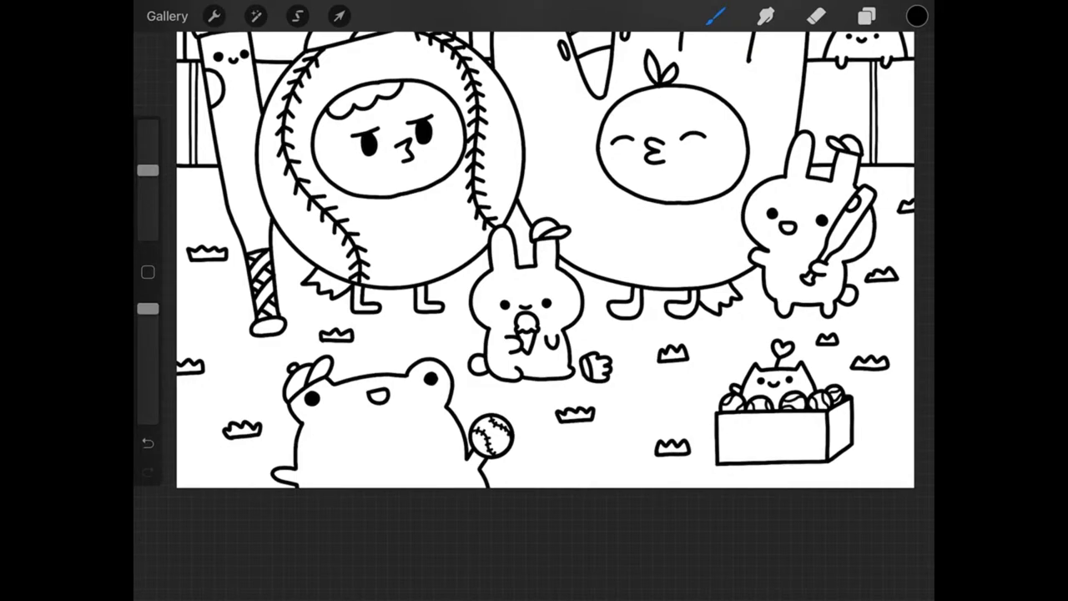
pyautogui.scroll(-1, 542, 258)
pyautogui.scroll(-3, 542, 259)
pyautogui.scroll(-2, 551, 284)
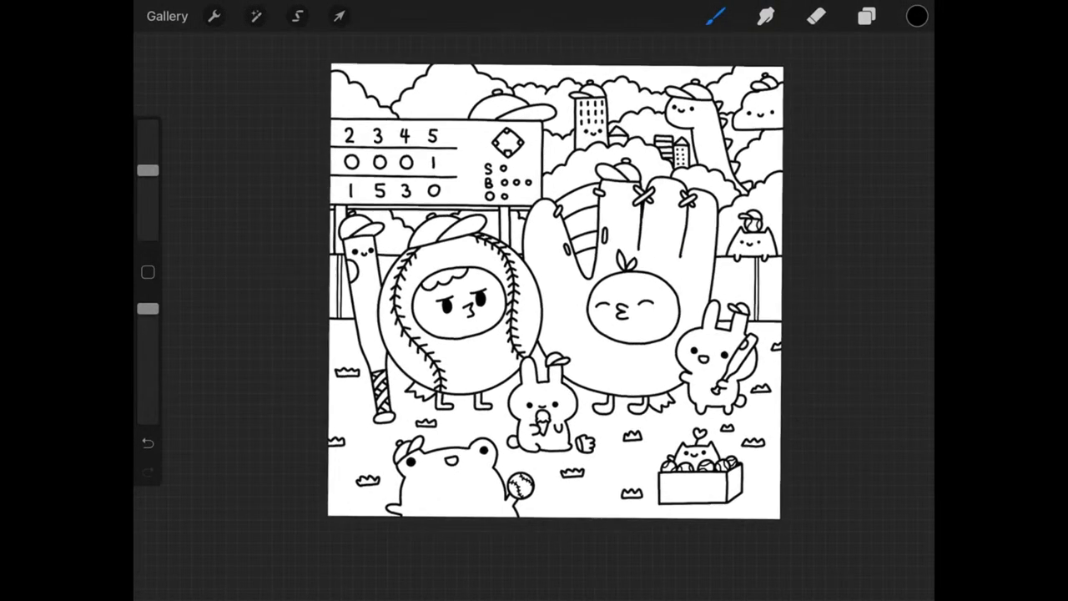
# - Start Time-lapse Replay from the Video actions, skip the length choice, and watch it
pyautogui.scroll(1, 547, 292)
pyautogui.scroll(1, 546, 305)
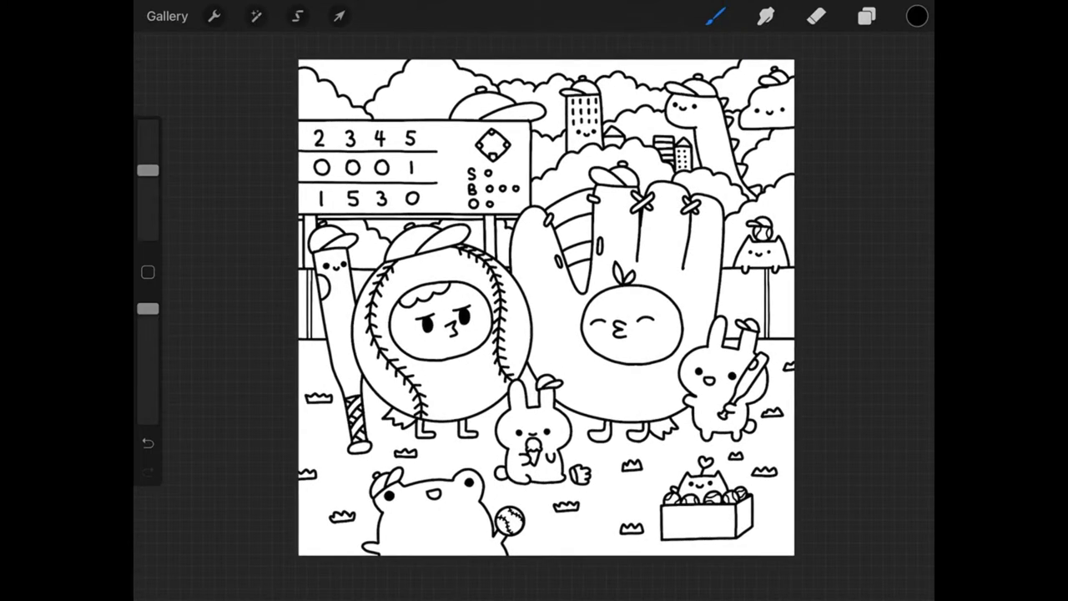
pyautogui.click(214, 15)
pyautogui.click(288, 101)
pyautogui.click(335, 100)
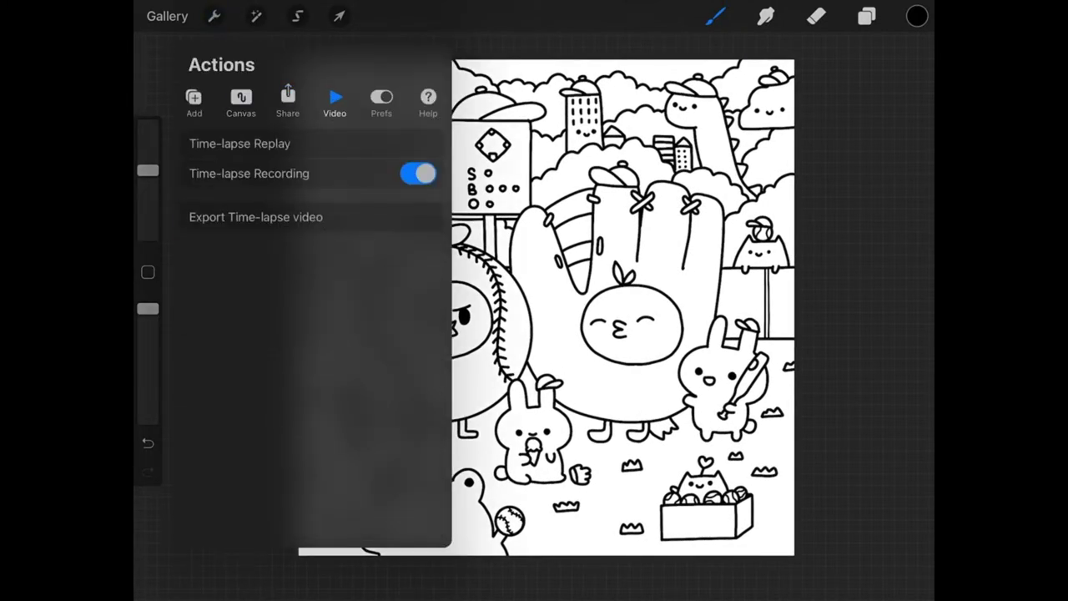
pyautogui.click(255, 217)
pyautogui.click(904, 30)
pyautogui.click(208, 145)
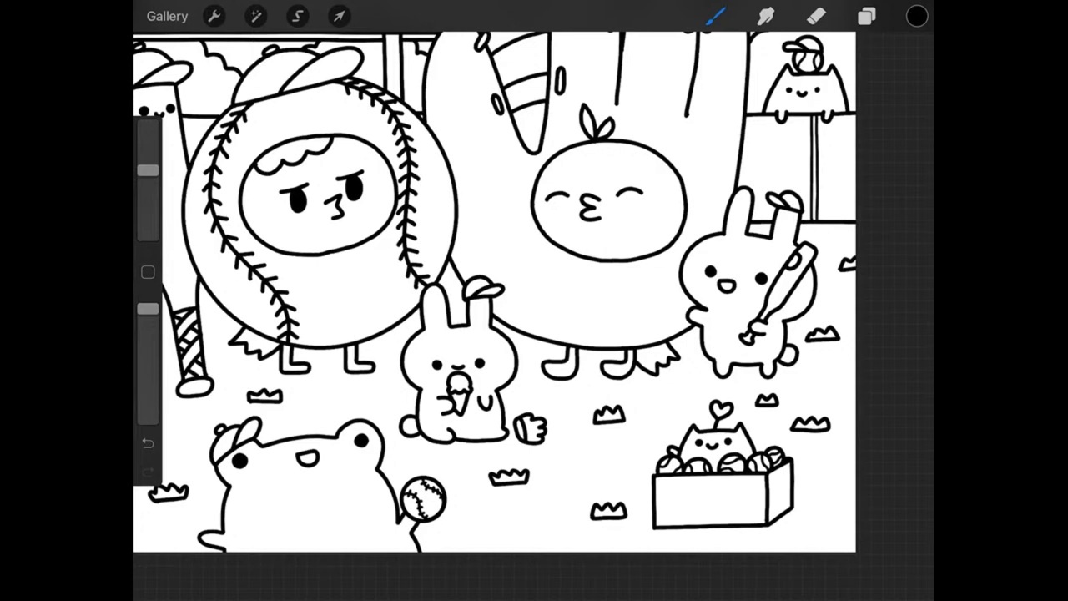
# - Erase the heart antenna's stem and heart above the cat's head with the Eraser
pyautogui.click(867, 16)
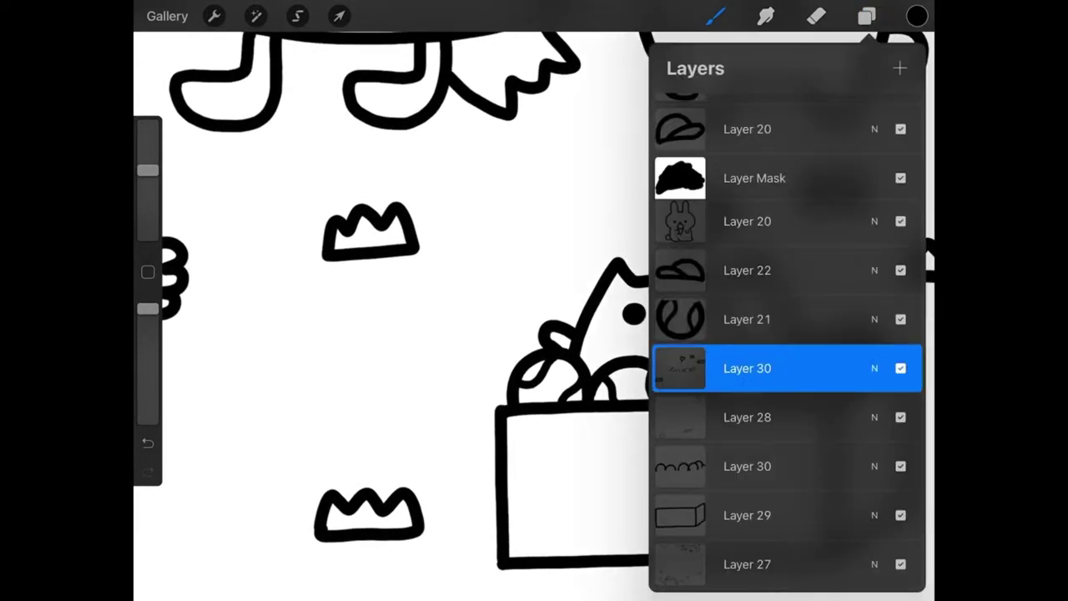
pyautogui.click(817, 16)
pyautogui.moveTo(672, 192); pyautogui.dragTo(680, 267)
pyautogui.moveTo(714, 199)
pyautogui.mouseDown()
pyautogui.moveTo(697, 247)
pyautogui.moveTo(722, 243)
pyautogui.mouseUp()
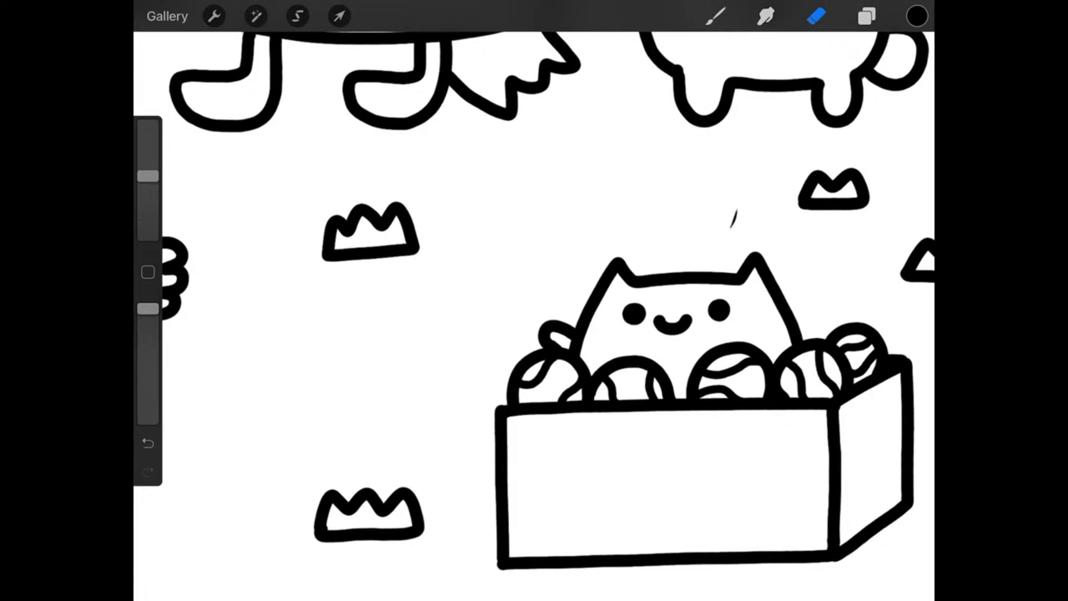
# - Draw a cap with a brim and rounded top on the cat's head
pyautogui.click(868, 16)
pyautogui.click(715, 16)
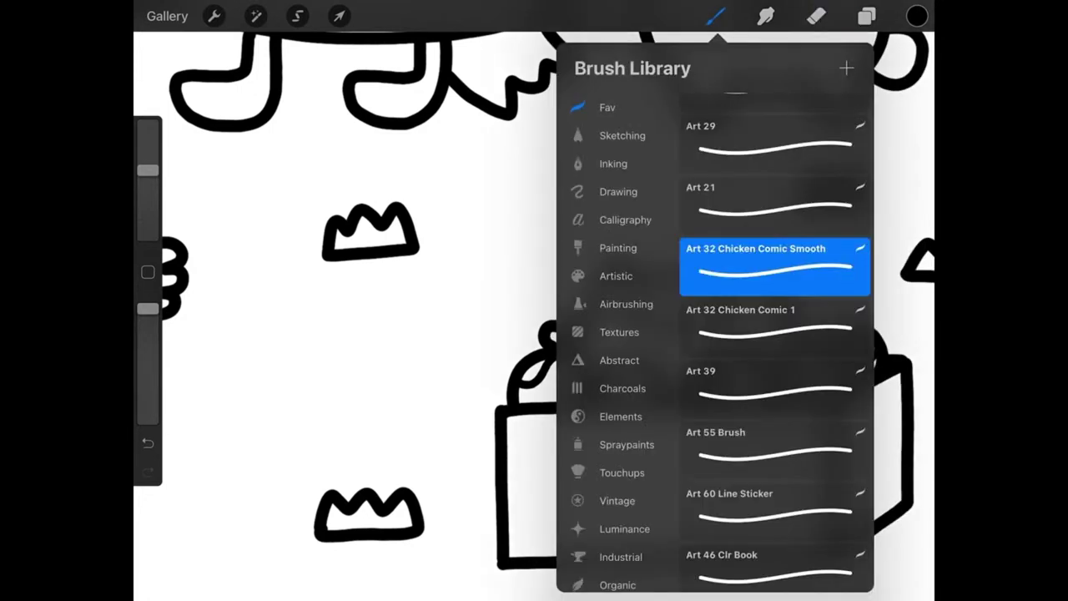
pyautogui.scroll(3, 684, 376)
pyautogui.scroll(2, 684, 376)
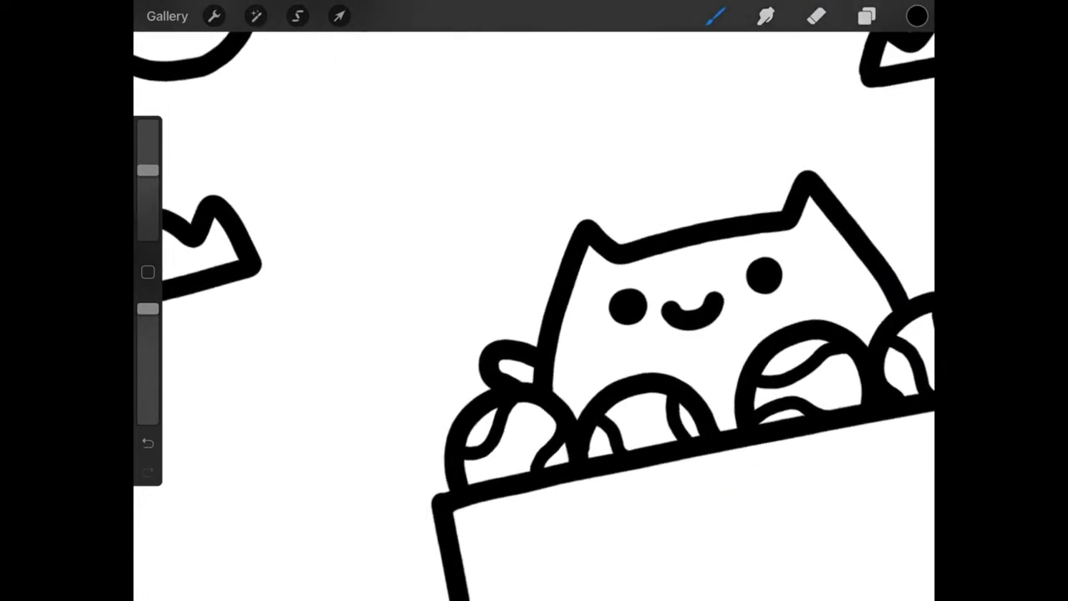
pyautogui.moveTo(622, 250)
pyautogui.mouseDown()
pyautogui.moveTo(538, 244)
pyautogui.moveTo(580, 197)
pyautogui.moveTo(733, 218)
pyautogui.mouseUp()
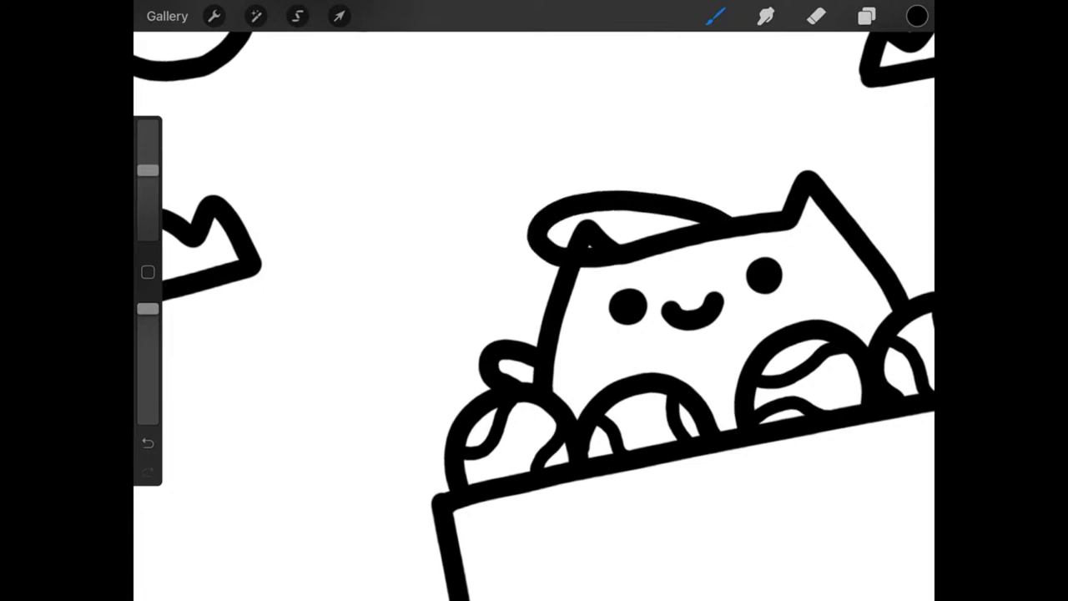
pyautogui.moveTo(592, 192)
pyautogui.mouseDown()
pyautogui.moveTo(643, 132)
pyautogui.moveTo(726, 138)
pyautogui.moveTo(784, 210)
pyautogui.mouseUp()
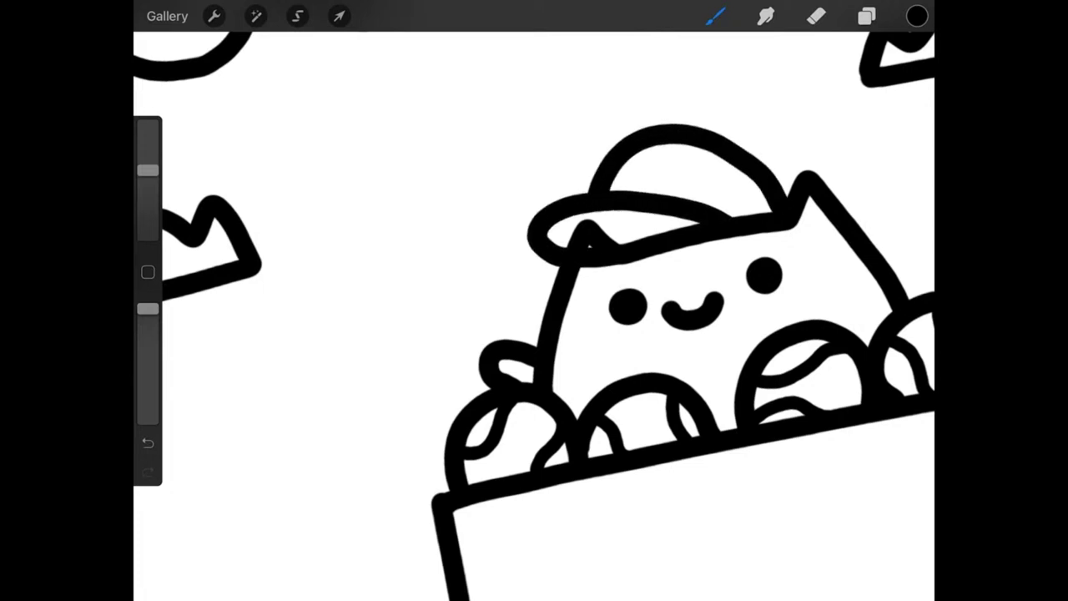
# - Try erasing stray marks on Layer 28's cap brim, then undo that erase and two paint strokes
pyautogui.click(868, 16)
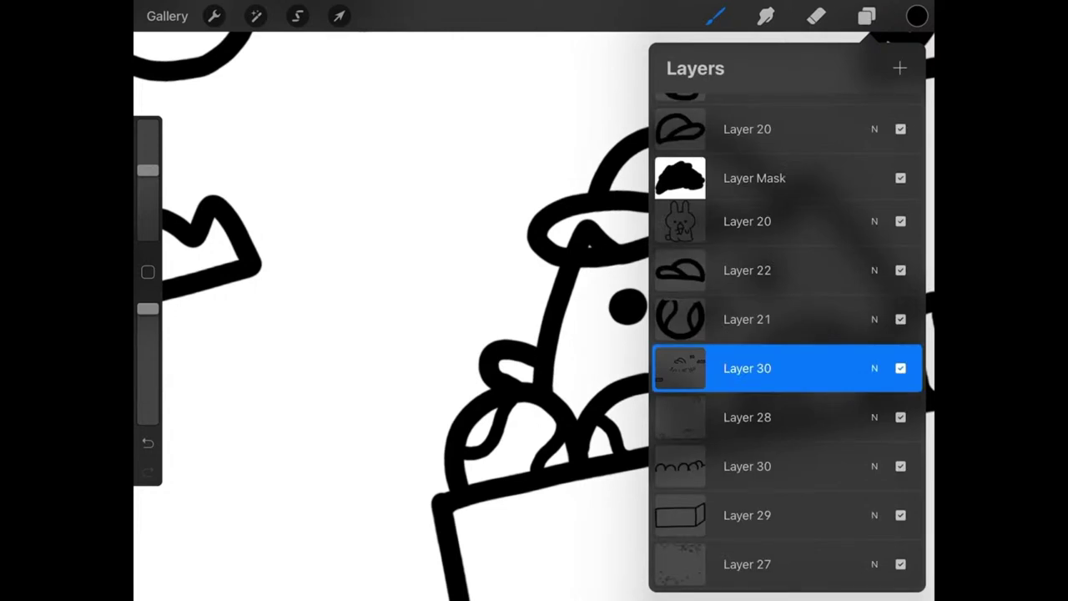
pyautogui.click(747, 417)
pyautogui.click(816, 15)
pyautogui.moveTo(604, 226)
pyautogui.mouseDown()
pyautogui.moveTo(573, 240)
pyautogui.moveTo(645, 249)
pyautogui.moveTo(569, 247)
pyautogui.moveTo(629, 263)
pyautogui.mouseUp()
pyautogui.click(148, 443)
pyautogui.click(716, 15)
pyautogui.click(148, 442)
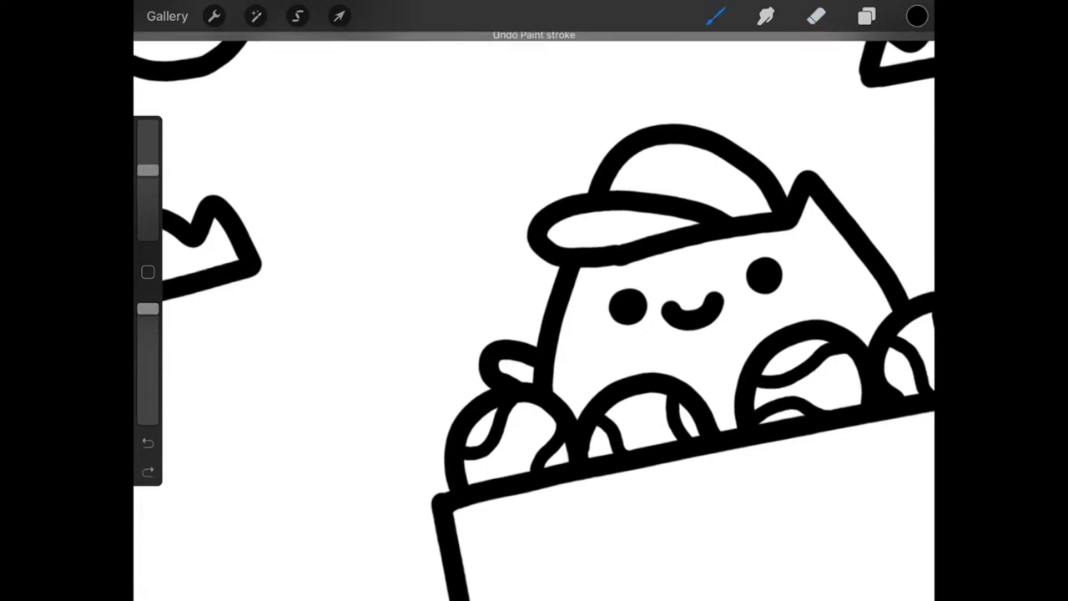
pyautogui.click(148, 442)
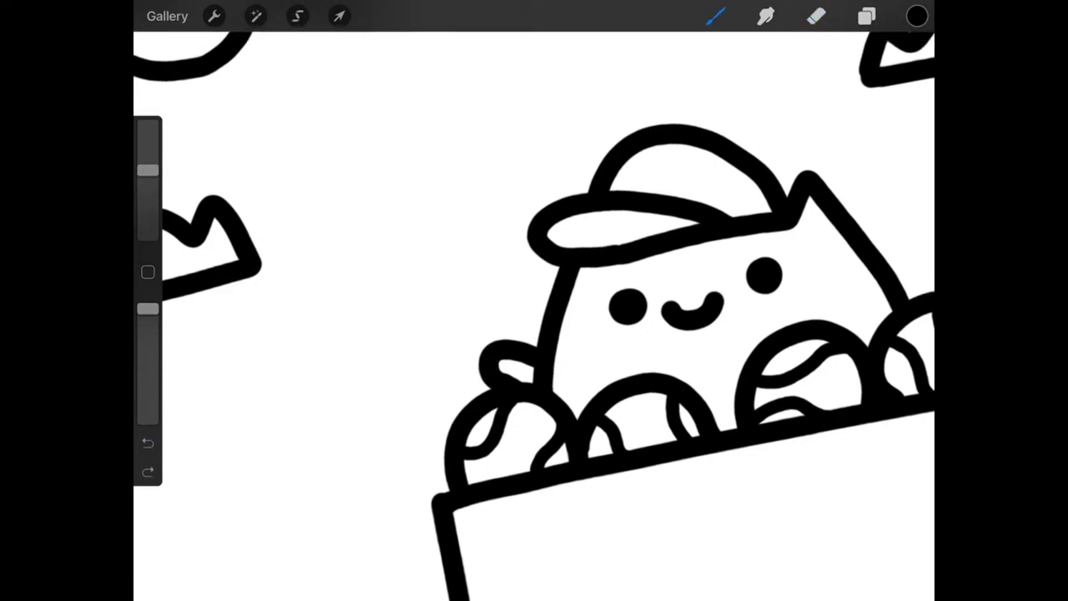
# - Draw a heart antenna on top of the cat's cap and zoom out to view the page
pyautogui.scroll(-5, 535, 317)
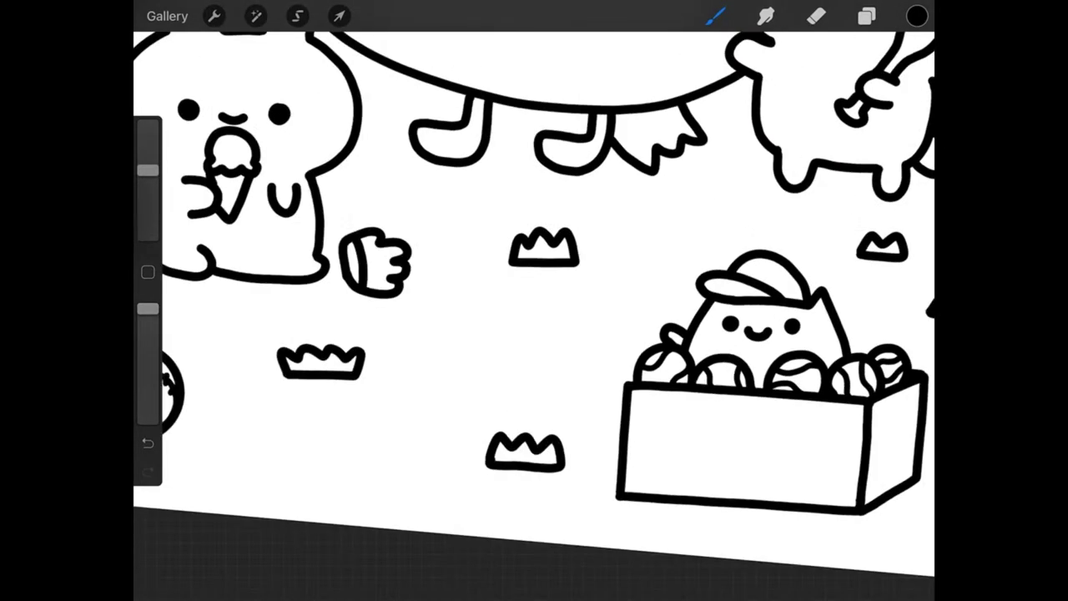
pyautogui.scroll(3, 535, 334)
pyautogui.moveTo(692, 239)
pyautogui.mouseDown()
pyautogui.moveTo(687, 188)
pyautogui.moveTo(723, 205)
pyautogui.moveTo(702, 219)
pyautogui.mouseUp()
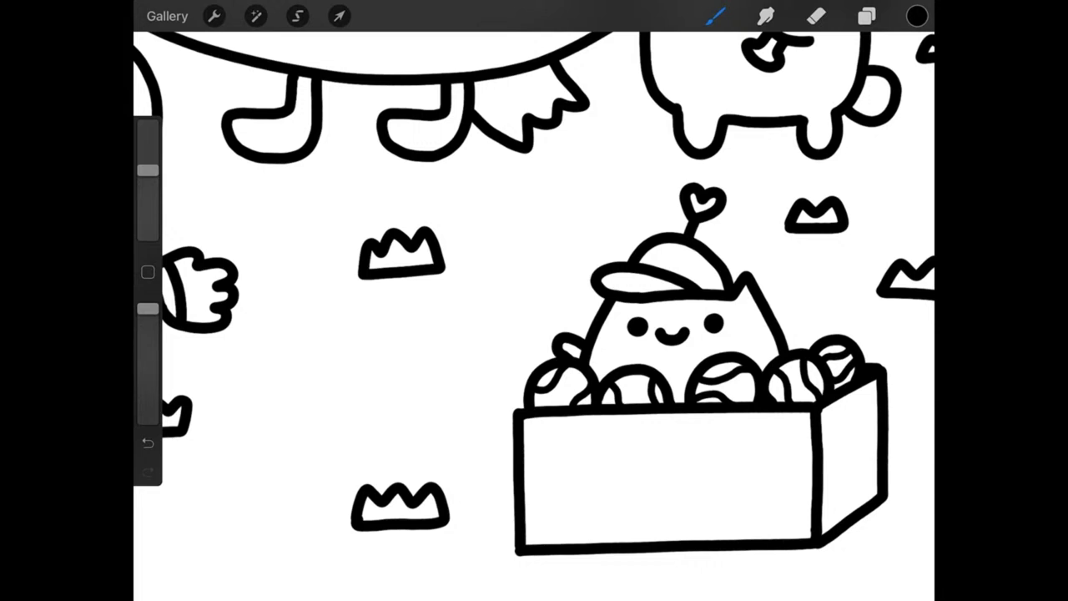
pyautogui.scroll(-3, 534, 317)
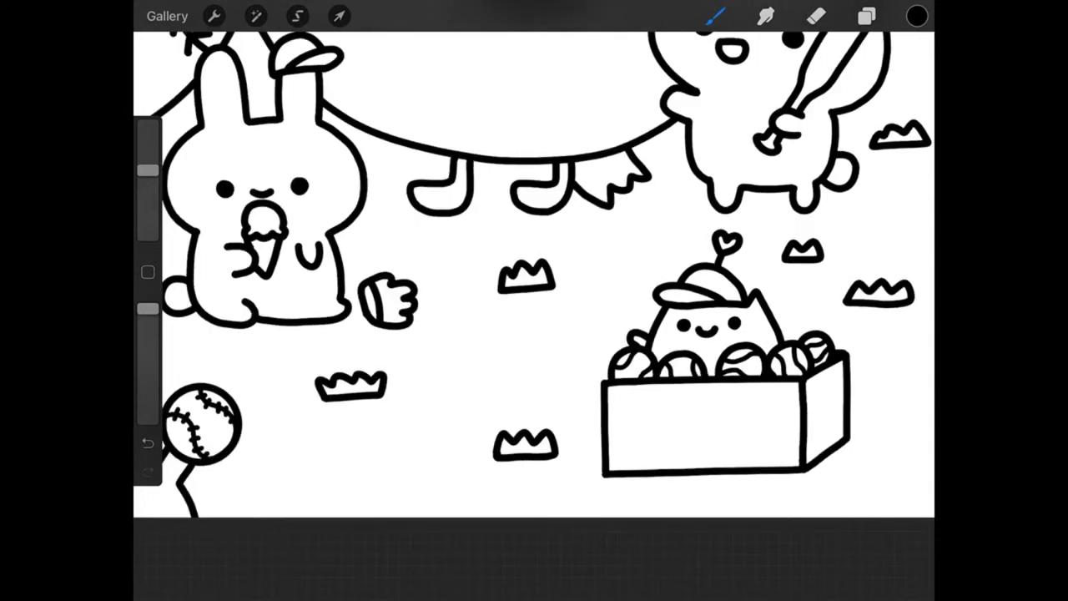
pyautogui.scroll(-3, 534, 317)
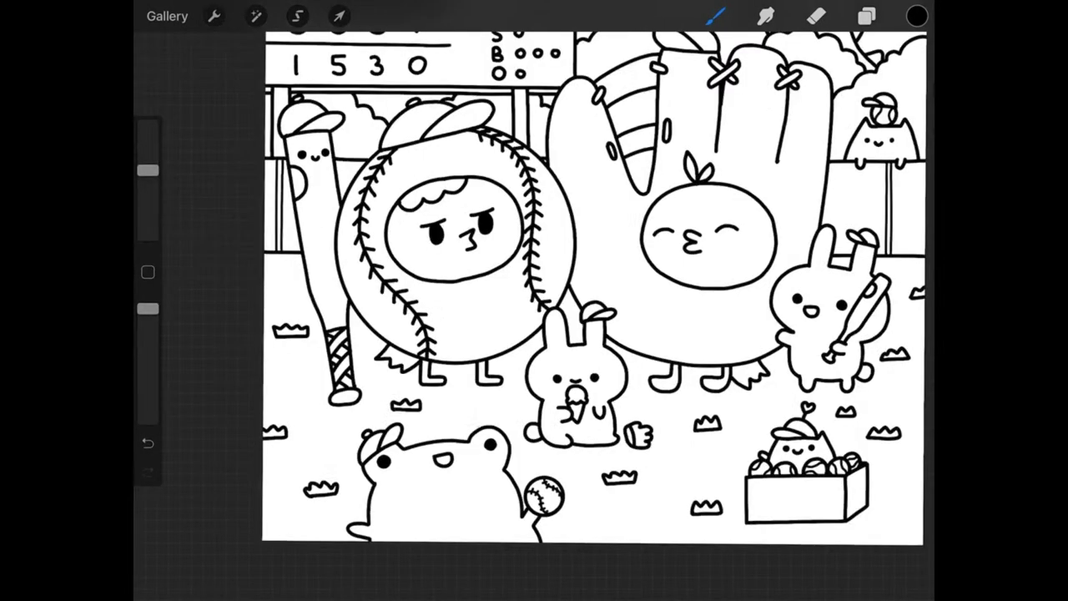
# - Select the Layer Mask of Layer 10, which holds the glove
pyautogui.scroll(5, 735, 84)
pyautogui.scroll(3, 734, 84)
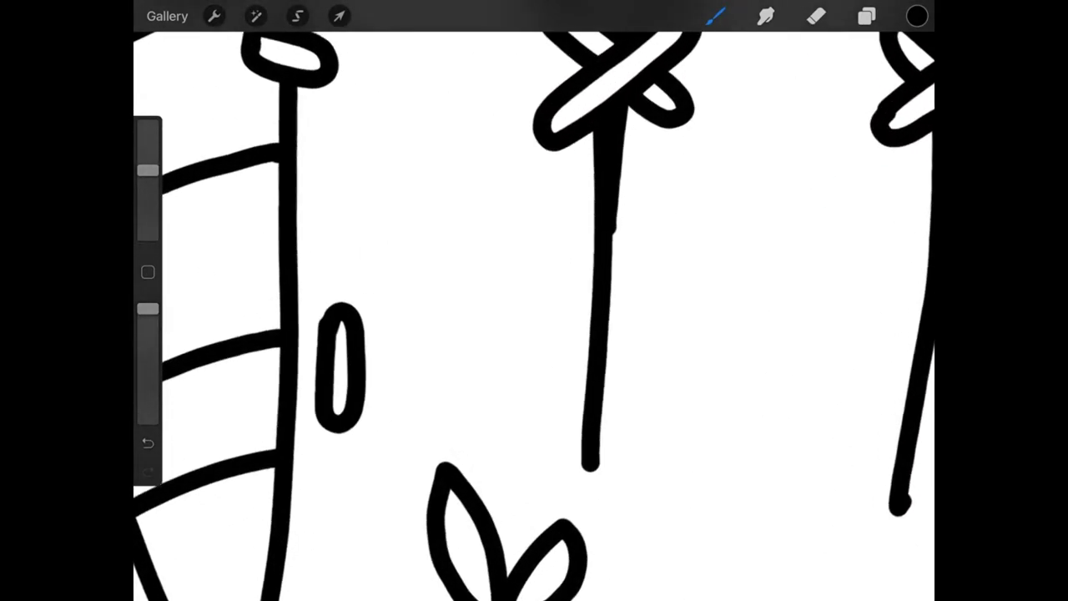
pyautogui.click(867, 16)
pyautogui.scroll(-10, 786, 334)
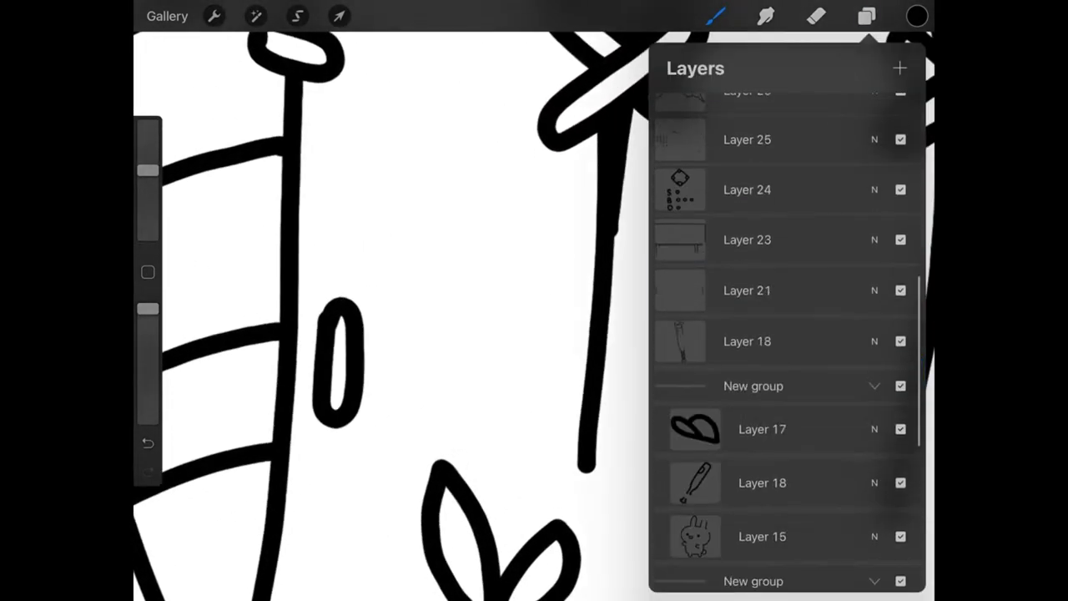
pyautogui.scroll(5, 786, 334)
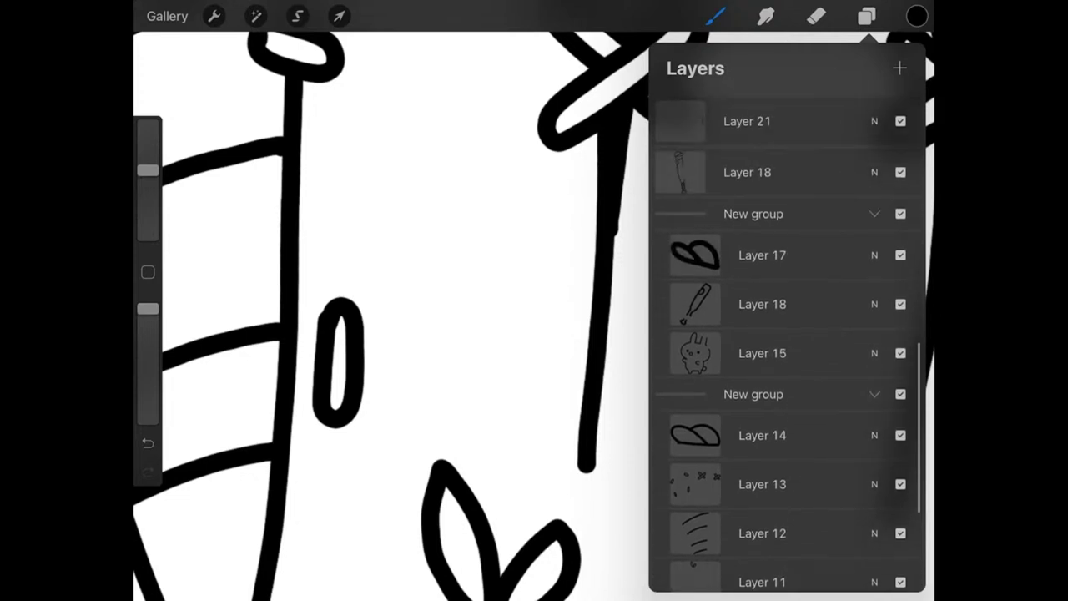
pyautogui.scroll(-5, 786, 334)
pyautogui.scroll(-2, 787, 334)
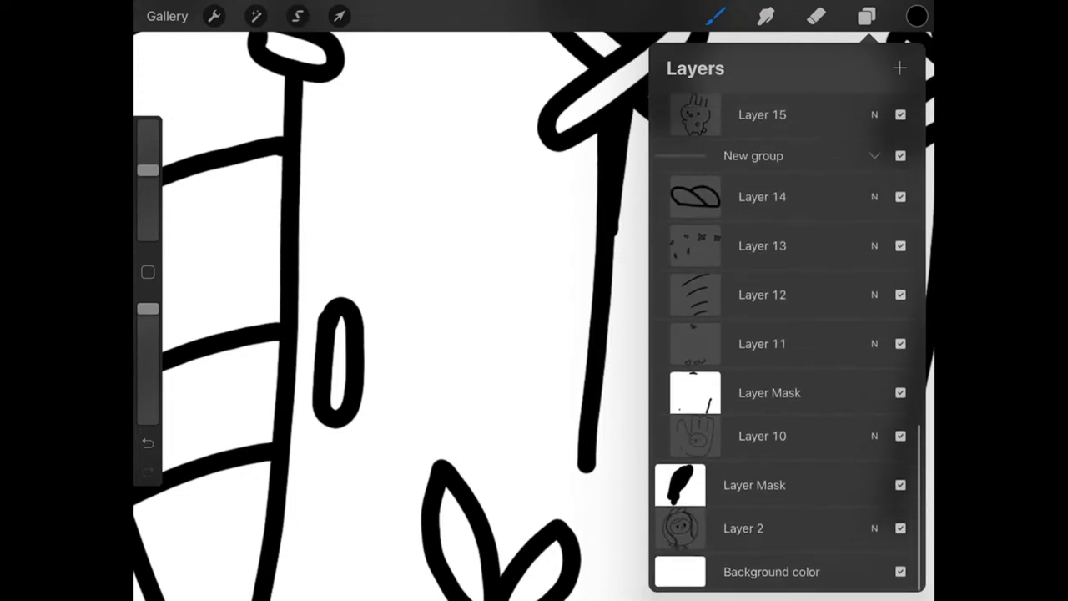
pyautogui.click(762, 439)
pyautogui.click(770, 395)
# - With the Eraser, remove the bump and slivers along the glove's finger line
pyautogui.click(817, 16)
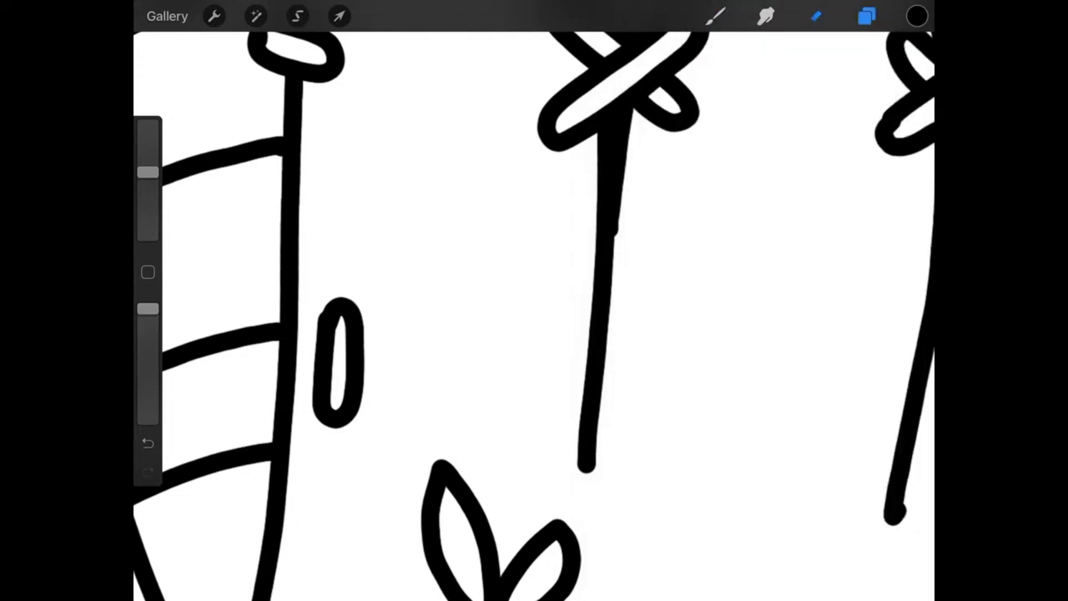
pyautogui.click(816, 16)
pyautogui.moveTo(618, 237); pyautogui.dragTo(619, 215)
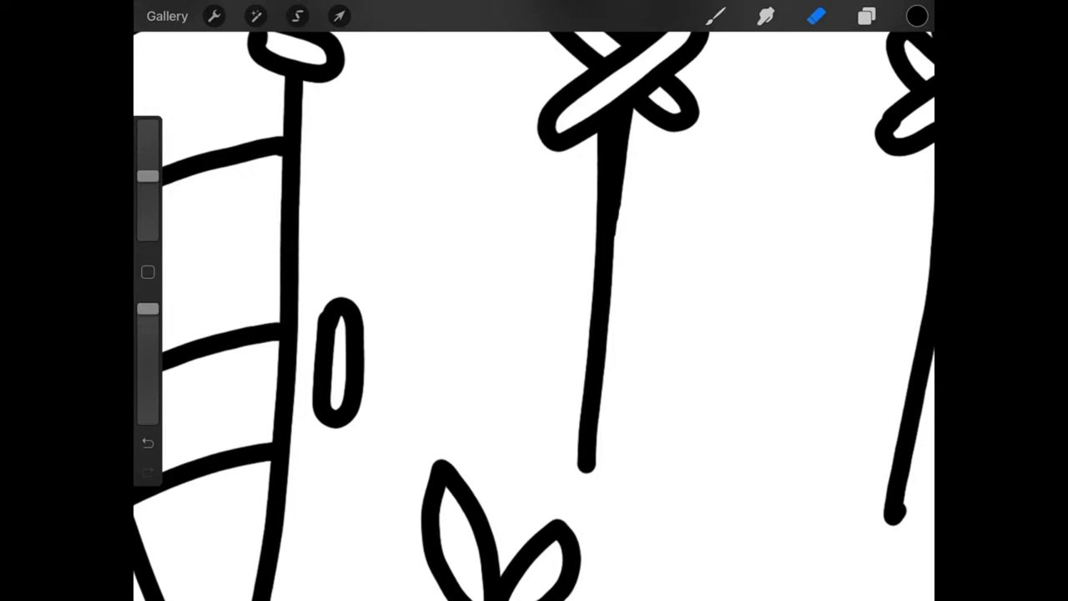
pyautogui.moveTo(624, 172); pyautogui.dragTo(618, 235)
pyautogui.moveTo(621, 191); pyautogui.dragTo(617, 225)
# - Round off the nub at the end of the glove's right finger line
pyautogui.scroll(-5, 534, 317)
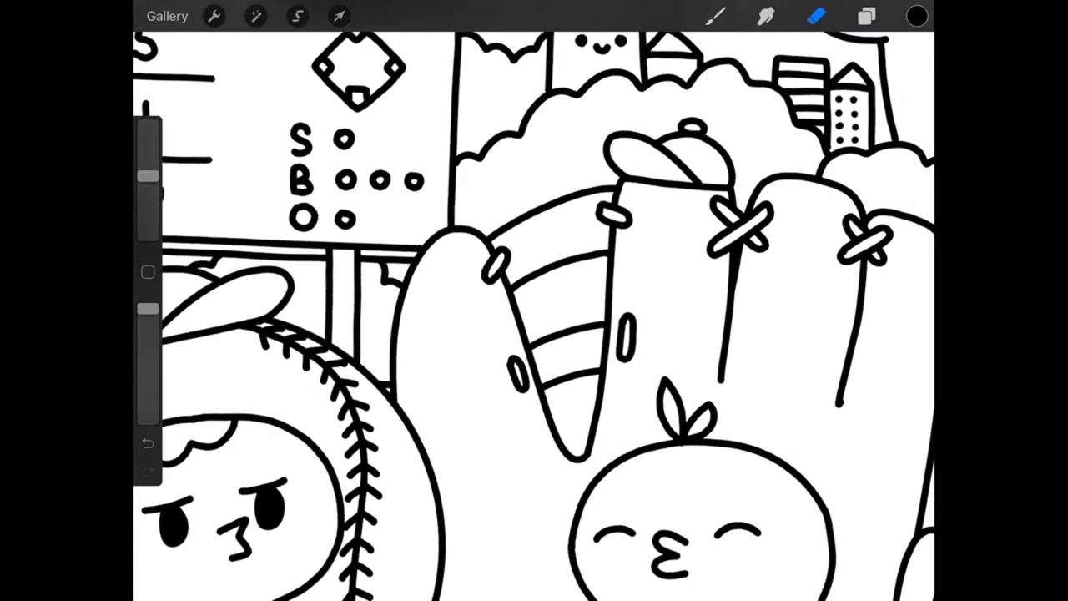
pyautogui.scroll(5, 535, 318)
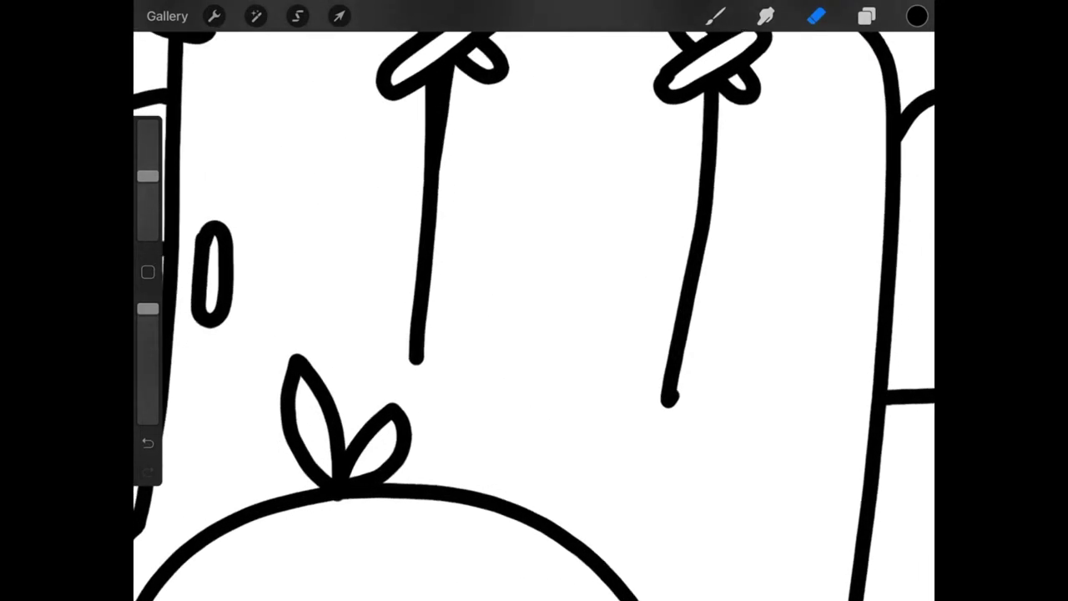
pyautogui.moveTo(678, 391); pyautogui.dragTo(677, 404)
pyautogui.scroll(-5, 534, 317)
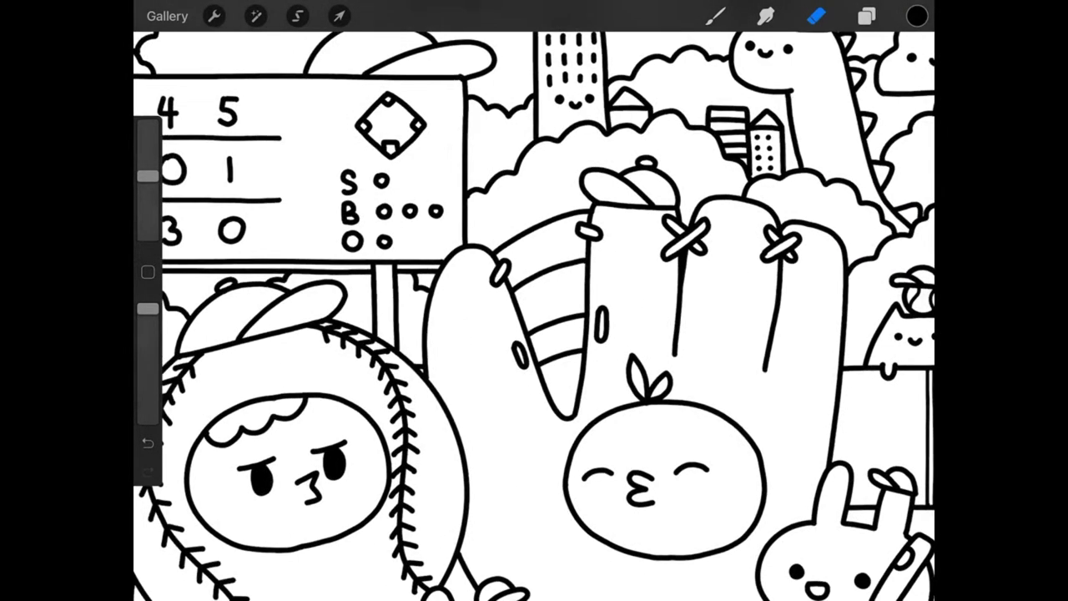
pyautogui.scroll(5, 392, 126)
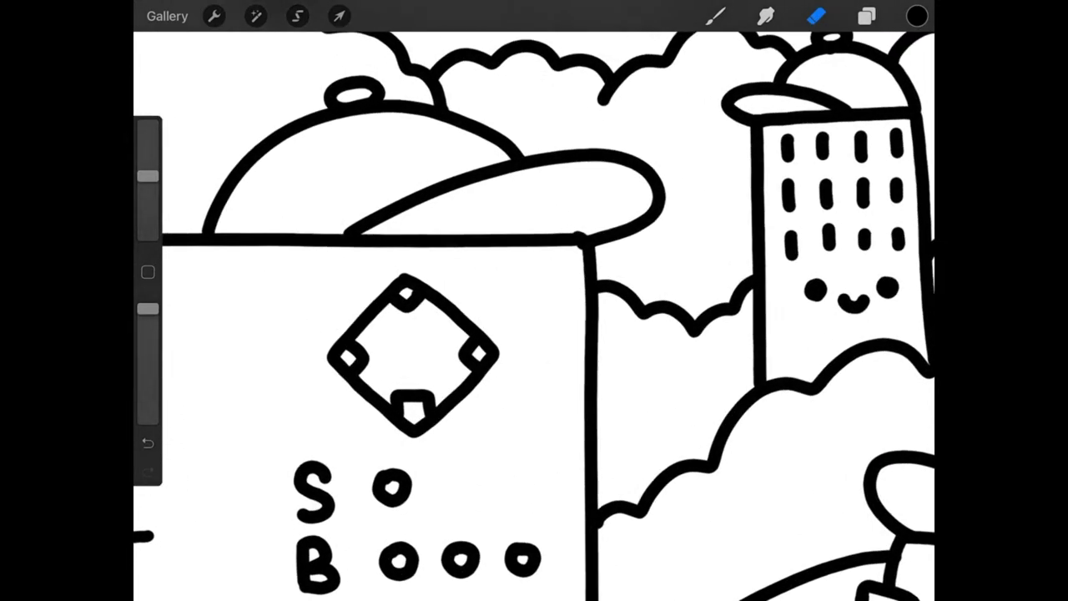
pyautogui.scroll(3, 392, 125)
# - On Layer 23, erase the sliver beside the scoreboard corner, undoing one extra erase stroke
pyautogui.click(867, 16)
pyautogui.scroll(5, 785, 334)
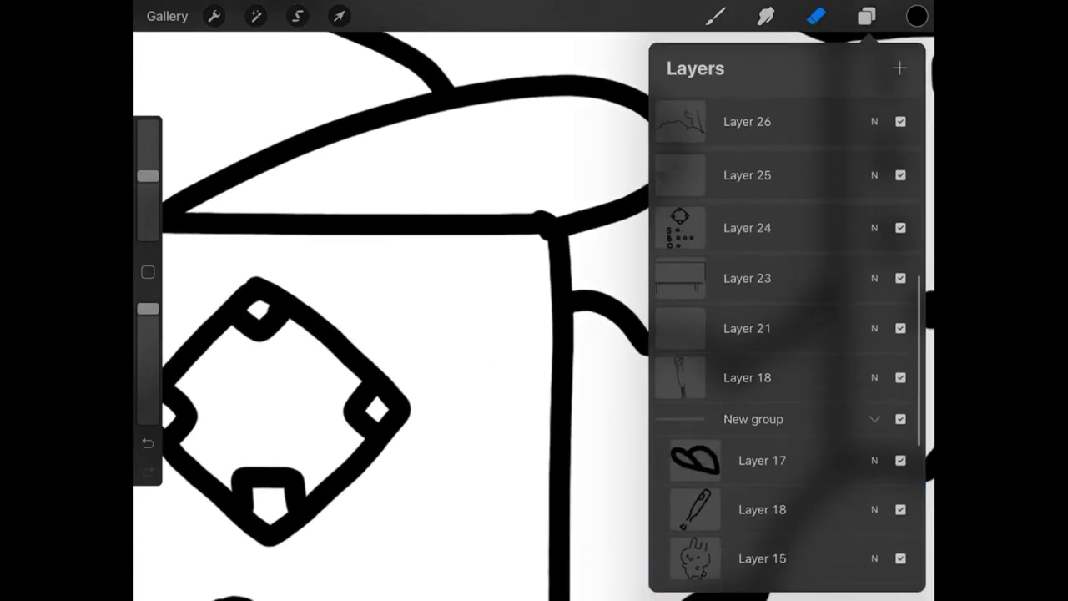
pyautogui.scroll(1, 784, 334)
pyautogui.click(752, 326)
pyautogui.click(817, 15)
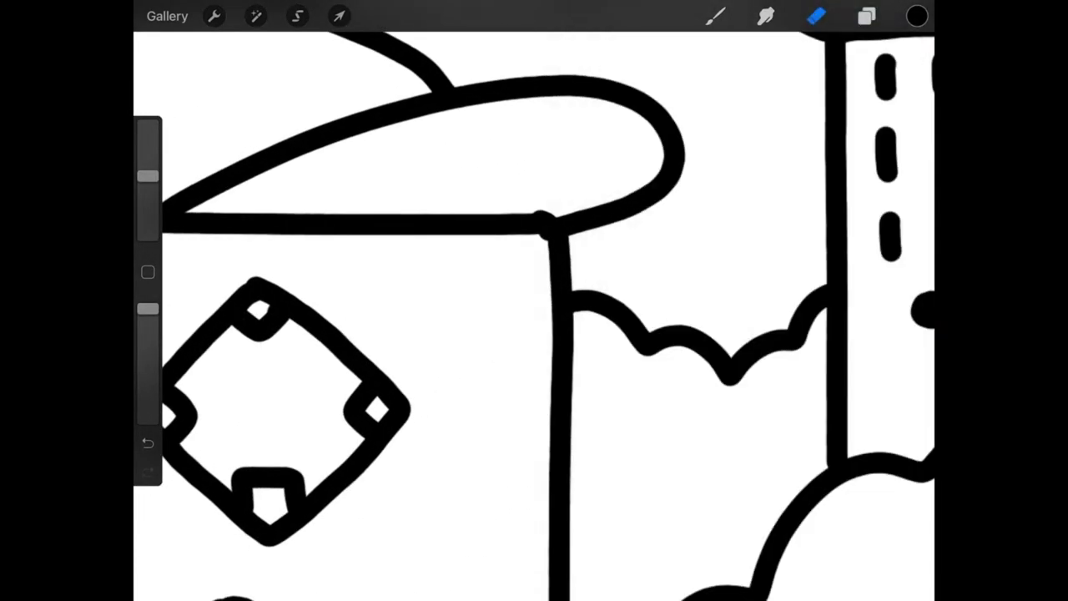
pyautogui.scroll(-10, 534, 317)
pyautogui.moveTo(551, 219); pyautogui.dragTo(551, 239)
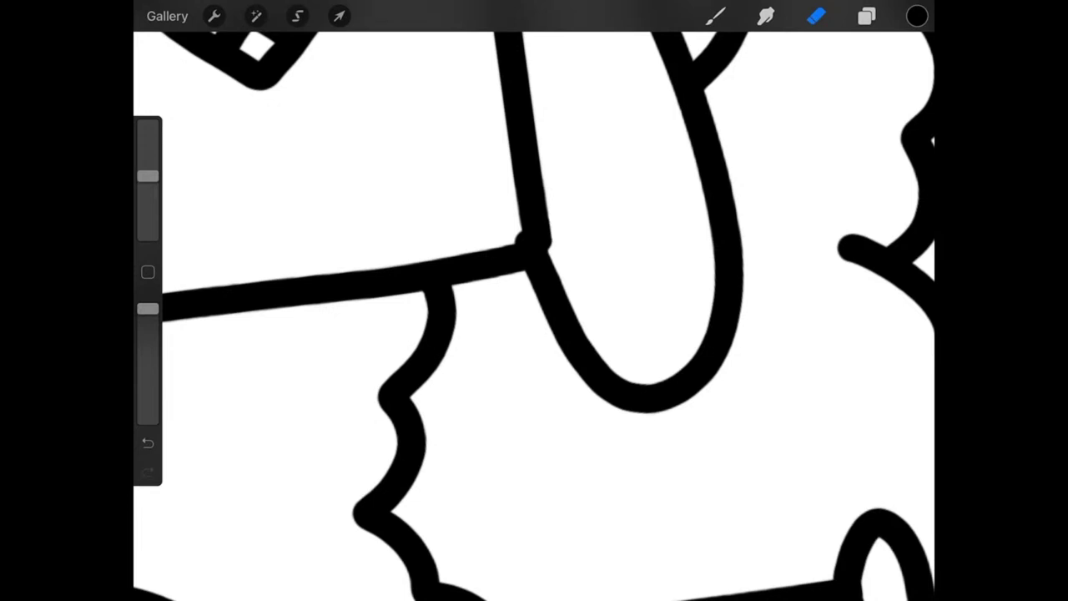
pyautogui.scroll(5, 535, 317)
pyautogui.scroll(3, 534, 317)
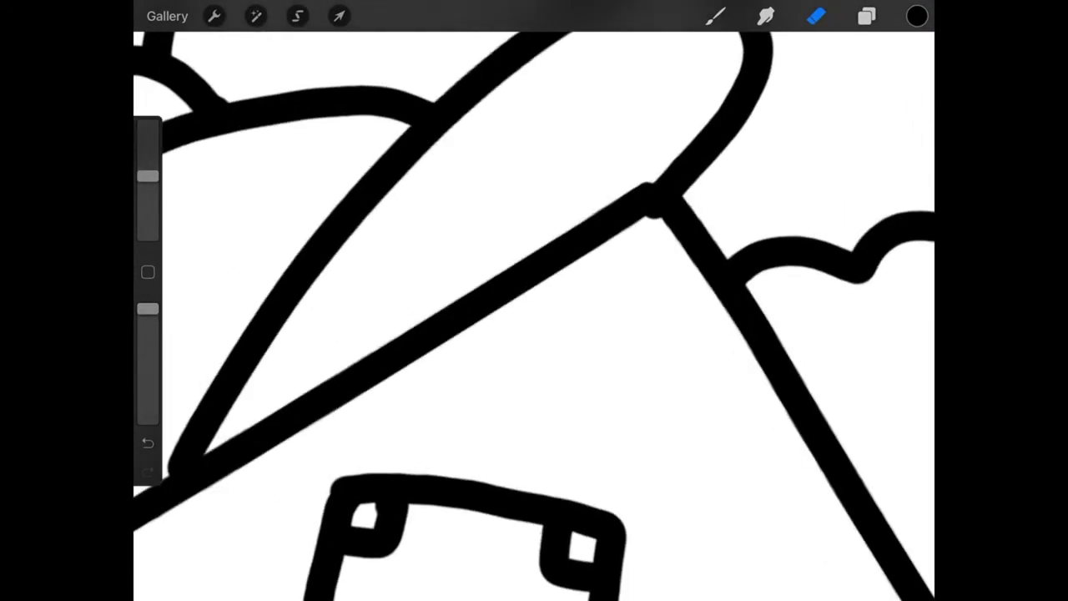
pyautogui.moveTo(642, 220); pyautogui.dragTo(639, 217)
pyautogui.click(147, 443)
pyautogui.click(868, 16)
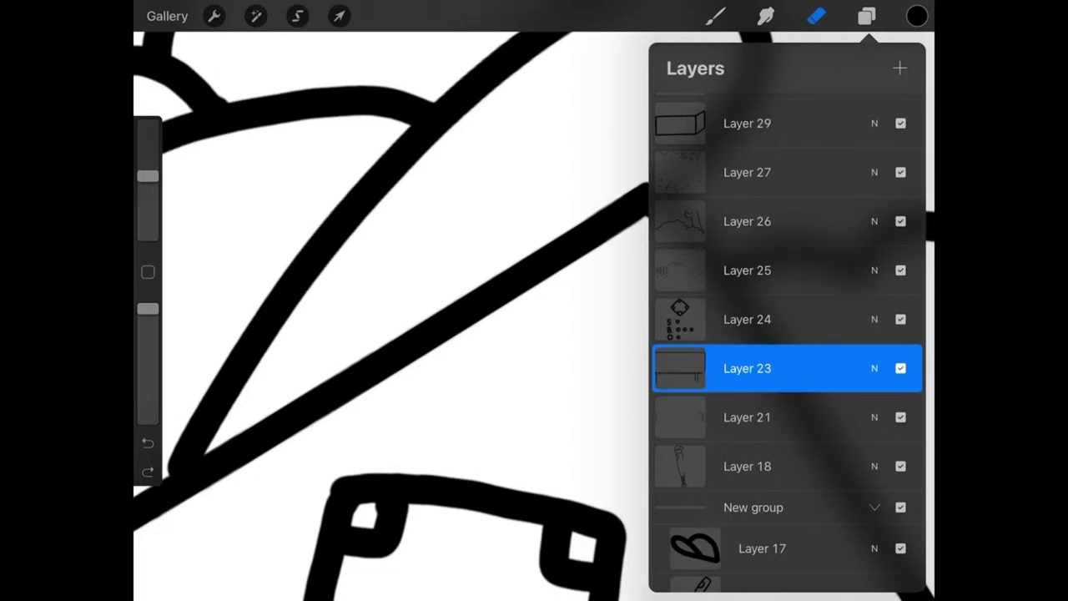
# - Toggle the visibility of Layers 20 and 30 to check what each holds
pyautogui.scroll(5, 786, 334)
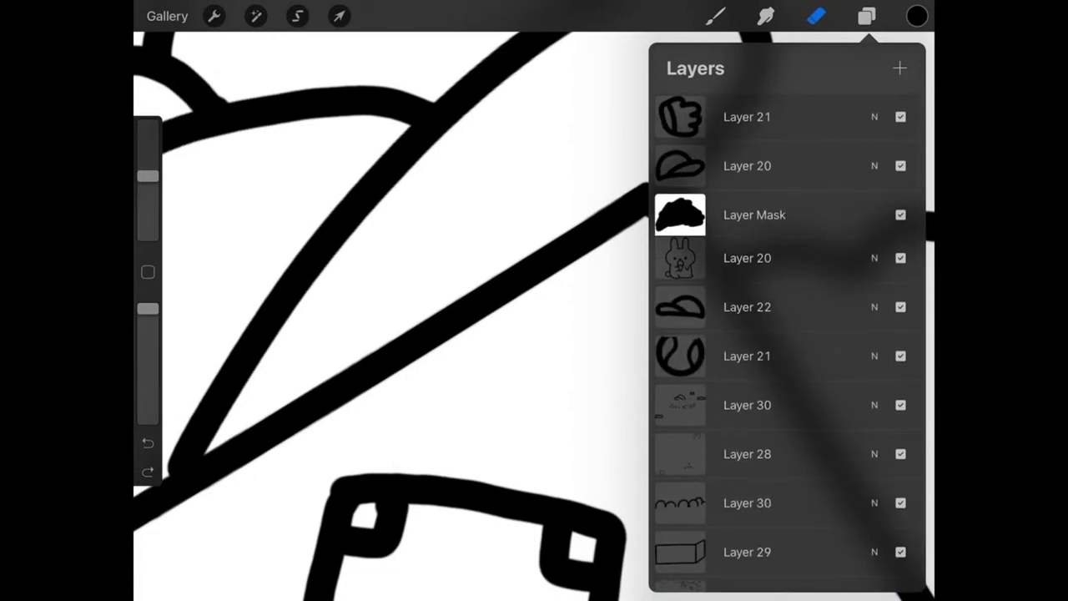
pyautogui.click(900, 165)
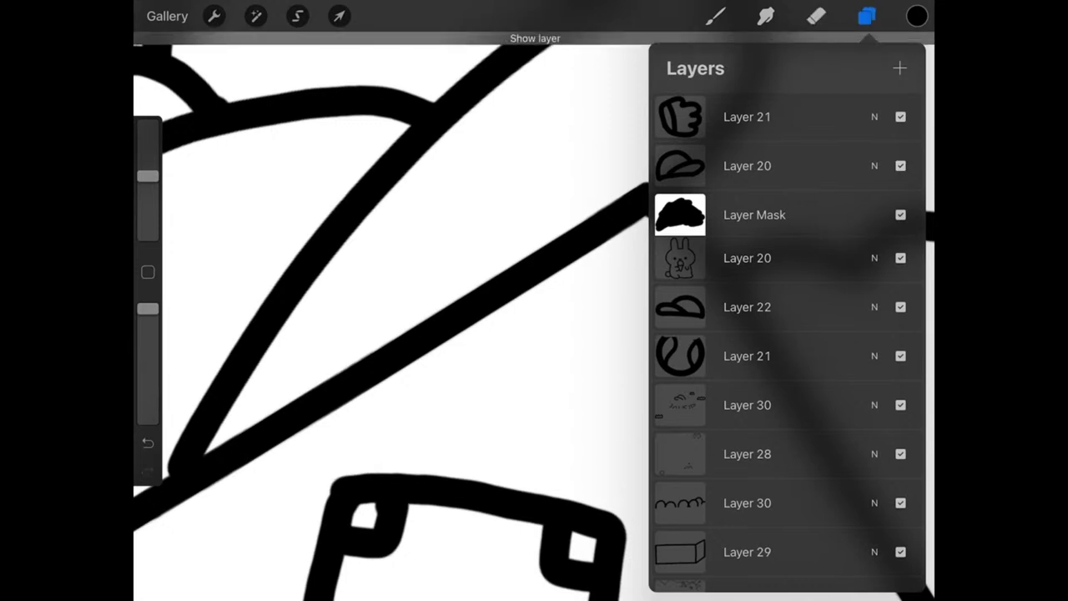
pyautogui.scroll(-1, 786, 334)
pyautogui.click(900, 351)
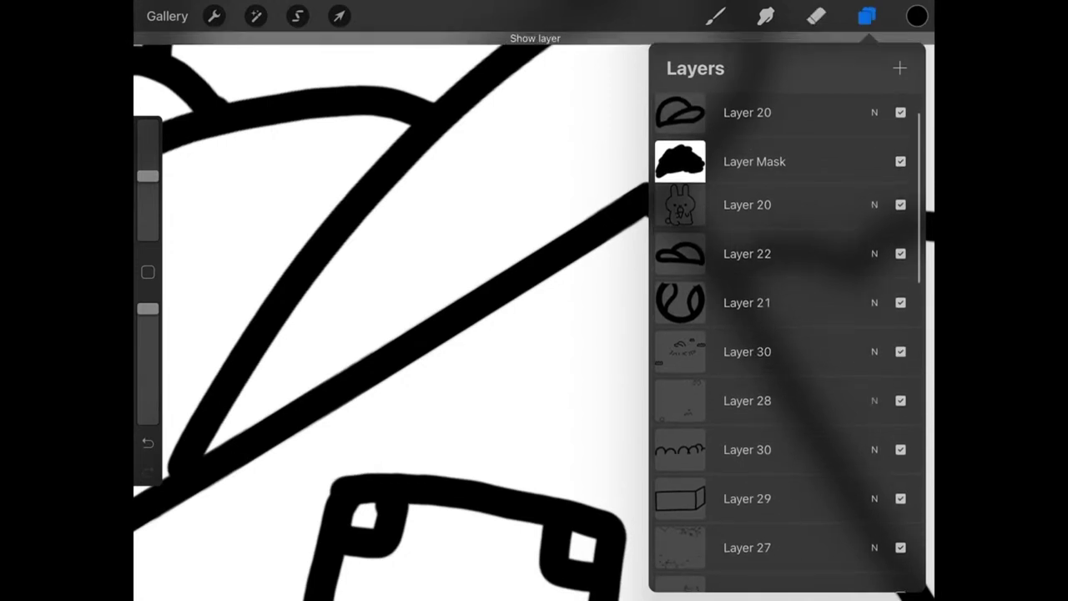
pyautogui.scroll(-5, 786, 334)
pyautogui.click(747, 519)
# - Make Layer 25 the working layer, close the layer list, and fit the whole canvas in view
pyautogui.scroll(-1, 787, 334)
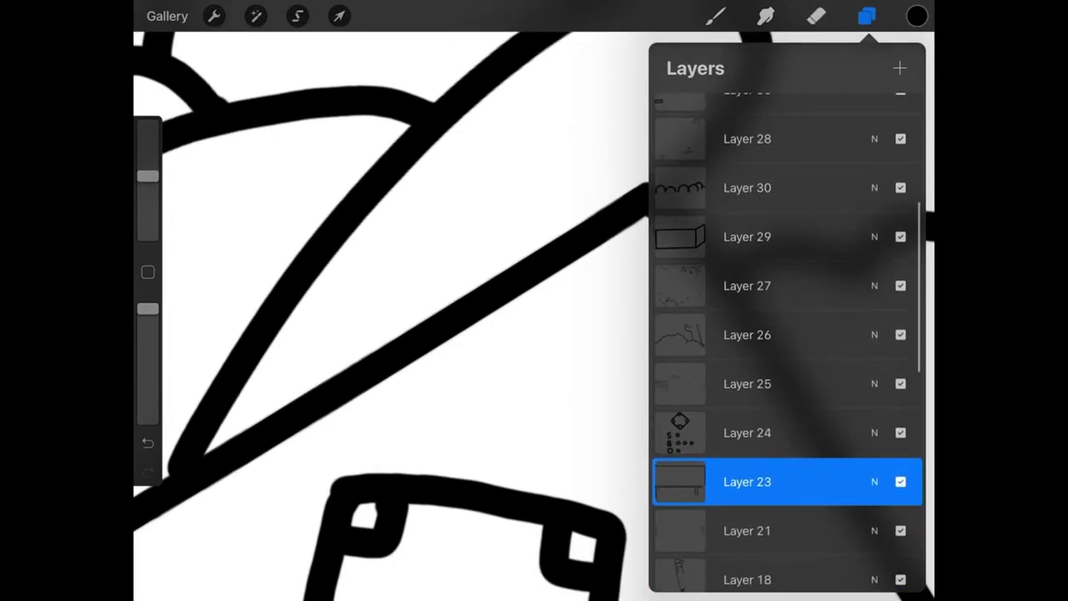
pyautogui.scroll(-3, 786, 334)
pyautogui.scroll(-2, 787, 333)
pyautogui.scroll(-1, 786, 333)
pyautogui.scroll(-5, 787, 334)
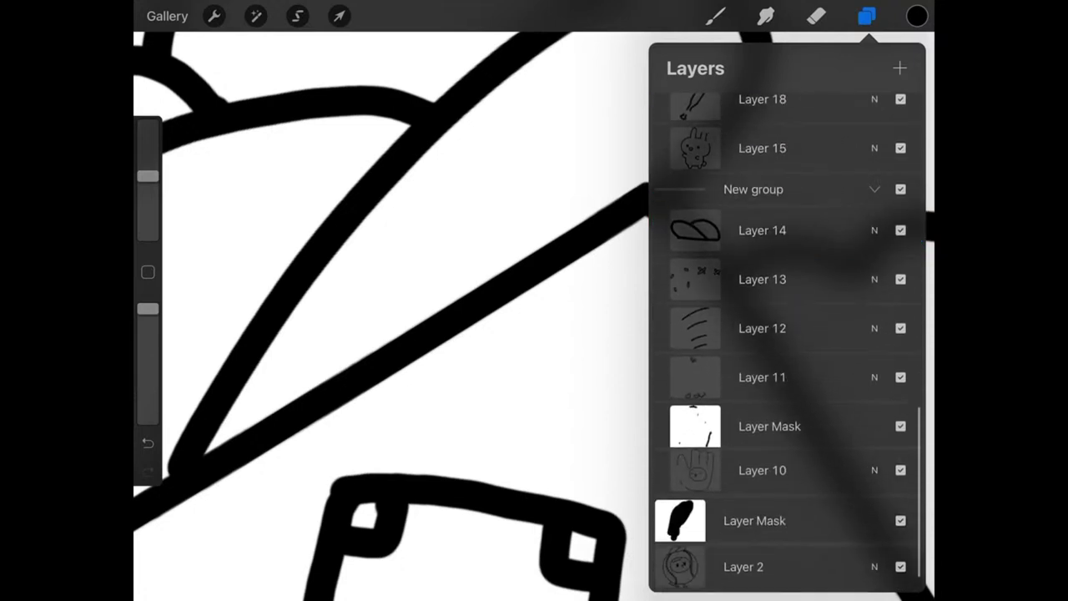
pyautogui.scroll(10, 787, 334)
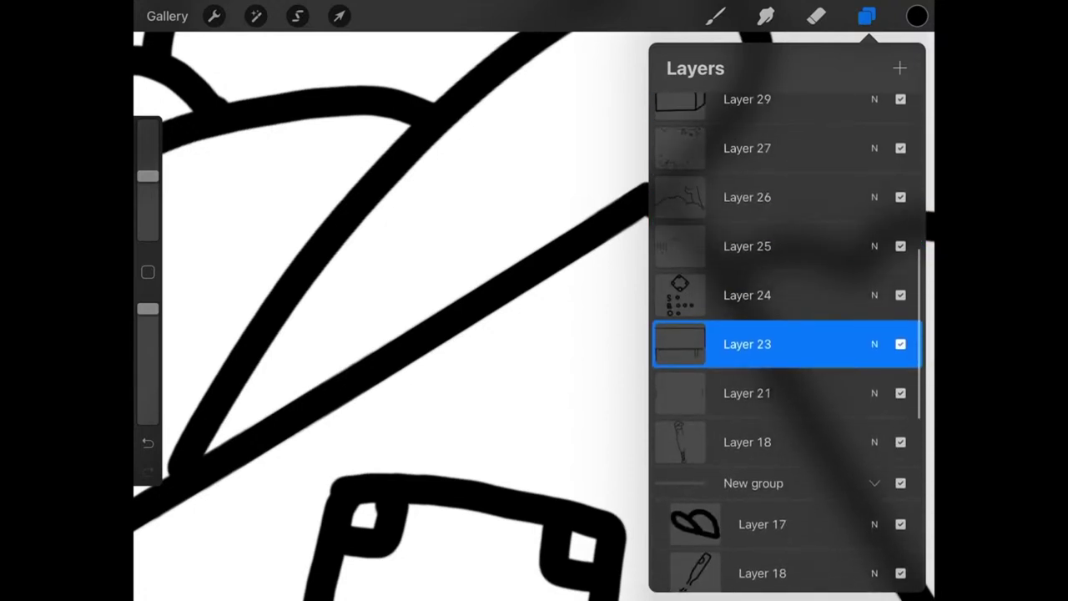
pyautogui.scroll(2, 786, 334)
pyautogui.click(747, 335)
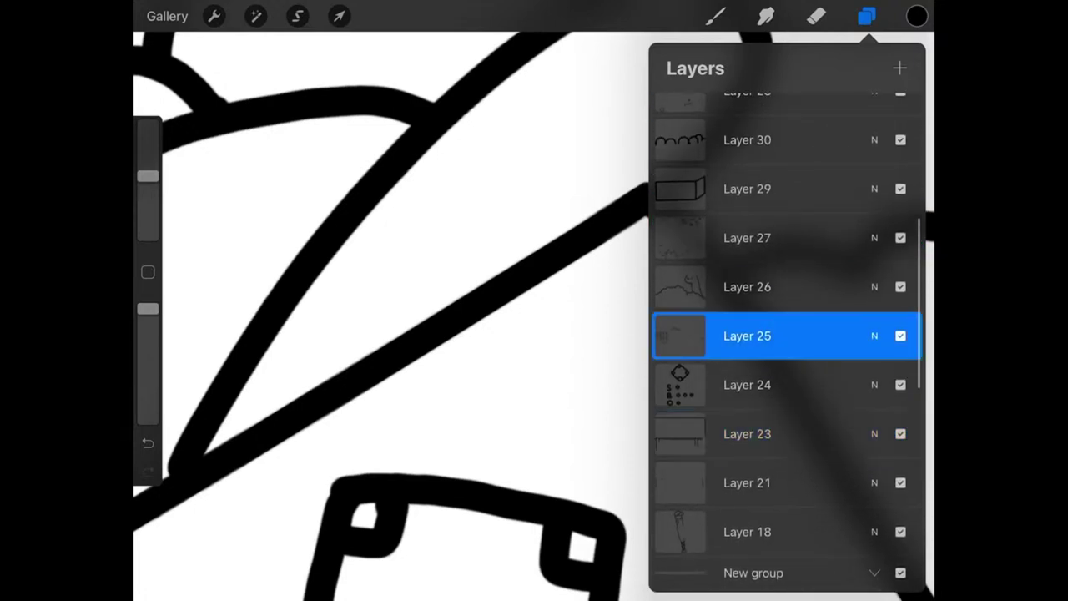
pyautogui.click(817, 16)
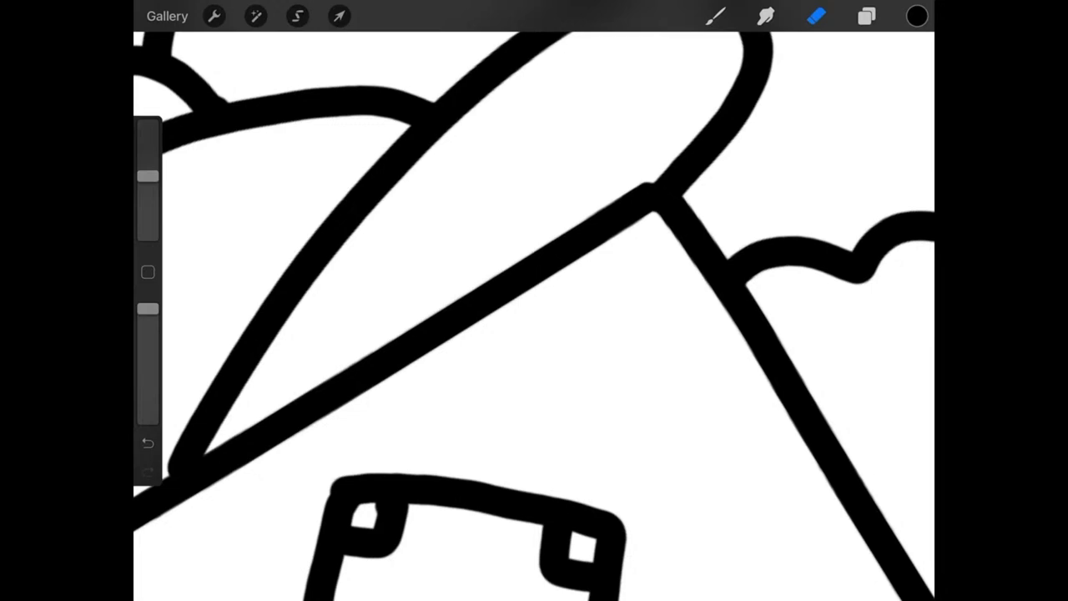
pyautogui.scroll(-5, 534, 318)
pyautogui.scroll(-3, 534, 318)
pyautogui.scroll(-1, 534, 317)
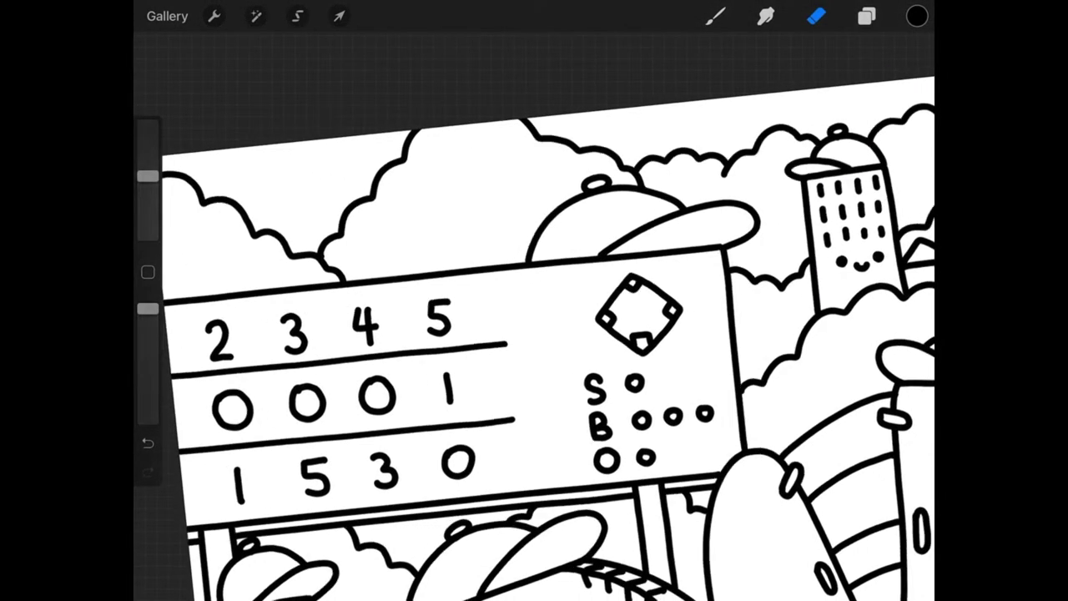
pyautogui.scroll(-3, 534, 317)
pyautogui.scroll(-1, 534, 317)
pyautogui.scroll(-2, 534, 317)
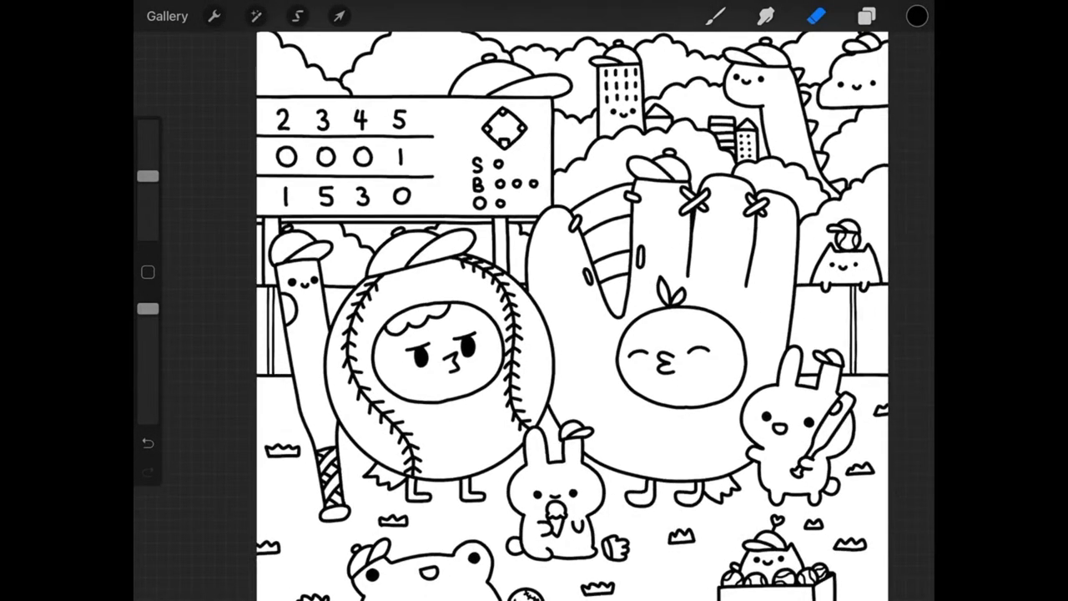